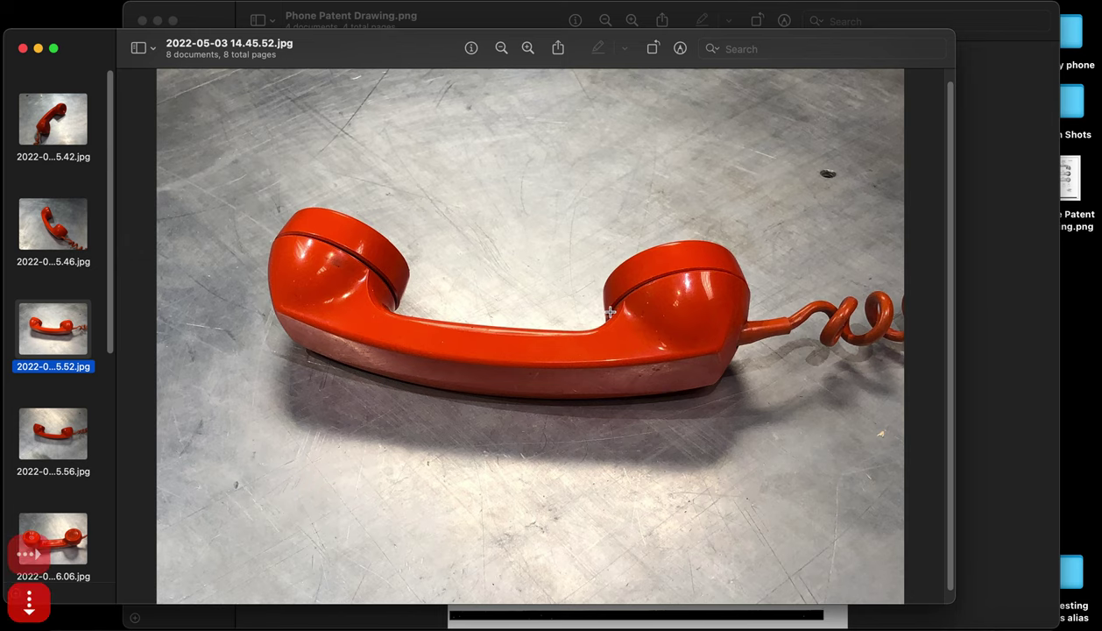
# Examine the reference photos of the red telephone handset from different angles, including the close-ups of its ends and engraved label
pyautogui.press('Down')
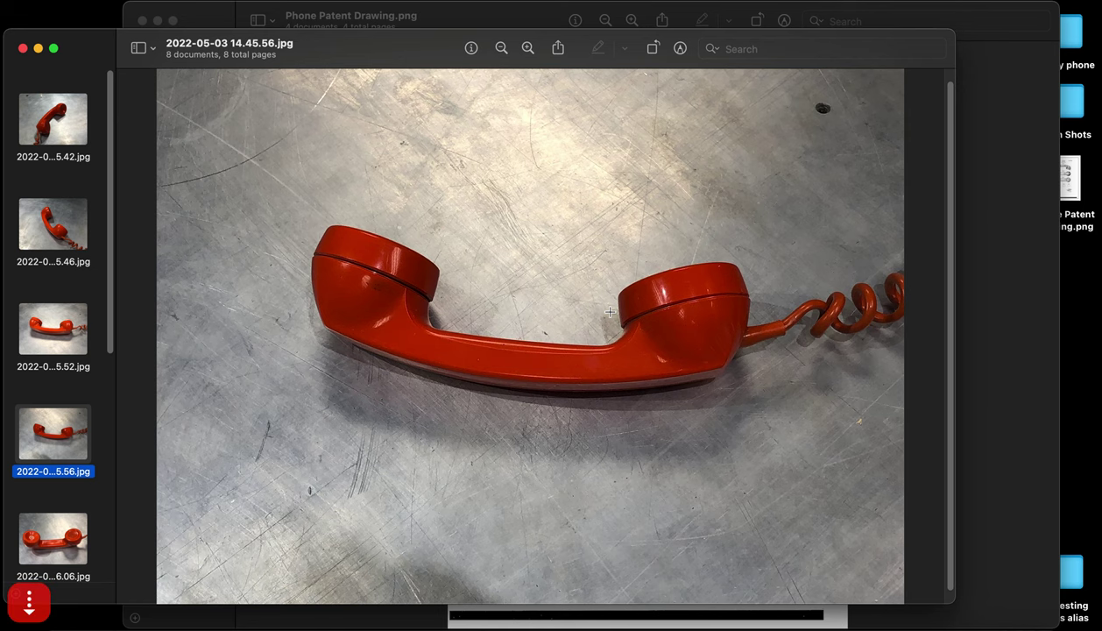
pyautogui.press('Down')
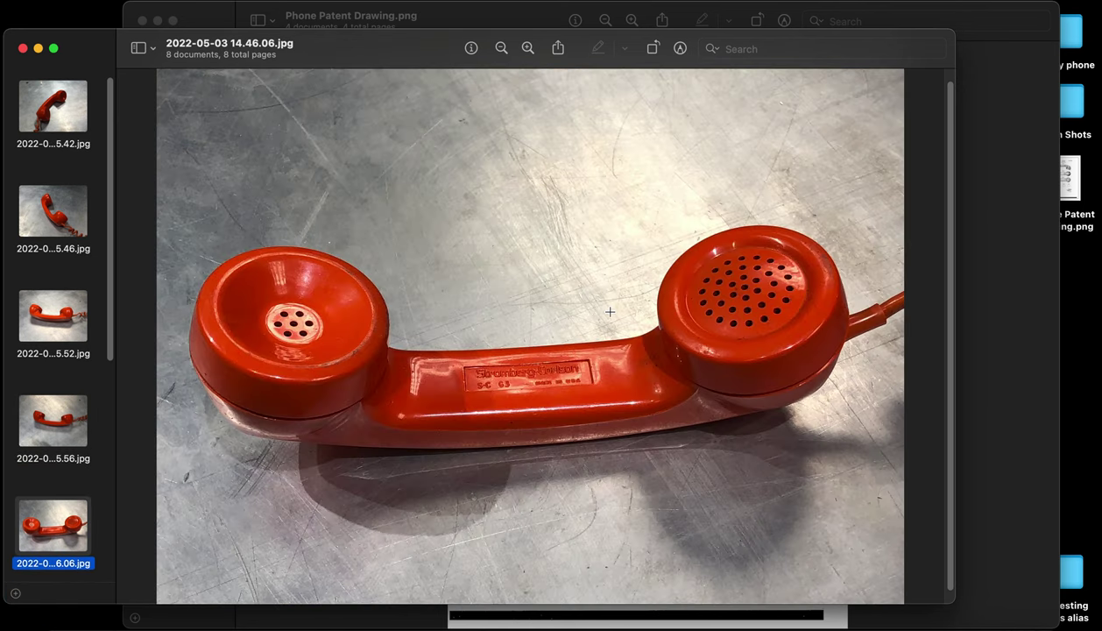
pyautogui.press('Down')
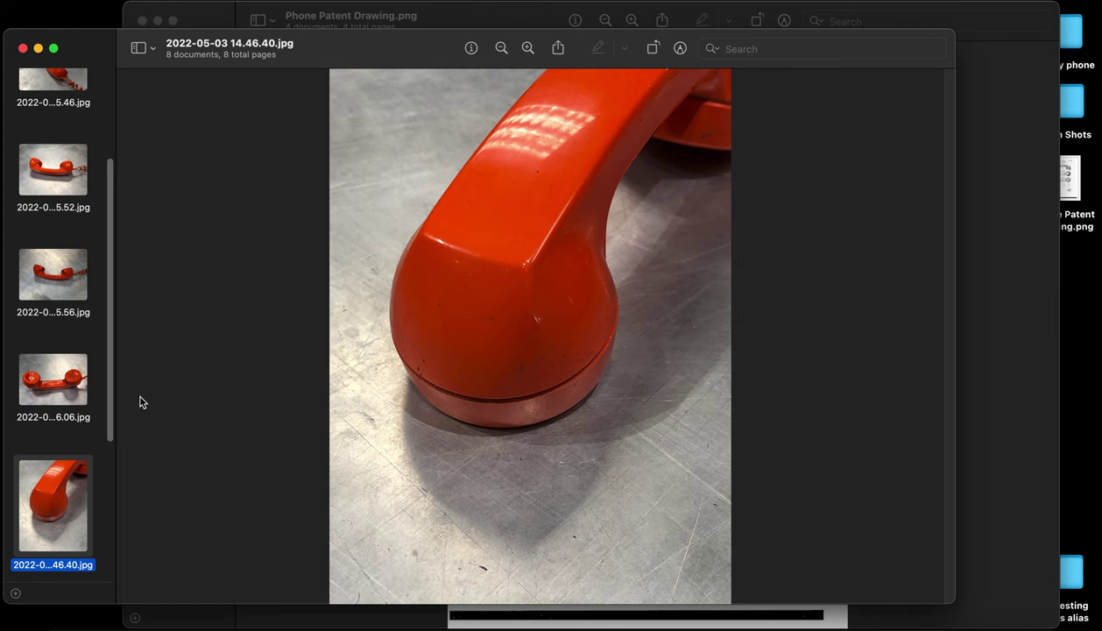
pyautogui.press('Down')
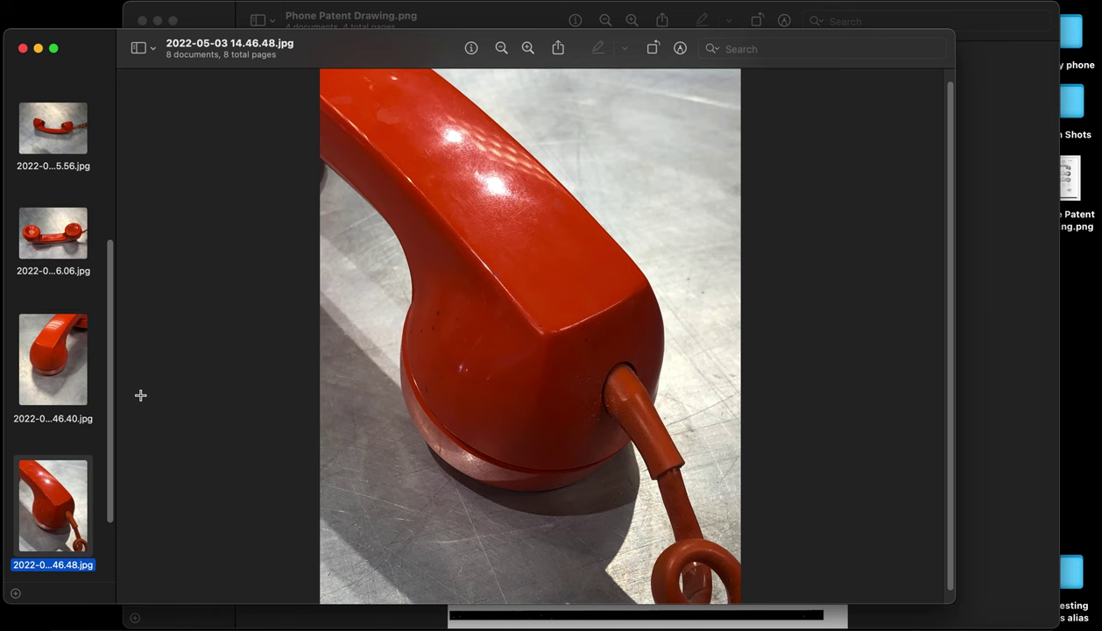
pyautogui.press('Down')
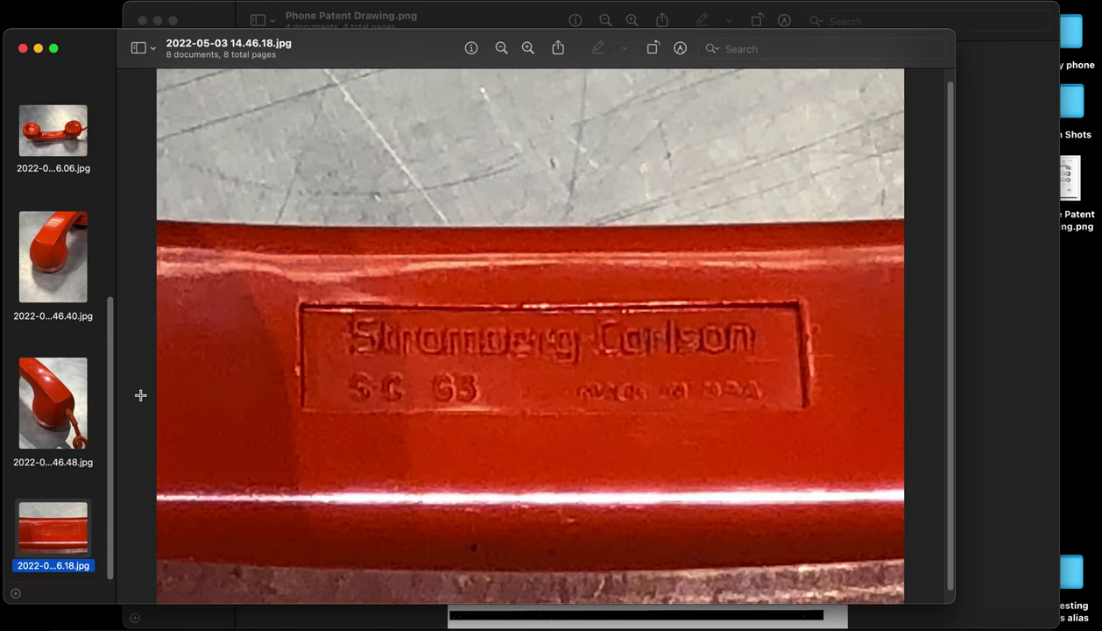
pyautogui.press('Up')
pyautogui.press('Up')
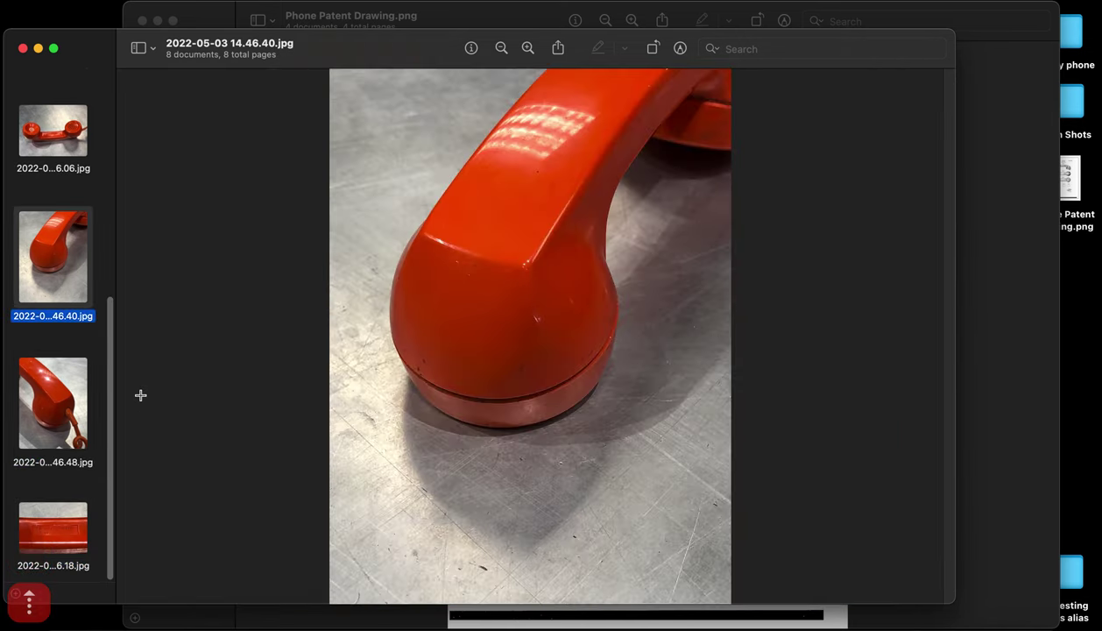
pyautogui.press('Up')
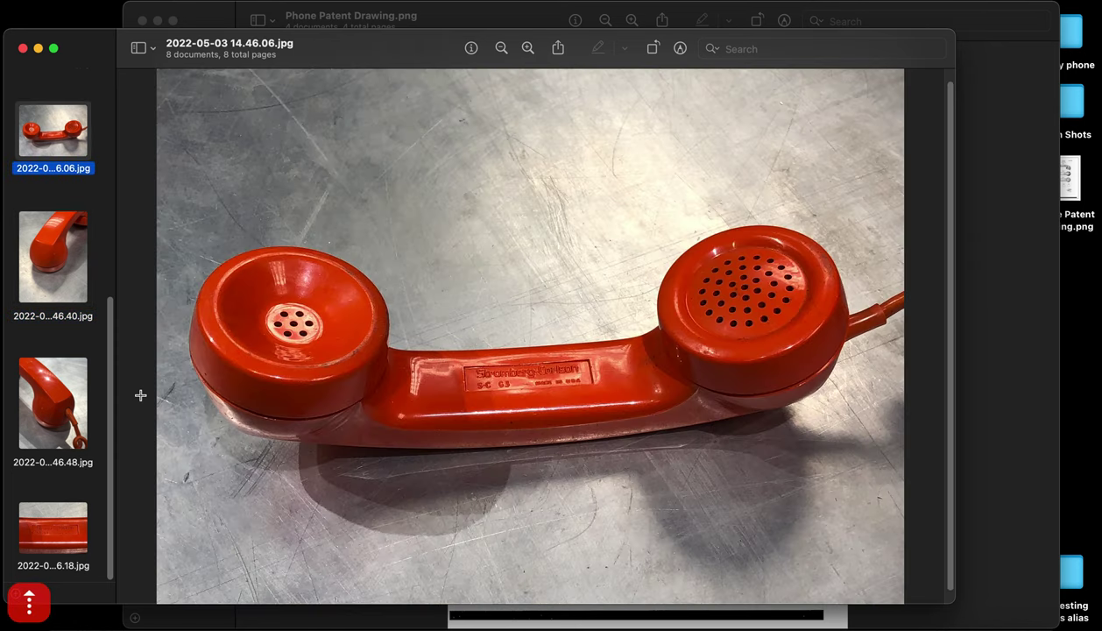
pyautogui.press('Up')
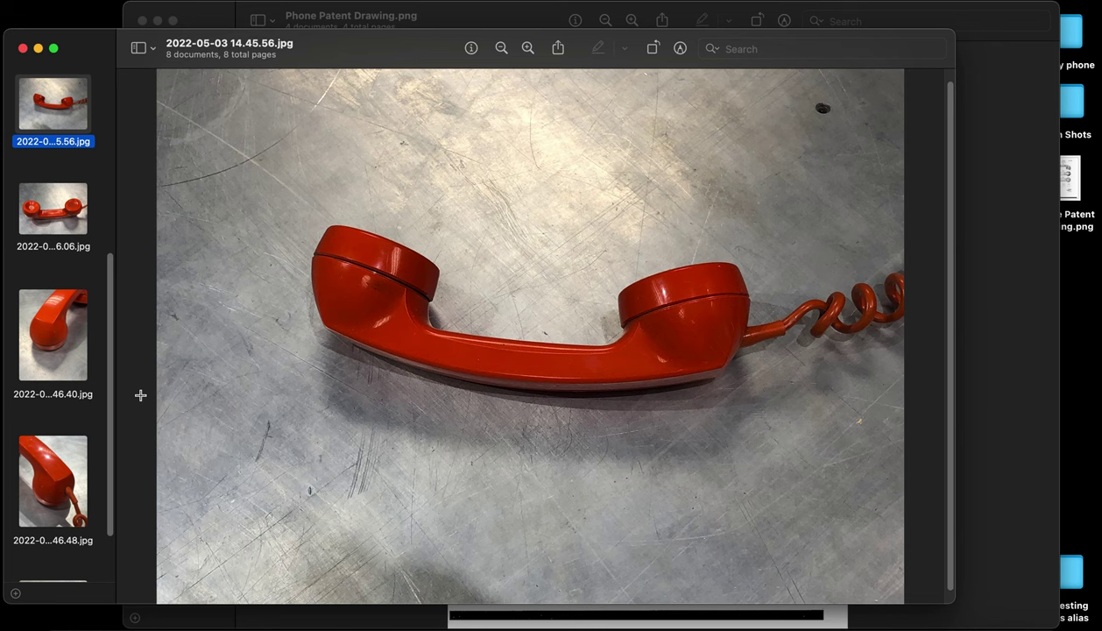
pyautogui.press('Up')
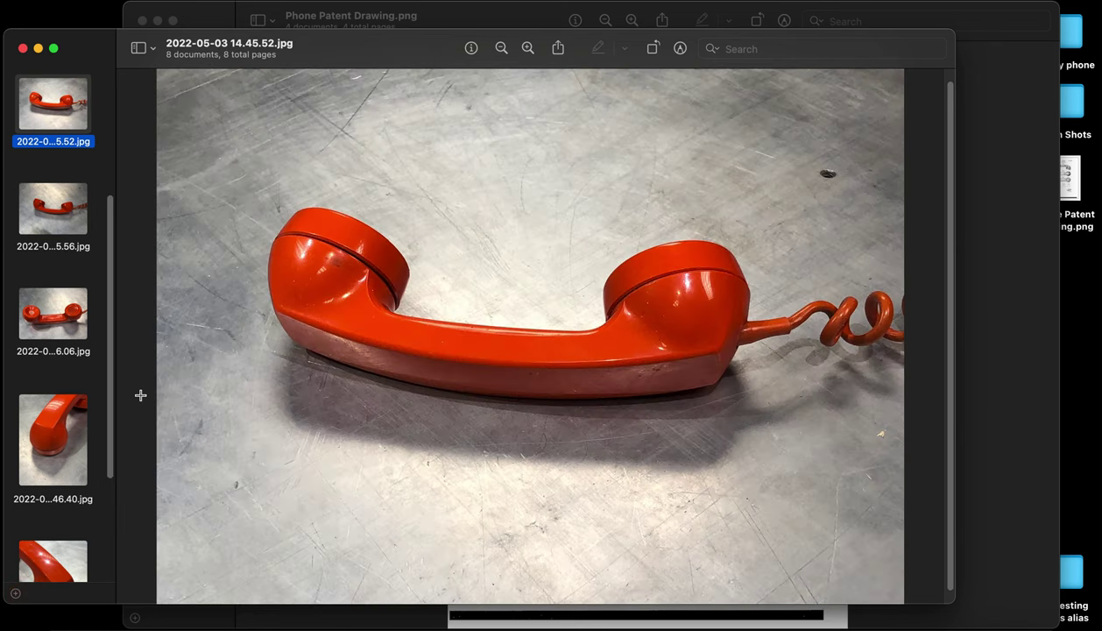
pyautogui.press('Up')
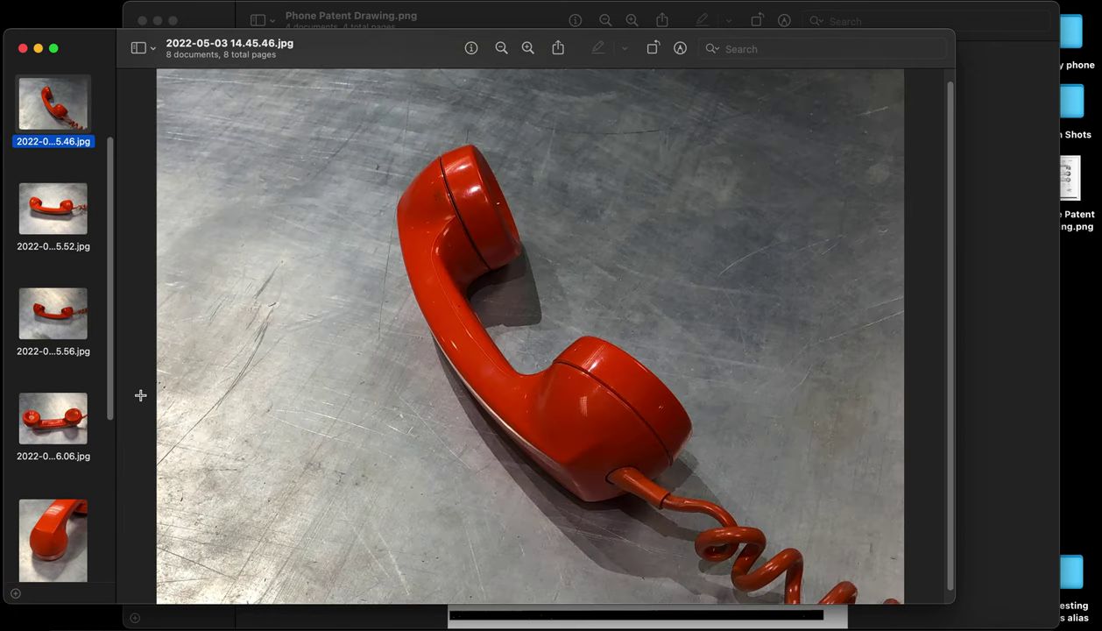
# Put away both reference image windows and start a new empty model in Rhino 7
pyautogui.click(38, 49)
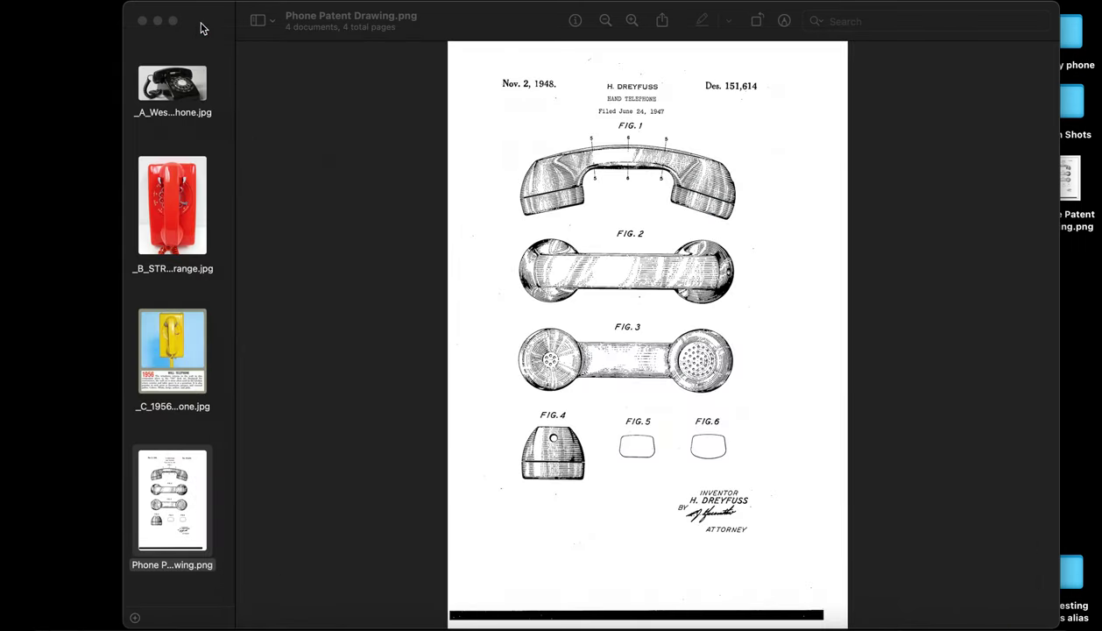
pyautogui.click(157, 21)
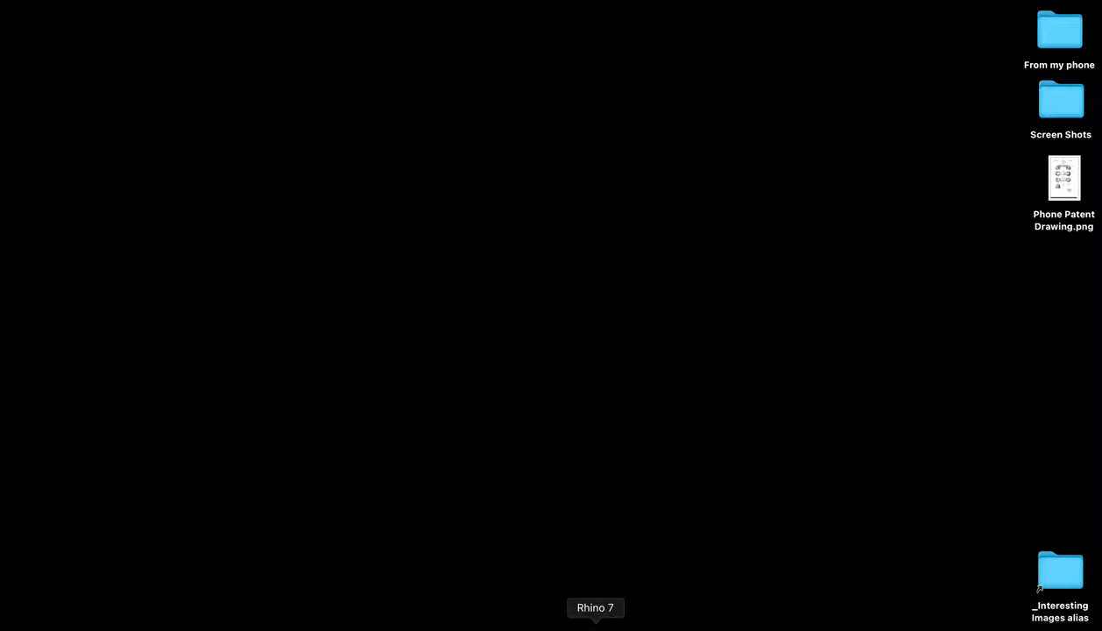
pyautogui.click(595, 624)
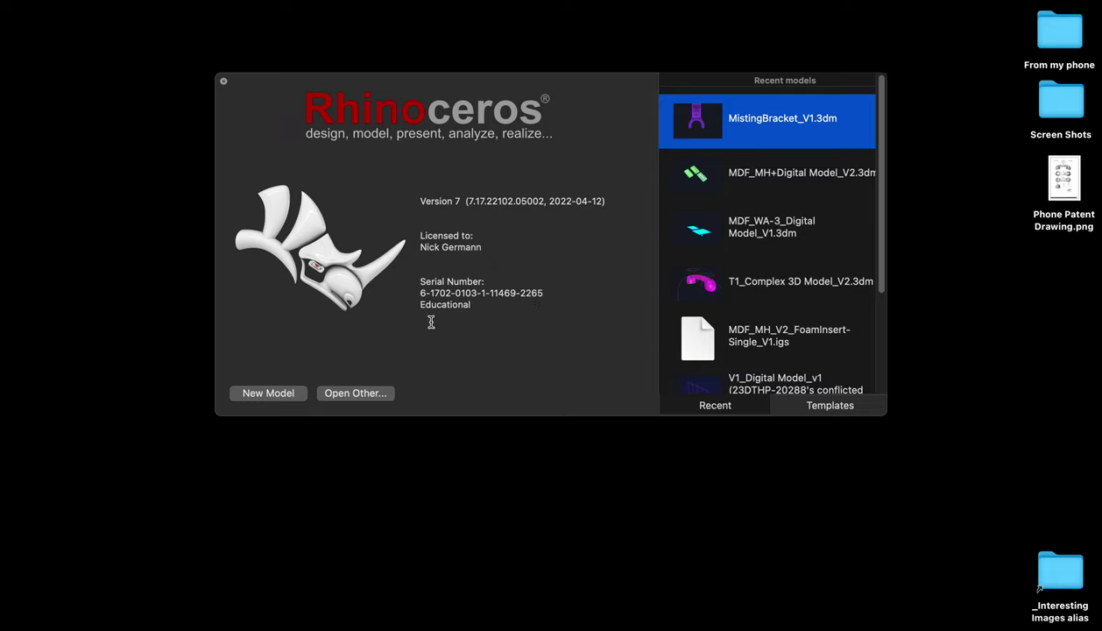
pyautogui.click(241, 389)
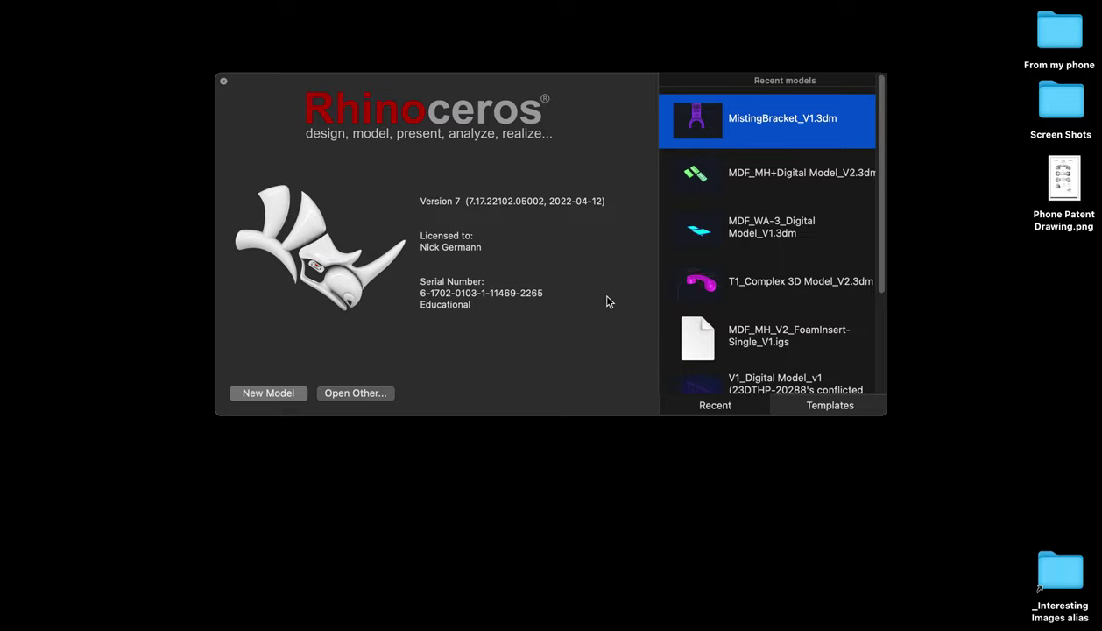
pyautogui.press('super+n')
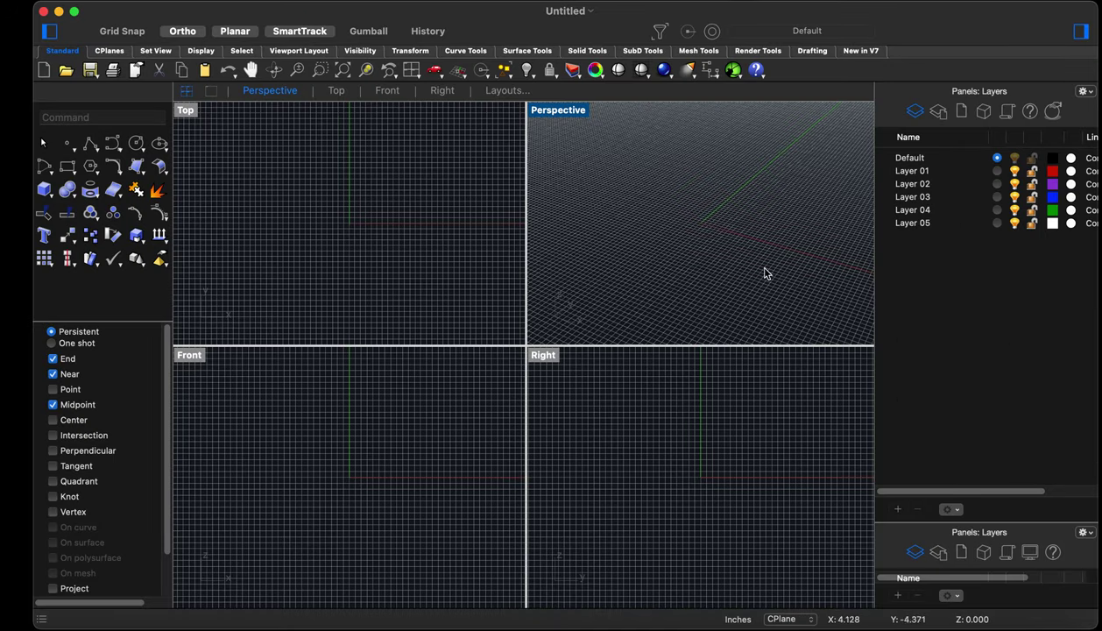
# Narrow the Layers panel and its Name column, and maximize the Perspective viewport
pyautogui.moveTo(875, 253); pyautogui.dragTo(912, 251)
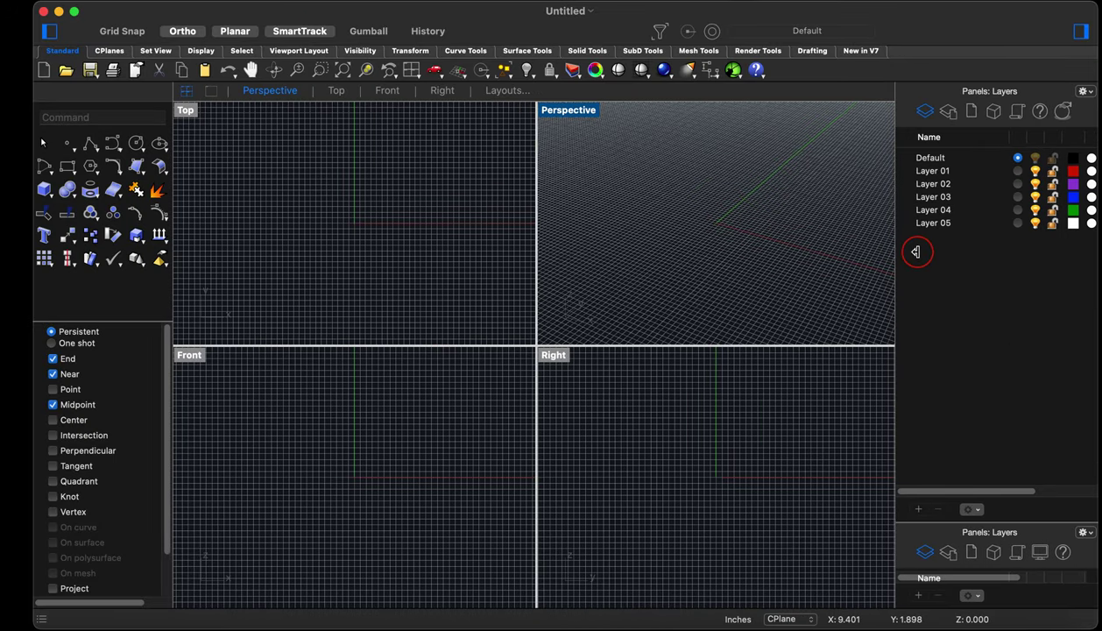
pyautogui.moveTo(995, 137); pyautogui.dragTo(966, 139)
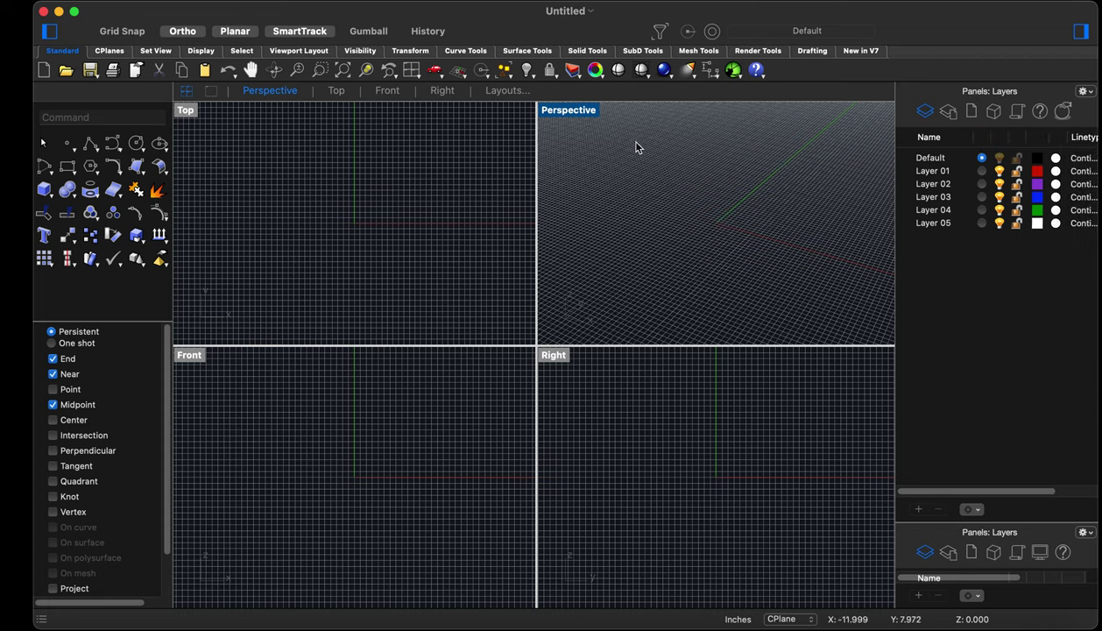
pyautogui.doubleClick(573, 114)
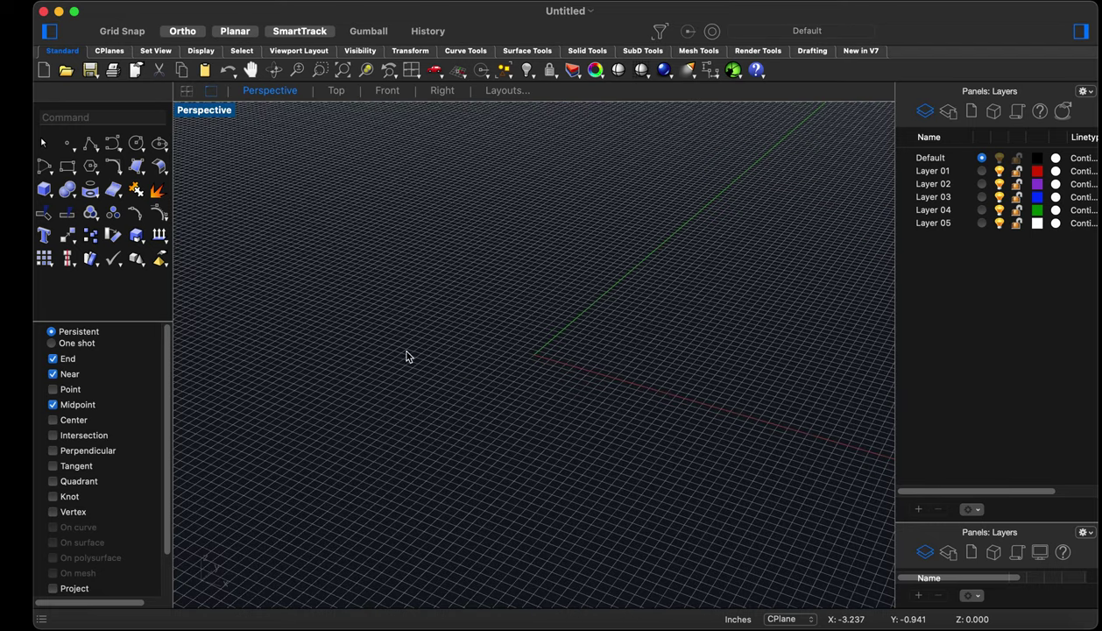
pyautogui.scroll(-5, 403, 368)
pyautogui.scroll(-3, 494, 342)
pyautogui.scroll(6, 526, 285)
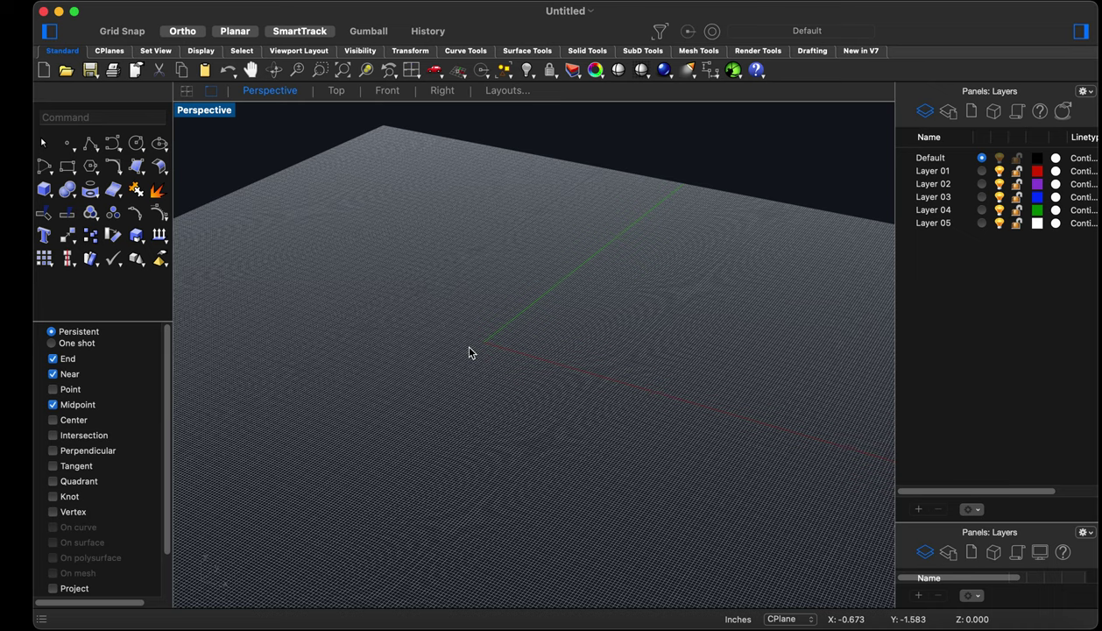
pyautogui.scroll(-5, 438, 341)
pyautogui.scroll(5, 405, 342)
pyautogui.scroll(5, 405, 343)
pyautogui.moveTo(412, 347); pyautogui.dragTo(500, 377, button='right')
pyautogui.scroll(-5, 500, 376)
pyautogui.scroll(5, 505, 384)
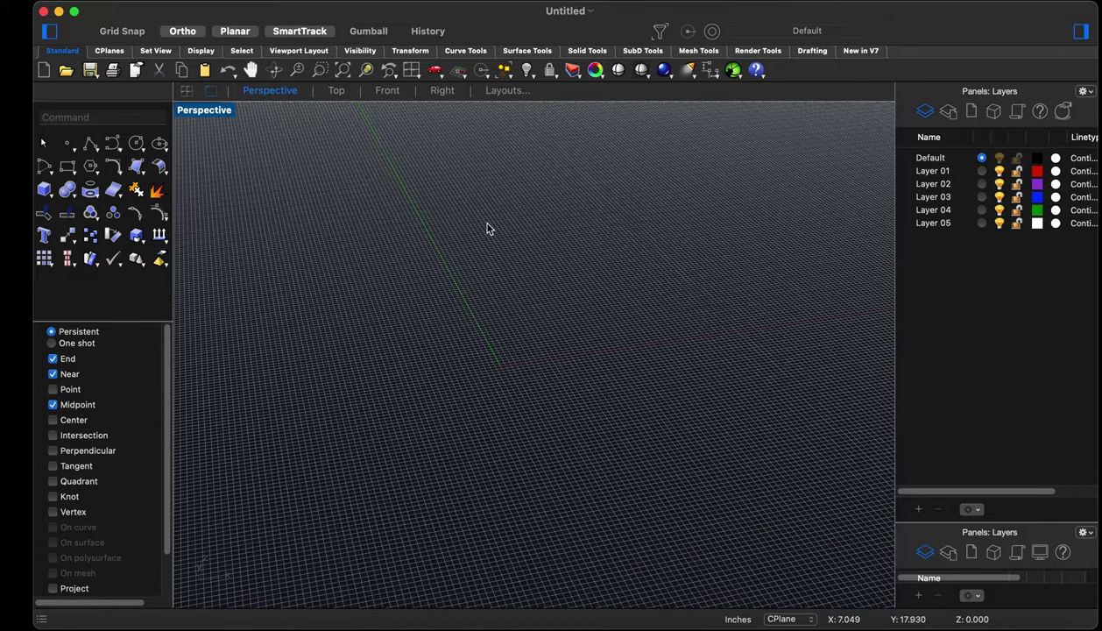
pyautogui.moveTo(607, 414); pyautogui.dragTo(482, 347, button='right')
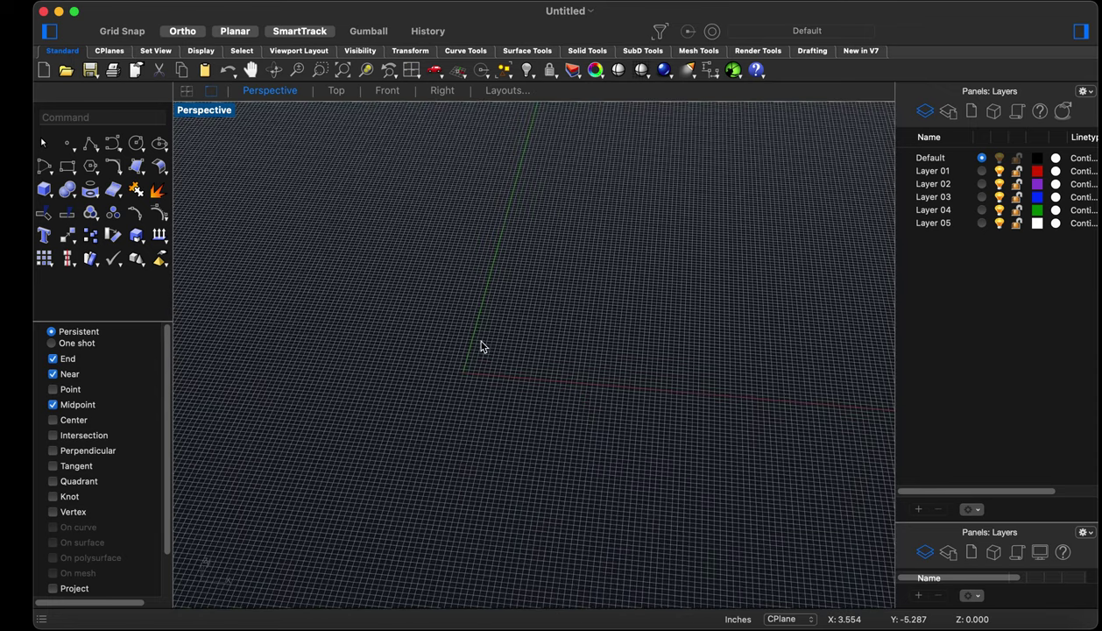
# Hide the grid lines in all viewports through the grid options, keeping the grid axes and world axes icon
pyautogui.click(109, 4)
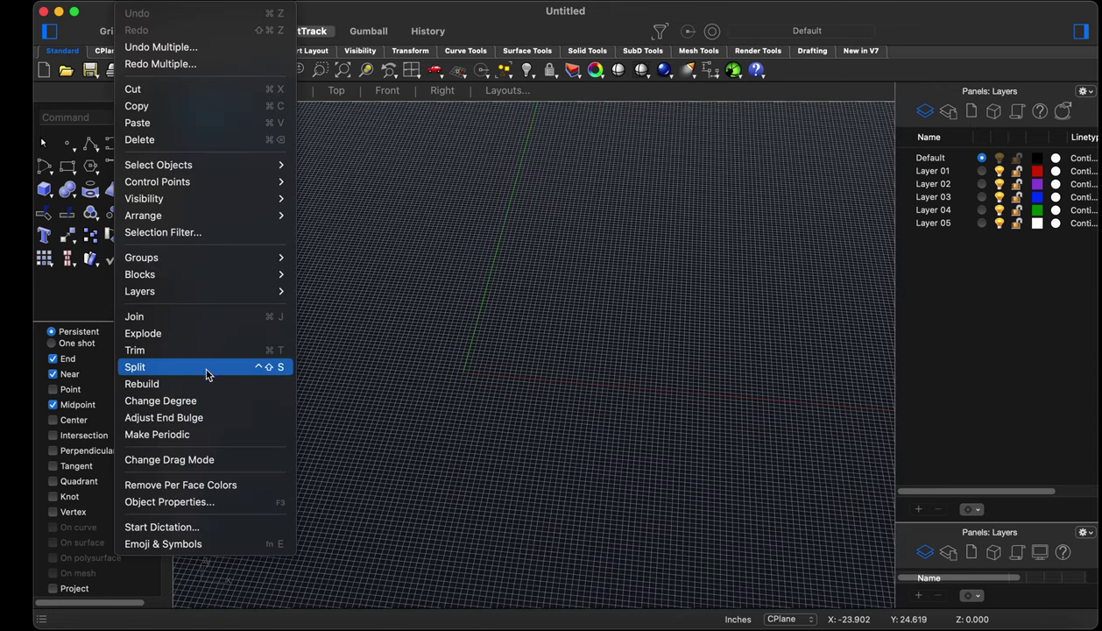
pyautogui.press('Escape')
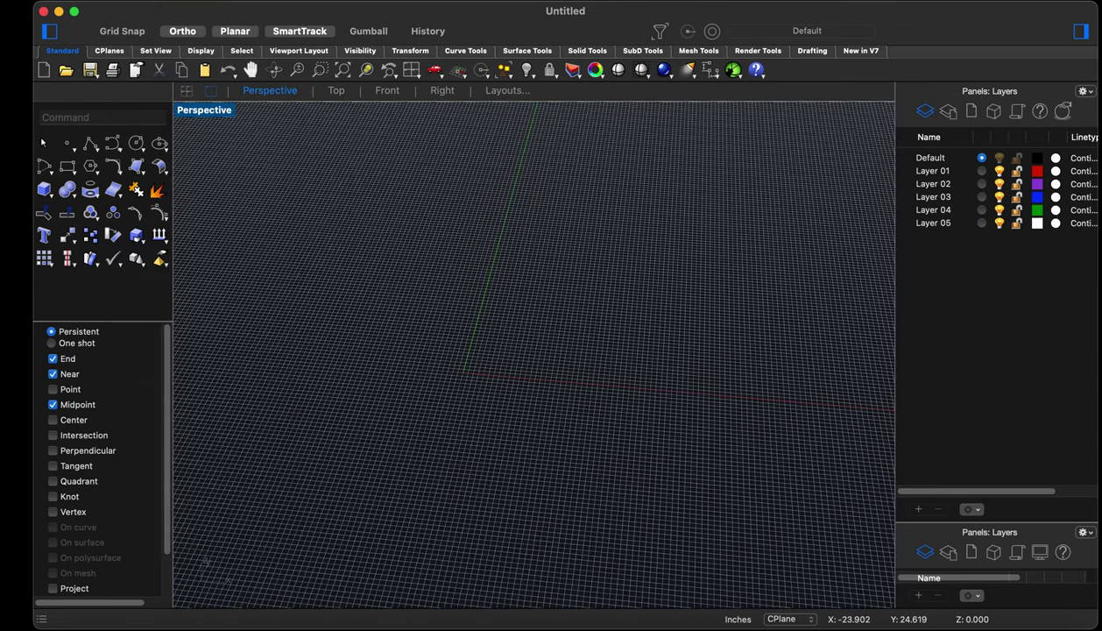
pyautogui.click(109, 5)
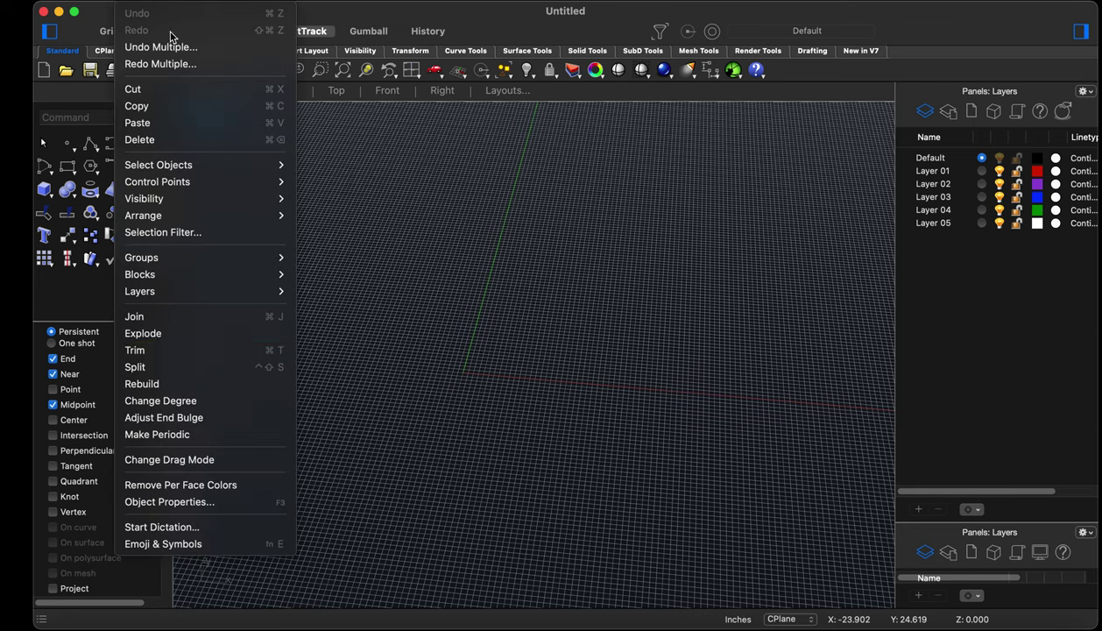
pyautogui.moveTo(168, 5)
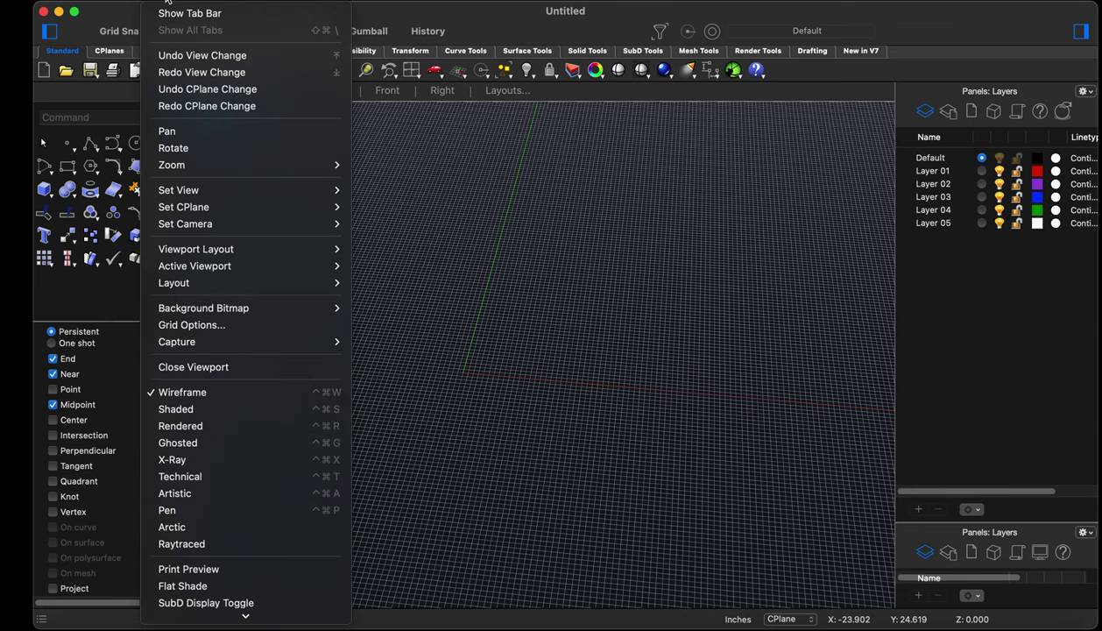
pyautogui.click(201, 331)
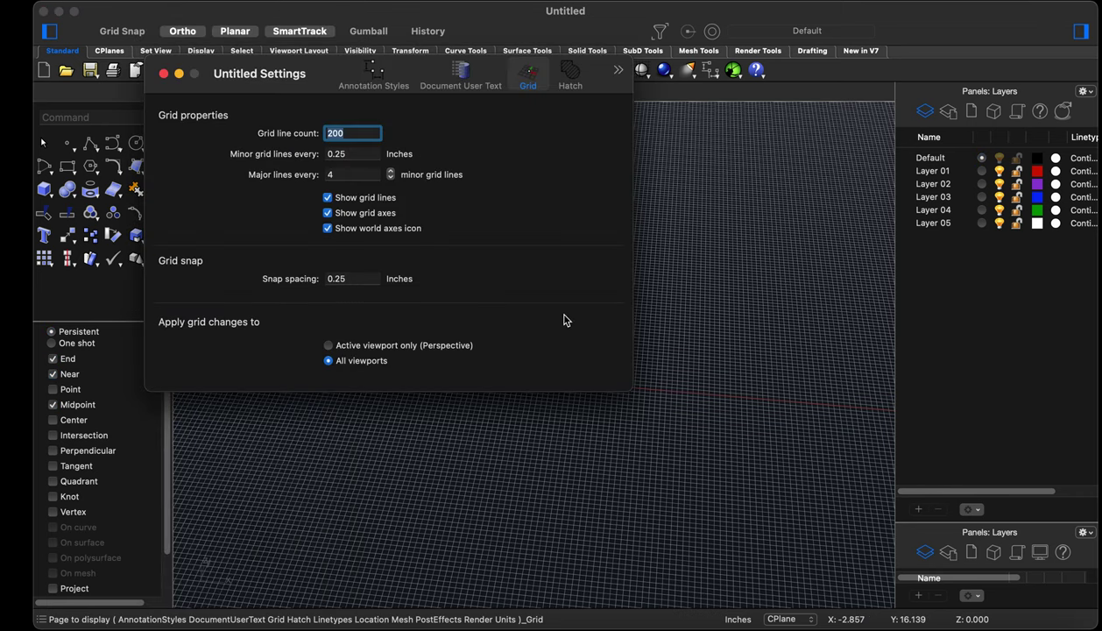
pyautogui.click(328, 199)
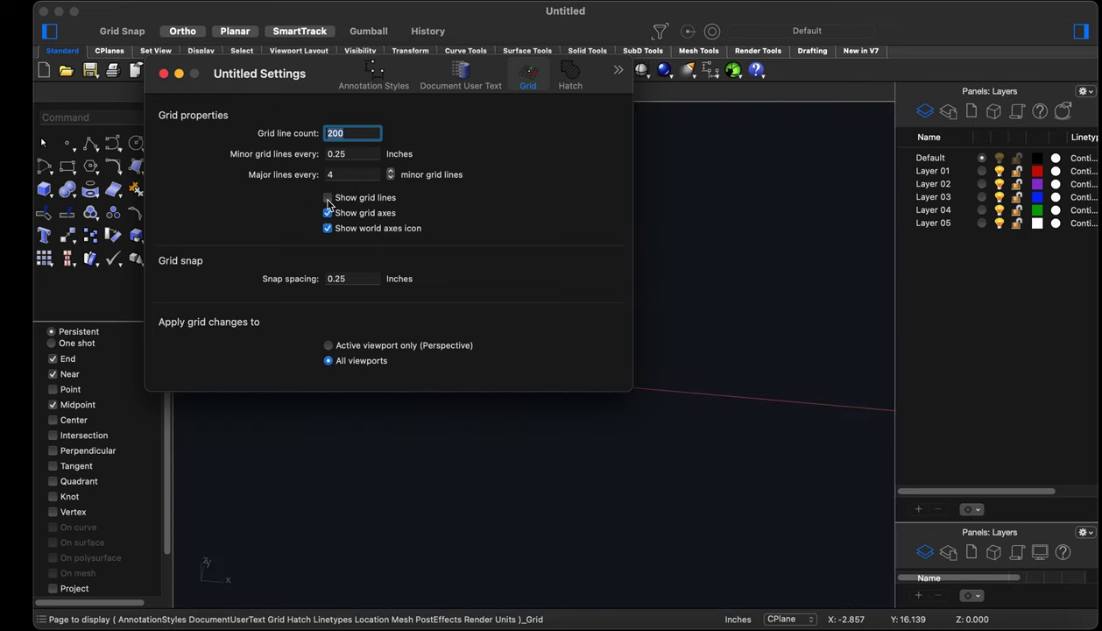
pyautogui.click(163, 73)
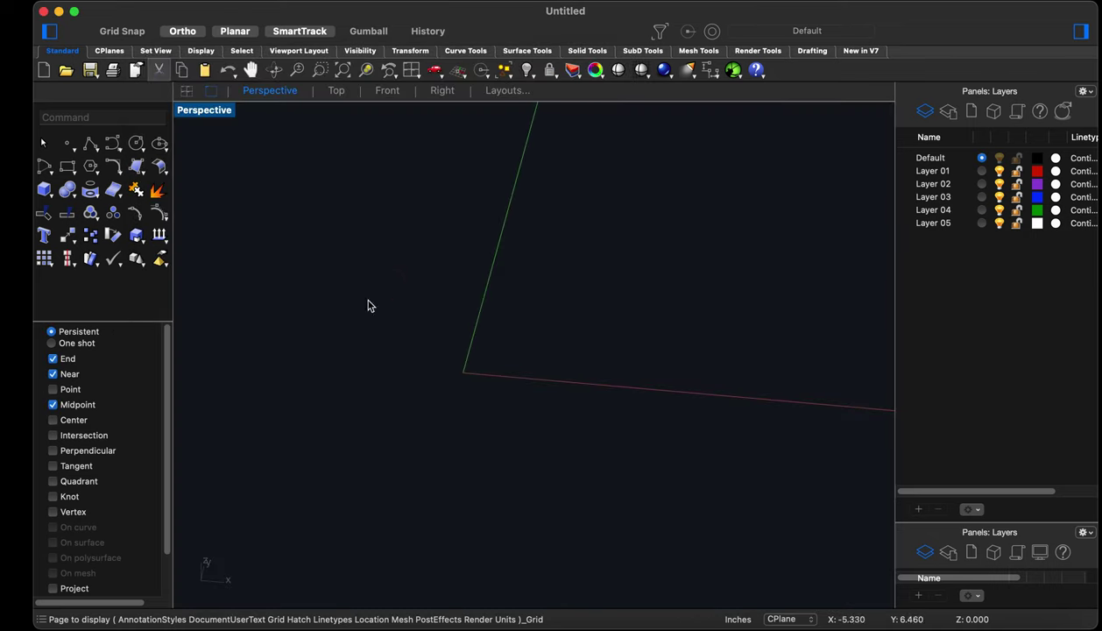
# Insert Phone Patent Drawing.png with the Picture command, placing it flat on the construction plane across the green Y axis
pyautogui.moveTo(445, 337); pyautogui.dragTo(440, 432, button='right')
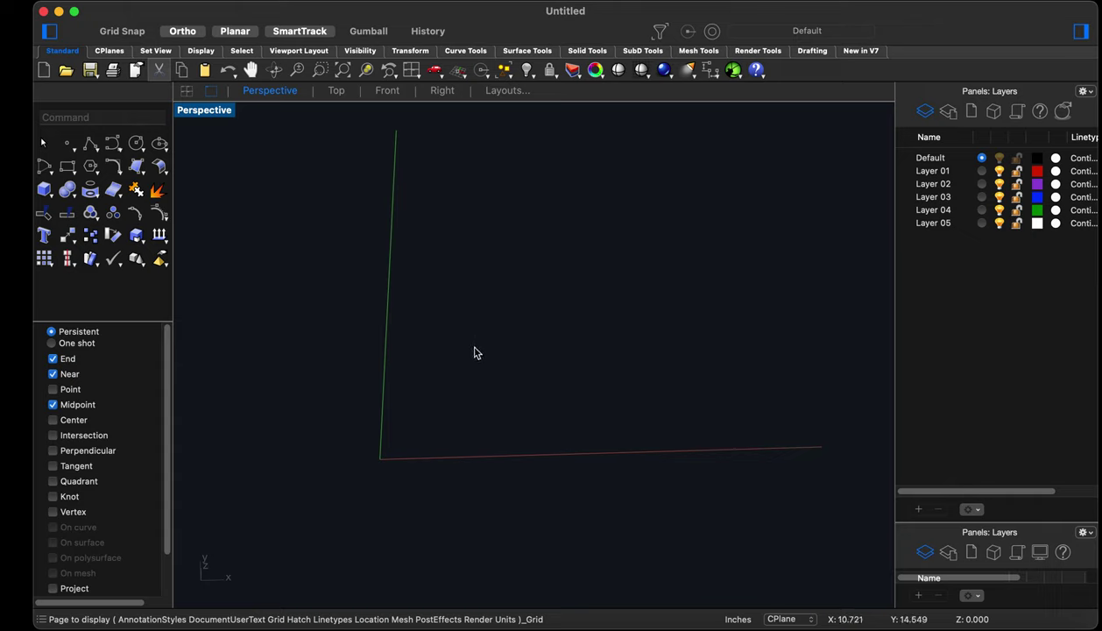
pyautogui.write('pictu')
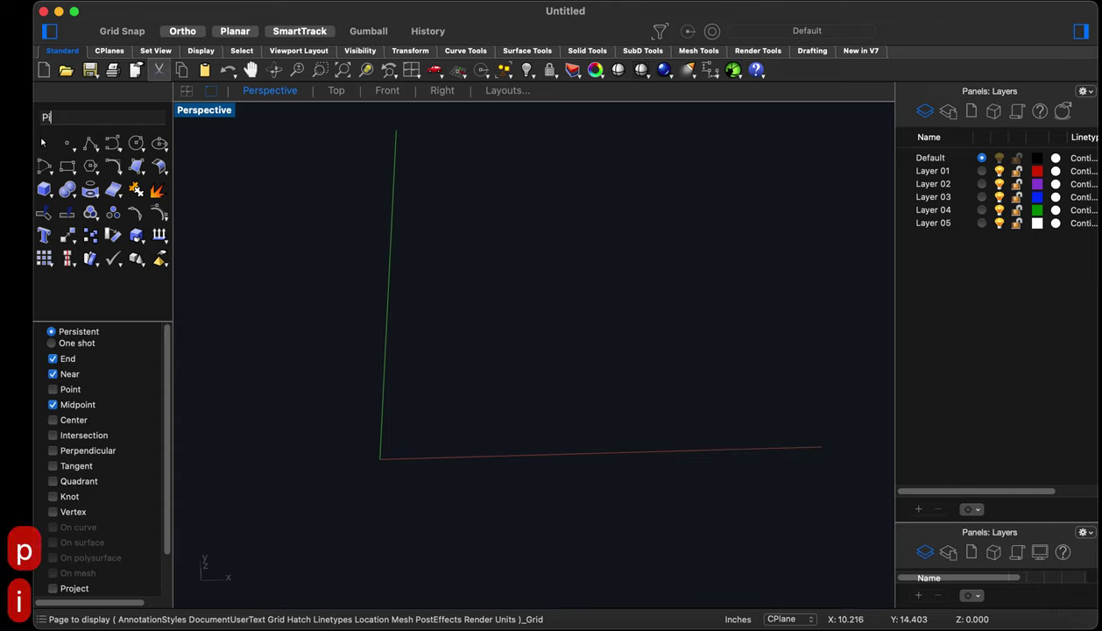
pyautogui.write('re')
pyautogui.press('Return')
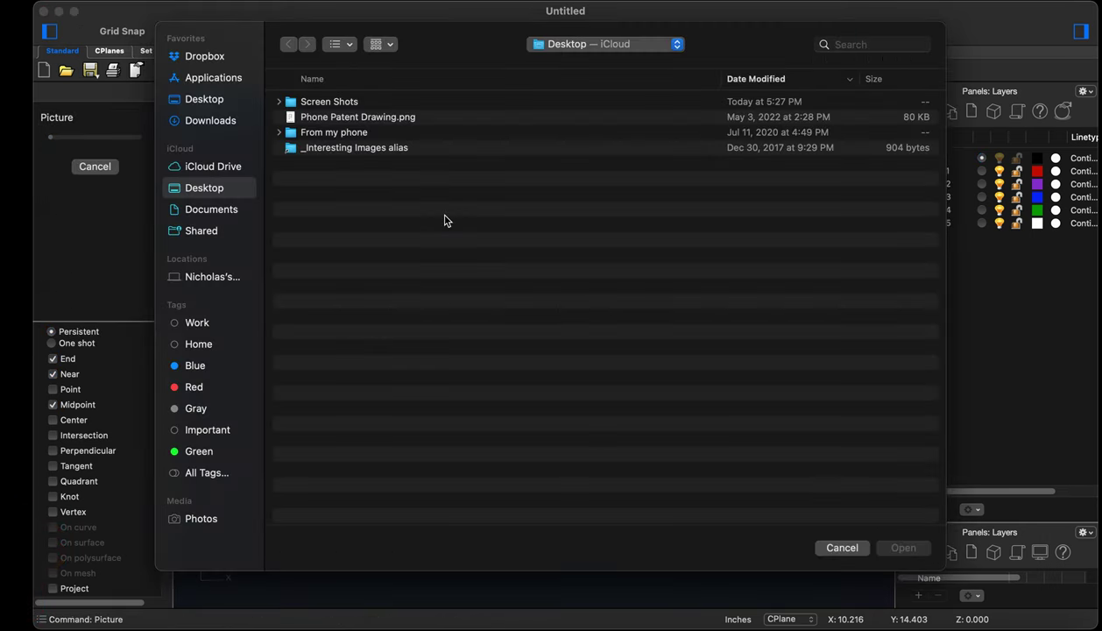
pyautogui.click(355, 119)
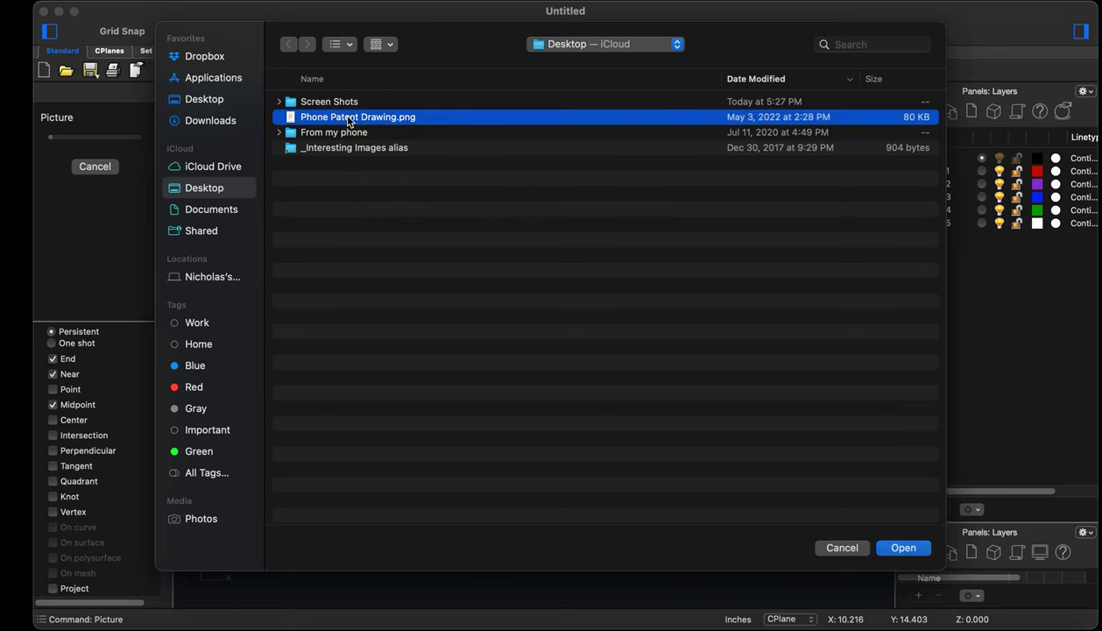
pyautogui.click(884, 547)
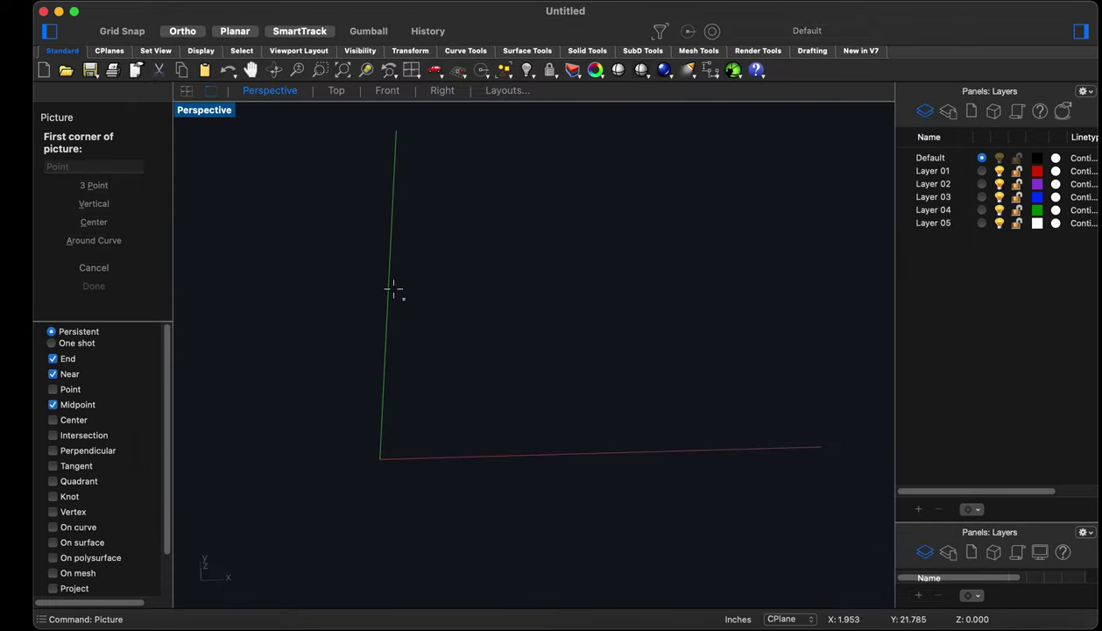
pyautogui.moveTo(304, 203); pyautogui.dragTo(449, 418)
pyautogui.click(447, 415)
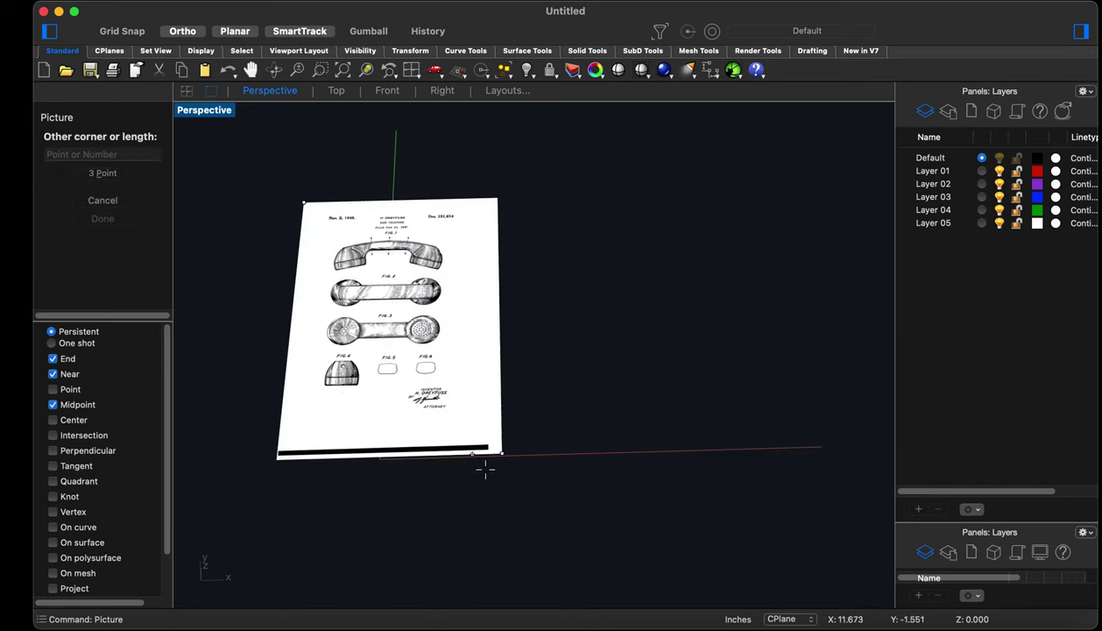
# Move the patent drawing picture in the positive X direction until it lies clear of the green Y axis
pyautogui.moveTo(590, 472); pyautogui.dragTo(576, 419, button='right')
pyautogui.moveTo(421, 368); pyautogui.dragTo(605, 298)
pyautogui.click(553, 396)
pyautogui.moveTo(553, 400)
pyautogui.mouseDown(button='right')
pyautogui.moveTo(569, 398)
pyautogui.moveTo(523, 353)
pyautogui.moveTo(542, 423)
pyautogui.moveTo(539, 399)
pyautogui.moveTo(532, 424)
pyautogui.moveTo(544, 376)
pyautogui.moveTo(539, 396)
pyautogui.mouseUp(button='right')
pyautogui.scroll(5, 539, 302)
pyautogui.scroll(-5, 535, 348)
pyautogui.moveTo(533, 349); pyautogui.dragTo(537, 362, button='right')
pyautogui.scroll(3, 540, 306)
pyautogui.moveTo(540, 307); pyautogui.dragTo(537, 299, button='right')
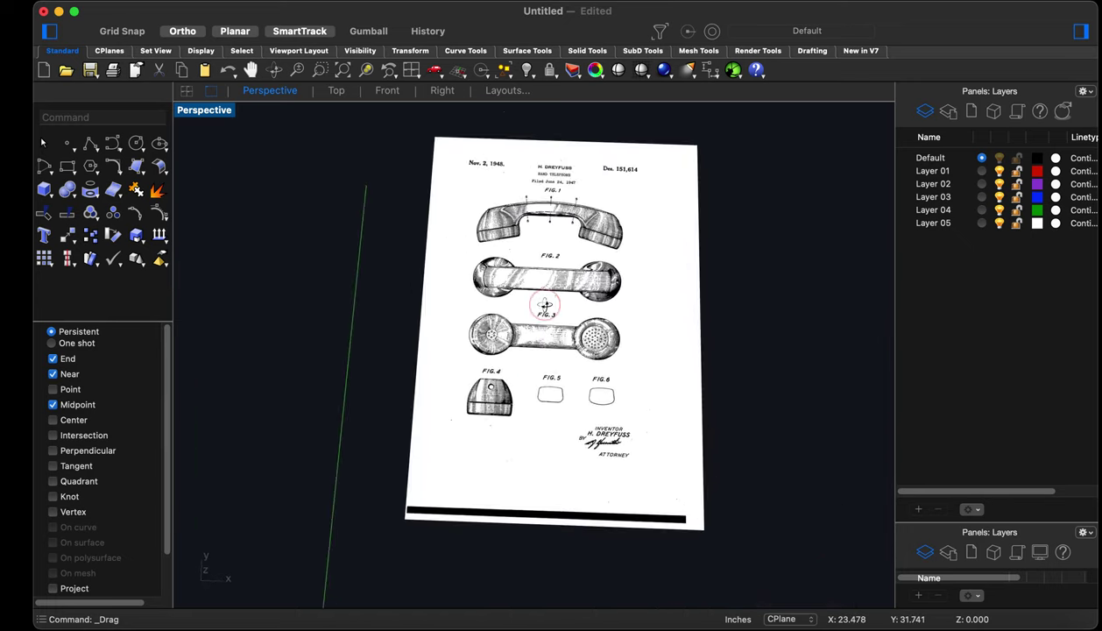
# Examine the patent drawing's figures in perspective, from the handset side, top and bottom views to the end view and cross-sections
pyautogui.scroll(-3, 539, 315)
pyautogui.moveTo(426, 504); pyautogui.dragTo(447, 486, button='right')
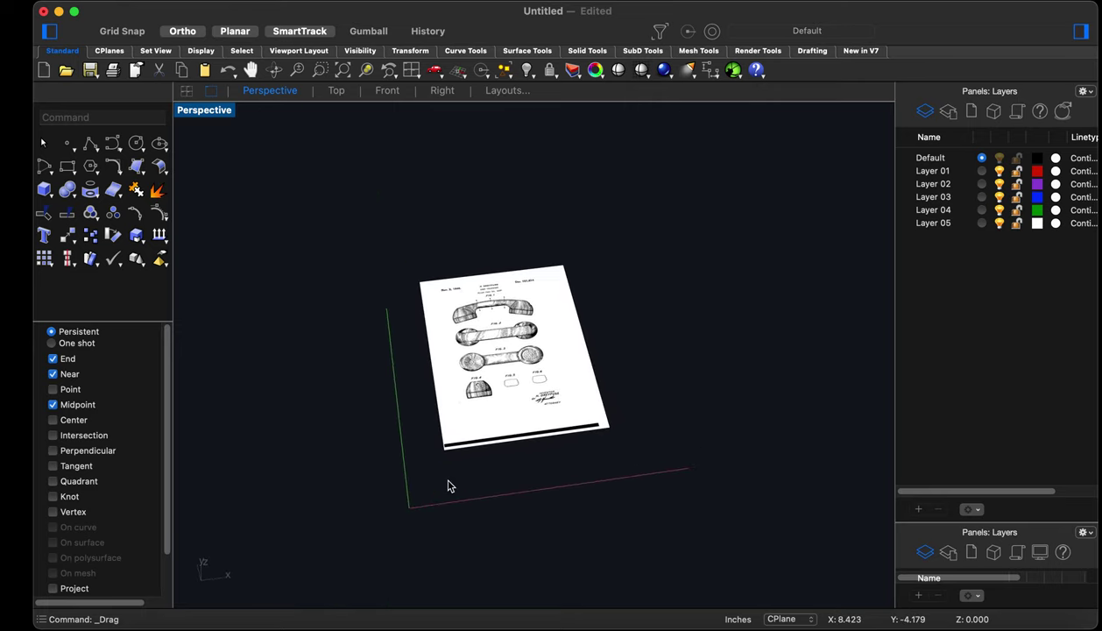
pyautogui.scroll(3, 507, 386)
pyautogui.moveTo(514, 376); pyautogui.dragTo(528, 321, button='right')
pyautogui.scroll(3, 528, 321)
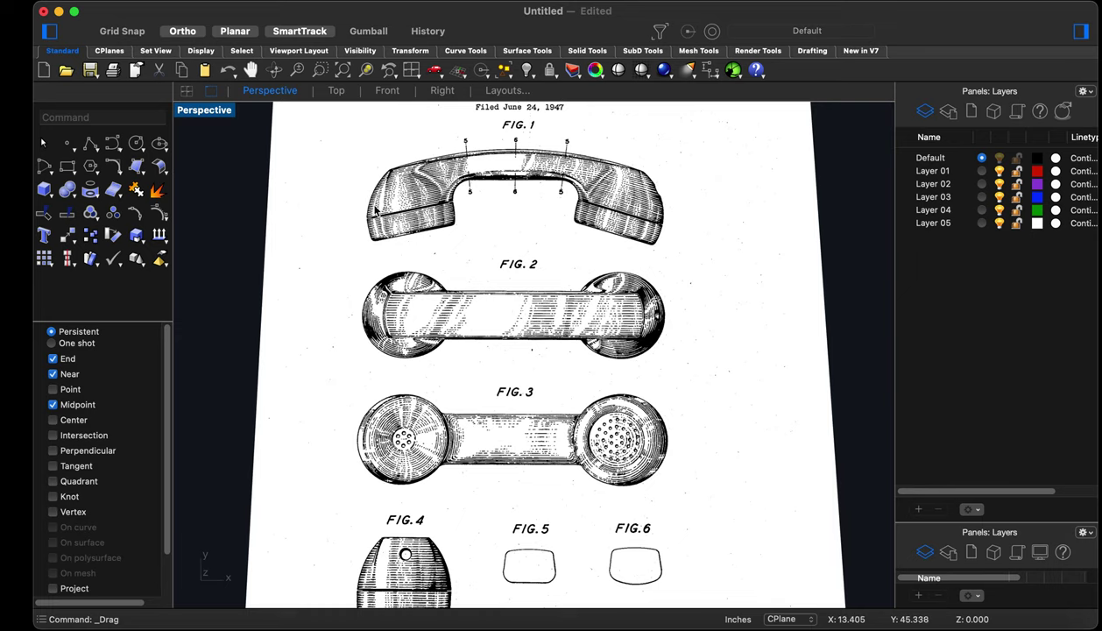
pyautogui.moveTo(442, 314); pyautogui.dragTo(481, 289, button='right')
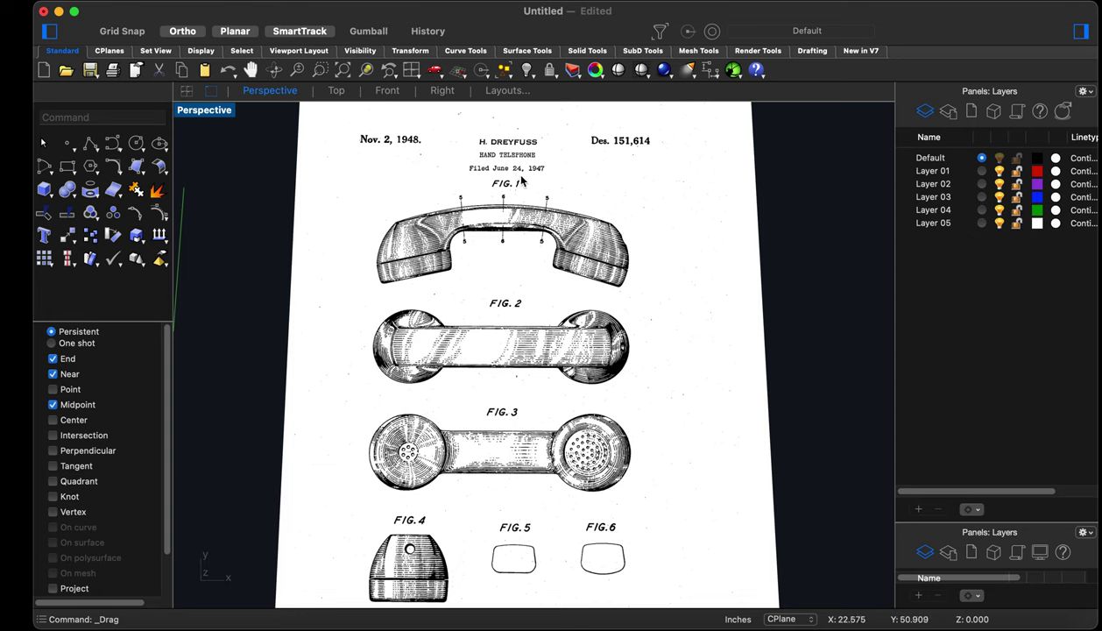
pyautogui.scroll(2, 521, 181)
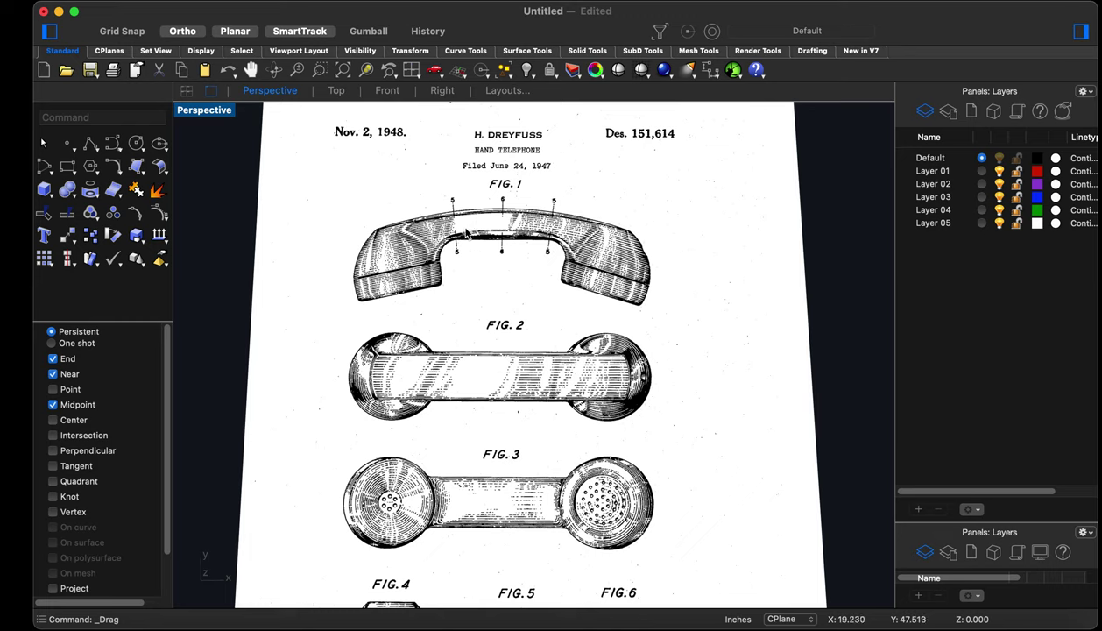
pyautogui.scroll(-2, 620, 247)
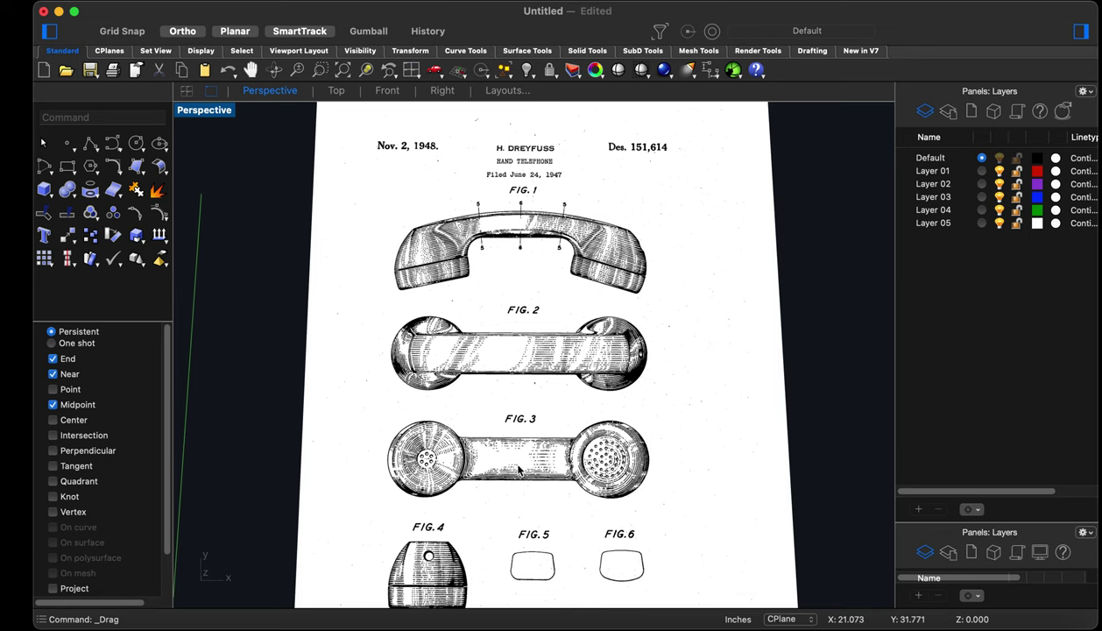
pyautogui.scroll(-2, 526, 386)
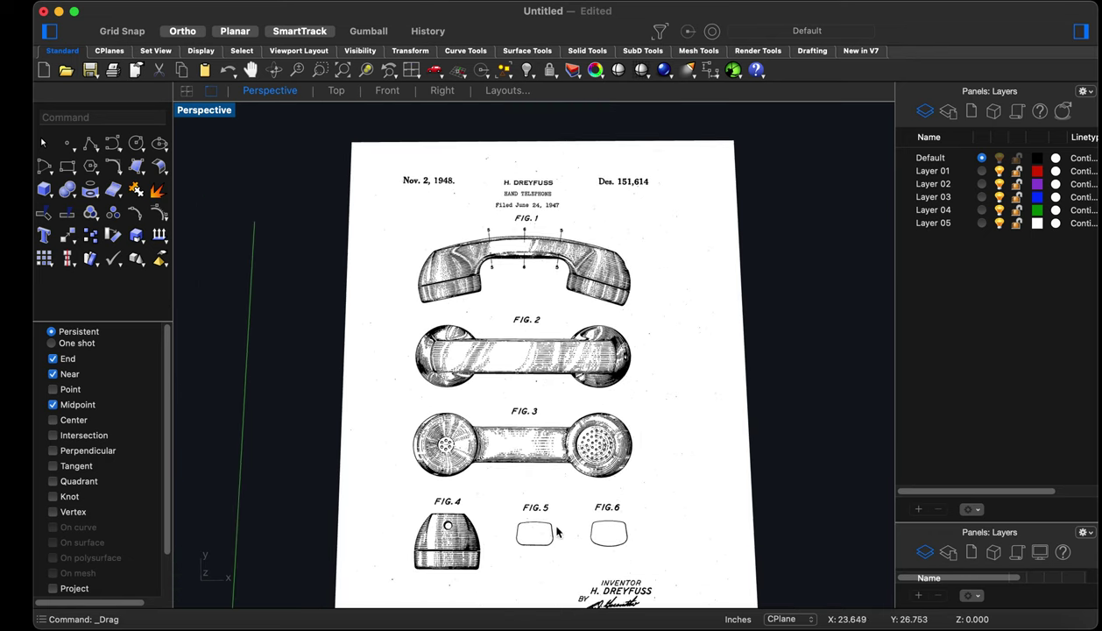
pyautogui.scroll(2, 547, 521)
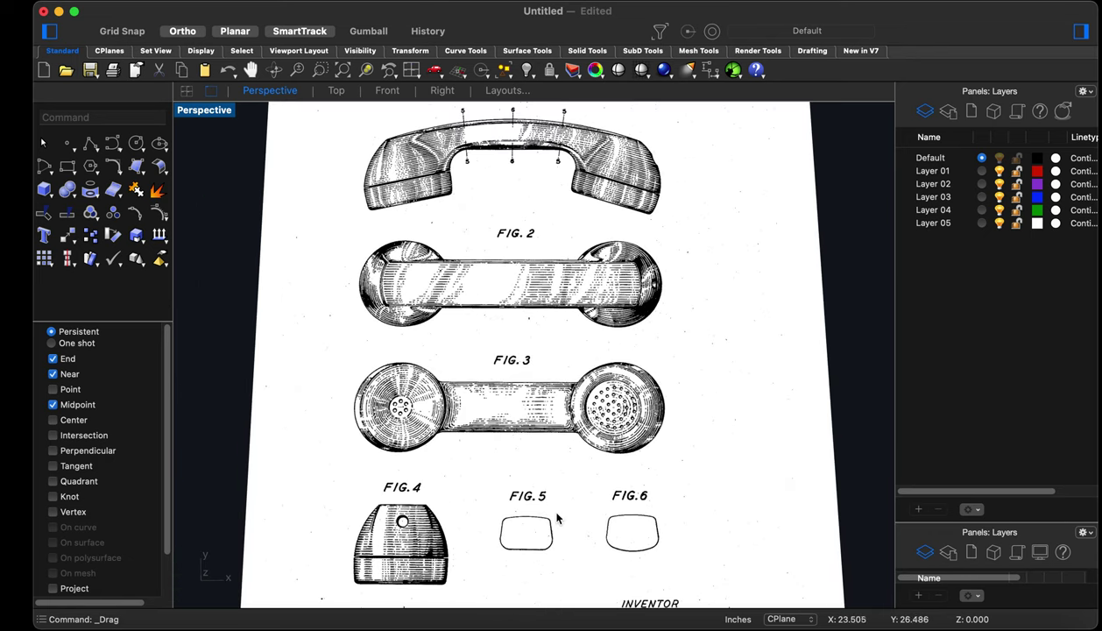
pyautogui.scroll(-3, 583, 465)
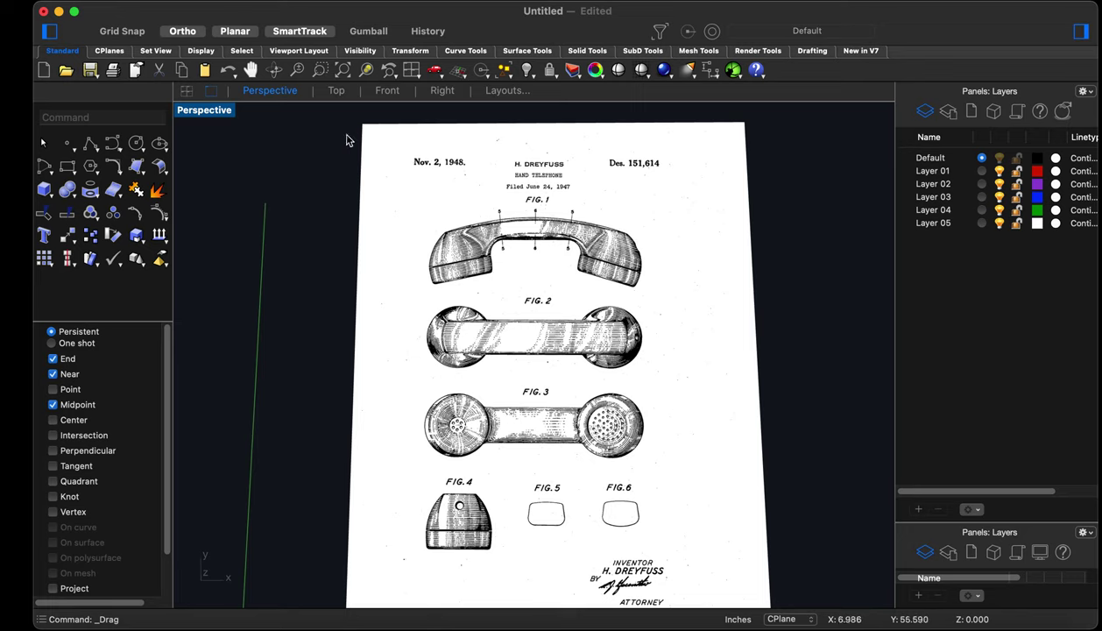
# Switch to the Top view and frame the whole patent drawing
pyautogui.click(335, 91)
pyautogui.scroll(-5, 467, 424)
pyautogui.press('super+shift+e')
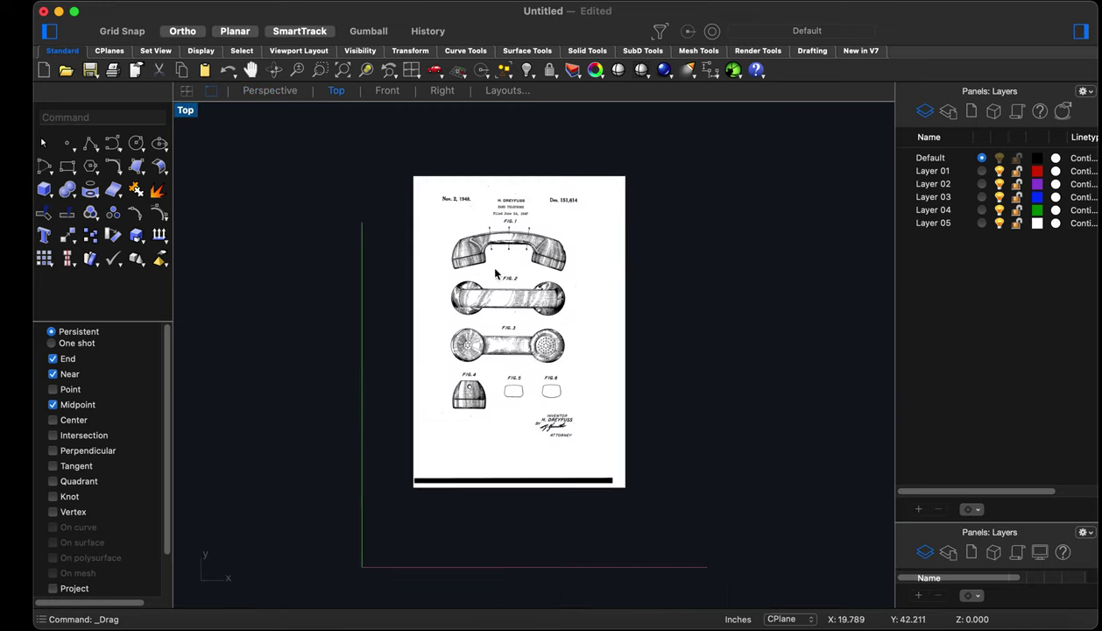
# Make Layer 03 current, rename it Working Lines, and widen the layer list's Name column to fit the full name
pyautogui.click(982, 198)
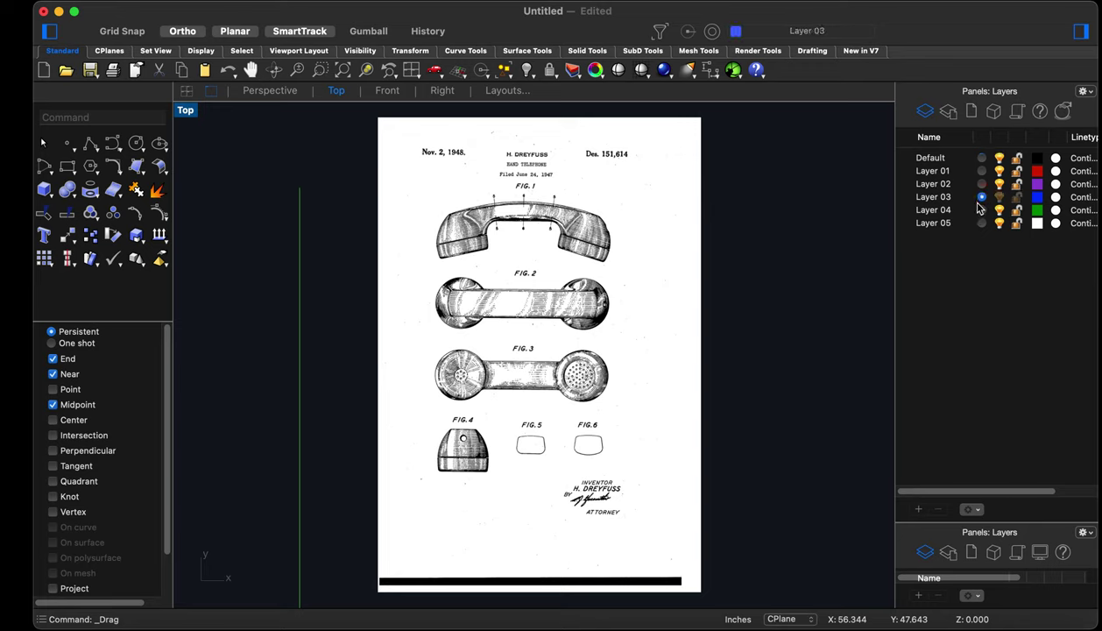
pyautogui.click(927, 198)
pyautogui.click(933, 200)
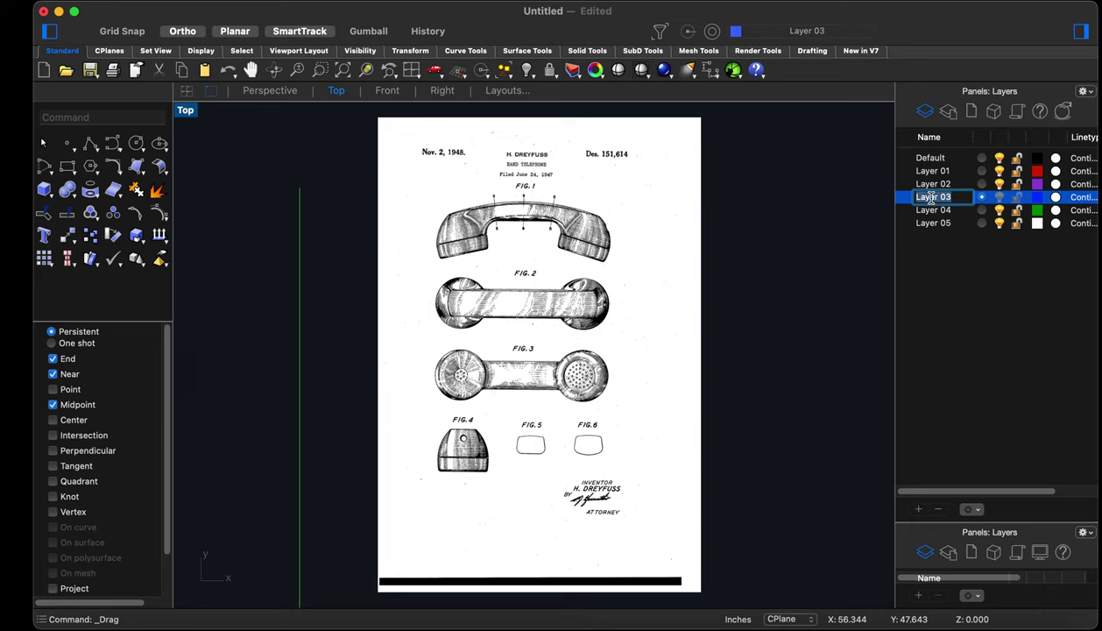
pyautogui.write('Work')
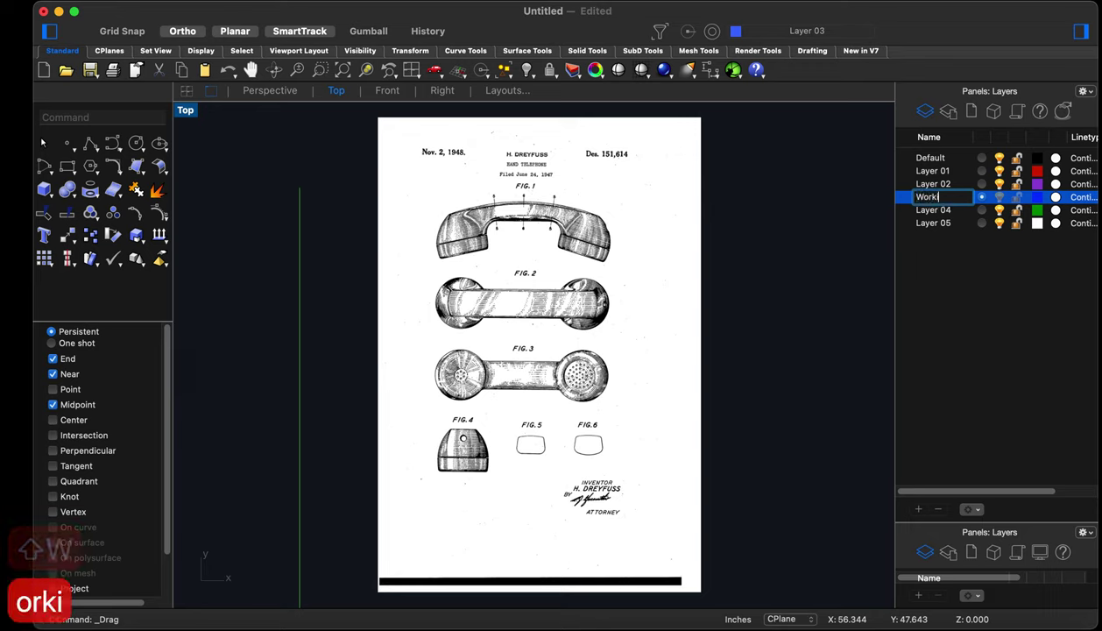
pyautogui.write('ing Lines')
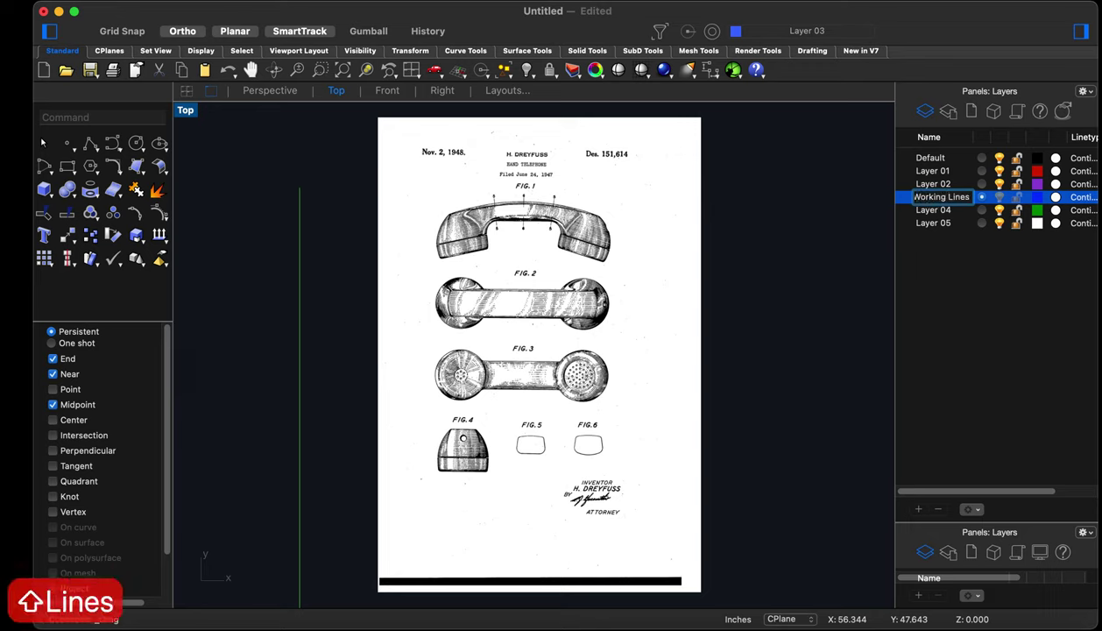
pyautogui.click(971, 326)
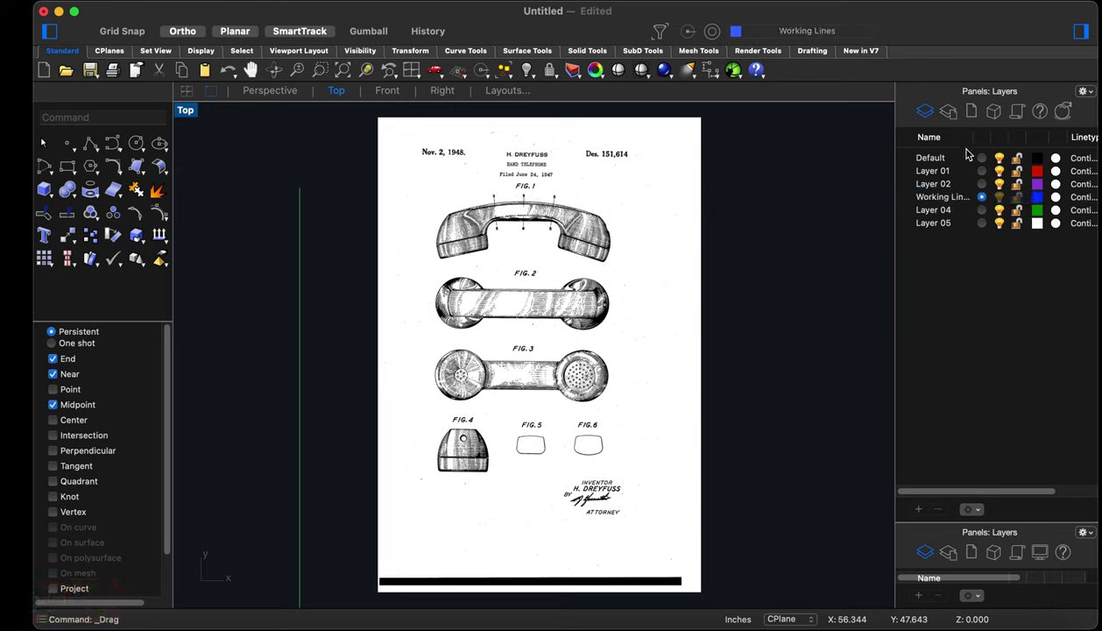
pyautogui.moveTo(971, 143); pyautogui.dragTo(998, 142)
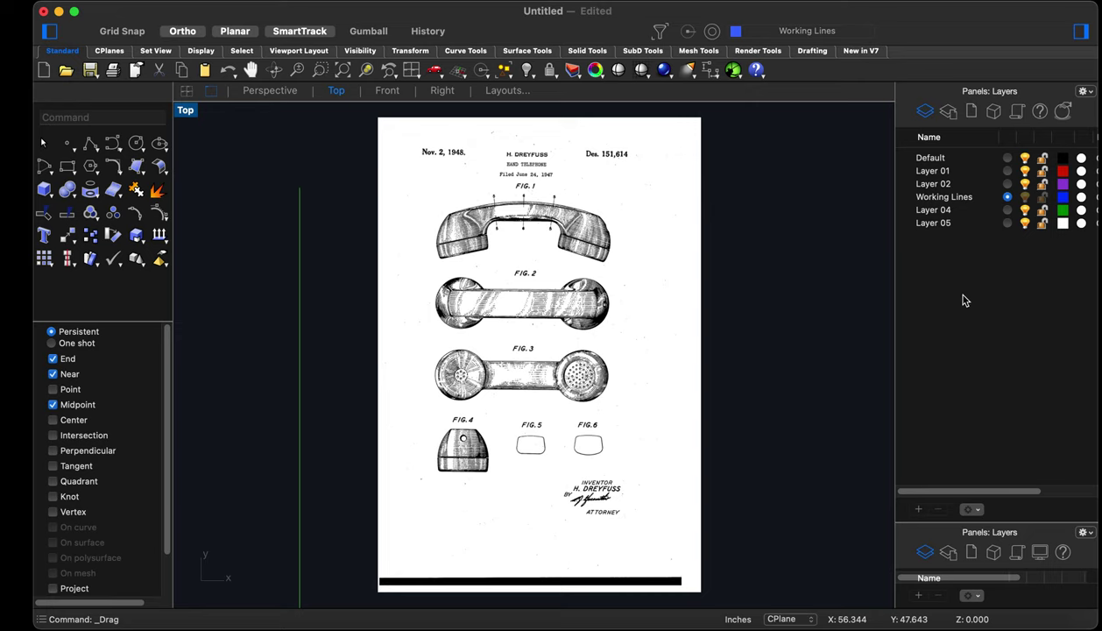
# Check that the picture sits on the Default layer by toggling that layer's visibility, and rename the layer patent dwg
pyautogui.click(631, 224)
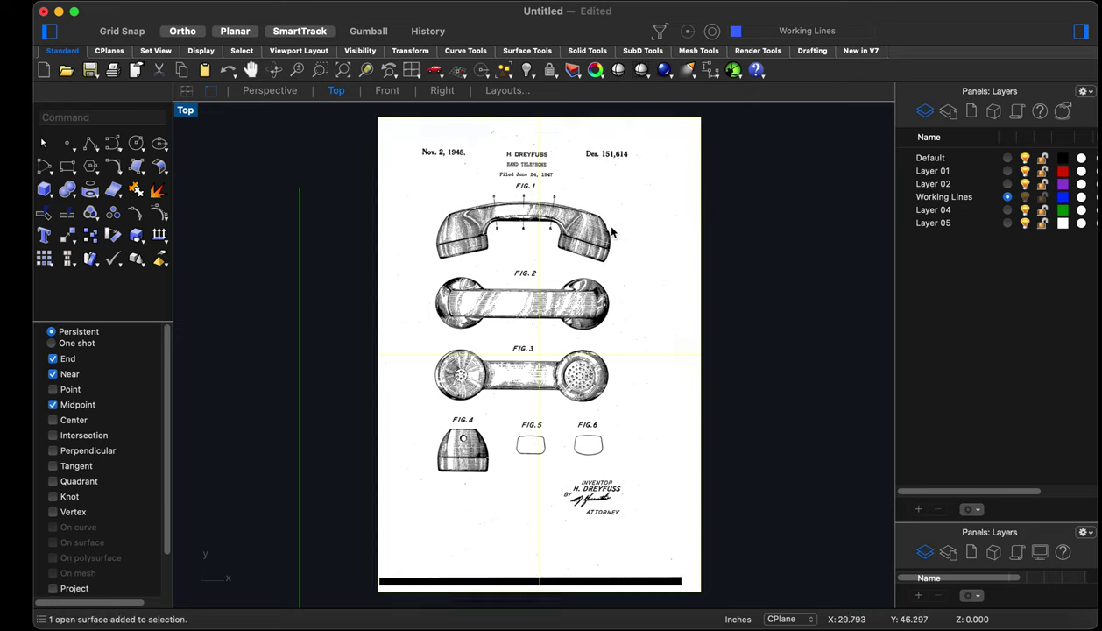
pyautogui.click(913, 159)
pyautogui.click(1022, 159)
pyautogui.click(1022, 158)
pyautogui.click(940, 158)
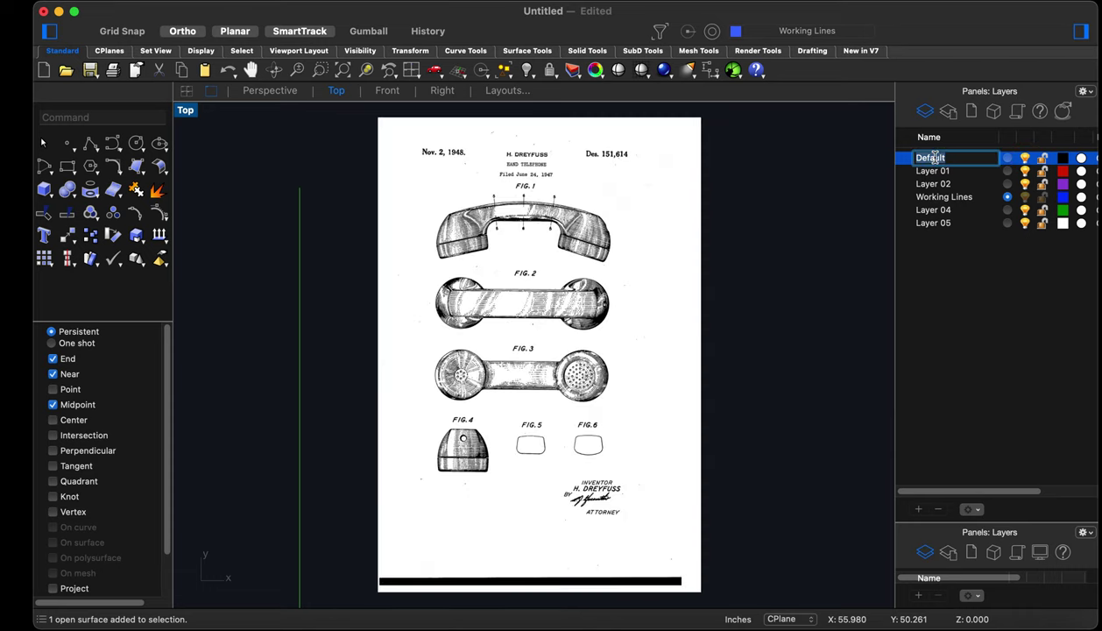
pyautogui.write('p')
pyautogui.press('BackSpace')
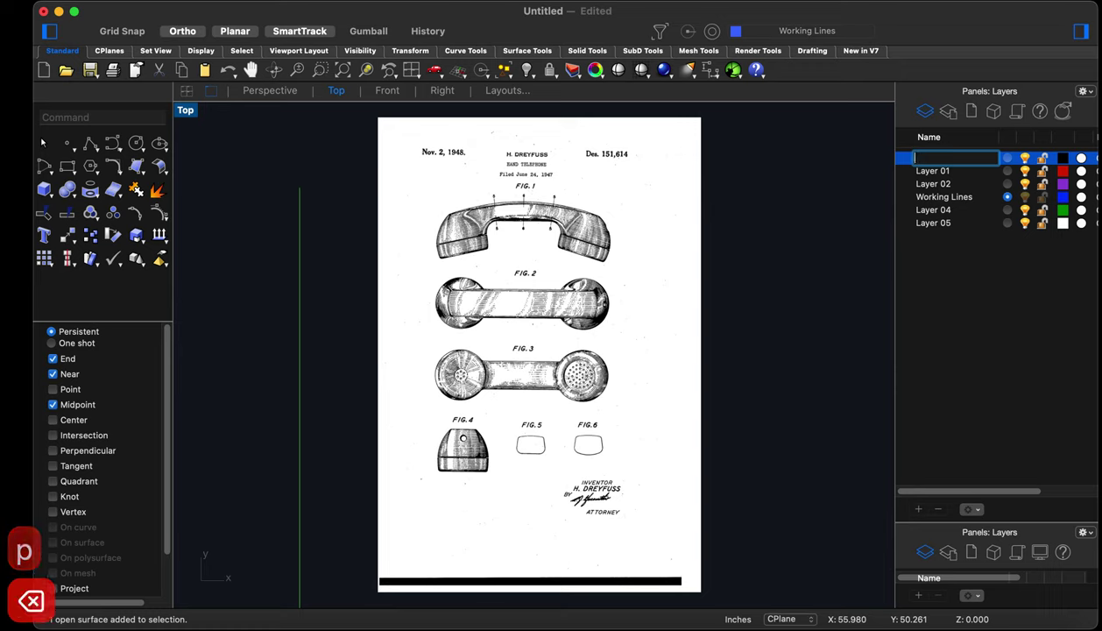
pyautogui.write('paa')
pyautogui.press('BackSpace')
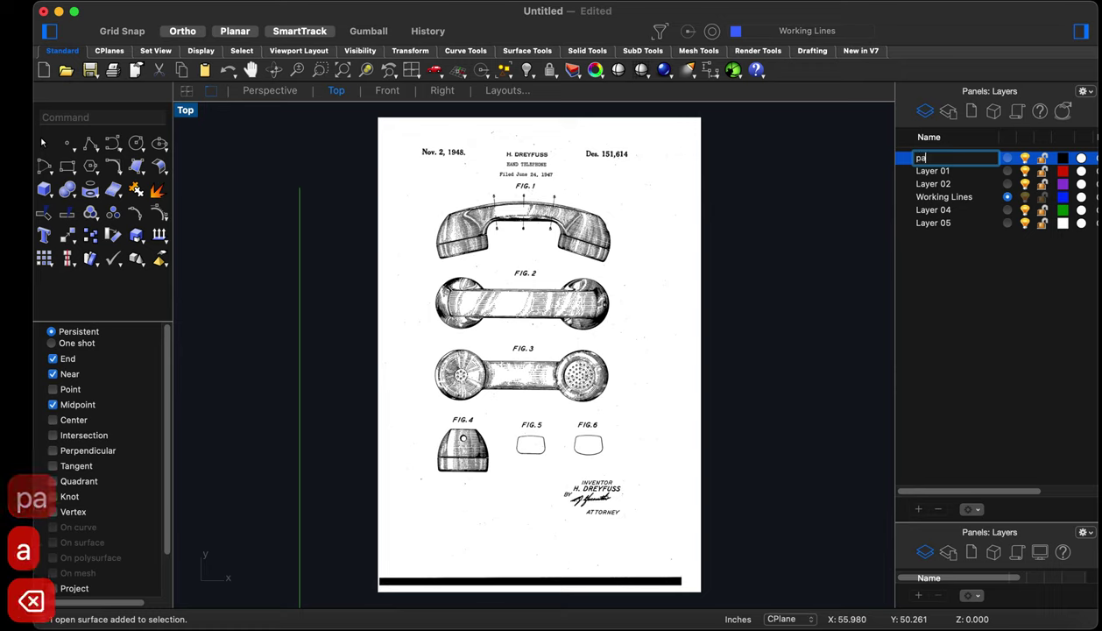
pyautogui.write('tent d')
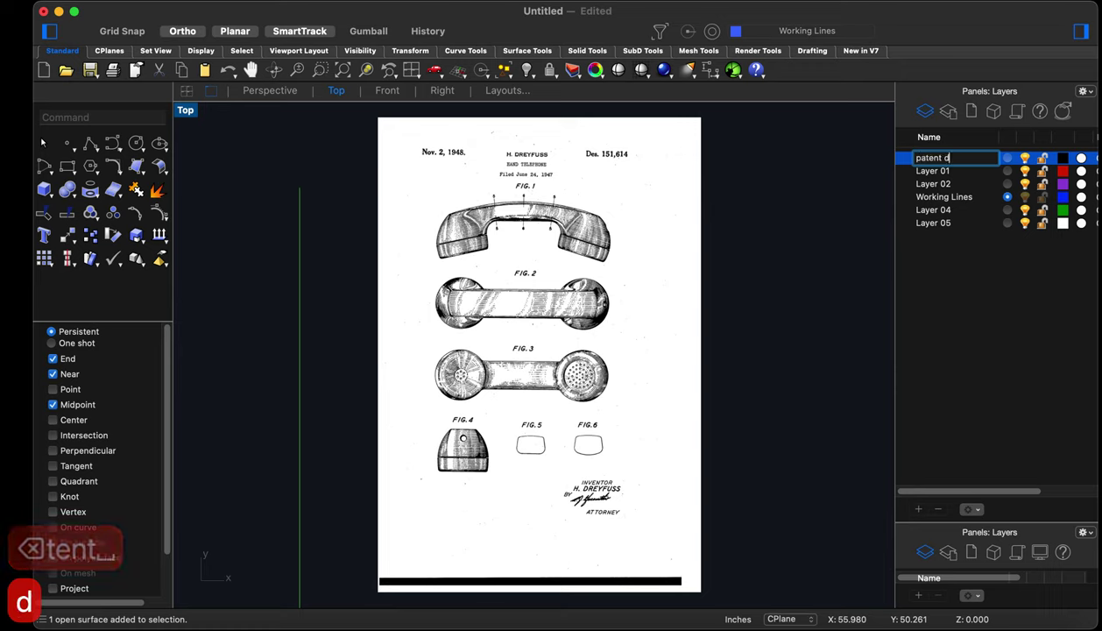
pyautogui.write('wg')
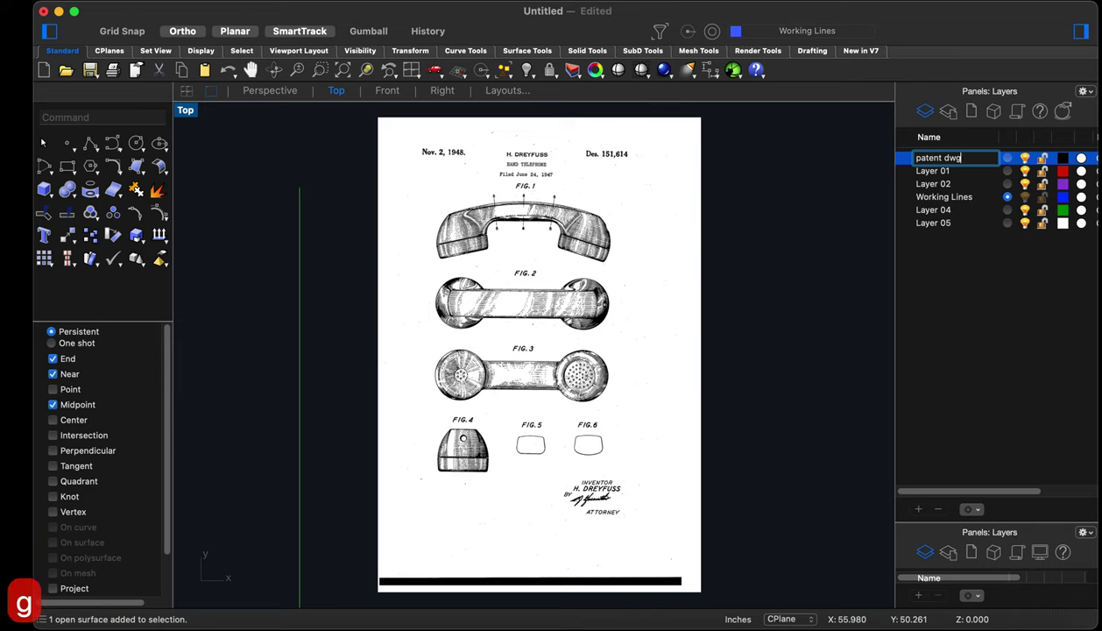
pyautogui.click(944, 329)
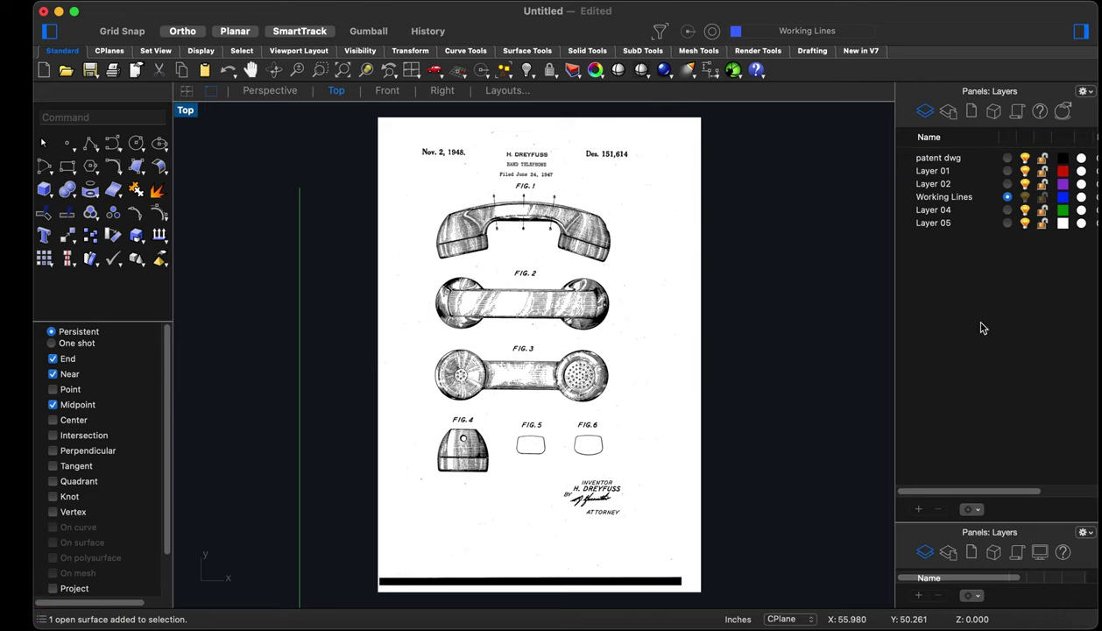
# Toggle the patent dwg layer off and on, and move the Working Lines layer directly below it in the list
pyautogui.click(1025, 158)
pyautogui.click(1026, 158)
pyautogui.moveTo(945, 198); pyautogui.dragTo(963, 171)
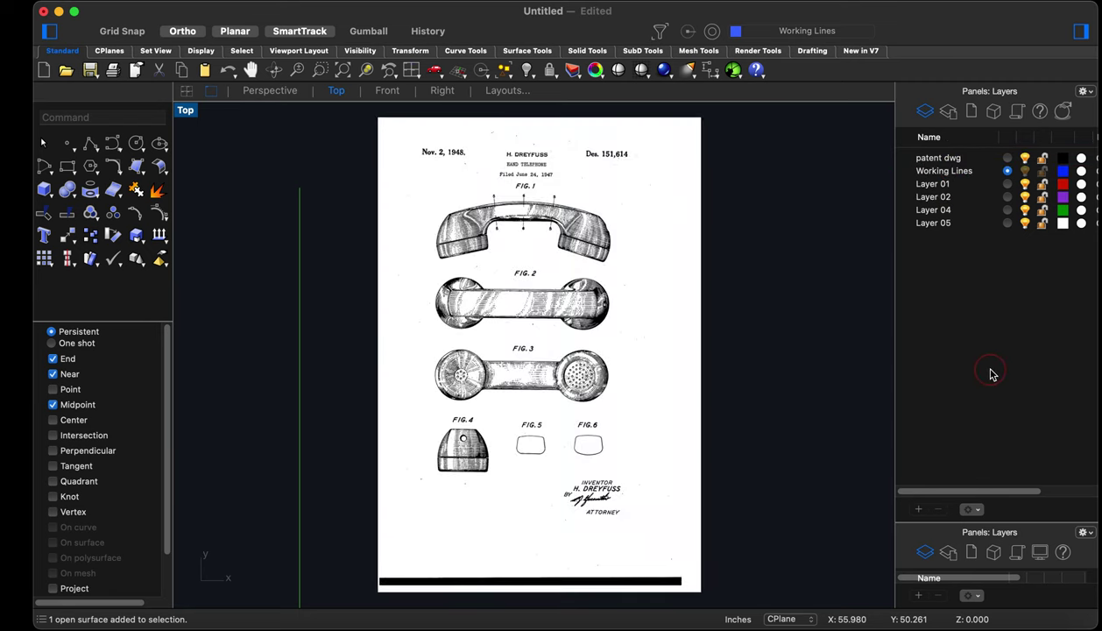
# Capitalize the patent layer's name so it reads Patent Dwg
pyautogui.moveTo(904, 159); pyautogui.dragTo(922, 161)
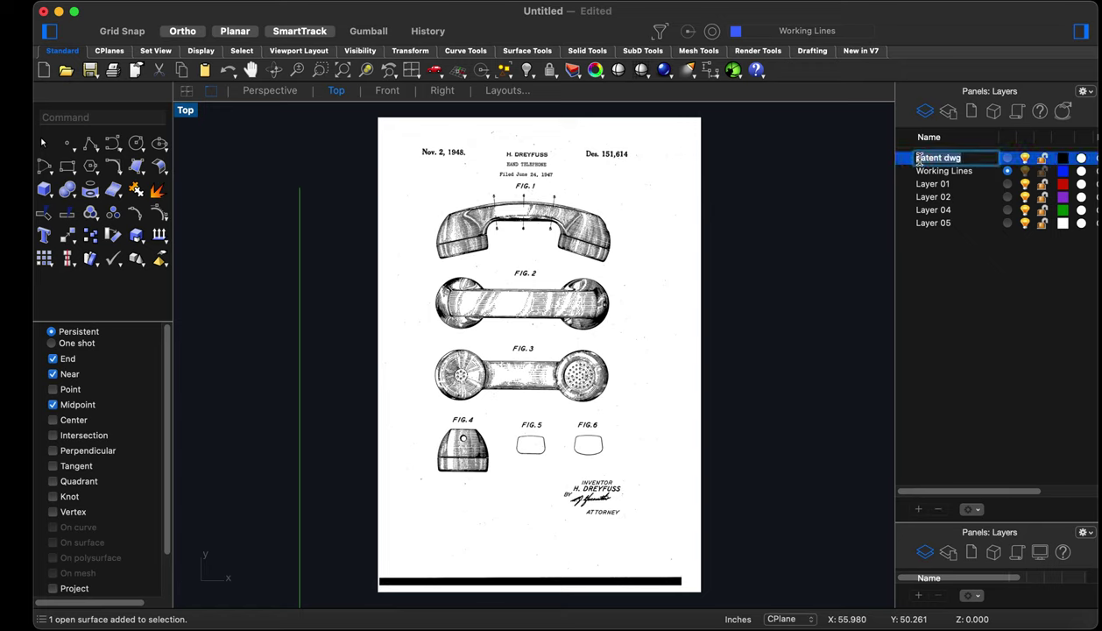
pyautogui.click(922, 160)
pyautogui.press('BackSpace')
pyautogui.write('P')
pyautogui.click(951, 159)
pyautogui.press('BackSpace')
pyautogui.write('D')
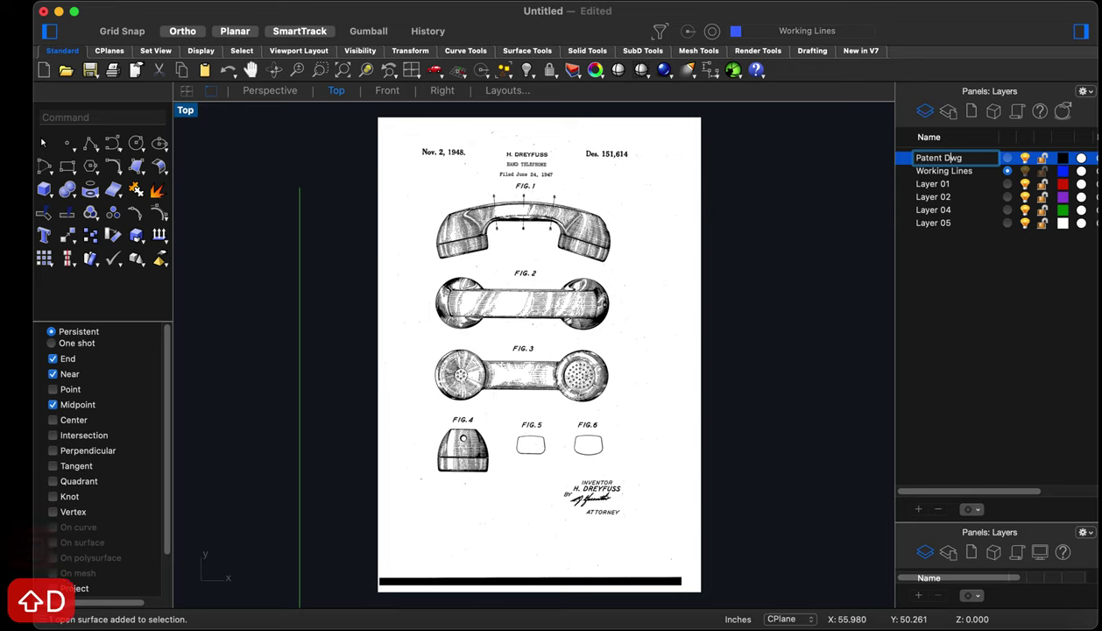
pyautogui.click(983, 290)
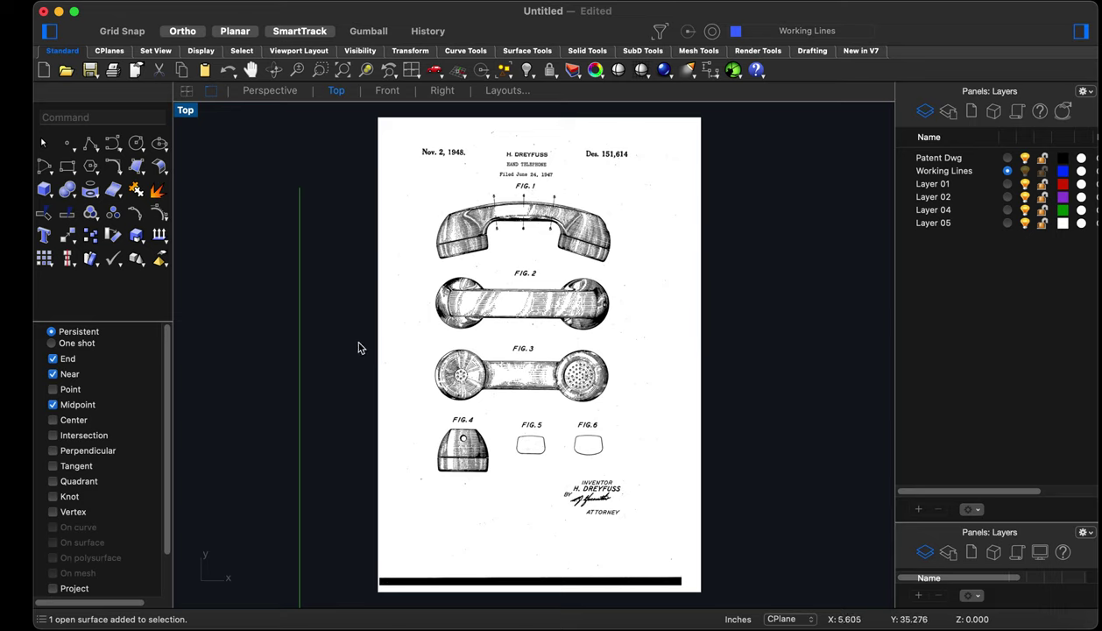
# Draw a rectangle on the Working Lines layer enclosing the handset side view in FIG. 1
pyautogui.write('rect')
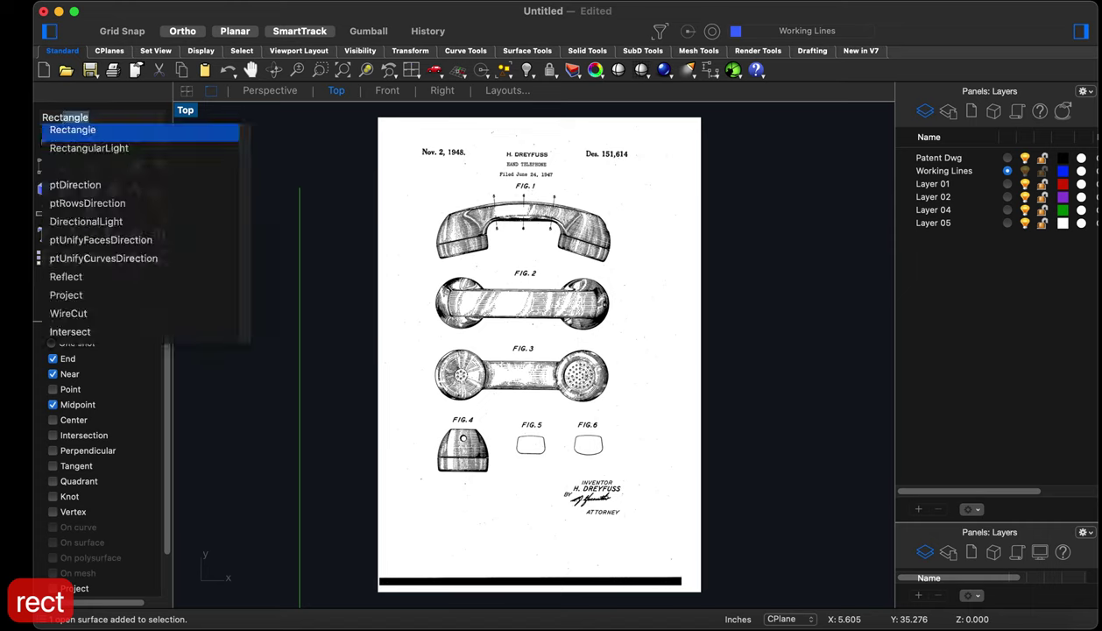
pyautogui.press('space')
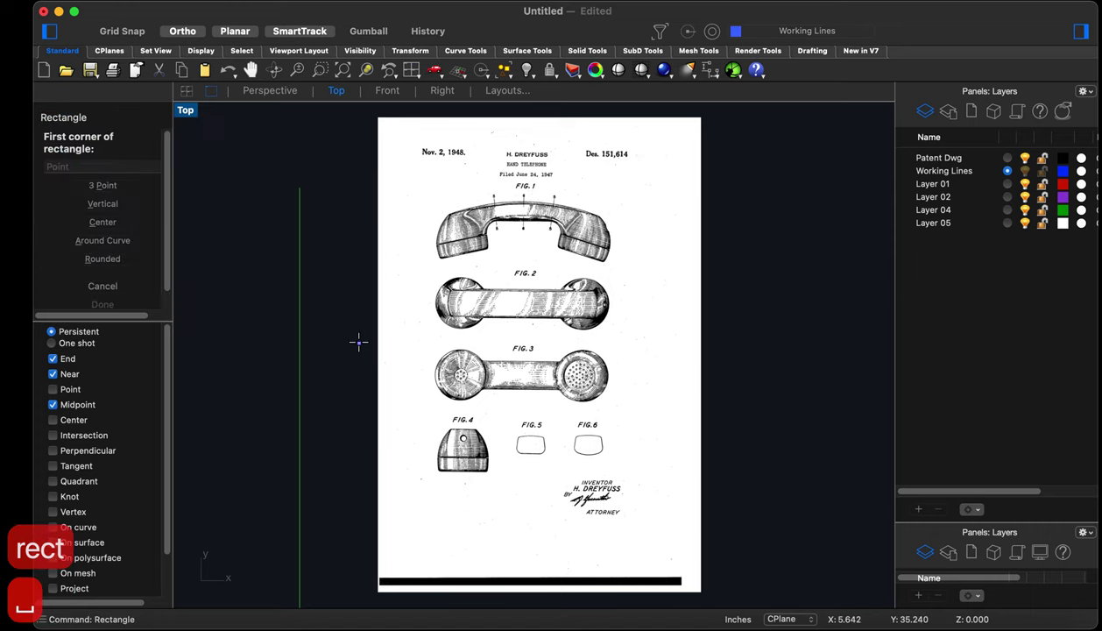
pyautogui.click(425, 189)
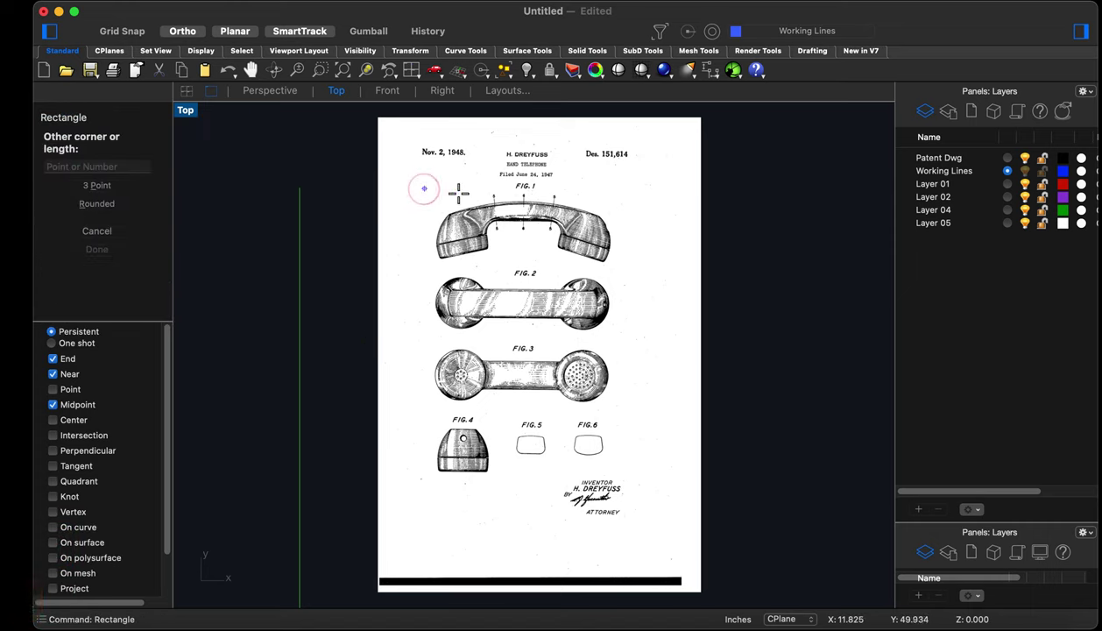
pyautogui.click(623, 263)
# Draw a rectangle about 18.4 by 5.8 inches around the handset top view in FIG. 2
pyautogui.press('space')
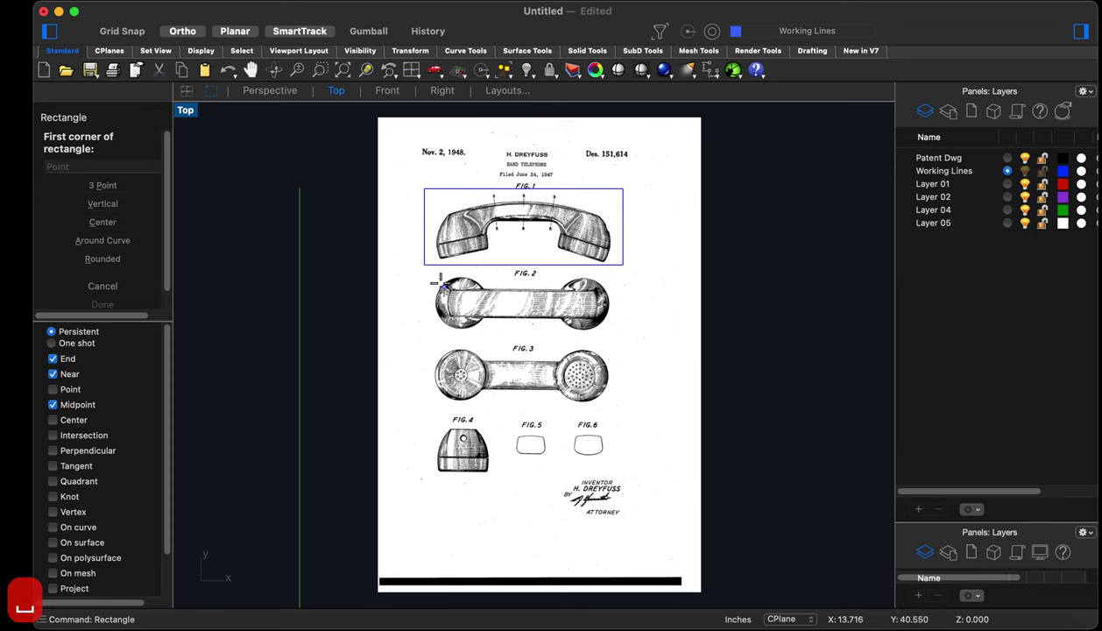
pyautogui.scroll(3, 426, 272)
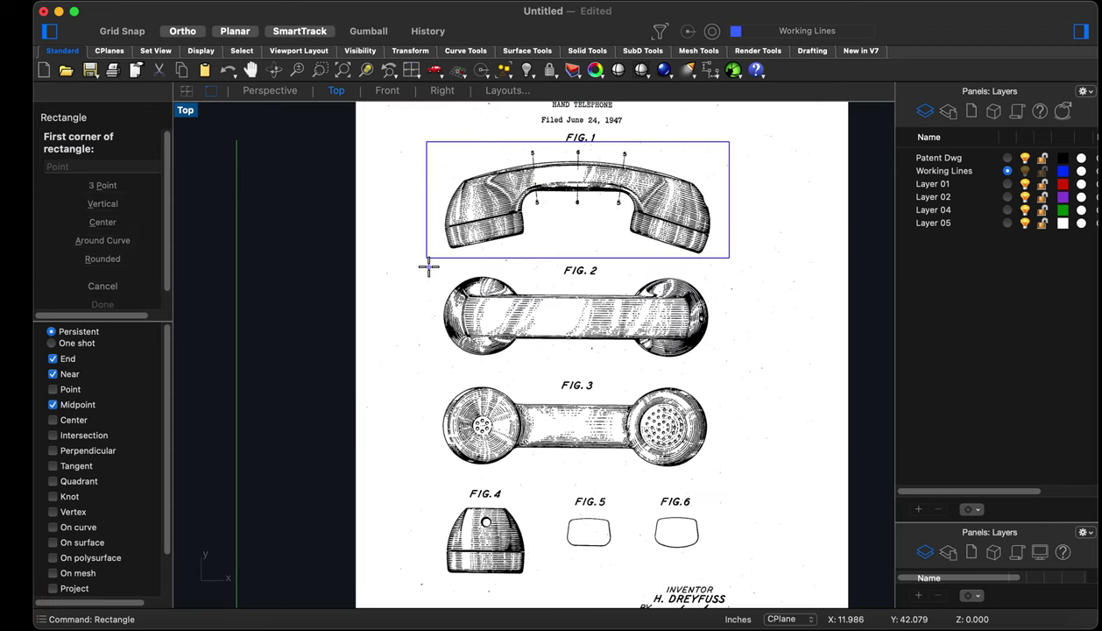
pyautogui.click(429, 267)
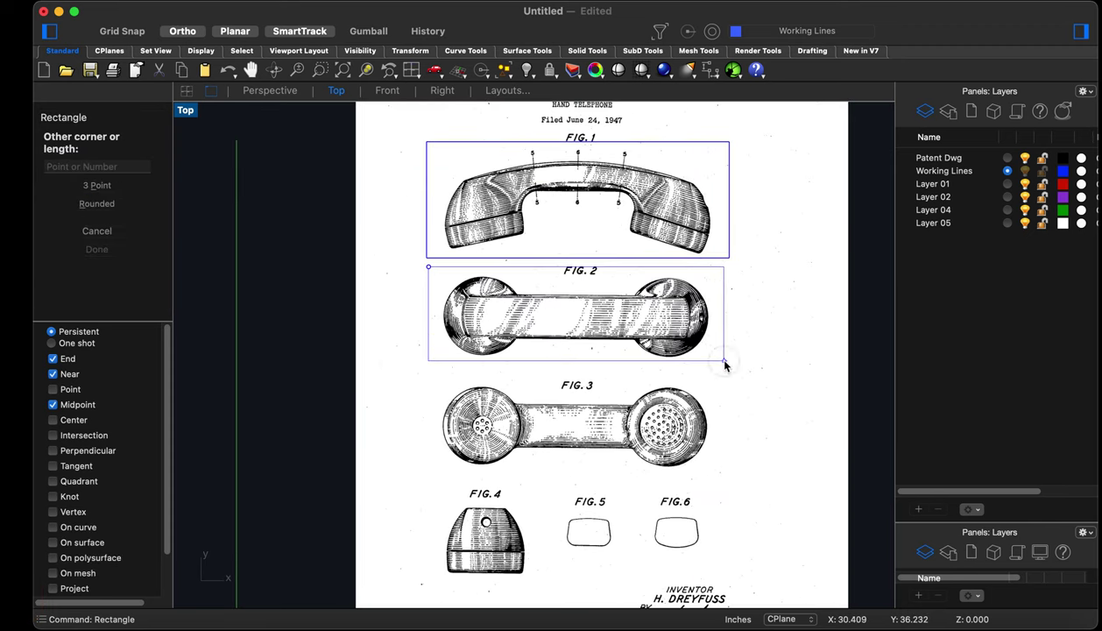
pyautogui.click(724, 360)
# Draw a rectangle around the handset underside view in FIG. 3, including its figure label
pyautogui.scroll(-3, 709, 354)
pyautogui.scroll(4, 695, 350)
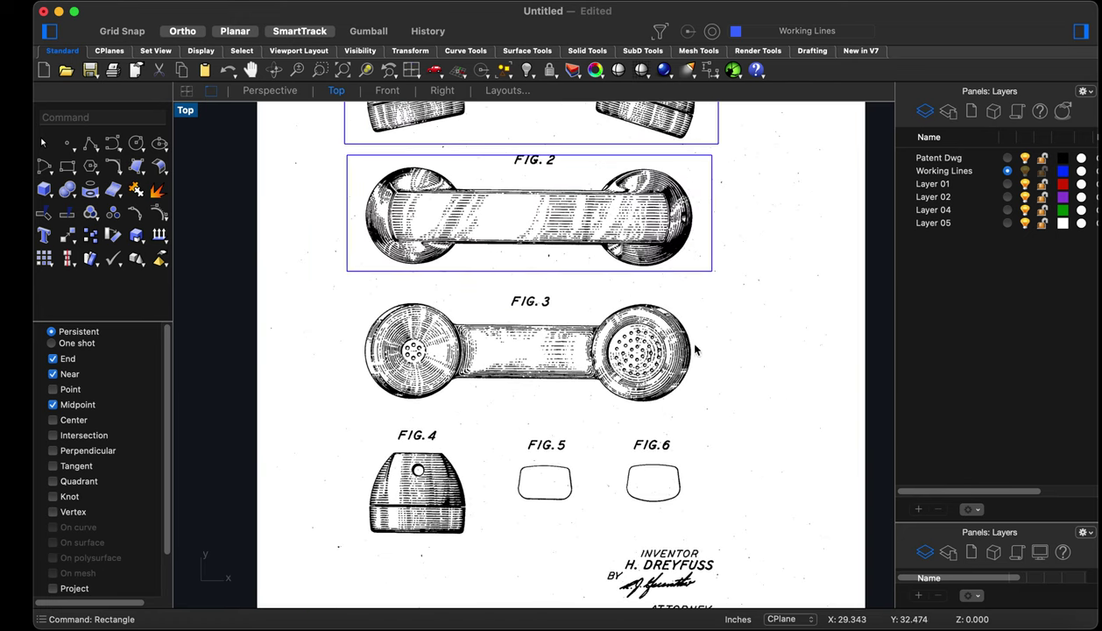
pyautogui.scroll(-2, 699, 308)
pyautogui.press('Return')
pyautogui.scroll(3, 694, 298)
pyautogui.click(698, 294)
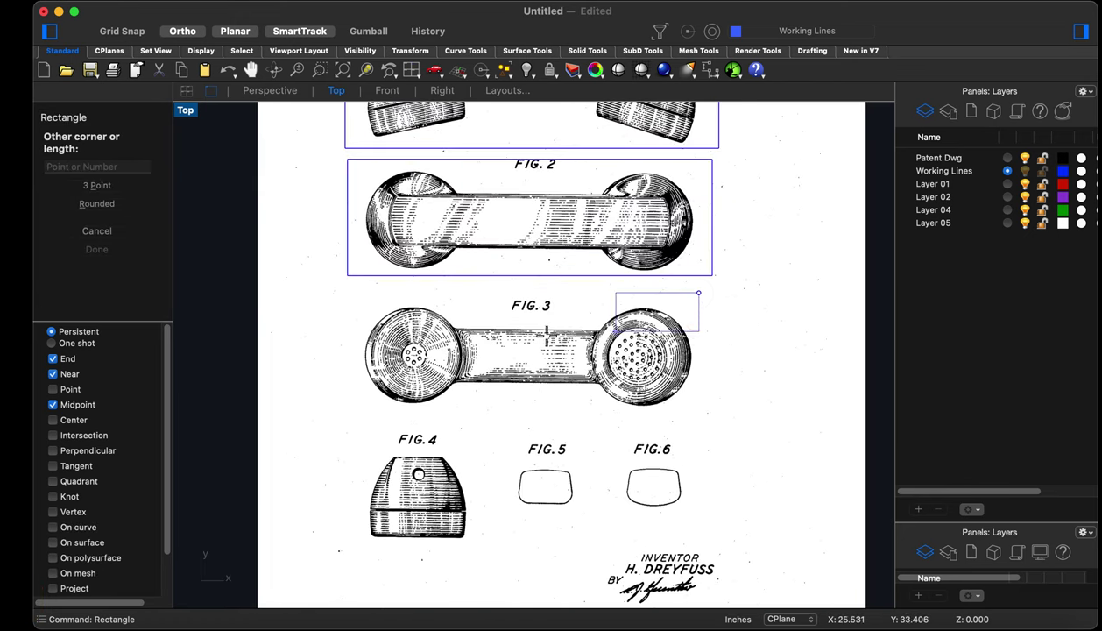
pyautogui.click(349, 410)
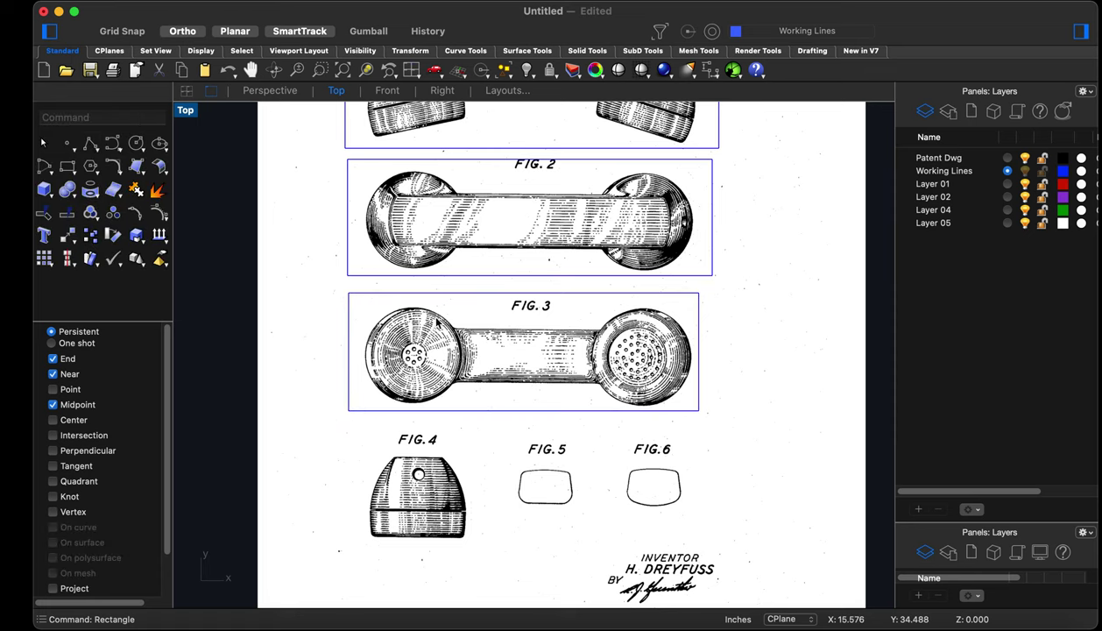
# Draw a rectangle around the handset end view in FIG. 4, including its figure label
pyautogui.scroll(-2, 436, 320)
pyautogui.scroll(2, 412, 368)
pyautogui.press('Return')
pyautogui.click(373, 374)
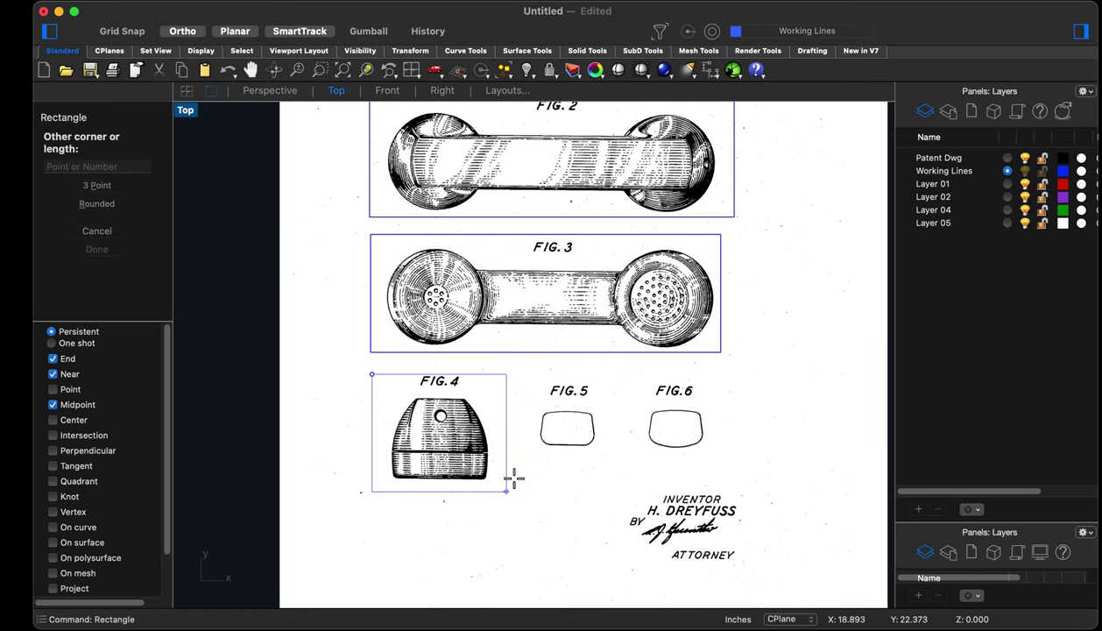
pyautogui.click(501, 507)
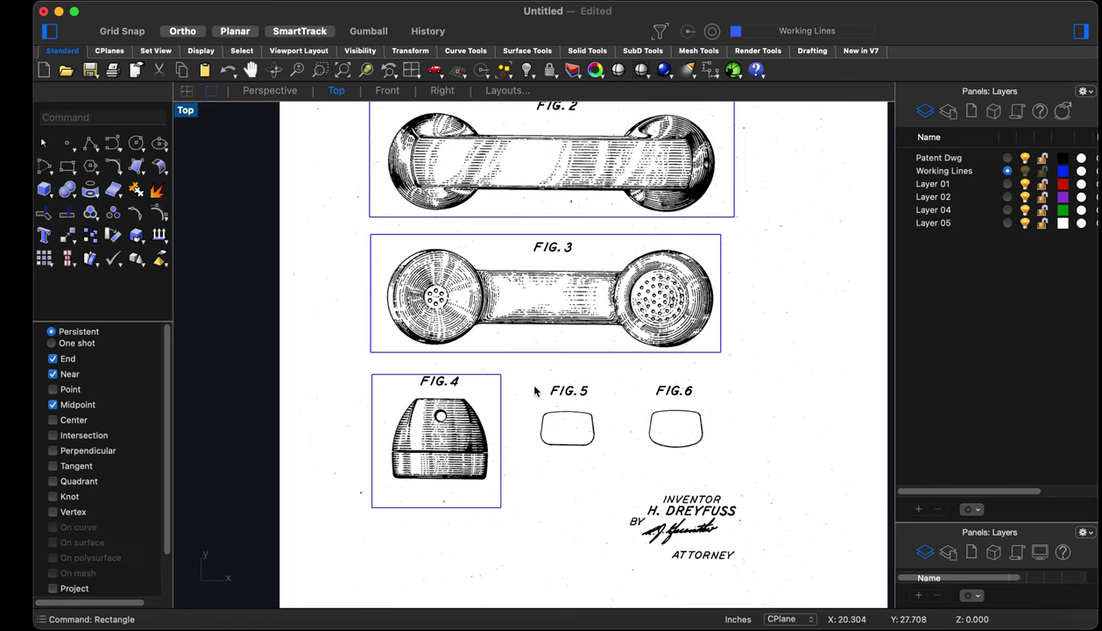
# Draw separate rectangles around the FIG. 5 and FIG. 6 cross-sections, each including its figure label
pyautogui.press('Return')
pyautogui.click(527, 377)
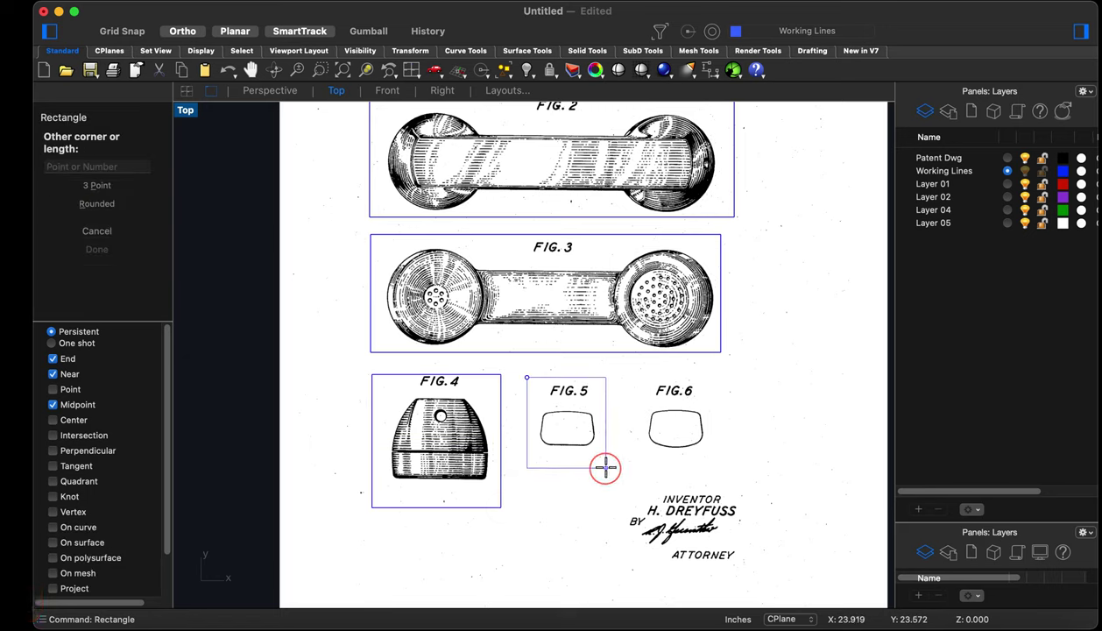
pyautogui.click(605, 462)
pyautogui.press('Return')
pyautogui.click(632, 375)
pyautogui.click(715, 460)
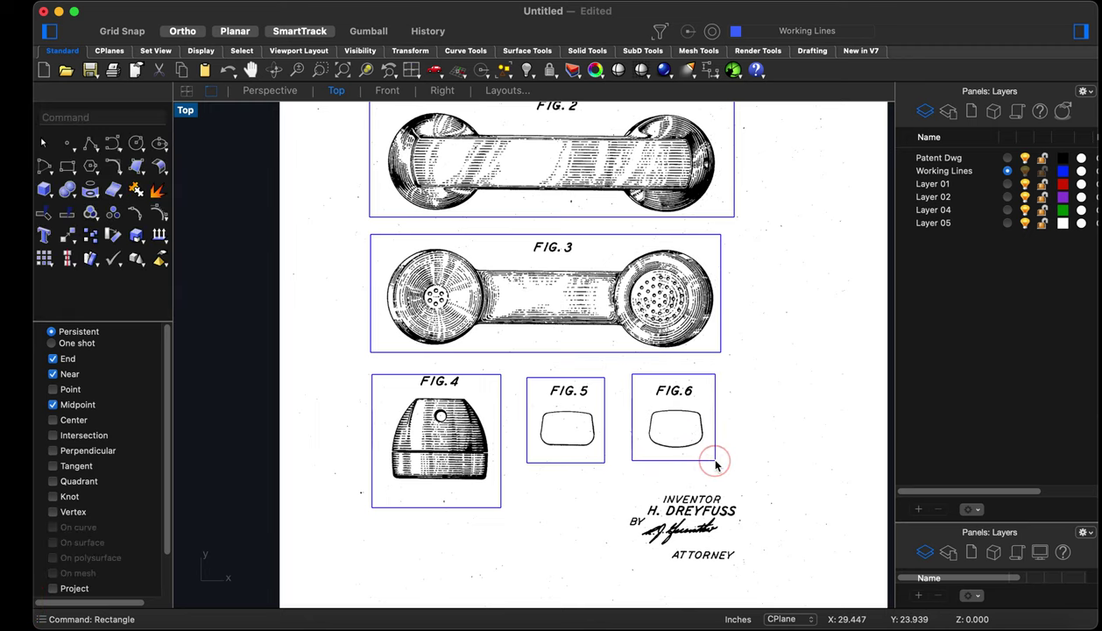
# Split the patent drawing surface with the six figure rectangles and delete the leftover sheet around the figures
pyautogui.scroll(-3, 581, 460)
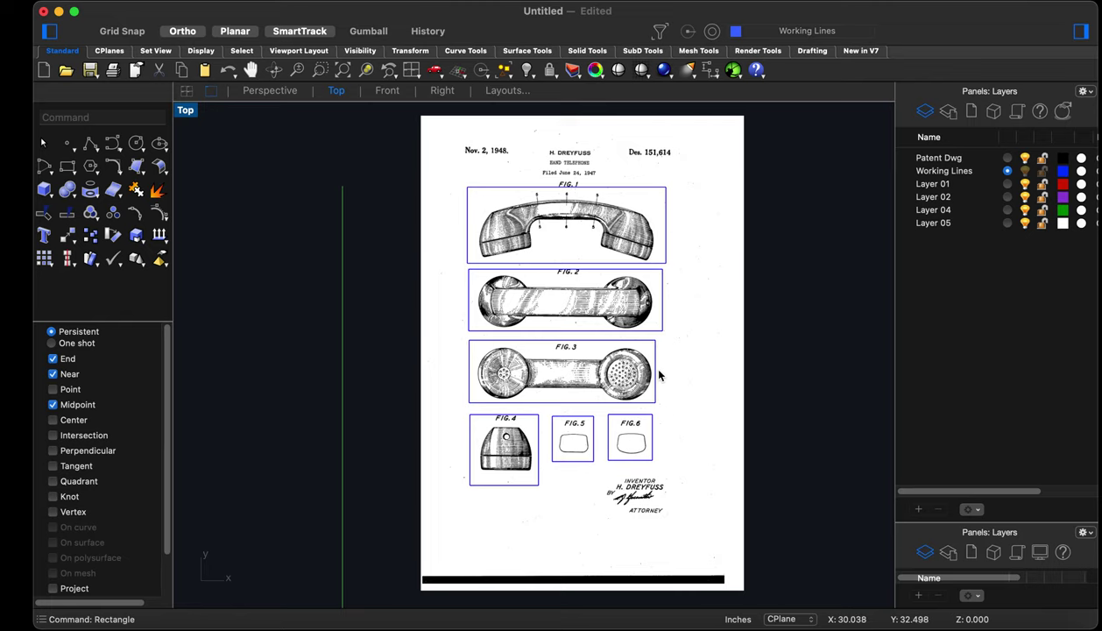
pyautogui.write('split')
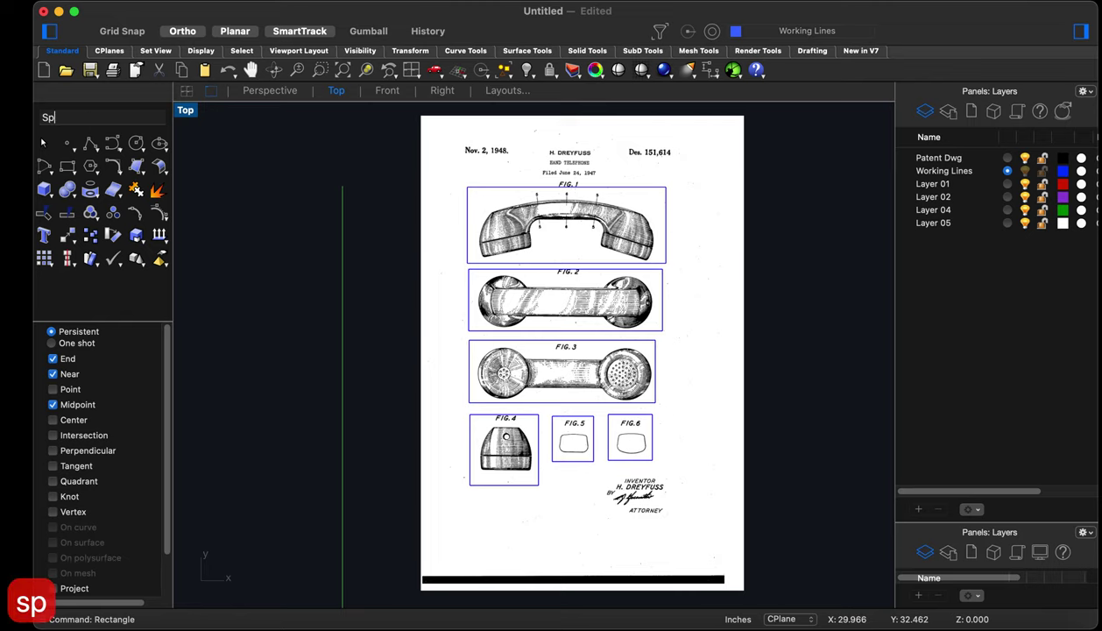
pyautogui.press('Return')
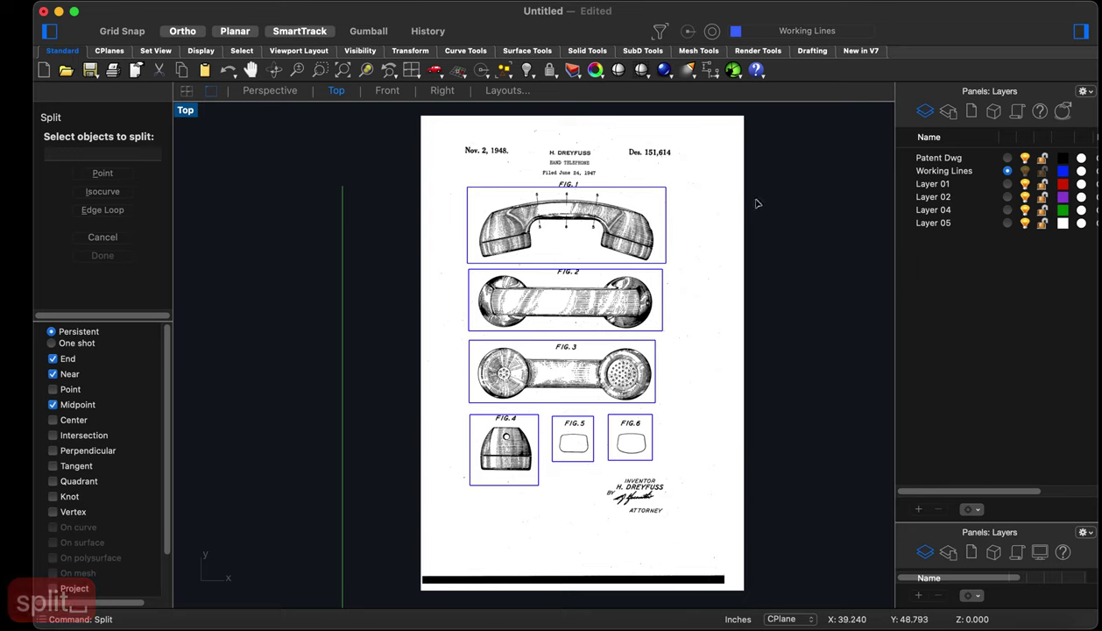
pyautogui.click(712, 217)
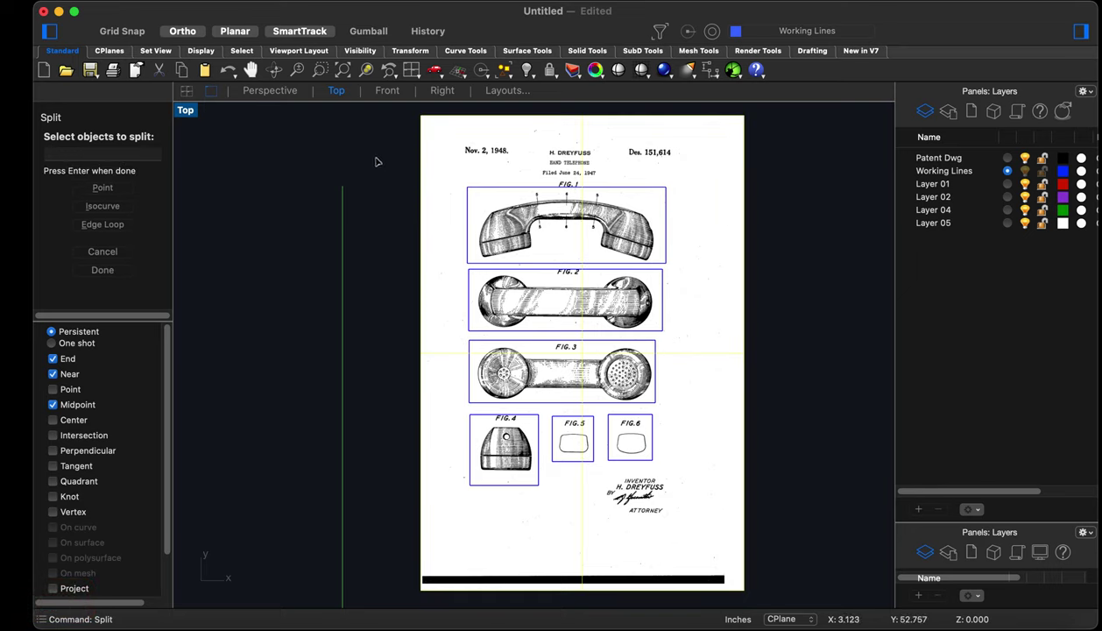
pyautogui.press('Return')
pyautogui.moveTo(367, 156); pyautogui.dragTo(714, 519)
pyautogui.press('space')
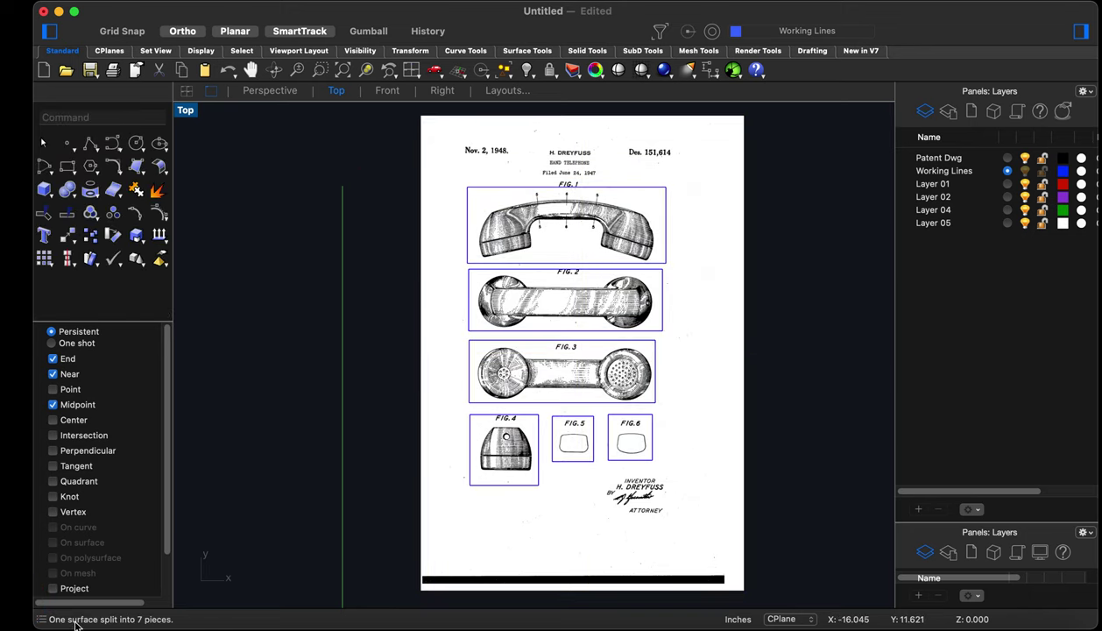
pyautogui.click(505, 553)
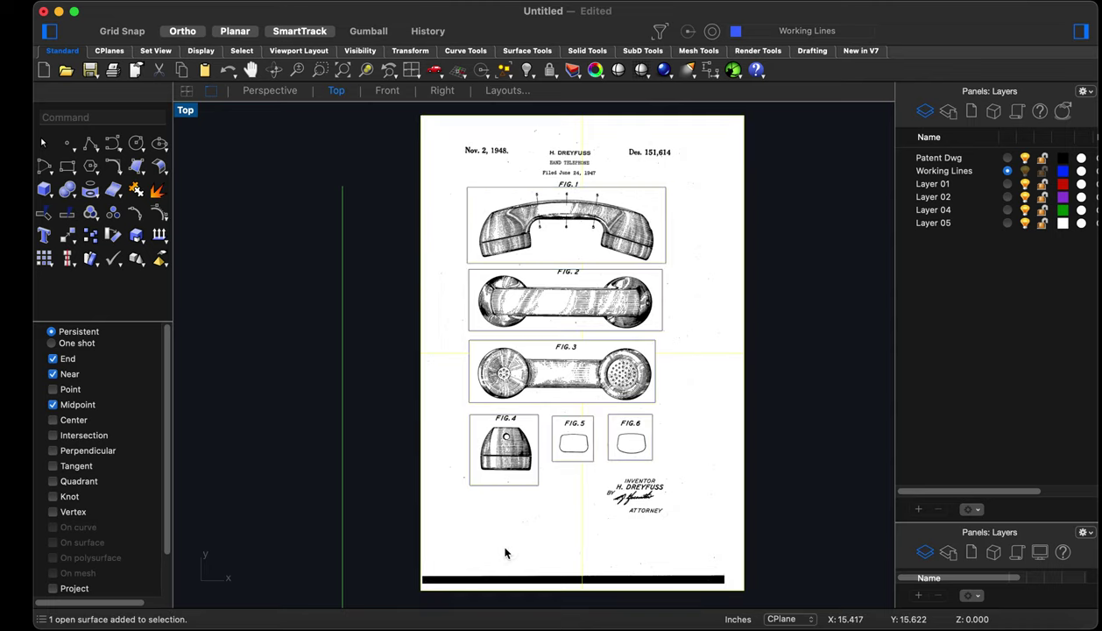
pyautogui.press('BackSpace')
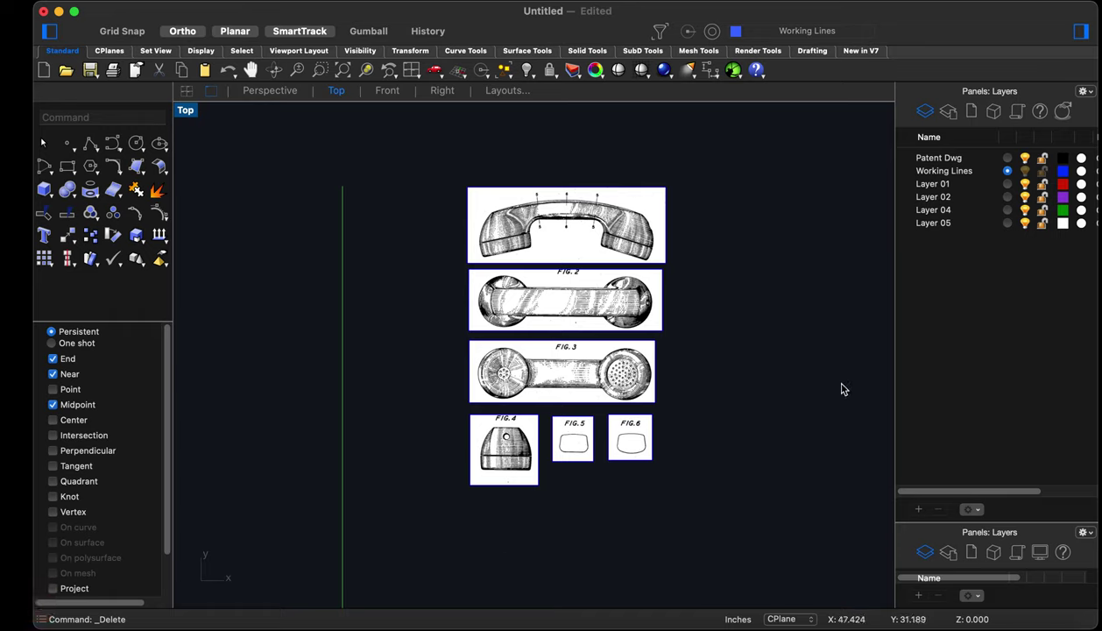
# Hide the Patent Dwg layer, delete all six cutting rectangles, and show the layer again
pyautogui.click(1025, 158)
pyautogui.moveTo(750, 527); pyautogui.dragTo(426, 231)
pyautogui.press('BackSpace')
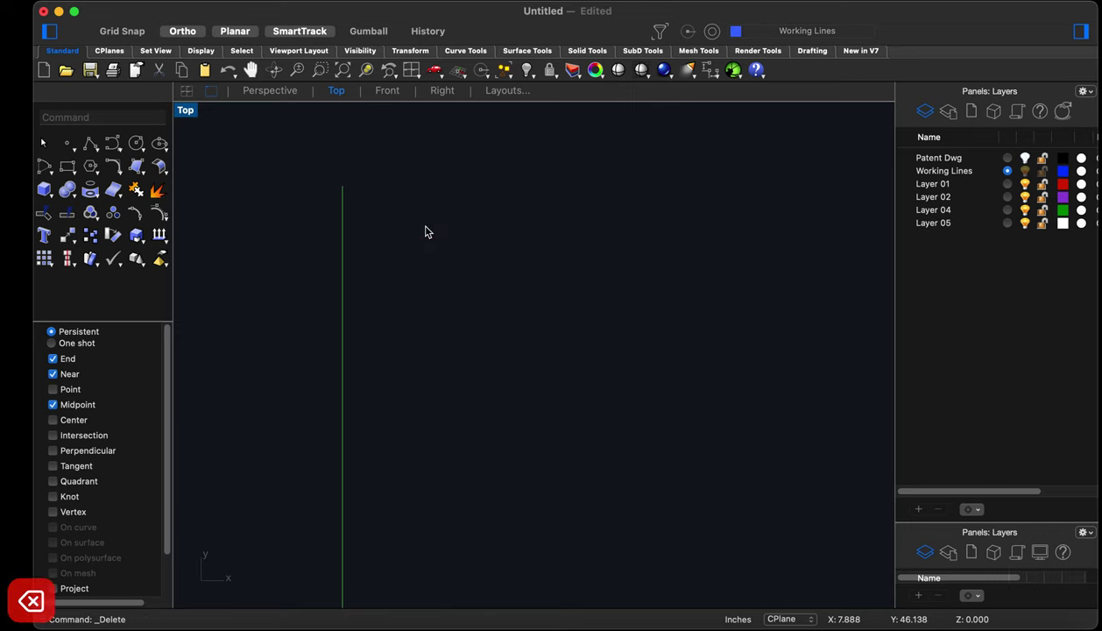
pyautogui.click(1026, 158)
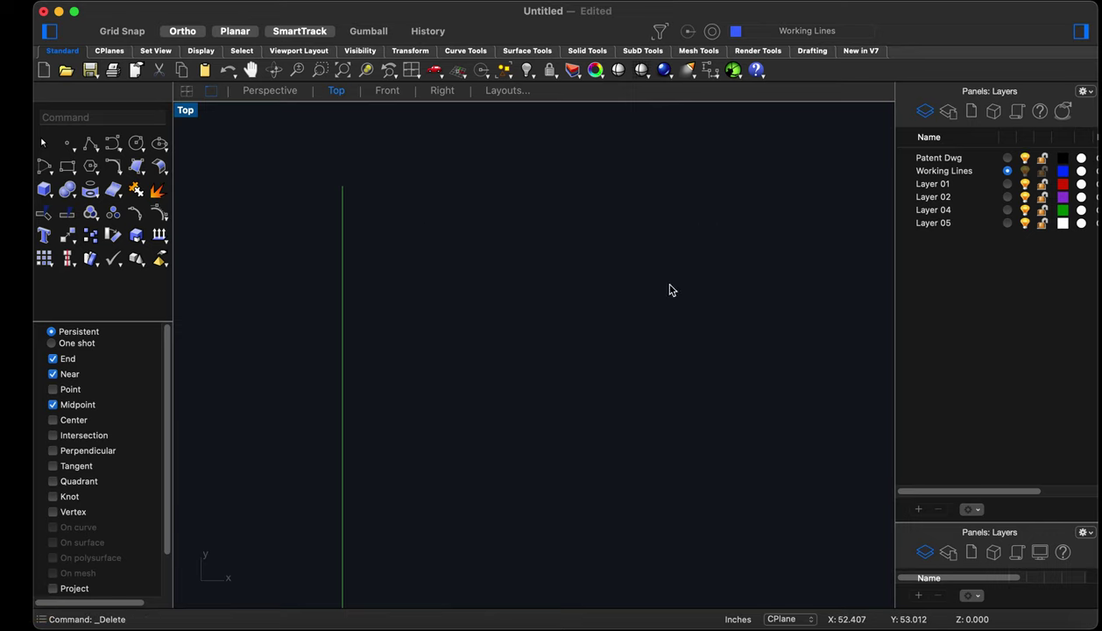
pyautogui.hscroll(3, 648, 359)
pyautogui.hscroll(2, 632, 239)
pyautogui.scroll(-3, 610, 264)
pyautogui.scroll(1, 605, 283)
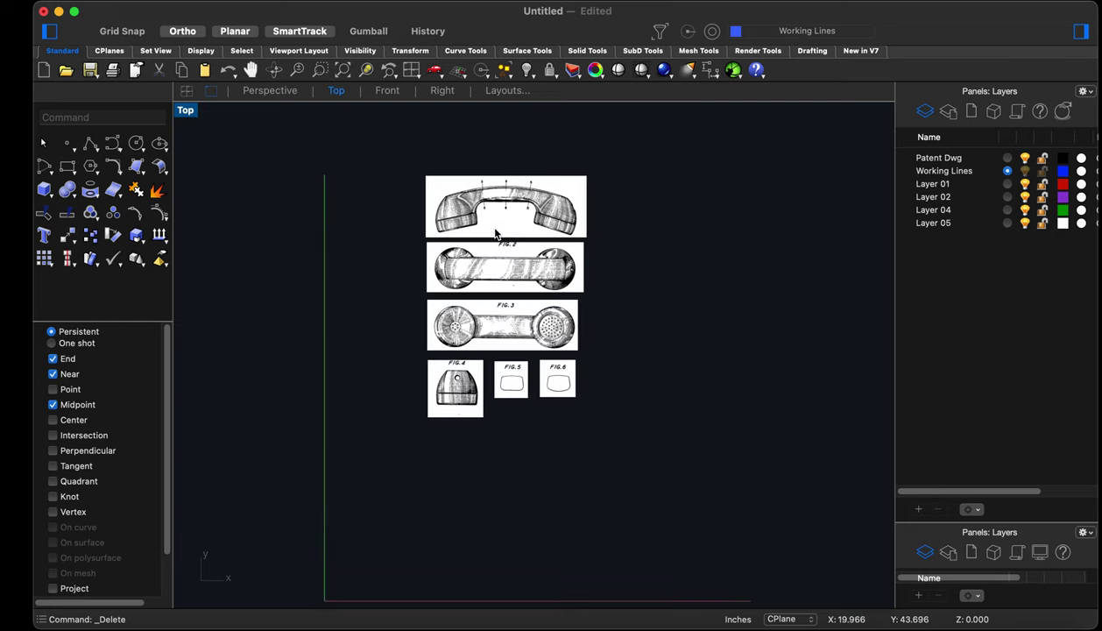
# Save the model to the Desktop as T1_V3.3dm
pyautogui.press('super+s')
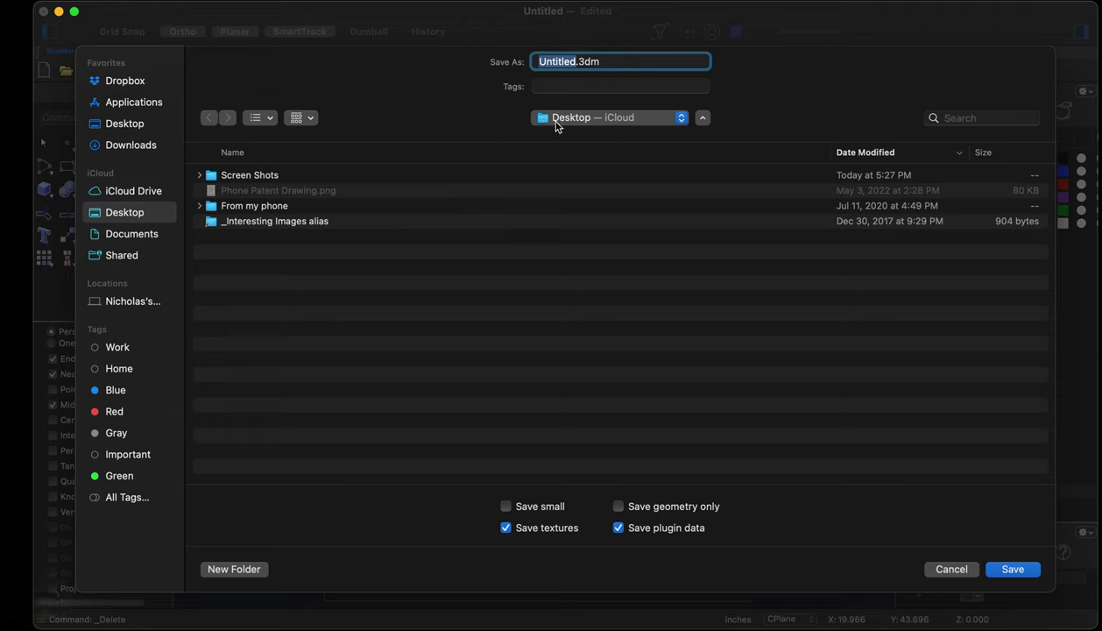
pyautogui.doubleClick(573, 60)
pyautogui.write('T1_')
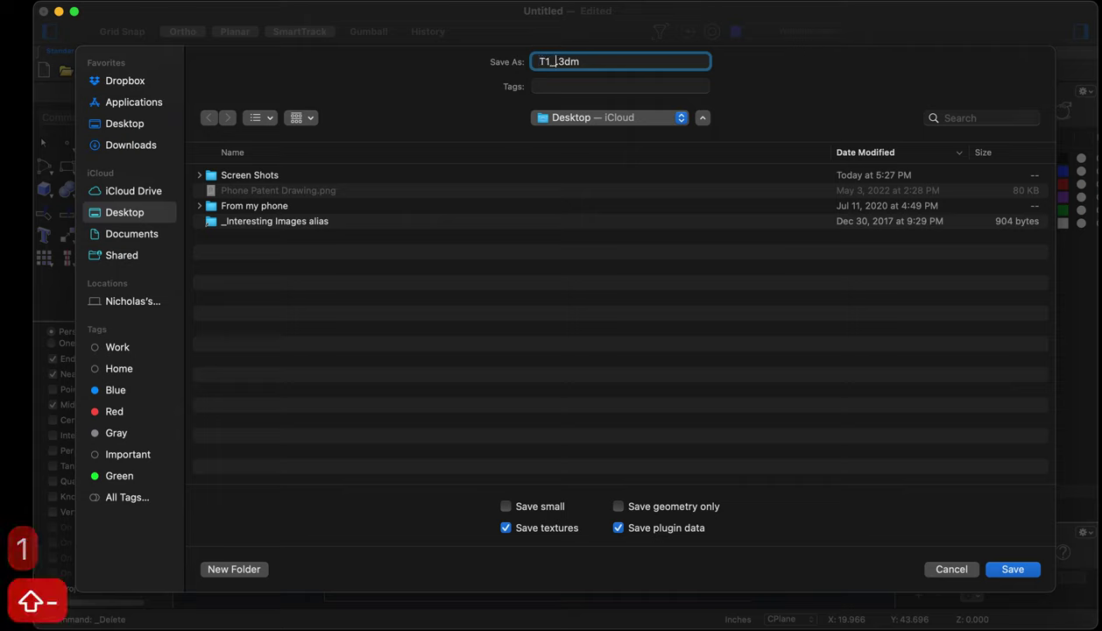
pyautogui.write('V3')
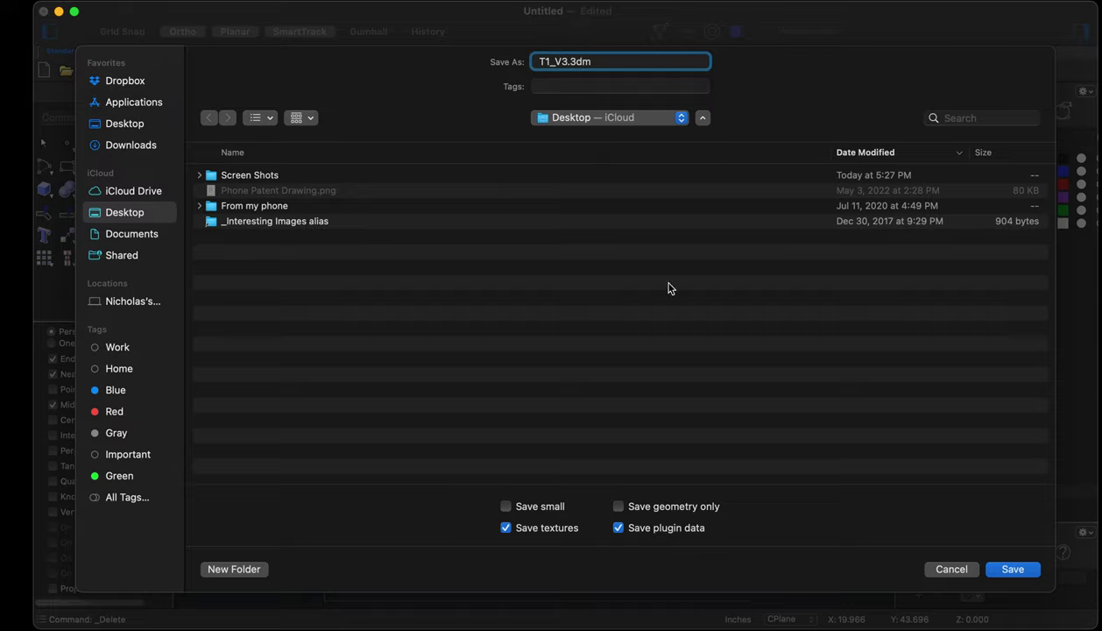
pyautogui.click(1008, 574)
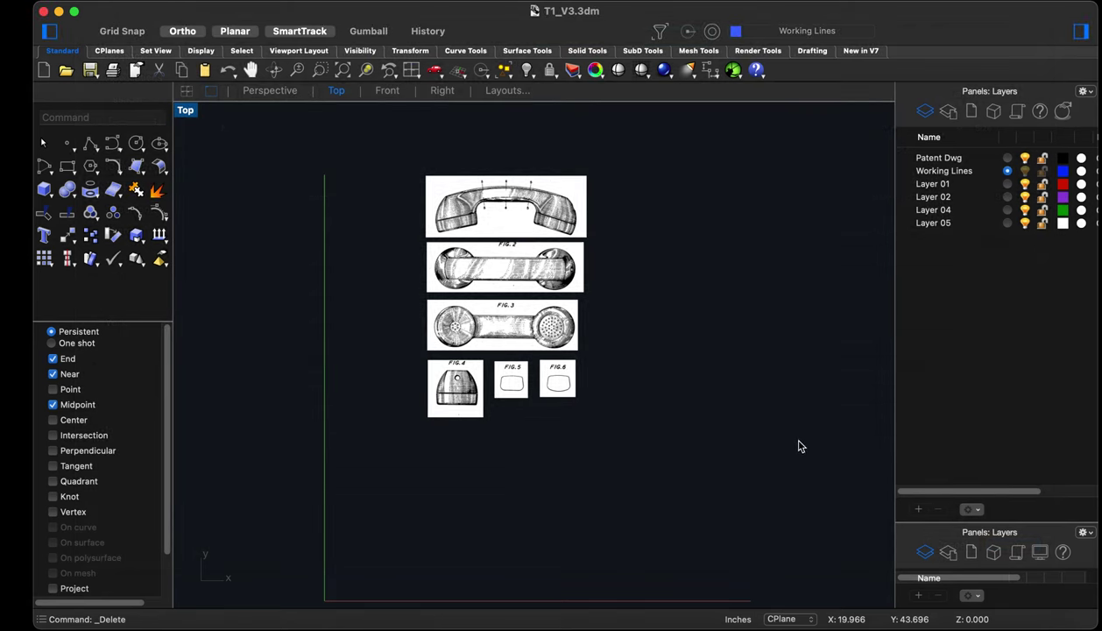
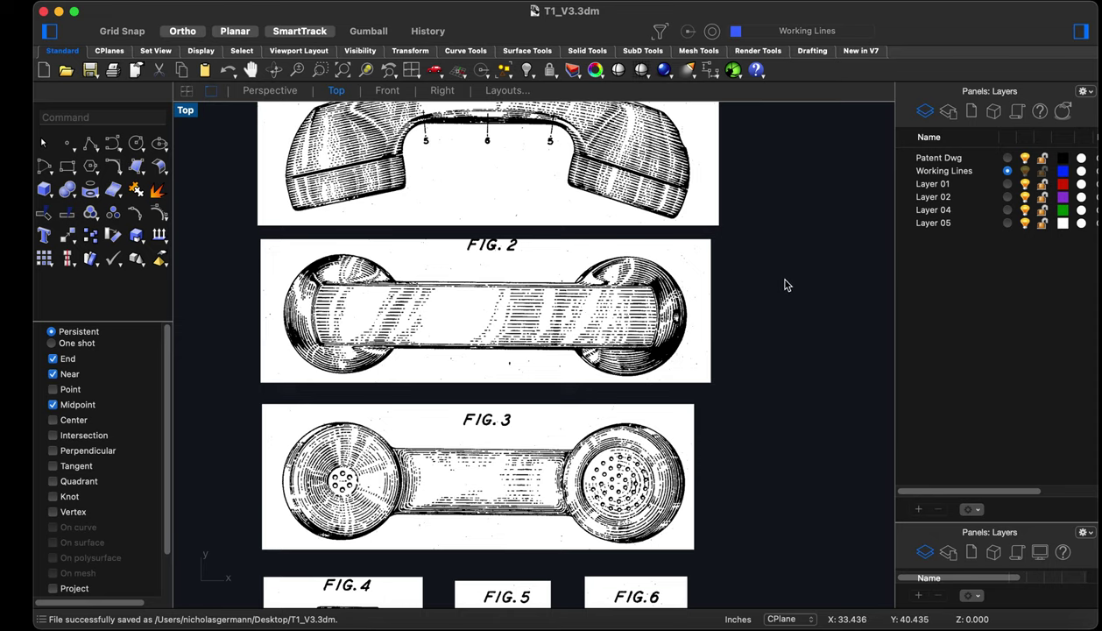
# Rename Layer 01 to Center Line Geo
pyautogui.scroll(-2, 692, 351)
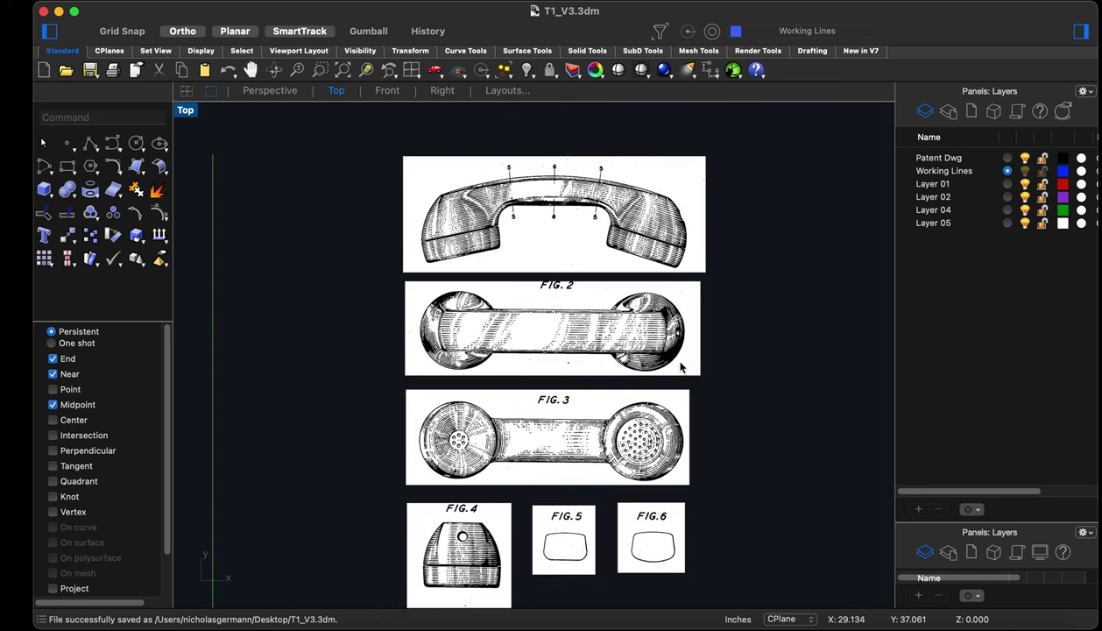
pyautogui.scroll(2, 721, 194)
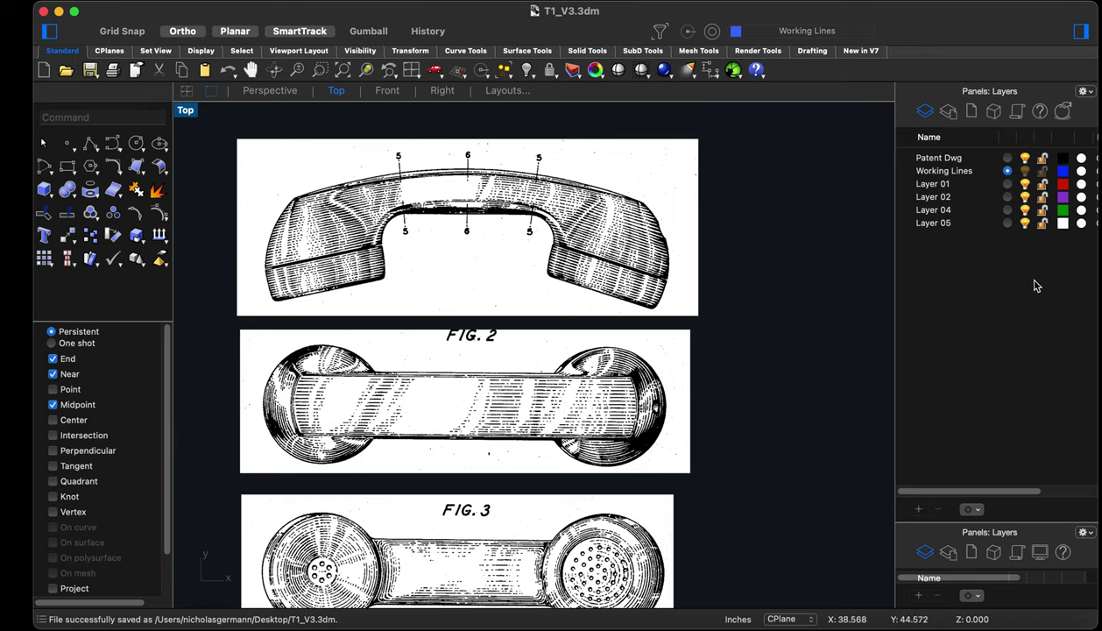
pyautogui.click(941, 184)
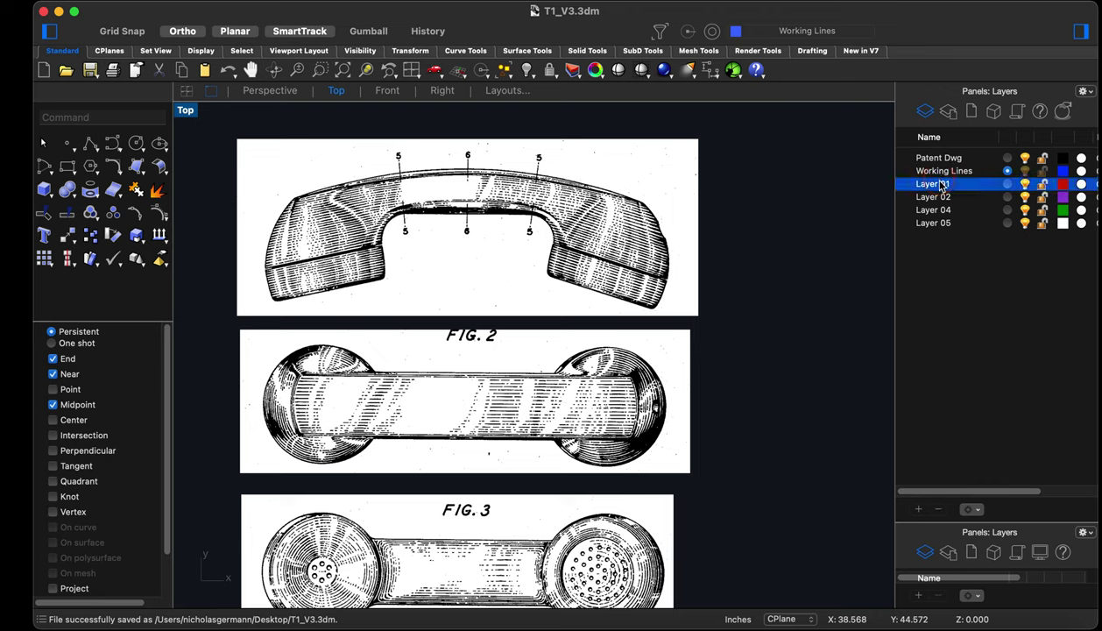
pyautogui.press('Return')
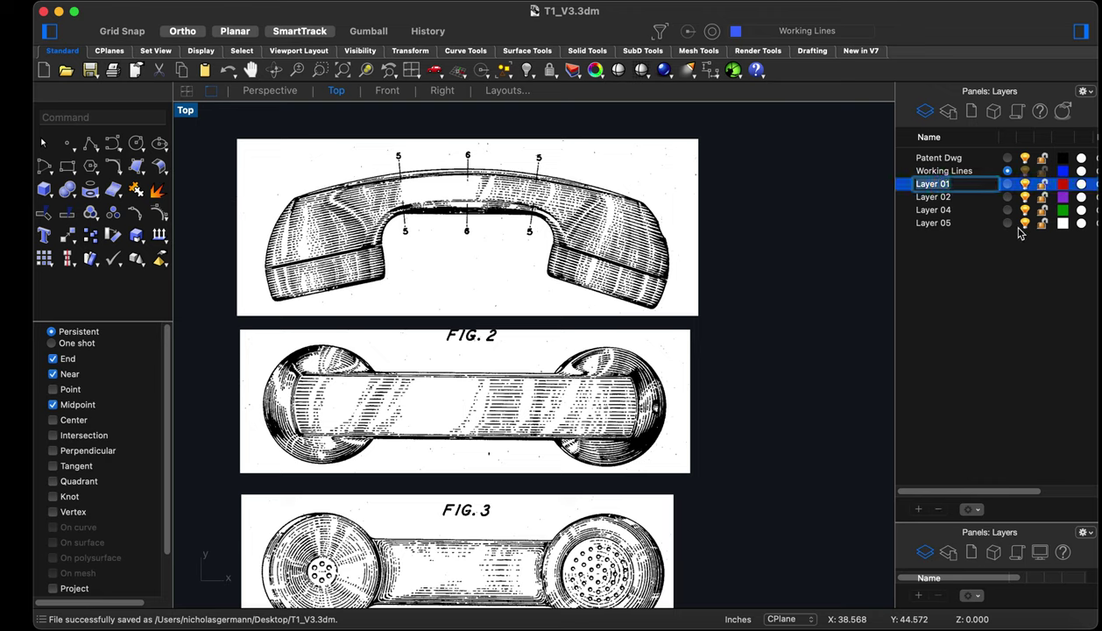
pyautogui.write('Center')
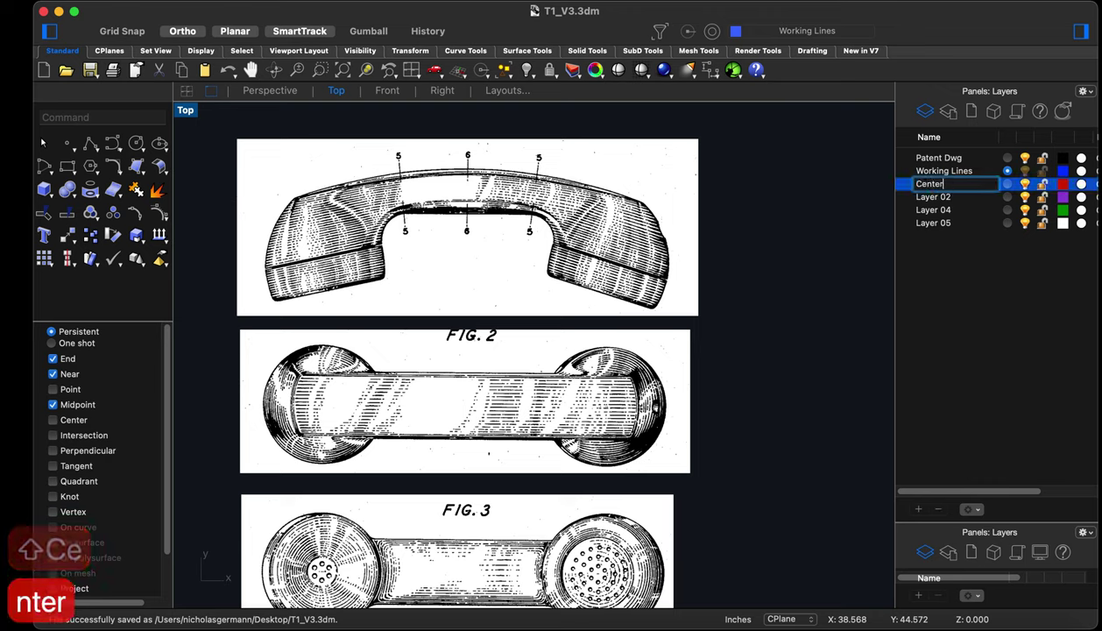
pyautogui.write('line G')
pyautogui.press('BackSpace')
pyautogui.press('BackSpace')
pyautogui.press('BackSpace')
pyautogui.press('BackSpace')
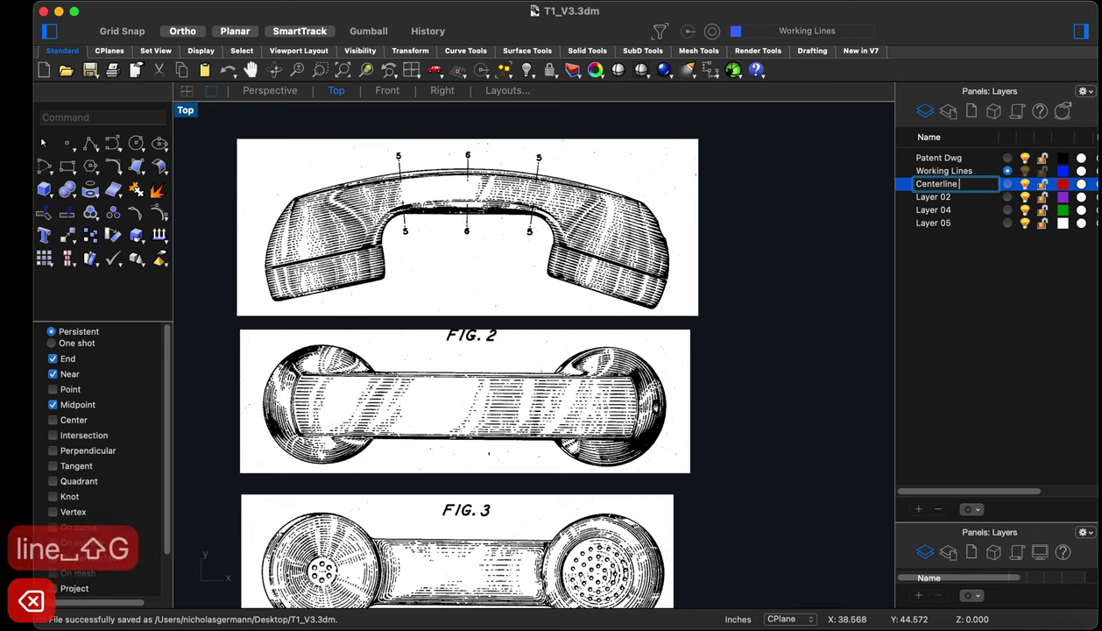
pyautogui.press('BackSpace')
pyautogui.press('BackSpace')
pyautogui.write('L')
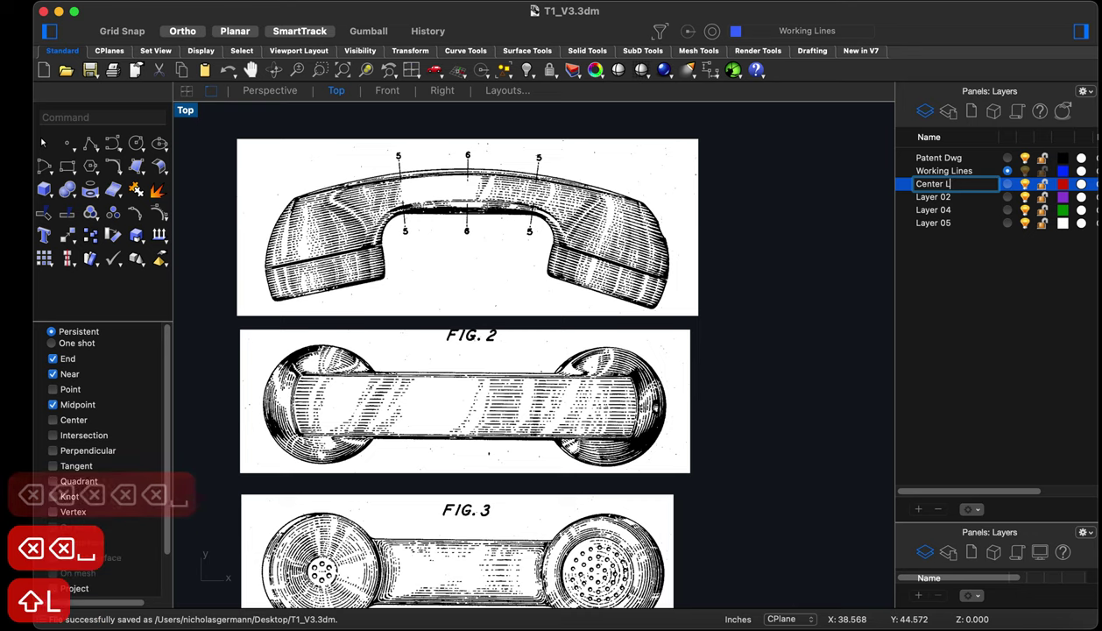
pyautogui.write('ine Geo')
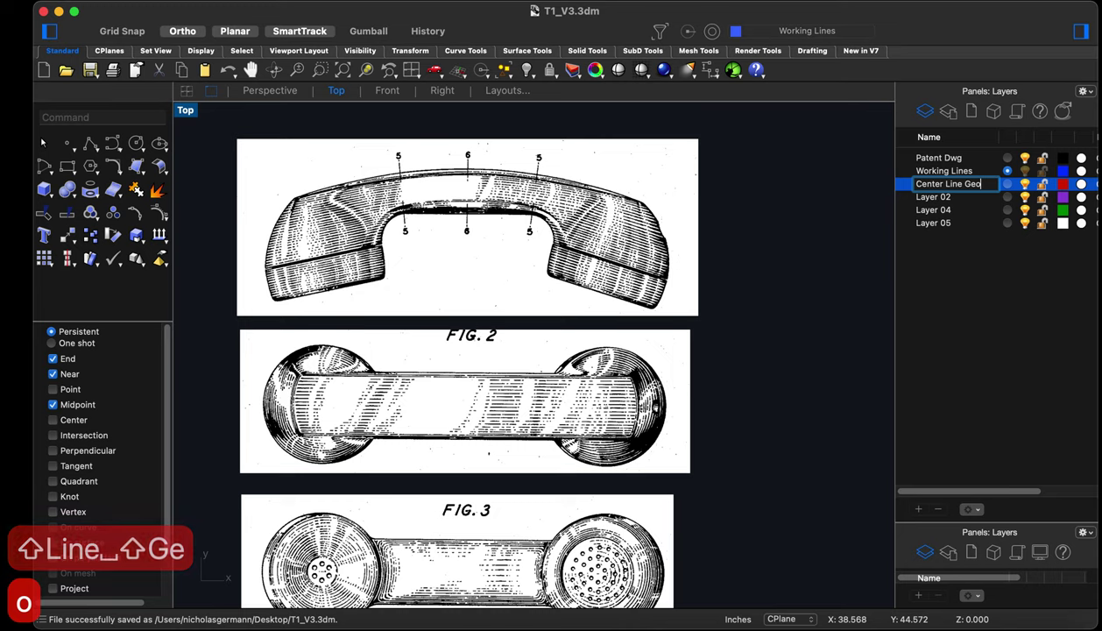
pyautogui.click(1037, 238)
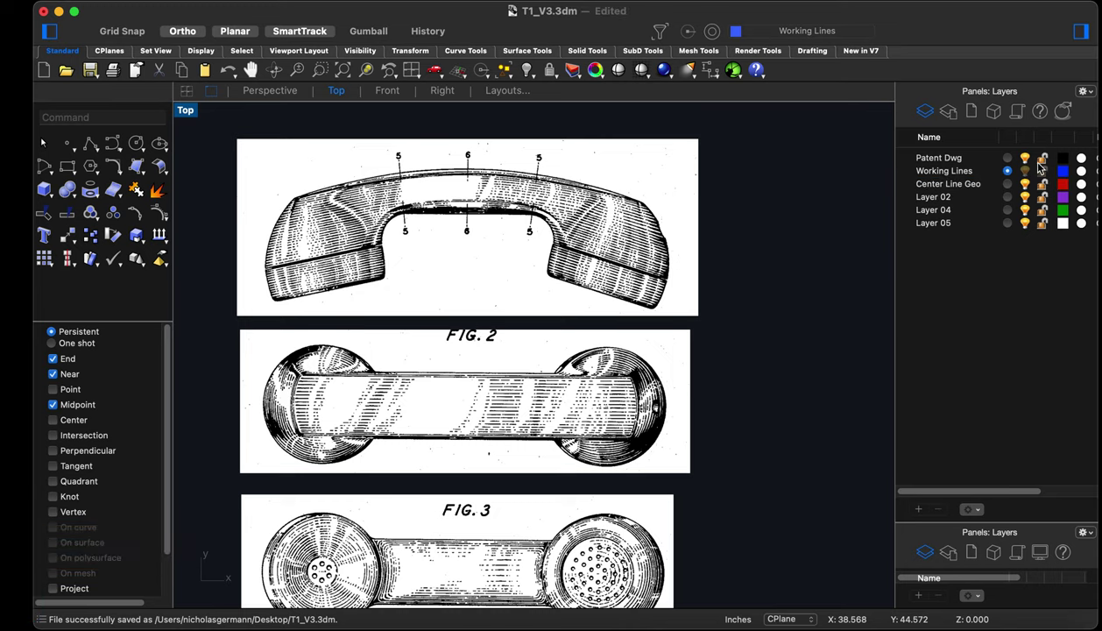
# Lock the Patent Dwg layer and make Center Line Geo the current layer
pyautogui.scroll(-3, 658, 272)
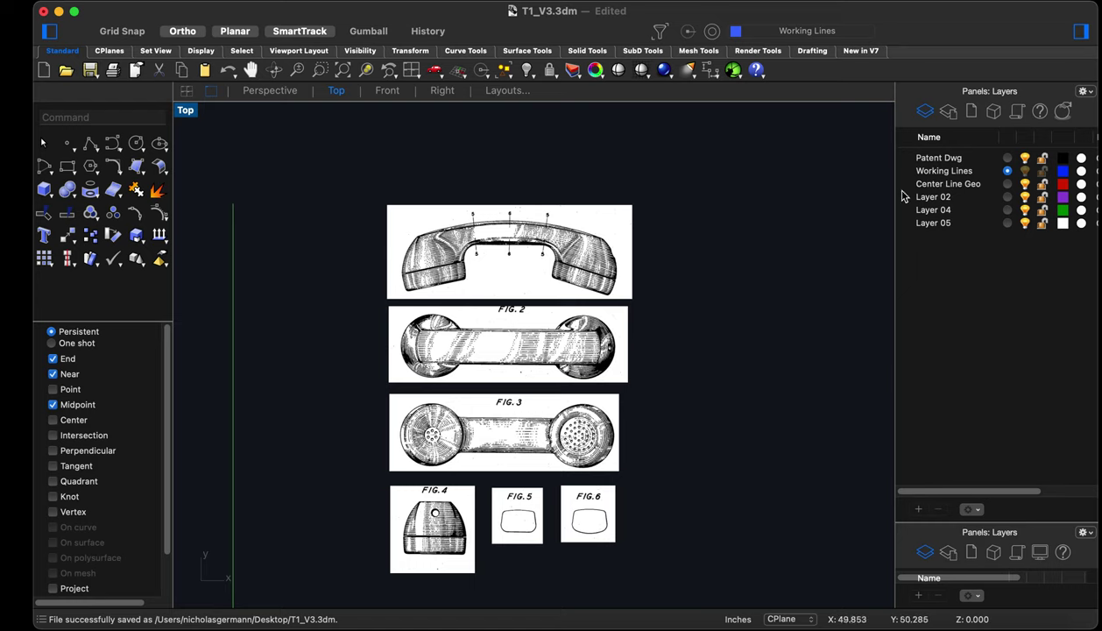
pyautogui.click(1042, 160)
pyautogui.click(1007, 185)
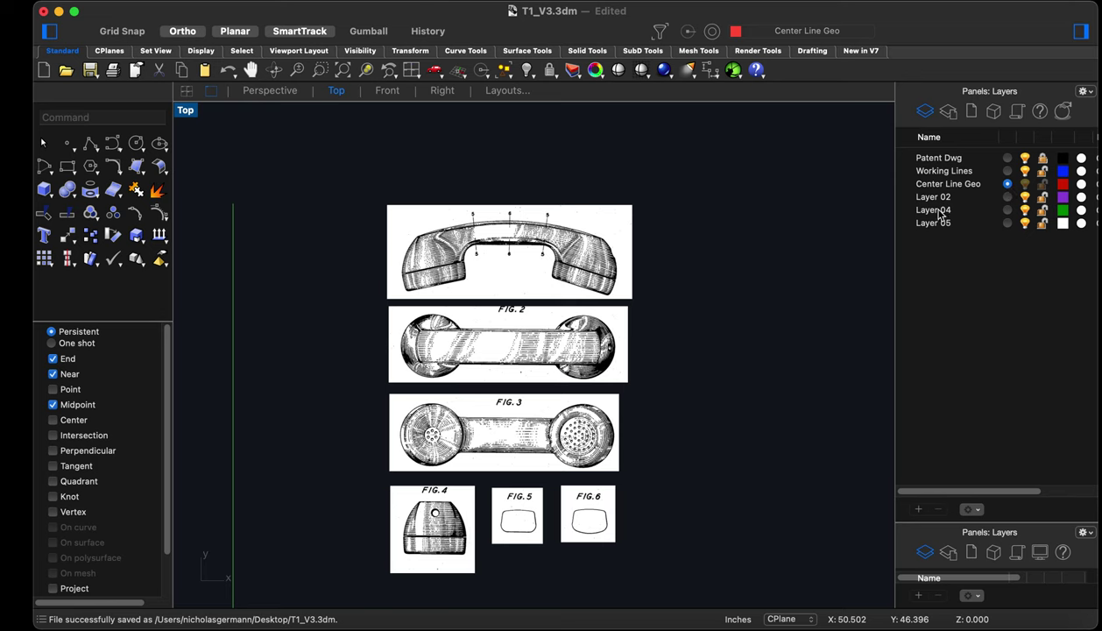
pyautogui.scroll(2, 517, 338)
pyautogui.scroll(3, 518, 339)
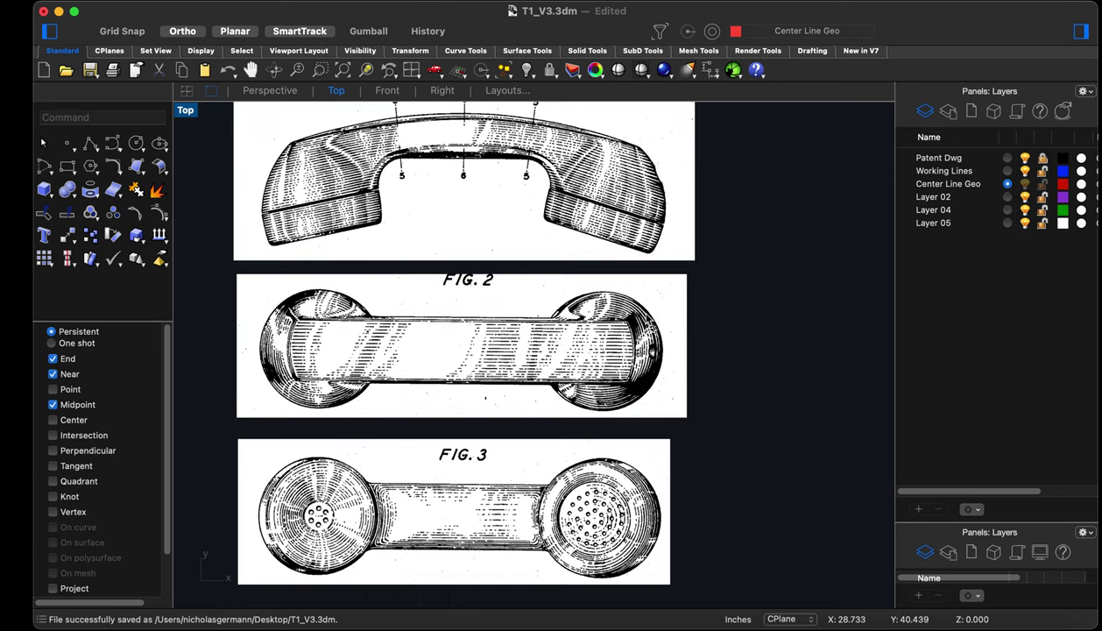
pyautogui.scroll(-3, 552, 346)
pyautogui.scroll(2, 504, 331)
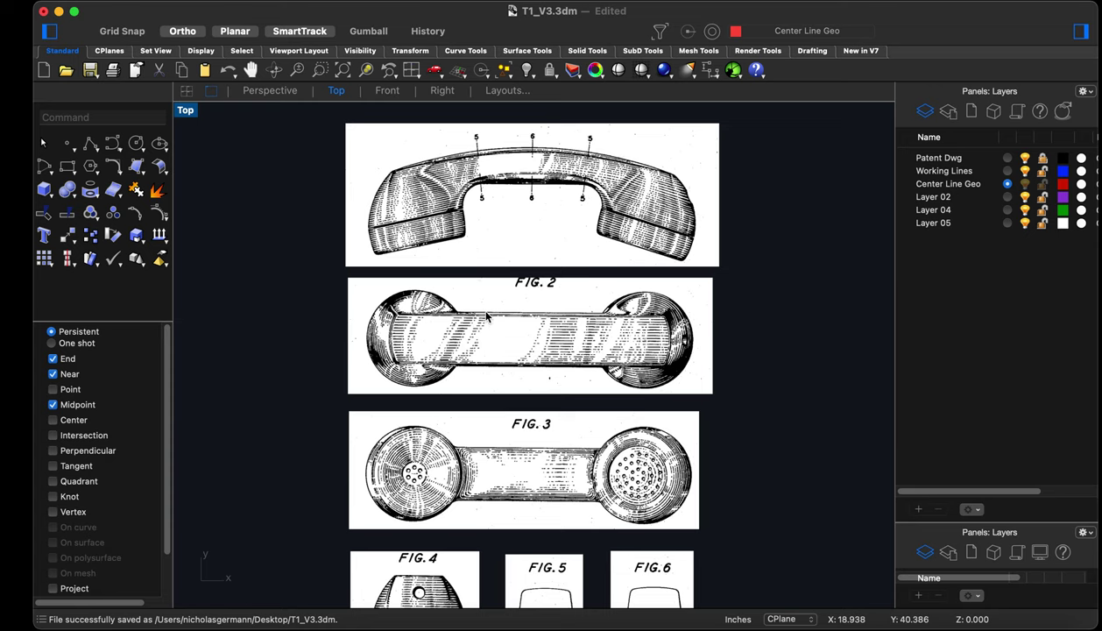
pyautogui.scroll(-2, 487, 317)
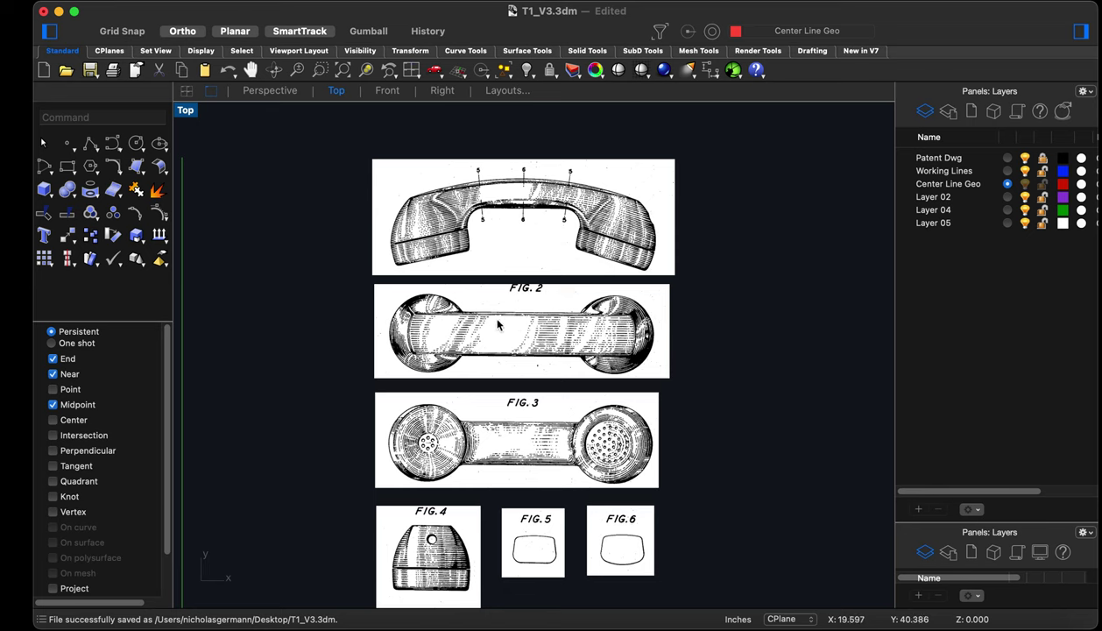
pyautogui.scroll(1, 520, 335)
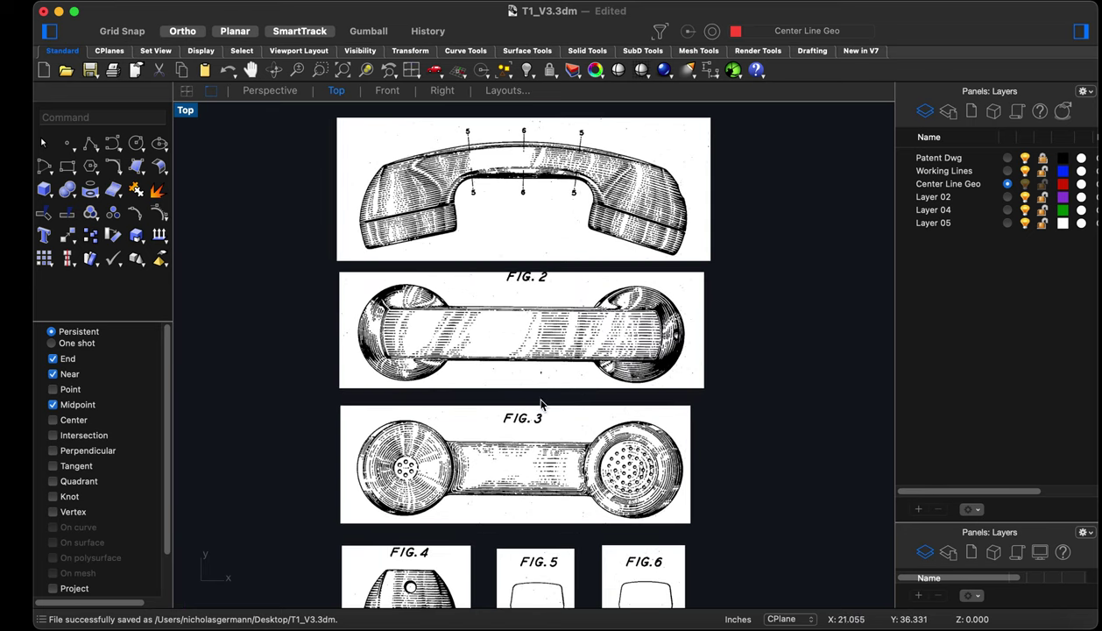
pyautogui.scroll(1, 473, 342)
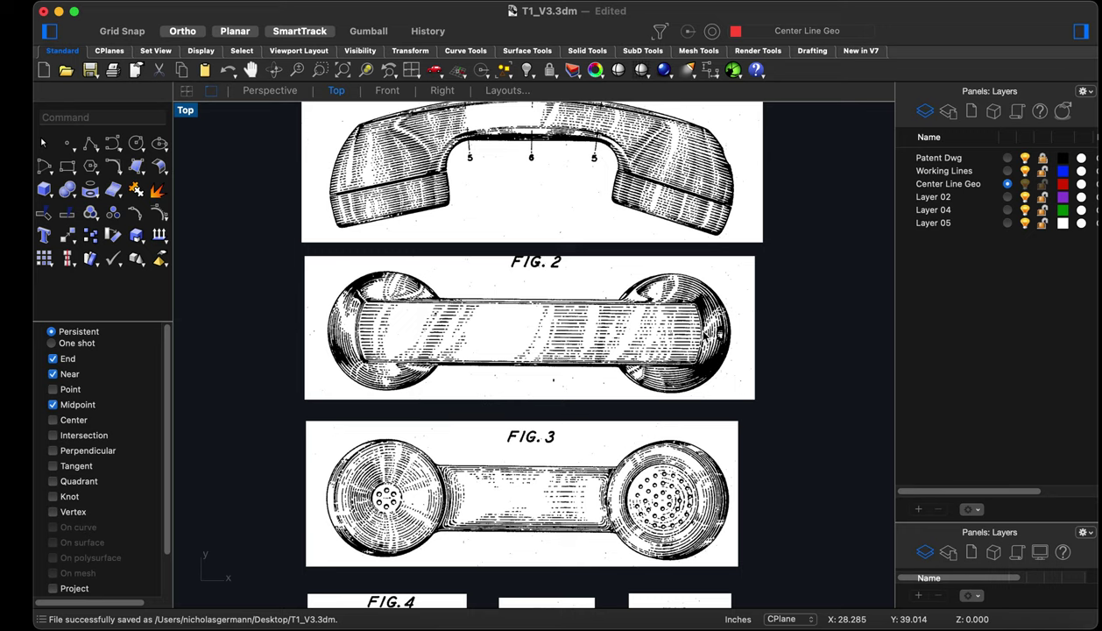
# Draw a horizontal line across Fig. 2 just above the handle, extending past both sides of the image
pyautogui.write('line')
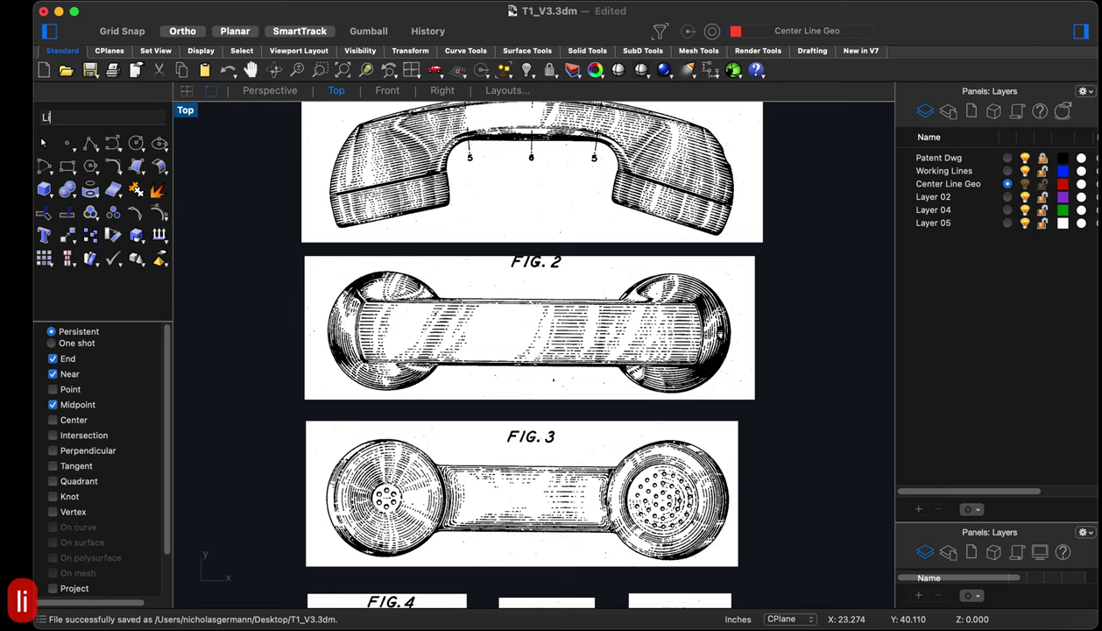
pyautogui.press('Return')
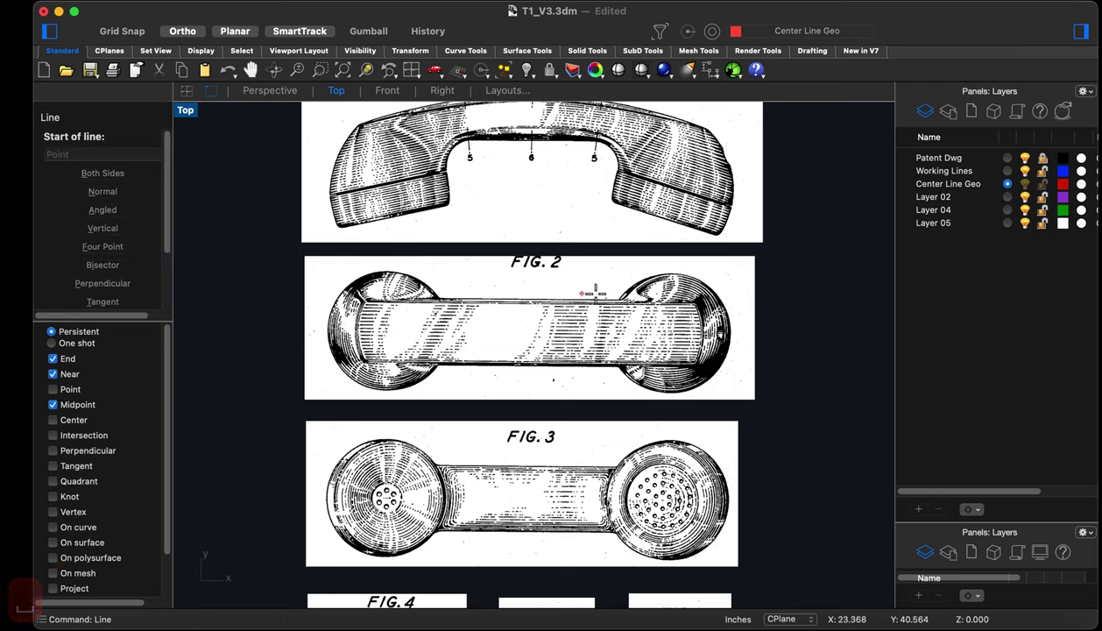
pyautogui.click(245, 291)
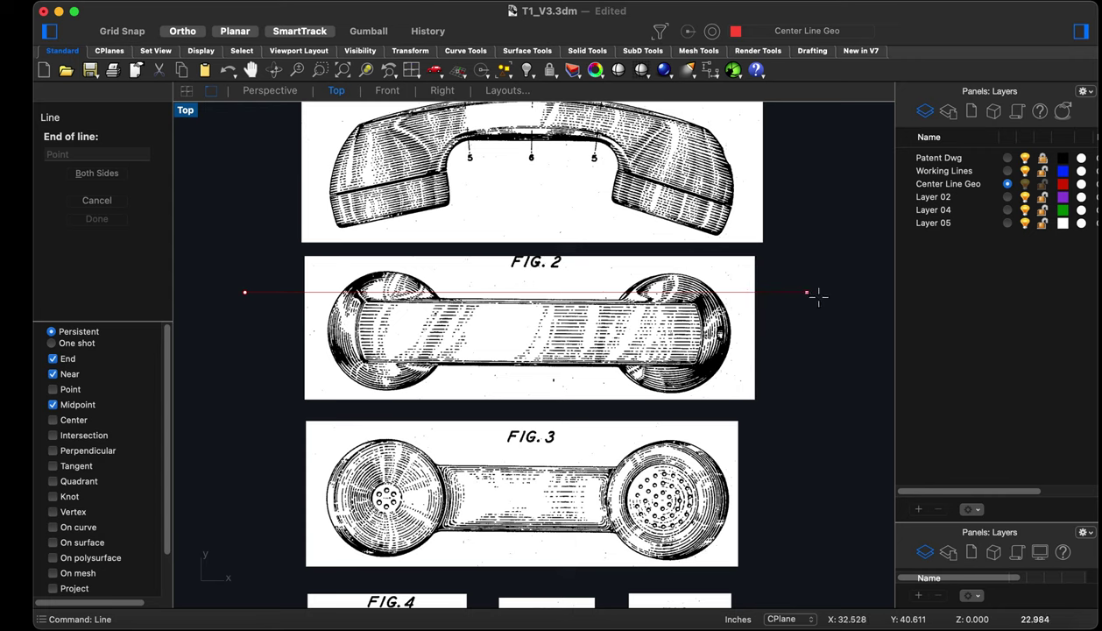
pyautogui.click(840, 320)
# Move the horizontal line down about 0.23 inches onto the handle's upper edge at its left end in Fig. 2
pyautogui.moveTo(820, 364); pyautogui.dragTo(771, 276)
pyautogui.scroll(8, 516, 309)
pyautogui.scroll(-3, 485, 331)
pyautogui.scroll(5, 490, 329)
pyautogui.write('m')
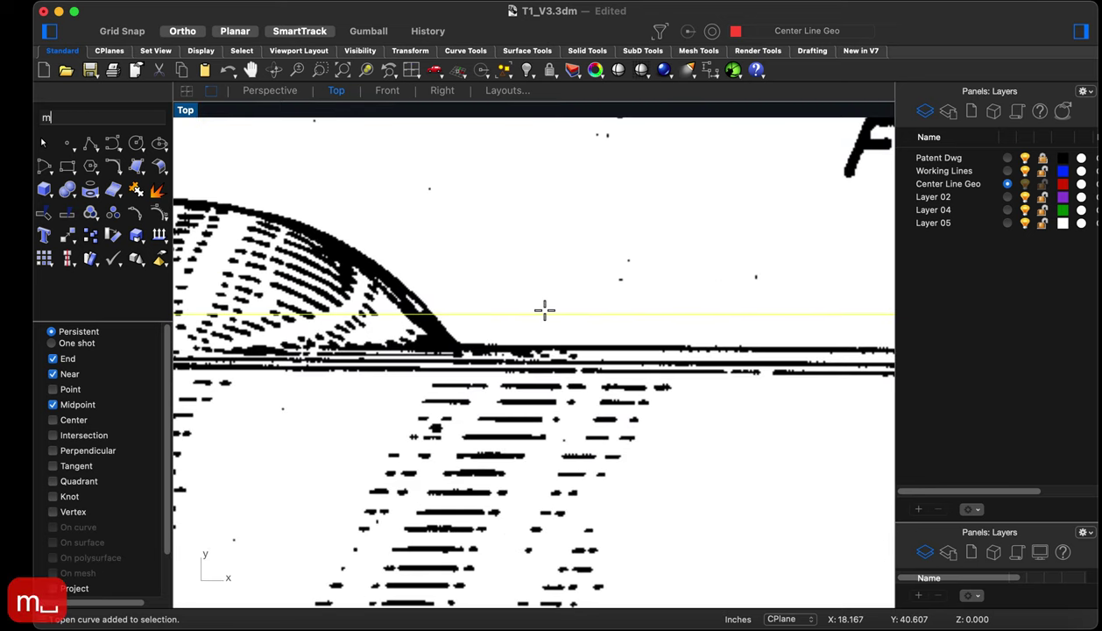
pyautogui.press('Return')
pyautogui.click(543, 254)
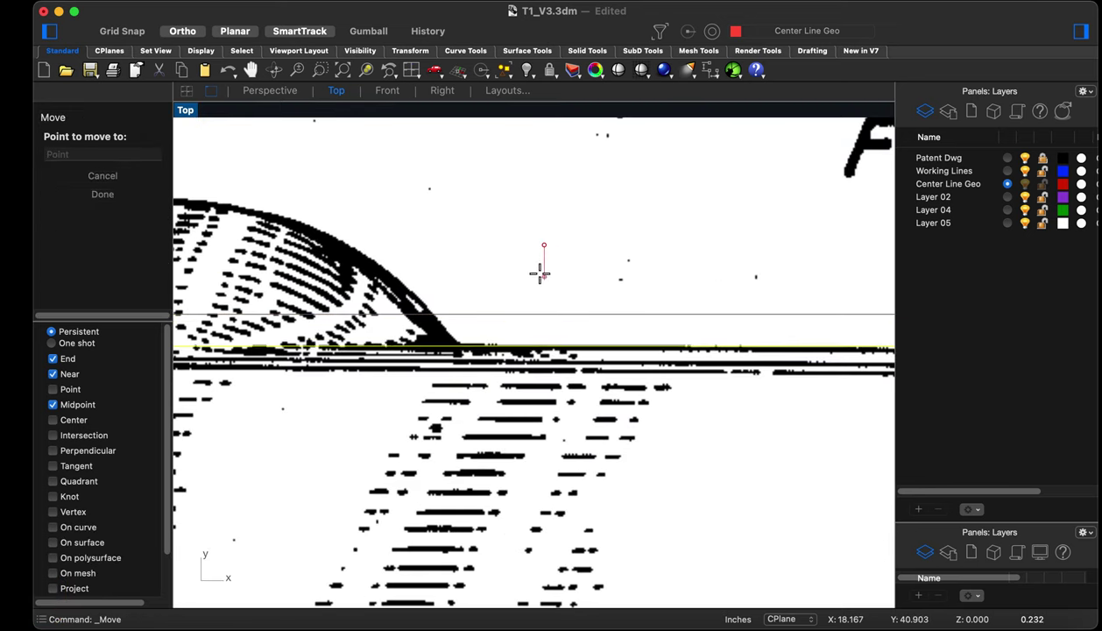
pyautogui.click(541, 274)
# Examine how the horizontal line aligns with the handle's upper edge at both ends in Fig. 2
pyautogui.scroll(-5, 535, 277)
pyautogui.scroll(-3, 266, 340)
pyautogui.scroll(5, 482, 328)
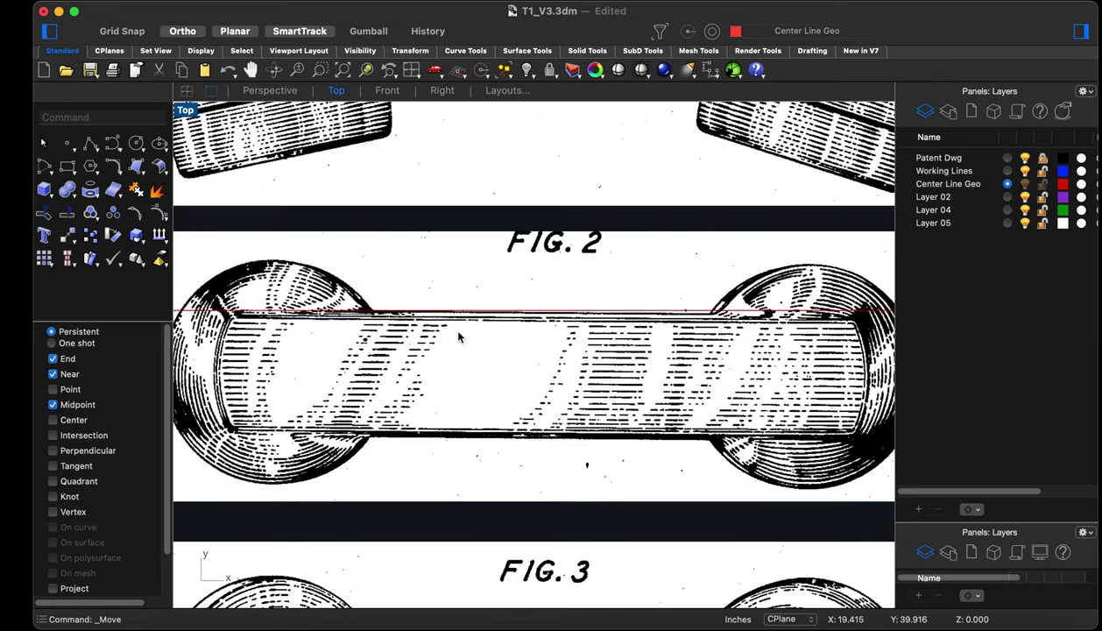
pyautogui.scroll(5, 359, 303)
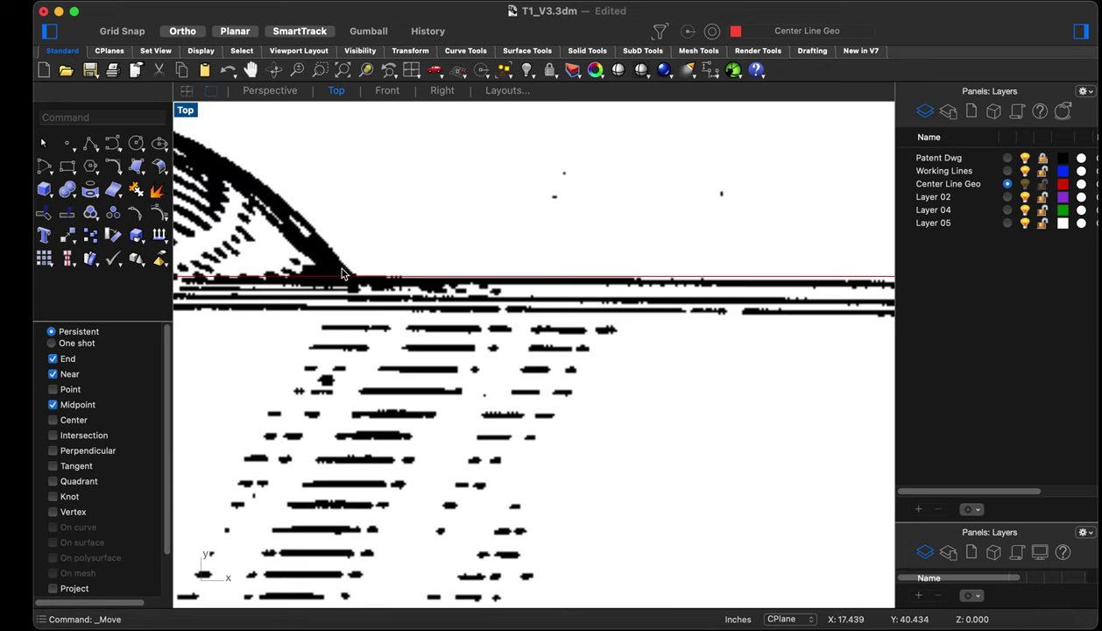
pyautogui.scroll(-5, 359, 302)
pyautogui.scroll(5, 660, 306)
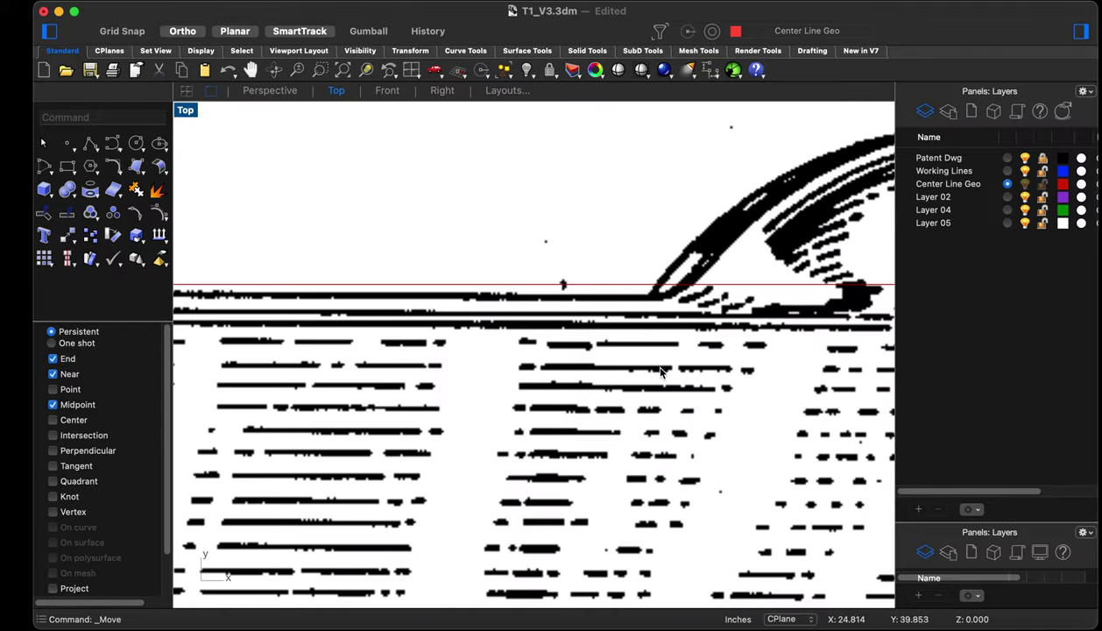
pyautogui.scroll(-4, 630, 322)
pyautogui.scroll(-2, 628, 321)
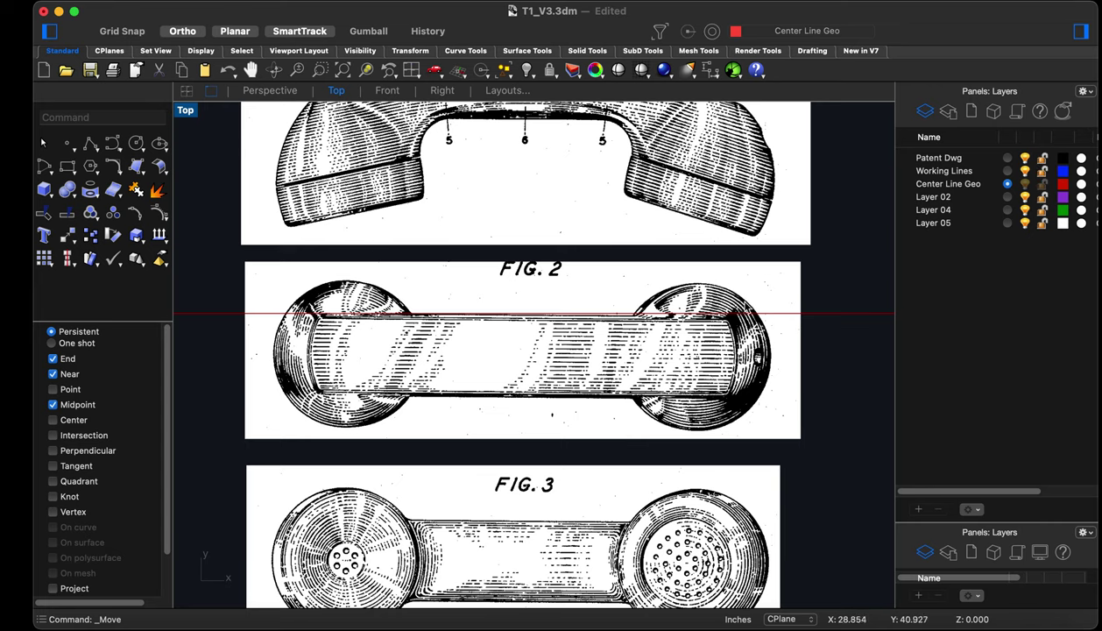
# Start rotating the Fig. 2 image, placing the center of rotation on the line where the handle's upper edge meets the left earpiece
pyautogui.click(486, 381)
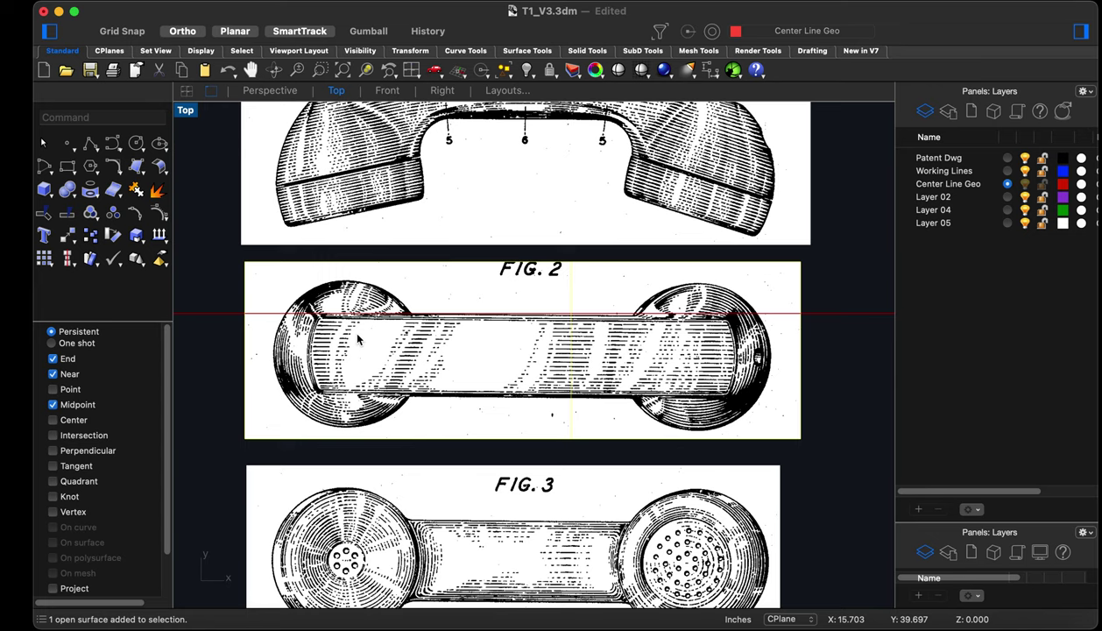
pyautogui.write('rot')
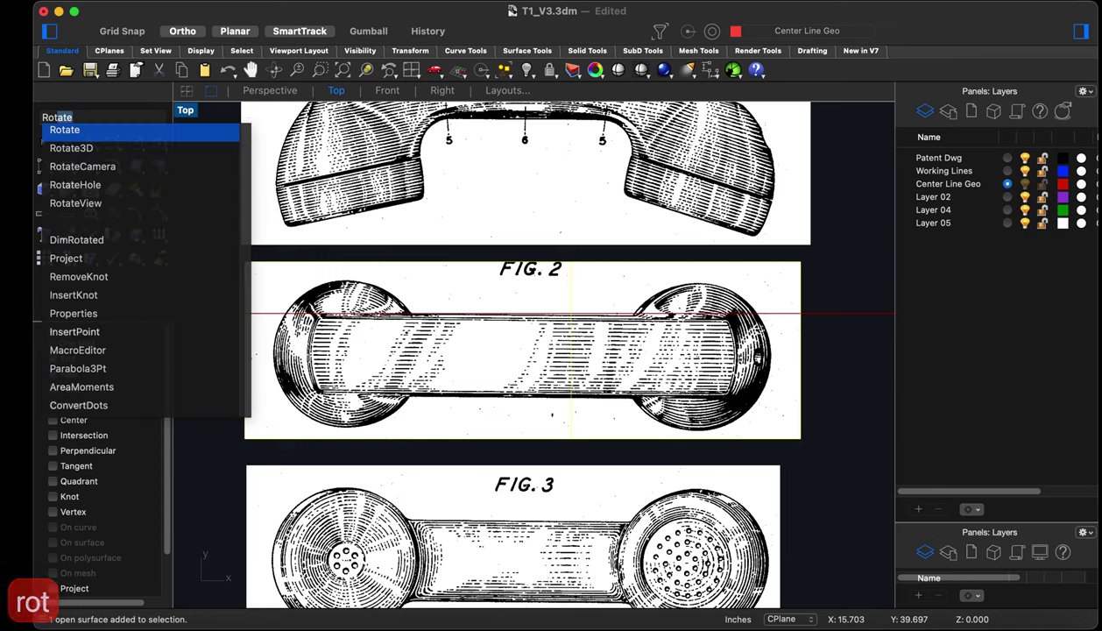
pyautogui.write('ate')
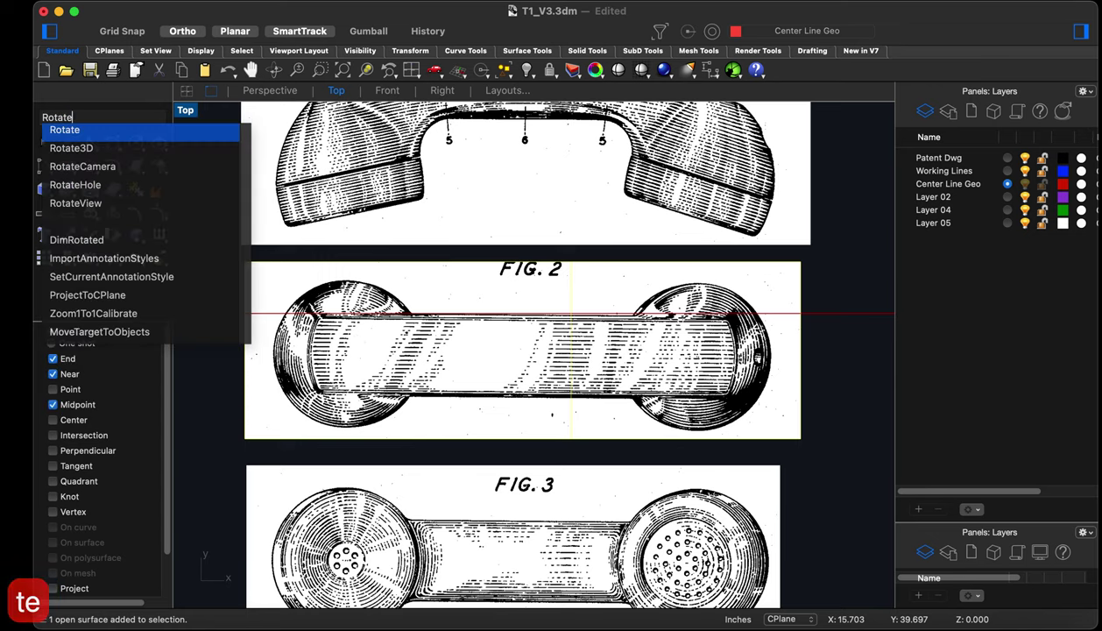
pyautogui.press('Return')
pyautogui.scroll(3, 352, 320)
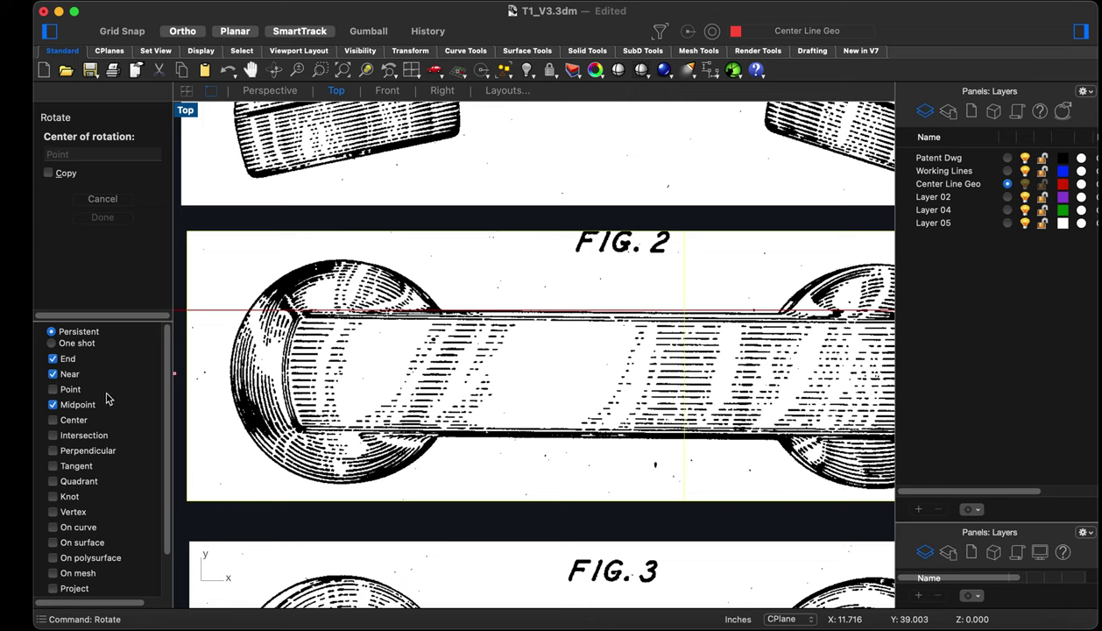
pyautogui.scroll(6, 314, 349)
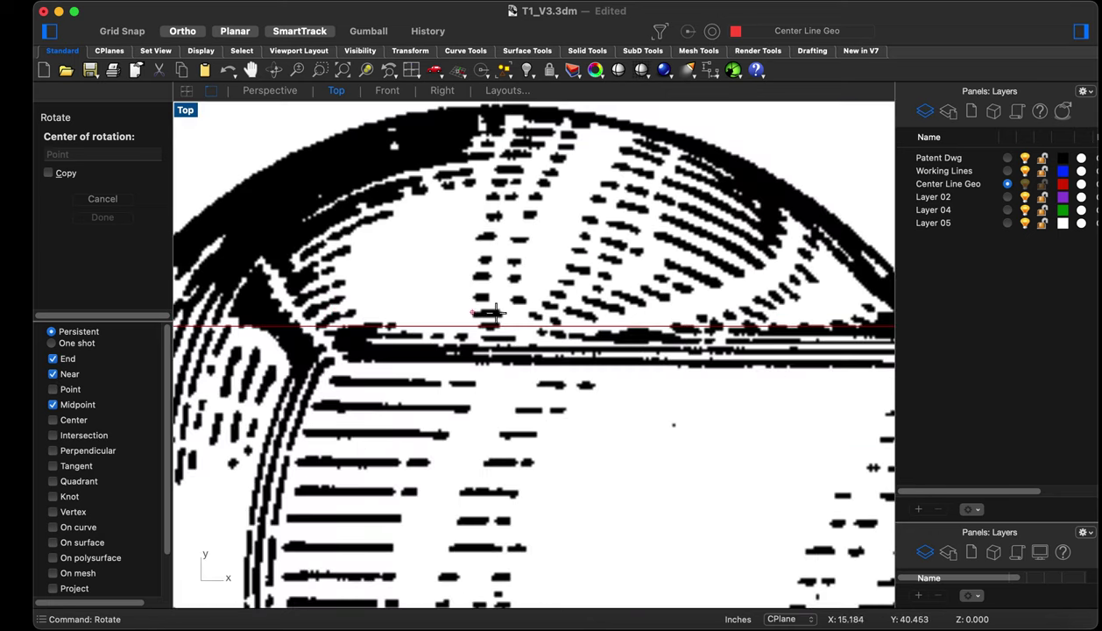
pyautogui.scroll(3, 368, 346)
pyautogui.scroll(4, 512, 349)
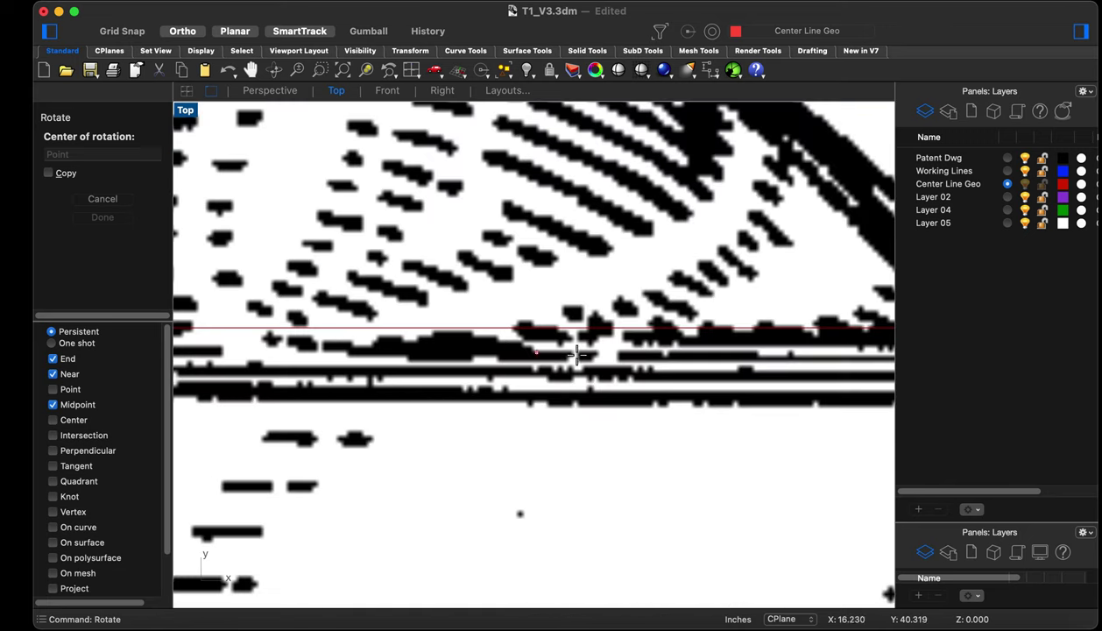
pyautogui.scroll(-3, 631, 349)
pyautogui.scroll(5, 633, 353)
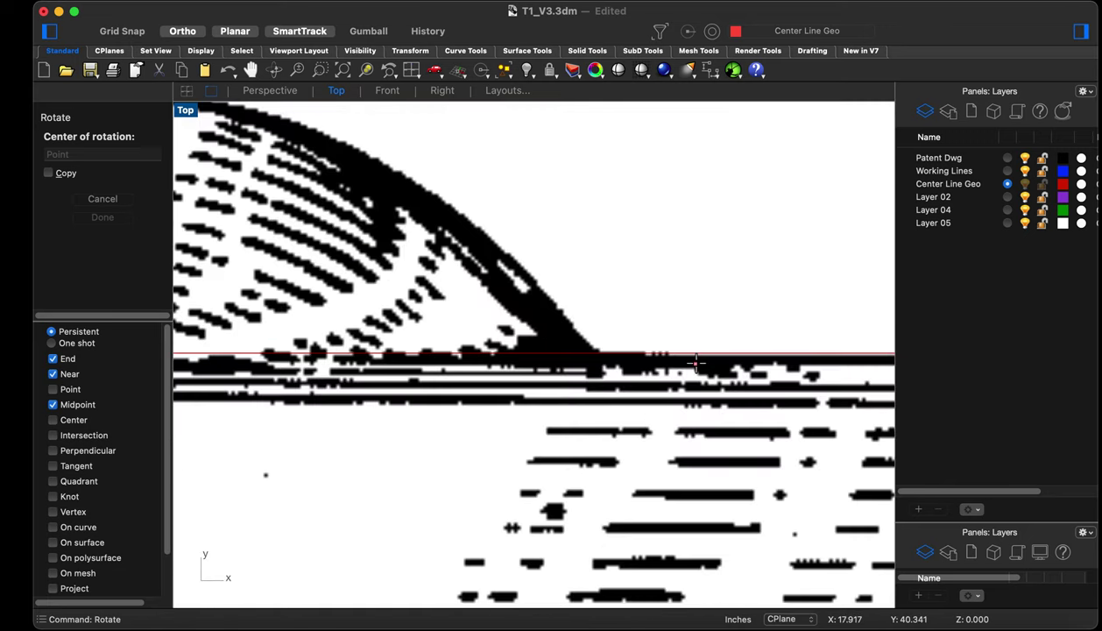
pyautogui.click(619, 345)
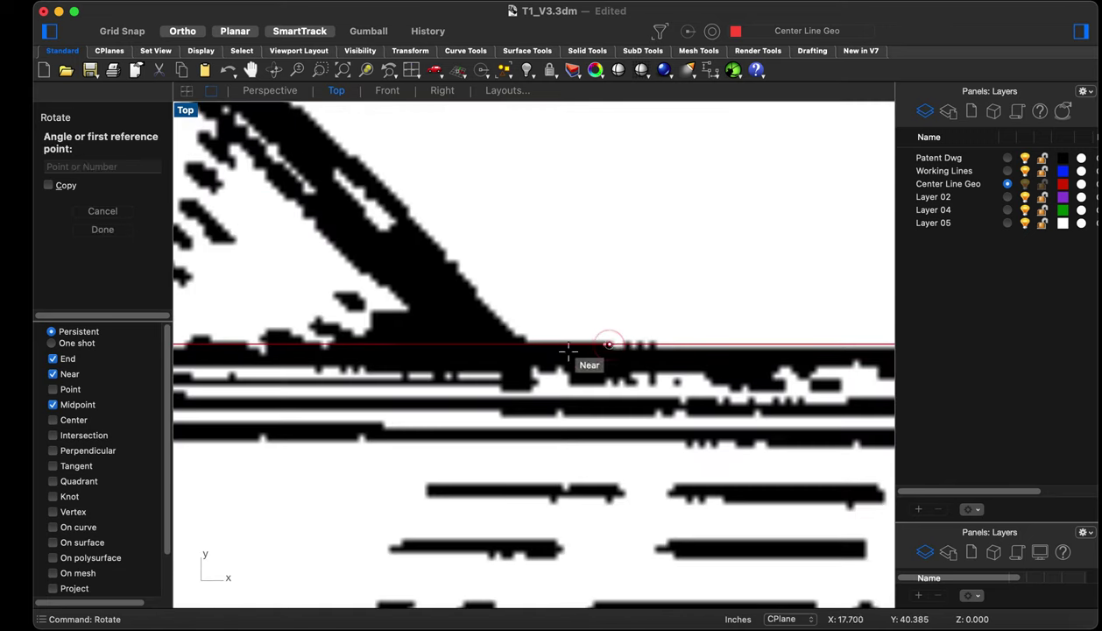
# With Ortho off, rotate Fig. 2 from the right end of the handle's upper edge up to the horizontal line
pyautogui.scroll(-3, 350, 388)
pyautogui.scroll(-5, 350, 387)
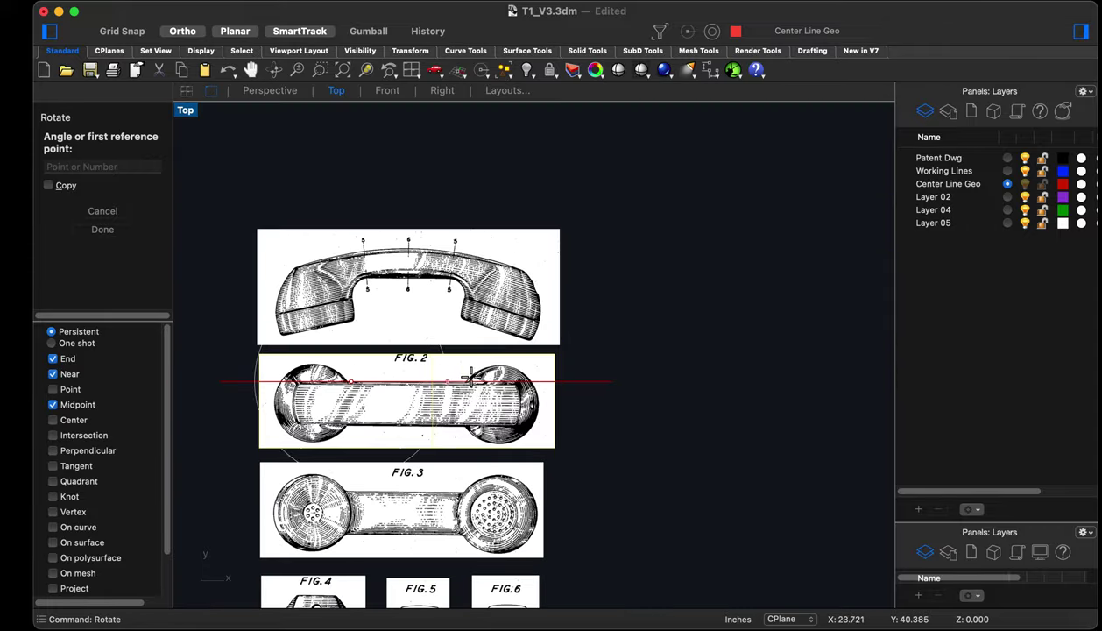
pyautogui.scroll(6, 466, 406)
pyautogui.scroll(3, 457, 369)
pyautogui.scroll(-3, 357, 360)
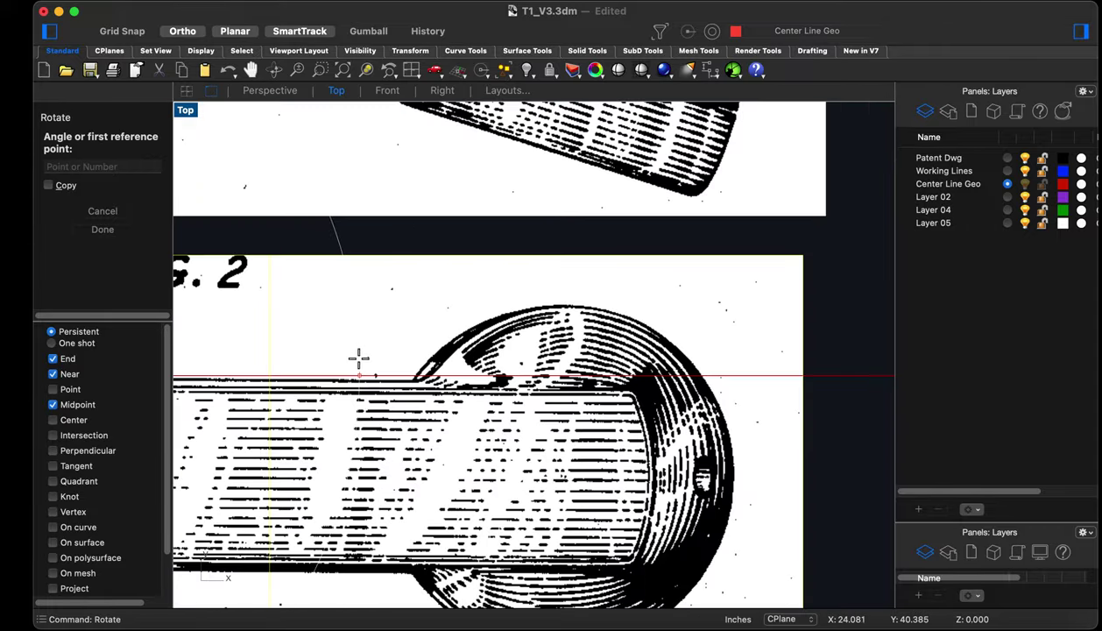
pyautogui.scroll(3, 405, 356)
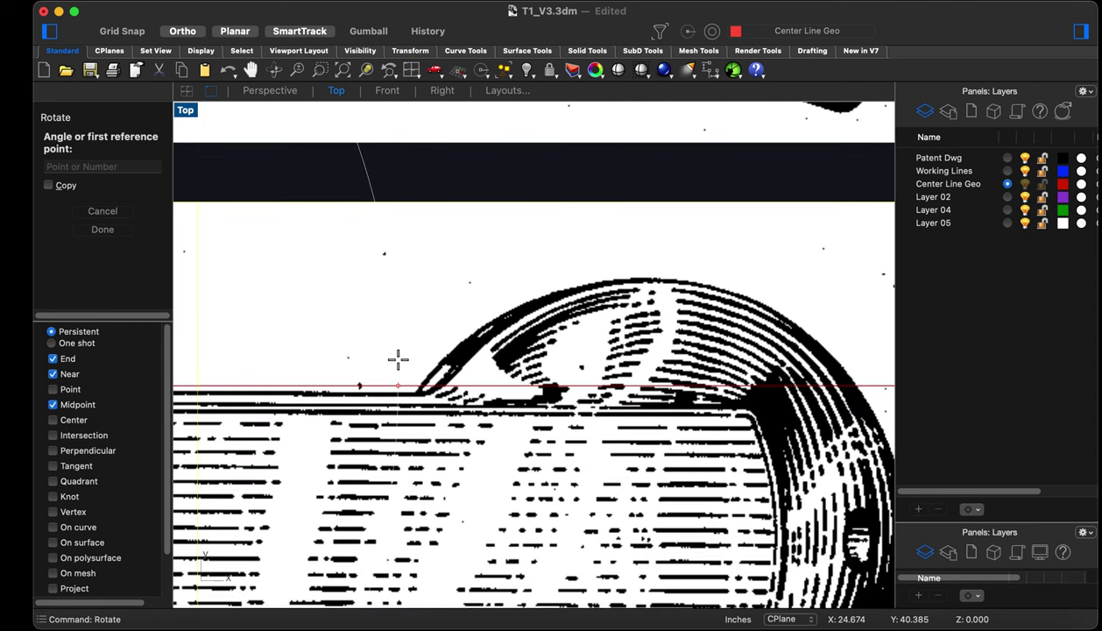
pyautogui.click(183, 31)
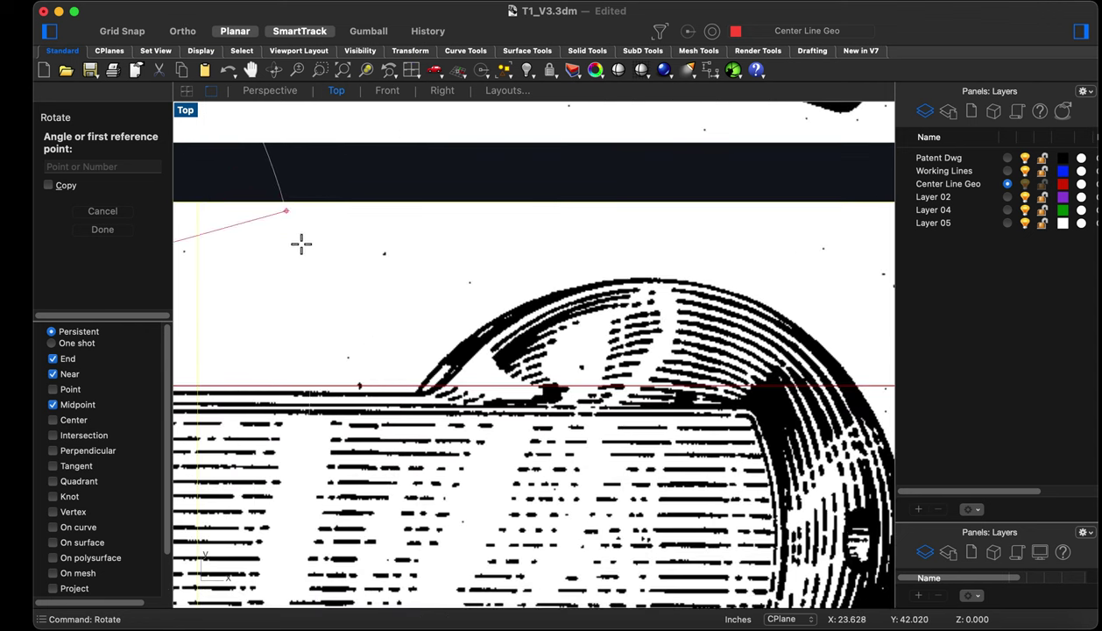
pyautogui.scroll(5, 371, 268)
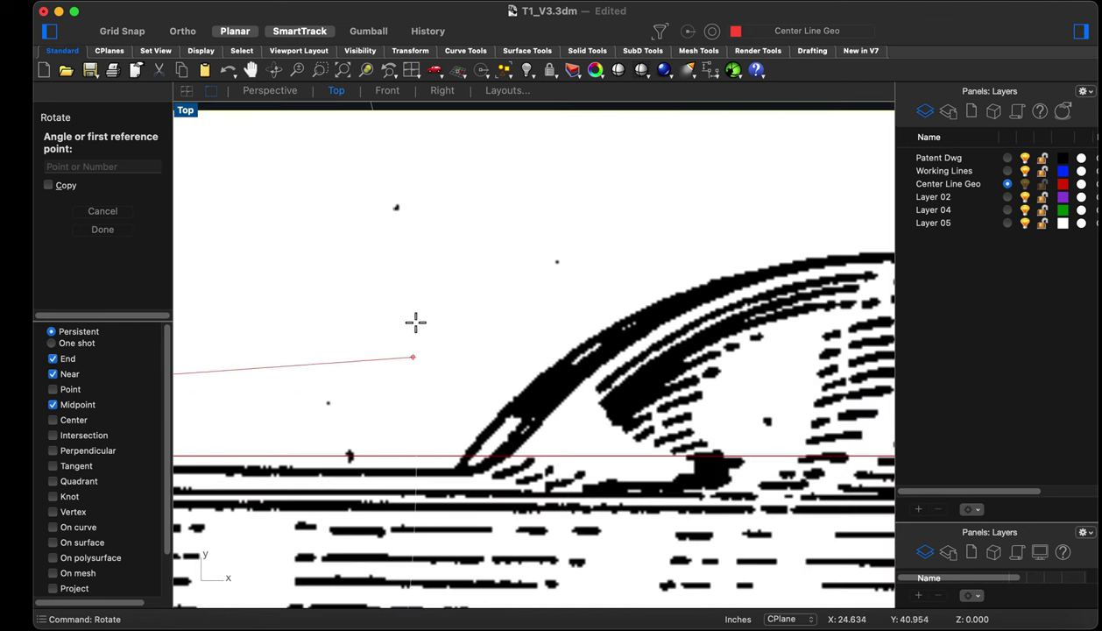
pyautogui.scroll(5, 423, 458)
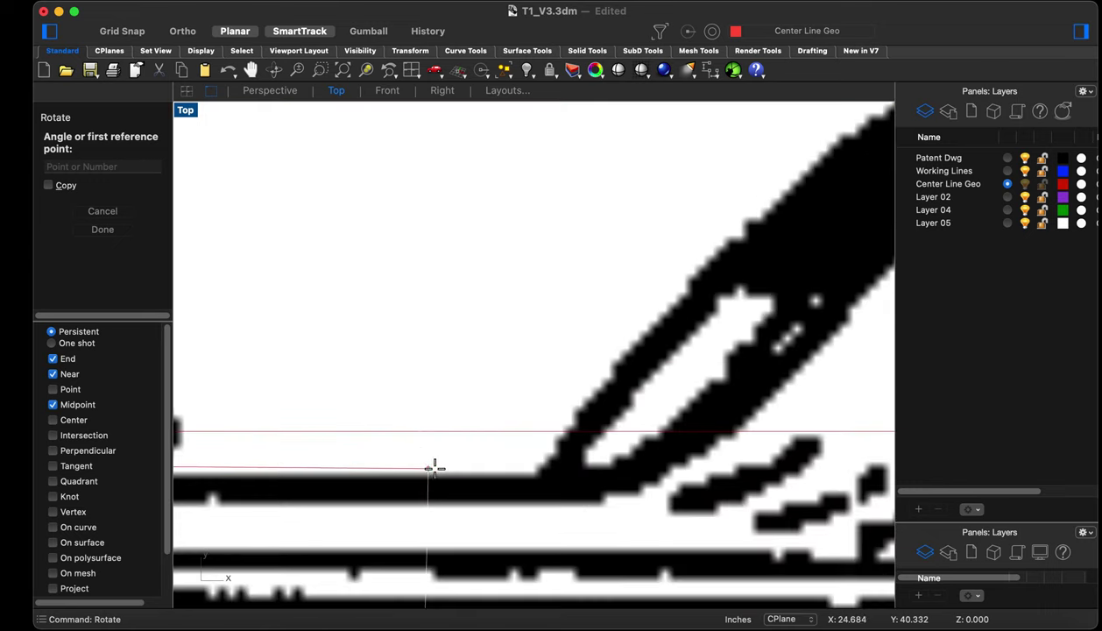
pyautogui.click(521, 473)
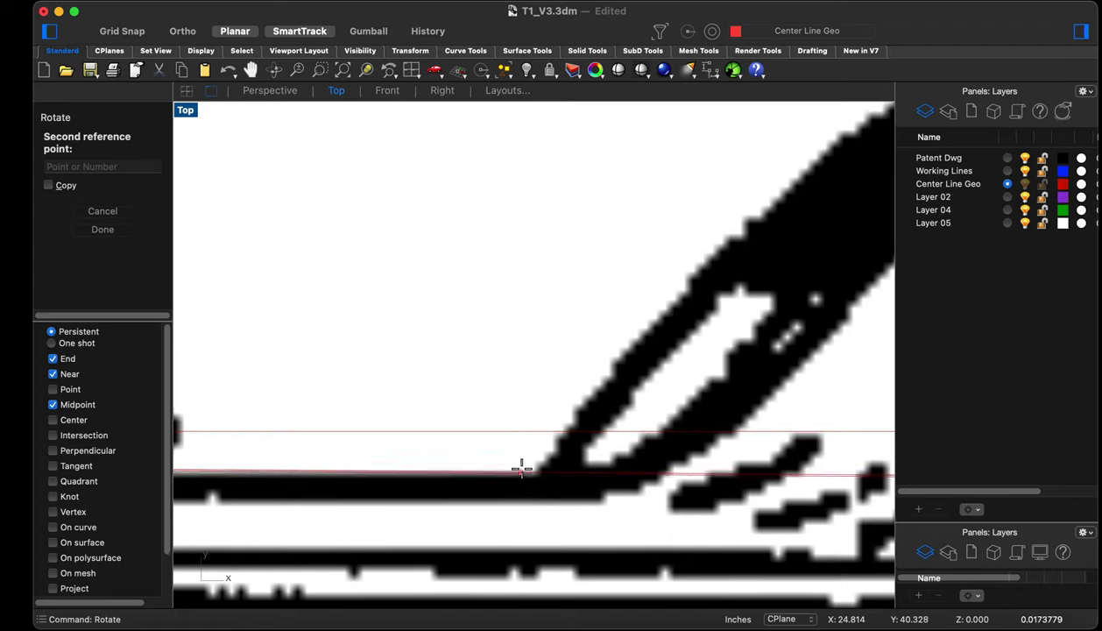
pyautogui.click(522, 427)
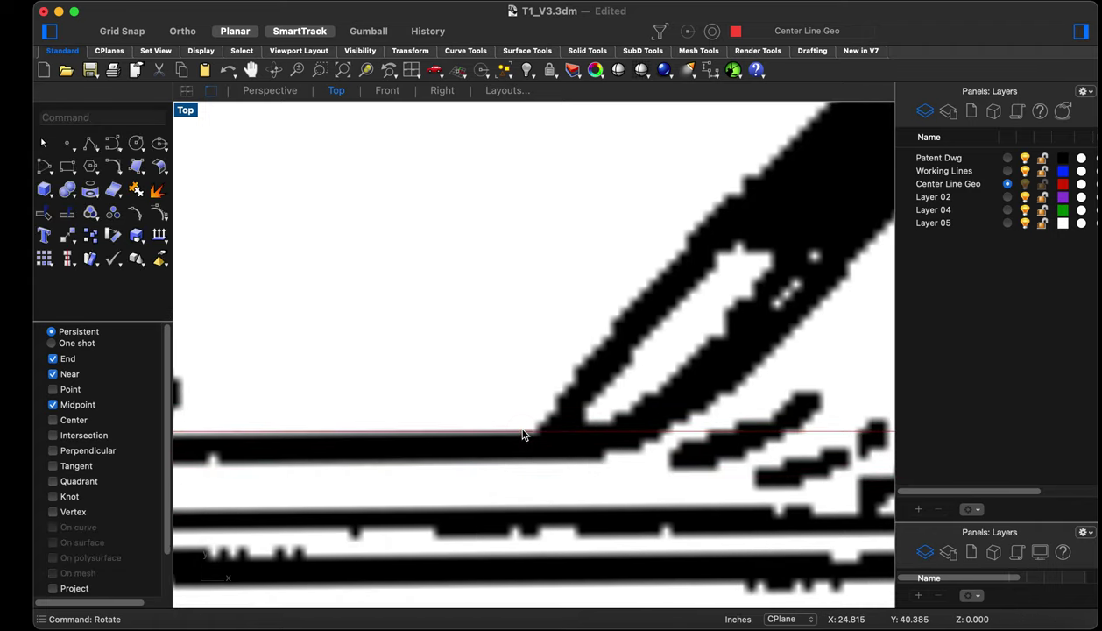
# Turn Ortho on and copy the horizontal line about 2.74 inches straight down to the handle's lower edge in Fig. 2
pyautogui.scroll(-10, 524, 429)
pyautogui.scroll(4, 753, 395)
pyautogui.scroll(-2, 684, 383)
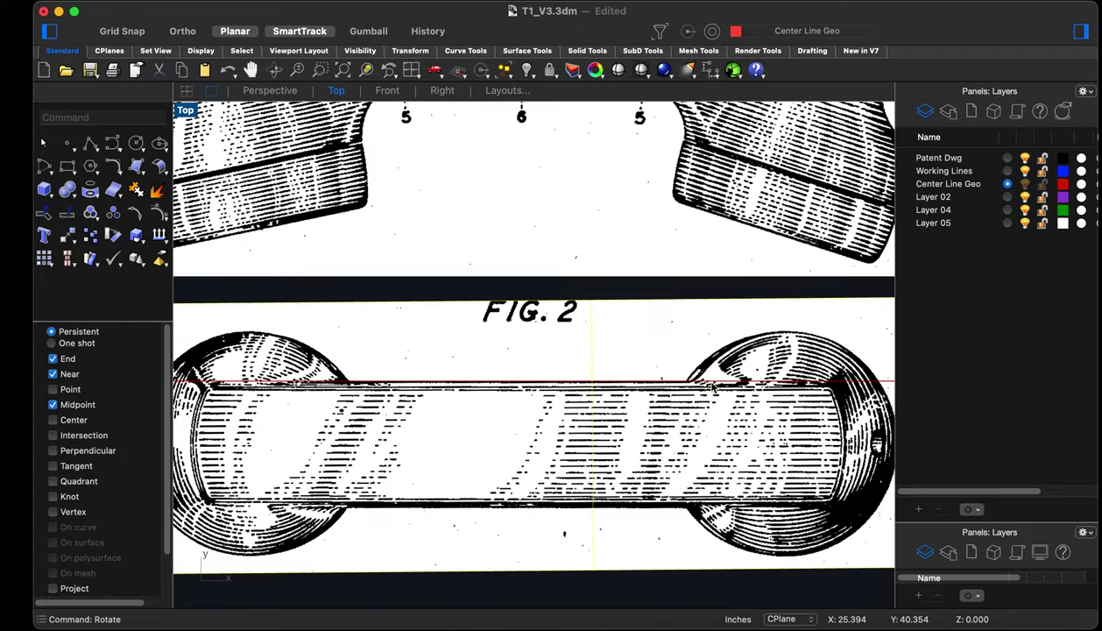
pyautogui.scroll(-3, 701, 385)
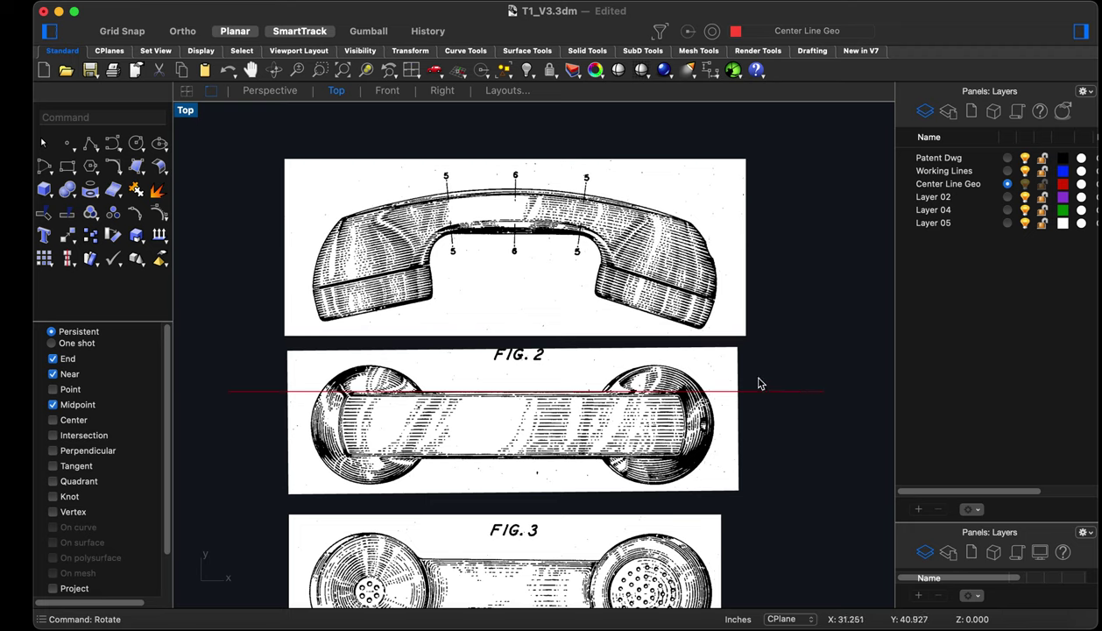
pyautogui.moveTo(787, 412); pyautogui.dragTo(760, 351)
pyautogui.write('copy')
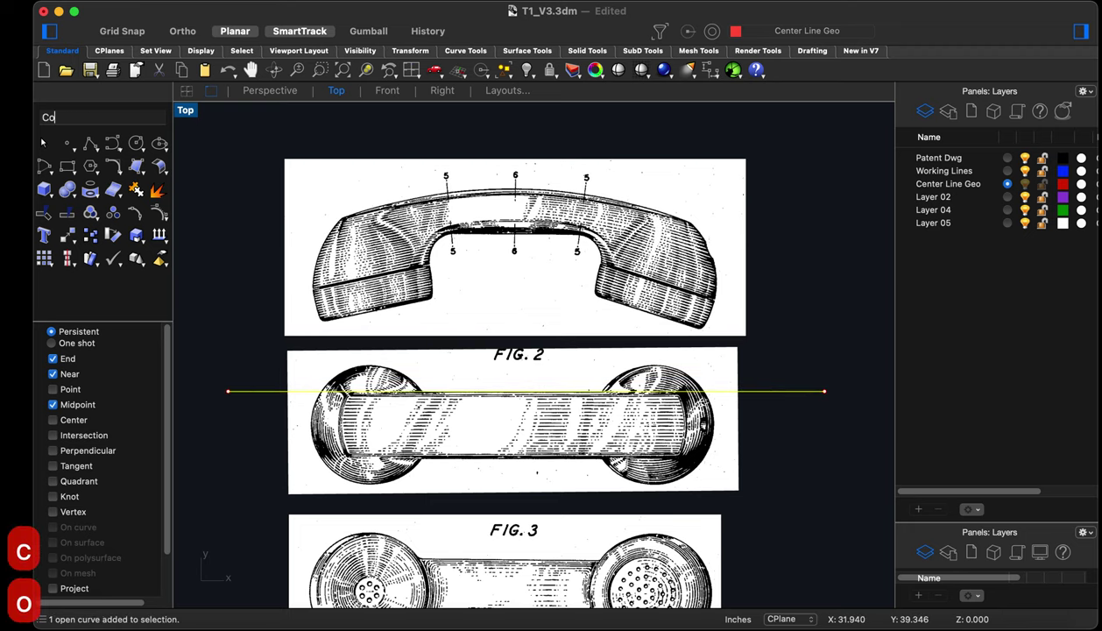
pyautogui.press('Return')
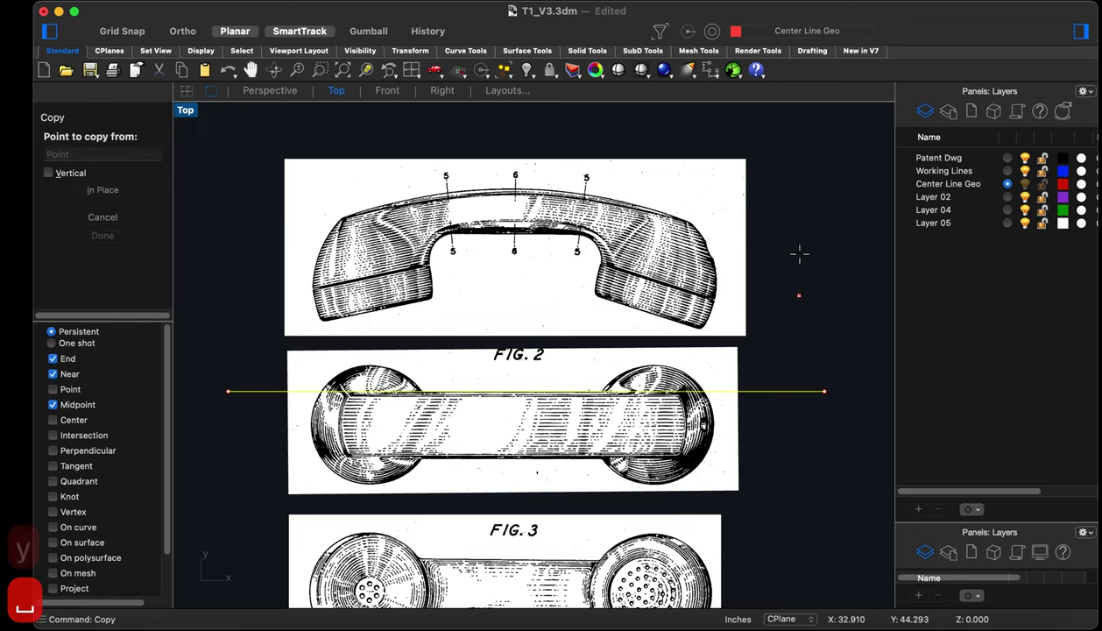
pyautogui.click(182, 33)
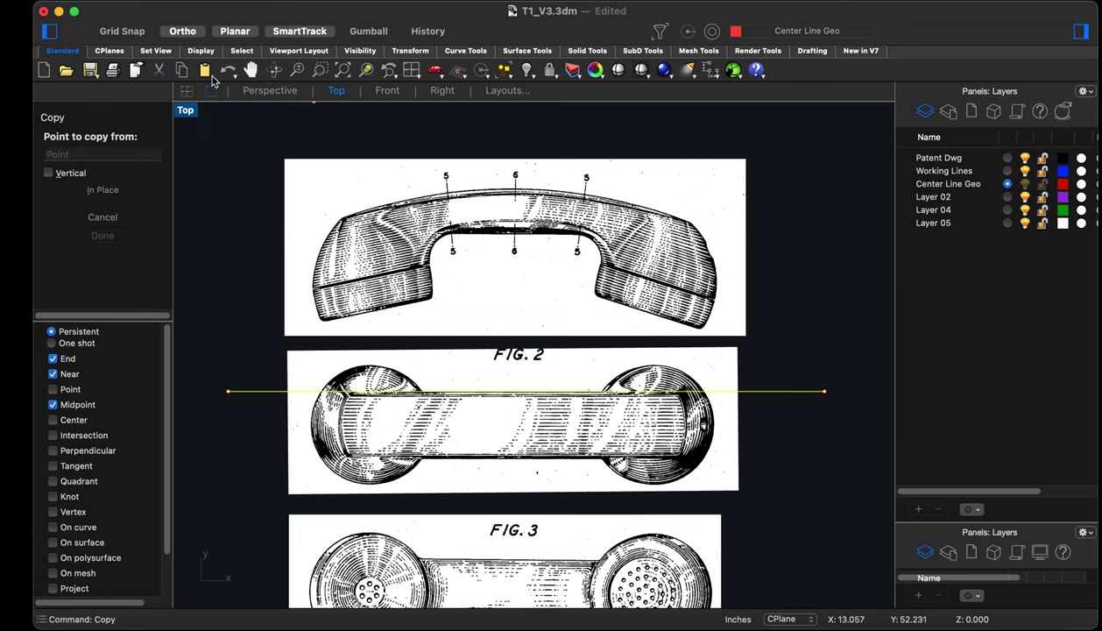
pyautogui.scroll(5, 493, 433)
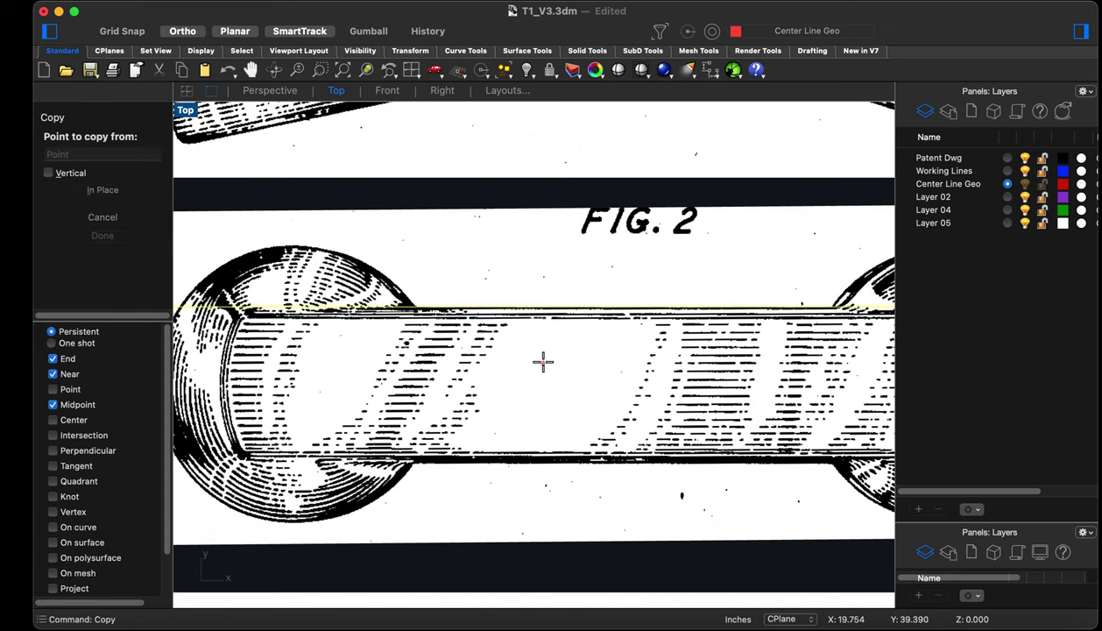
pyautogui.click(542, 356)
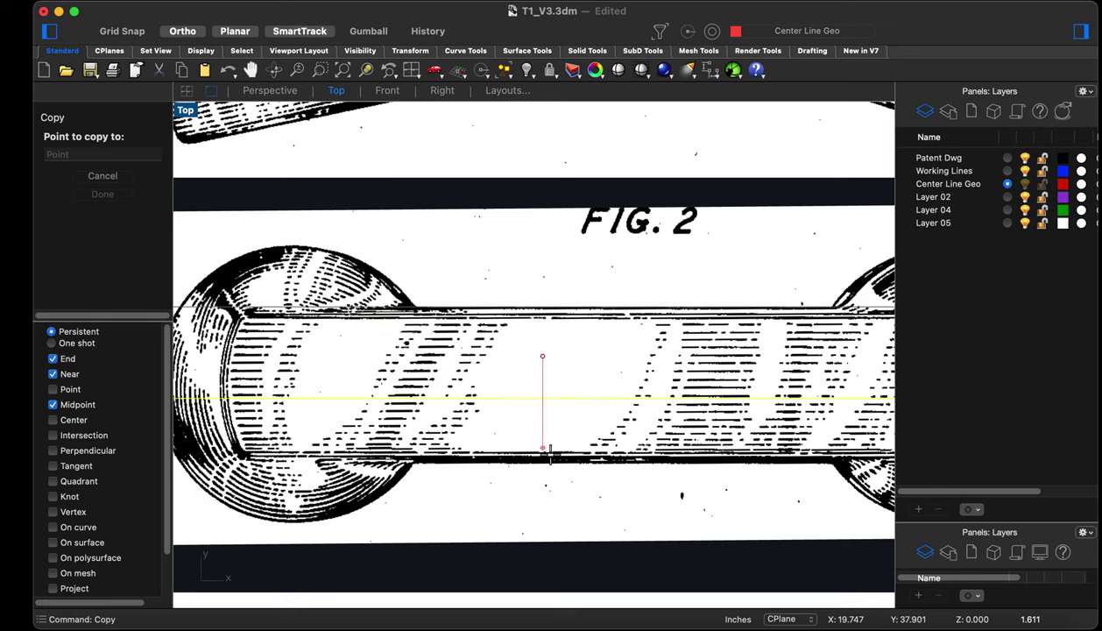
pyautogui.click(556, 512)
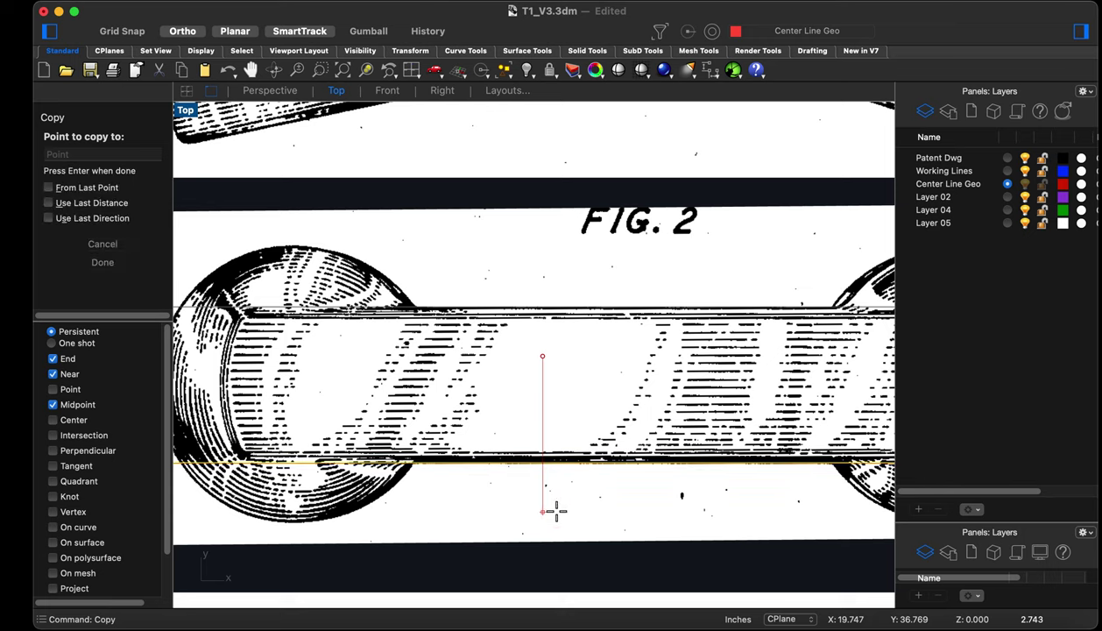
pyautogui.scroll(3, 460, 457)
pyautogui.press('Return')
# Nudge the copied horizontal line down about 0.003 inches onto the outer edge of the handle's lower outline in Fig. 2
pyautogui.scroll(5, 458, 473)
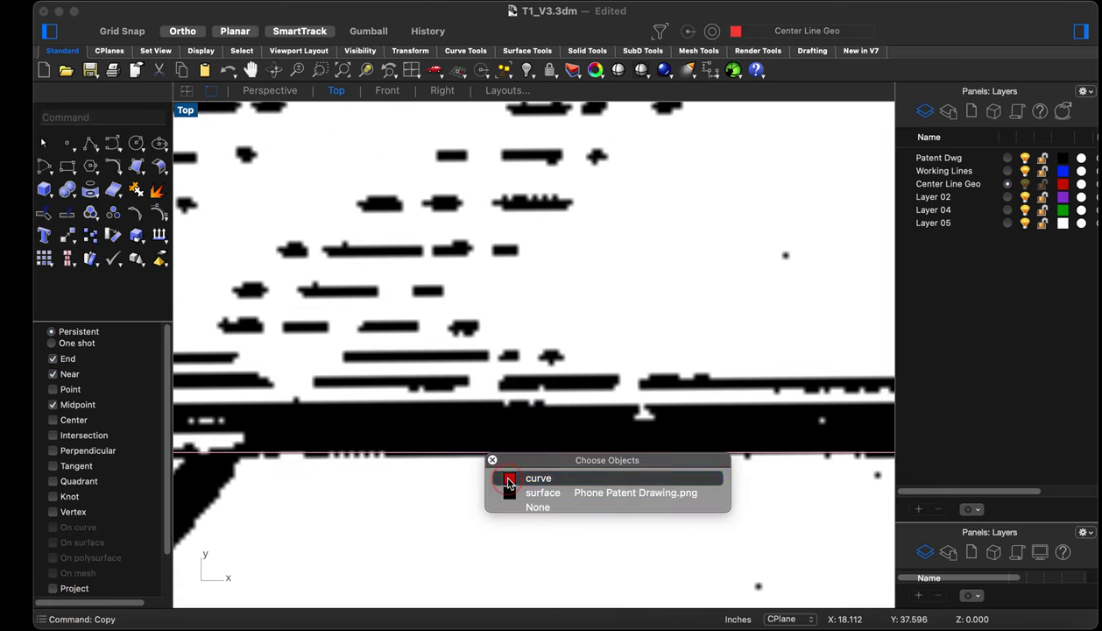
pyautogui.click(494, 479)
pyautogui.write('m')
pyautogui.press('space')
pyautogui.click(503, 479)
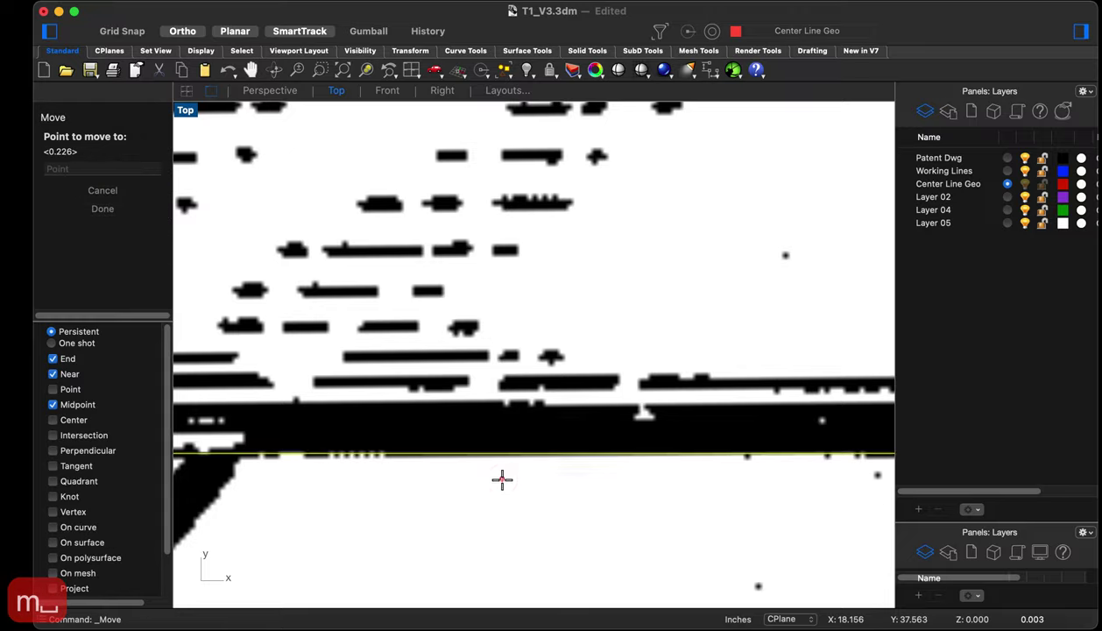
pyautogui.click(501, 481)
# Examine how the lower horizontal line follows the handle's lower edge at both earpiece junctions in Fig. 2
pyautogui.scroll(-3, 334, 452)
pyautogui.scroll(-5, 334, 452)
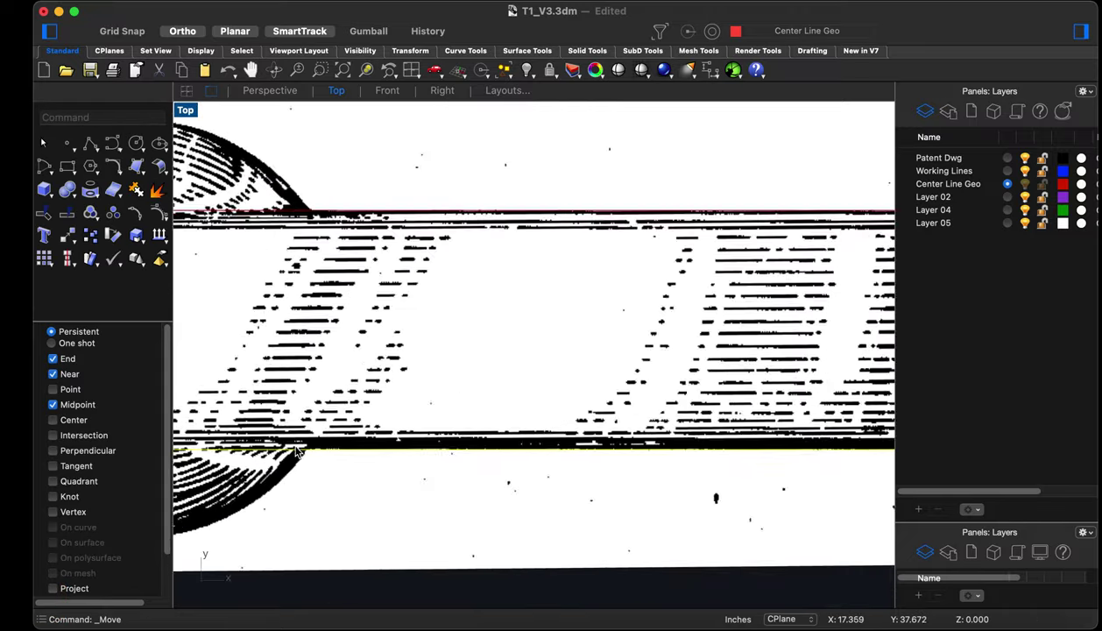
pyautogui.scroll(5, 631, 455)
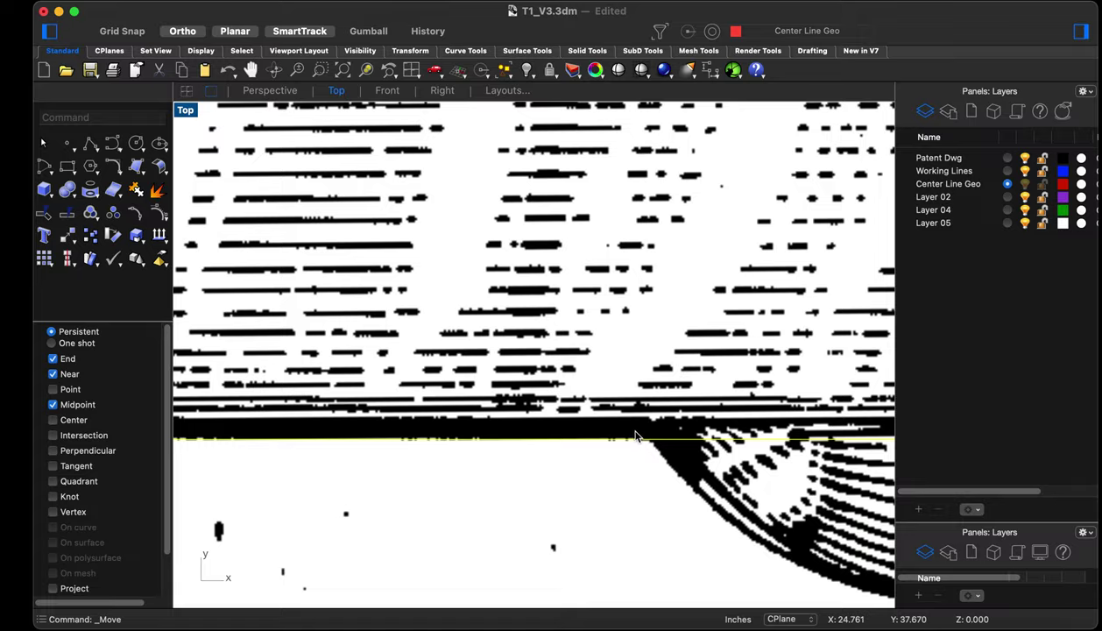
pyautogui.scroll(-4, 636, 436)
pyautogui.scroll(-4, 520, 438)
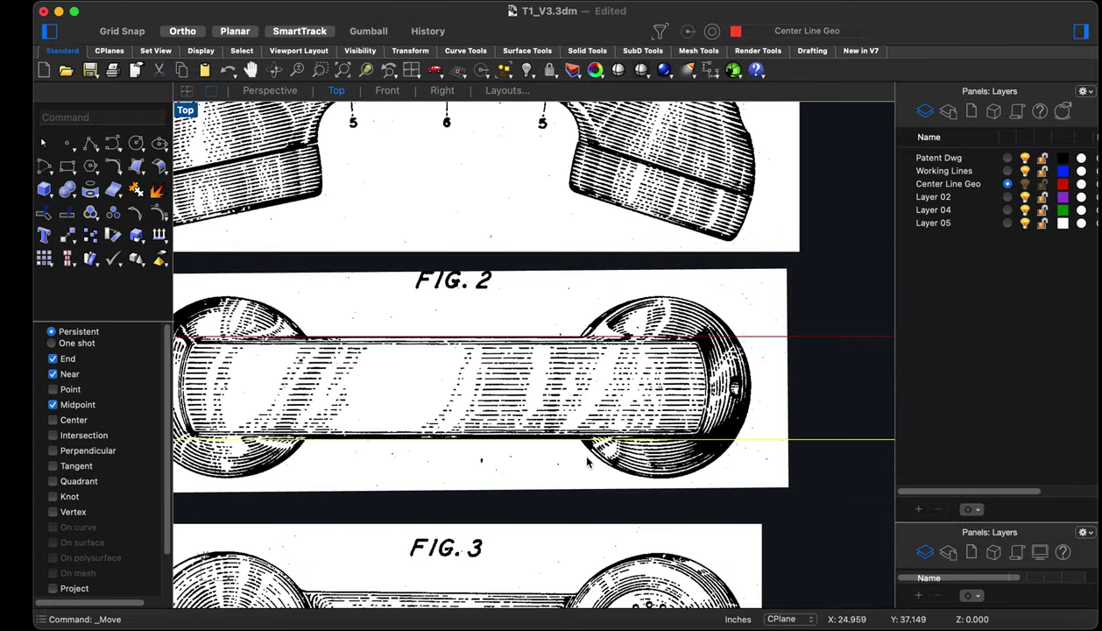
pyautogui.scroll(-2, 587, 463)
pyautogui.scroll(6, 425, 371)
pyautogui.scroll(-3, 545, 401)
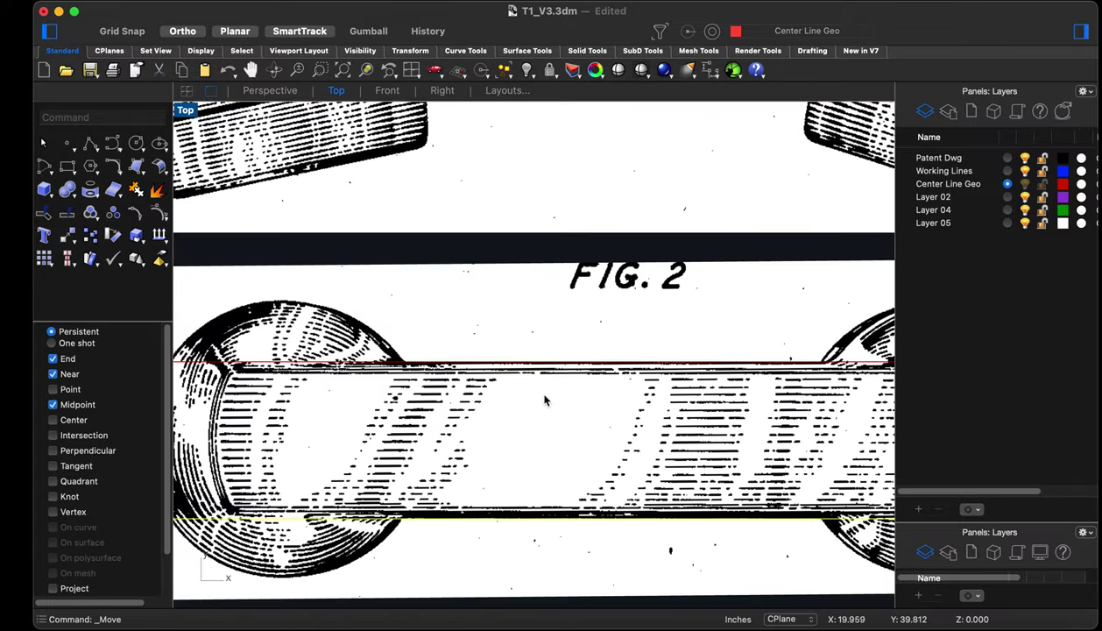
pyautogui.scroll(-3, 470, 400)
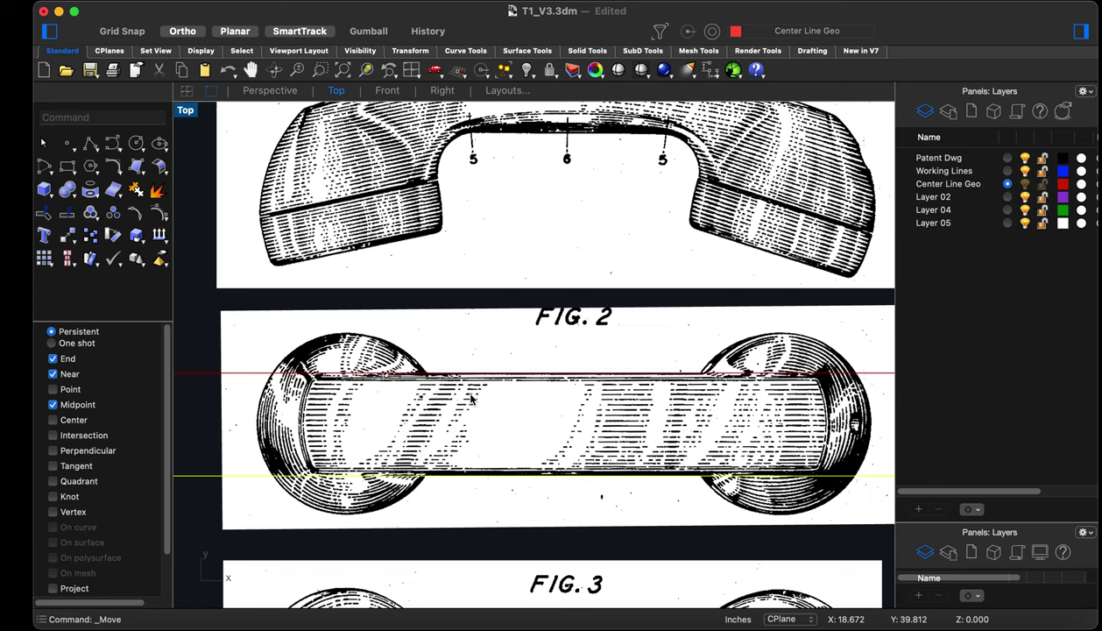
pyautogui.scroll(-3, 444, 461)
pyautogui.scroll(3, 442, 452)
pyautogui.scroll(8, 448, 307)
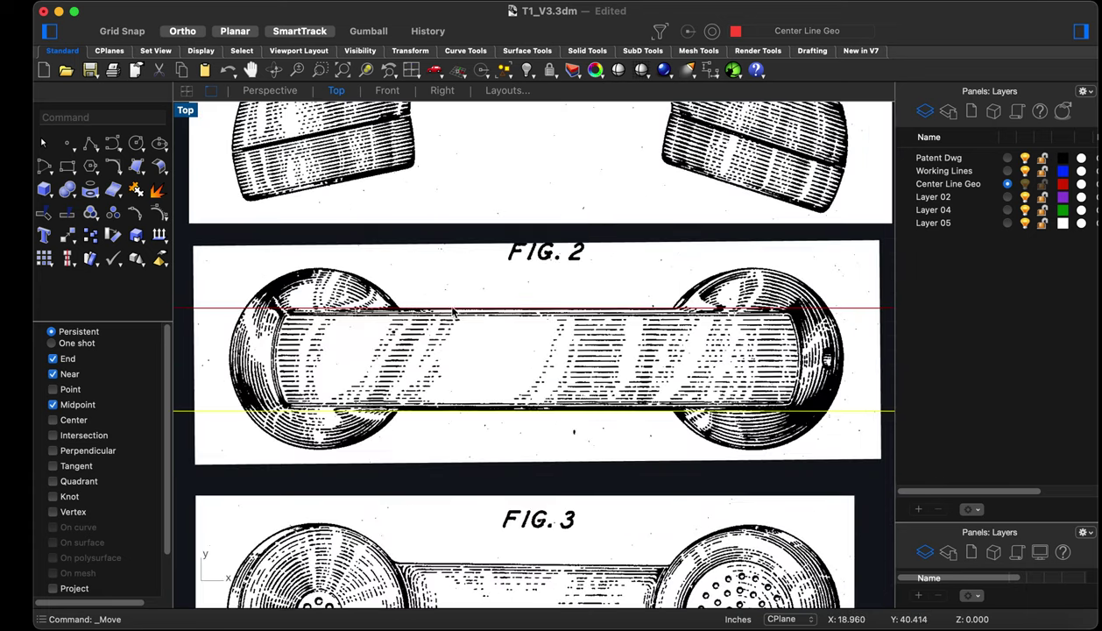
# Examine the upper horizontal line closely along the handle's upper edge in Fig. 2, and clear the selection
pyautogui.scroll(10, 417, 311)
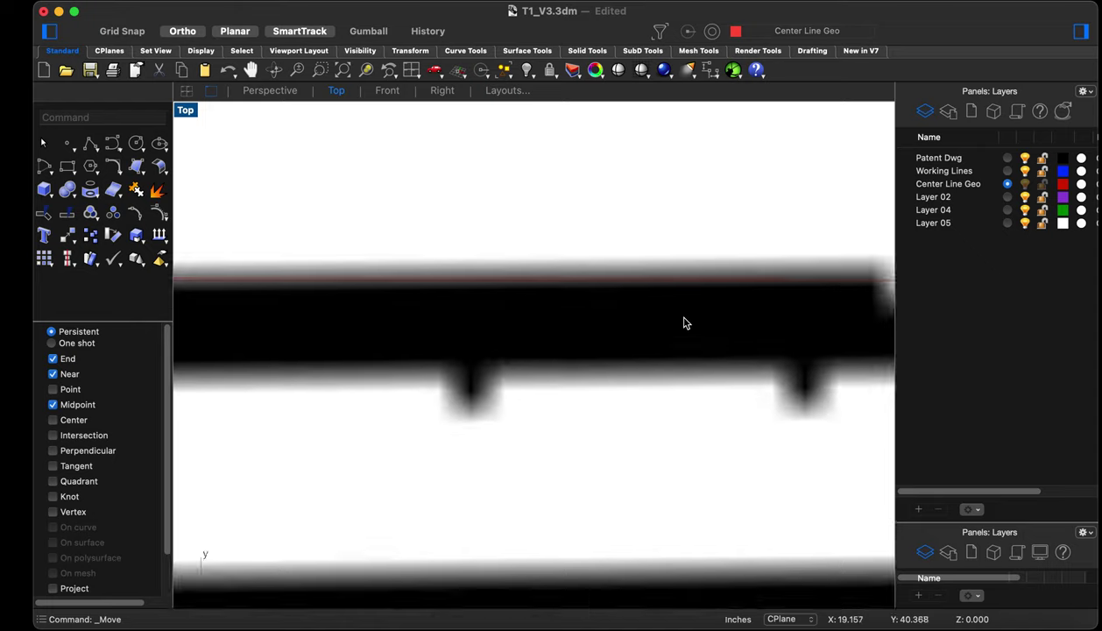
pyautogui.scroll(2, 647, 263)
pyautogui.scroll(-3, 590, 327)
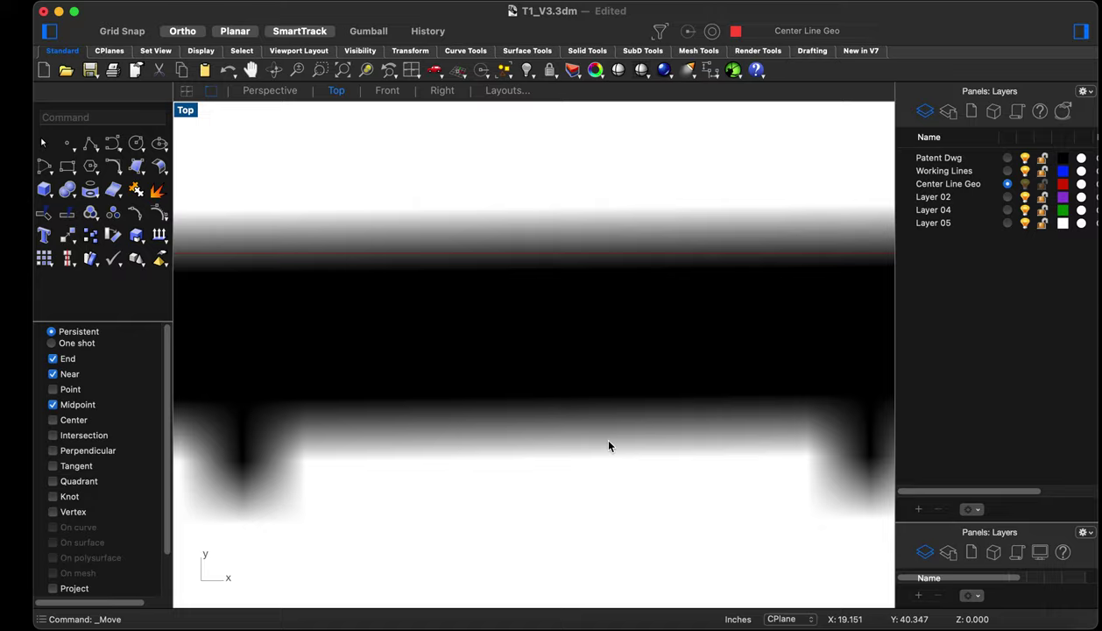
pyautogui.scroll(-10, 409, 315)
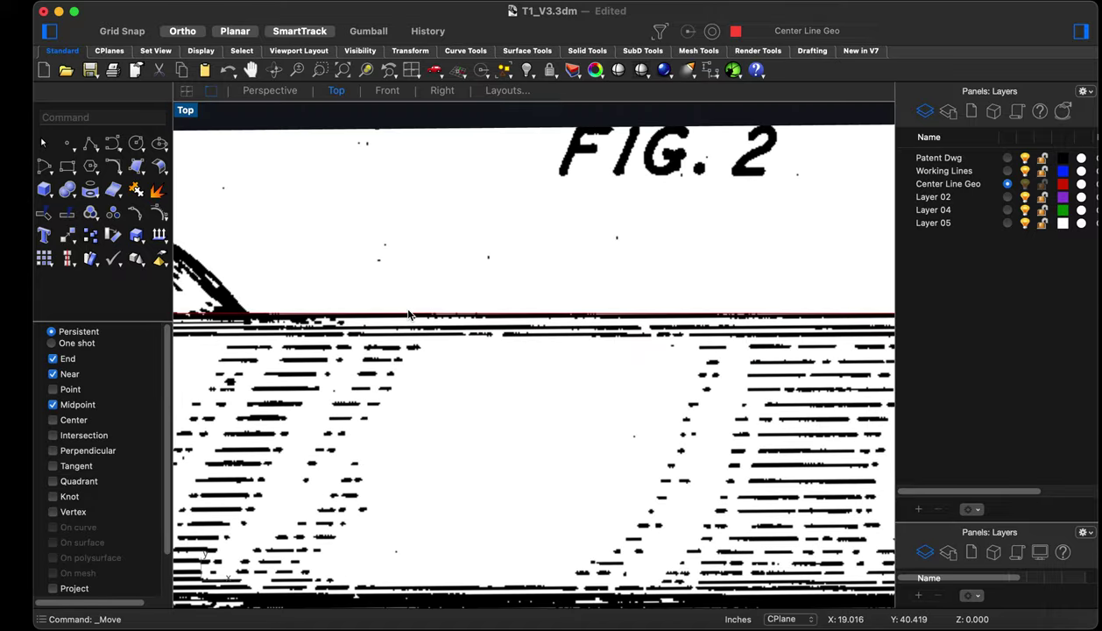
pyautogui.scroll(3, 410, 315)
pyautogui.scroll(2, 670, 325)
pyautogui.scroll(2, 622, 336)
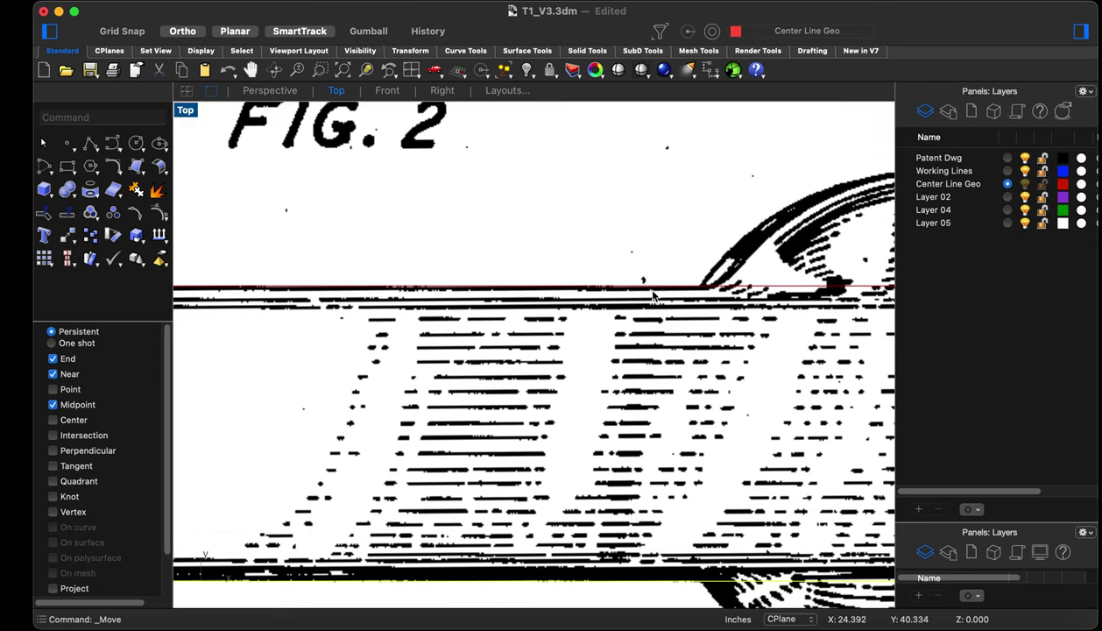
pyautogui.scroll(4, 658, 289)
pyautogui.scroll(-4, 691, 305)
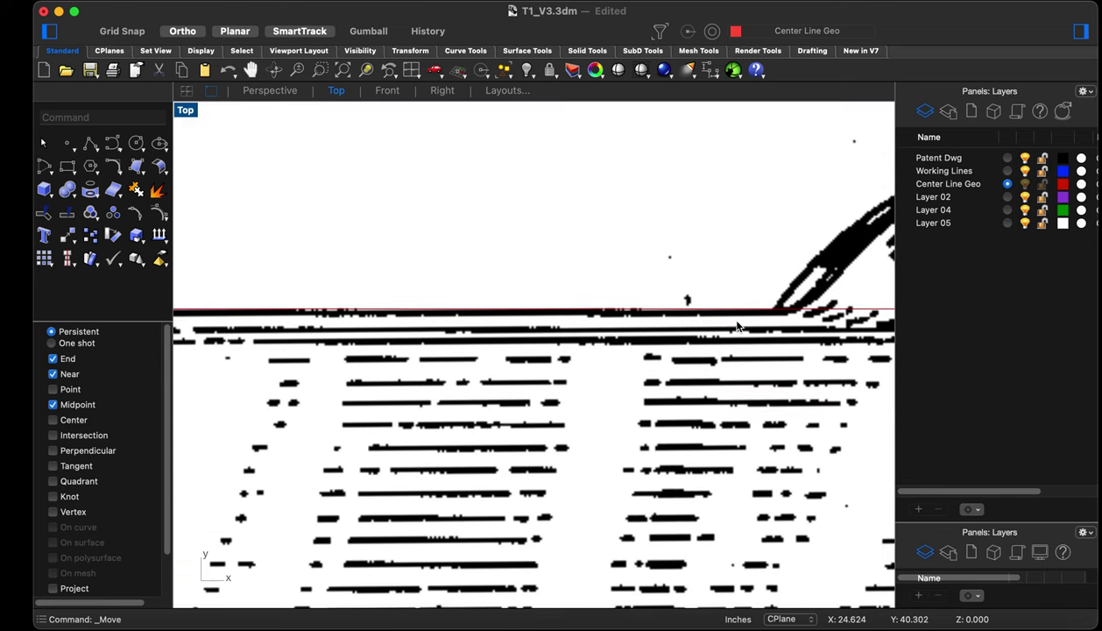
pyautogui.scroll(4, 733, 317)
pyautogui.scroll(4, 732, 317)
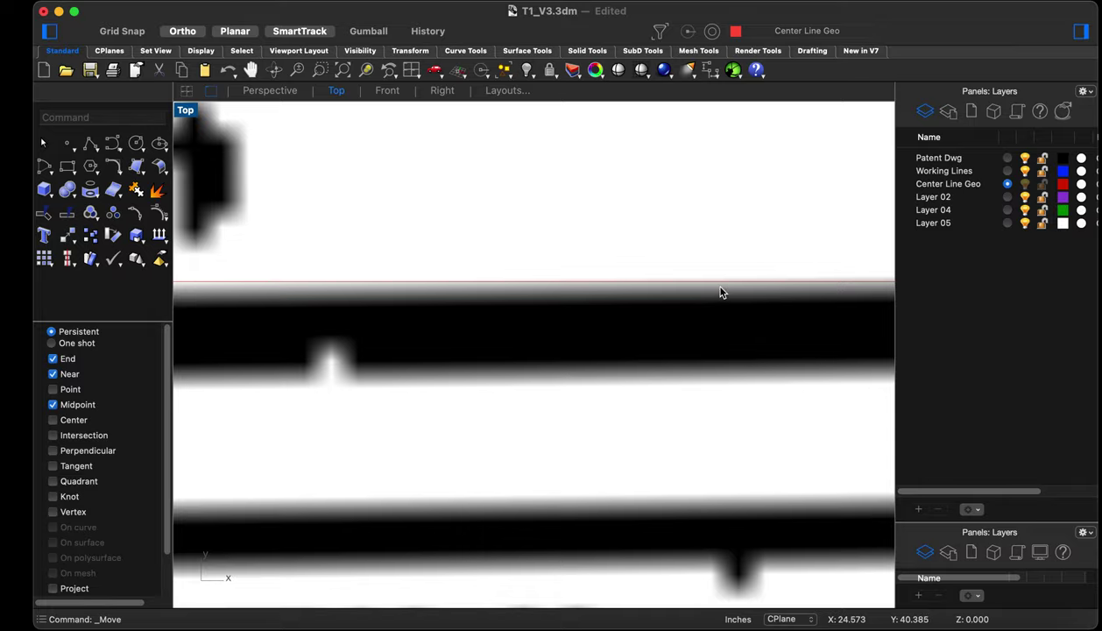
pyautogui.scroll(-10, 699, 272)
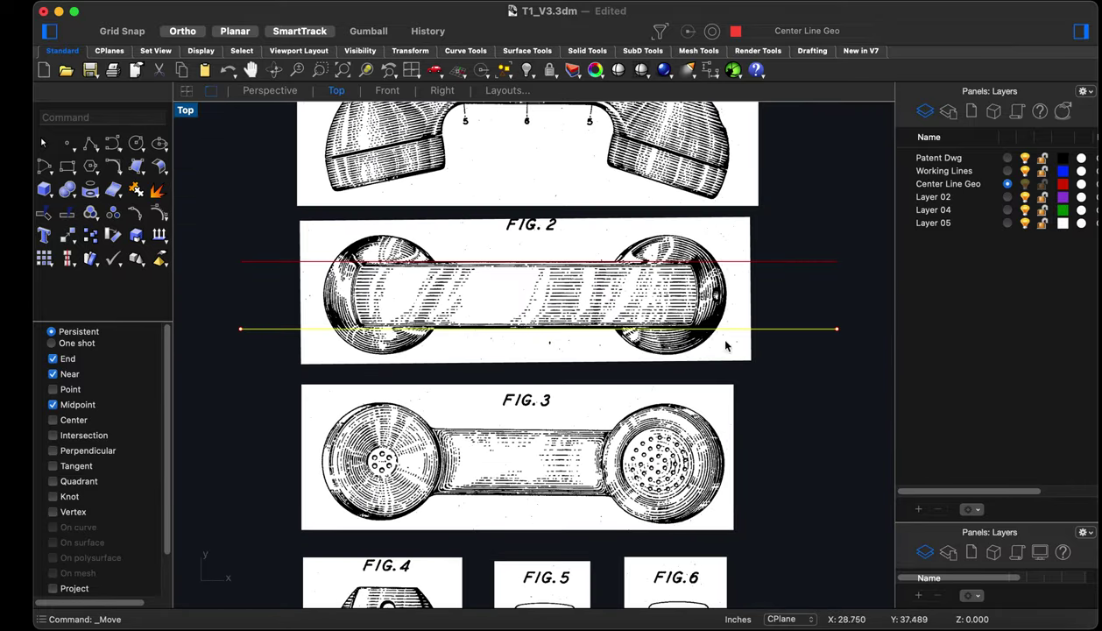
pyautogui.click(821, 379)
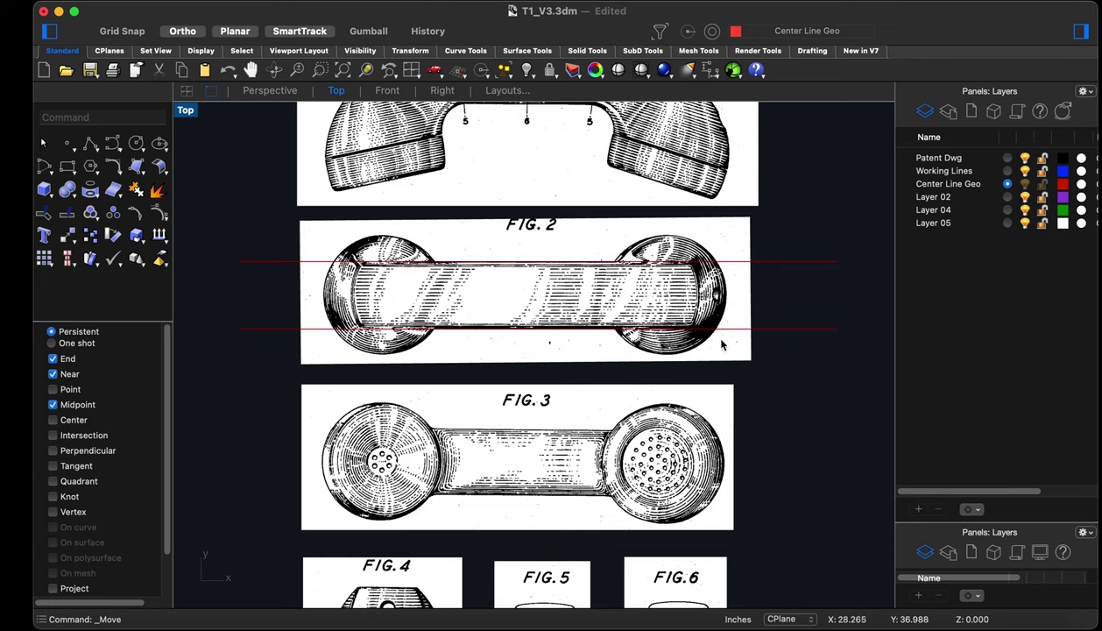
# Draw a vertical line about 6.55 inches long across both horizontal lines at the right earpiece of Fig. 2
pyautogui.scroll(2, 830, 310)
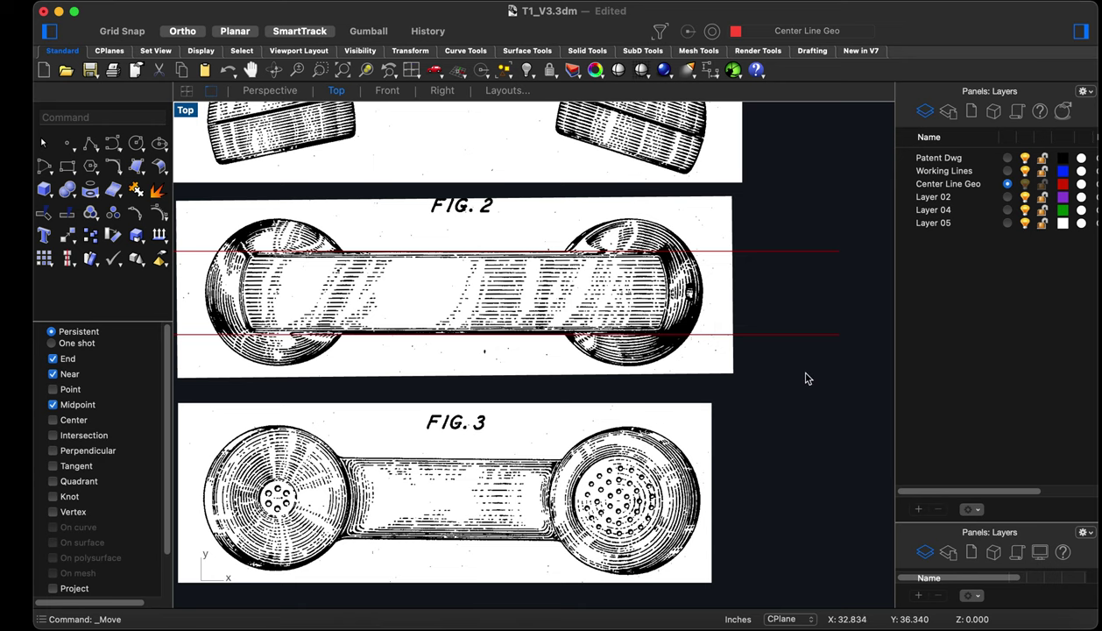
pyautogui.scroll(-2, 808, 378)
pyautogui.scroll(3, 727, 315)
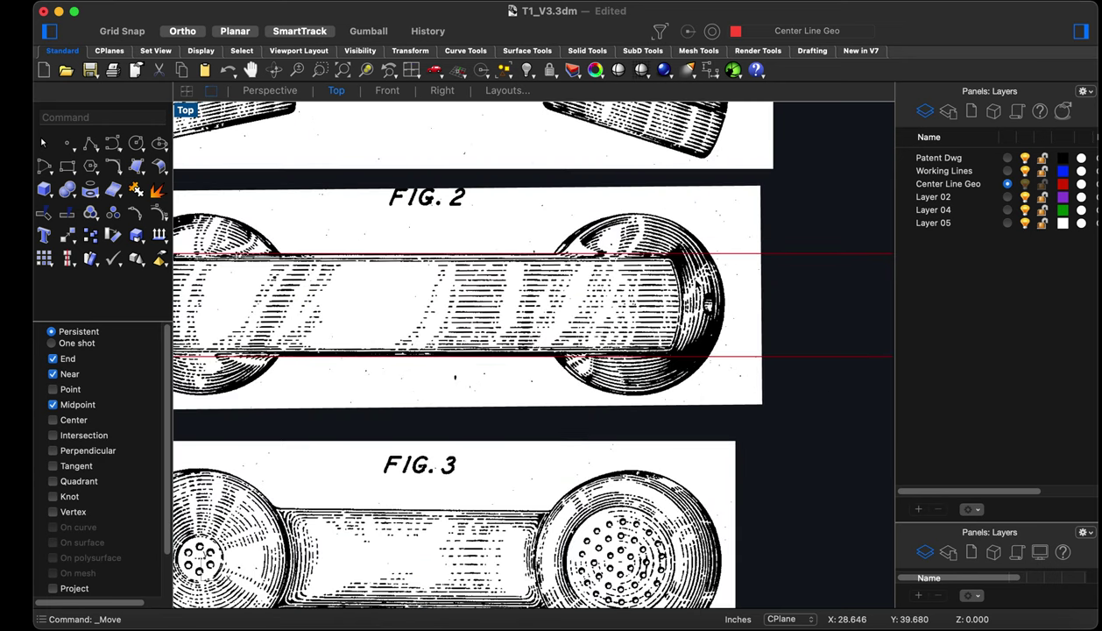
pyautogui.press('l')
pyautogui.click(706, 356)
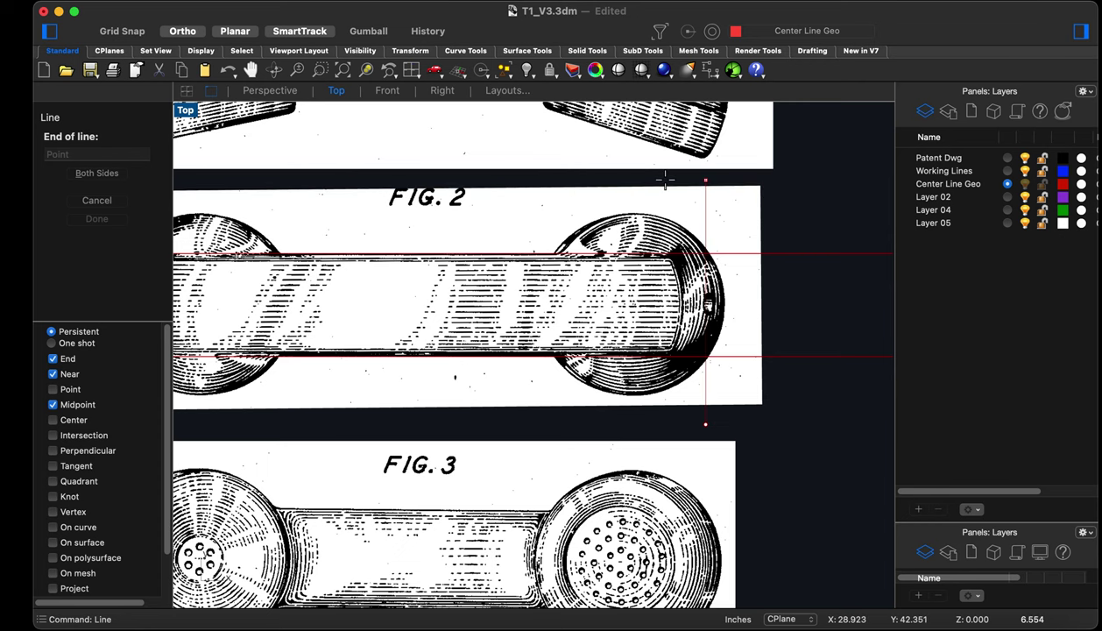
pyautogui.scroll(2, 666, 180)
pyautogui.click(694, 179)
# Move the vertical line about 0.65 inches left to the right end of the handle in Fig. 2
pyautogui.click(734, 218)
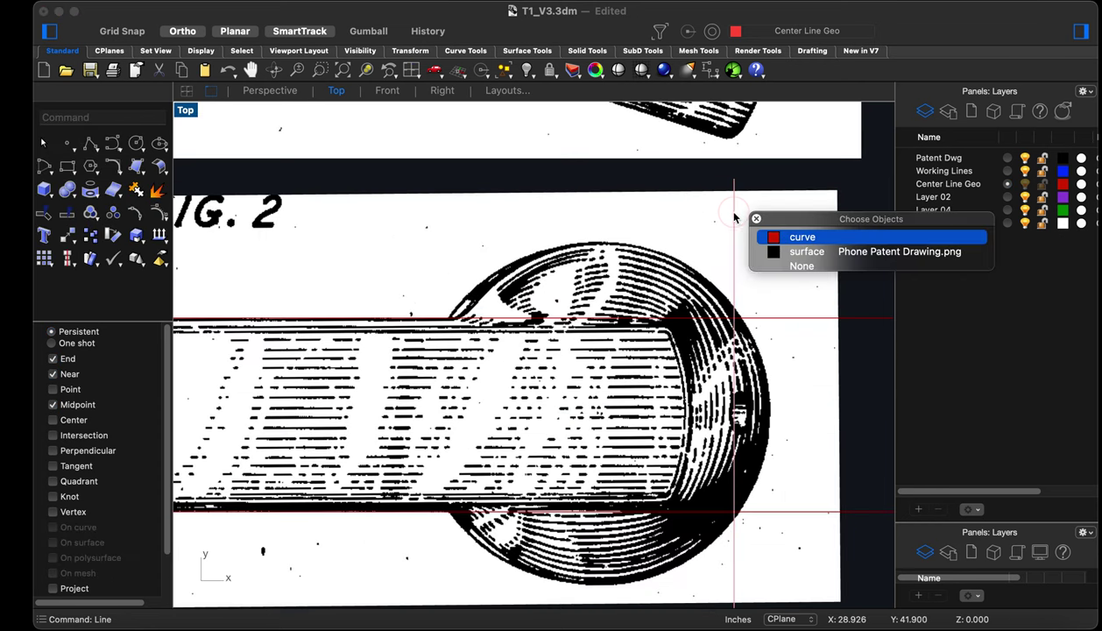
pyautogui.click(780, 236)
pyautogui.scroll(3, 756, 421)
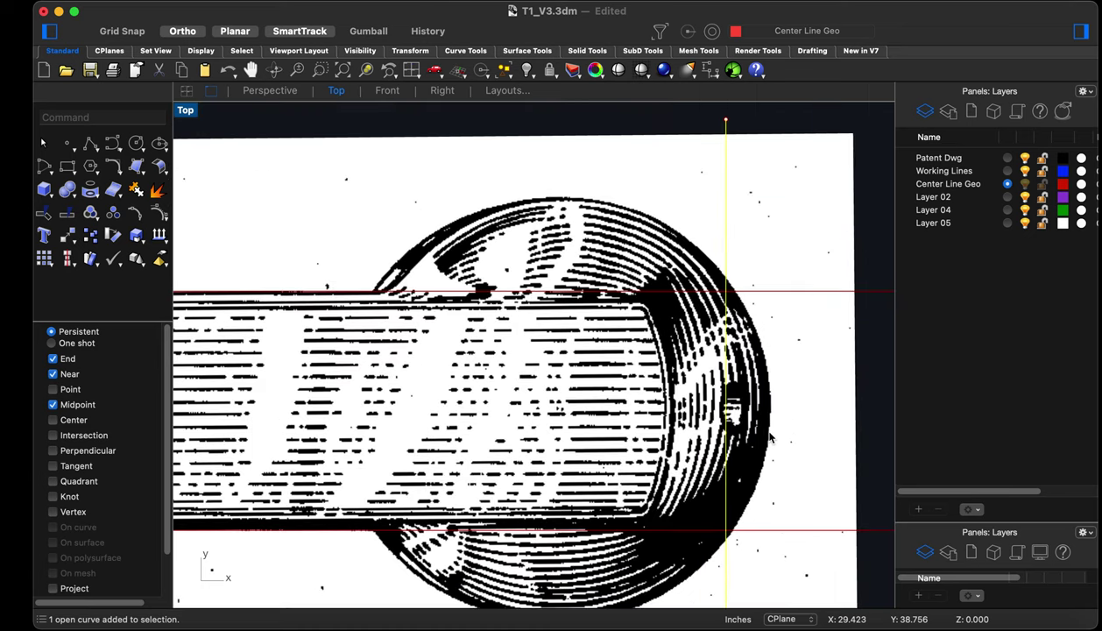
pyautogui.write('m')
pyautogui.press('Return')
pyautogui.click(784, 403)
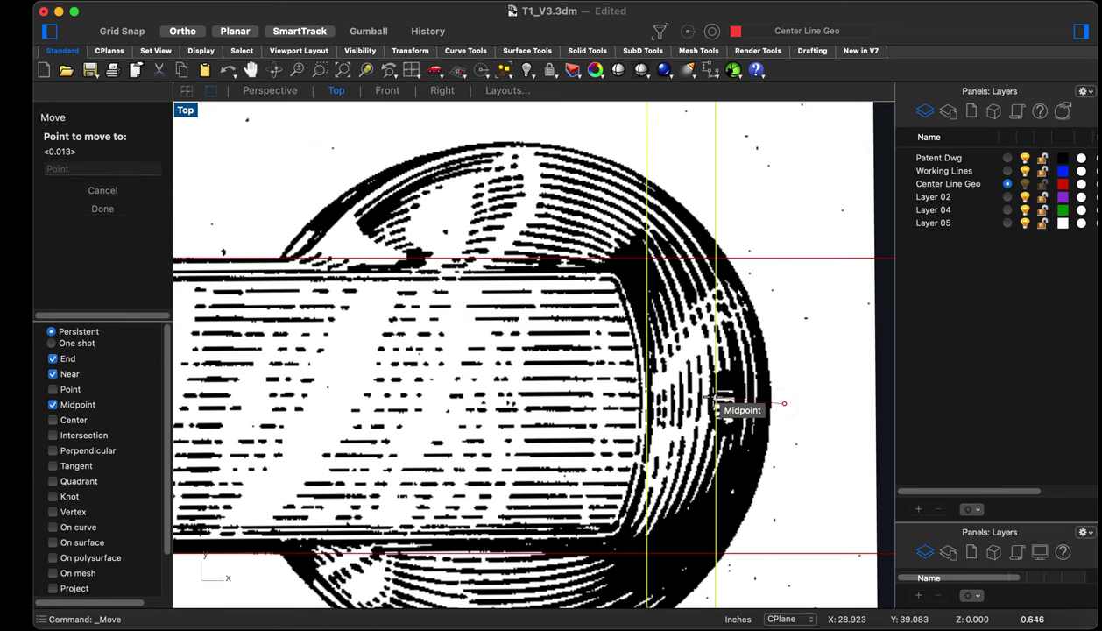
pyautogui.click(716, 401)
# Fine-tune the vertical line's position by about 0.007 inches along the curved right end of the handle, and deselect it
pyautogui.scroll(6, 716, 401)
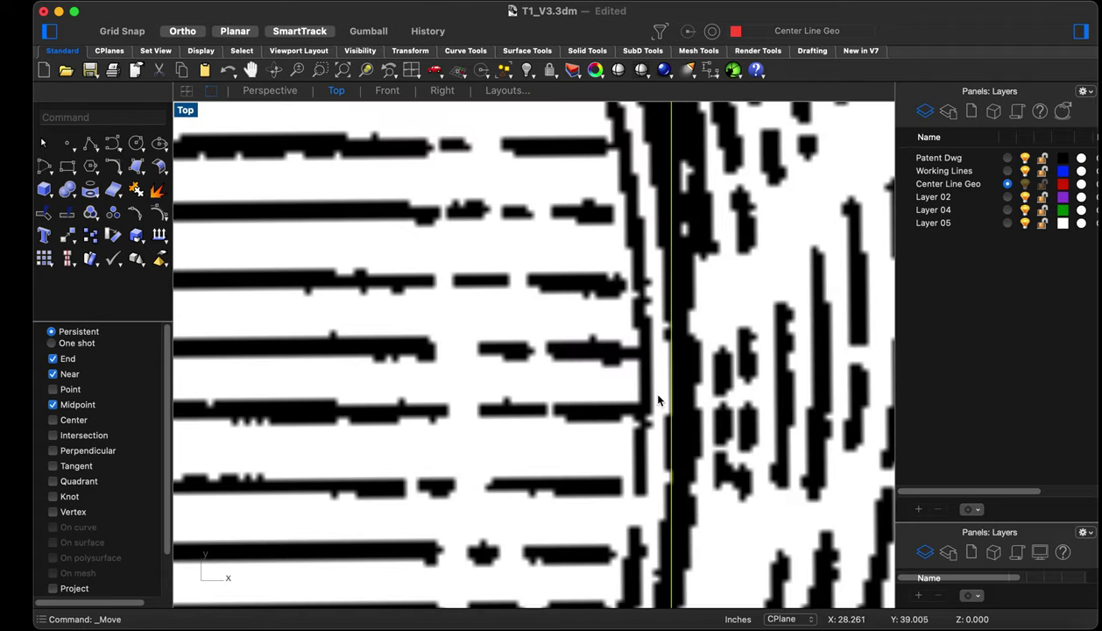
pyautogui.press('Return')
pyautogui.click(622, 391)
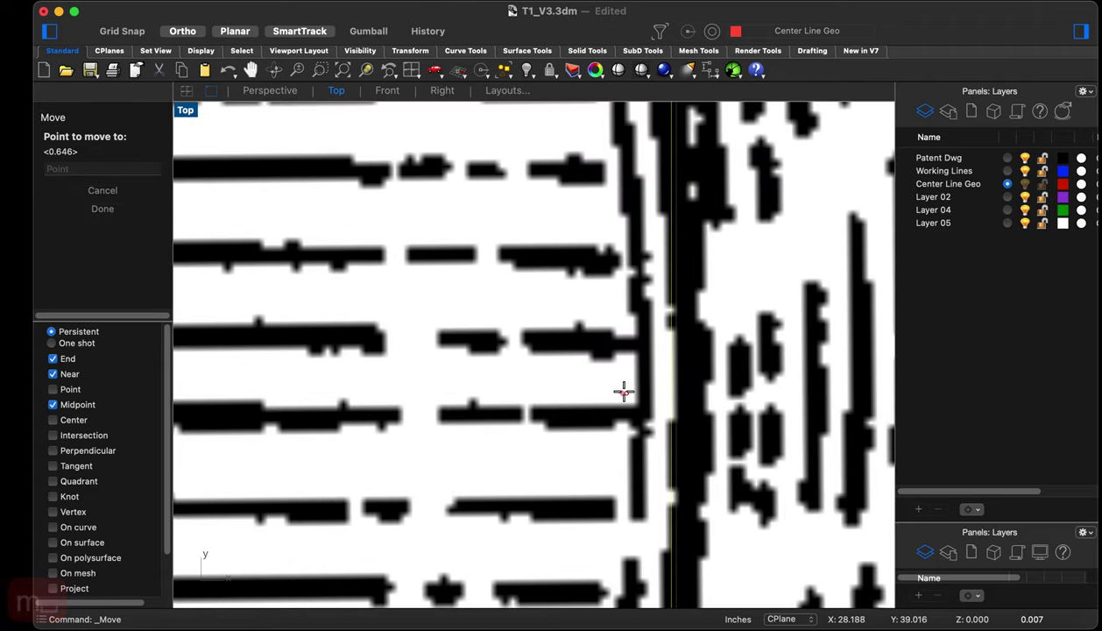
pyautogui.click(623, 390)
pyautogui.scroll(-6, 764, 347)
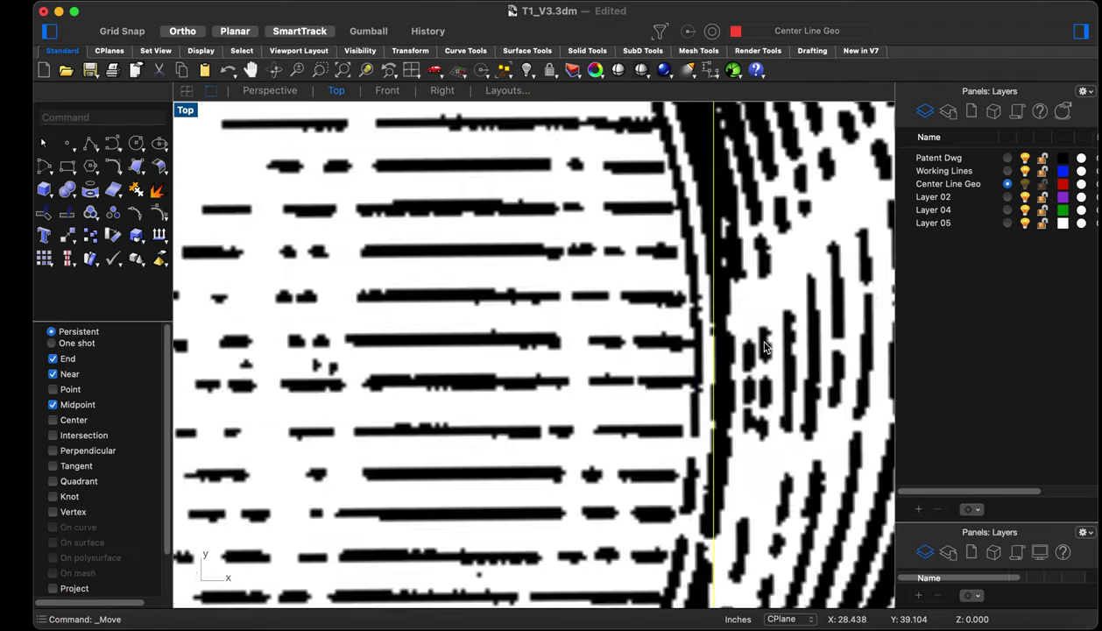
pyautogui.scroll(-4, 765, 347)
pyautogui.click(700, 443)
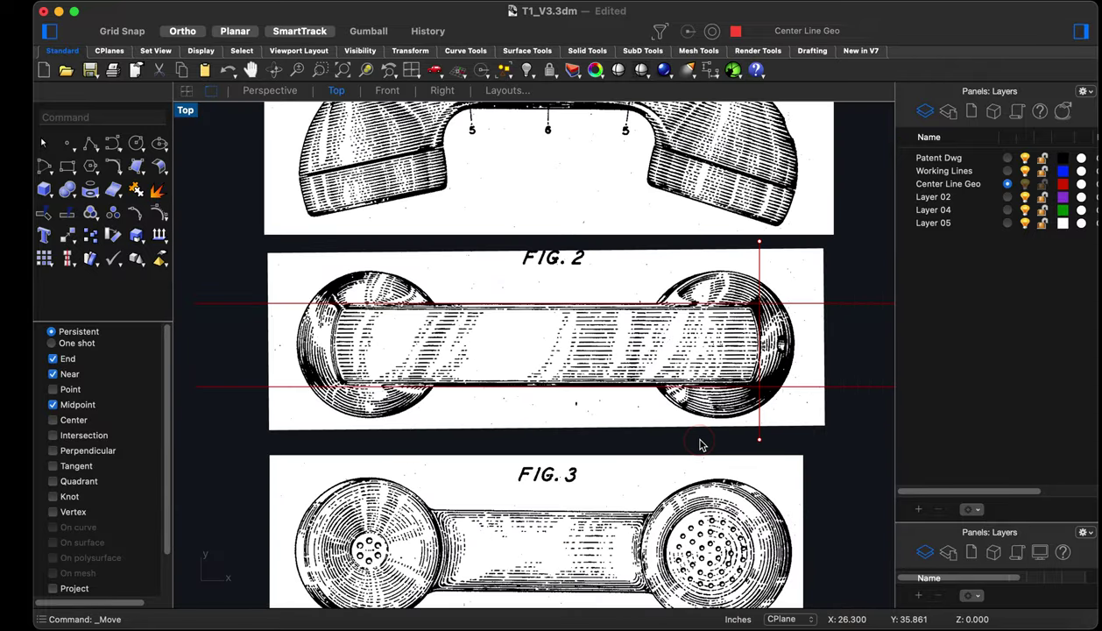
# Copy the vertical line about 14.14 inches straight left to the left end of the handle in Fig. 2
pyautogui.click(759, 440)
pyautogui.write('copy')
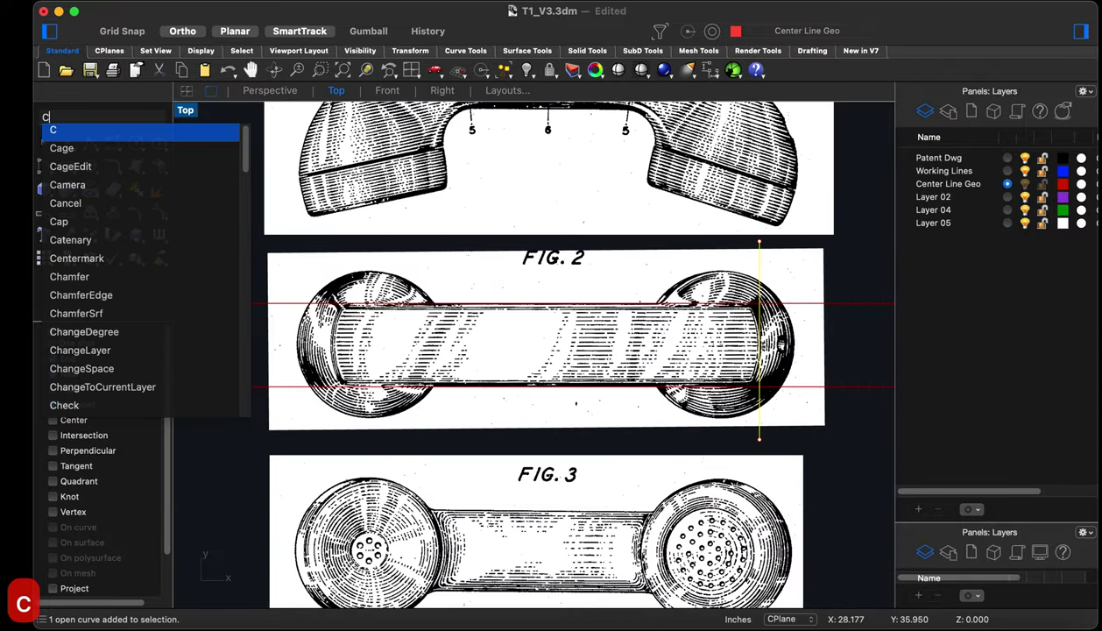
pyautogui.press('Return')
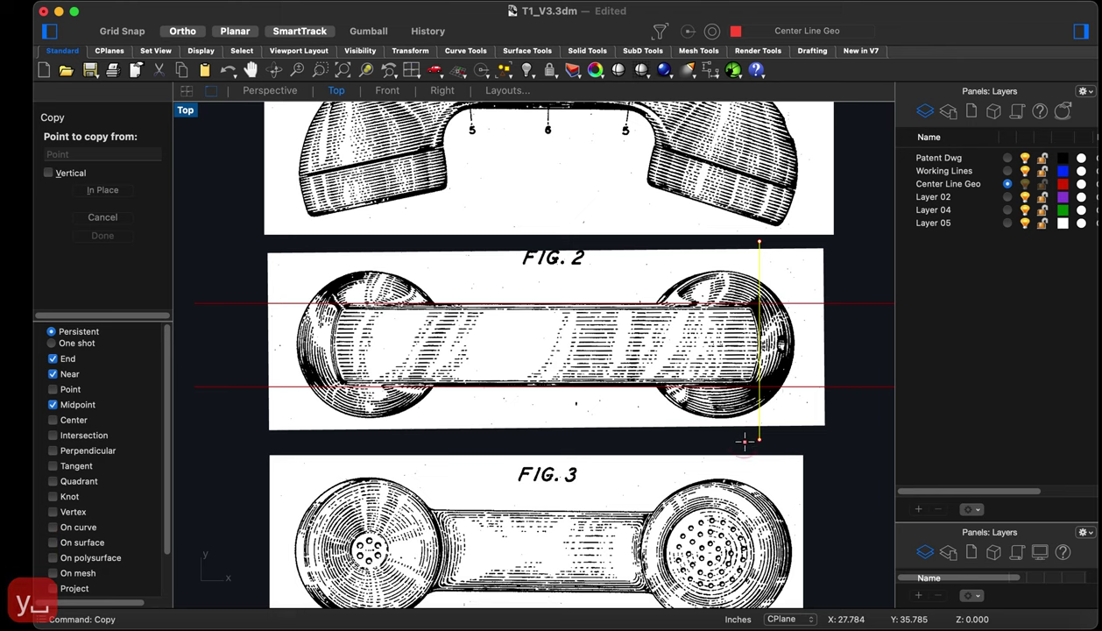
pyautogui.click(753, 441)
pyautogui.scroll(5, 392, 448)
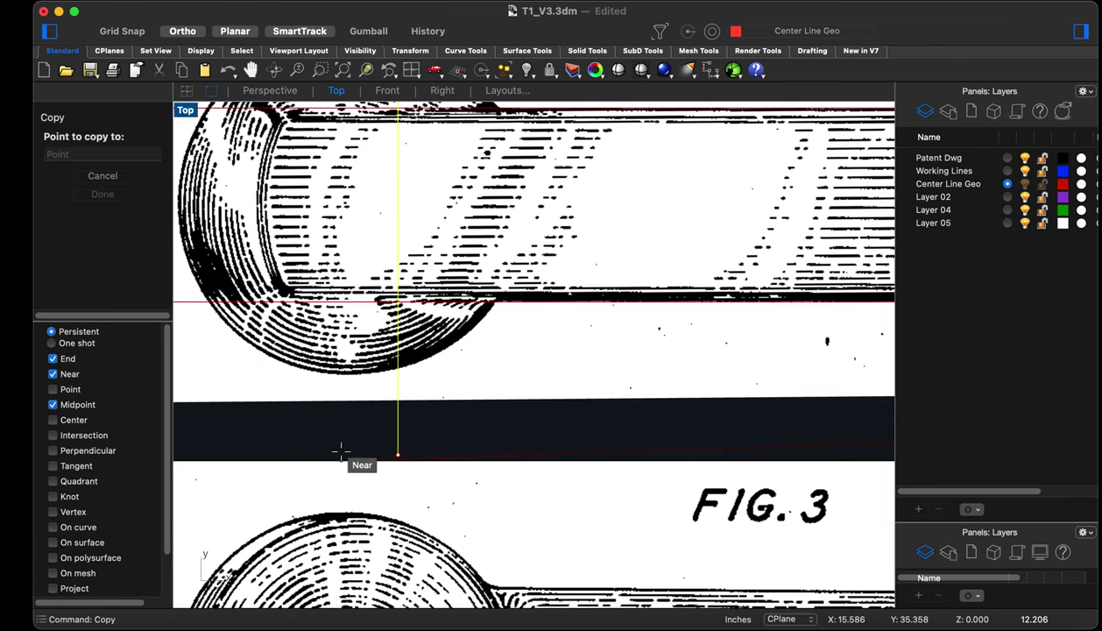
pyautogui.click(227, 430)
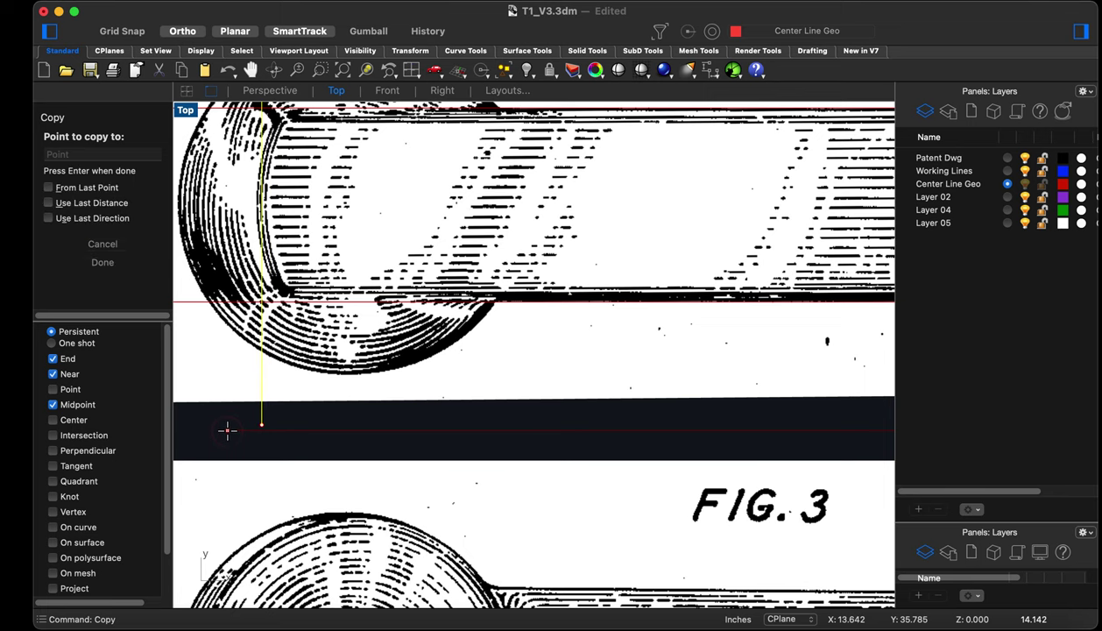
pyautogui.press('Return')
# Examine how the vertical lines align with the handle's ends in Fig. 2, closely inspecting the left end
pyautogui.scroll(-5, 354, 414)
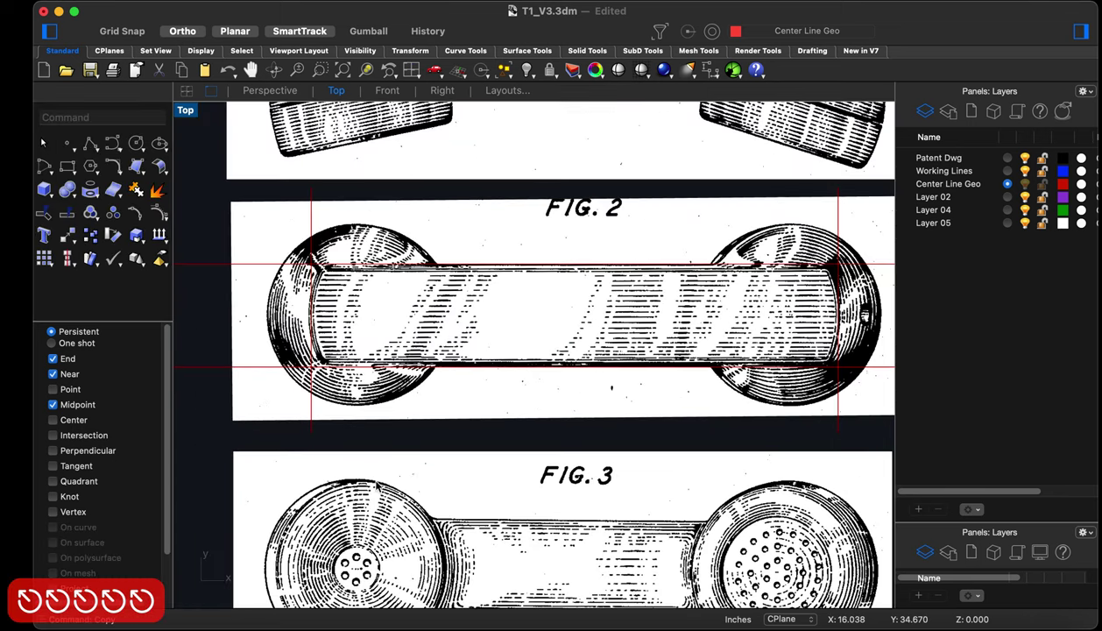
pyautogui.scroll(3, 745, 377)
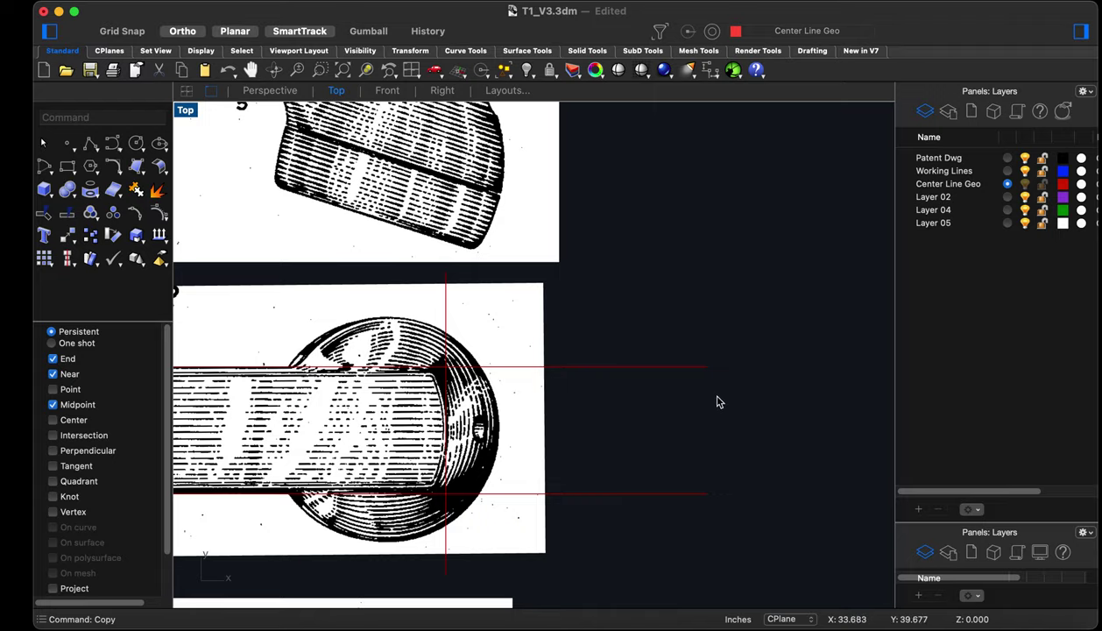
pyautogui.scroll(-3, 696, 404)
pyautogui.scroll(10, 230, 424)
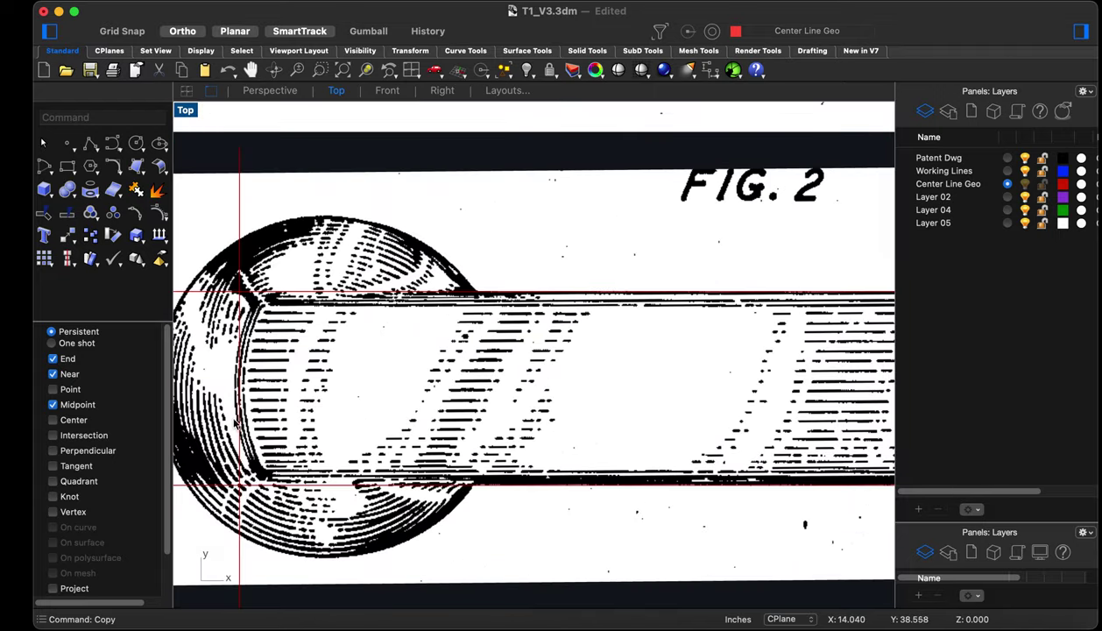
pyautogui.scroll(-4, 325, 457)
pyautogui.scroll(6, 308, 373)
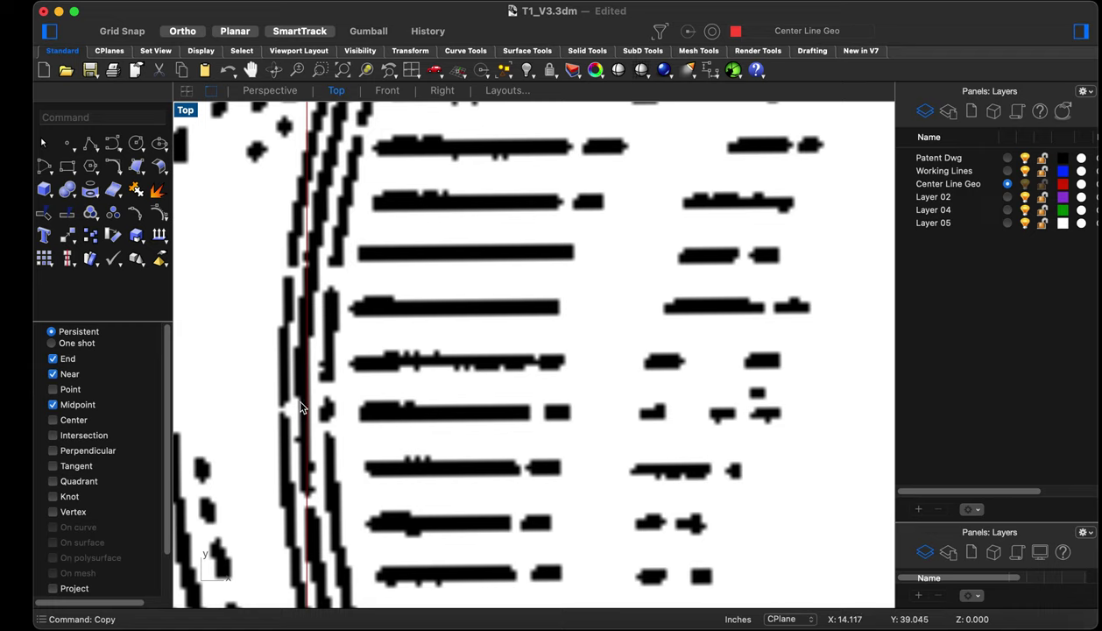
pyautogui.scroll(3, 287, 407)
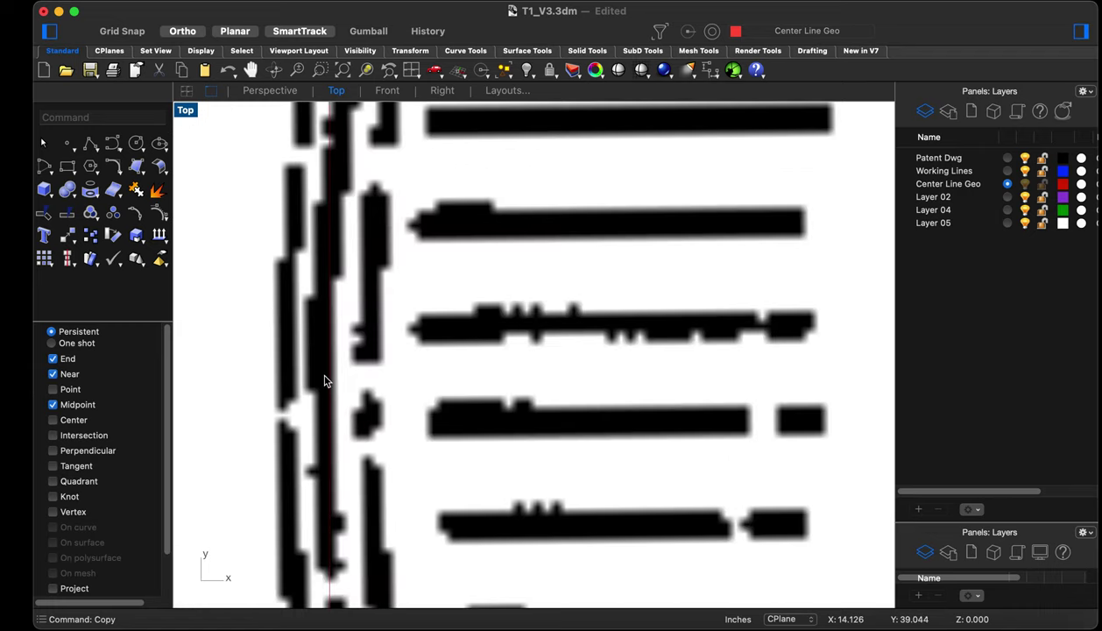
# Move the left vertical line a few thousandths of an inch left along the handle's left end in Fig. 2, and deselect it
pyautogui.click(329, 375)
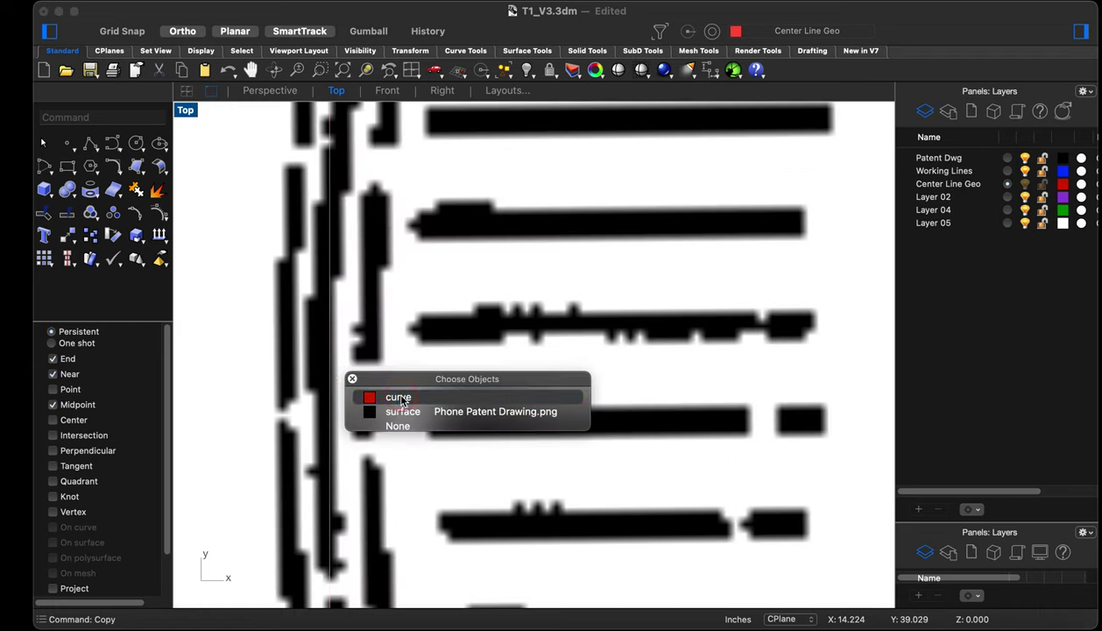
pyautogui.click(398, 397)
pyautogui.scroll(3, 256, 315)
pyautogui.click(256, 313)
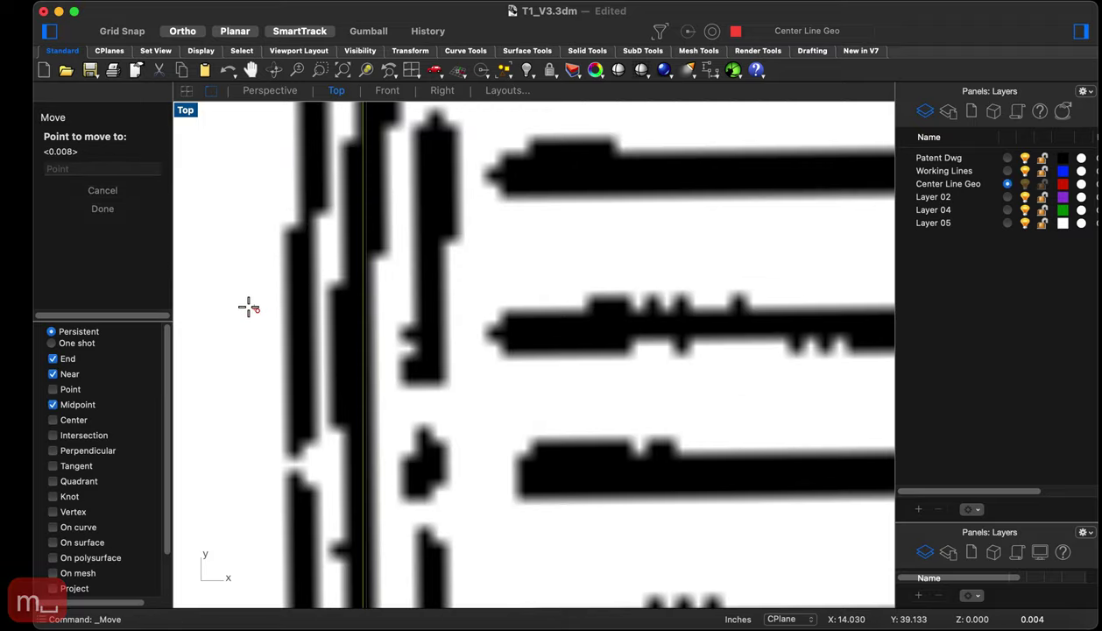
pyautogui.click(244, 306)
pyautogui.scroll(-3, 279, 359)
pyautogui.scroll(-5, 278, 359)
pyautogui.click(392, 476)
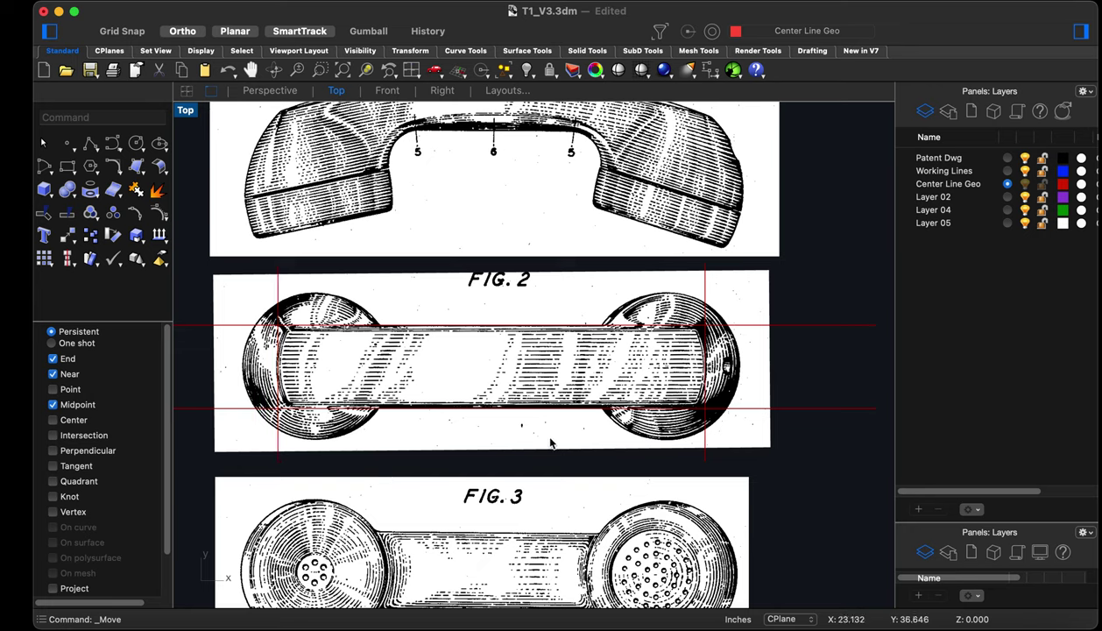
# With Intersection snapping on and the Patent Dwg layer hidden, draw a diagonal line from the lower-left to the upper-right crossing of the red lines
pyautogui.write('line')
pyautogui.press('Return')
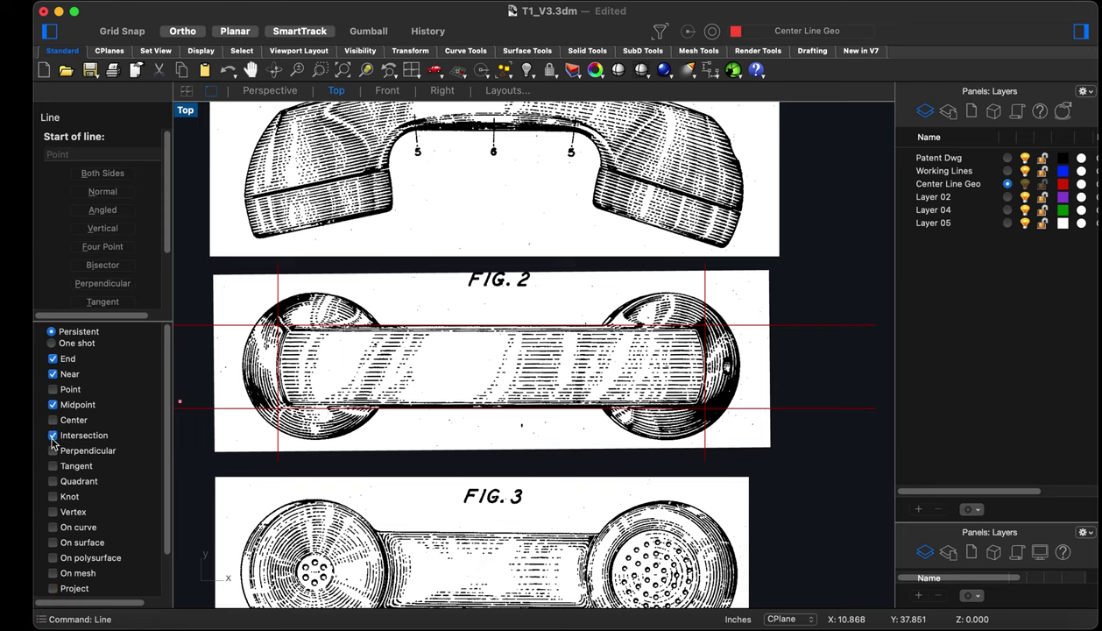
pyautogui.scroll(4, 237, 433)
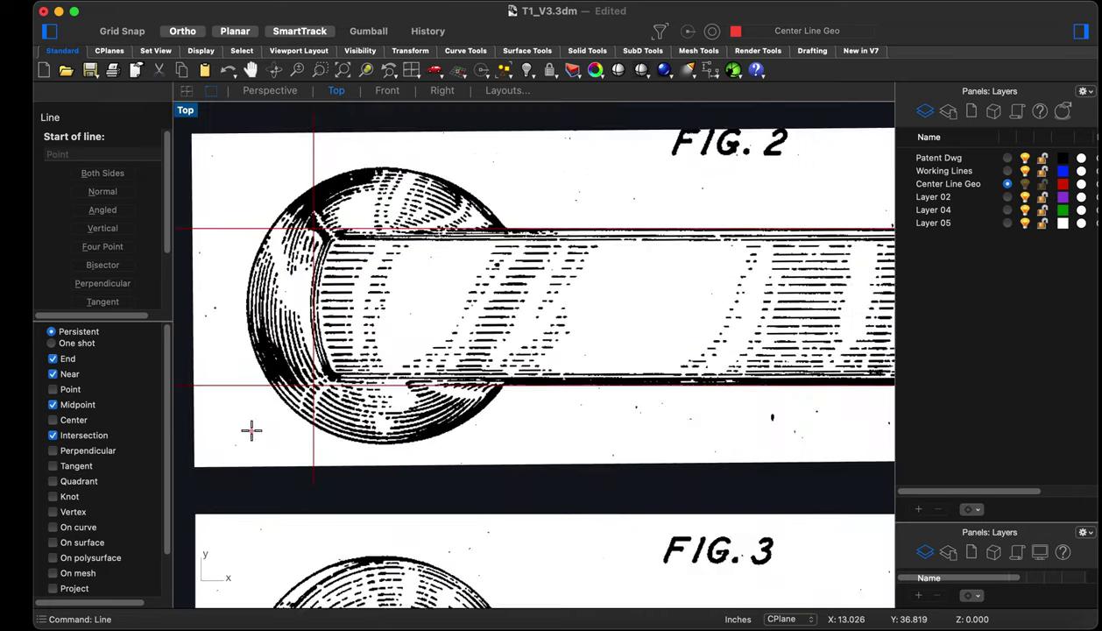
pyautogui.click(1025, 158)
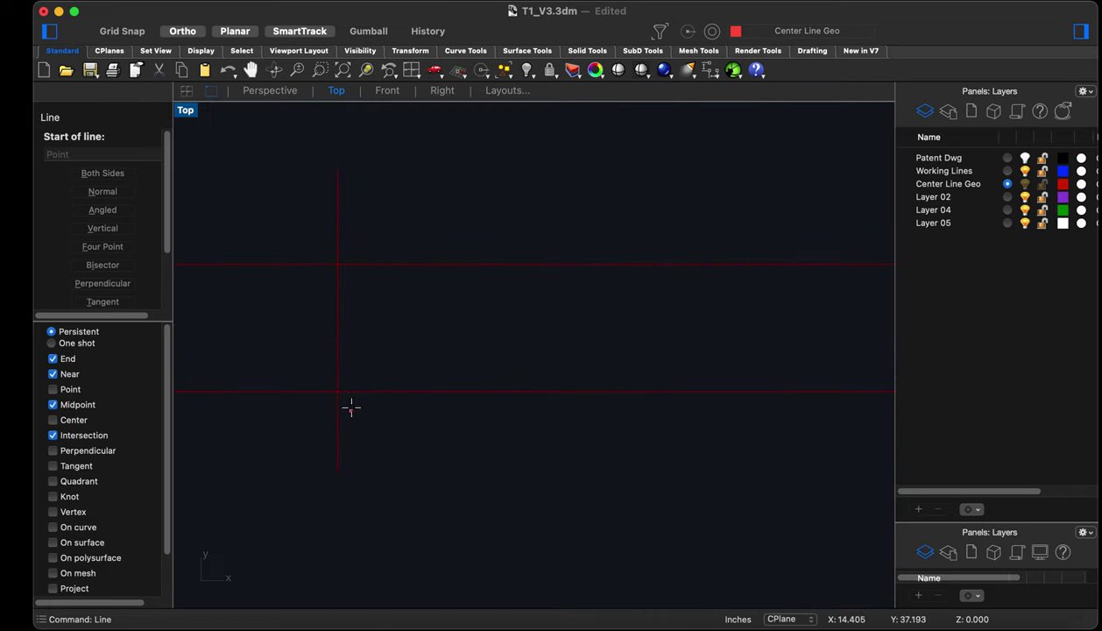
pyautogui.click(338, 392)
pyautogui.scroll(-3, 278, 418)
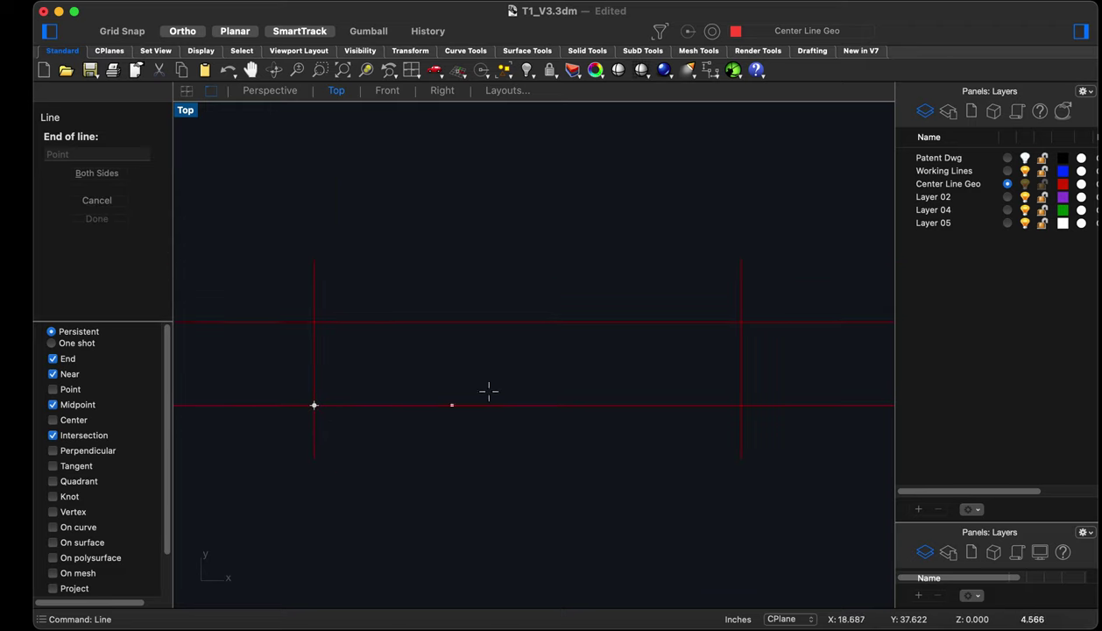
pyautogui.click(741, 323)
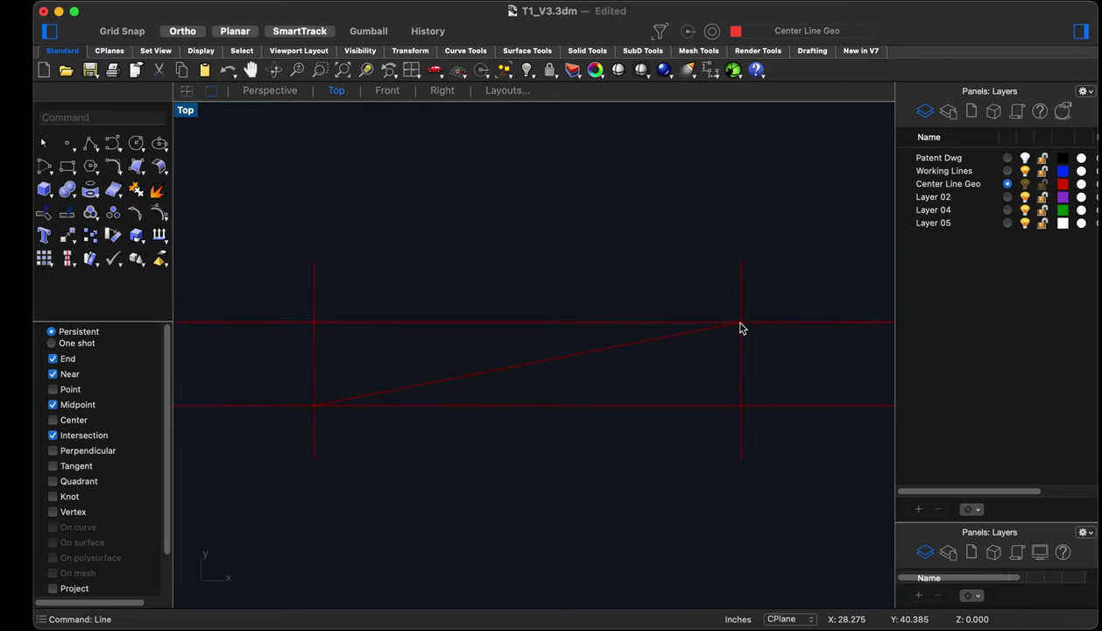
# Draw a horizontal center line extending about 9.04 inches to both sides of the diagonal's midpoint
pyautogui.scroll(-3, 517, 382)
pyautogui.scroll(1, 536, 394)
pyautogui.press('Return')
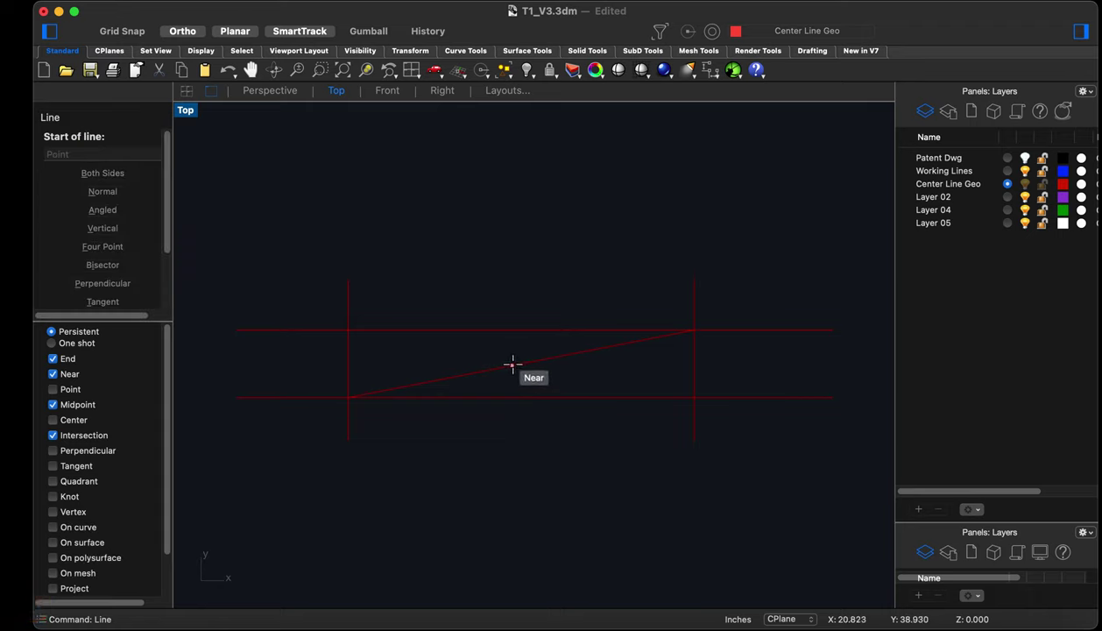
pyautogui.click(520, 362)
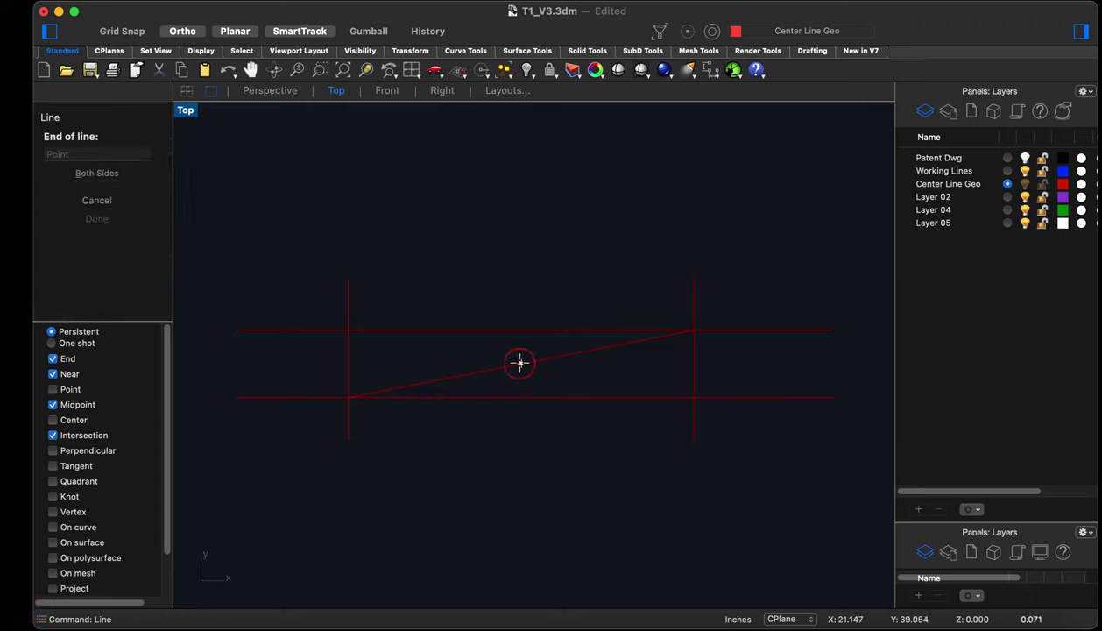
pyautogui.click(300, 363)
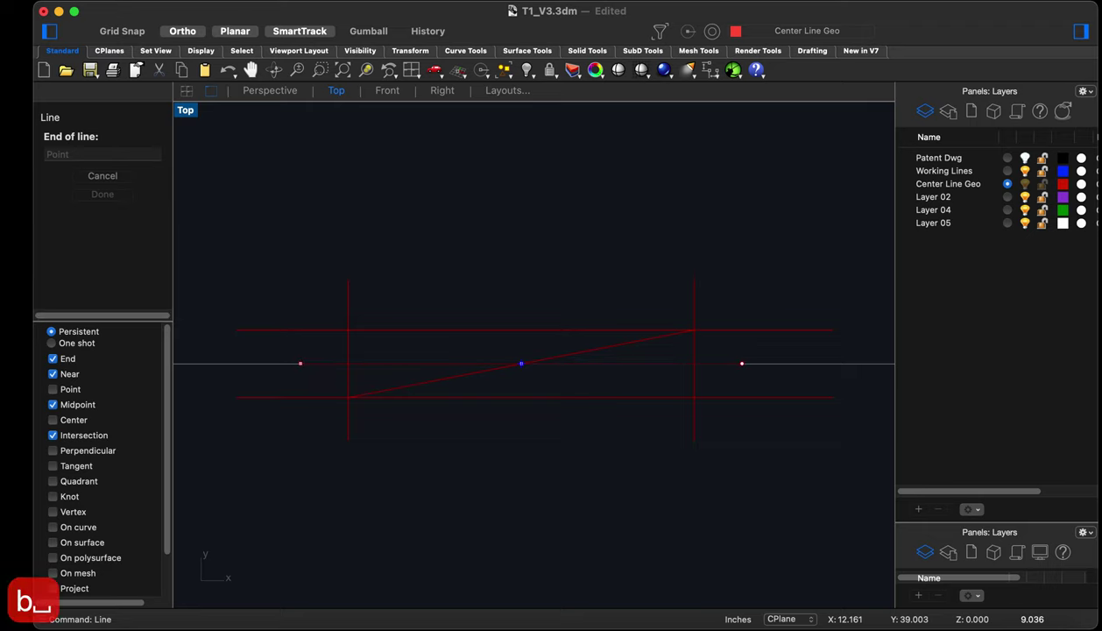
# Draw a vertical center line about 3 inches up and down from the diagonal's midpoint, and check it against Fig. 2 of the Patent Dwg layer
pyautogui.write('Line')
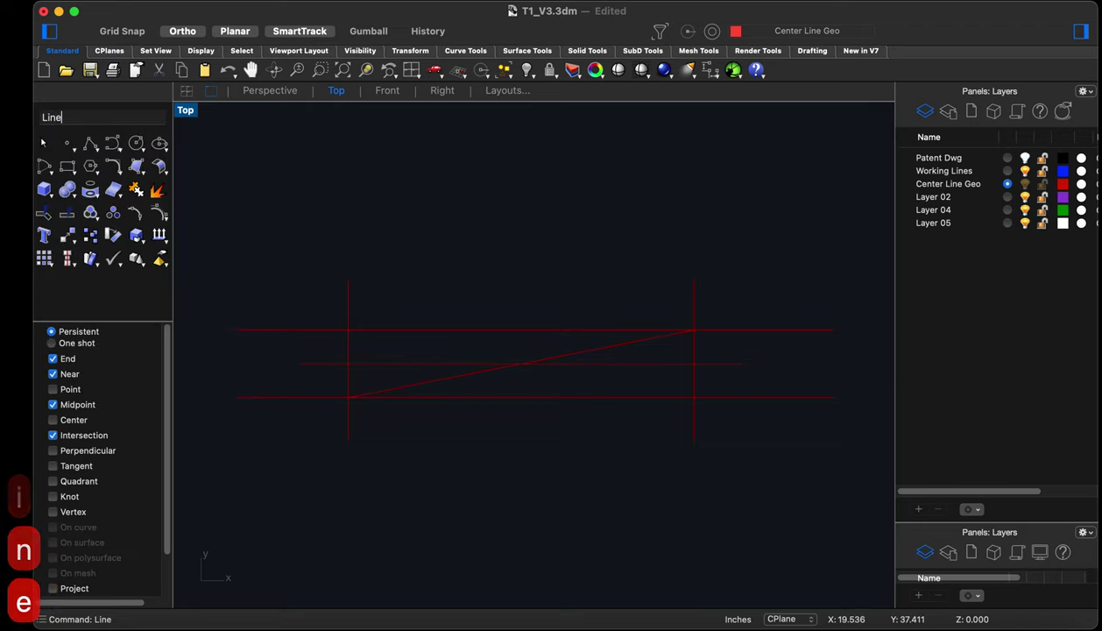
pyautogui.press('Return')
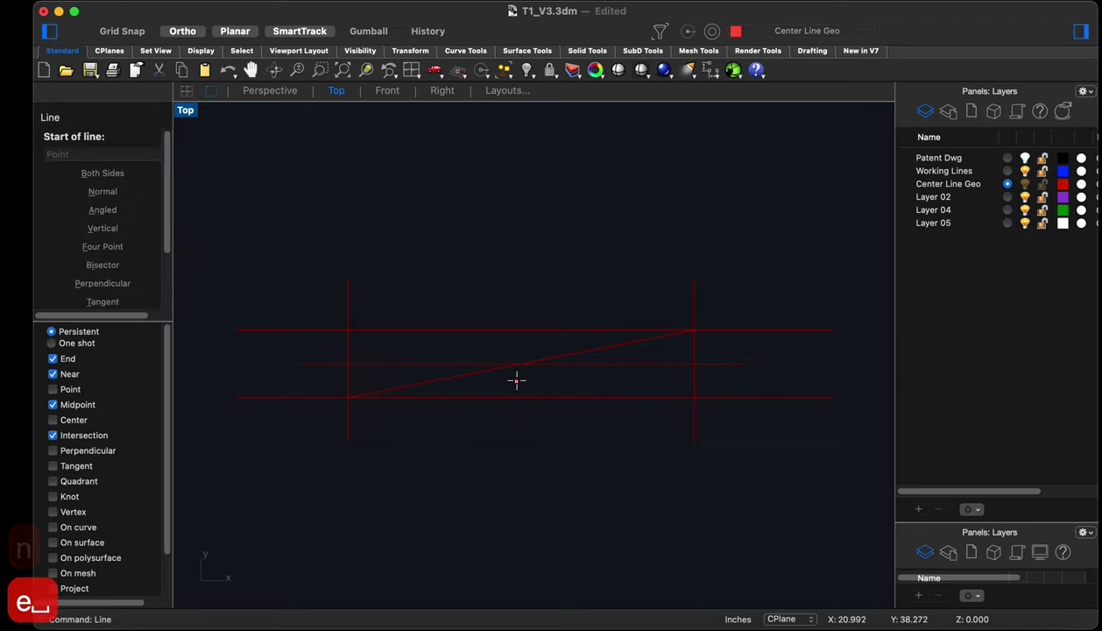
pyautogui.click(521, 363)
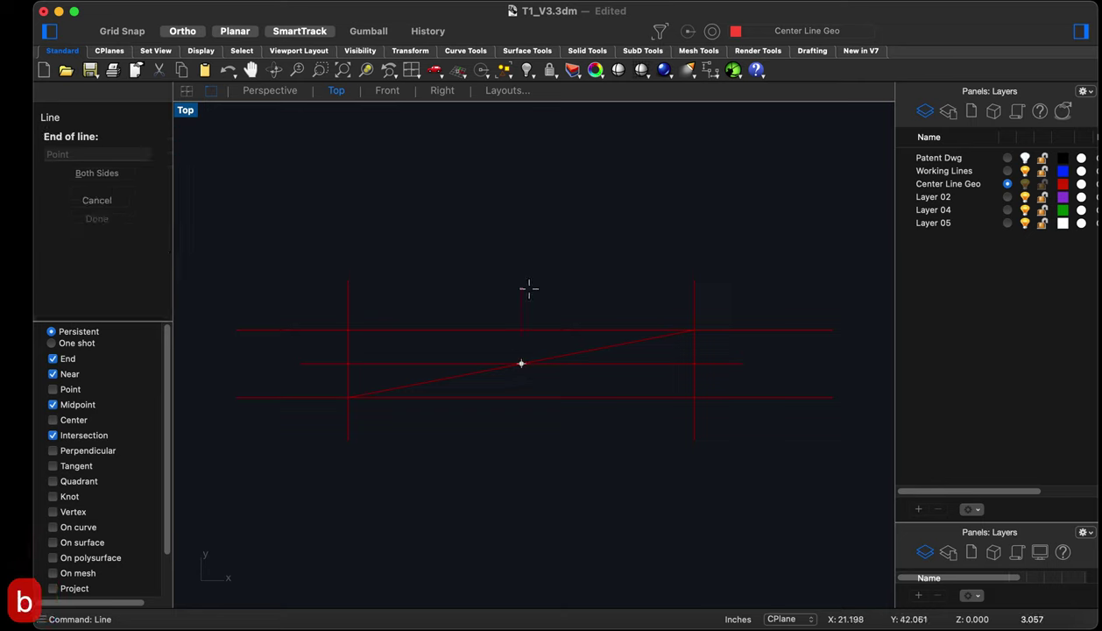
pyautogui.click(527, 285)
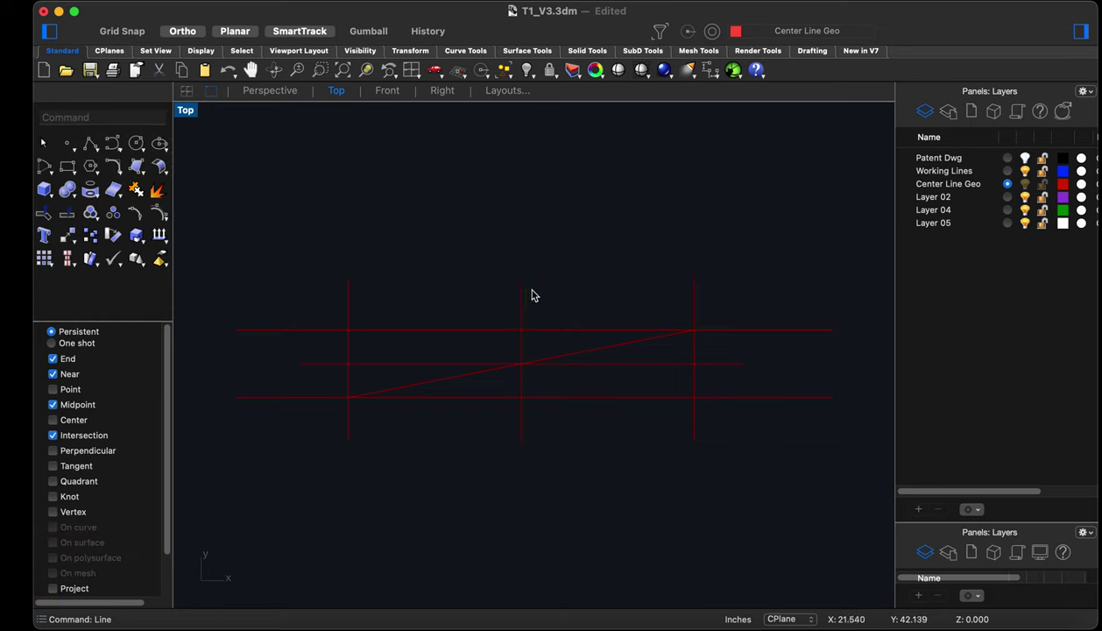
pyautogui.click(1025, 159)
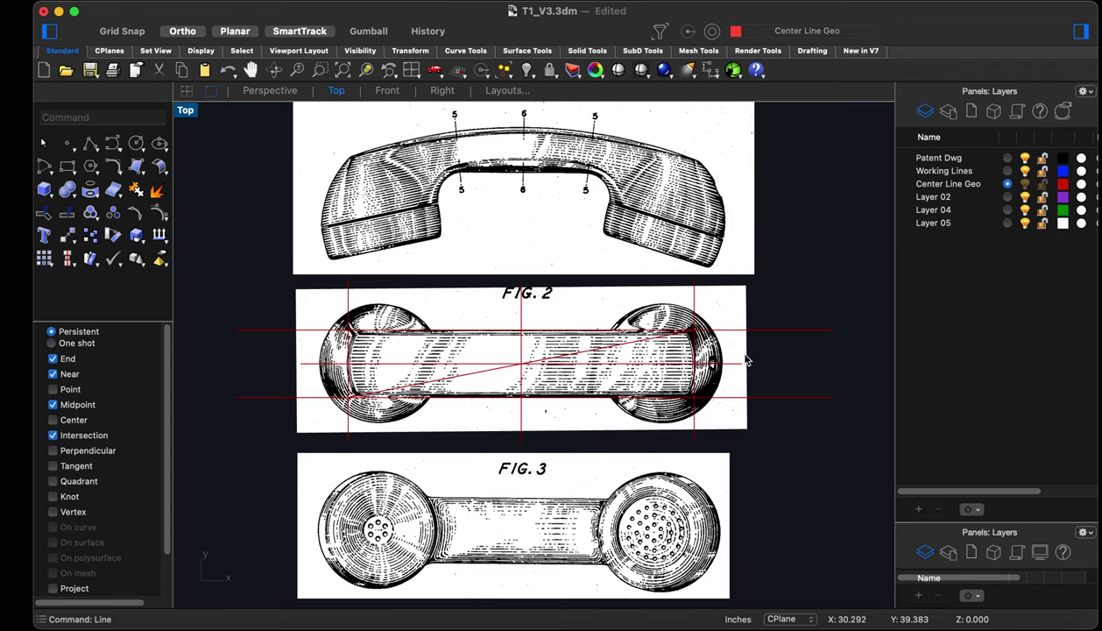
pyautogui.click(1025, 159)
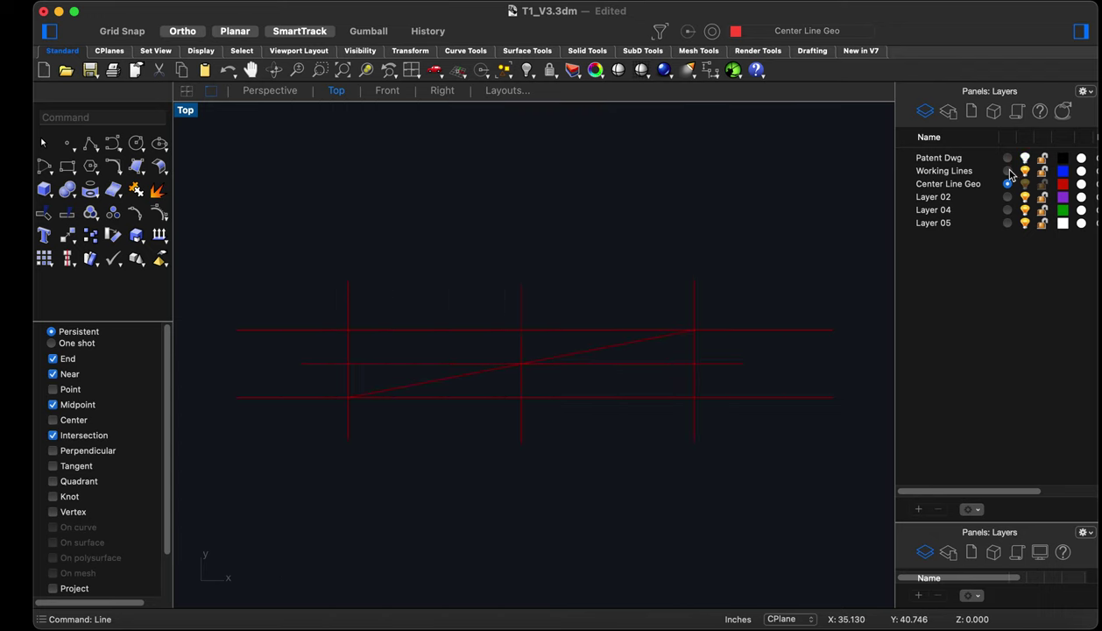
# Try to delete the lower horizontal line with the middle and right vertical lines, and undo the deletion
pyautogui.moveTo(752, 461); pyautogui.dragTo(468, 400)
pyautogui.press('Delete')
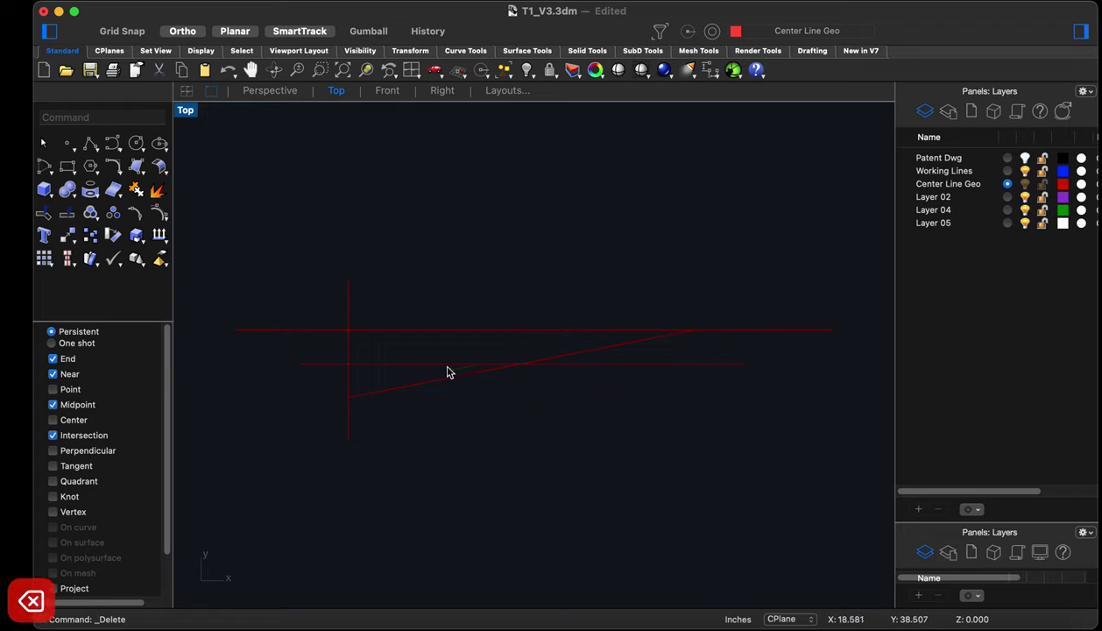
pyautogui.moveTo(368, 347); pyautogui.dragTo(301, 320)
pyautogui.click(486, 474)
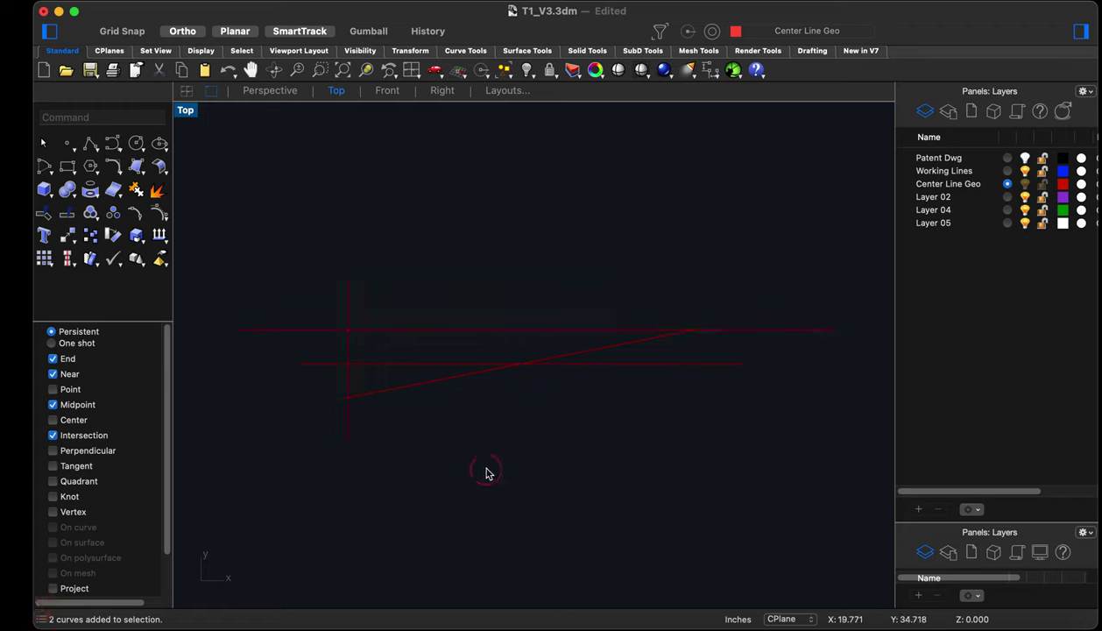
pyautogui.press('super+z')
pyautogui.click(545, 476)
# Delete the outer horizontal and vertical lines and the diagonal, keeping the two center lines, and show the Patent Dwg layer
pyautogui.moveTo(765, 478); pyautogui.dragTo(686, 397)
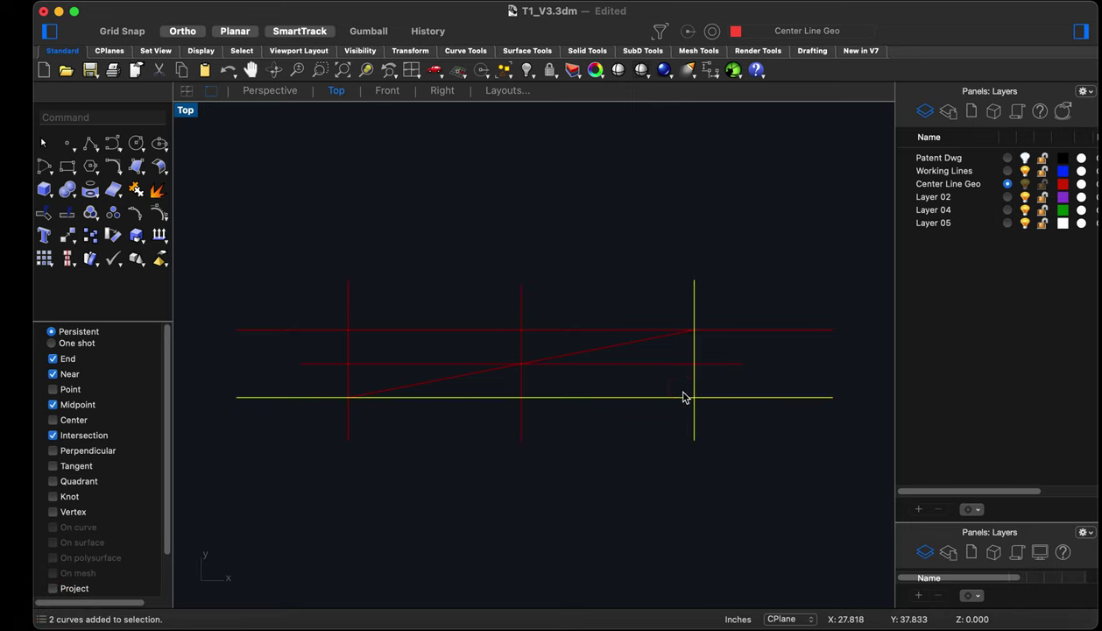
pyautogui.press('BackSpace')
pyautogui.click(722, 332)
pyautogui.press('BackSpace')
pyautogui.click(649, 342)
pyautogui.press('BackSpace')
pyautogui.click(348, 328)
pyautogui.press('BackSpace')
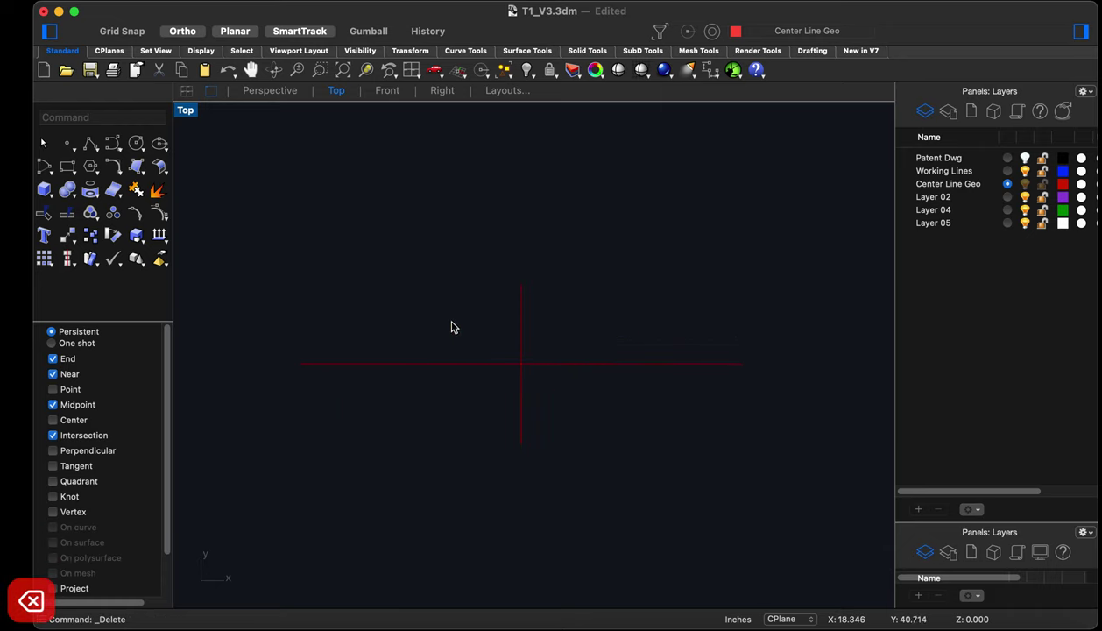
pyautogui.click(1024, 160)
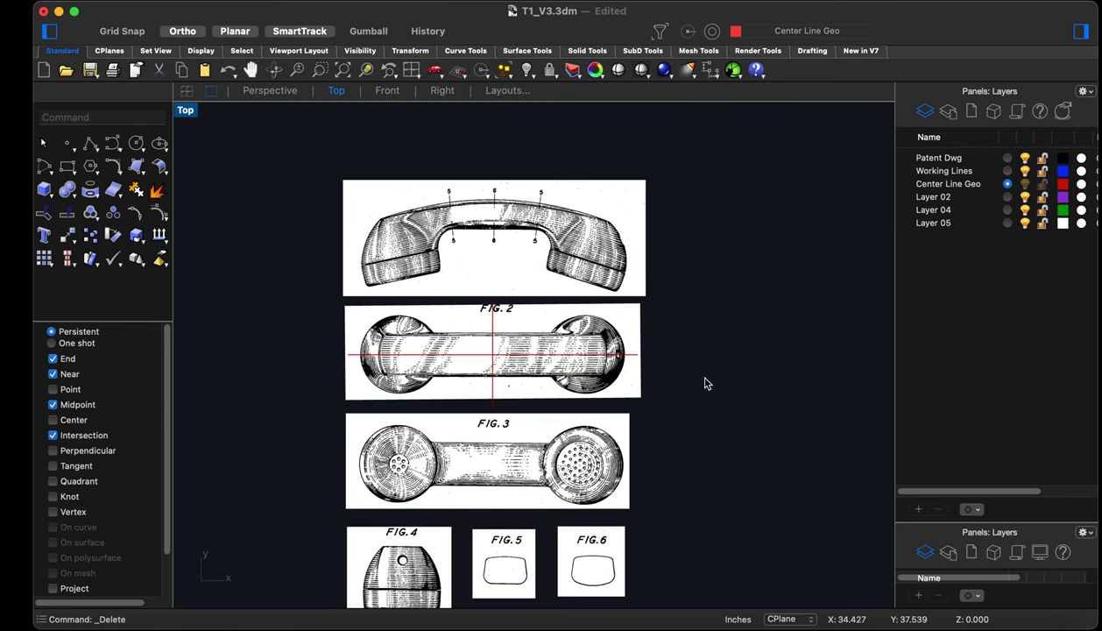
# Move Fig. 2 together with its two center lines from their intersection to the origin (0)
pyautogui.moveTo(710, 382); pyautogui.dragTo(303, 339)
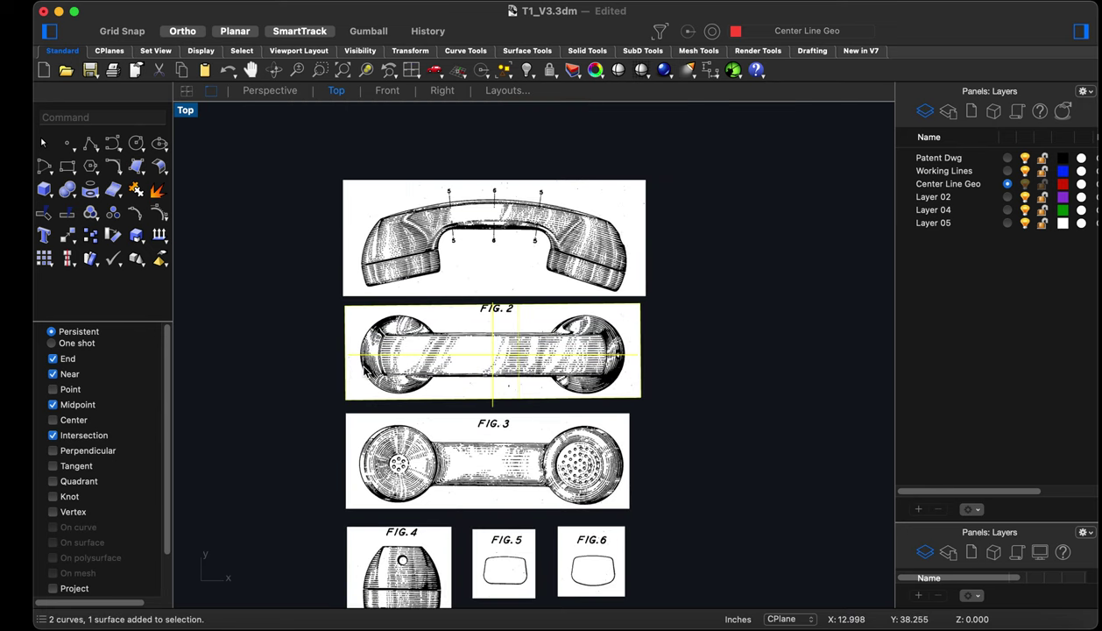
pyautogui.scroll(3, 368, 371)
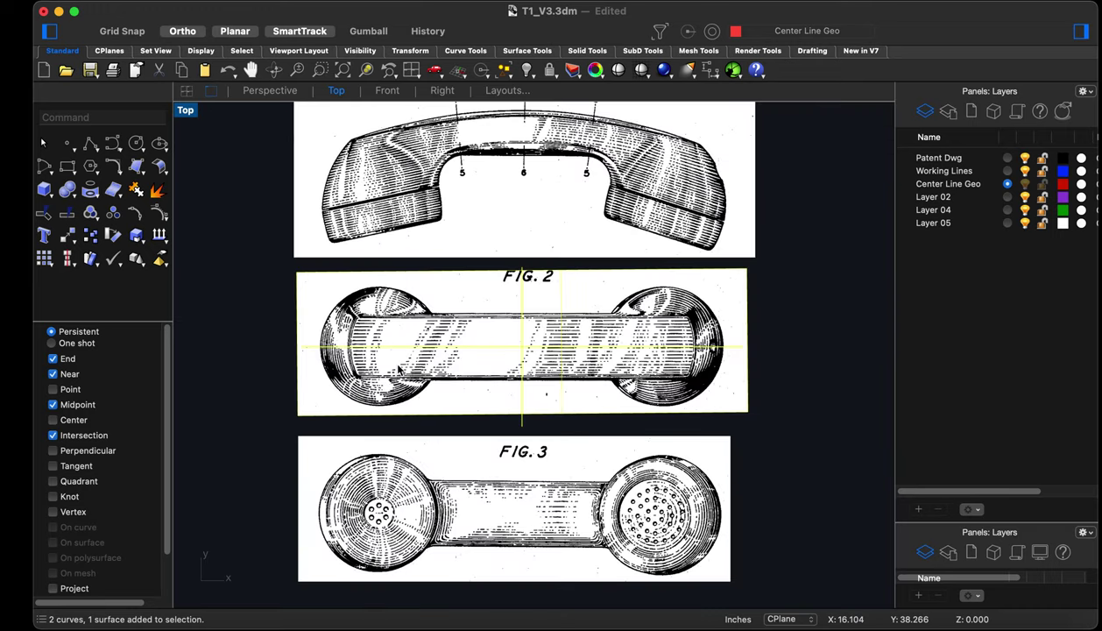
pyautogui.write('m')
pyautogui.press('Return')
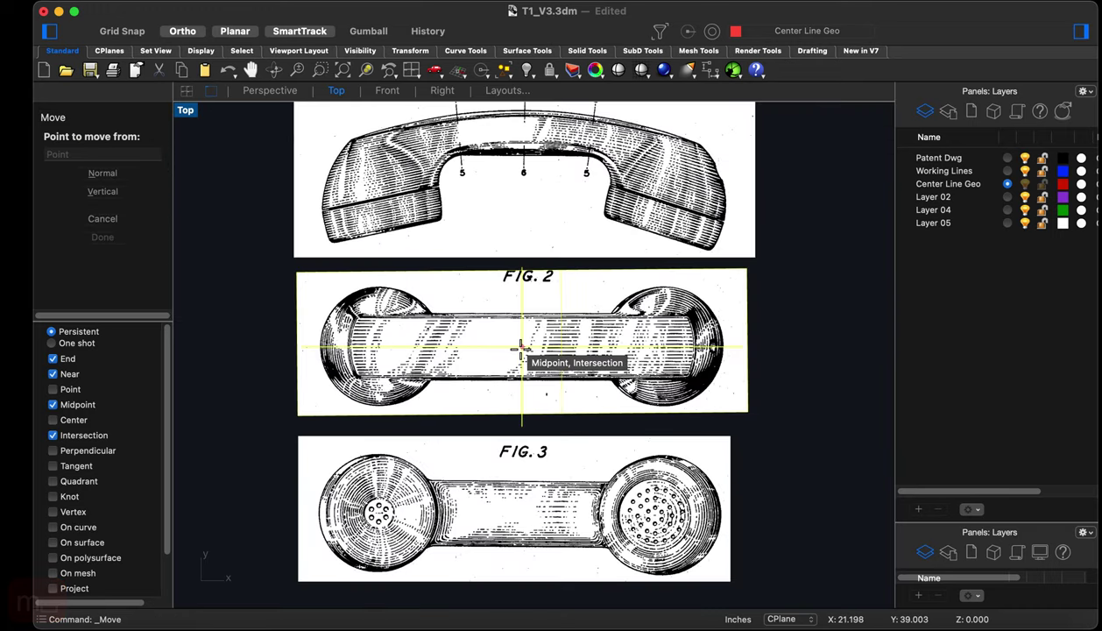
pyautogui.click(523, 347)
pyautogui.scroll(-5, 528, 335)
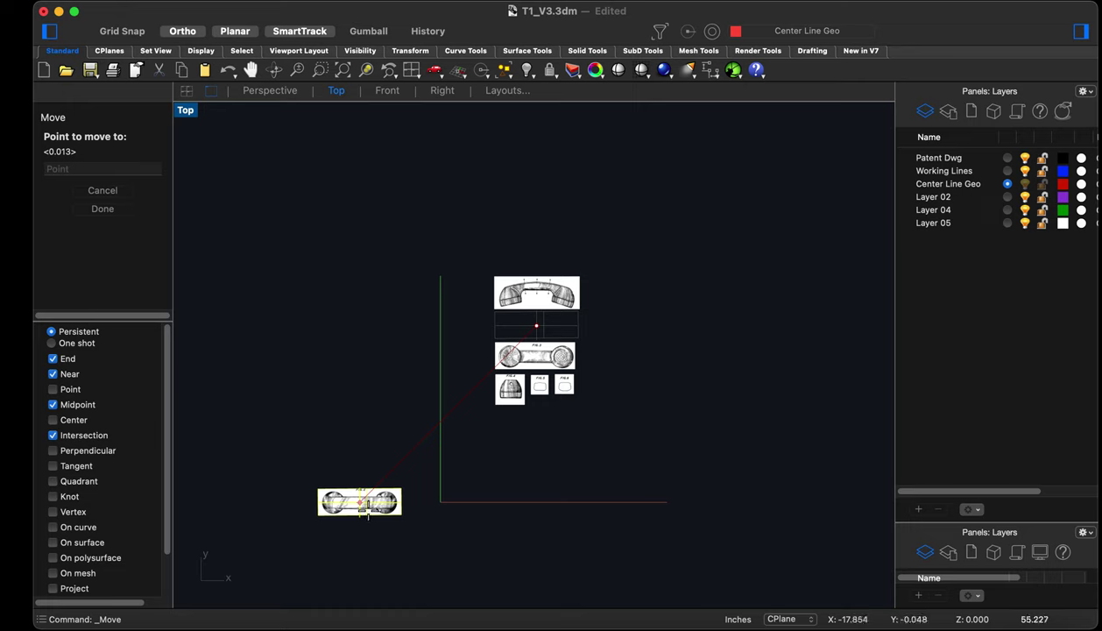
pyautogui.write('0')
pyautogui.press('Return')
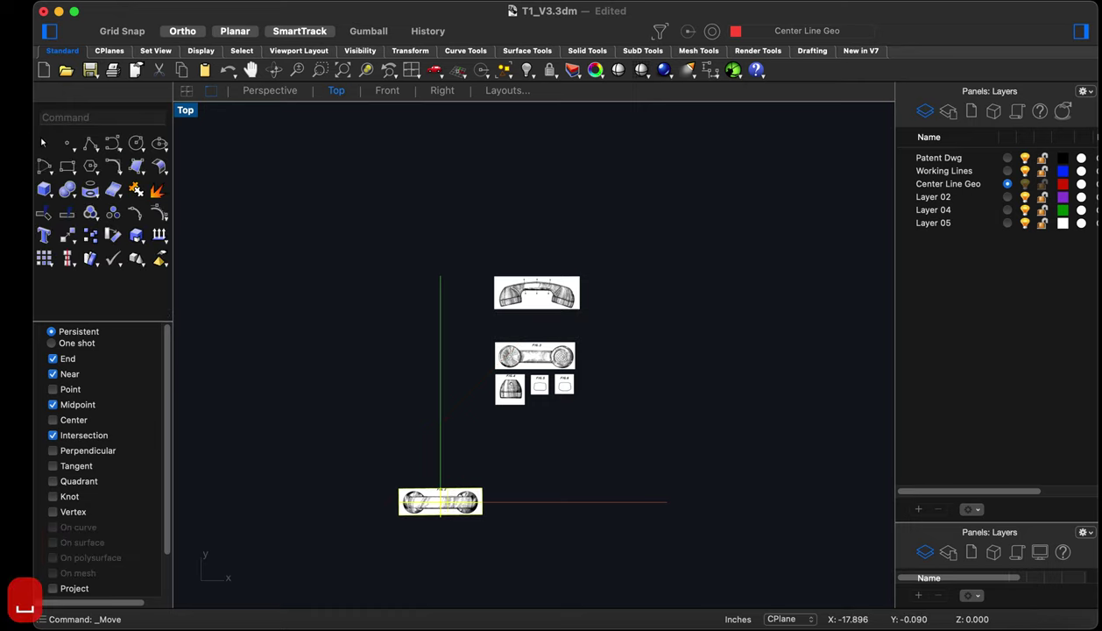
# Examine Fig. 2's placement at the origin and the handset side view in the uppermost patent figure
pyautogui.scroll(5, 409, 520)
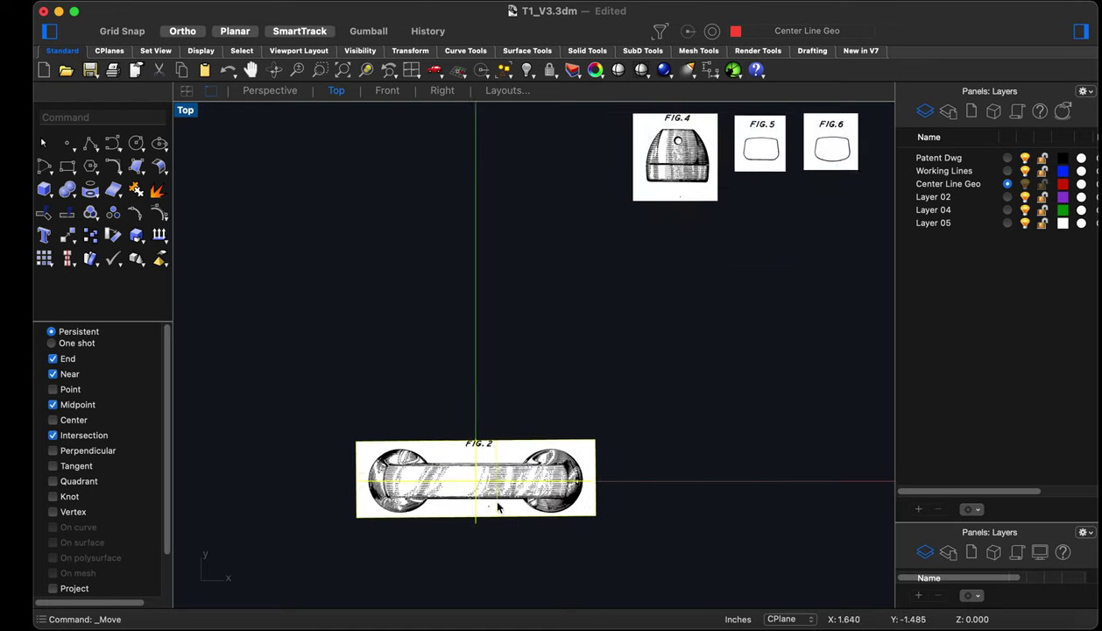
pyautogui.scroll(2, 497, 507)
pyautogui.scroll(-6, 514, 582)
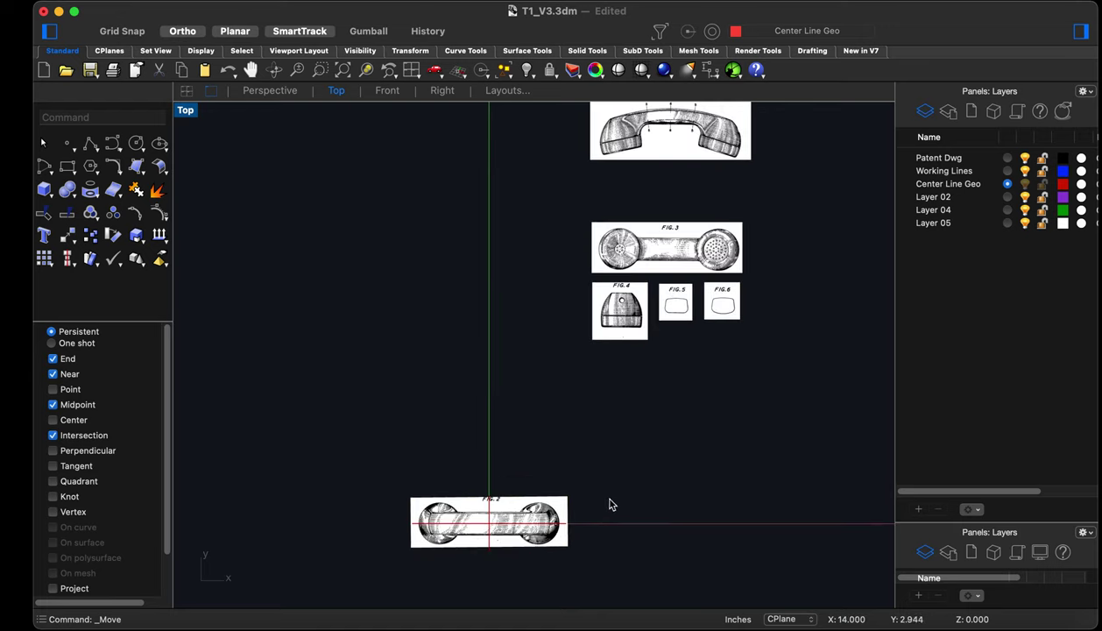
pyautogui.scroll(3, 562, 453)
pyautogui.scroll(-3, 464, 430)
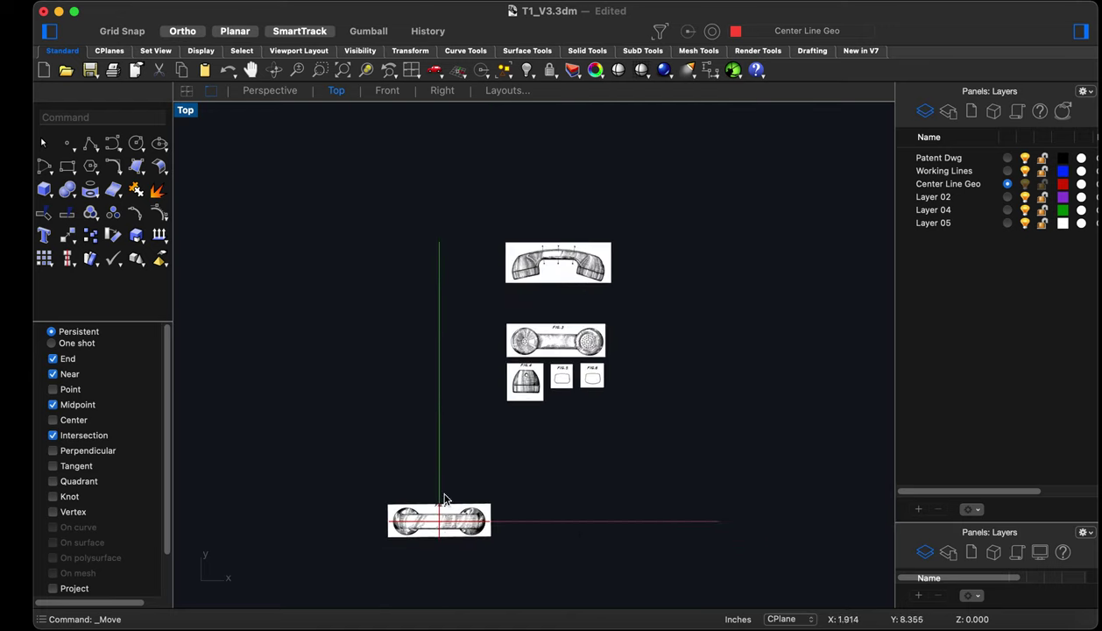
pyautogui.scroll(4, 515, 462)
pyautogui.scroll(-3, 458, 540)
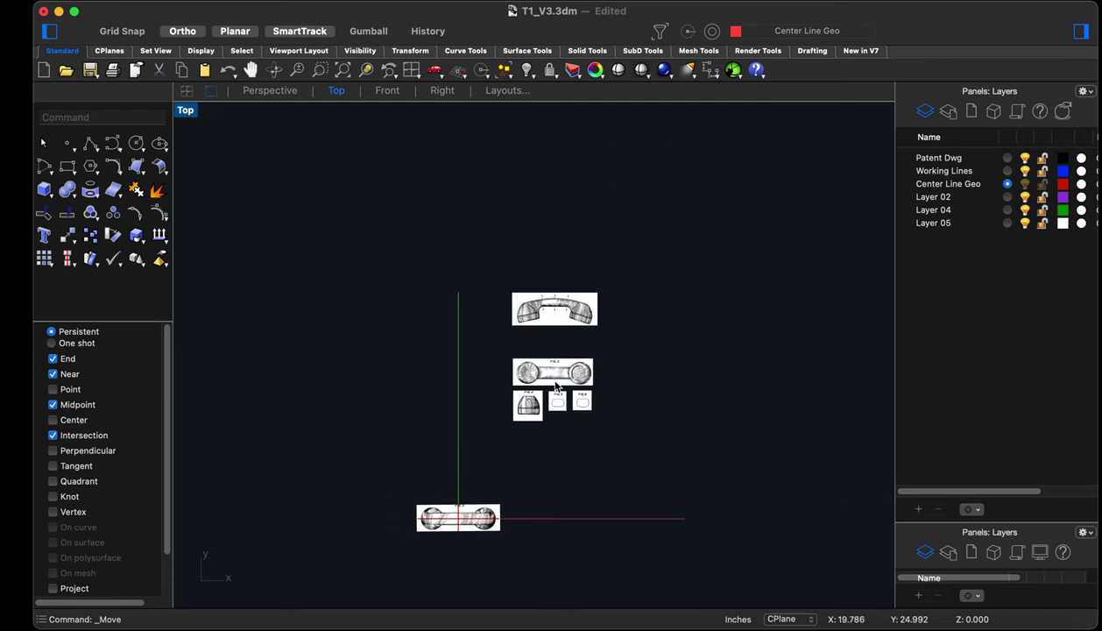
pyautogui.scroll(4, 566, 298)
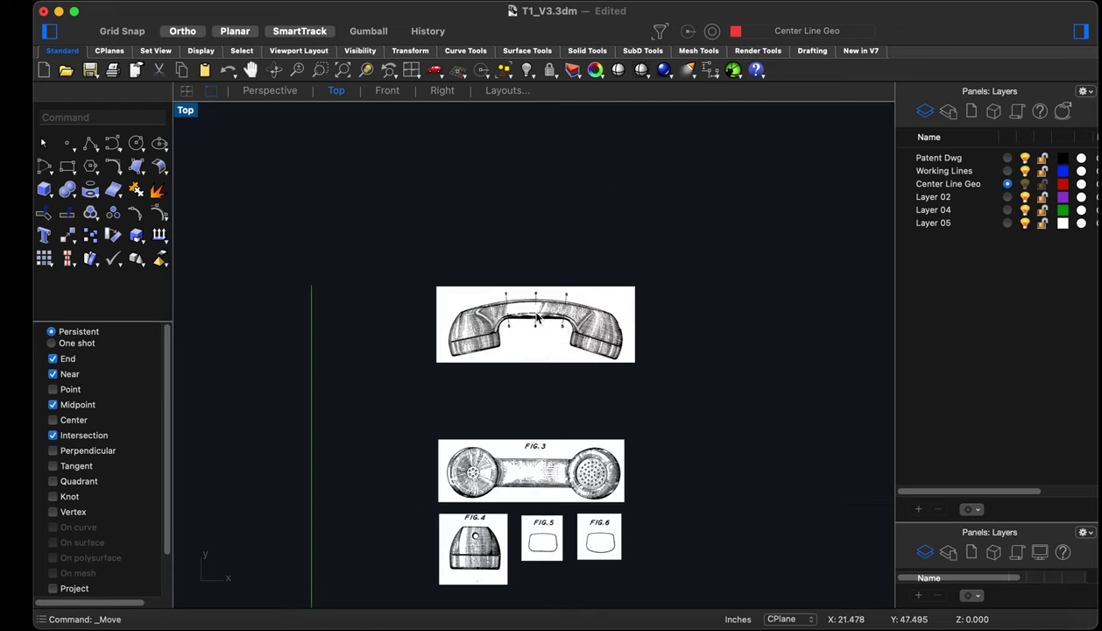
pyautogui.scroll(-3, 550, 333)
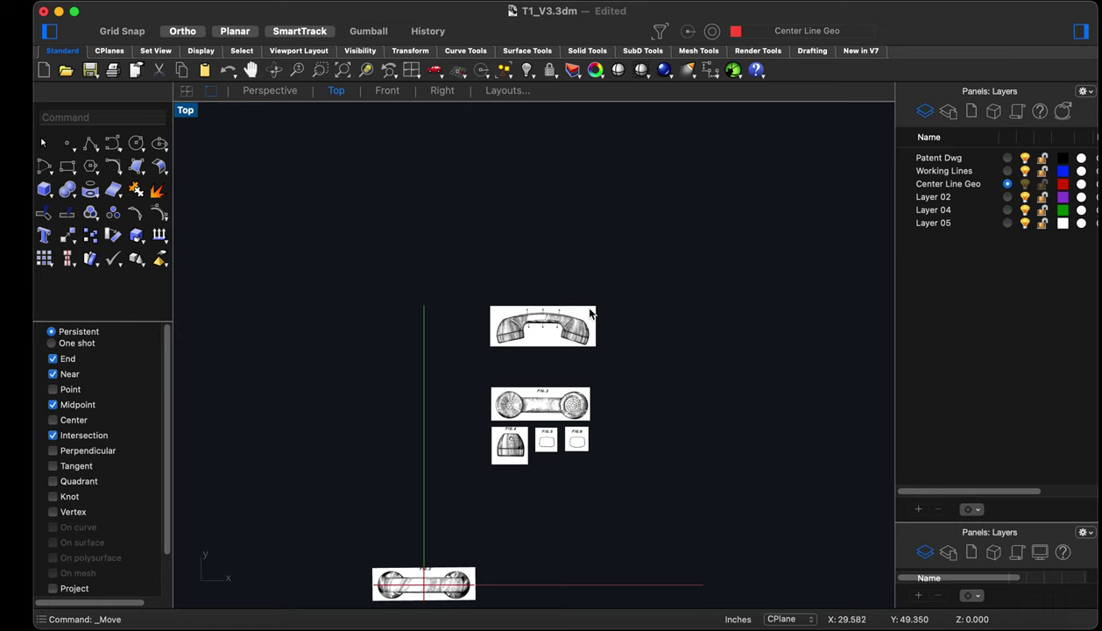
pyautogui.scroll(5, 590, 313)
pyautogui.scroll(-2, 568, 348)
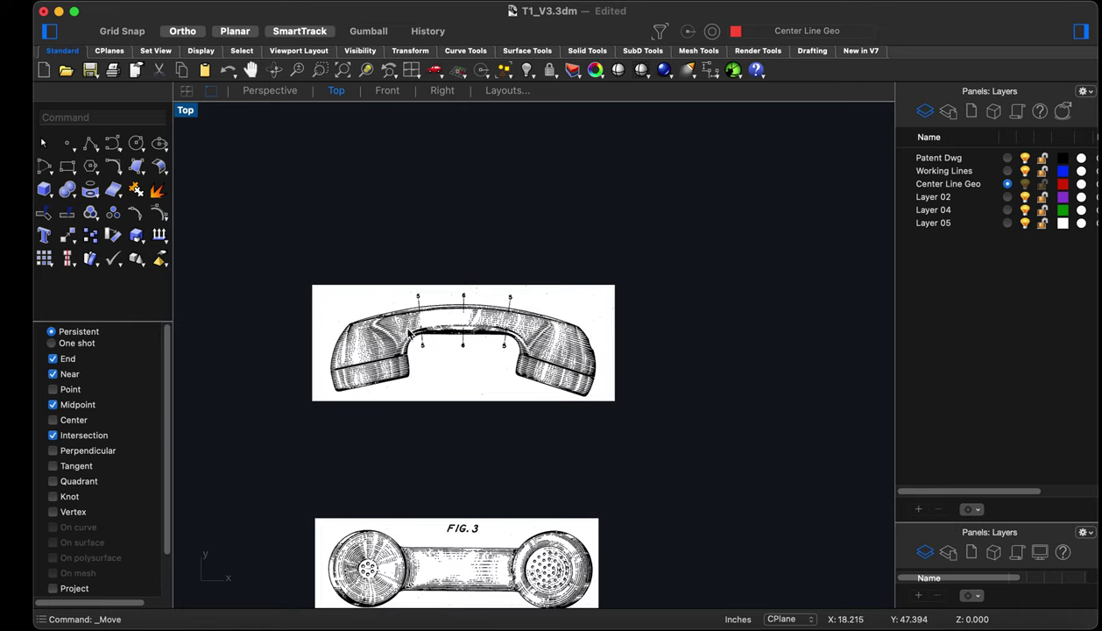
pyautogui.scroll(3, 411, 334)
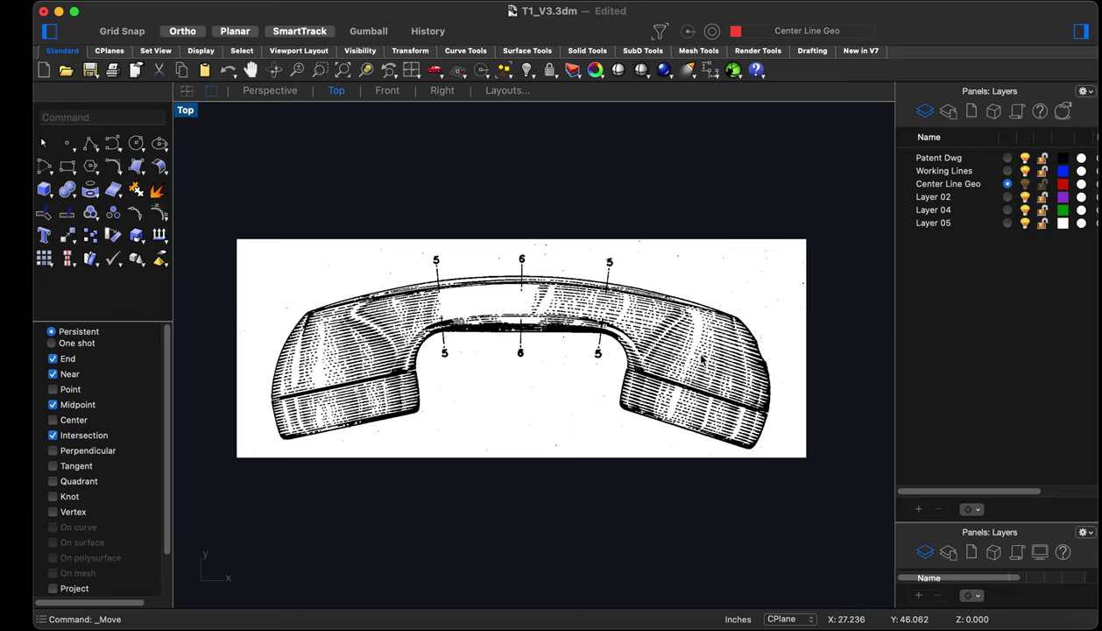
# Draw a vertical line through the section 6 marks, spanning past both edges of the handset side view figure
pyautogui.scroll(-4, 513, 294)
pyautogui.scroll(2, 531, 317)
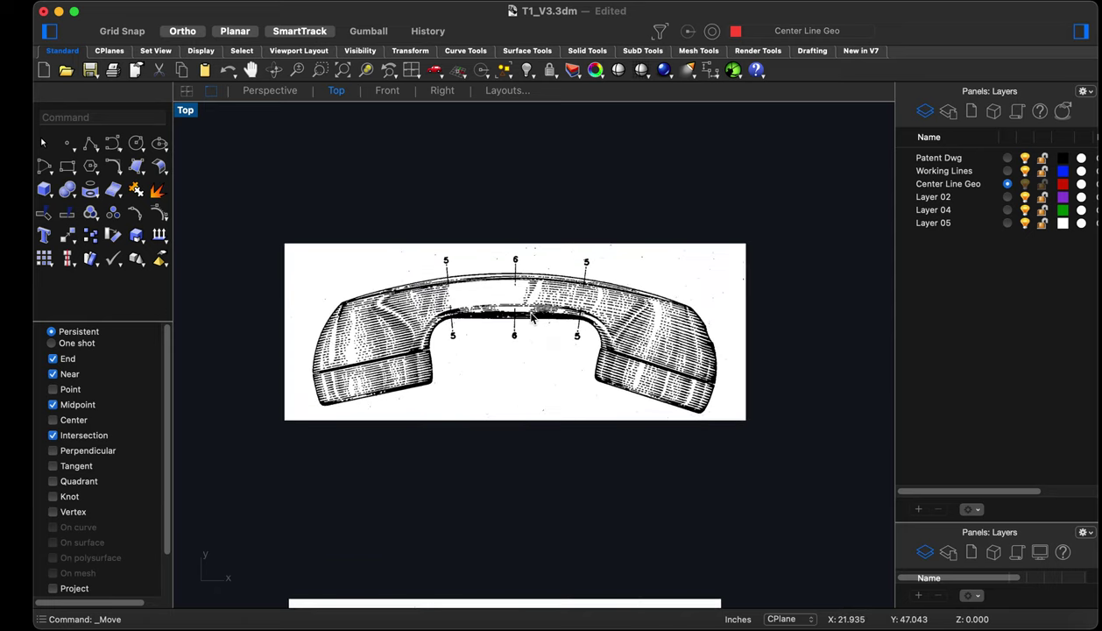
pyautogui.write('Line')
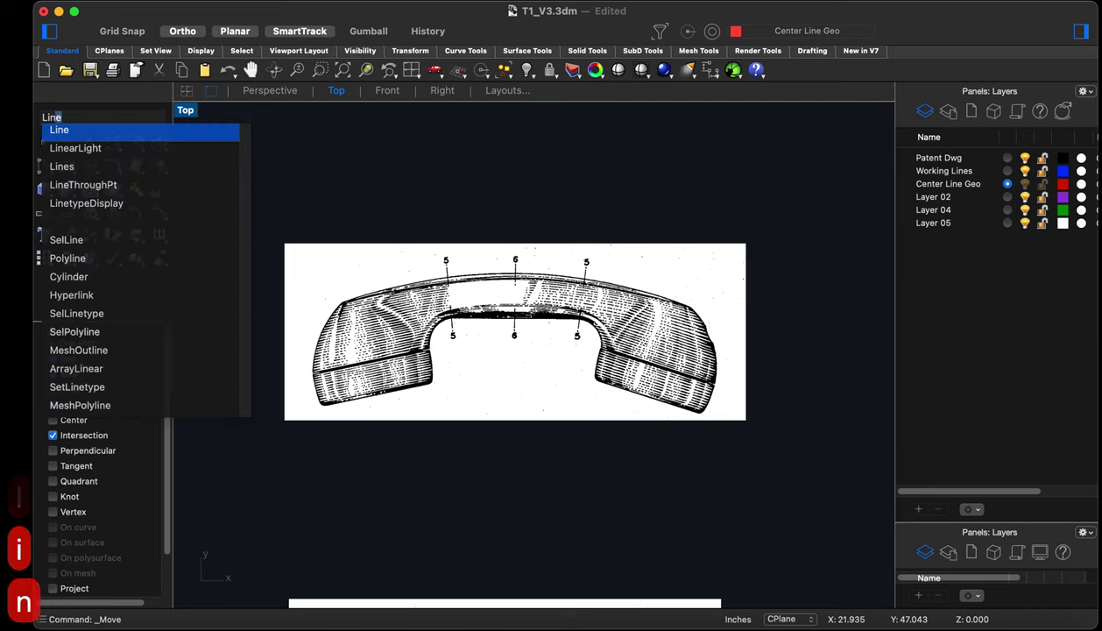
pyautogui.press('space')
pyautogui.click(514, 179)
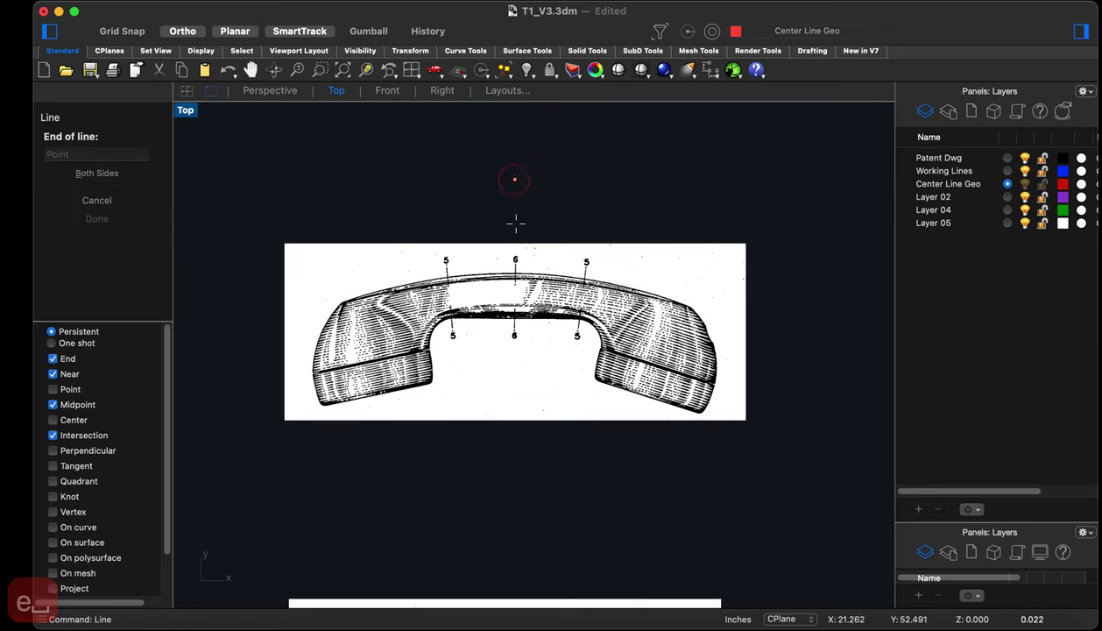
pyautogui.click(515, 454)
# Move the vertical line sideways onto the dashed leader under the upper 6 mark
pyautogui.moveTo(618, 490); pyautogui.dragTo(474, 451)
pyautogui.scroll(5, 511, 289)
pyautogui.scroll(5, 517, 252)
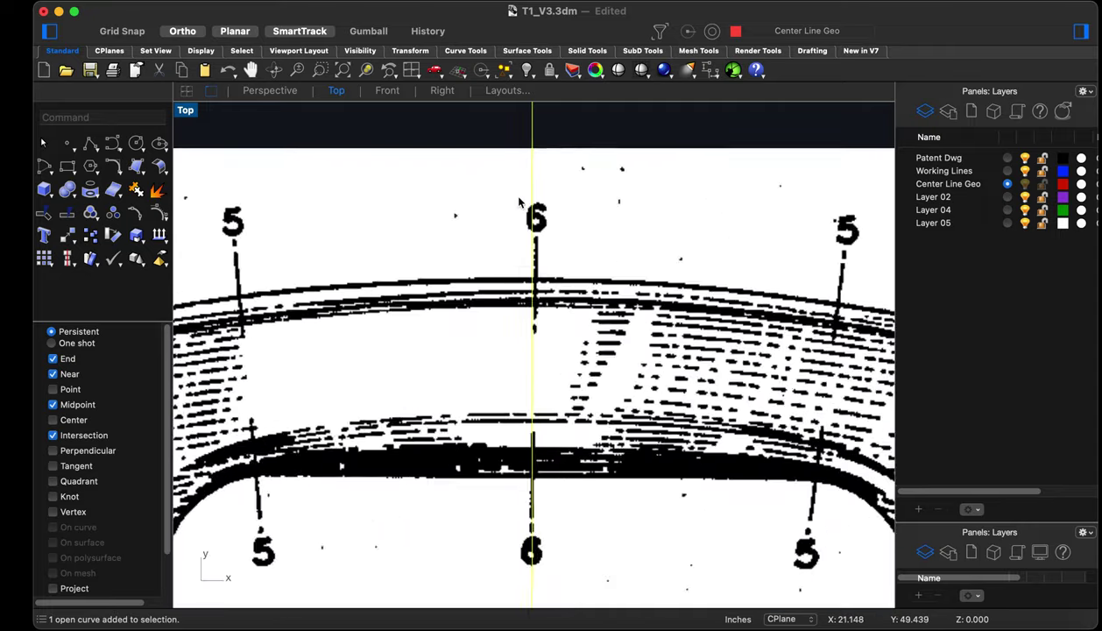
pyautogui.scroll(-4, 530, 249)
pyautogui.scroll(4, 541, 245)
pyautogui.scroll(6, 542, 245)
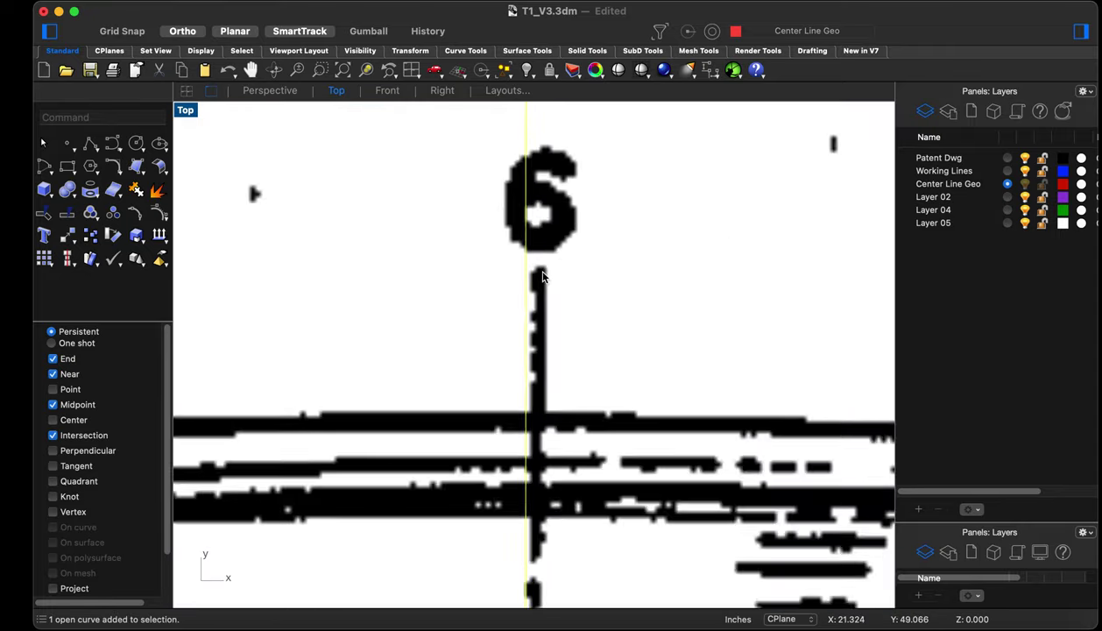
pyautogui.write('m')
pyautogui.press('Return')
pyautogui.click(311, 219)
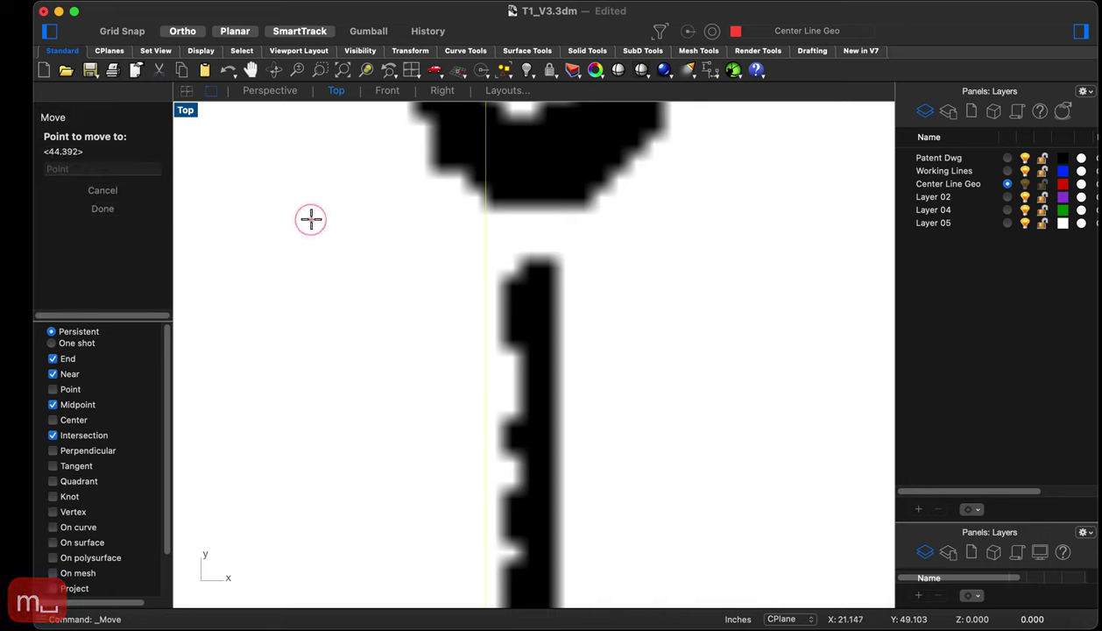
pyautogui.click(359, 227)
pyautogui.scroll(-8, 509, 298)
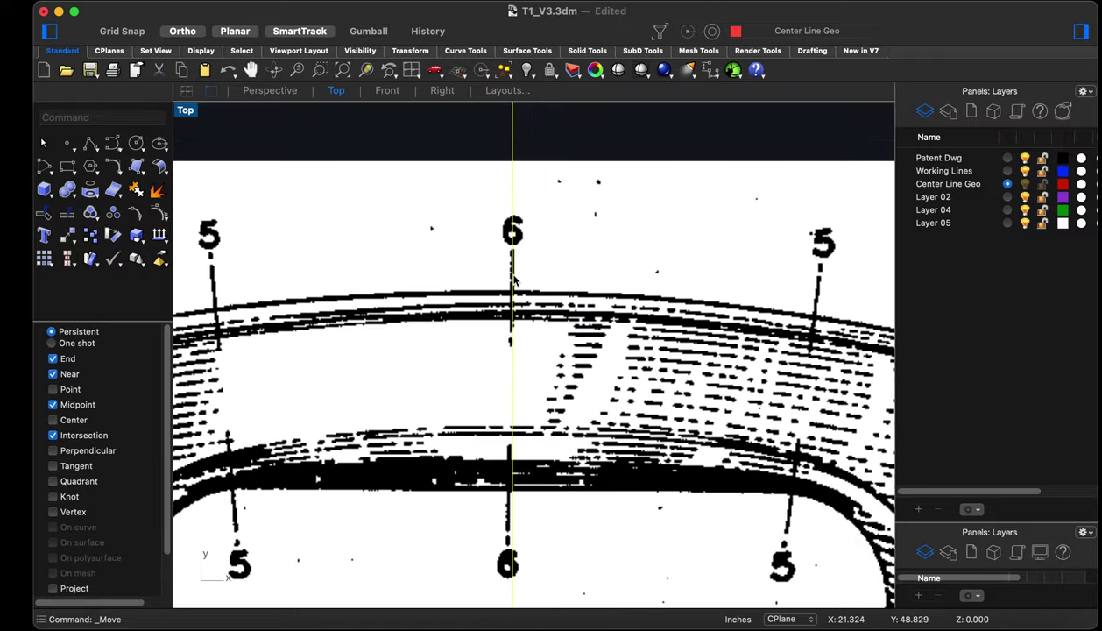
# Examine how the vertical line runs through the upper and lower 6 marks of the handset side view
pyautogui.scroll(10, 514, 279)
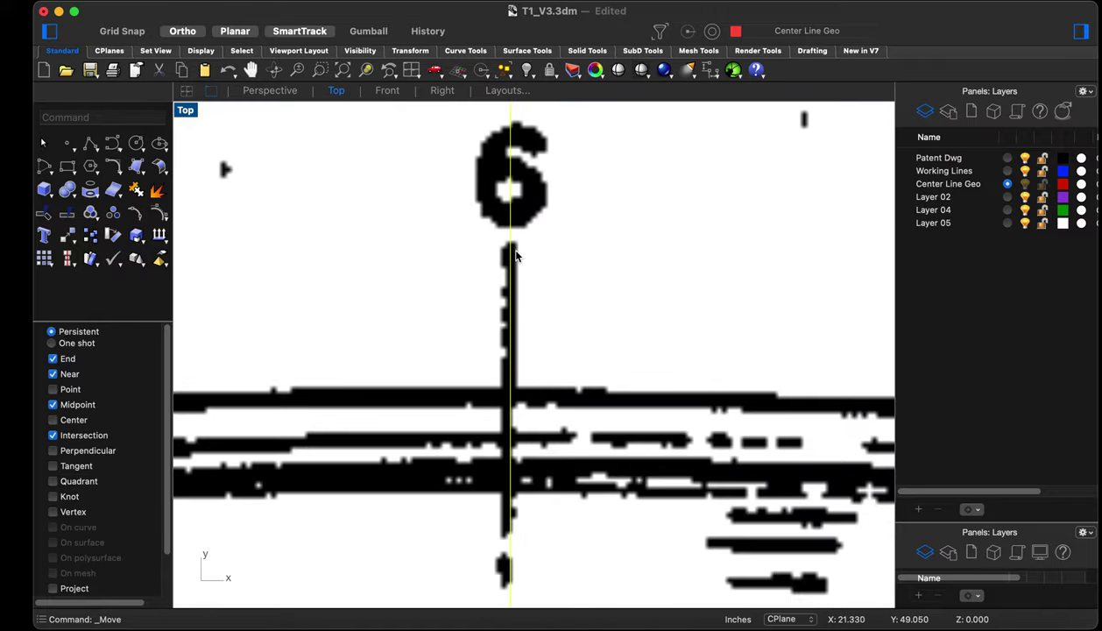
pyautogui.scroll(-10, 515, 255)
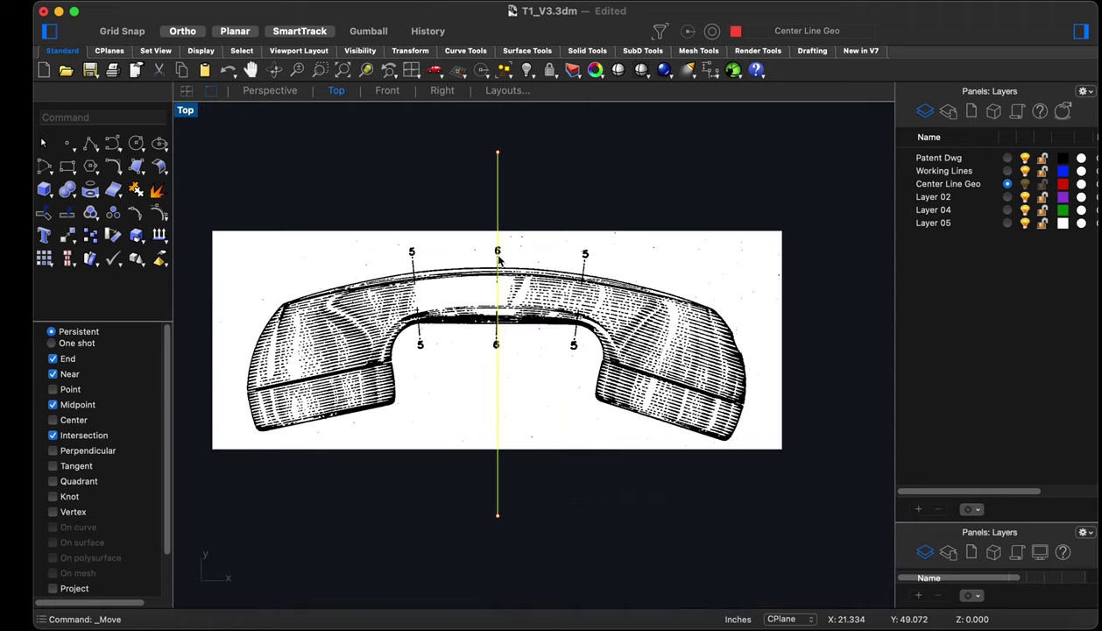
pyautogui.scroll(10, 497, 263)
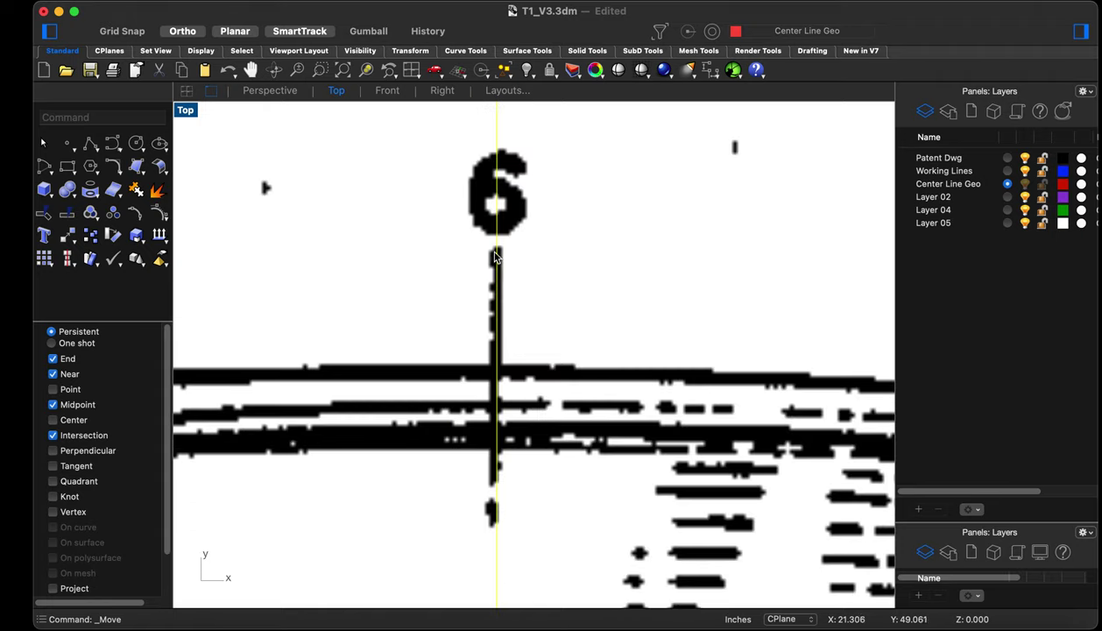
pyautogui.scroll(-8, 473, 346)
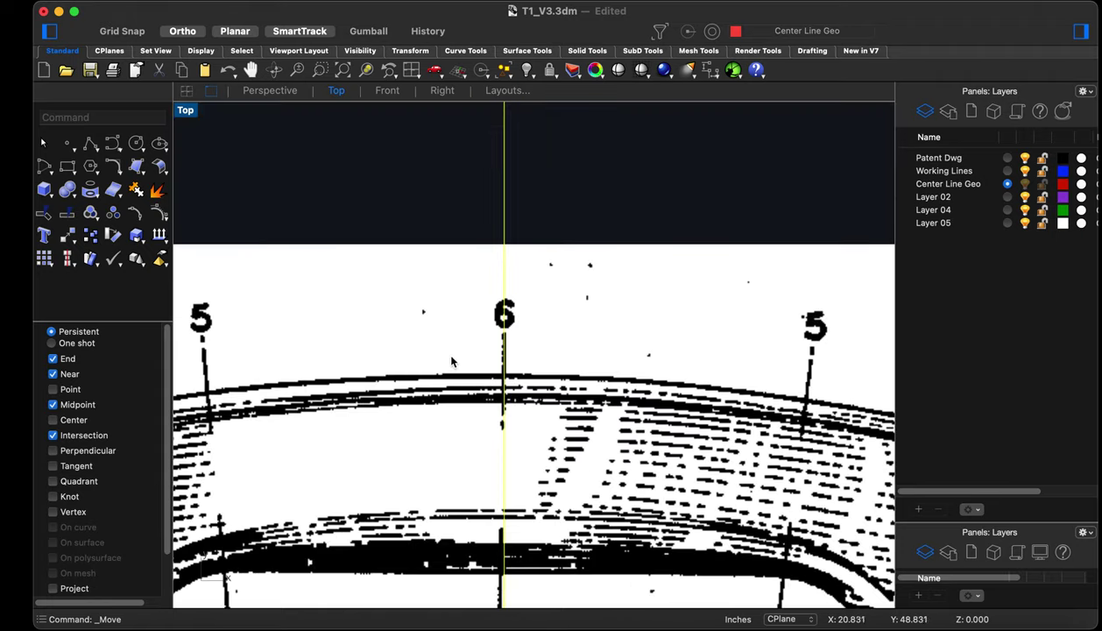
pyautogui.scroll(2, 479, 426)
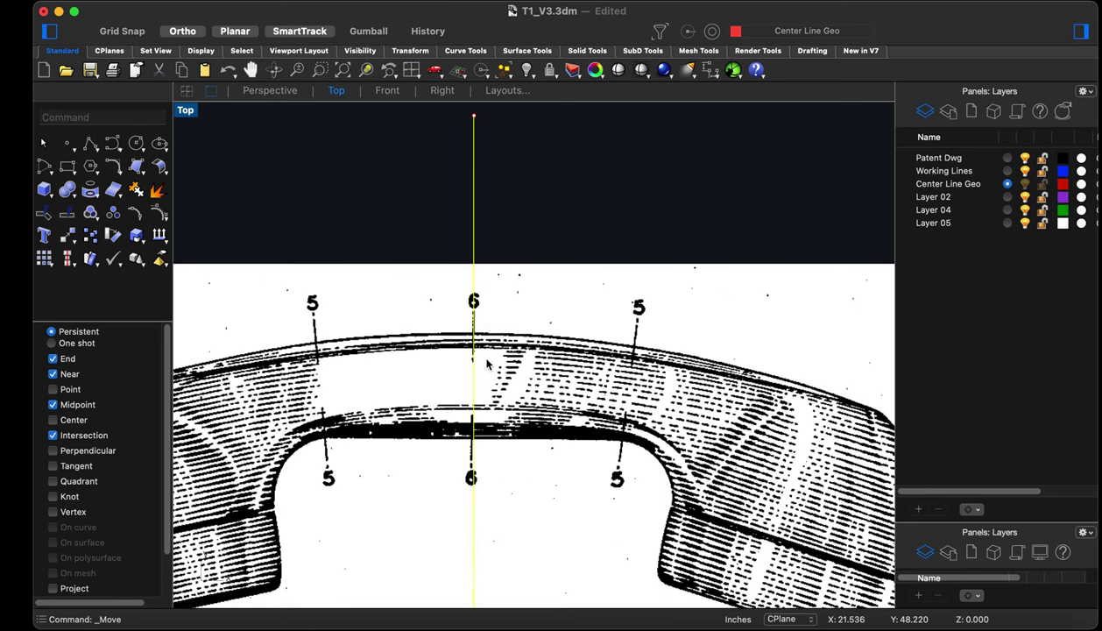
pyautogui.scroll(2, 482, 359)
pyautogui.scroll(-2, 479, 312)
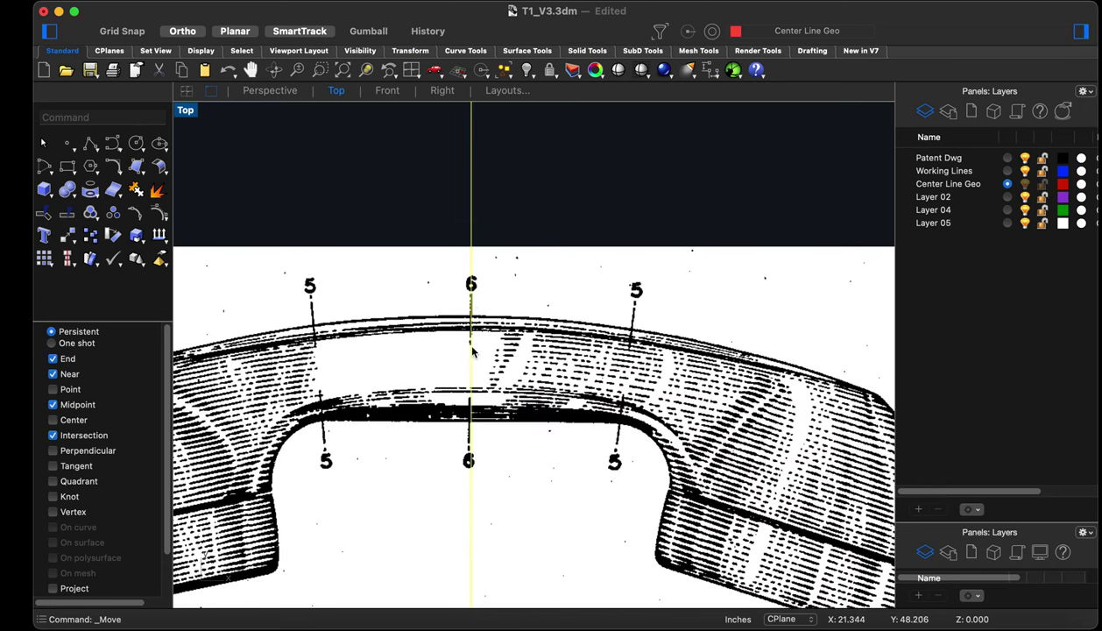
pyautogui.scroll(2, 482, 368)
pyautogui.click(539, 179)
pyautogui.scroll(2, 473, 267)
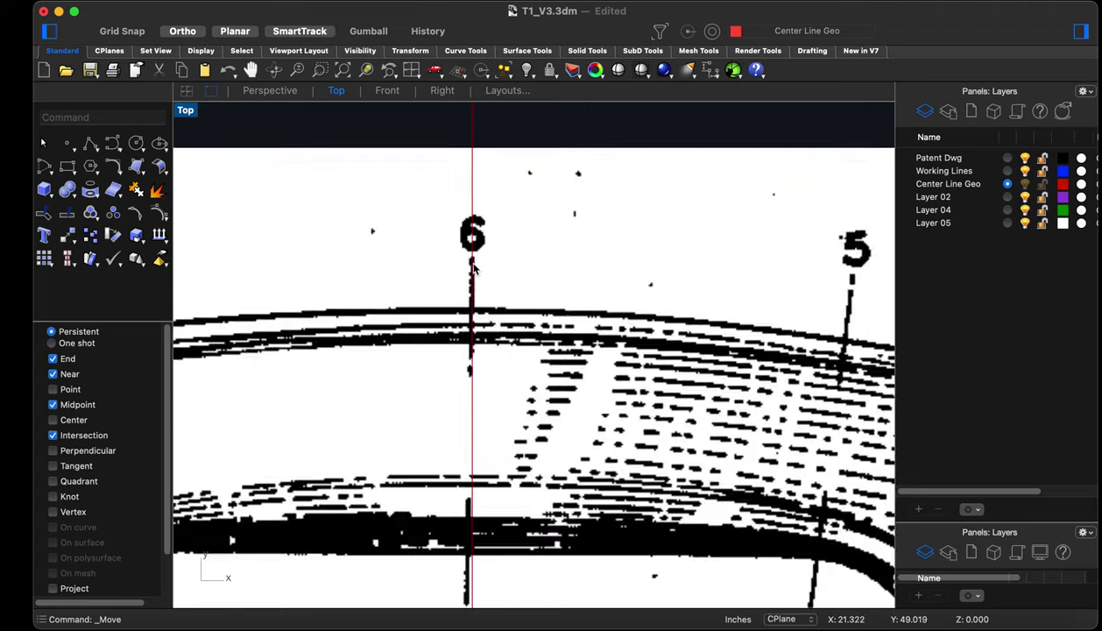
pyautogui.scroll(5, 476, 262)
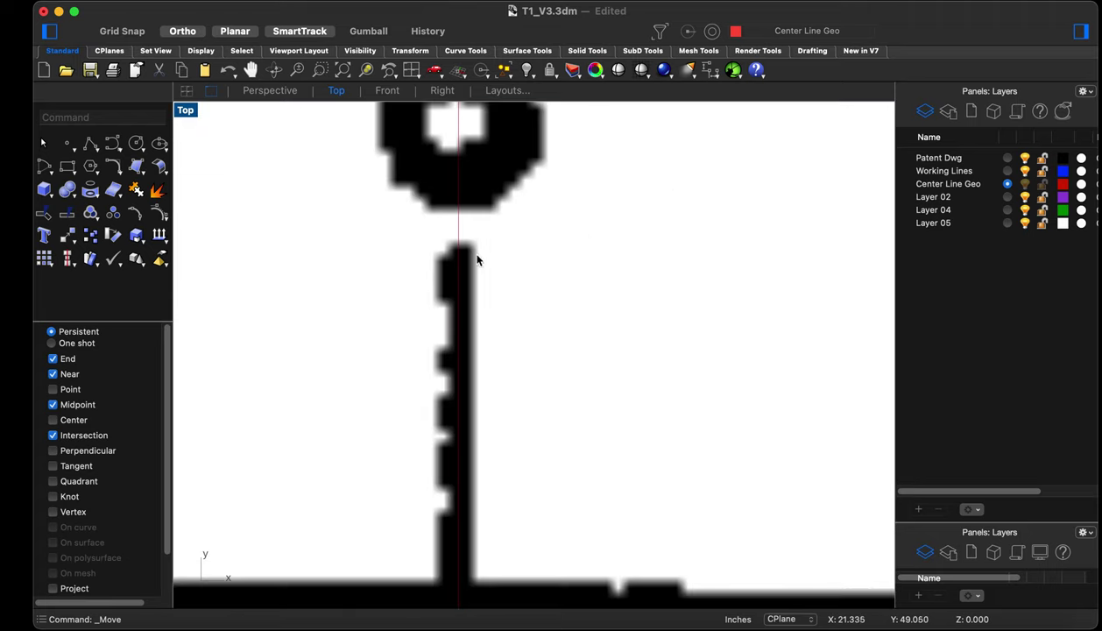
pyautogui.scroll(-6, 471, 230)
pyautogui.scroll(6, 427, 342)
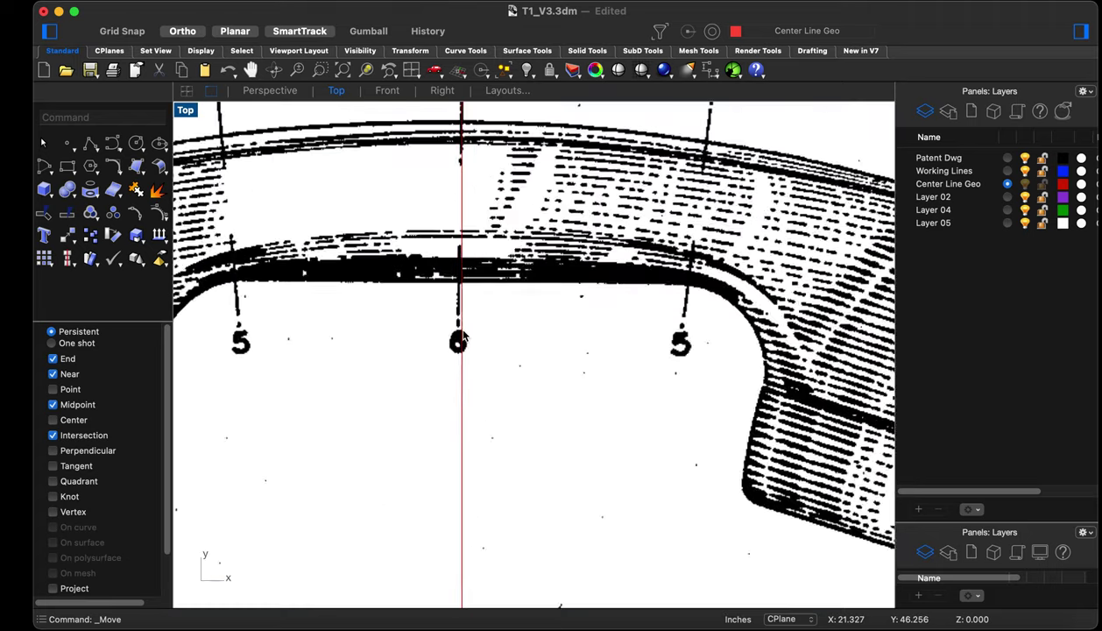
pyautogui.scroll(-6, 451, 373)
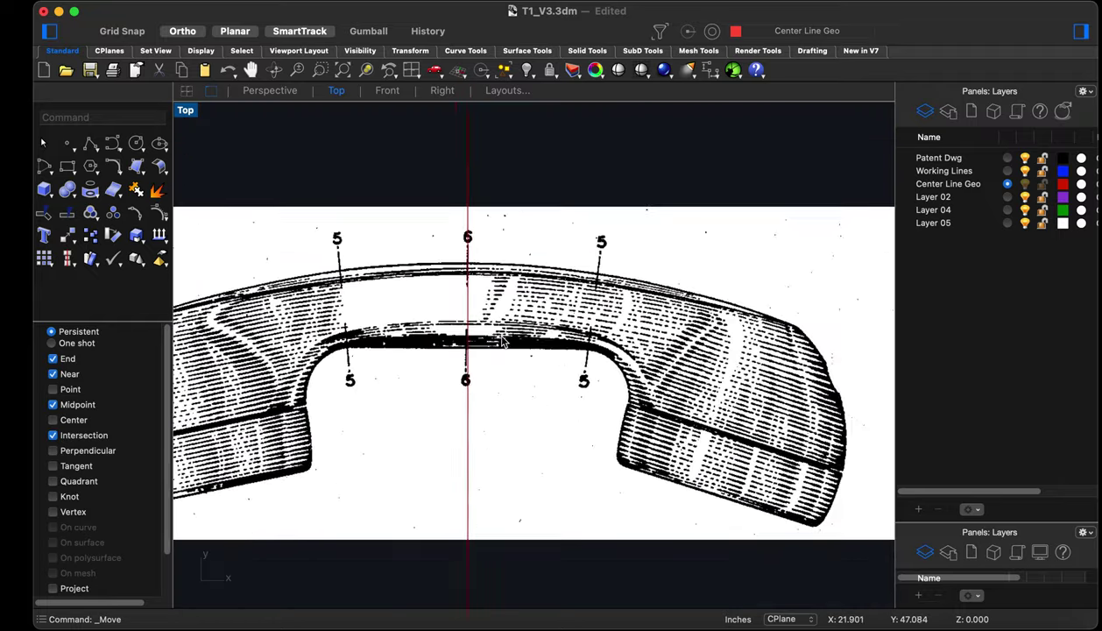
# Rotate the side view figure about the top of the upper 6 leader, with Ortho off, until its lower 6 leader meets the vertical line
pyautogui.click(493, 319)
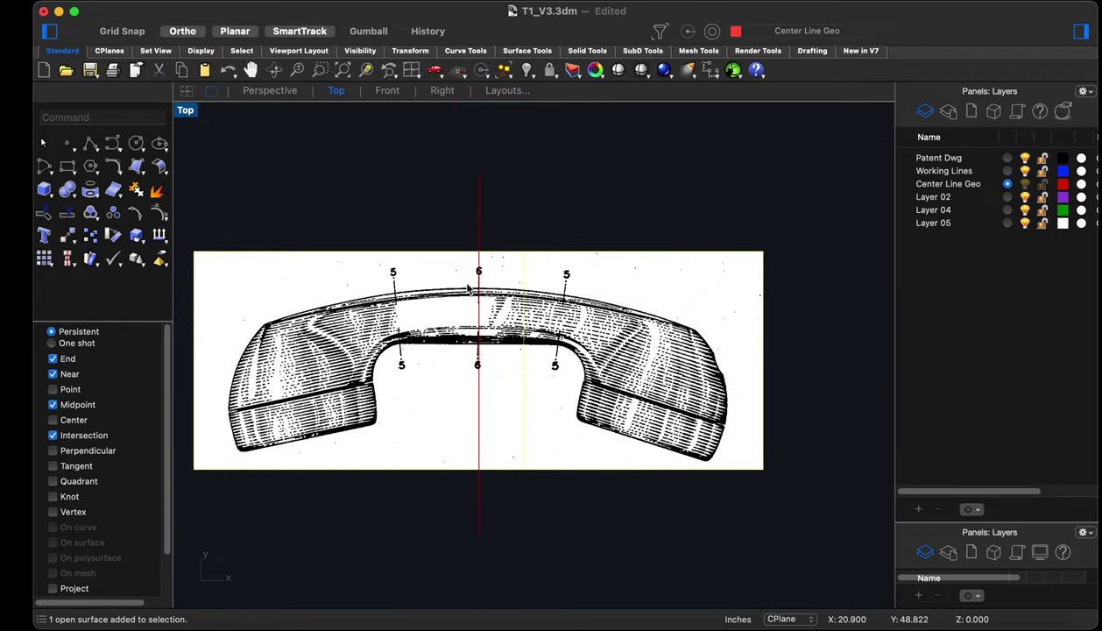
pyautogui.scroll(5, 469, 289)
pyautogui.write('rot')
pyautogui.press('Return')
pyautogui.scroll(5, 495, 232)
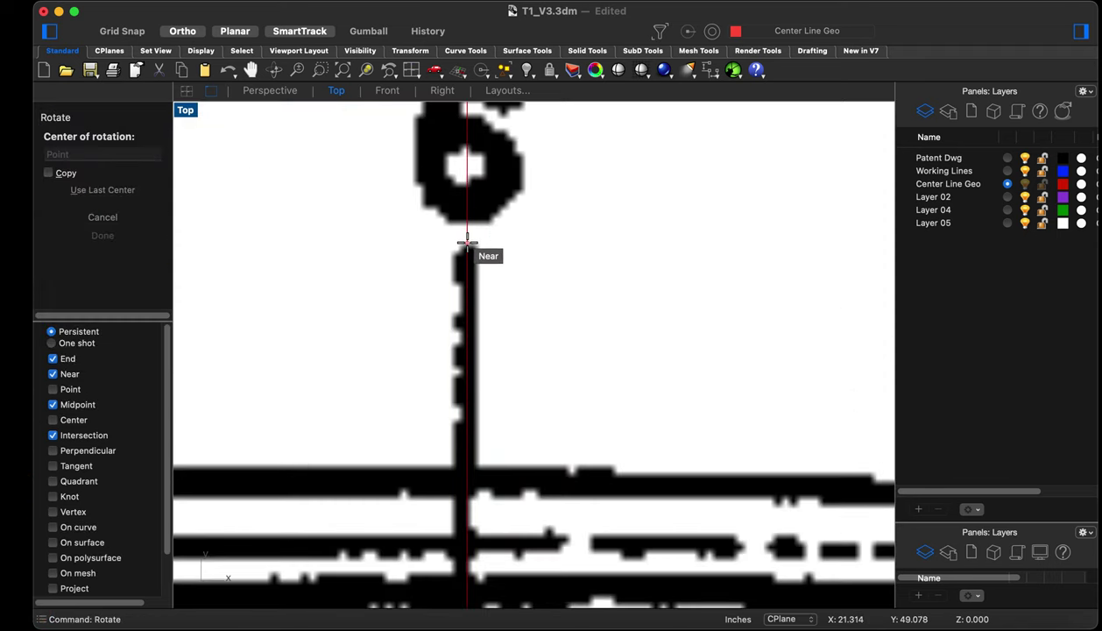
pyautogui.click(467, 243)
pyautogui.scroll(-8, 467, 238)
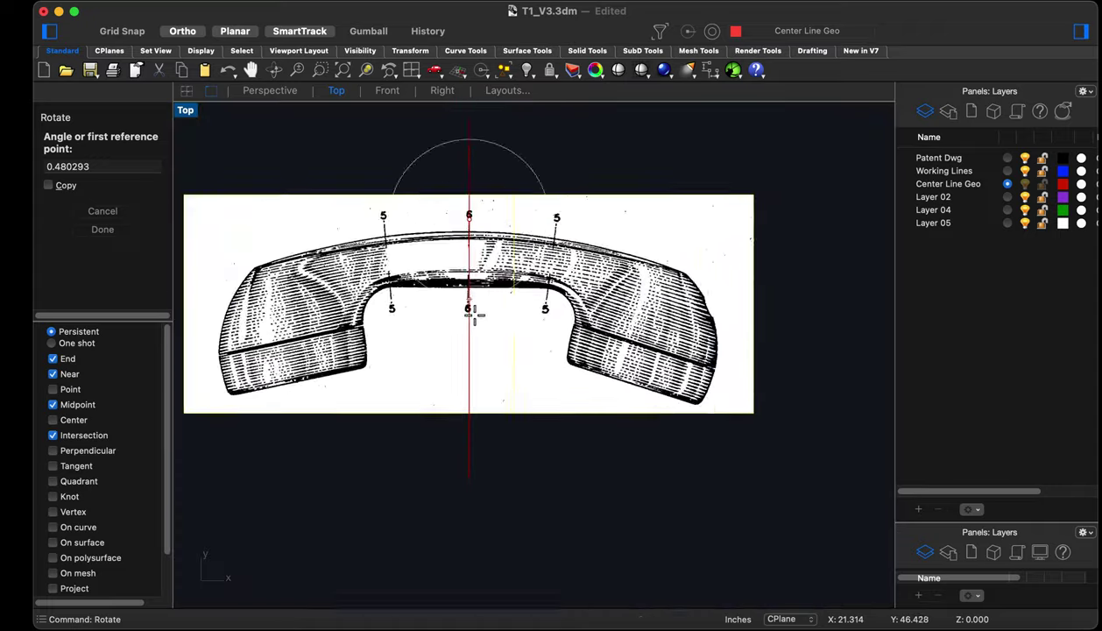
pyautogui.scroll(8, 474, 314)
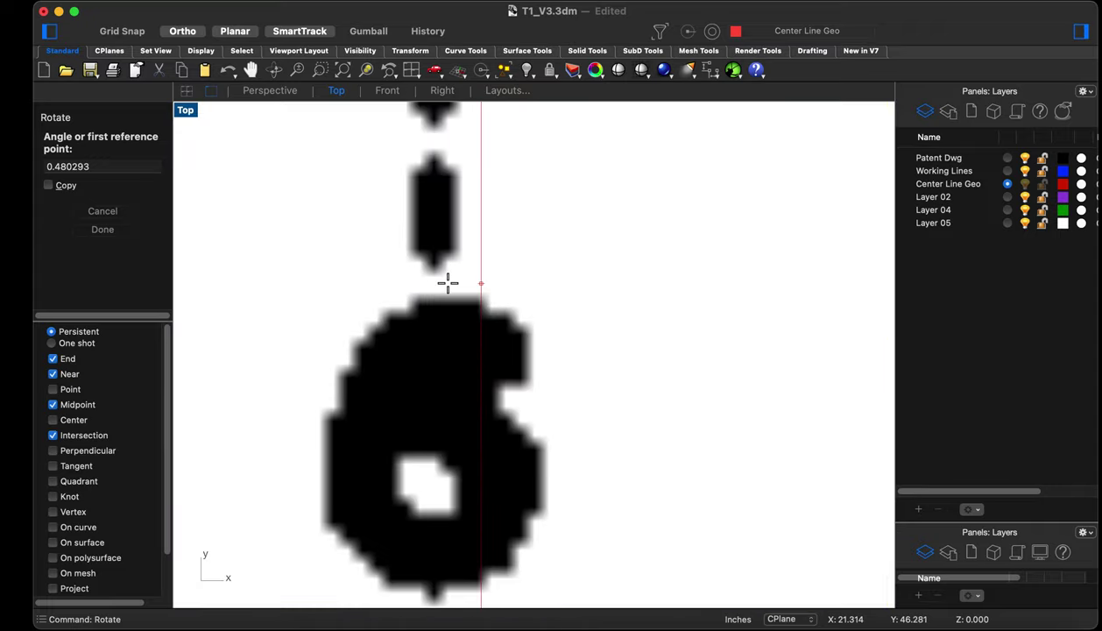
pyautogui.click(176, 38)
pyautogui.click(433, 275)
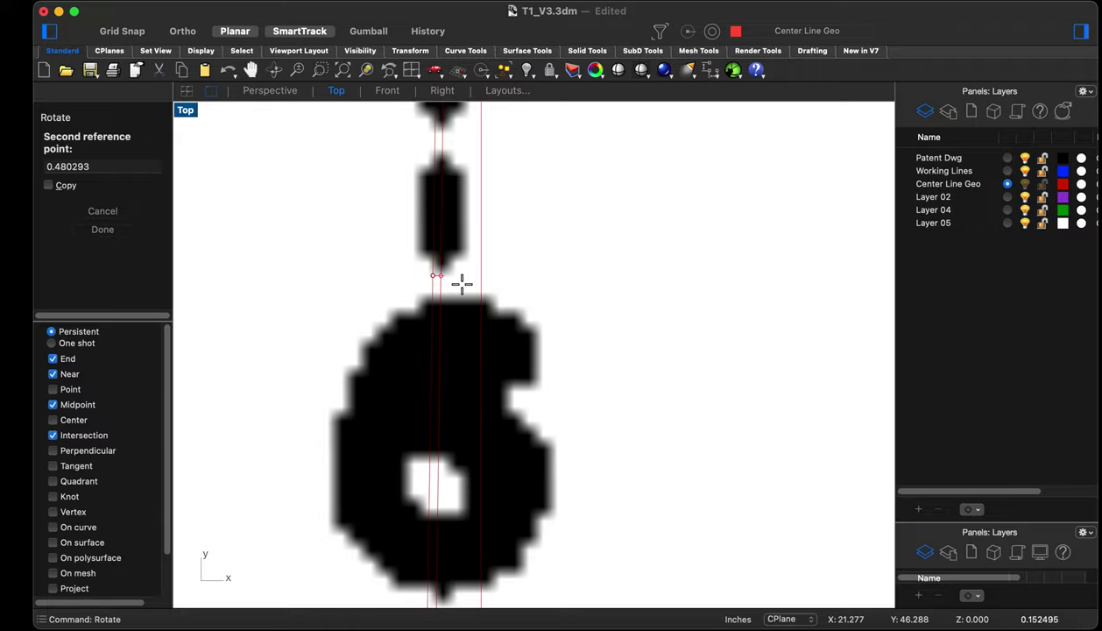
pyautogui.click(480, 285)
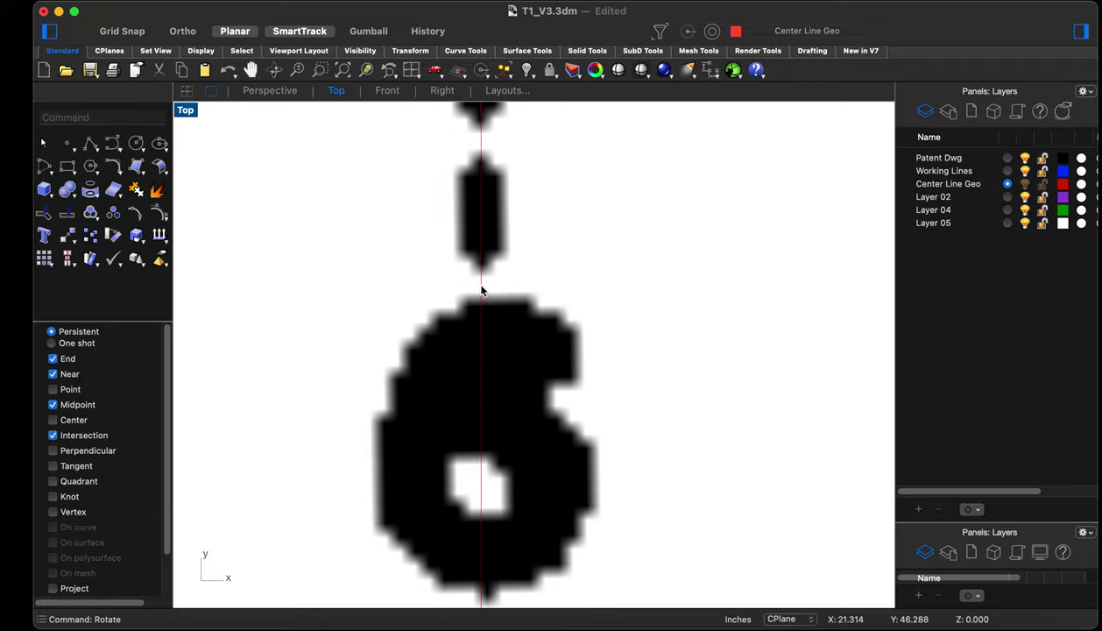
# Examine the rotated figure's 5 and 6 section marks against the vertical center line
pyautogui.scroll(-10, 441, 350)
pyautogui.scroll(-5, 470, 355)
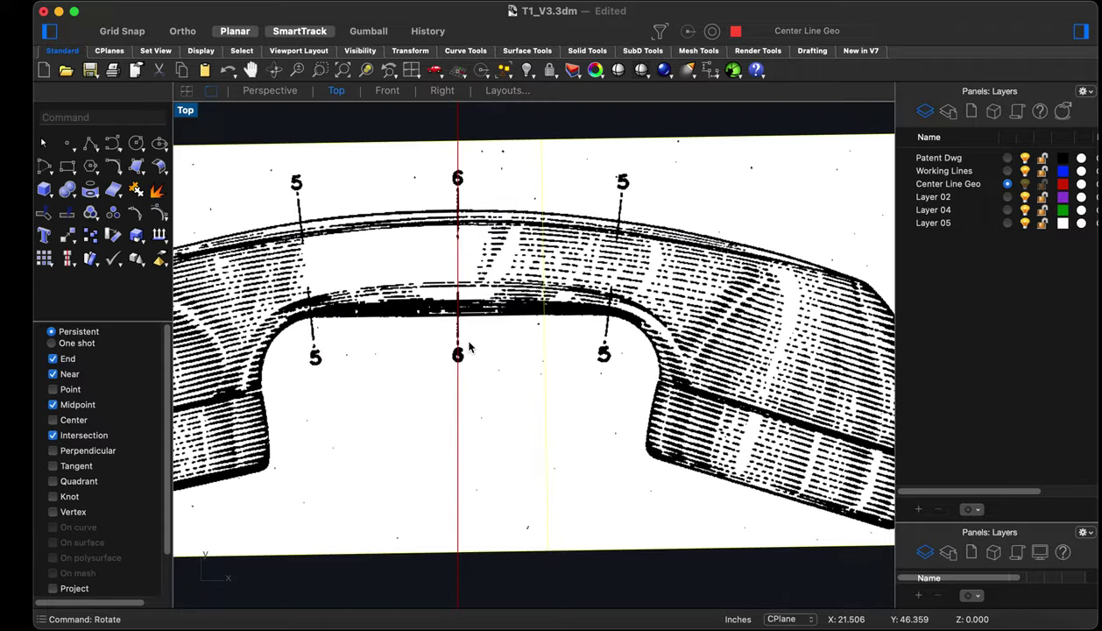
pyautogui.scroll(1, 475, 352)
pyautogui.scroll(-1, 525, 351)
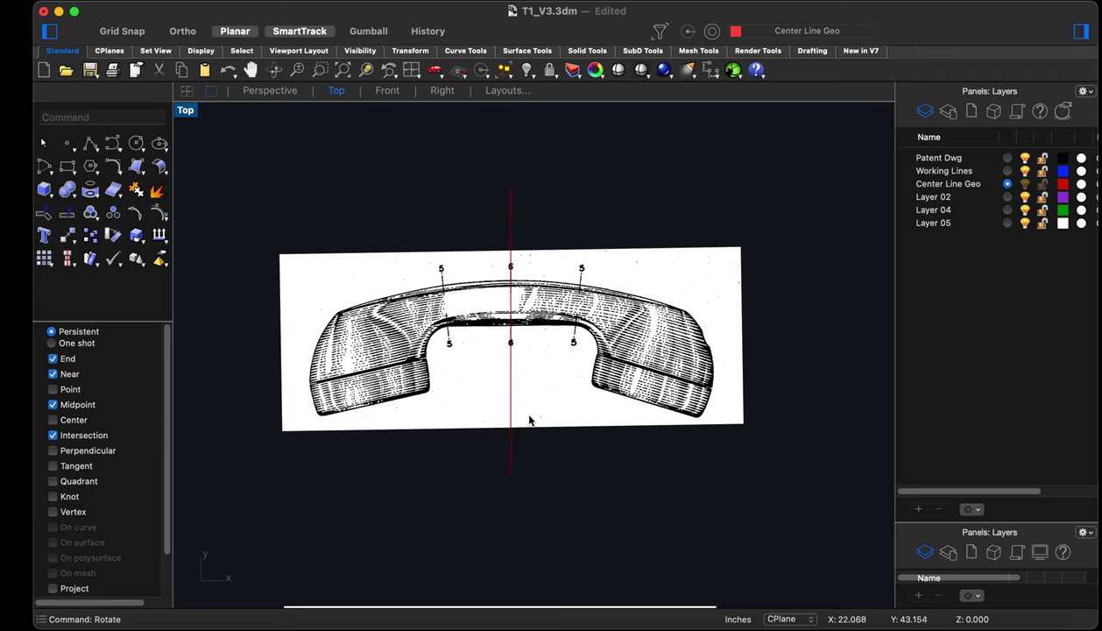
pyautogui.scroll(3, 569, 313)
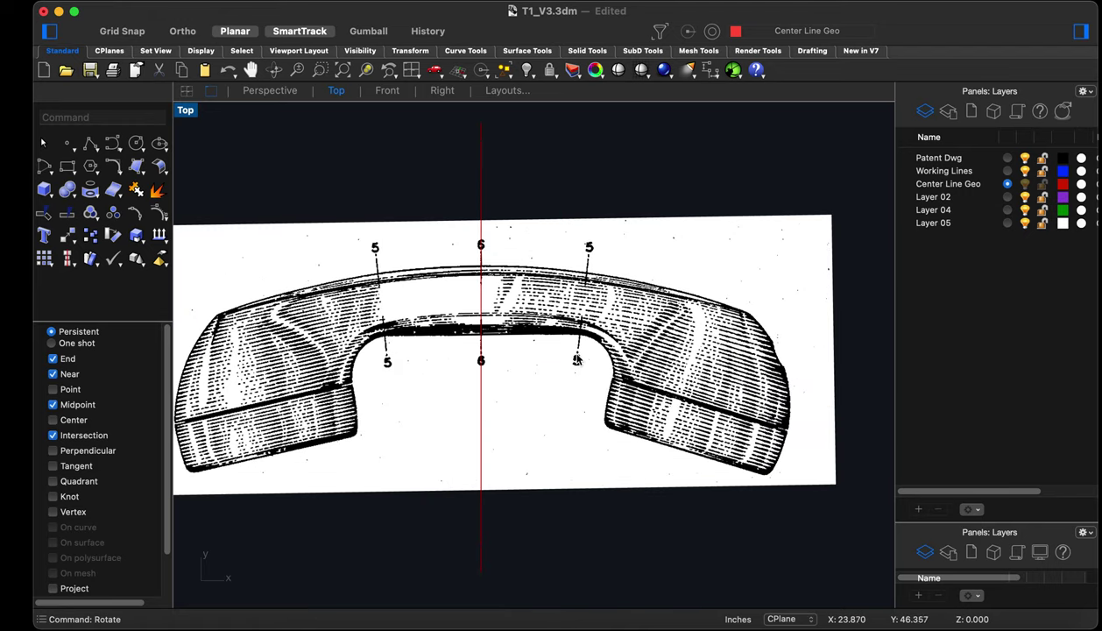
pyautogui.scroll(3, 578, 364)
pyautogui.scroll(-3, 573, 361)
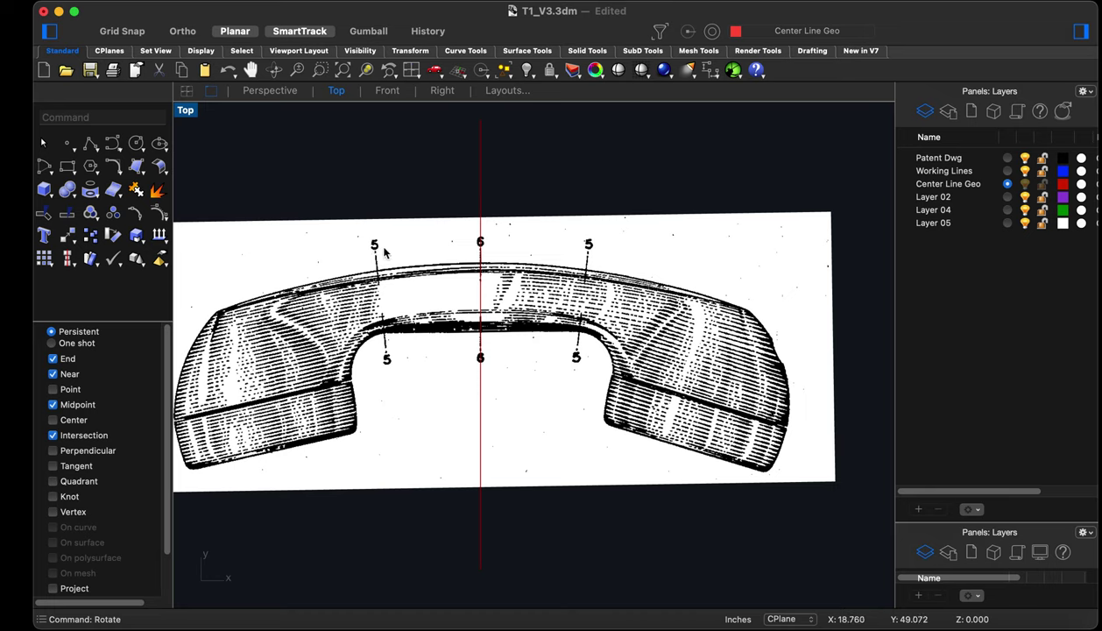
# Draw a slanted line about 10.5 inches long through the left pair of section 5 marks, past both figure edges
pyautogui.write('Line')
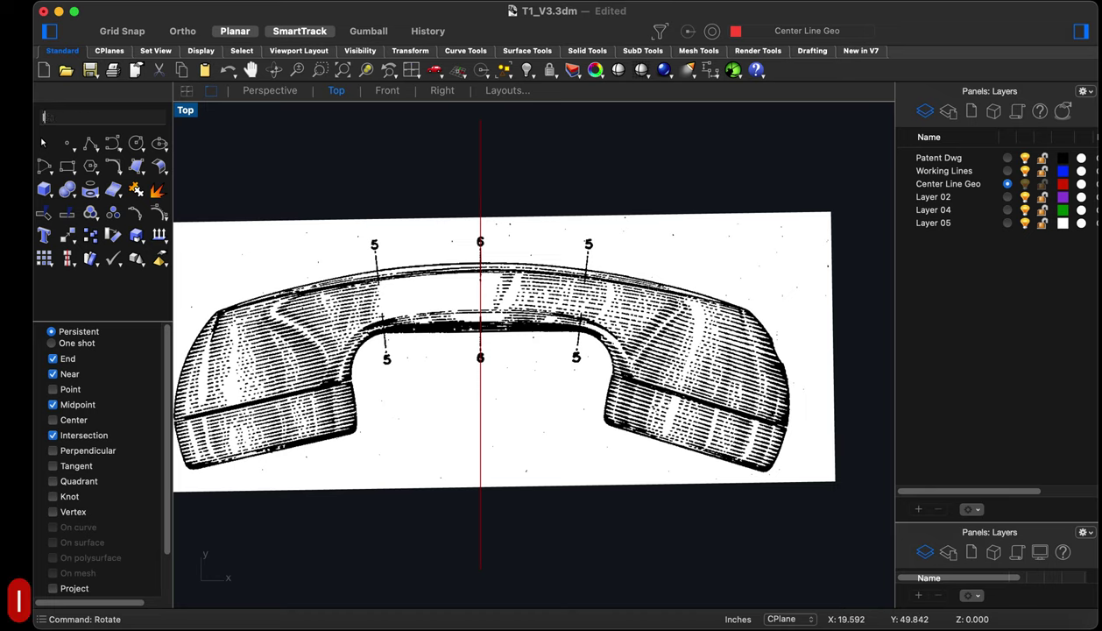
pyautogui.press('Return')
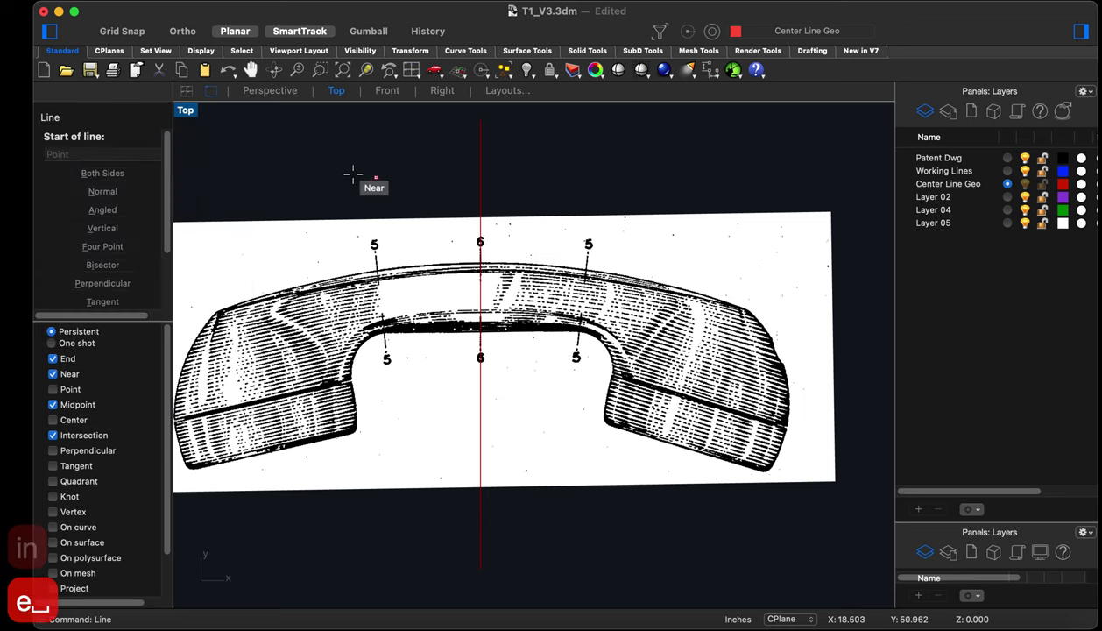
pyautogui.click(362, 176)
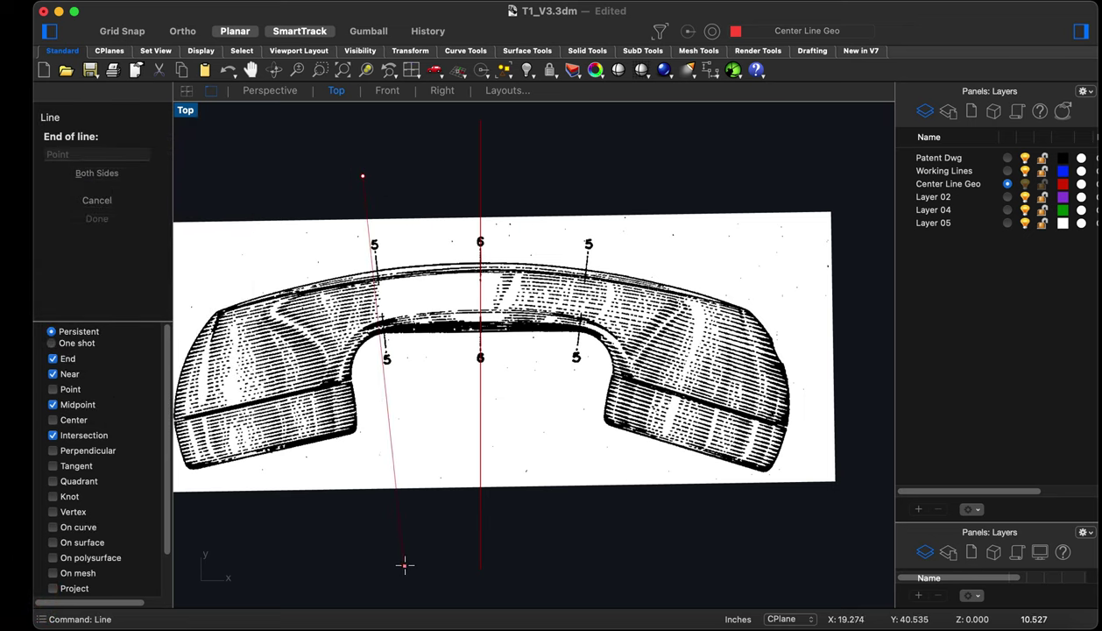
pyautogui.click(407, 565)
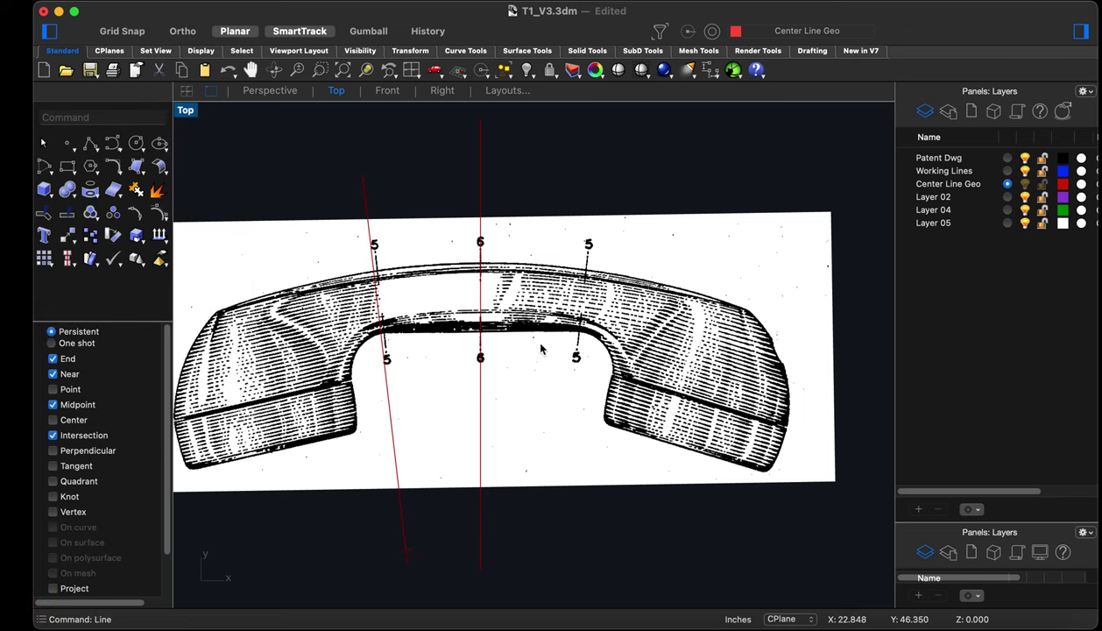
# Draw a slanted line beside the right pair of section 5 marks, parallel to their leaders and across the figure
pyautogui.press('space')
pyautogui.click(616, 170)
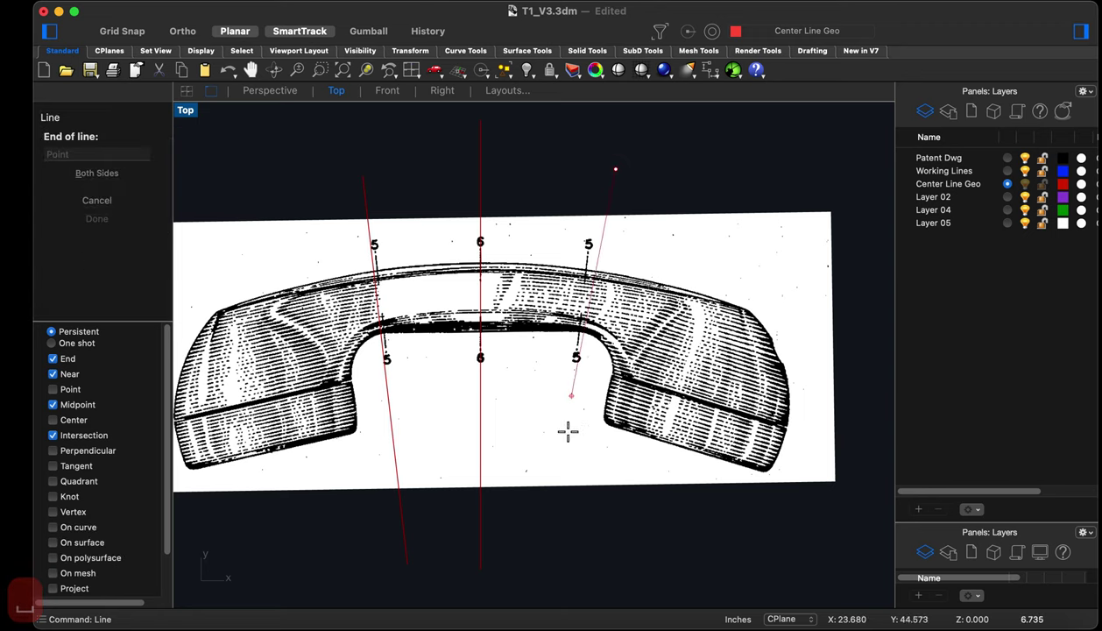
pyautogui.click(580, 522)
# Finish the slanted line across the figure beside the right section 5 marks and move it onto the top of the upper right 5 leader
pyautogui.click(580, 522)
pyautogui.scroll(6, 596, 289)
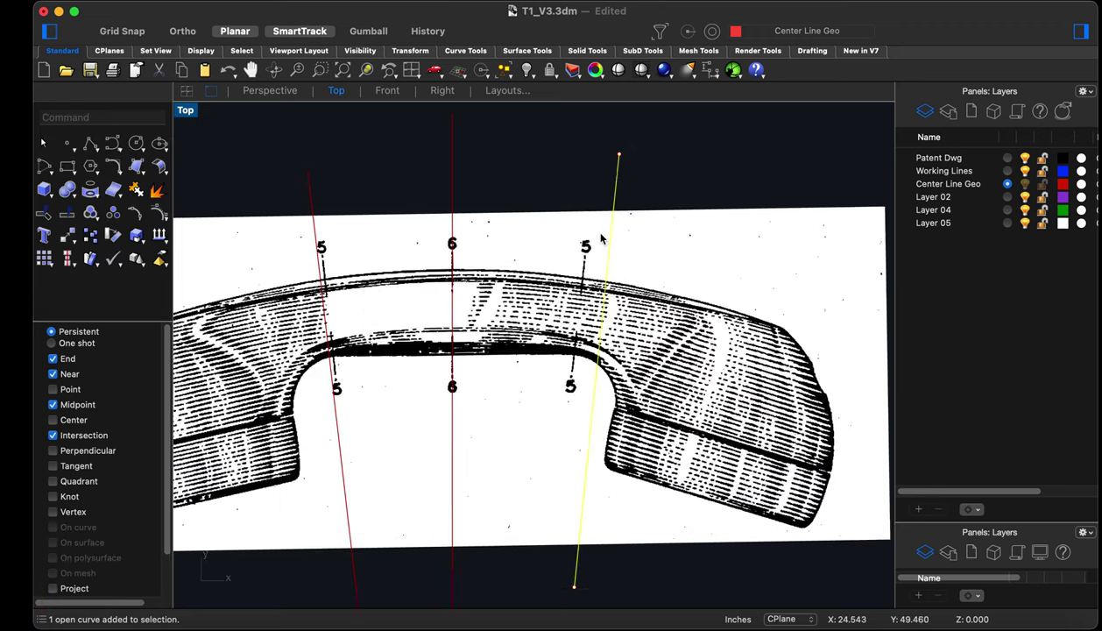
pyautogui.write('m')
pyautogui.press('Return')
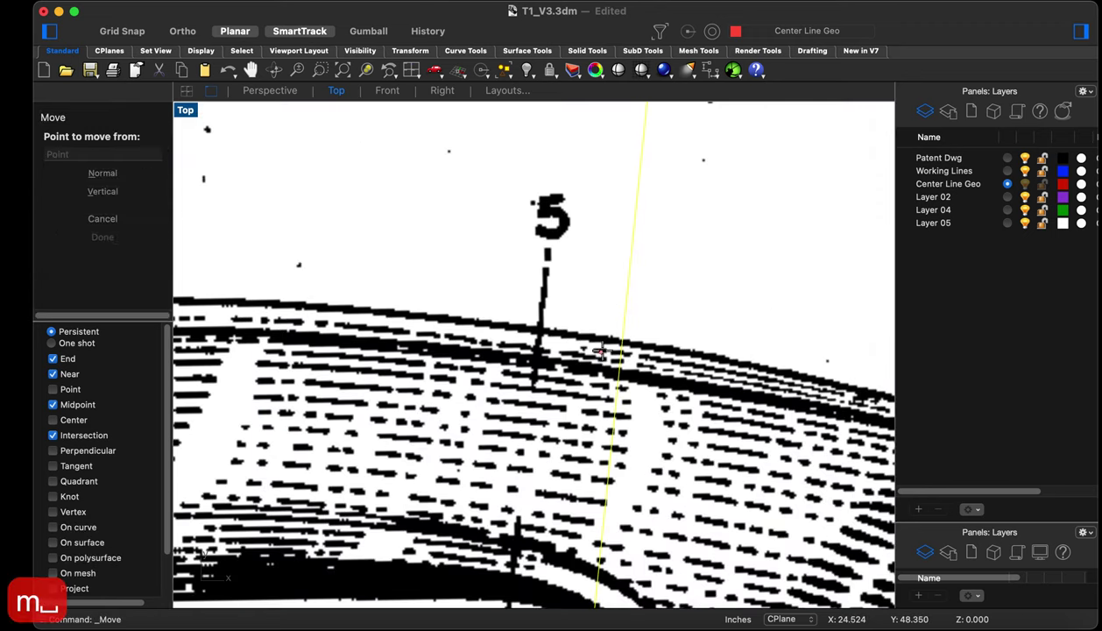
pyautogui.click(634, 235)
pyautogui.scroll(10, 570, 249)
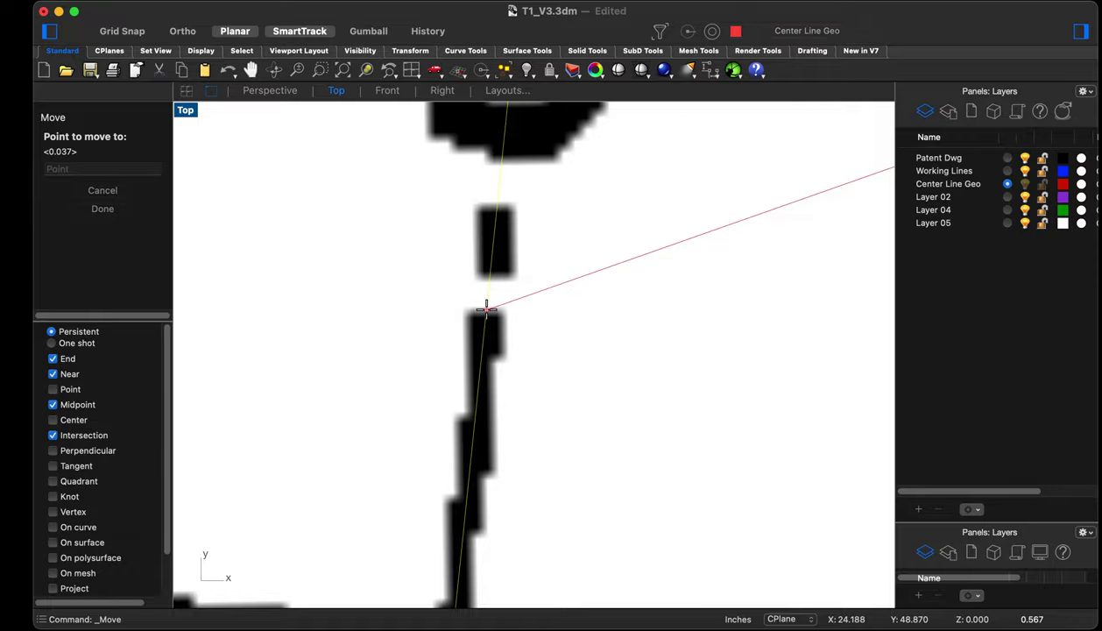
pyautogui.click(486, 307)
pyautogui.scroll(-10, 489, 315)
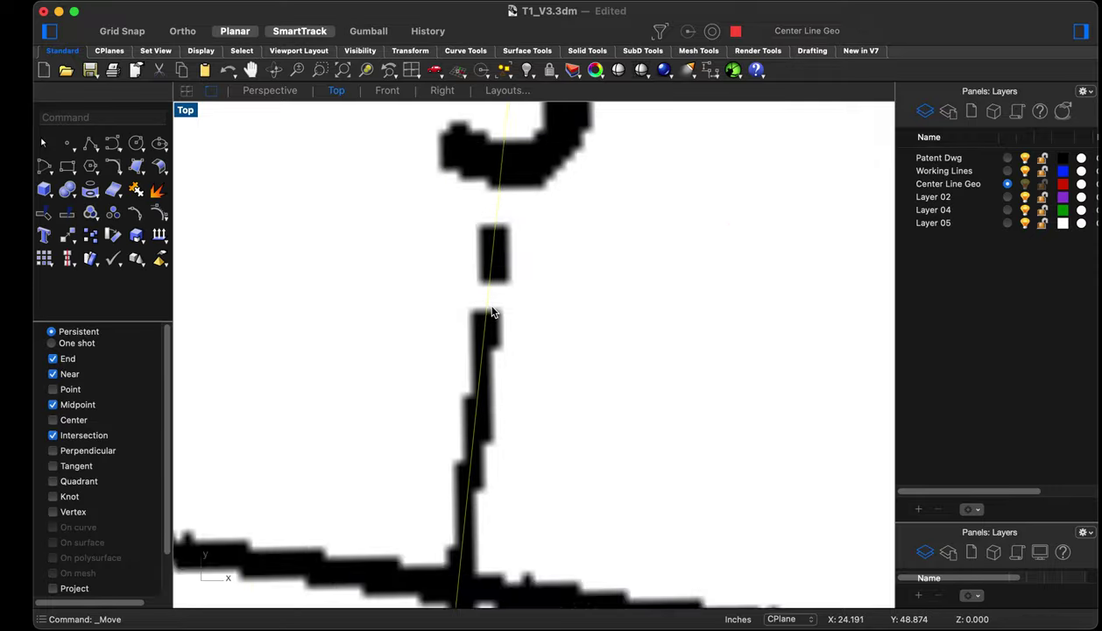
pyautogui.scroll(10, 491, 322)
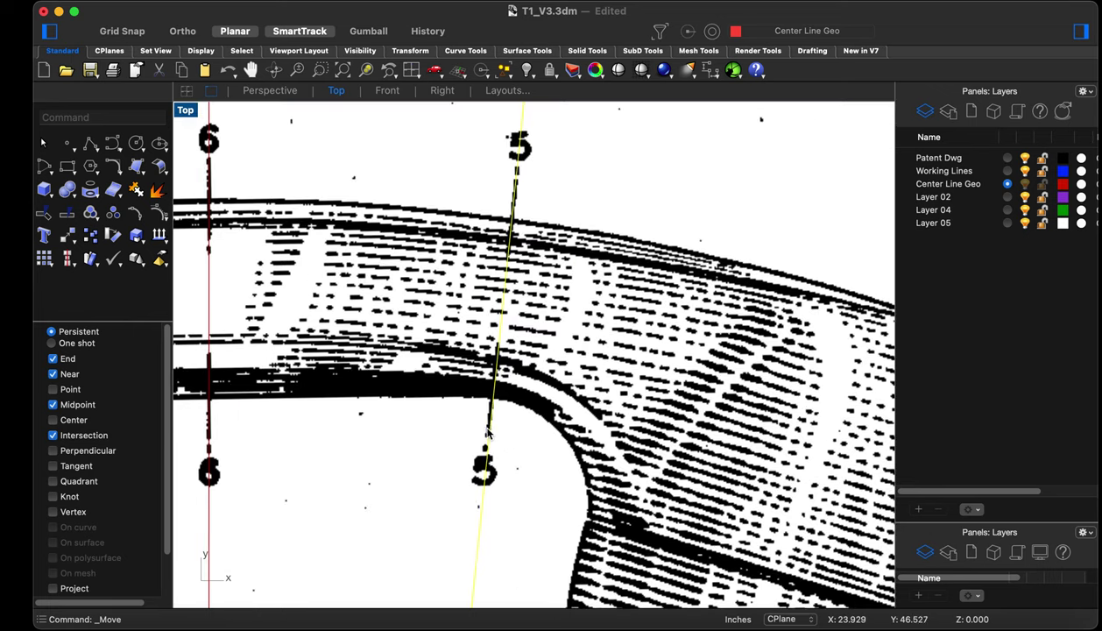
pyautogui.scroll(-5, 493, 452)
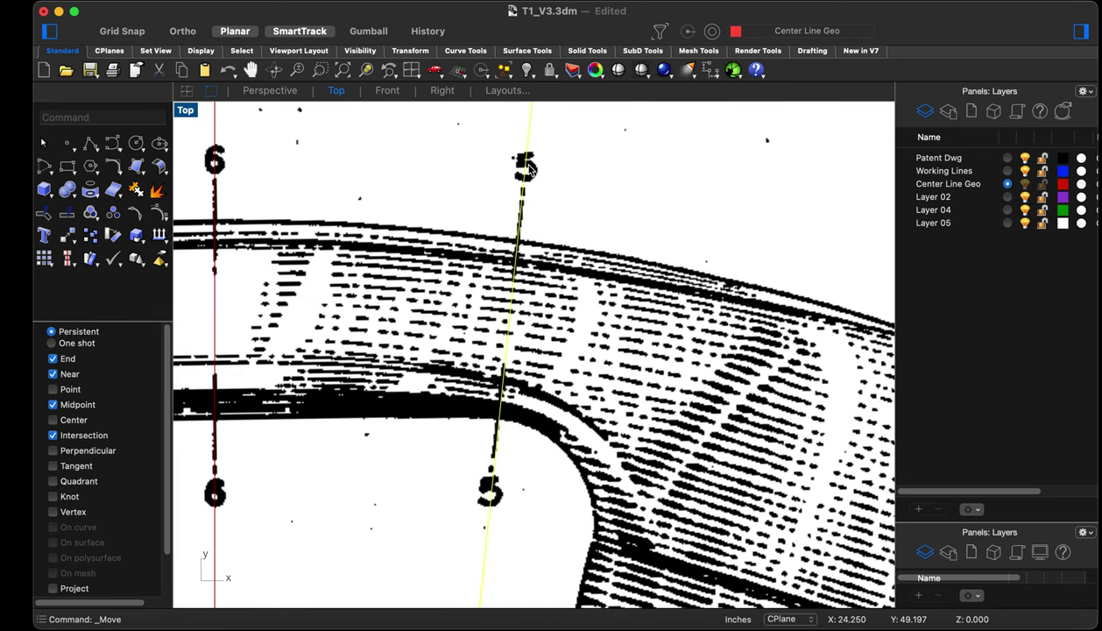
# Rotate the right section line about the top of the upper right 5 leader until it meets the end of the lower 5 leader
pyautogui.write('rot')
pyautogui.press('space')
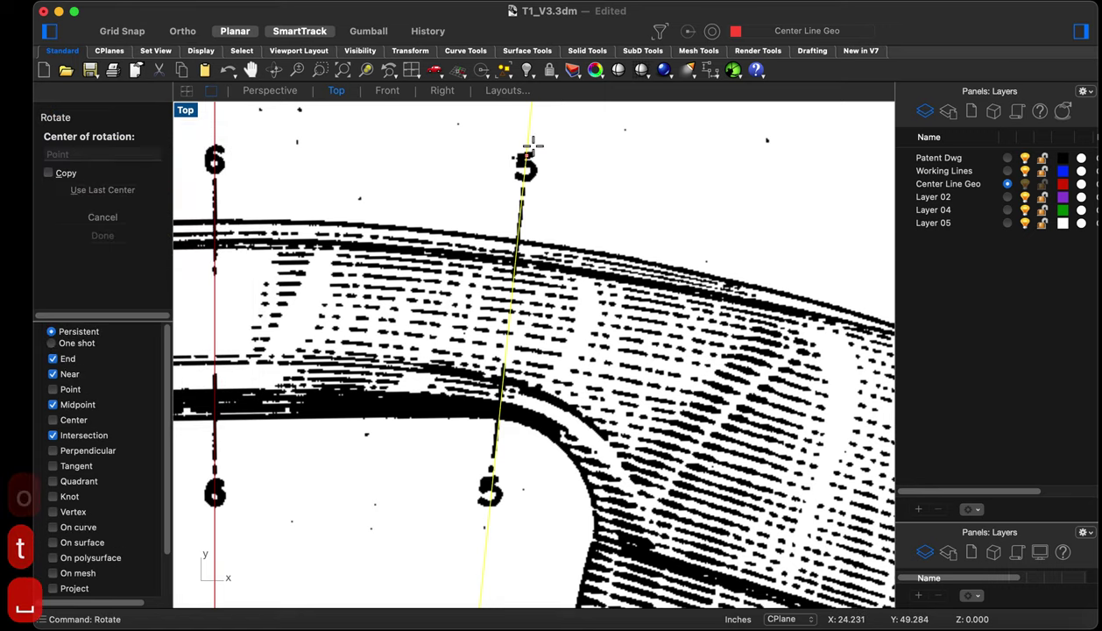
pyautogui.scroll(8, 532, 144)
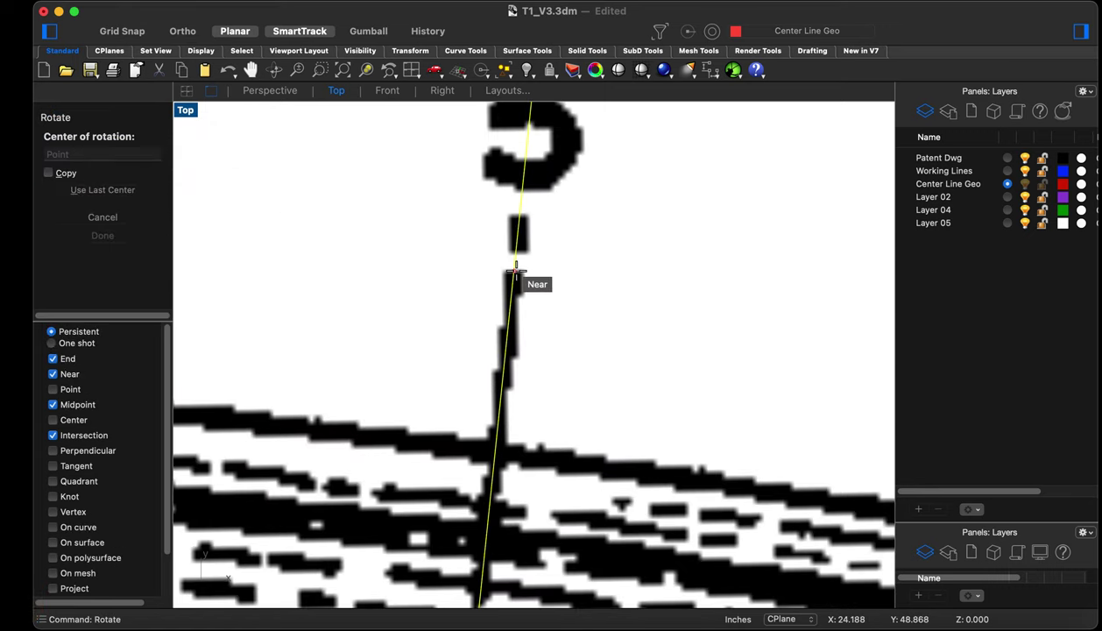
pyautogui.click(515, 271)
pyautogui.scroll(-6, 512, 228)
pyautogui.scroll(6, 505, 349)
pyautogui.scroll(8, 505, 349)
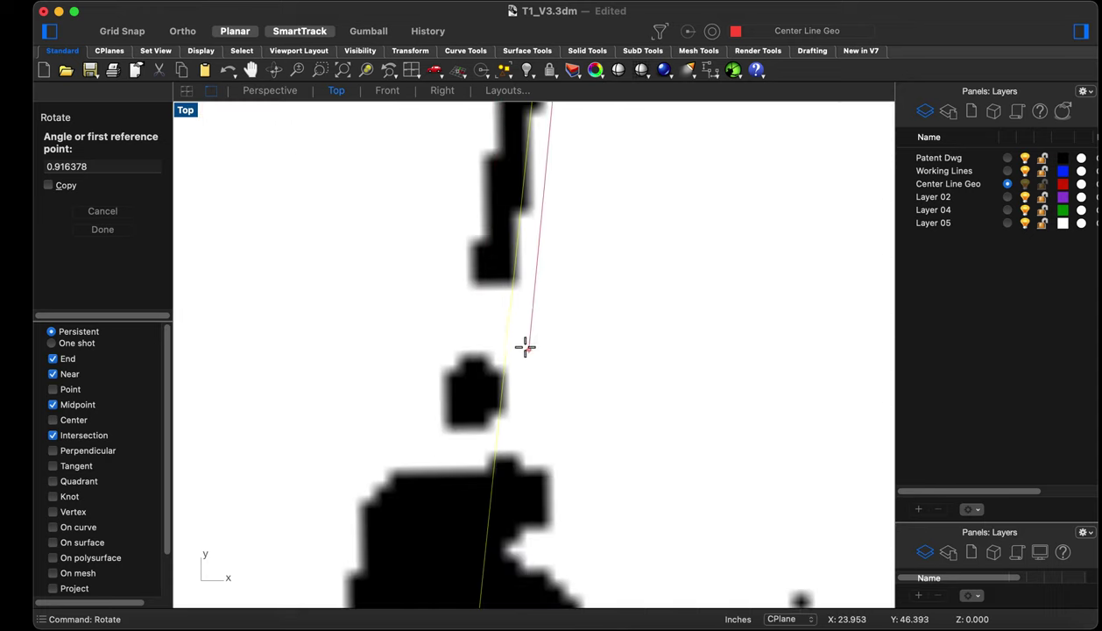
pyautogui.scroll(-4, 525, 348)
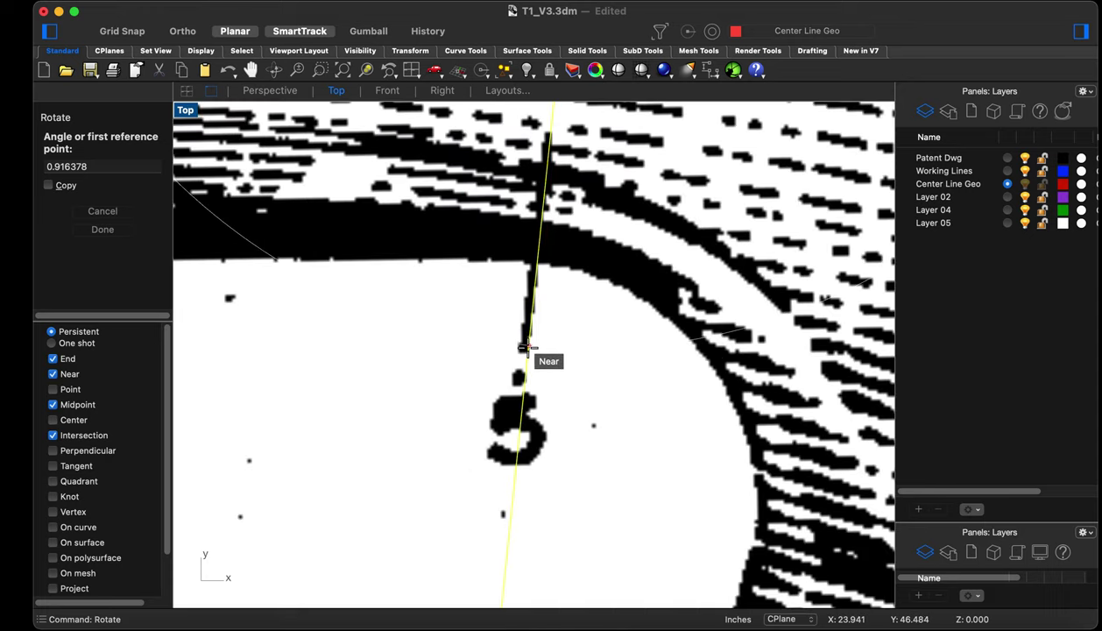
pyautogui.scroll(5, 525, 347)
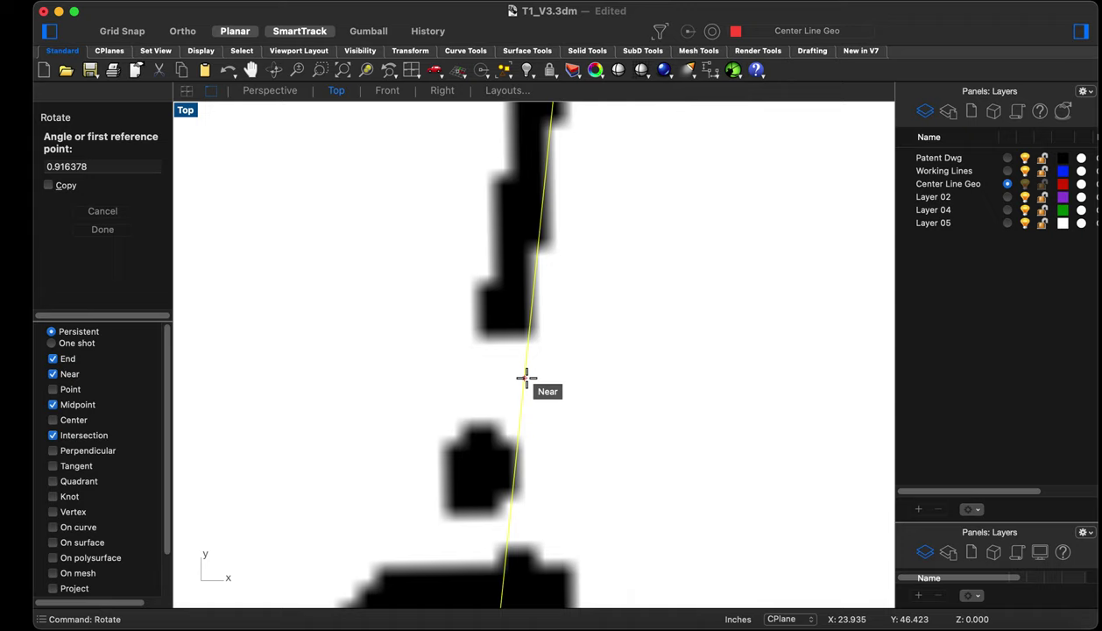
pyautogui.click(525, 378)
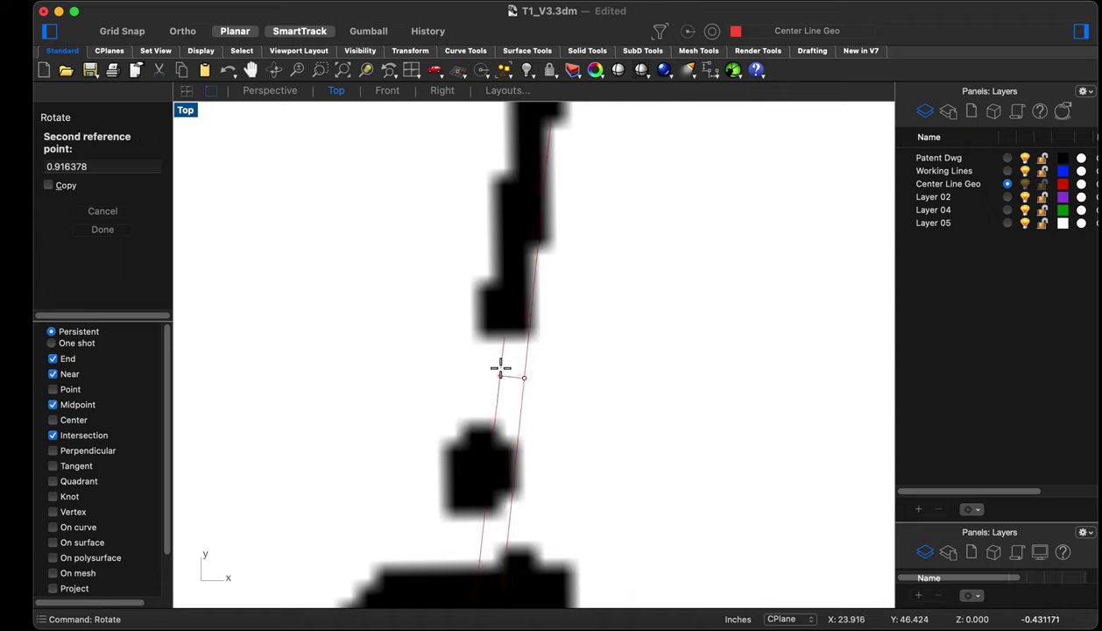
pyautogui.click(503, 340)
pyautogui.scroll(-5, 495, 333)
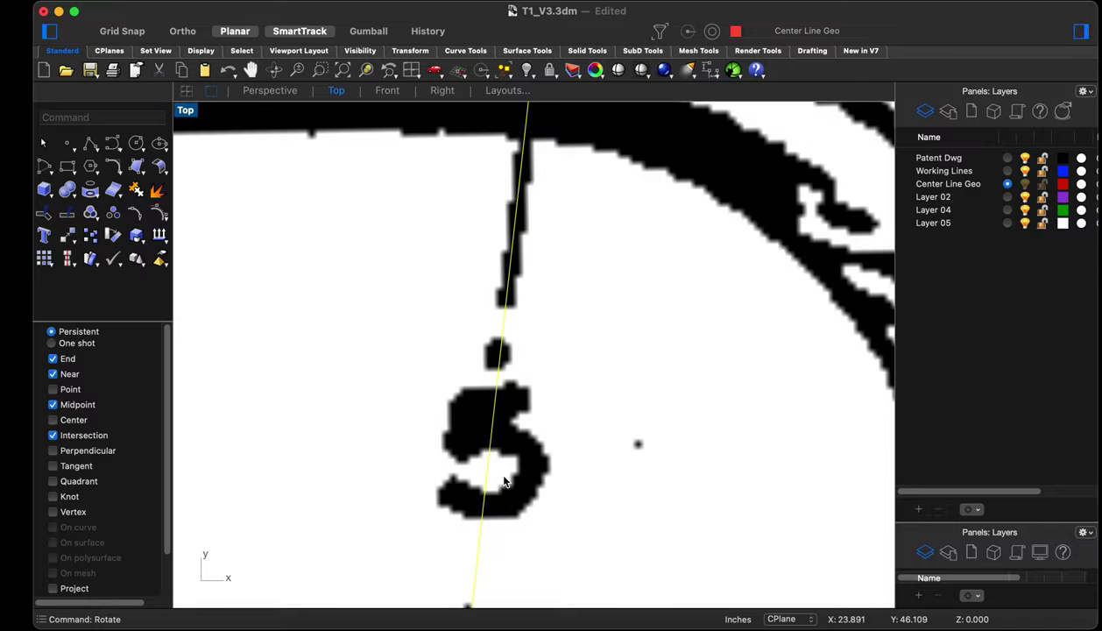
pyautogui.scroll(-4, 507, 464)
pyautogui.scroll(4, 504, 460)
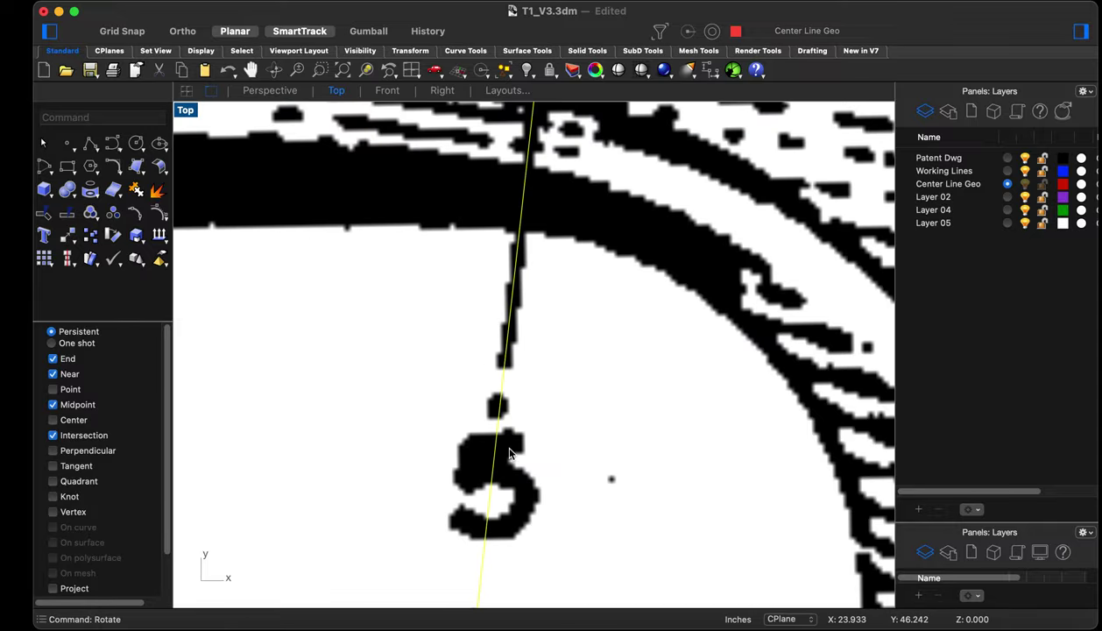
pyautogui.scroll(-4, 561, 420)
pyautogui.scroll(-3, 591, 398)
pyautogui.click(570, 195)
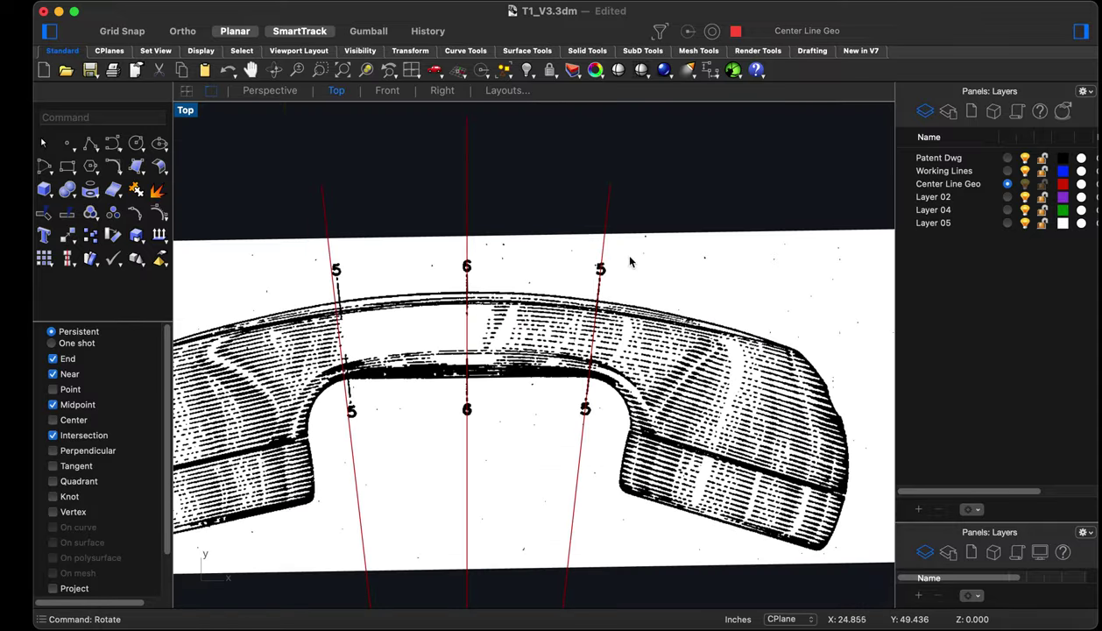
# Move the left slanted section line so it passes through the top of the upper left 5 leader
pyautogui.scroll(-4, 630, 262)
pyautogui.scroll(2, 602, 380)
pyautogui.scroll(5, 487, 199)
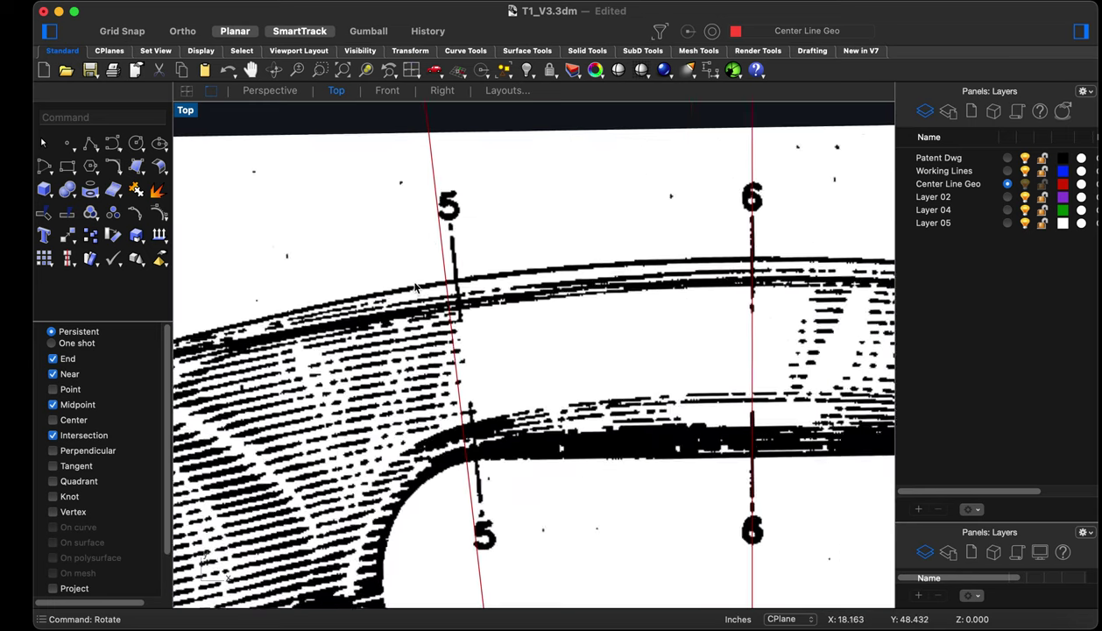
pyautogui.click(447, 238)
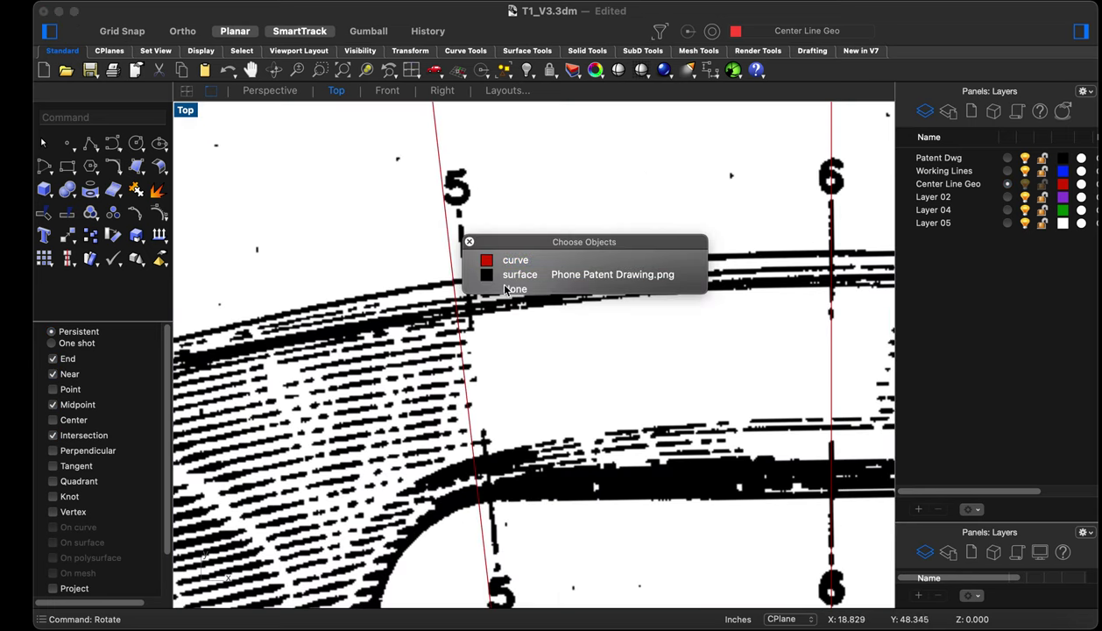
pyautogui.click(513, 260)
pyautogui.scroll(6, 419, 194)
pyautogui.write('move')
pyautogui.press('Return')
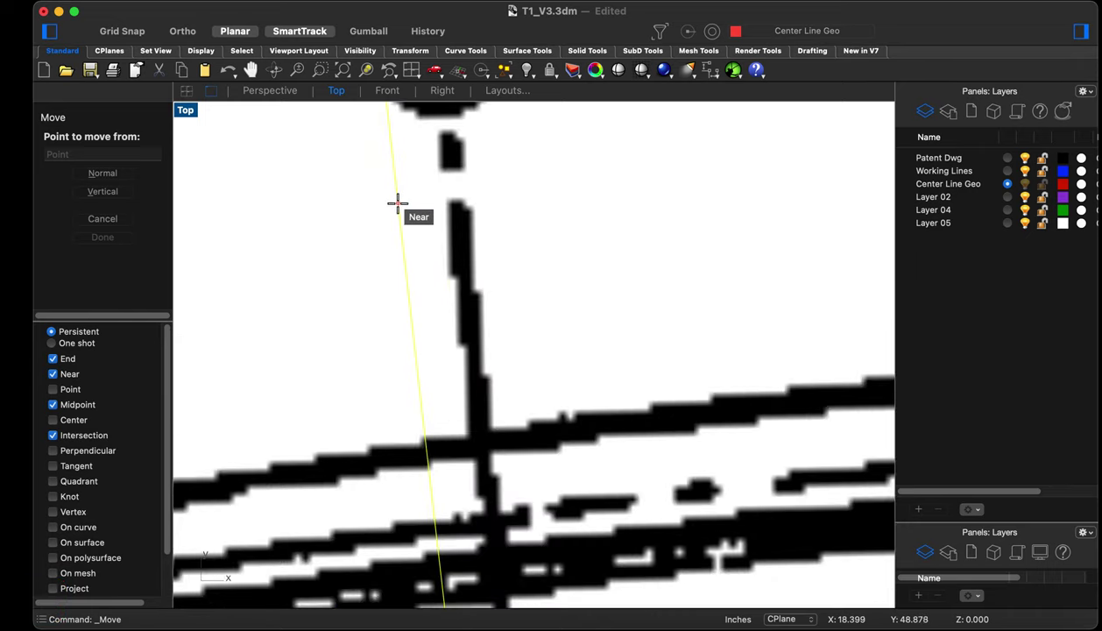
pyautogui.click(399, 204)
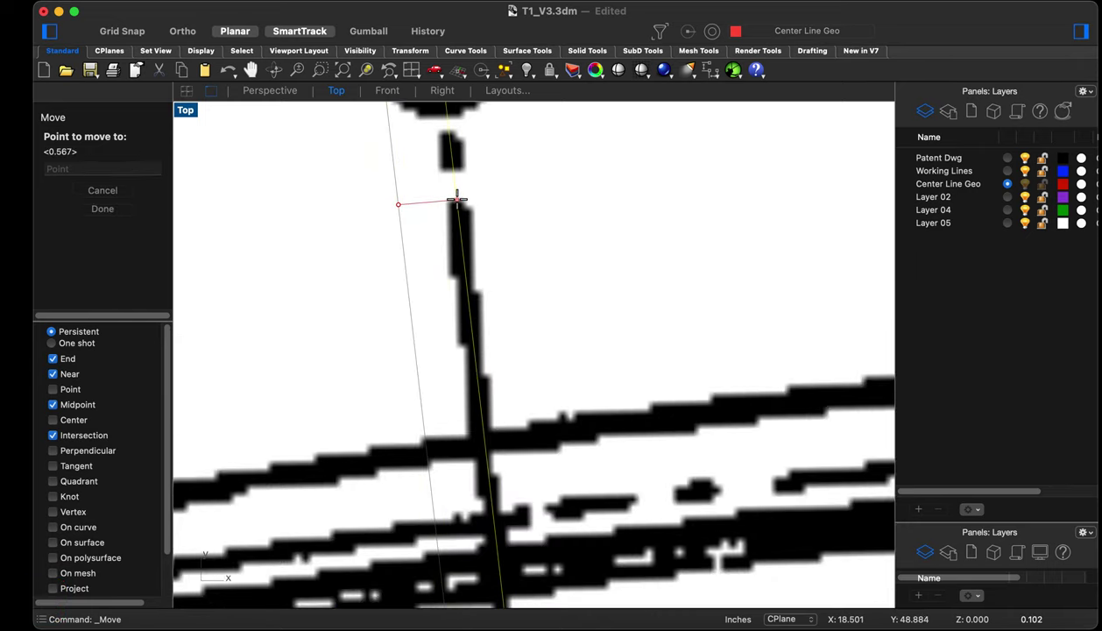
pyautogui.click(457, 200)
pyautogui.scroll(-5, 449, 285)
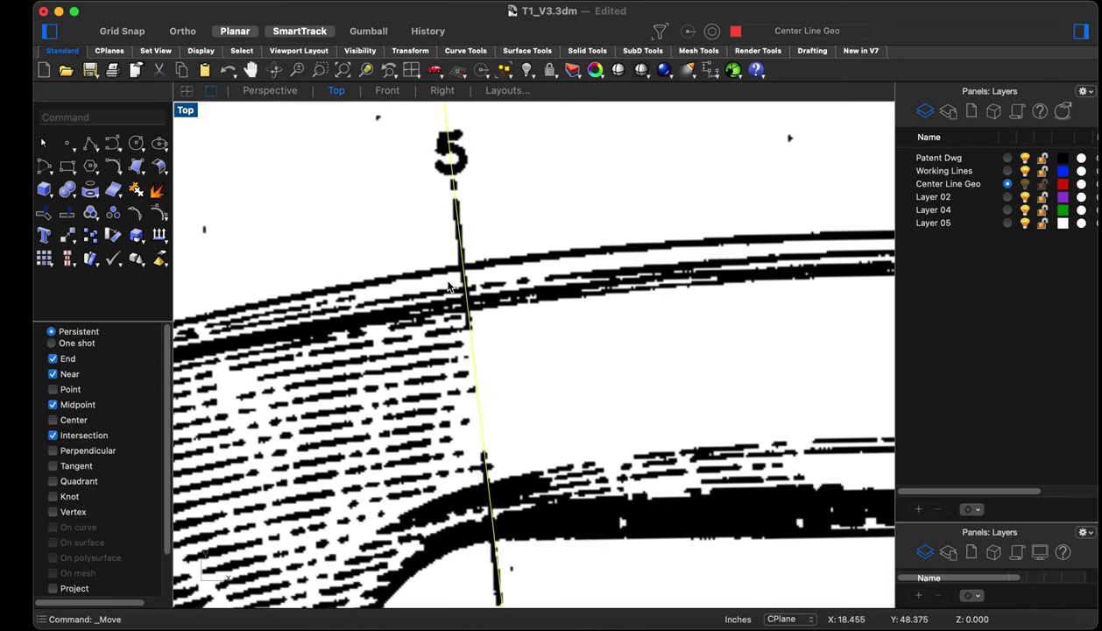
# Try to rotate the left section line about the top of the upper left 5 leader, using the lower leader's end as first reference
pyautogui.scroll(3, 447, 254)
pyautogui.write('rot')
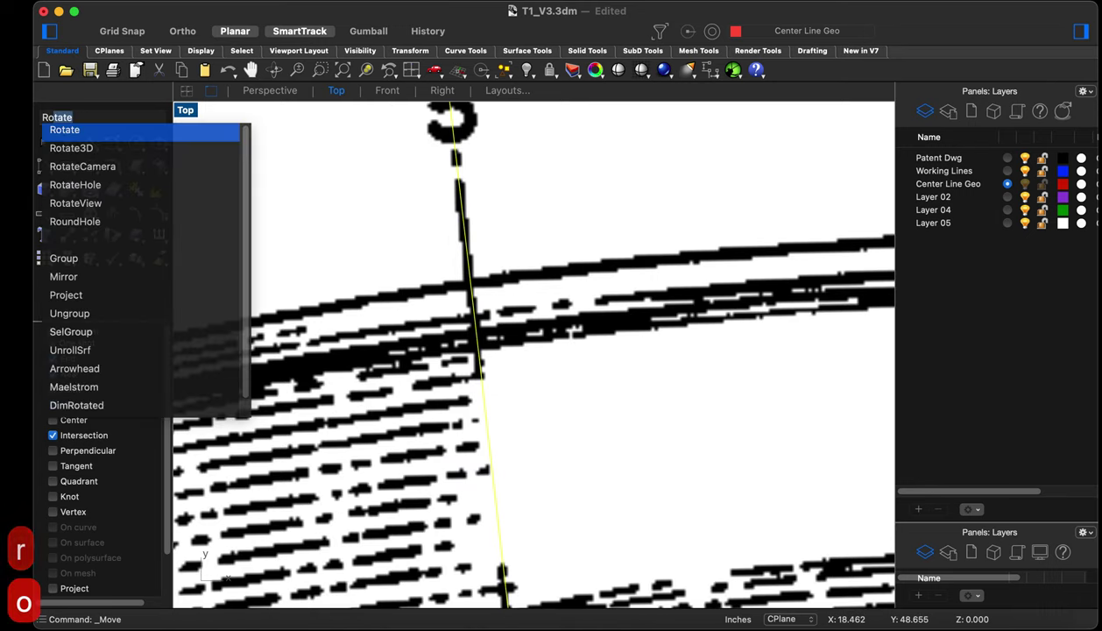
pyautogui.press('Return')
pyautogui.scroll(4, 449, 180)
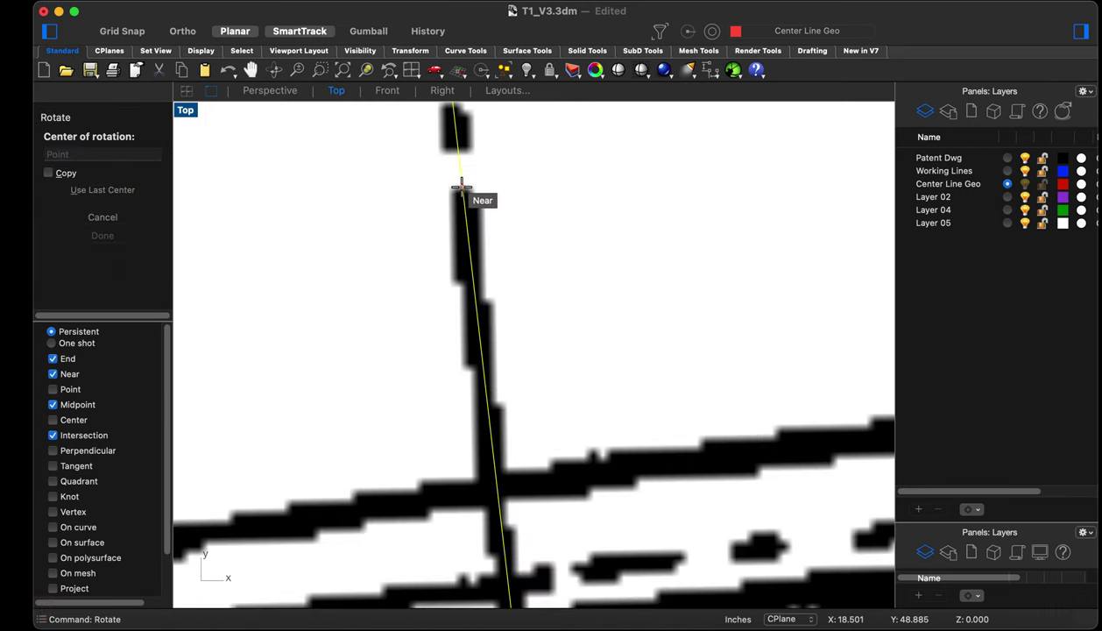
pyautogui.click(460, 185)
pyautogui.scroll(-5, 461, 186)
pyautogui.scroll(5, 462, 346)
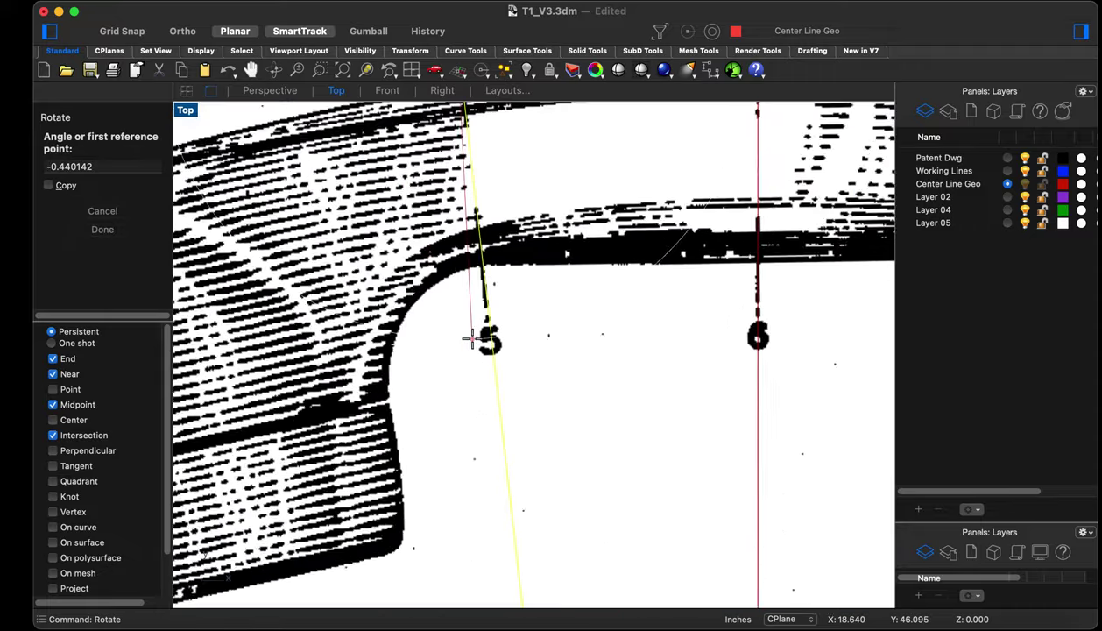
pyautogui.scroll(5, 484, 281)
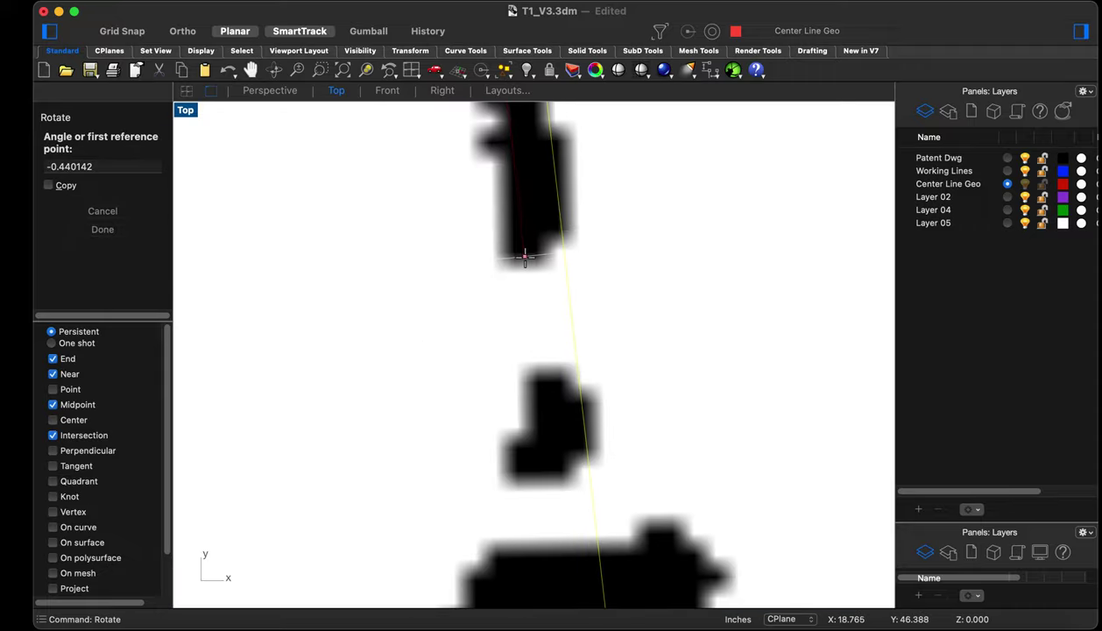
pyautogui.click(527, 263)
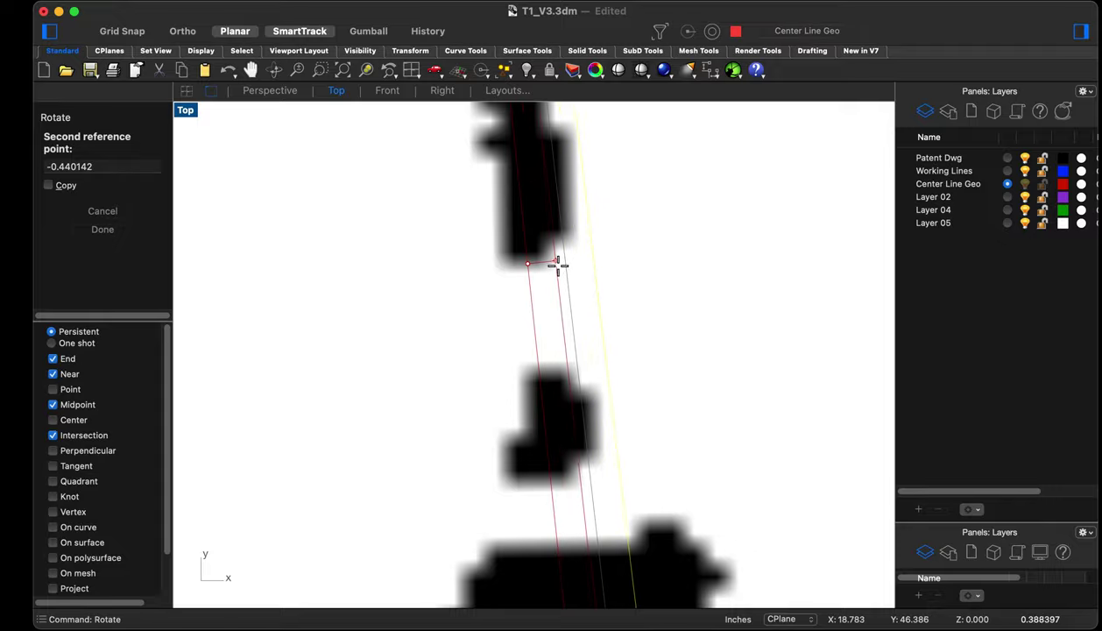
pyautogui.click(563, 270)
pyautogui.scroll(-8, 563, 270)
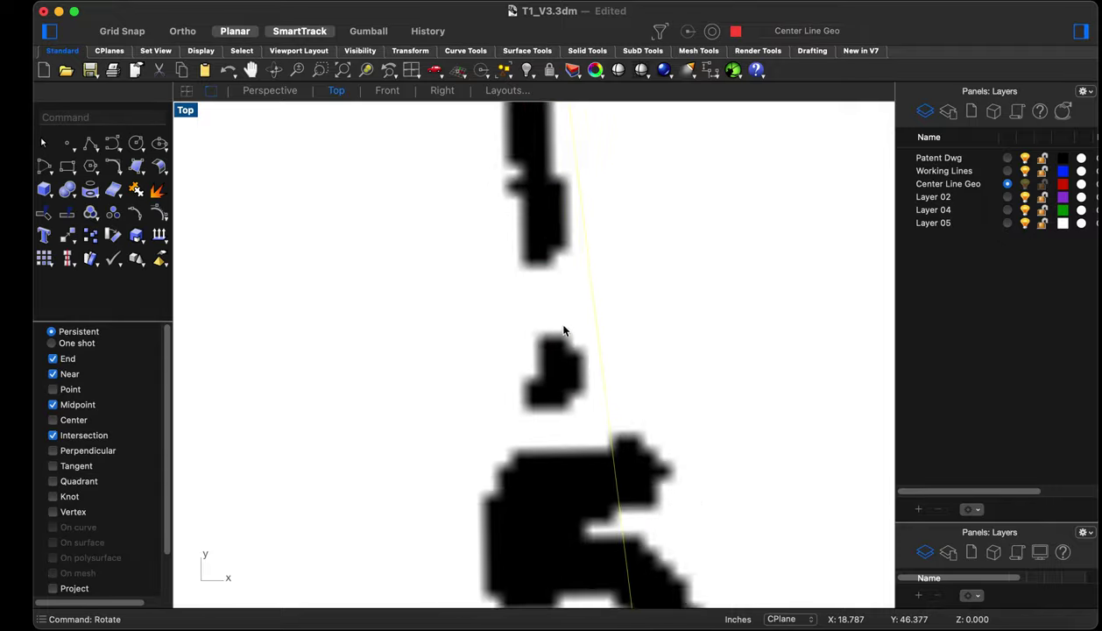
pyautogui.scroll(5, 554, 228)
pyautogui.scroll(6, 603, 306)
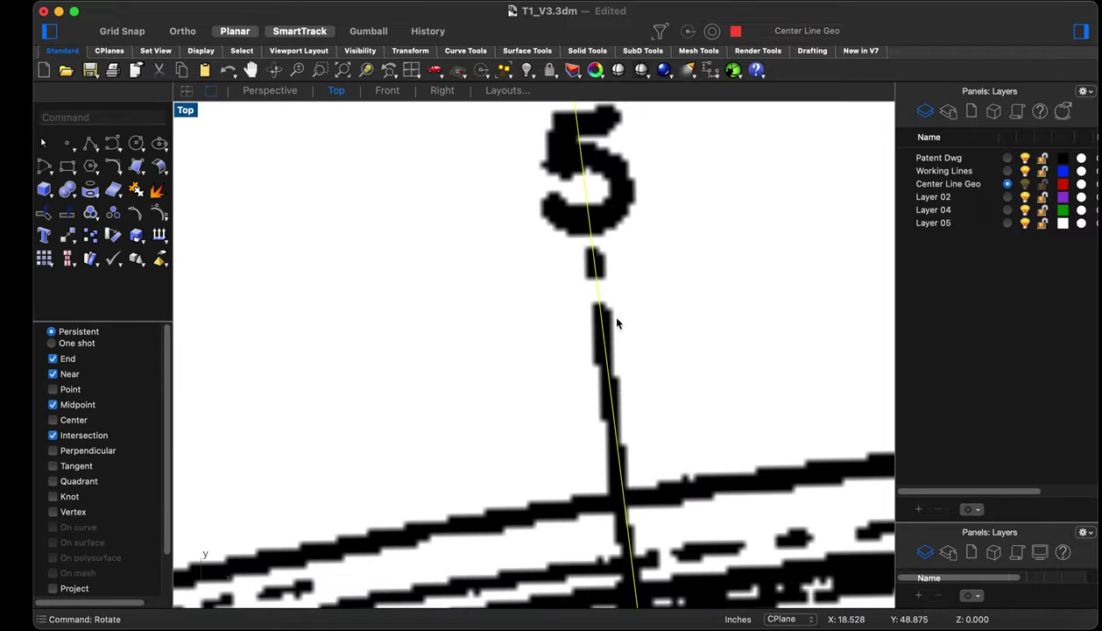
# Rotate the left section line about the top of the upper left 5 leader, from a point on the line to the lower leader's end
pyautogui.press('space')
pyautogui.click(586, 283)
pyautogui.scroll(-8, 554, 213)
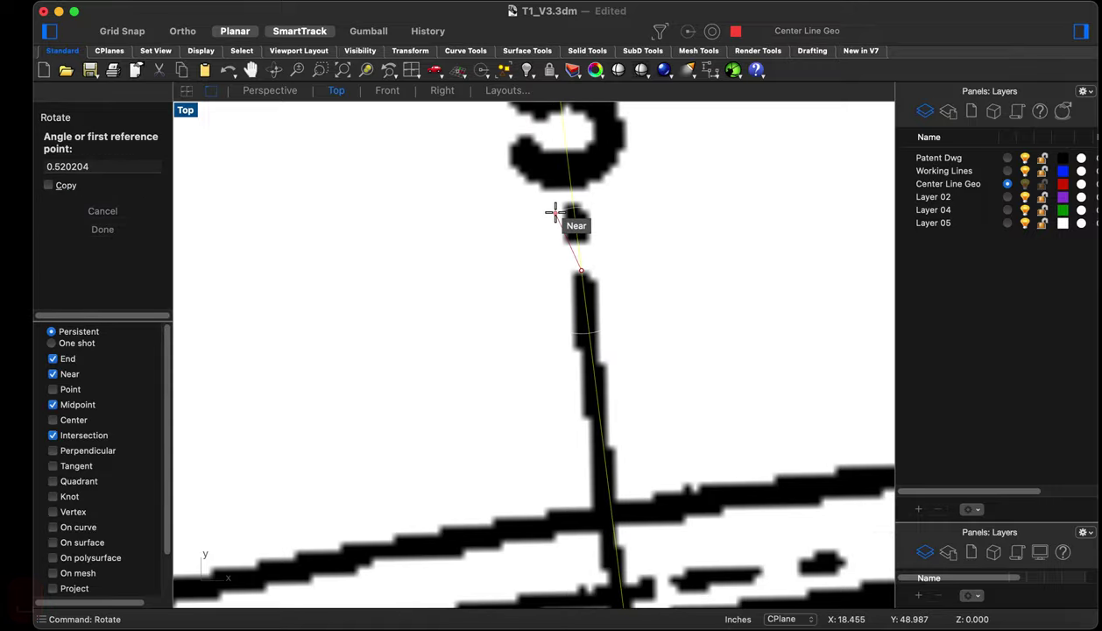
pyautogui.scroll(6, 574, 307)
pyautogui.scroll(5, 574, 307)
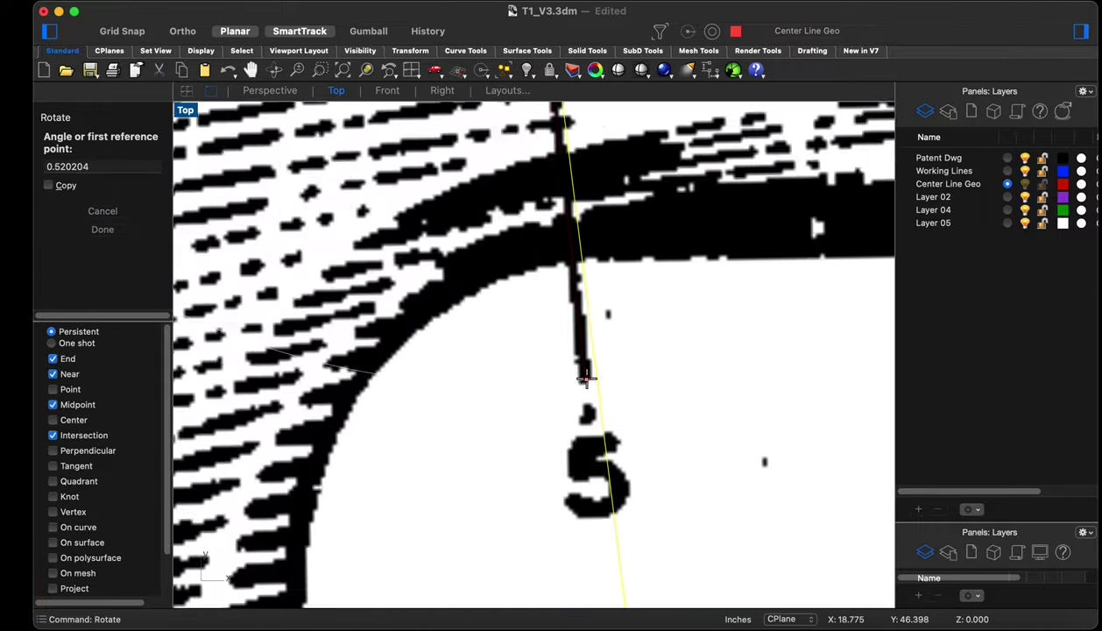
pyautogui.click(605, 383)
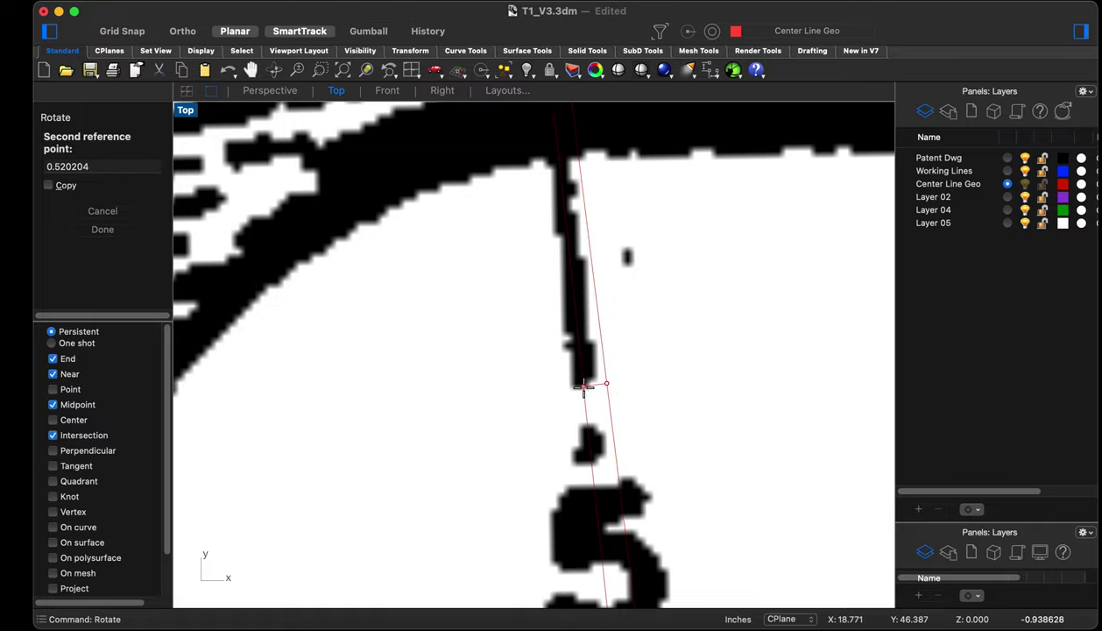
pyautogui.click(581, 384)
pyautogui.scroll(-6, 560, 333)
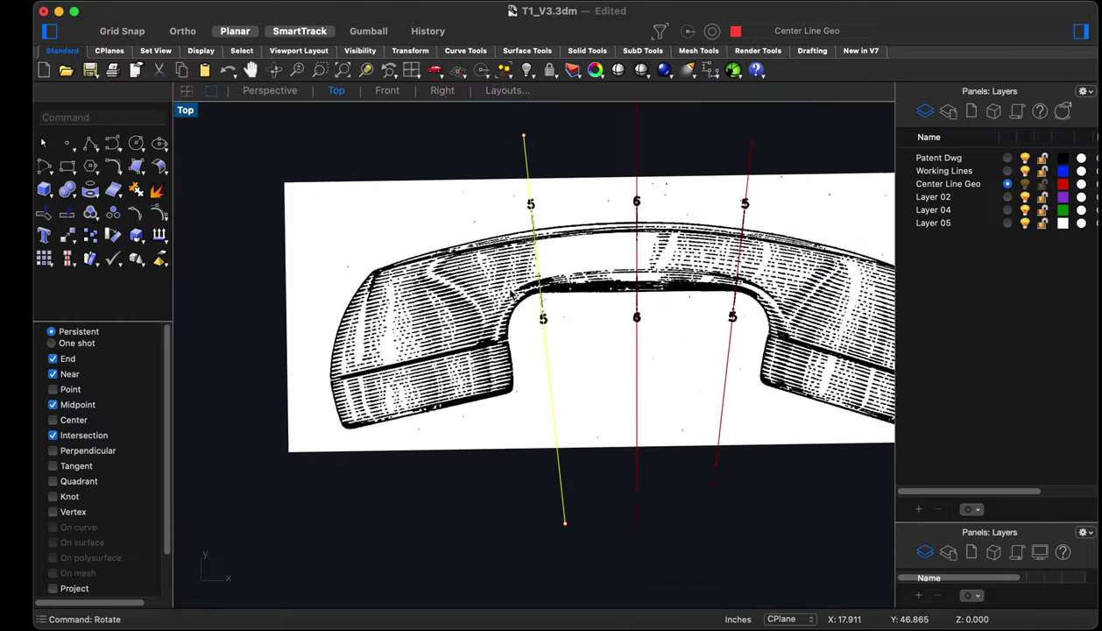
pyautogui.scroll(-2, 562, 446)
pyautogui.click(554, 440)
pyautogui.scroll(2, 652, 420)
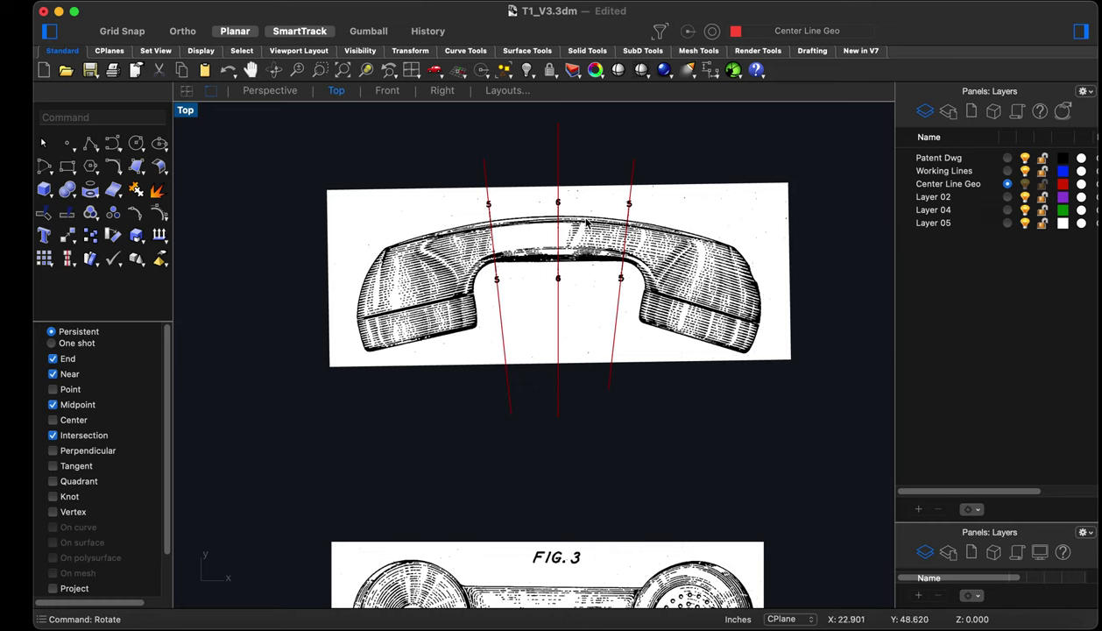
# Draw a three-point circle through the handset's upper edge near its left end, just right of center line 6, and near its right end
pyautogui.click(137, 145)
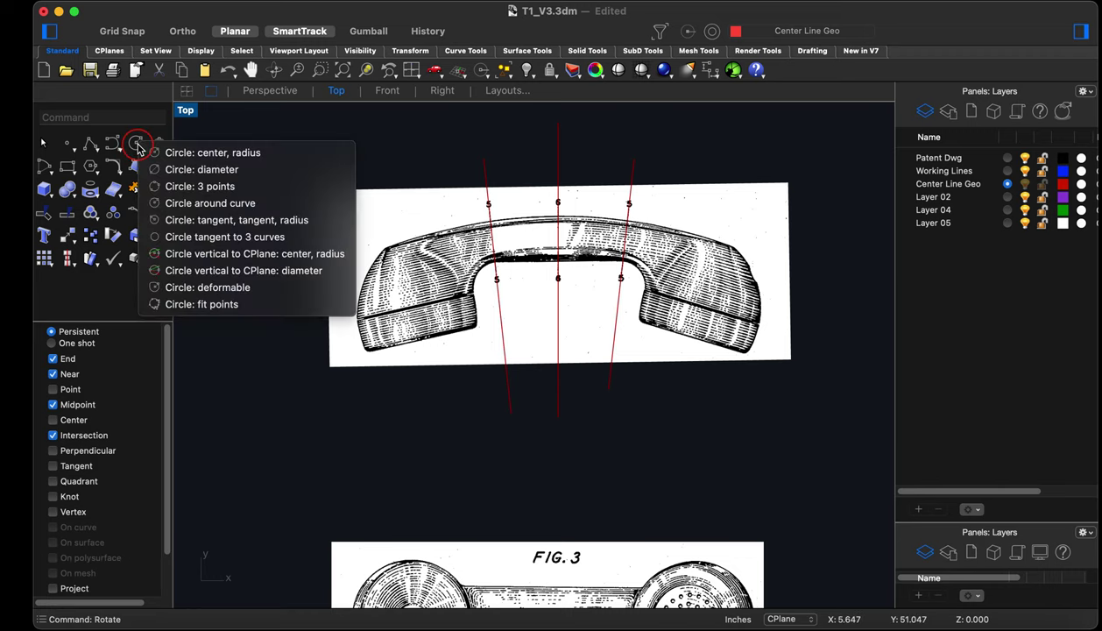
pyautogui.moveTo(137, 149); pyautogui.dragTo(169, 187)
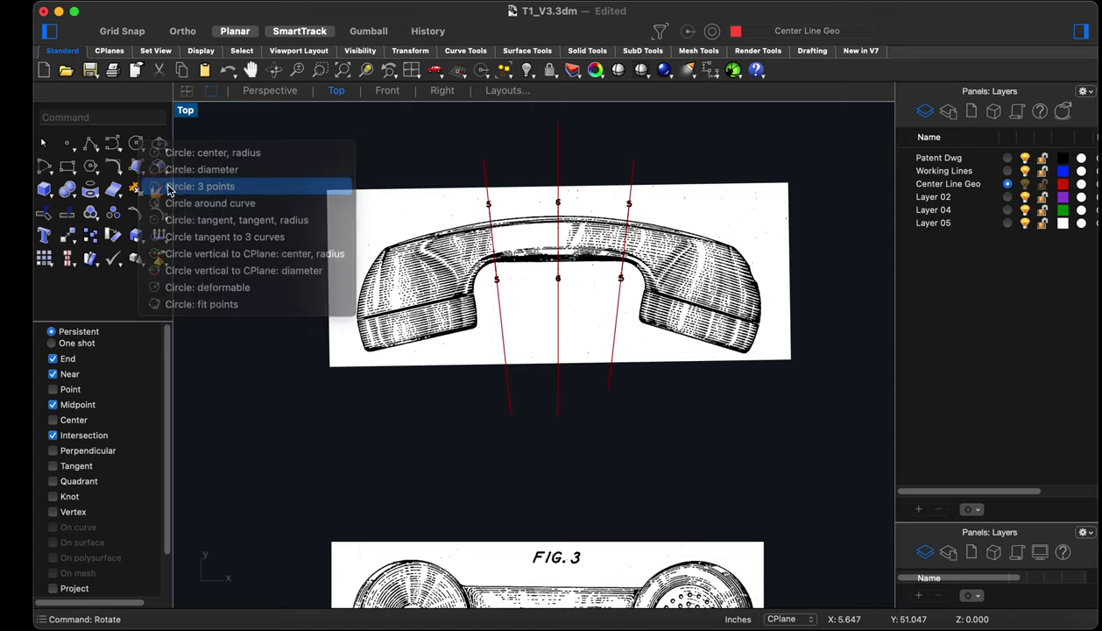
pyautogui.scroll(10, 411, 223)
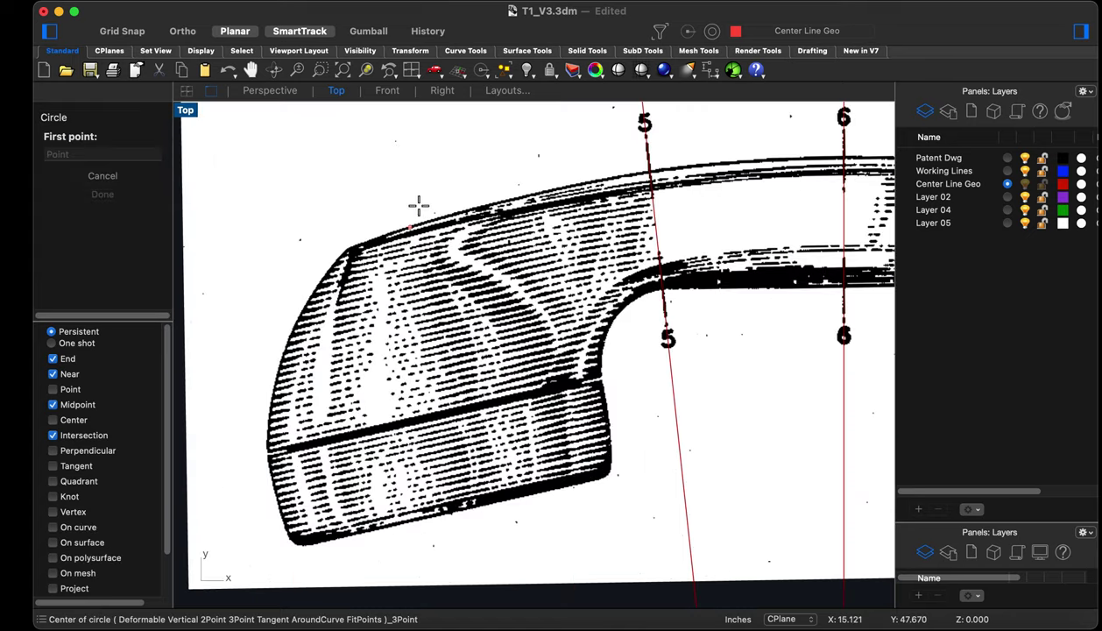
pyautogui.scroll(3, 403, 254)
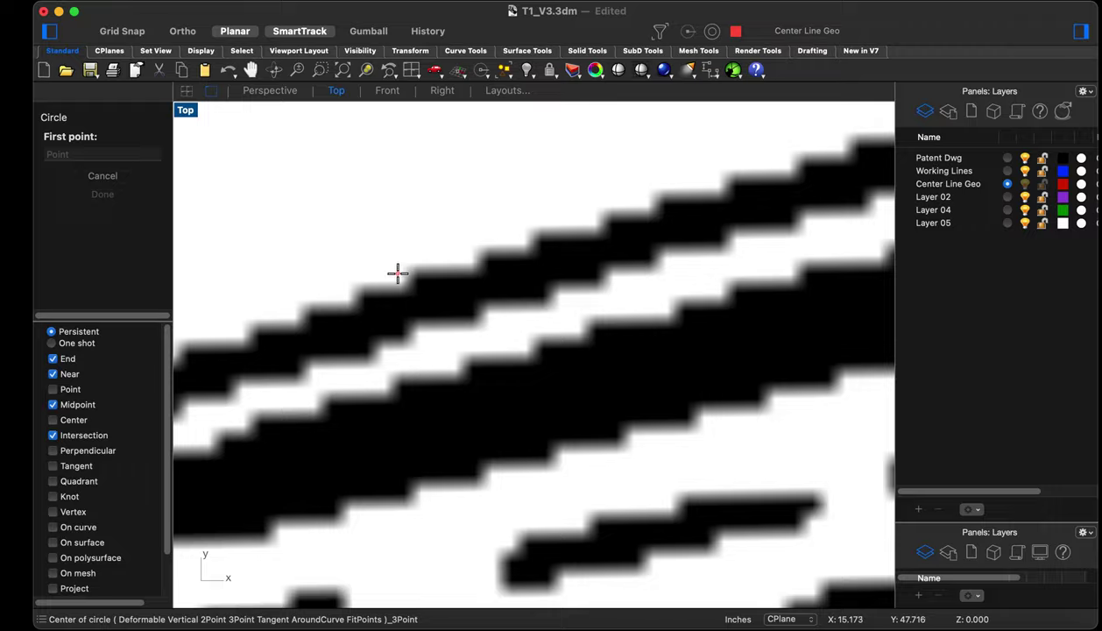
pyautogui.scroll(2, 399, 275)
pyautogui.click(405, 278)
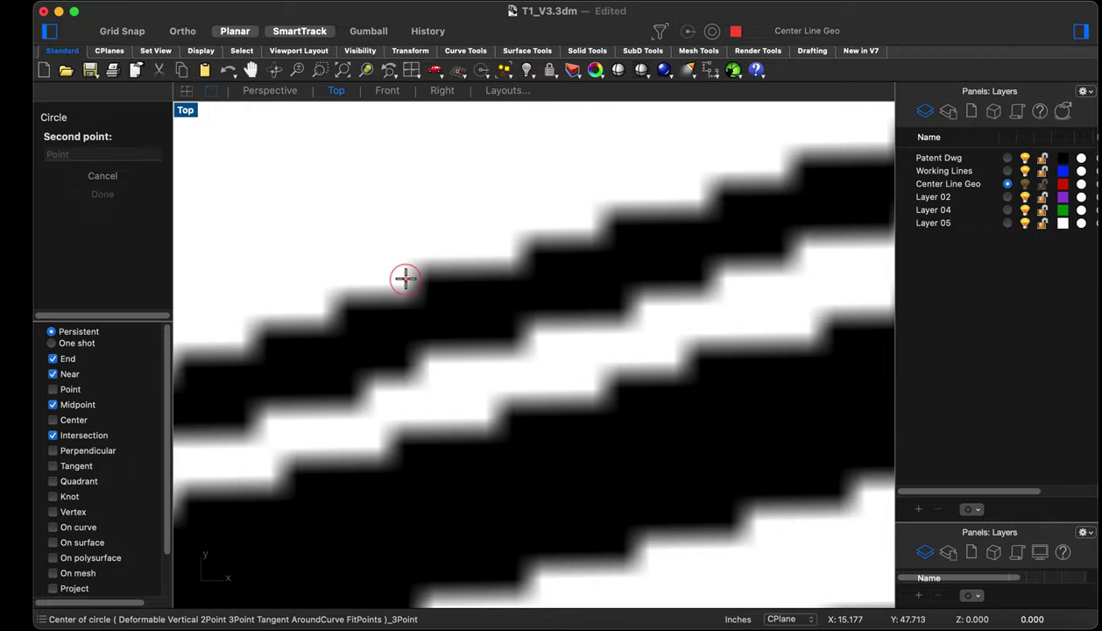
pyautogui.scroll(-10, 292, 224)
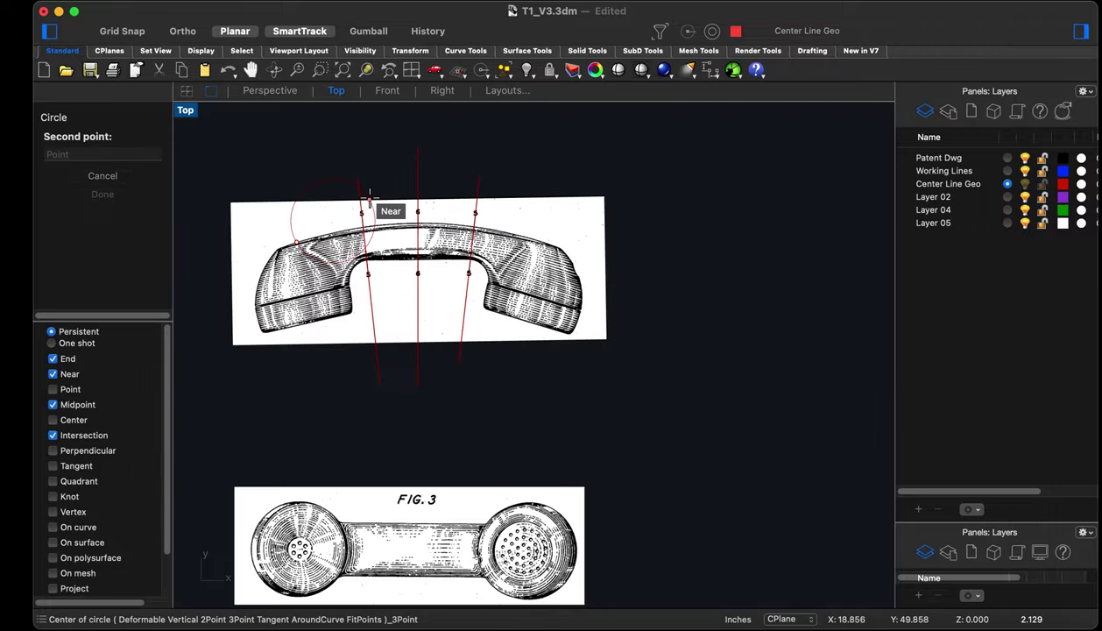
pyautogui.scroll(5, 482, 222)
pyautogui.scroll(3, 673, 273)
pyautogui.scroll(6, 536, 271)
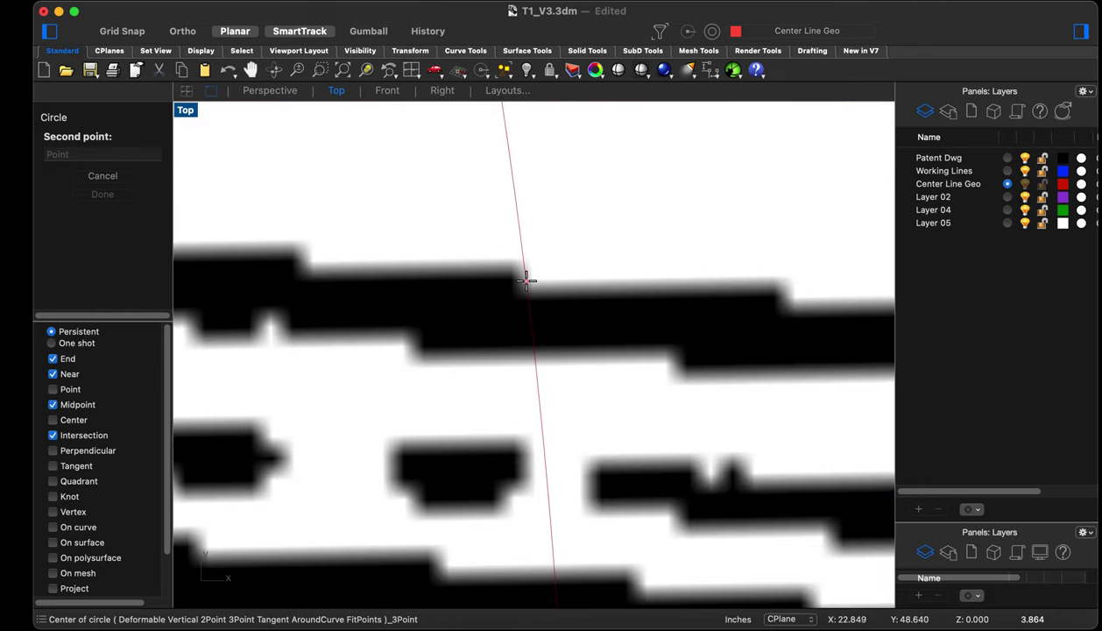
pyautogui.click(525, 278)
pyautogui.scroll(-4, 418, 224)
pyautogui.scroll(-5, 398, 222)
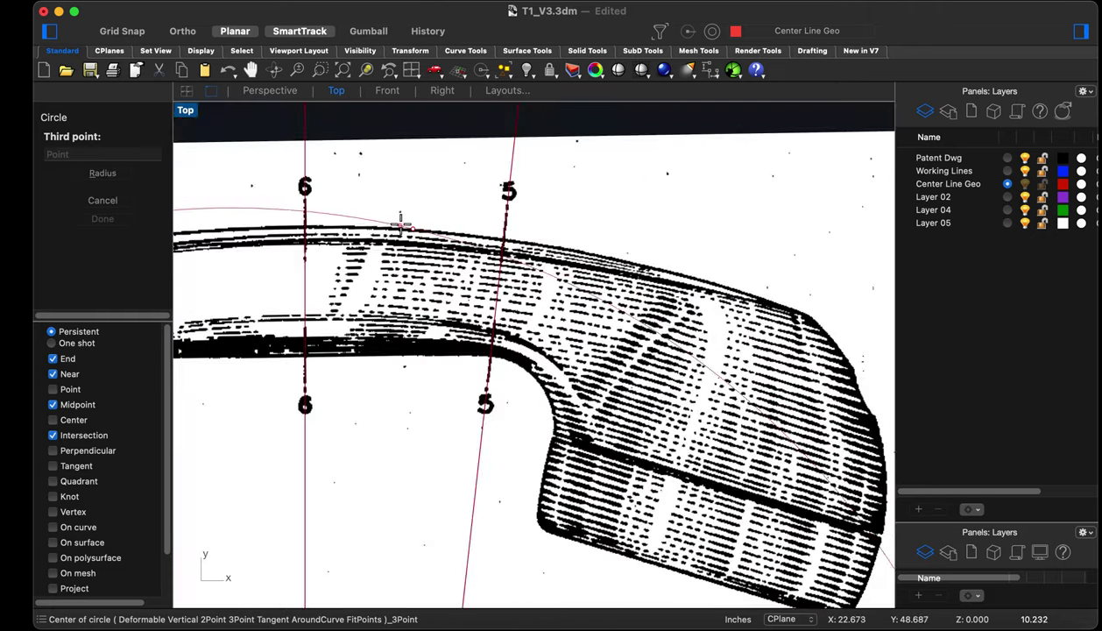
pyautogui.scroll(5, 528, 232)
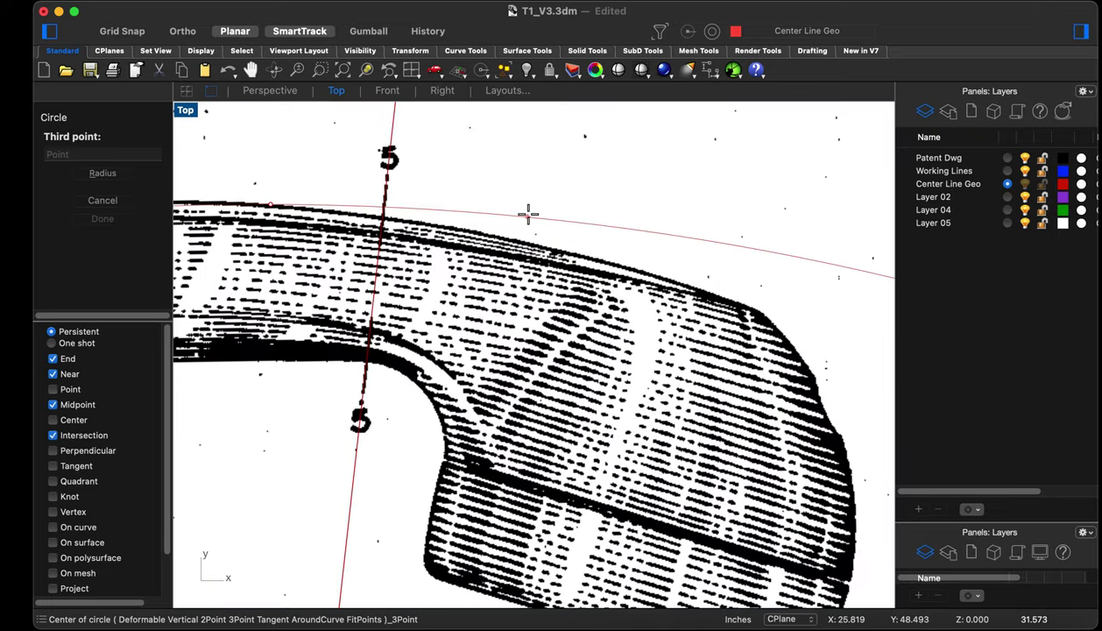
pyautogui.scroll(5, 561, 242)
pyautogui.scroll(5, 764, 309)
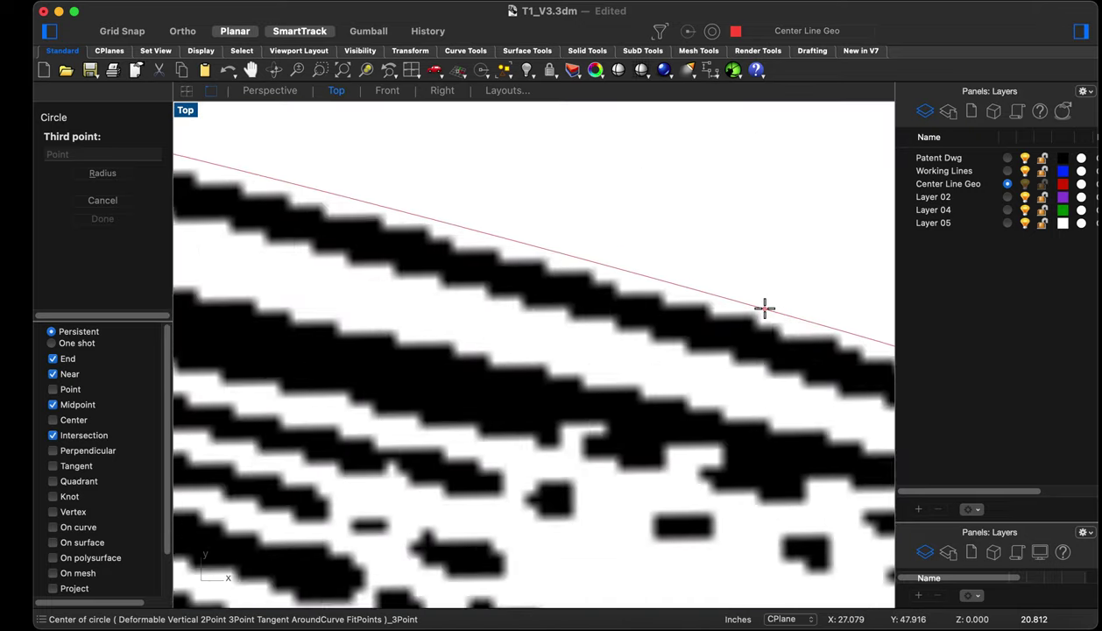
pyautogui.click(806, 346)
pyautogui.scroll(-10, 704, 298)
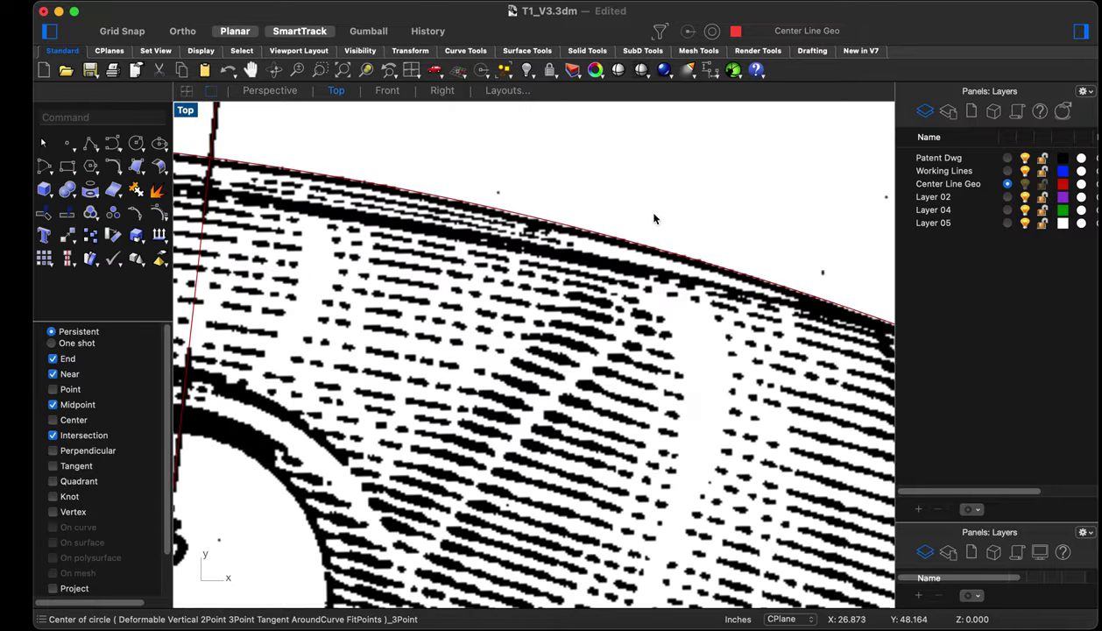
pyautogui.scroll(-8, 653, 218)
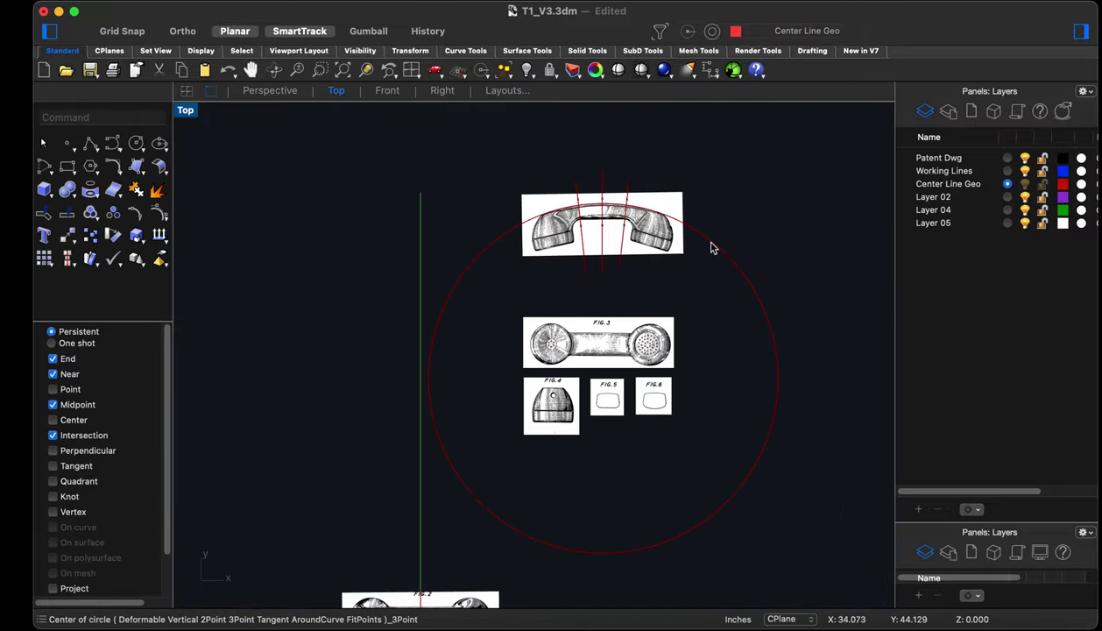
# Enable the Center object snap and move the large circle by its center onto the lower end of center line 6
pyautogui.scroll(5, 627, 211)
pyautogui.scroll(-4, 575, 246)
pyautogui.scroll(3, 556, 235)
pyautogui.scroll(-3, 570, 324)
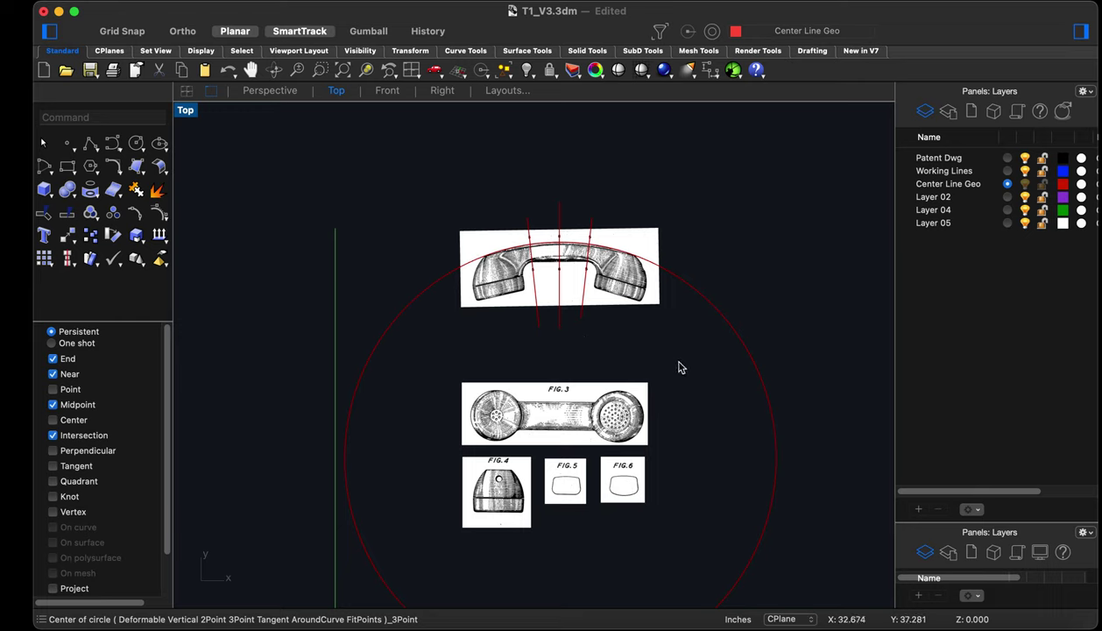
pyautogui.click(712, 309)
pyautogui.scroll(-2, 675, 334)
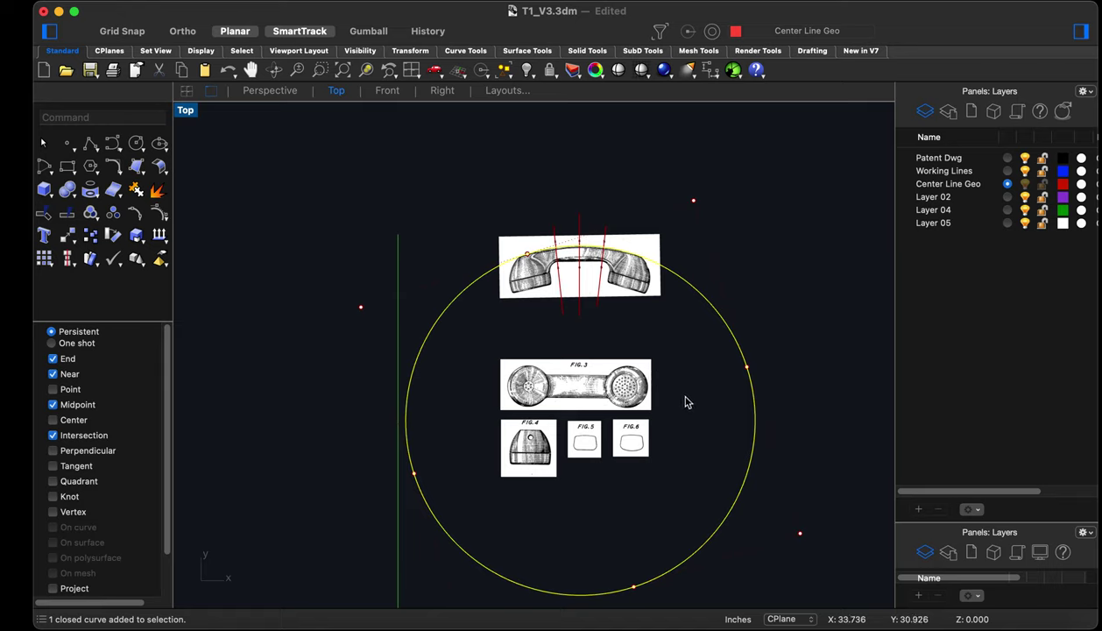
pyautogui.press('m')
pyautogui.press('Return')
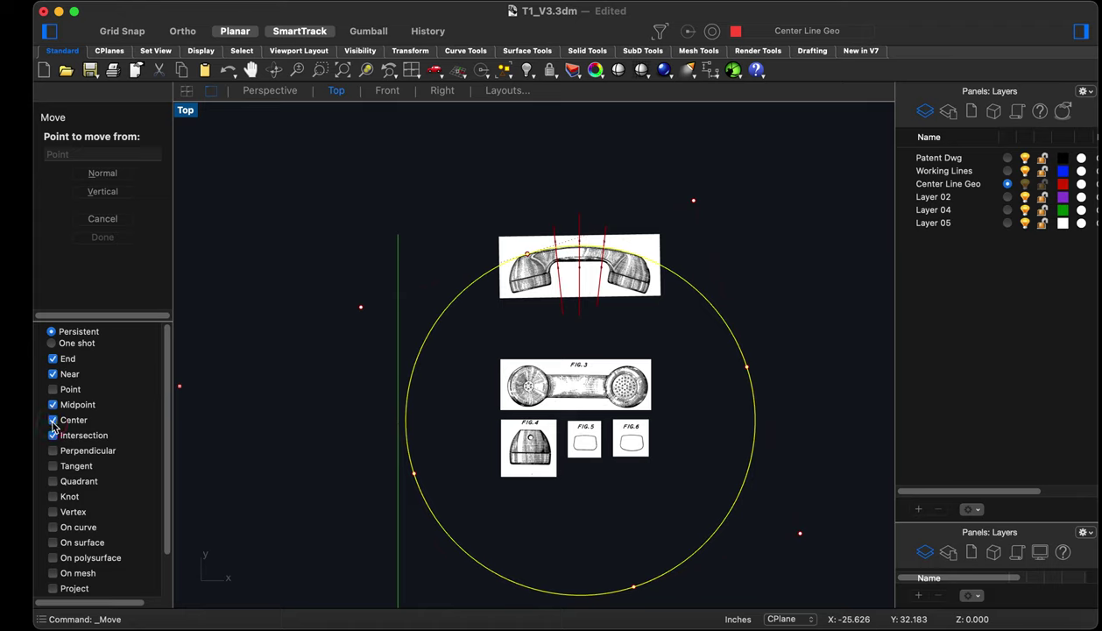
pyautogui.click(717, 318)
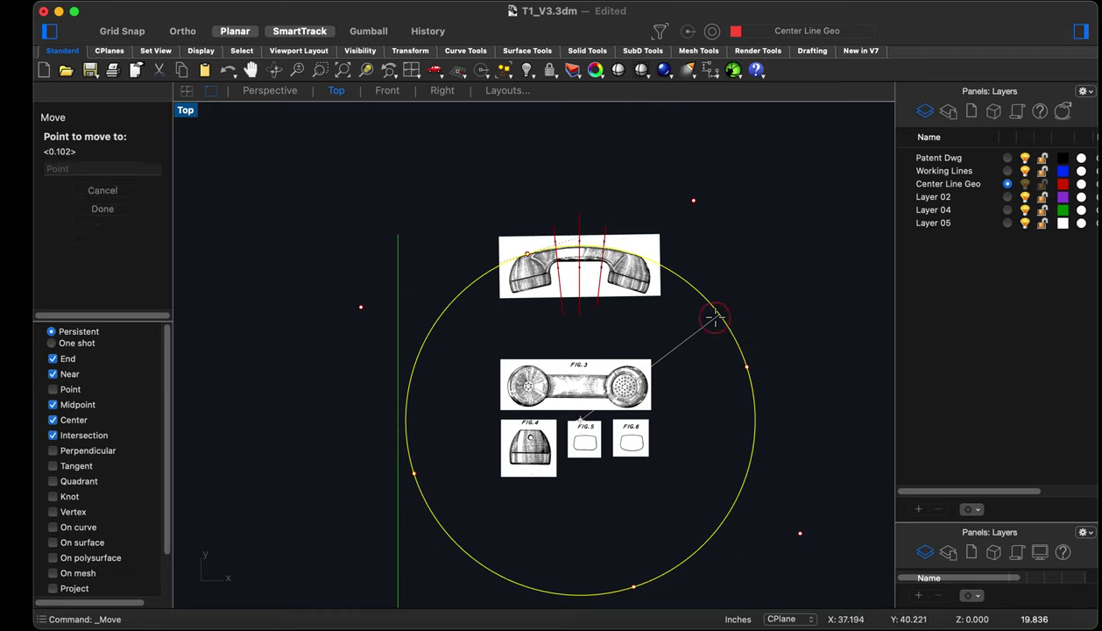
pyautogui.click(581, 321)
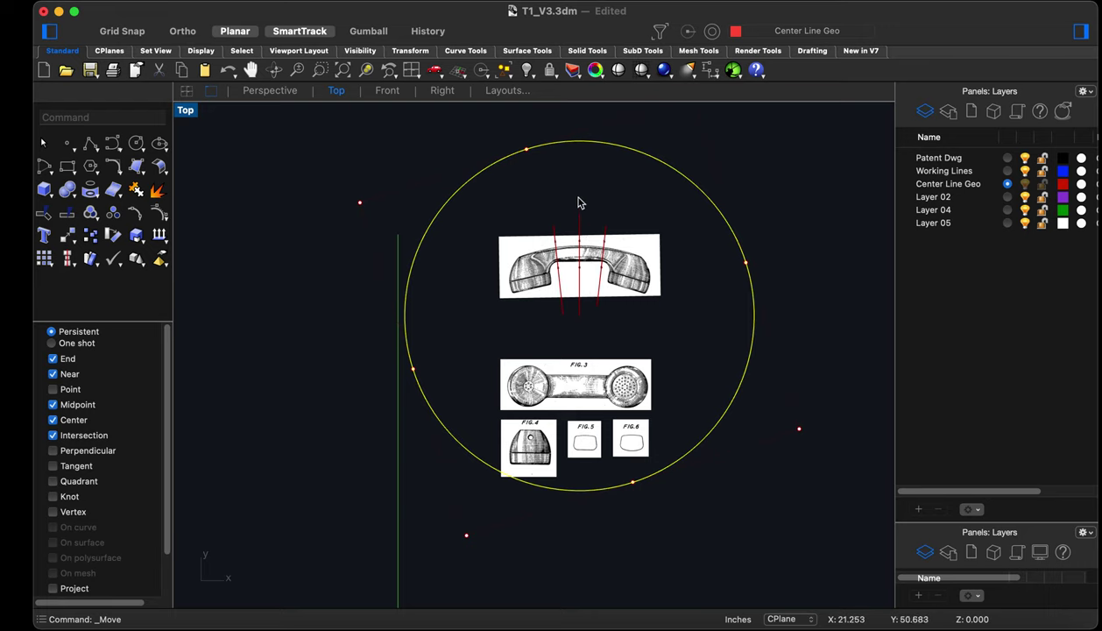
# Turn on Ortho and move the large circle straight down until its top meets the handset's upper edge
pyautogui.scroll(-2, 563, 263)
pyautogui.scroll(3, 559, 294)
pyautogui.scroll(-1, 566, 298)
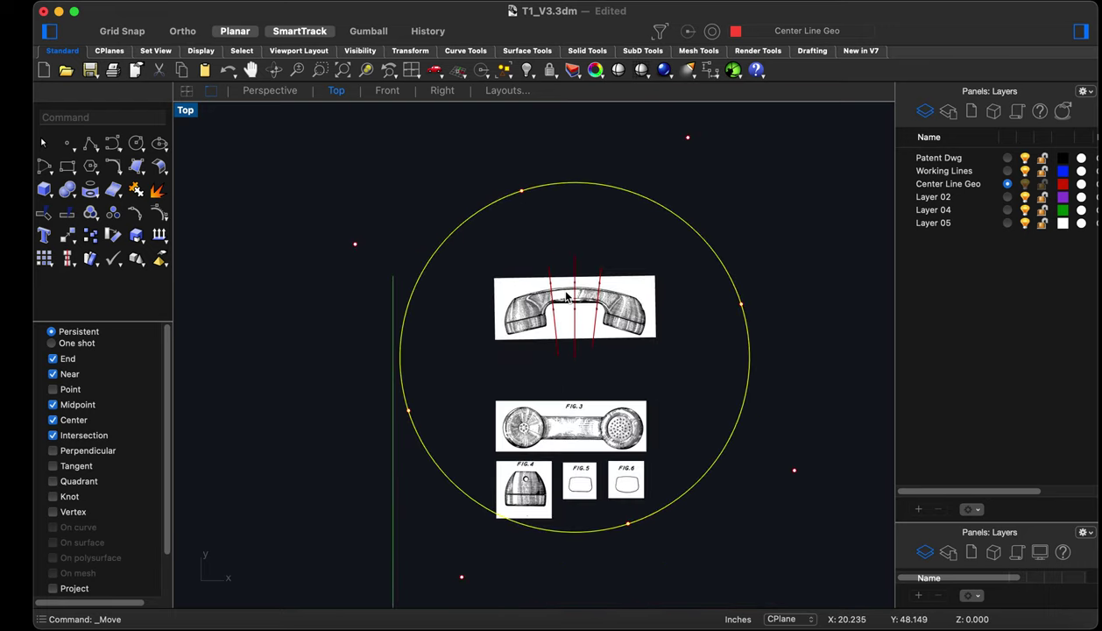
pyautogui.write('m')
pyautogui.press('Return')
pyautogui.scroll(2, 577, 215)
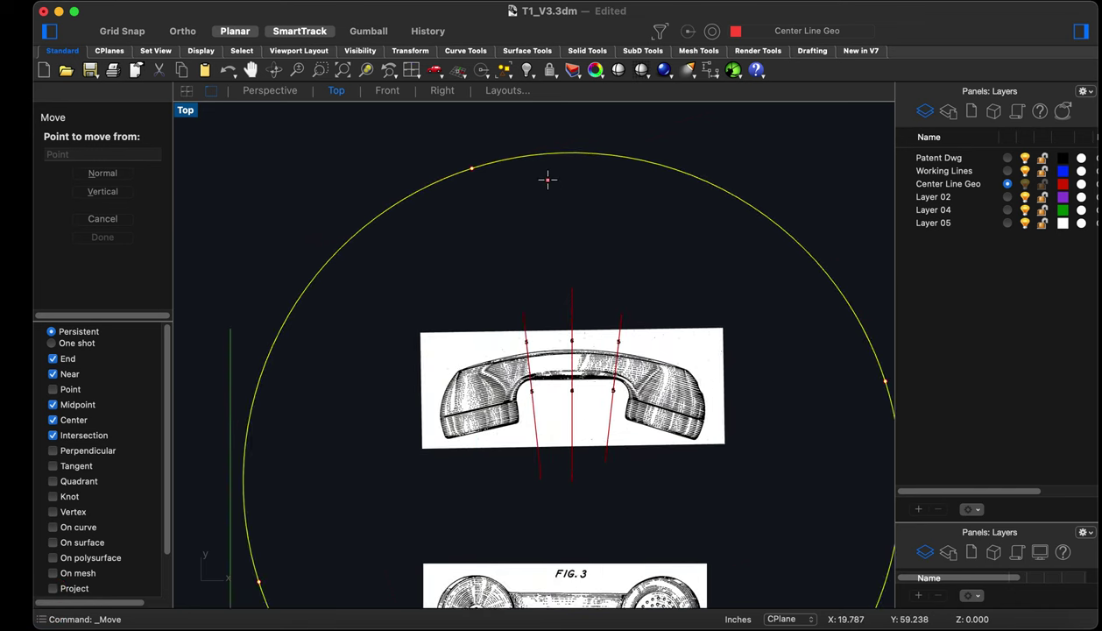
pyautogui.click(547, 179)
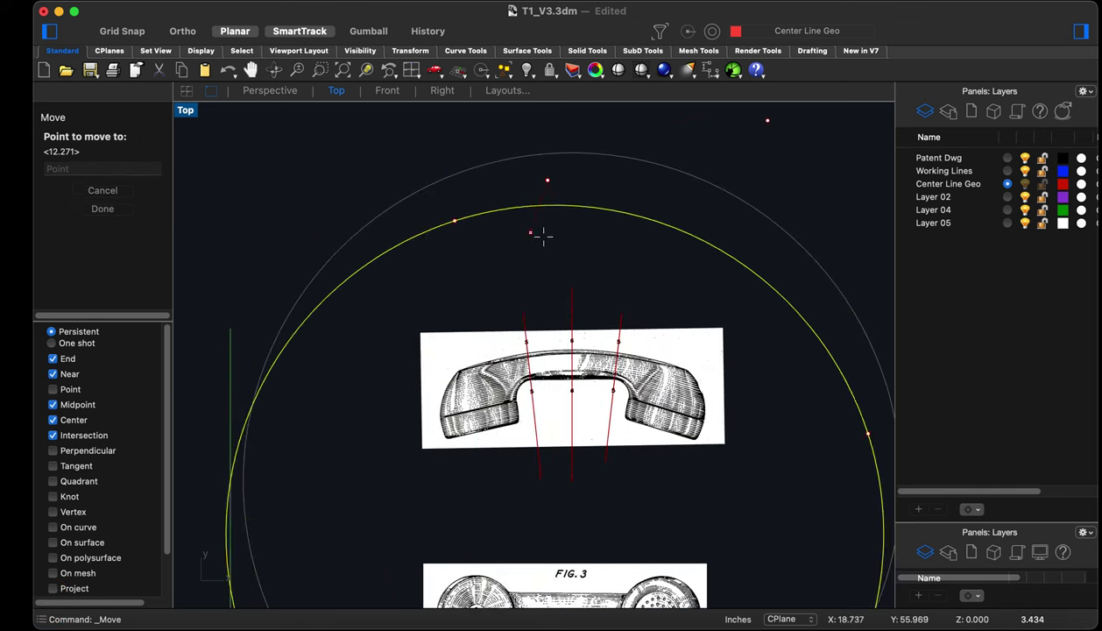
pyautogui.click(182, 30)
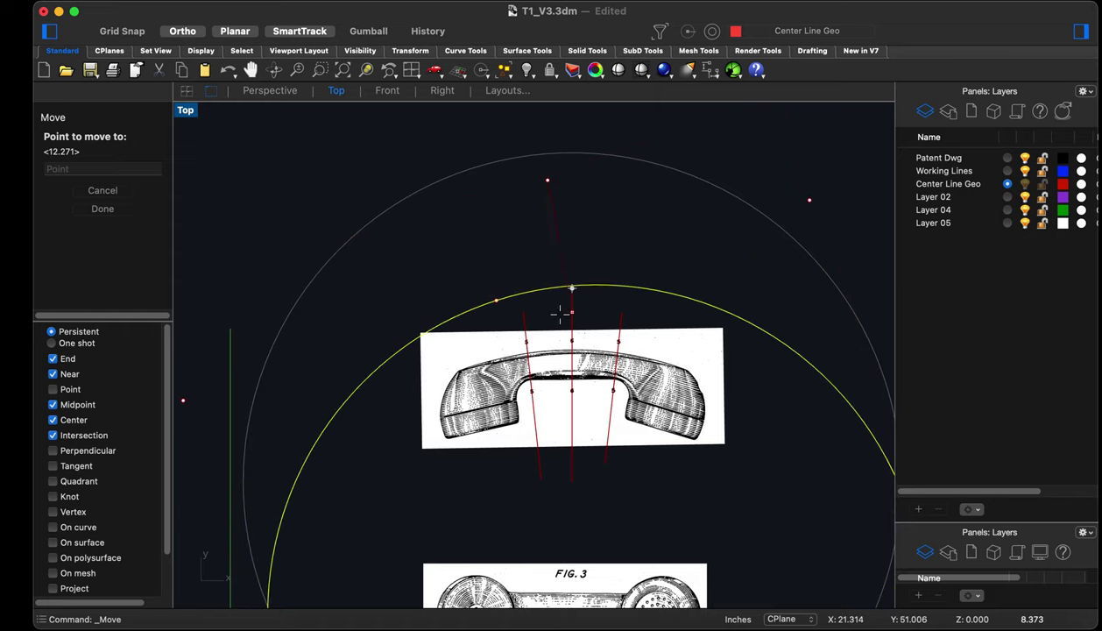
pyautogui.scroll(5, 553, 315)
pyautogui.scroll(5, 545, 357)
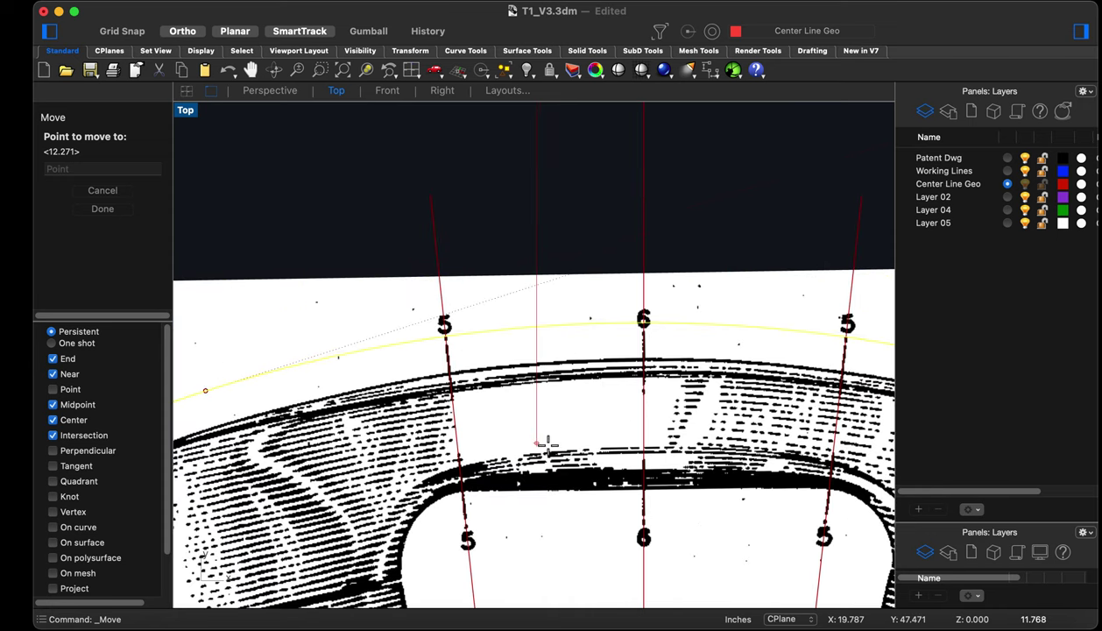
pyautogui.click(554, 489)
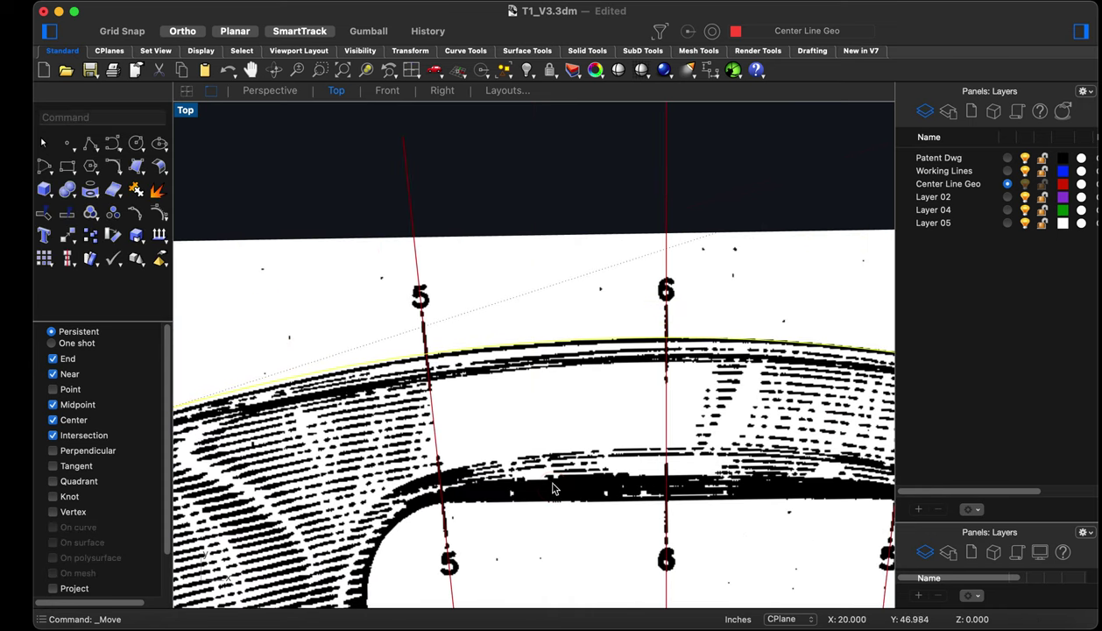
# Check the circle against the handset's upper edge at center line 6 and reselect the circle curve instead of the drawing surface
pyautogui.scroll(-3, 458, 312)
pyautogui.scroll(10, 512, 311)
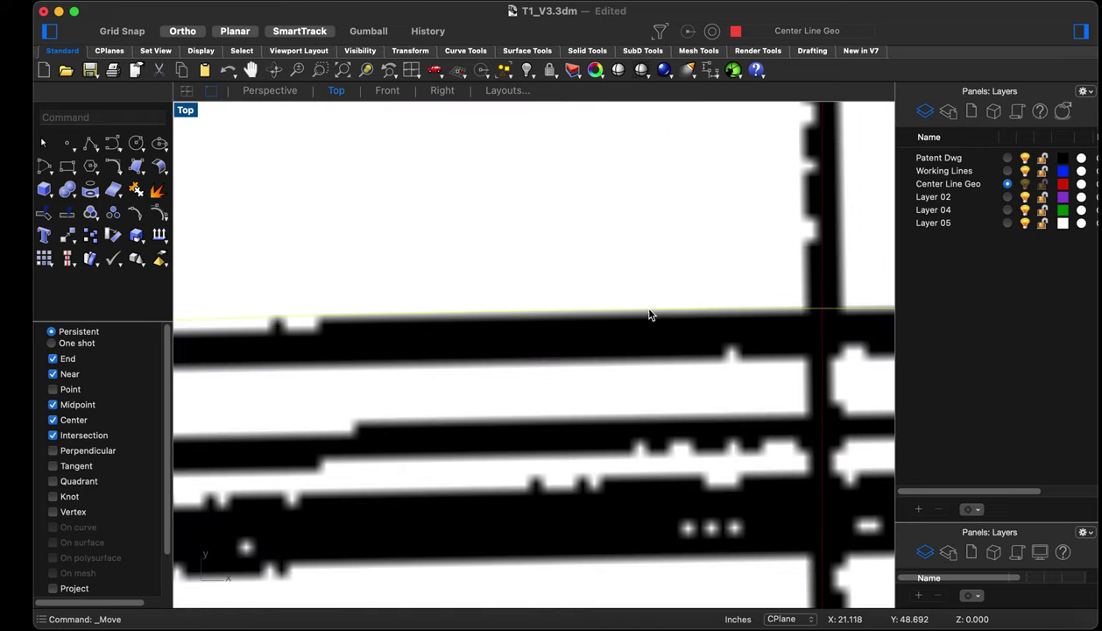
pyautogui.scroll(-3, 584, 306)
pyautogui.click(611, 304)
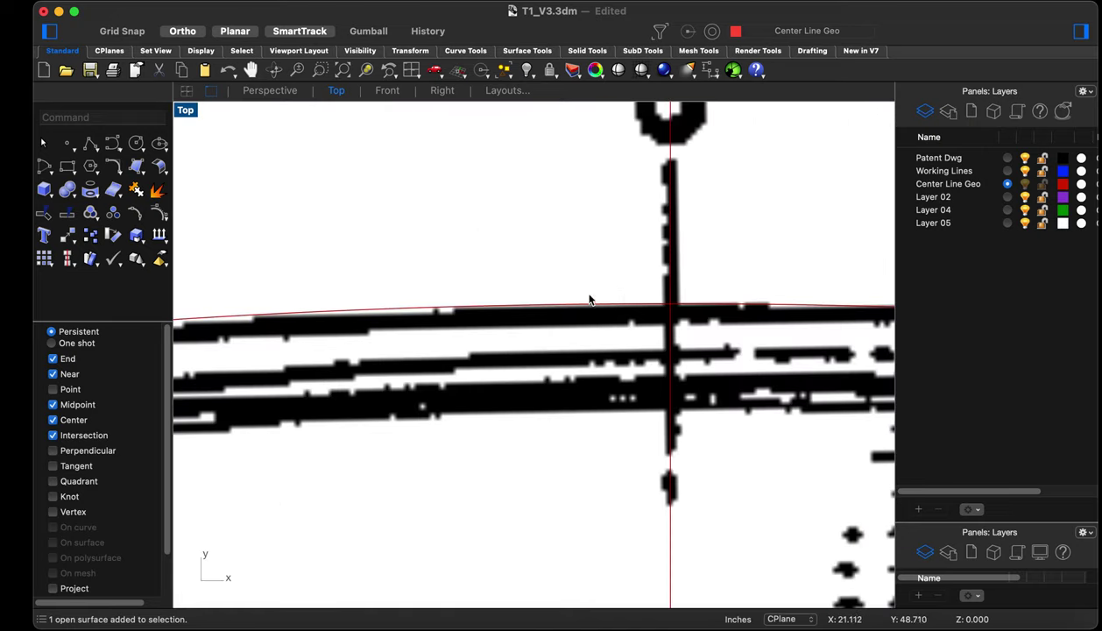
pyautogui.scroll(-3, 491, 296)
pyautogui.click(455, 298)
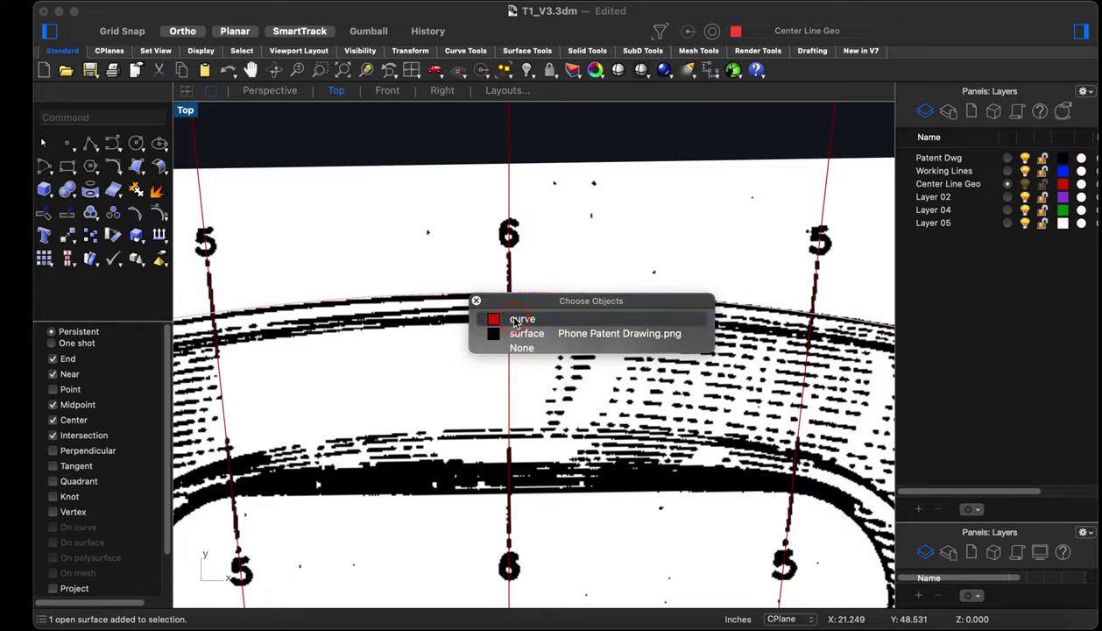
pyautogui.click(505, 313)
# Examine how closely the circle follows the handset's upper edge toward the right and left ends
pyautogui.scroll(-3, 449, 296)
pyautogui.scroll(5, 759, 345)
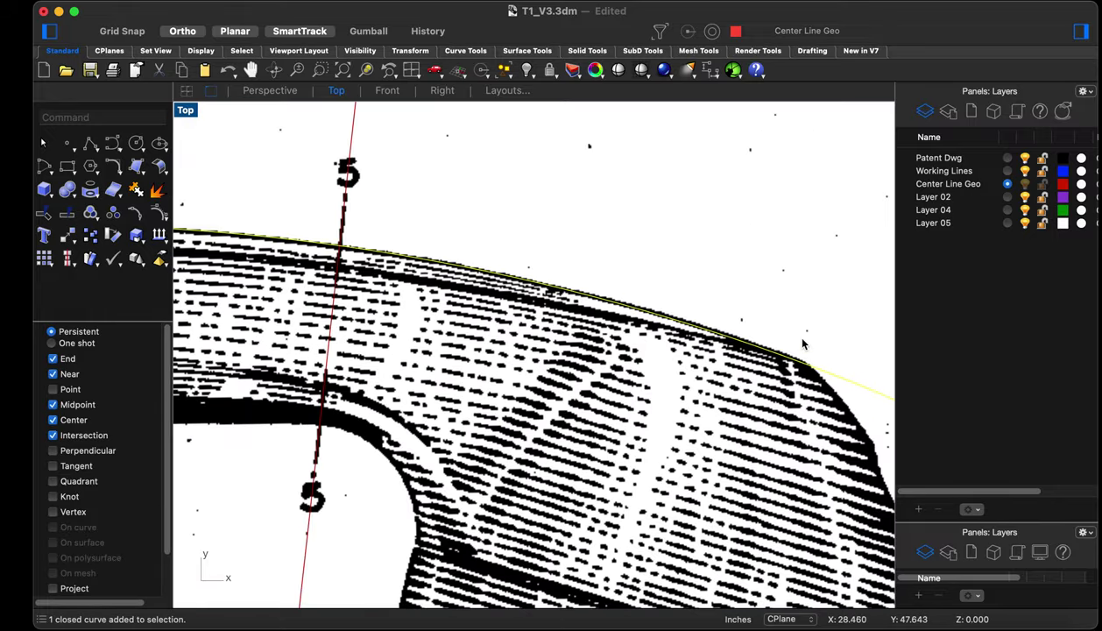
pyautogui.scroll(-6, 517, 333)
pyautogui.scroll(3, 403, 340)
pyautogui.scroll(3, 399, 344)
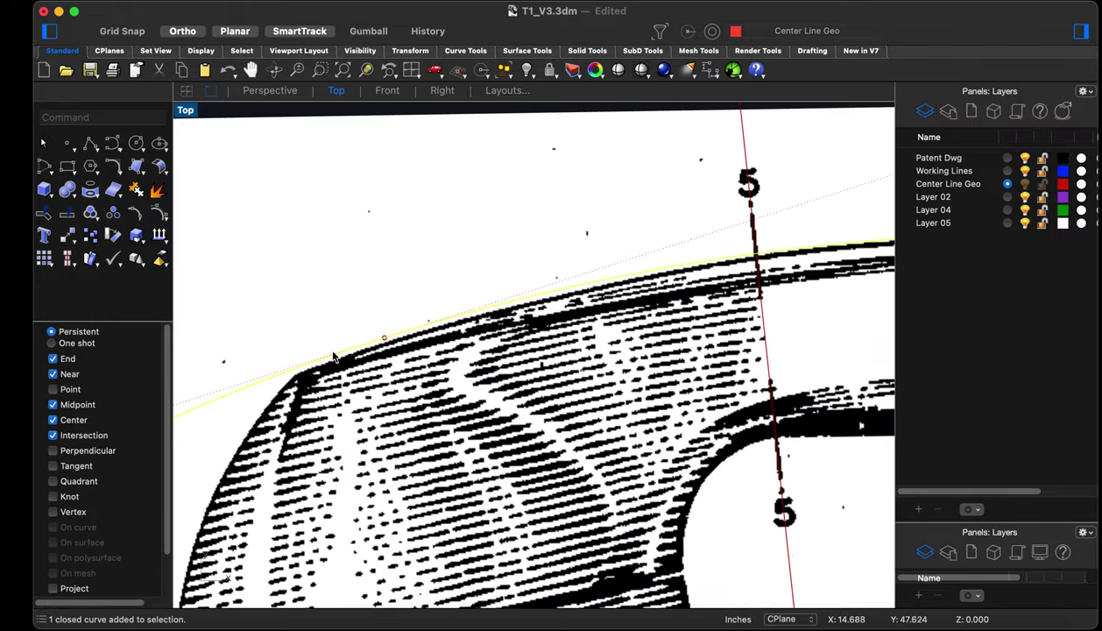
pyautogui.scroll(-5, 341, 354)
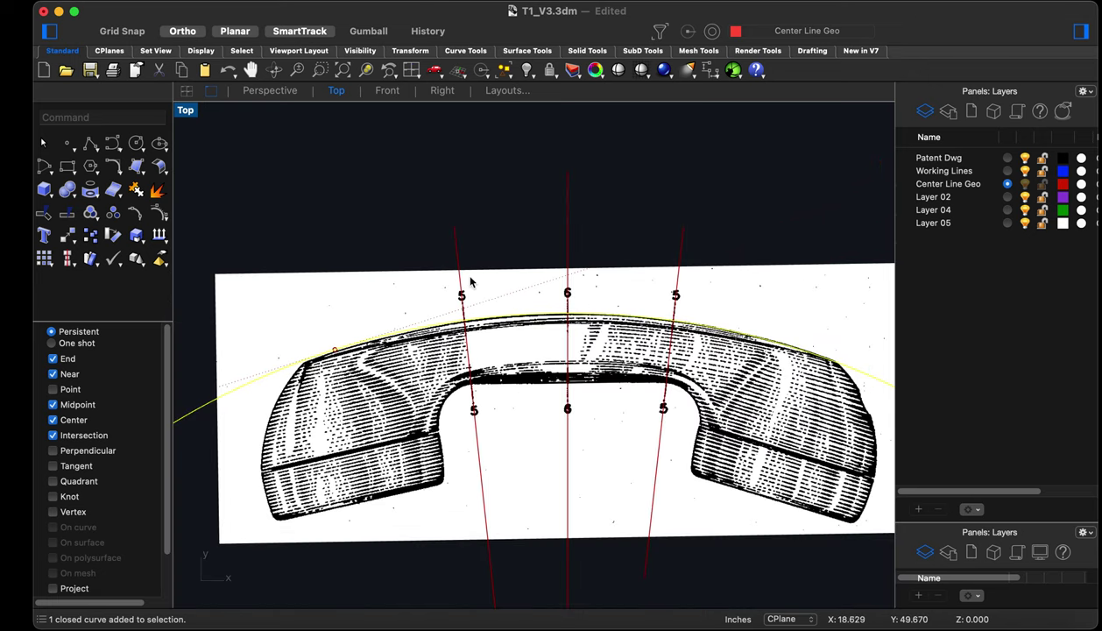
pyautogui.scroll(-3, 462, 281)
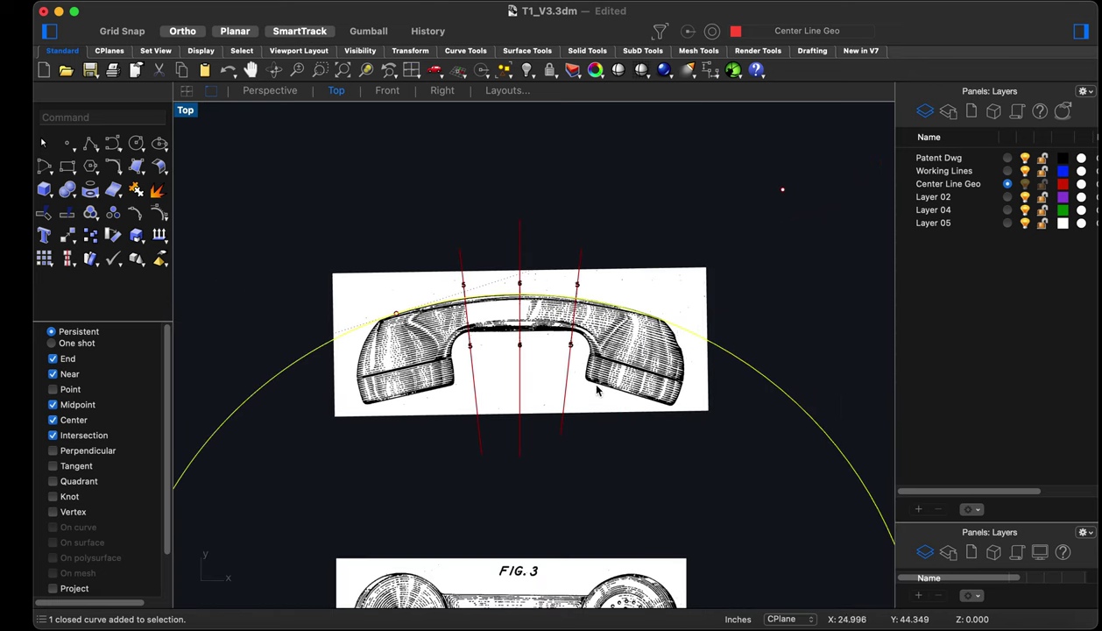
pyautogui.scroll(5, 619, 298)
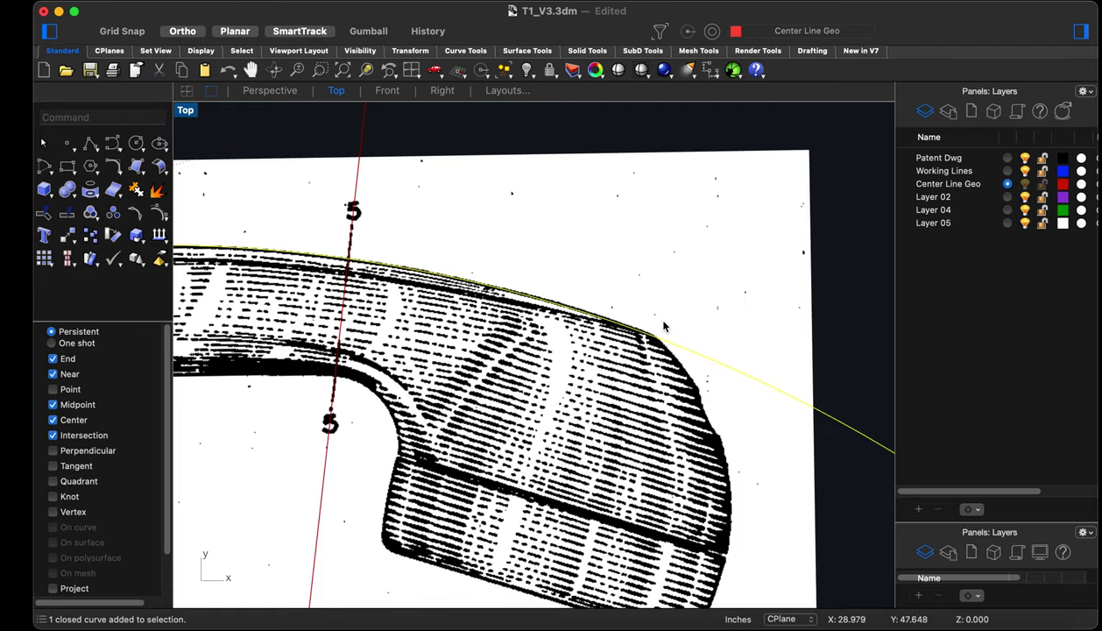
pyautogui.scroll(-5, 691, 326)
pyautogui.scroll(4, 491, 306)
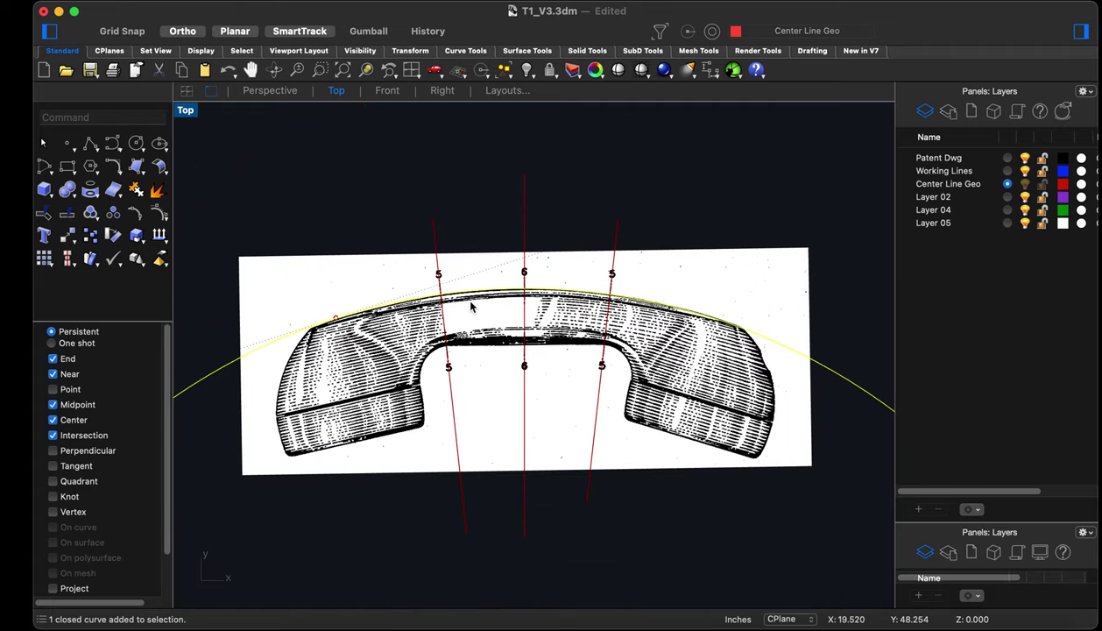
pyautogui.scroll(4, 524, 305)
pyautogui.scroll(-7, 518, 308)
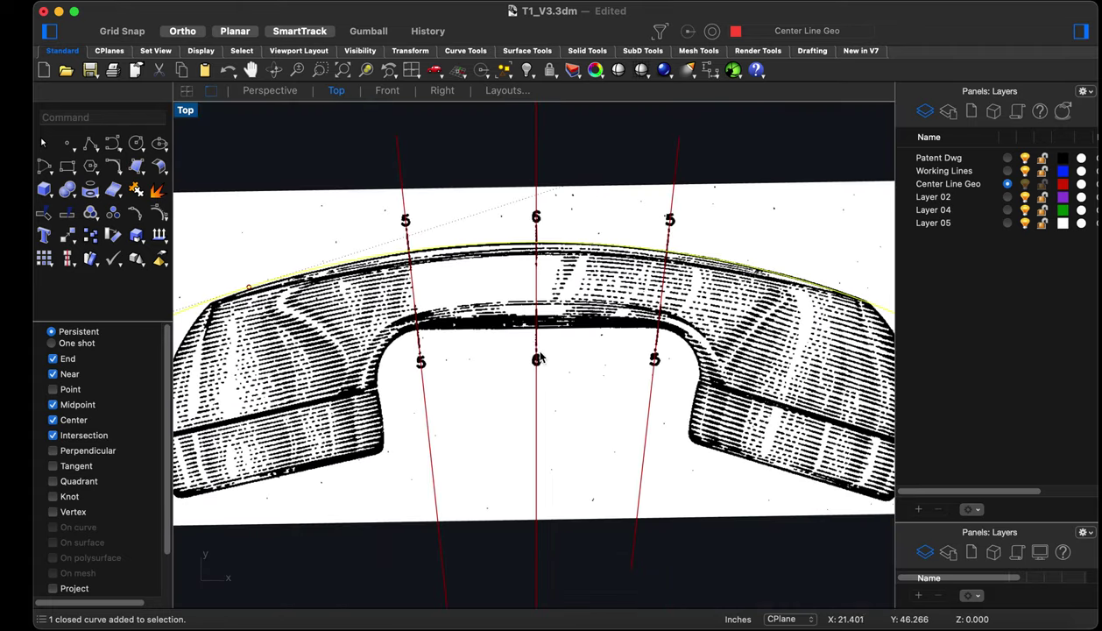
# Move the large circle by its center onto the lower end of center line 6
pyautogui.scroll(2, 637, 370)
pyautogui.write('m')
pyautogui.press('space')
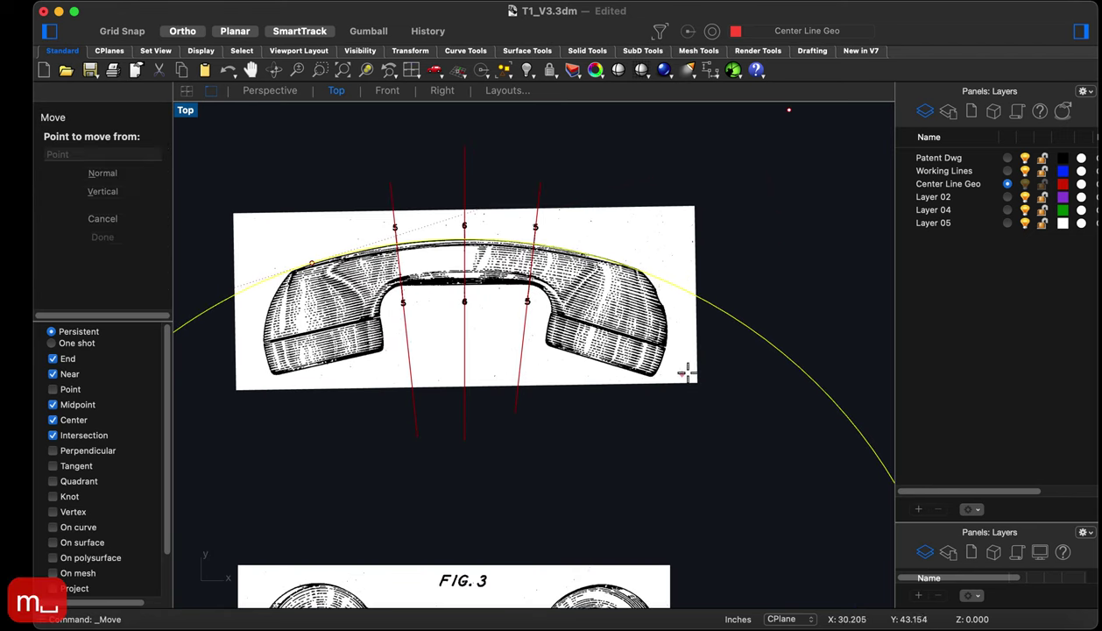
pyautogui.click(747, 342)
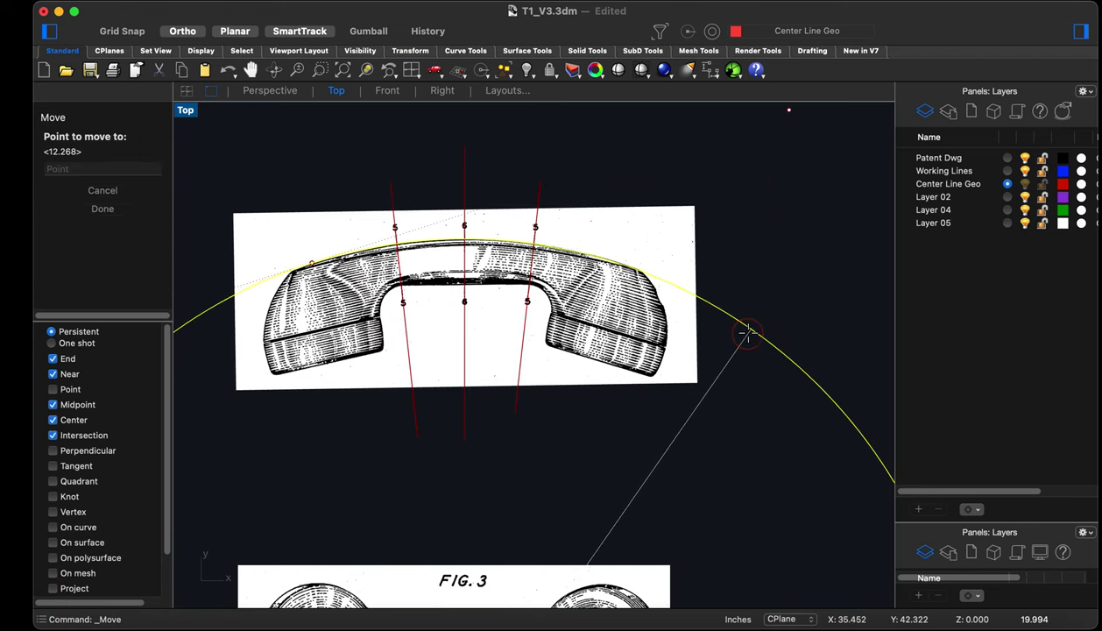
pyautogui.click(465, 446)
pyautogui.scroll(-4, 465, 446)
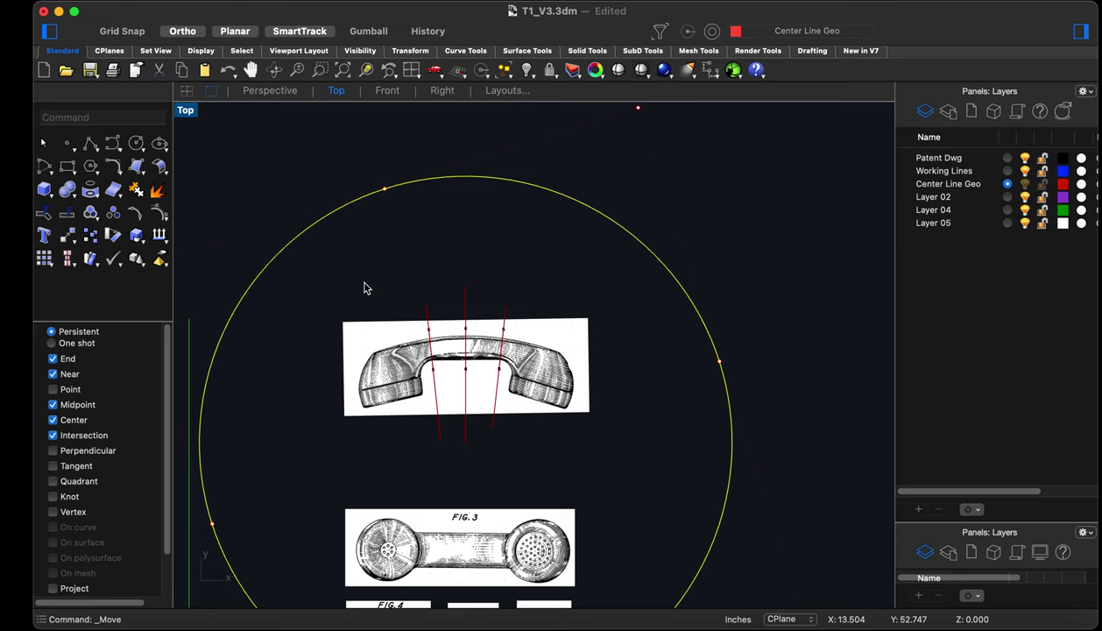
# Move the large circle straight down in two coarse moves until its top lies just above the handset's upper edge
pyautogui.scroll(2, 366, 289)
pyautogui.write('m')
pyautogui.press('space')
pyautogui.click(408, 193)
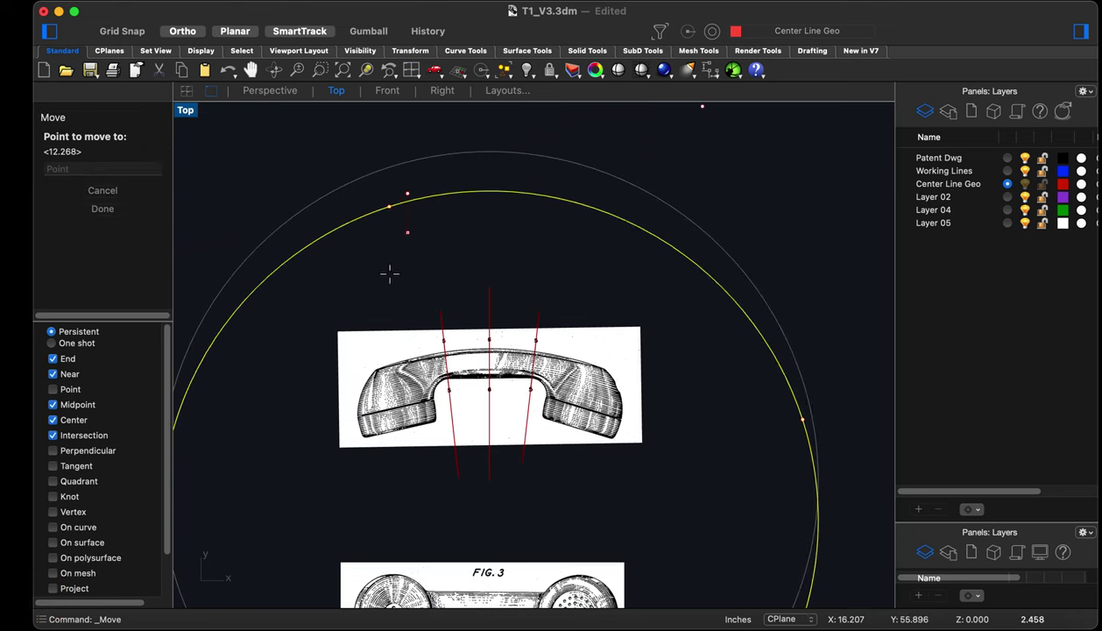
pyautogui.click(399, 288)
pyautogui.scroll(2, 455, 274)
pyautogui.write('m')
pyautogui.press('space')
pyautogui.click(452, 179)
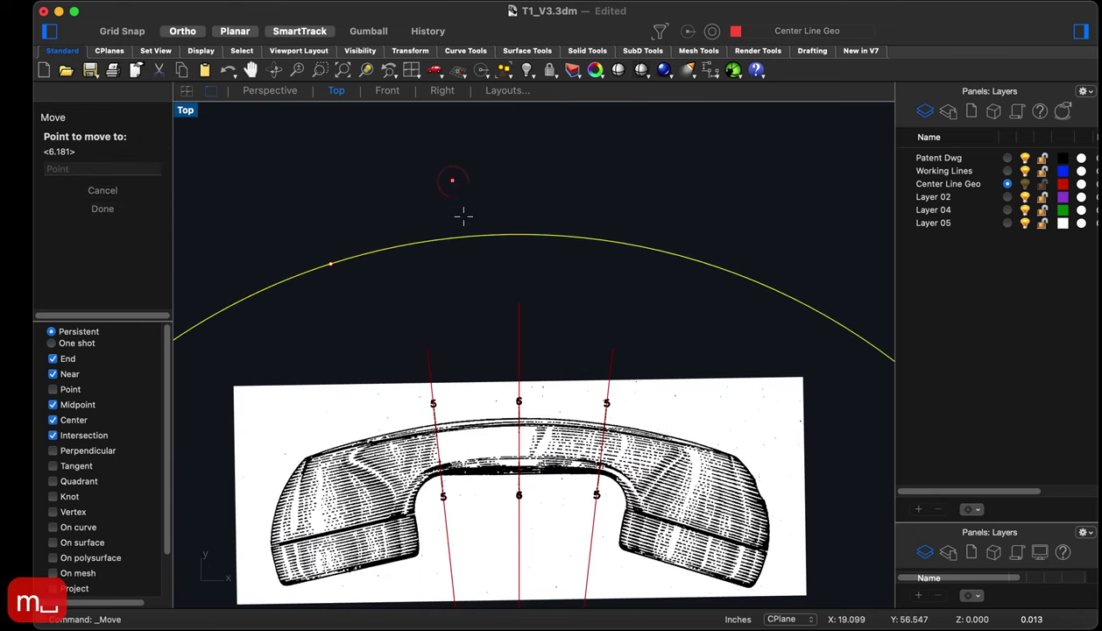
pyautogui.click(461, 372)
# Fine-tune the circle's height by moving it straight down until its top meets the handset's upper edge at center line 6
pyautogui.scroll(3, 496, 478)
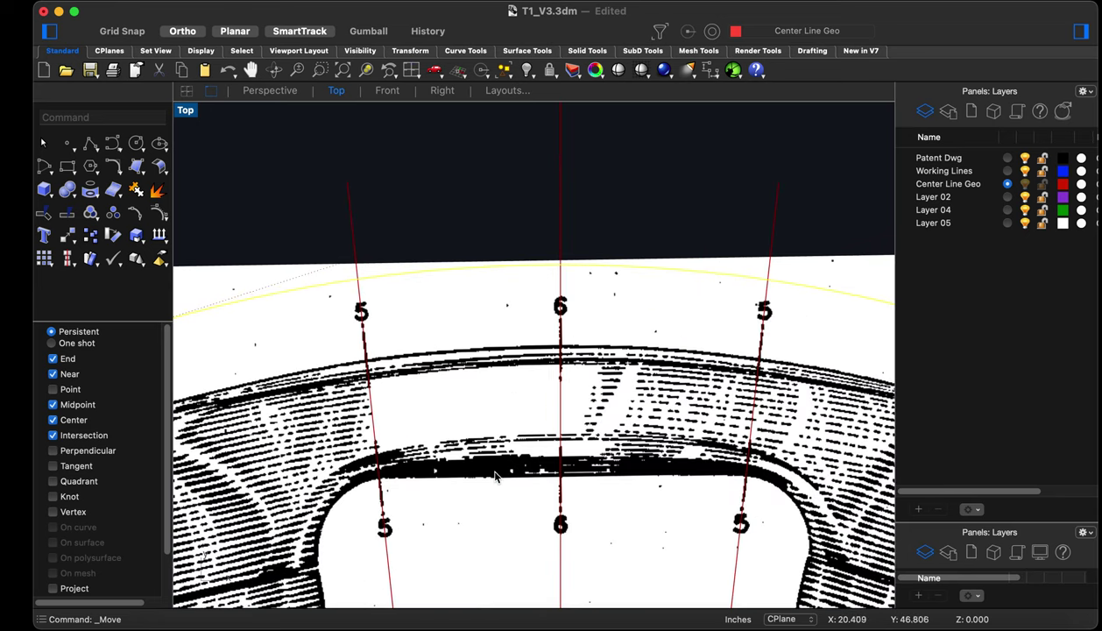
pyautogui.scroll(4, 496, 478)
pyautogui.write('m')
pyautogui.press('space')
pyautogui.click(489, 192)
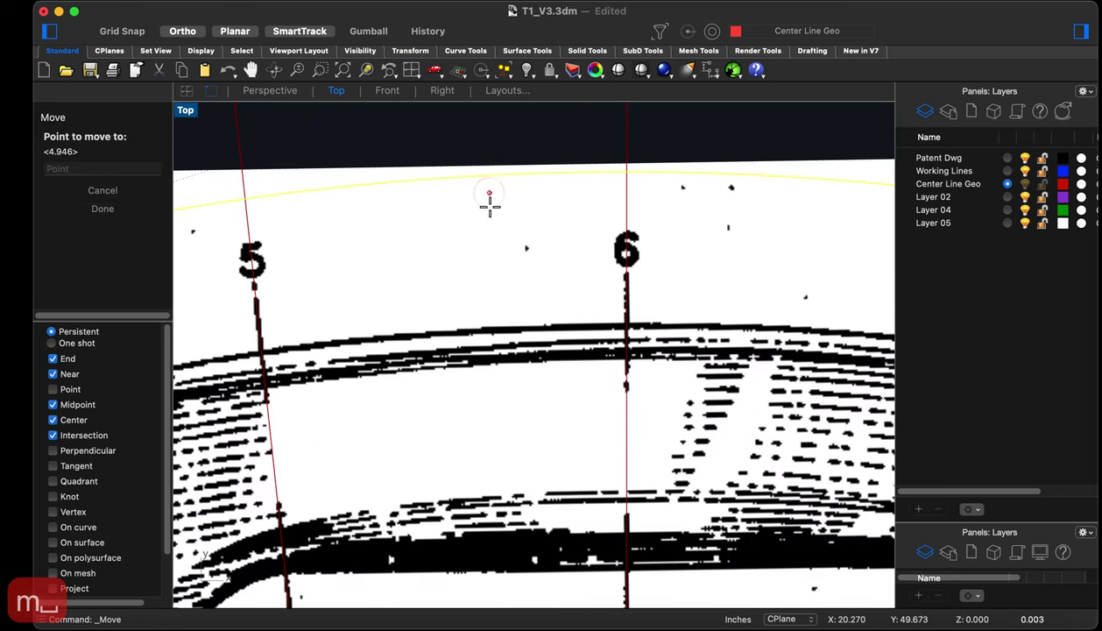
pyautogui.click(483, 342)
# Deselect the circle and examine how closely it follows the handset's upper edge at the left and right ends
pyautogui.scroll(-6, 438, 340)
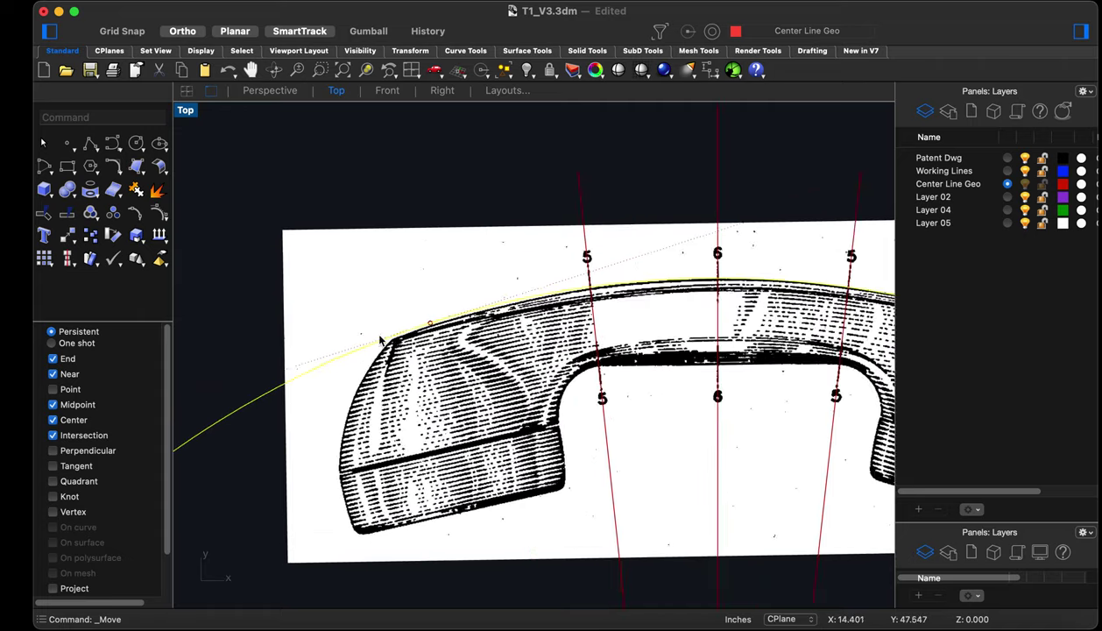
pyautogui.scroll(1, 396, 339)
pyautogui.click(205, 314)
pyautogui.scroll(2, 387, 324)
pyautogui.scroll(-1, 364, 340)
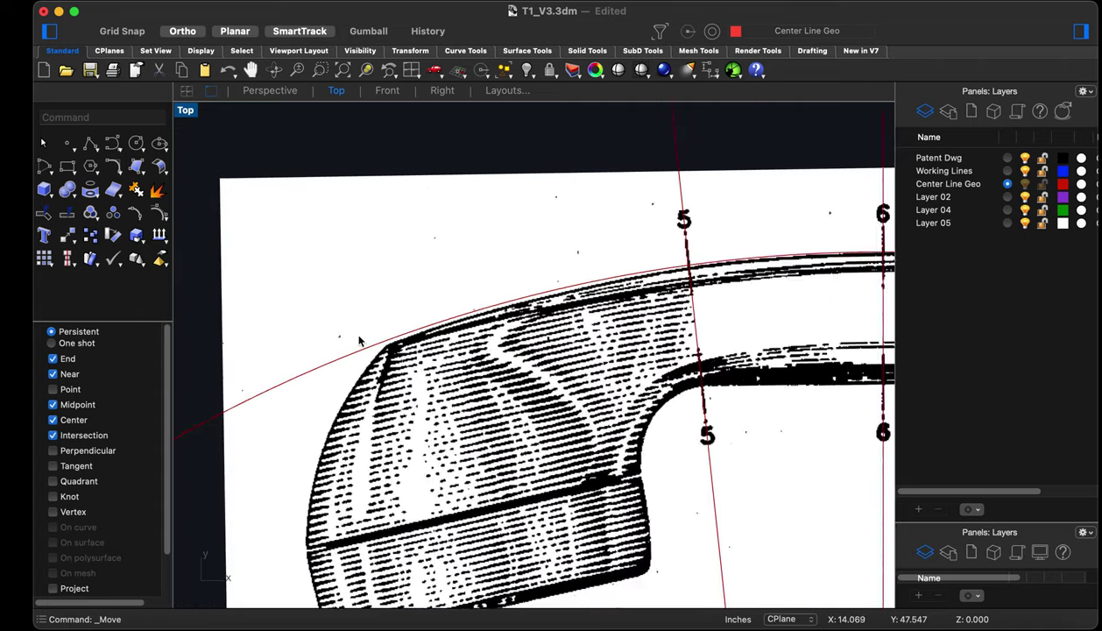
pyautogui.scroll(-4, 364, 340)
pyautogui.scroll(6, 733, 344)
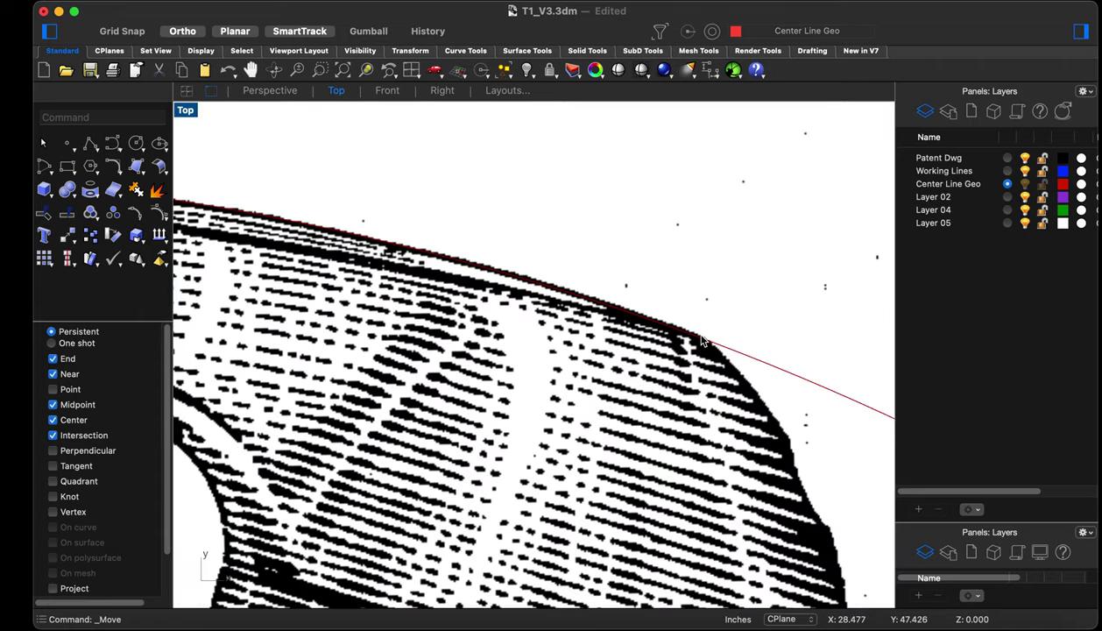
pyautogui.scroll(1, 701, 340)
pyautogui.scroll(-6, 701, 341)
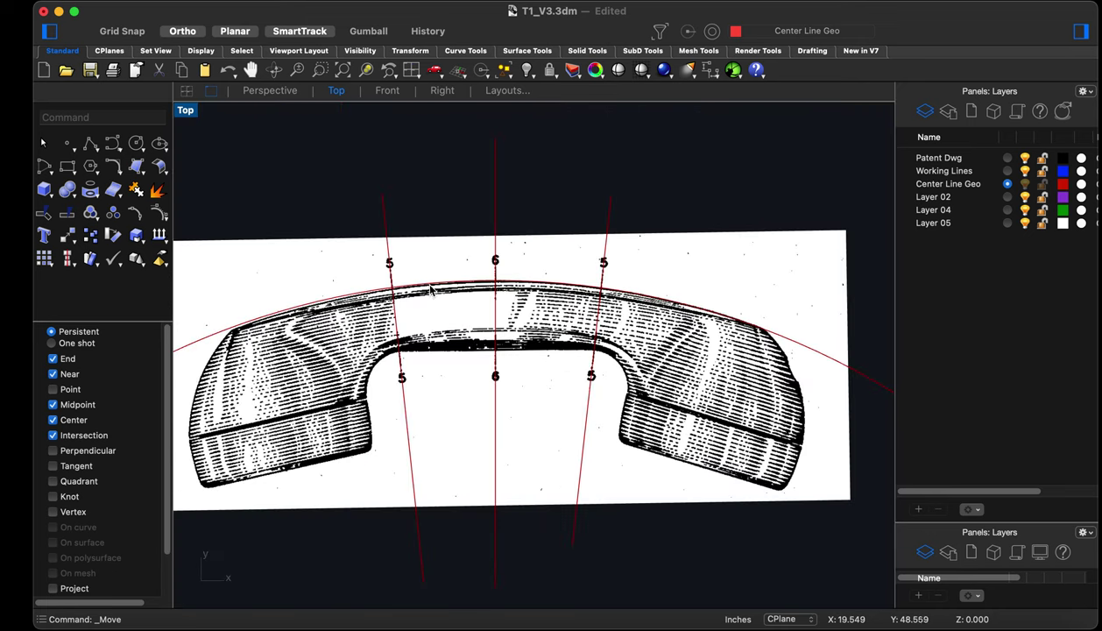
# Select the circle curve instead of the drawing surface and start moving it near the upper edge at center line 6
pyautogui.click(431, 288)
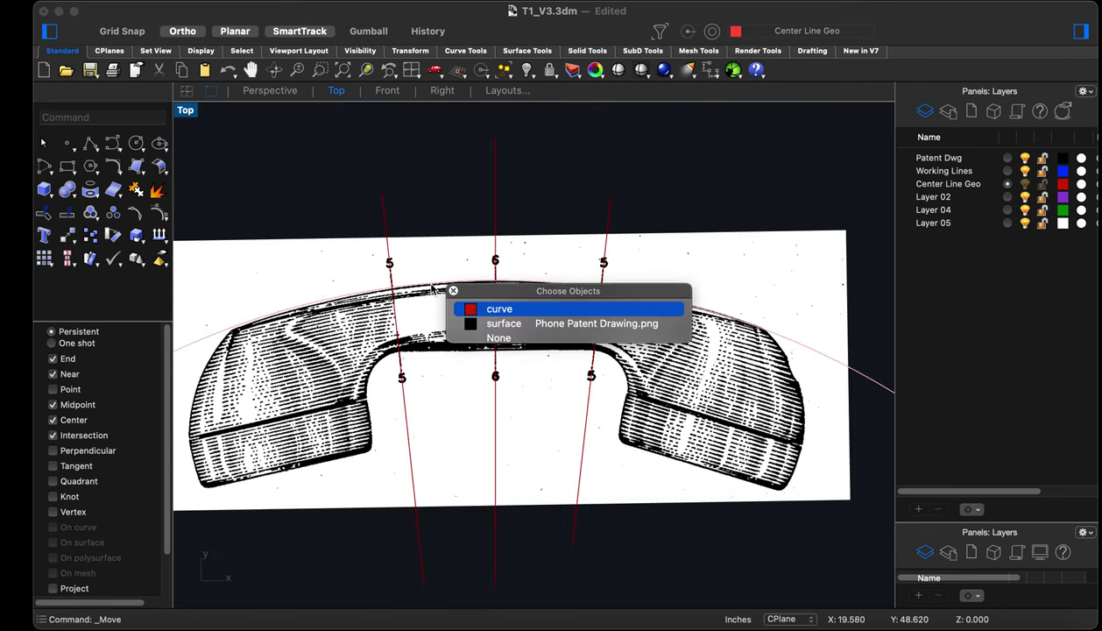
pyautogui.click(498, 308)
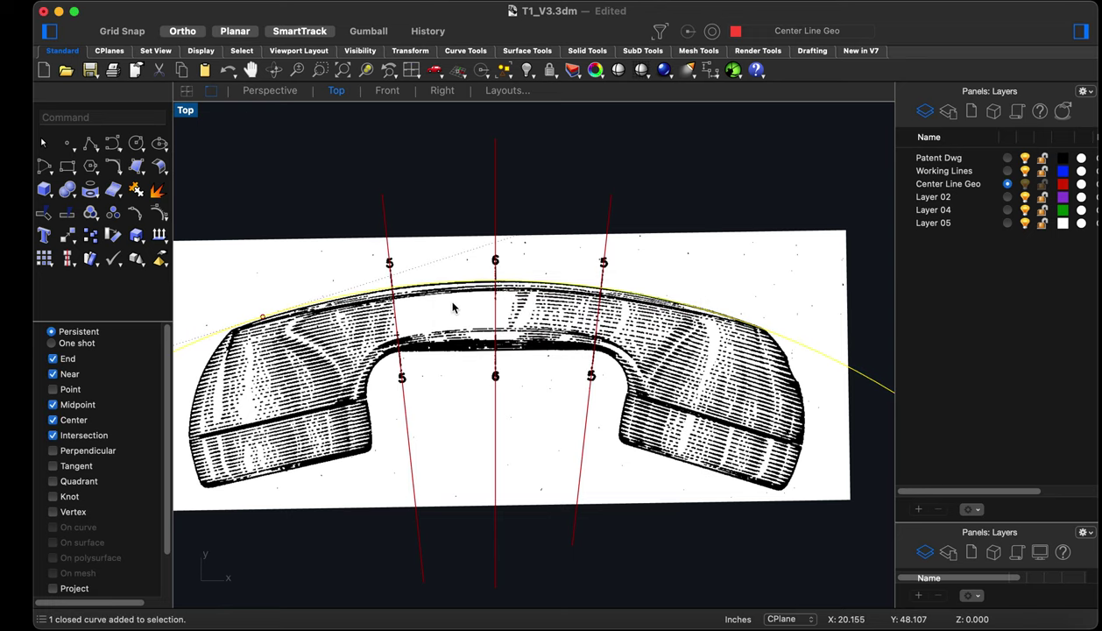
pyautogui.scroll(6, 446, 304)
pyautogui.write('m')
pyautogui.press('Return')
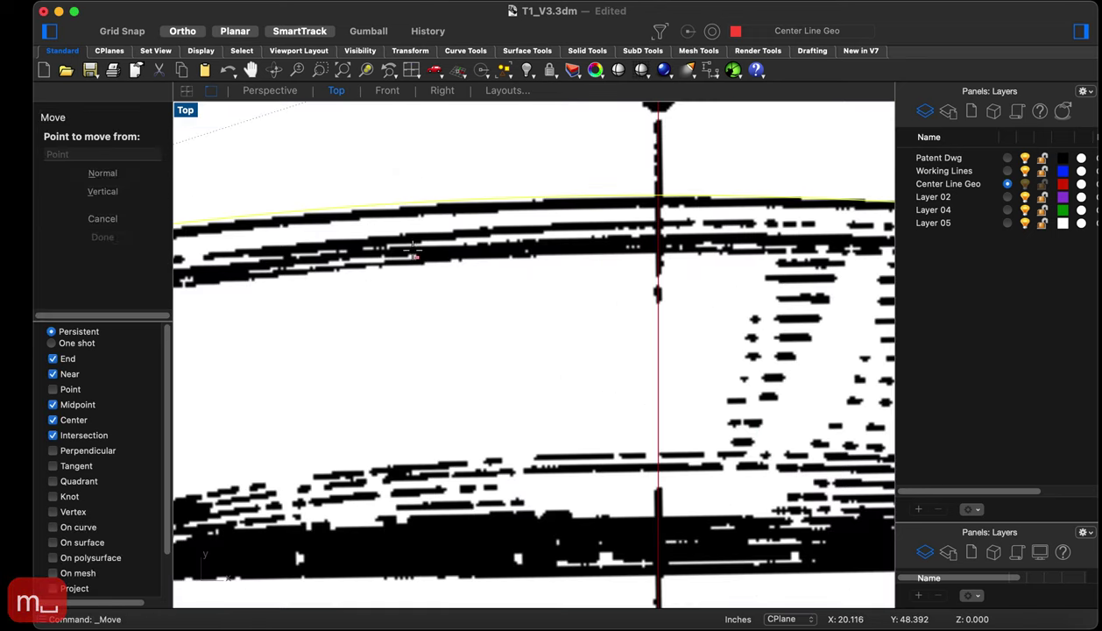
# Move the large circle straight down about 0.136 in onto the upper outline of the handset in the patent drawing
pyautogui.scroll(-5, 530, 317)
pyautogui.scroll(2, 334, 342)
pyautogui.scroll(3, 289, 355)
pyautogui.click(288, 331)
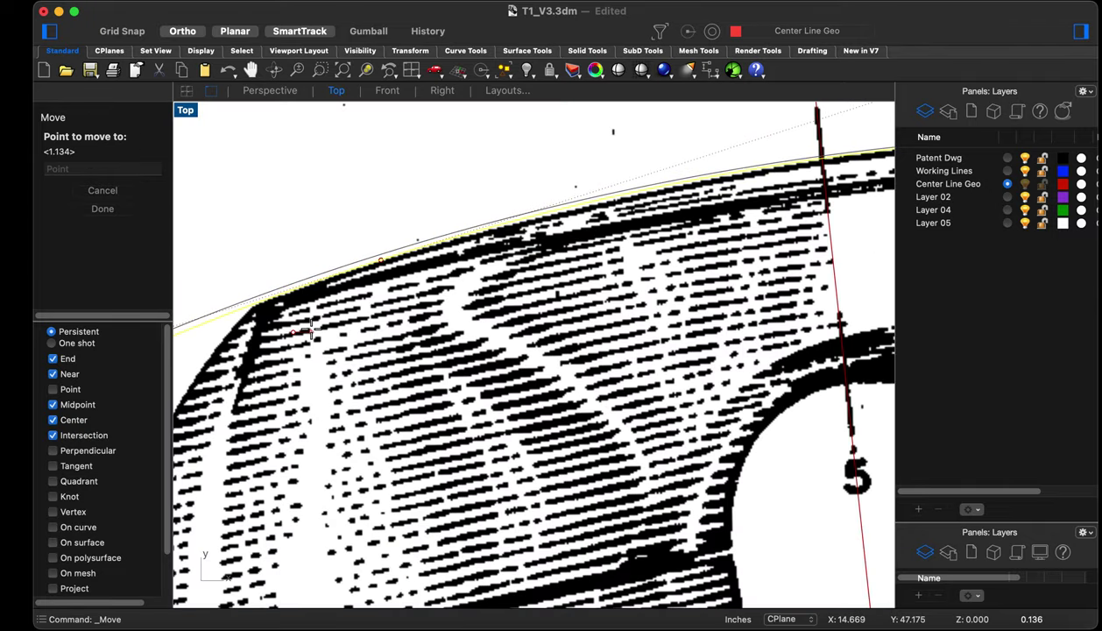
pyautogui.click(306, 330)
pyautogui.scroll(-4, 309, 324)
pyautogui.scroll(-1, 386, 262)
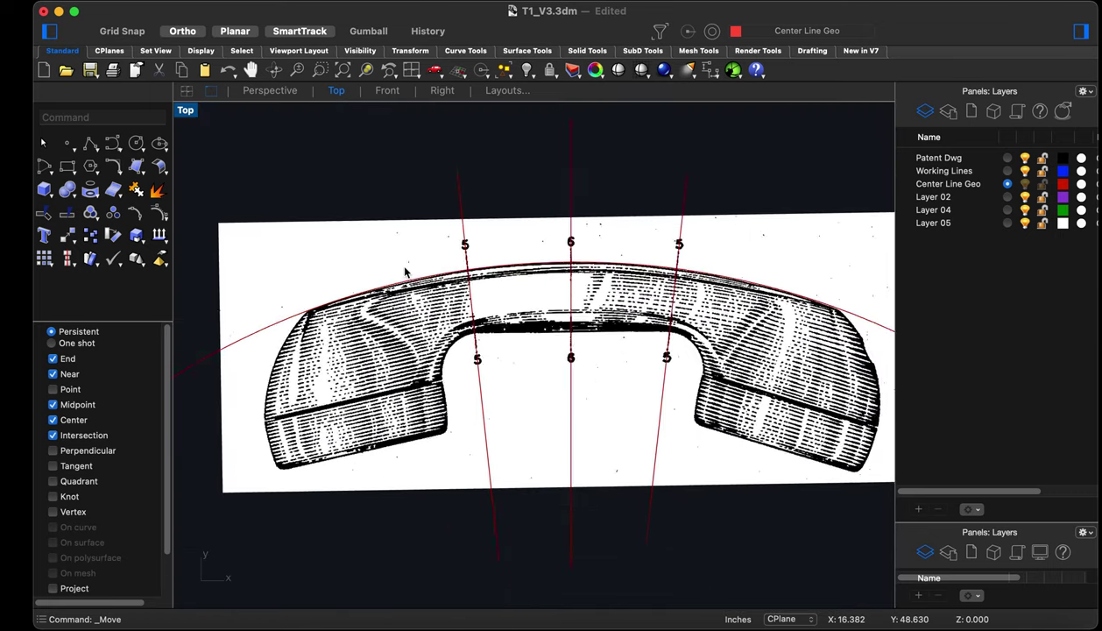
# Check the circle's fit along the handset's upper outline at the left end, the right end and the section 6 centre line
pyautogui.scroll(-2, 396, 272)
pyautogui.scroll(5, 670, 293)
pyautogui.scroll(-2, 706, 305)
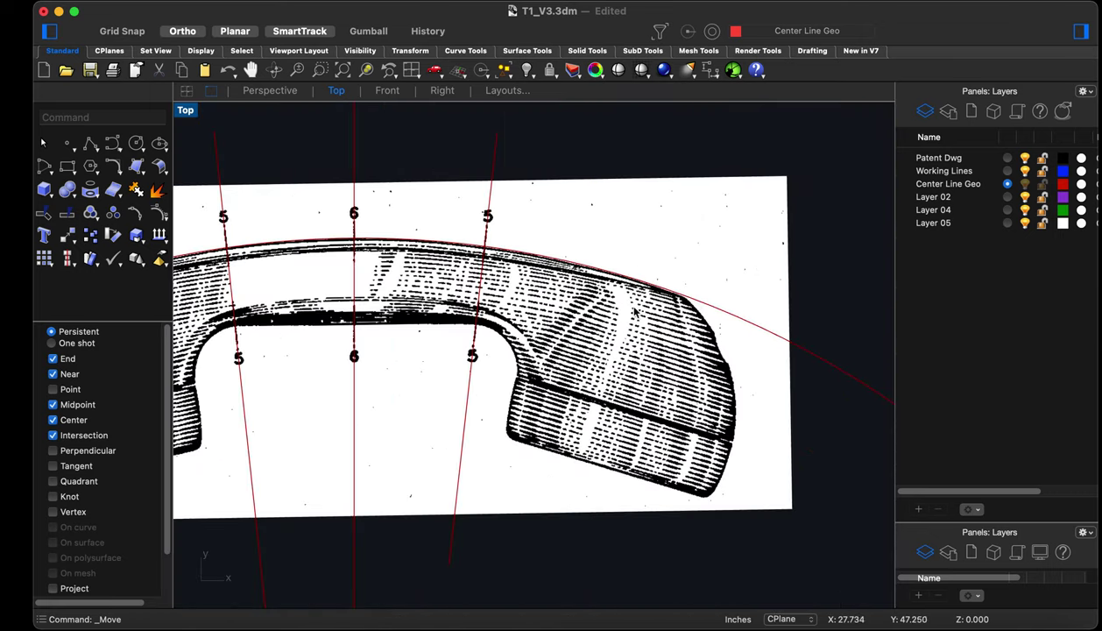
pyautogui.scroll(-2, 679, 303)
pyautogui.scroll(4, 306, 309)
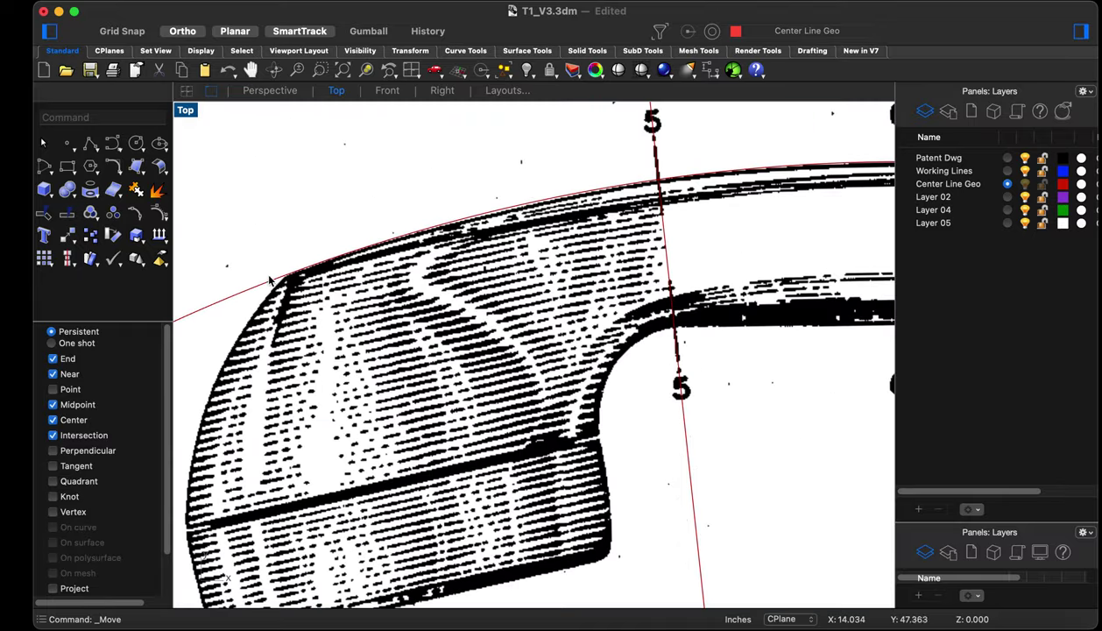
pyautogui.scroll(-3, 306, 308)
pyautogui.scroll(-2, 408, 297)
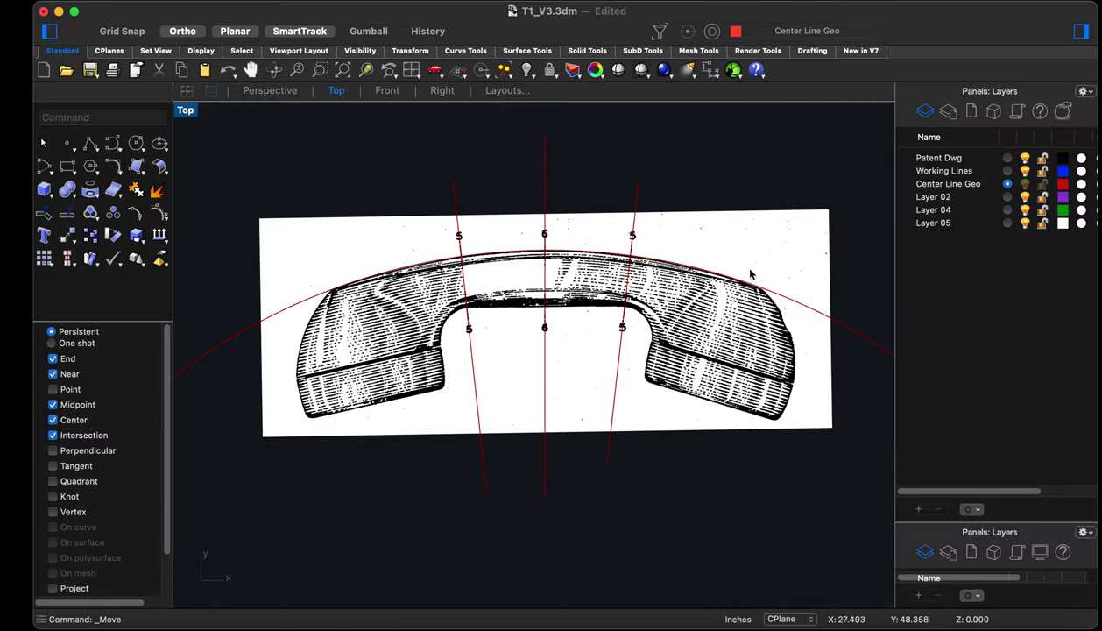
pyautogui.scroll(5, 699, 311)
pyautogui.scroll(-3, 759, 294)
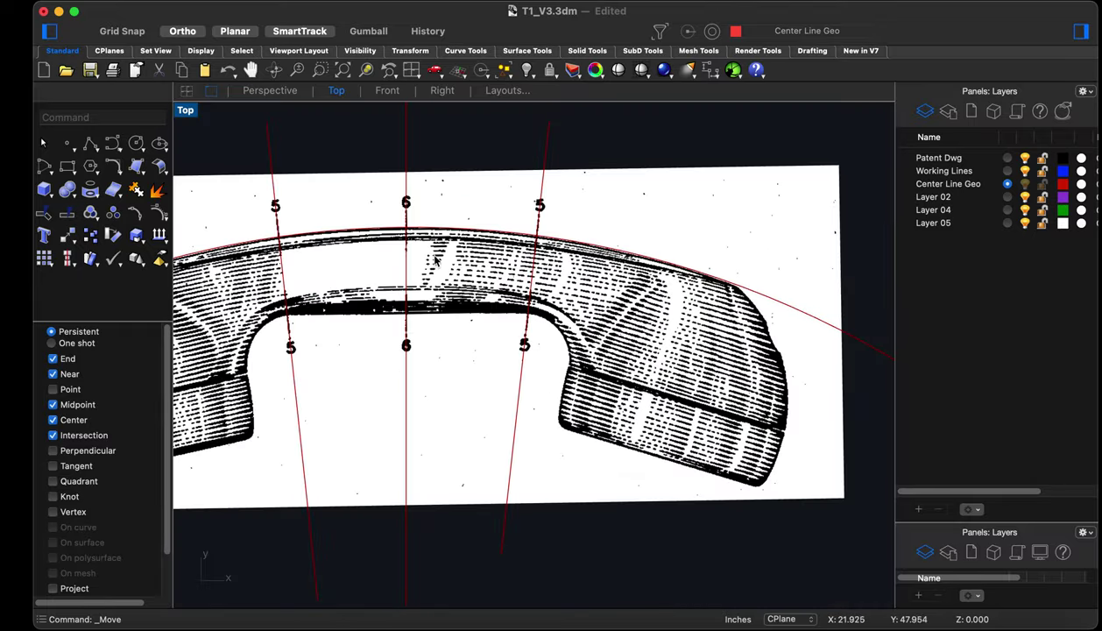
pyautogui.scroll(6, 435, 261)
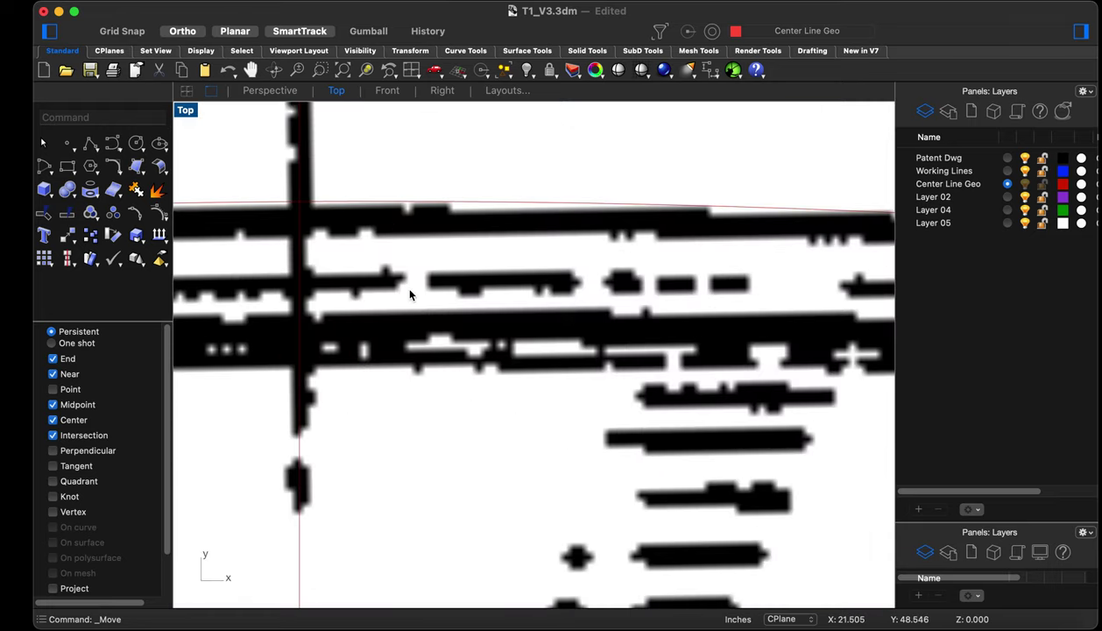
pyautogui.write('m')
pyautogui.press('Return')
pyautogui.click(401, 202)
pyautogui.click(438, 224)
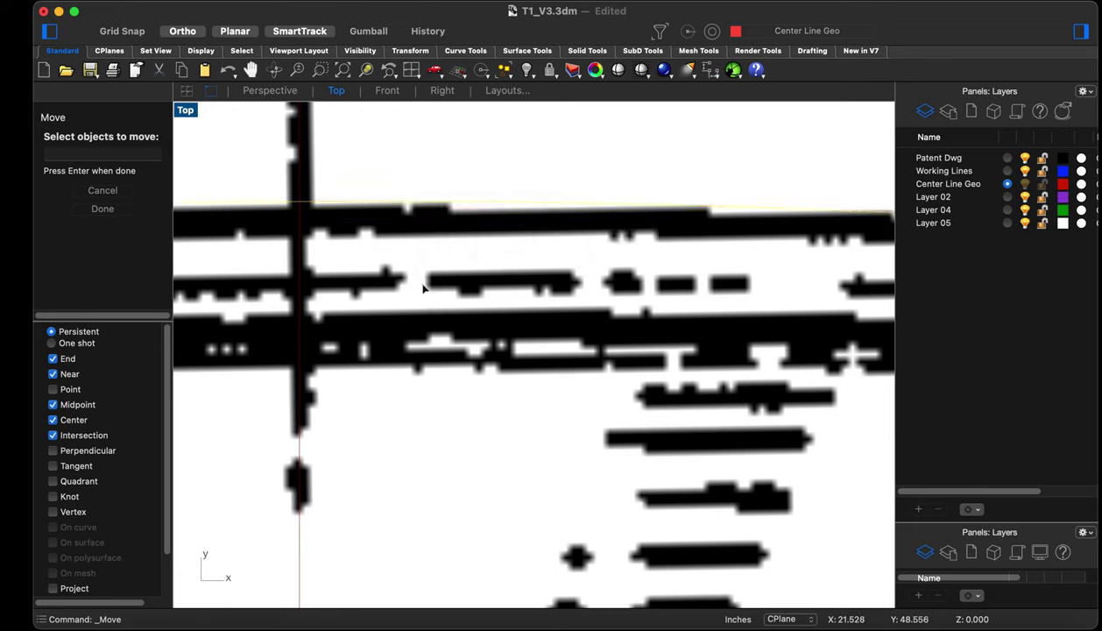
pyautogui.press('Escape')
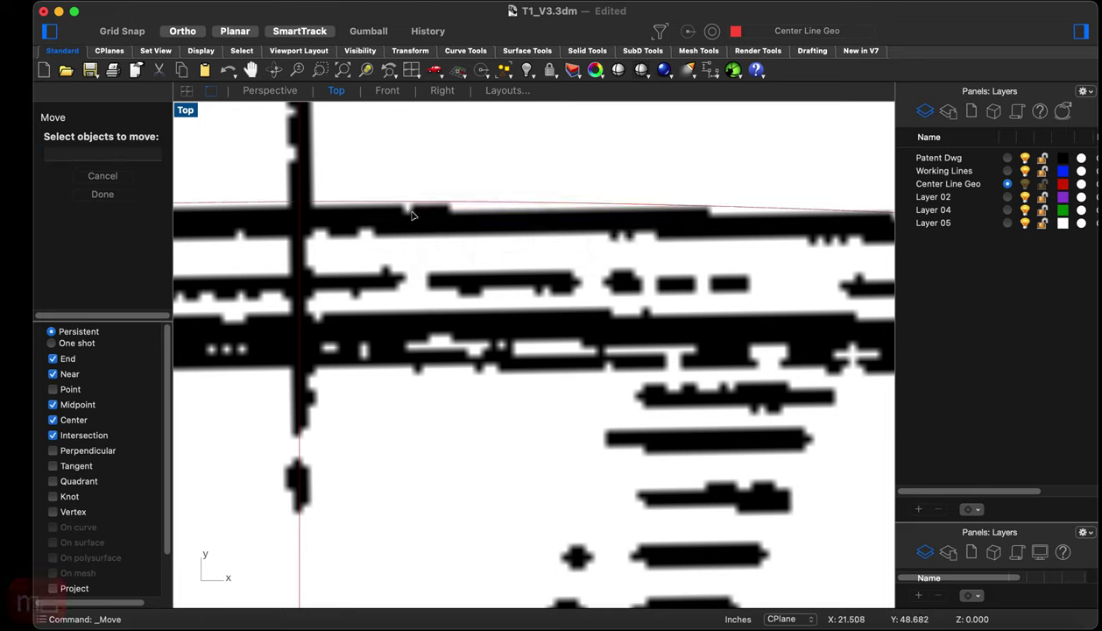
pyautogui.write('m')
pyautogui.press('Return')
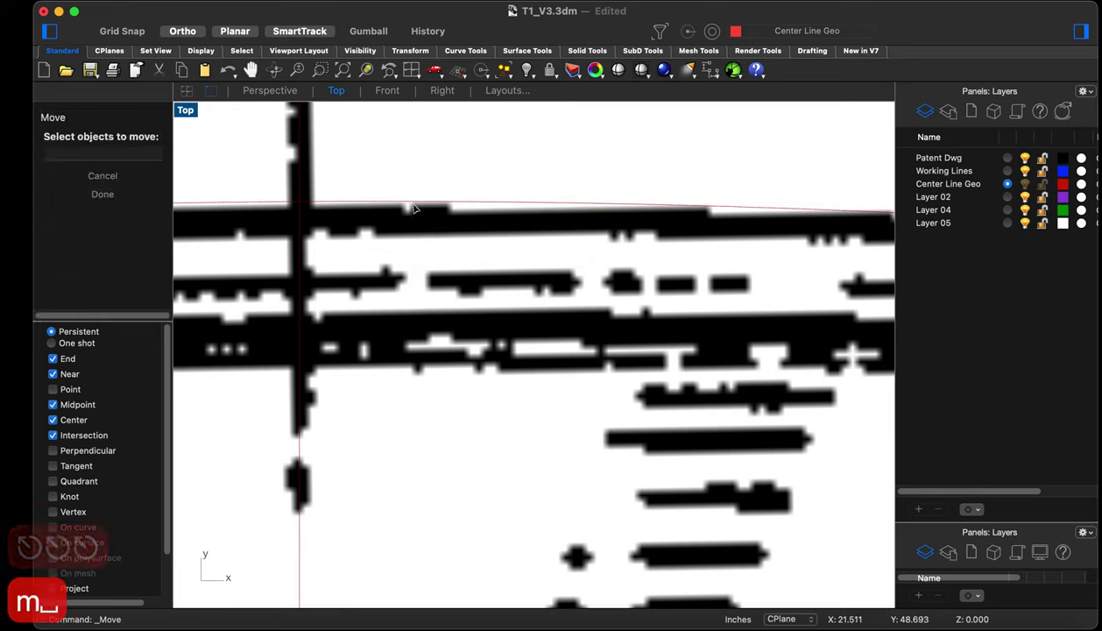
pyautogui.click(414, 202)
pyautogui.click(453, 225)
pyautogui.scroll(2, 455, 249)
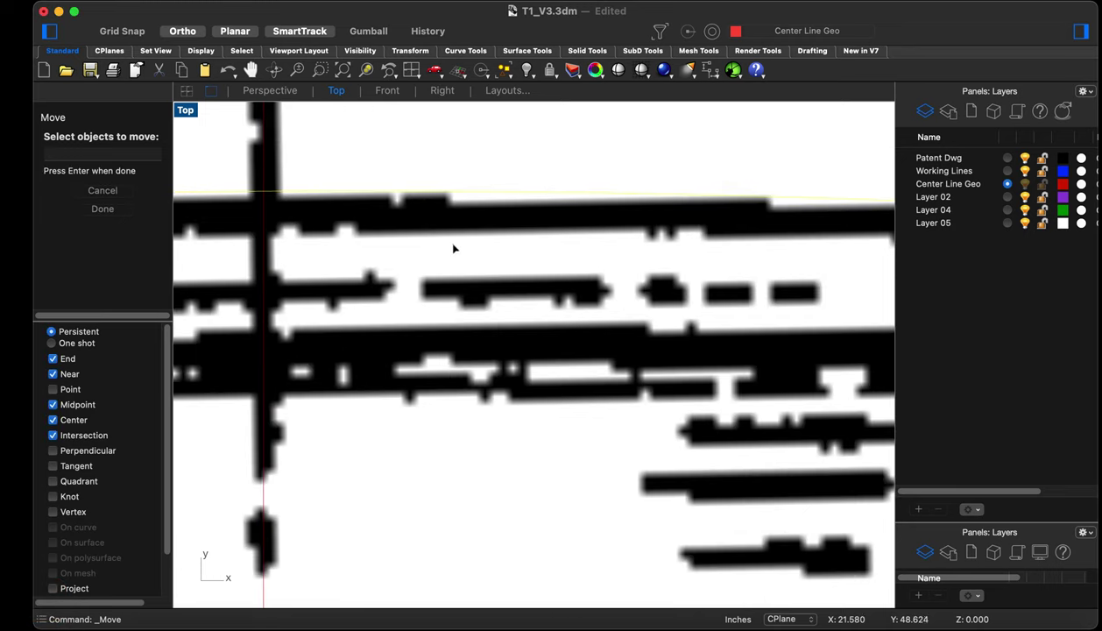
pyautogui.click(464, 196)
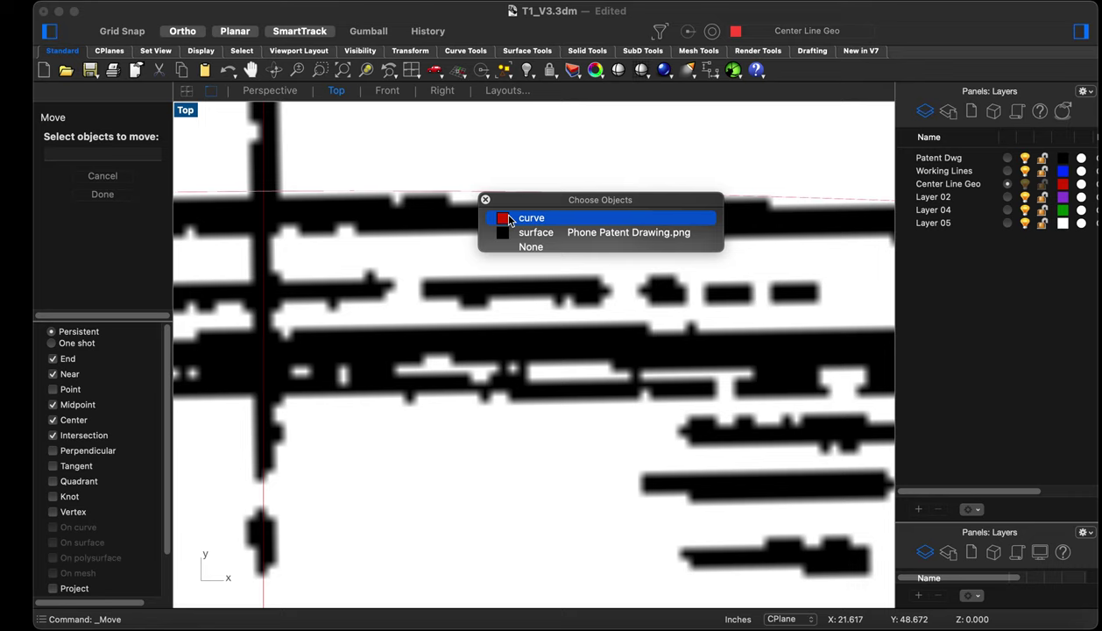
pyautogui.click(508, 218)
# Move the large circle slightly further down so it meets the handset's top edge at the section 6 centre line
pyautogui.write('m')
pyautogui.press('space')
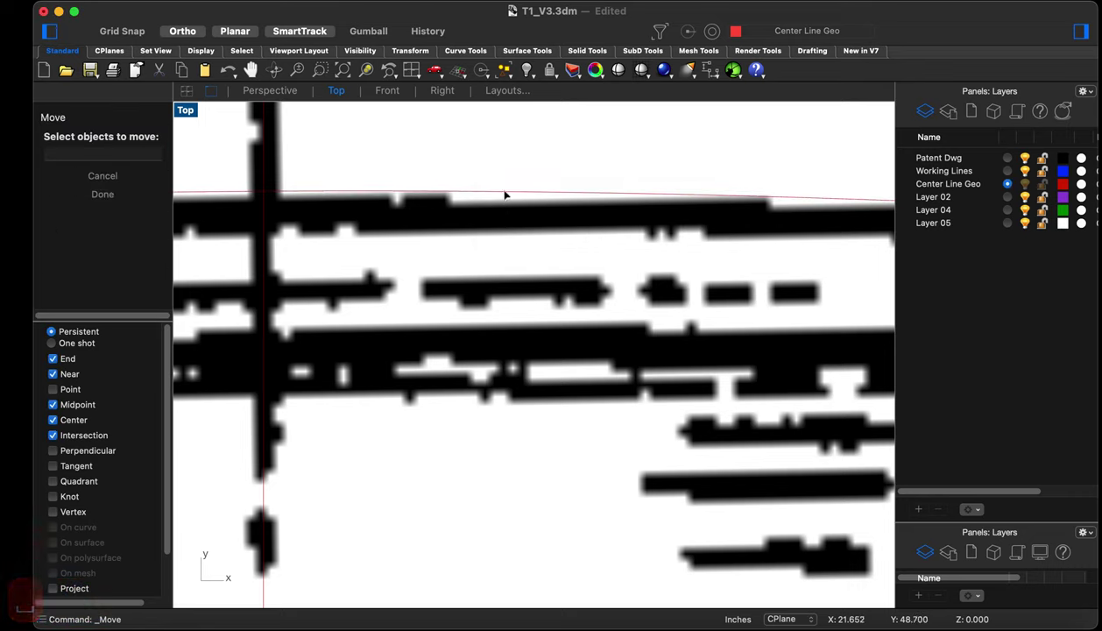
pyautogui.click(512, 202)
pyautogui.click(542, 221)
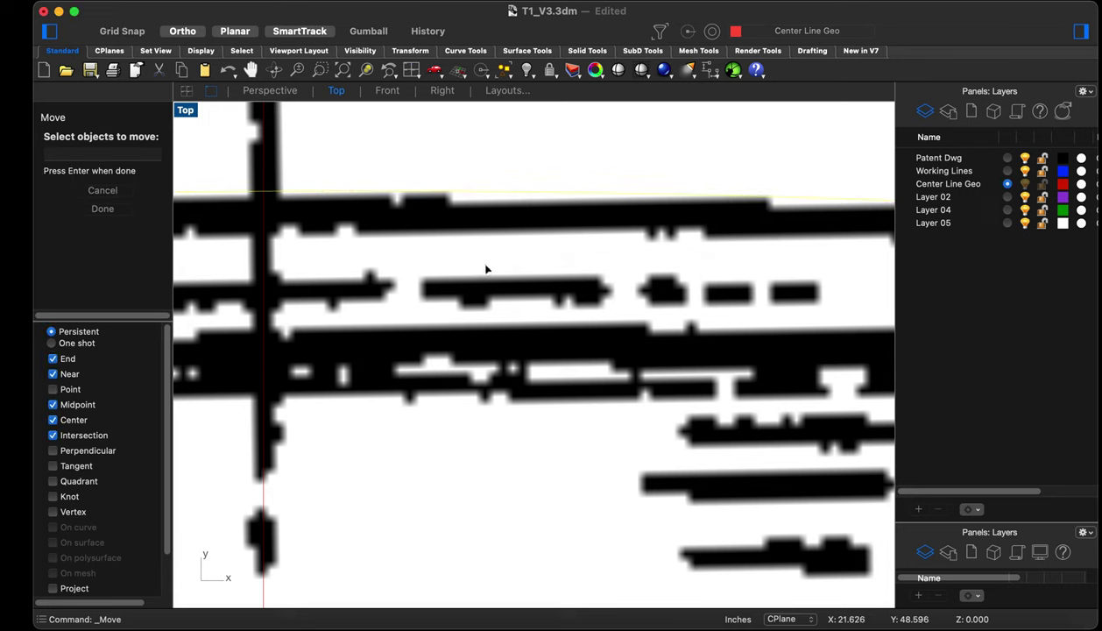
pyautogui.press('Return')
pyautogui.click(482, 249)
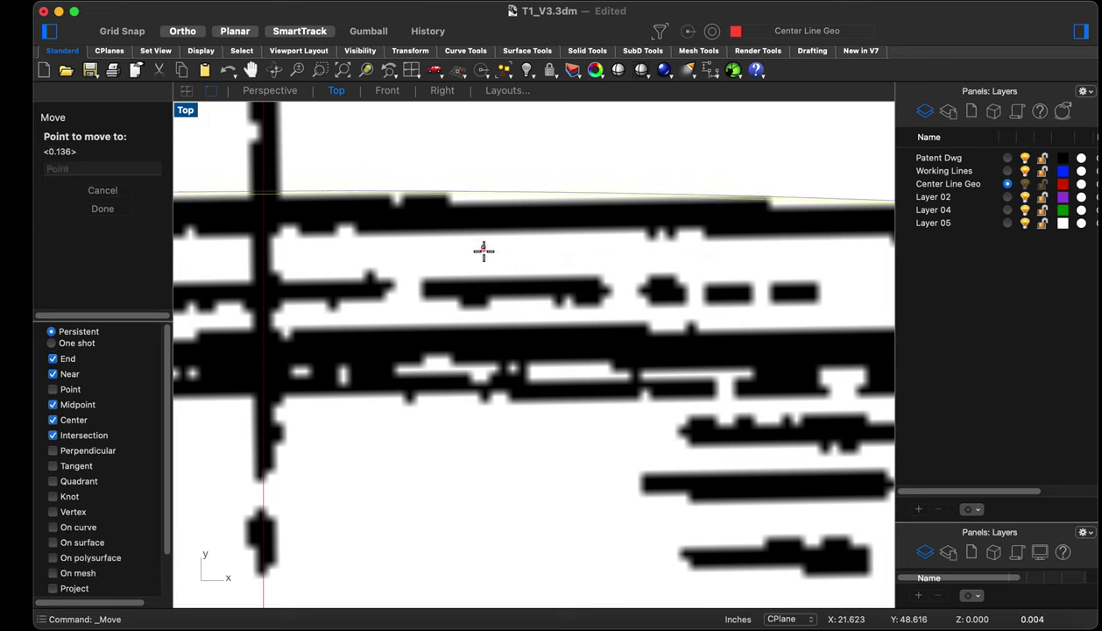
pyautogui.click(484, 253)
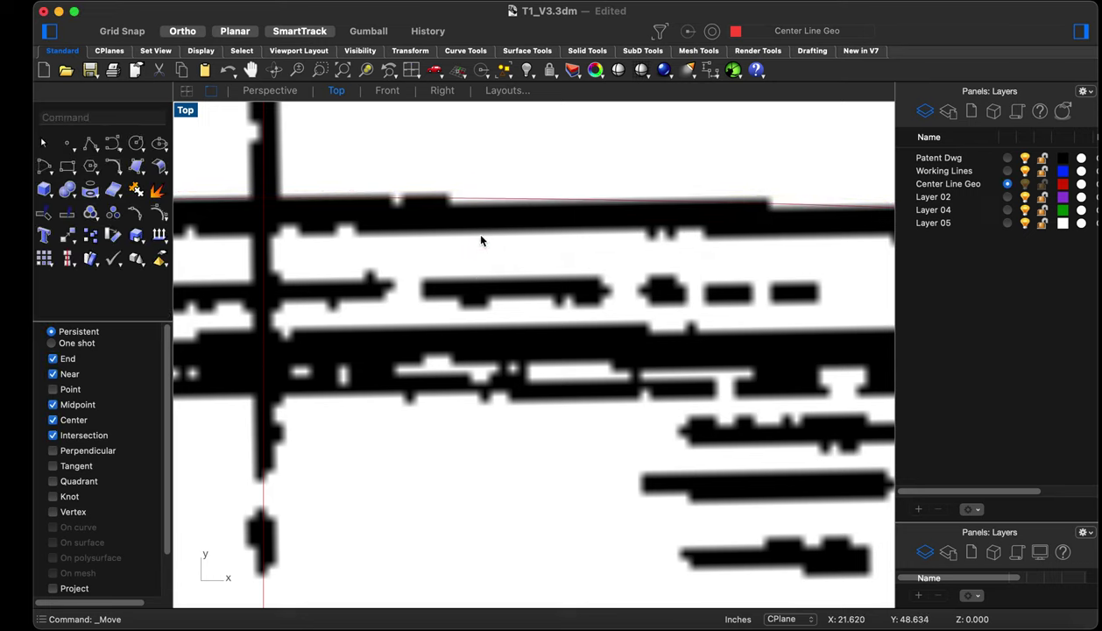
# Review the whole circle against the patent drawings and examine the outlines and seams of the handset's two ends
pyautogui.scroll(-5, 456, 250)
pyautogui.scroll(-5, 435, 252)
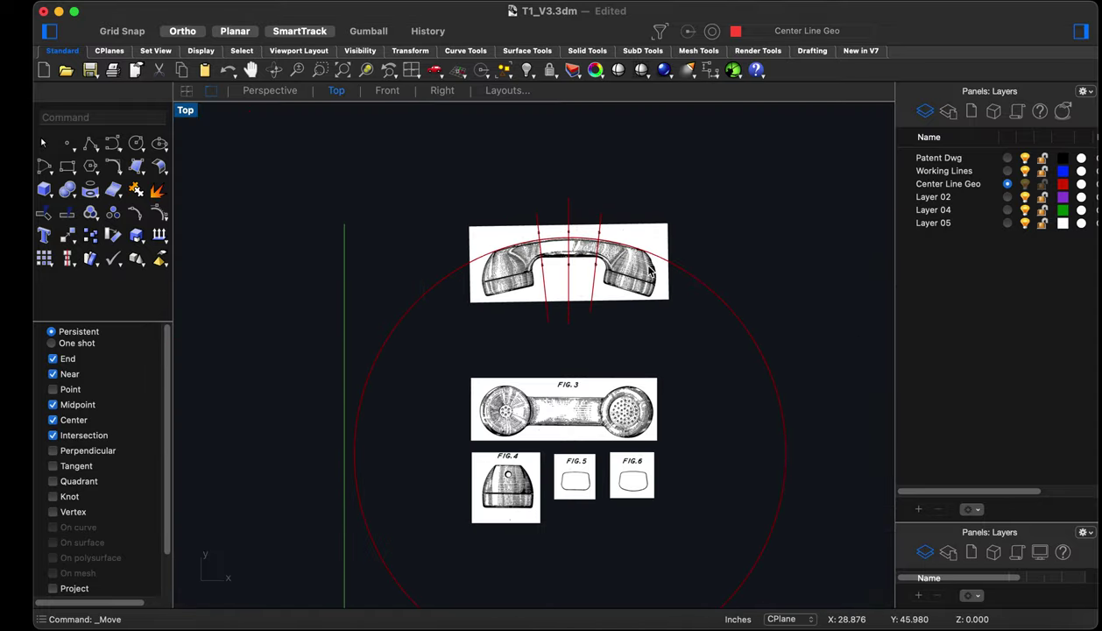
pyautogui.scroll(4, 638, 272)
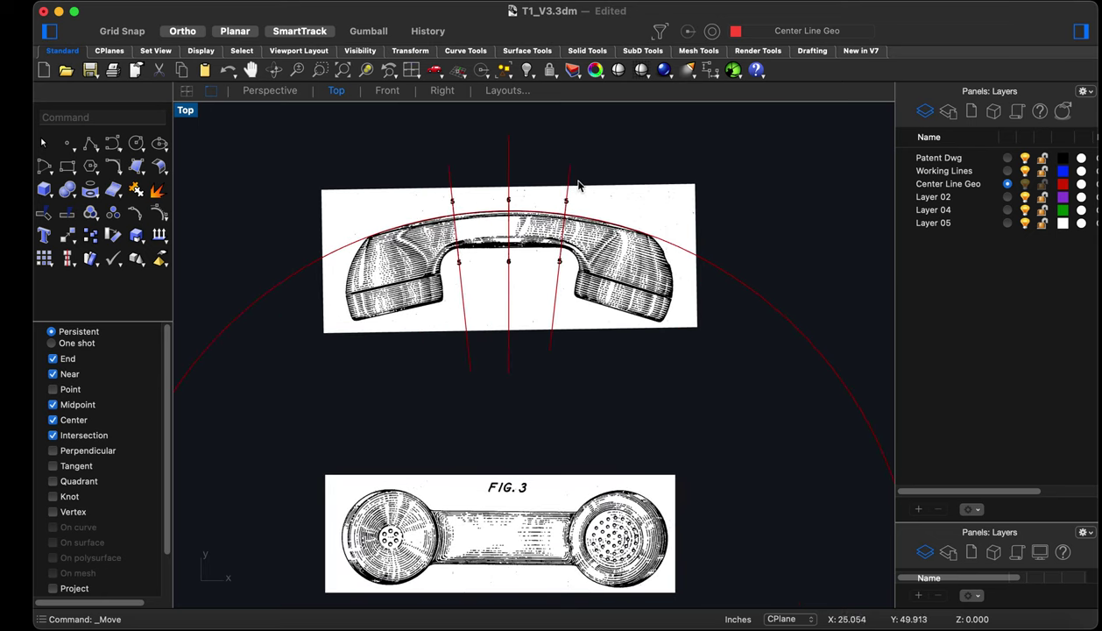
pyautogui.scroll(-4, 571, 184)
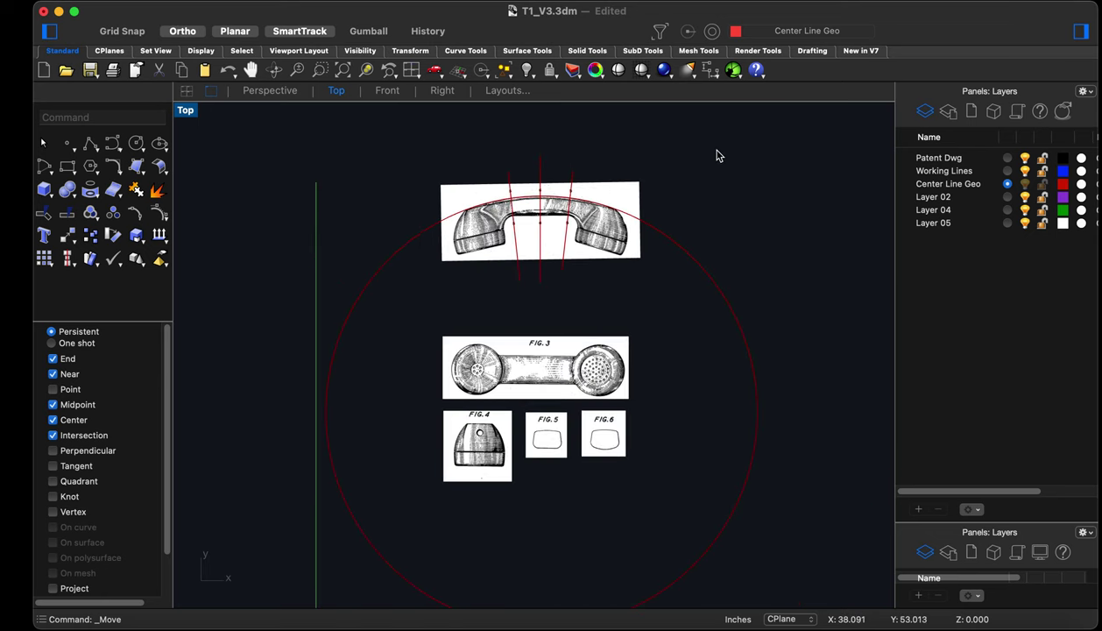
pyautogui.scroll(3, 550, 214)
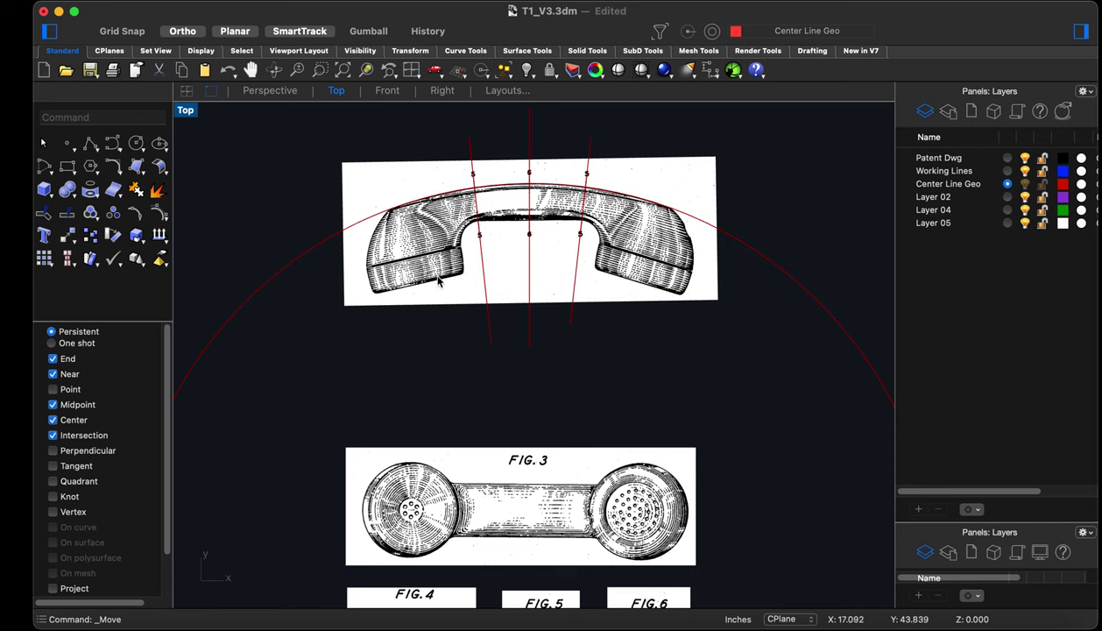
pyautogui.scroll(5, 422, 252)
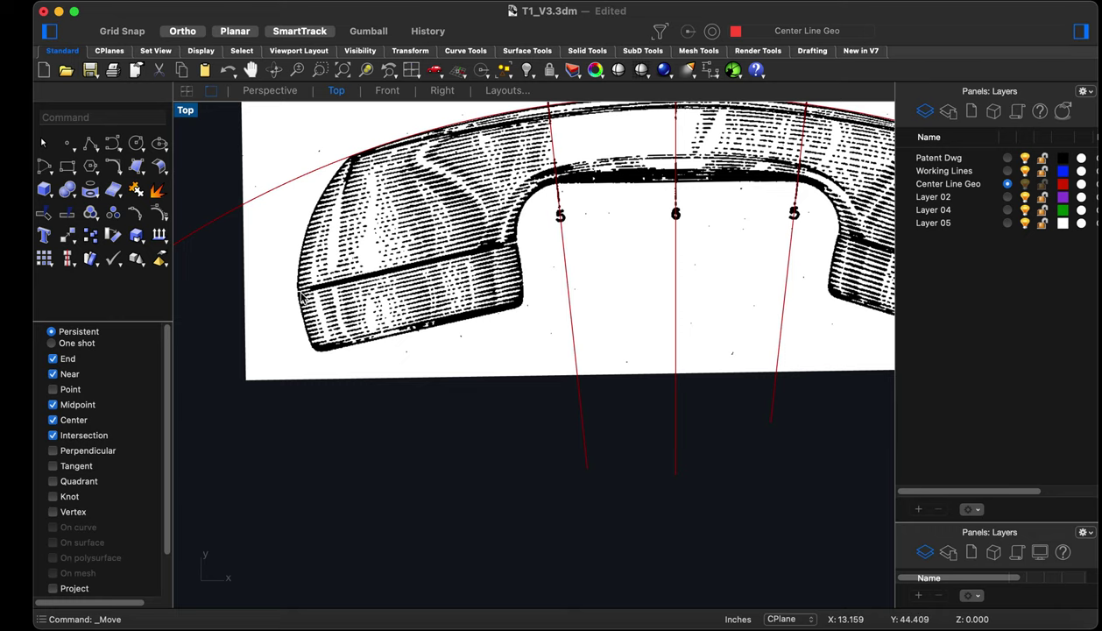
pyautogui.scroll(-3, 301, 297)
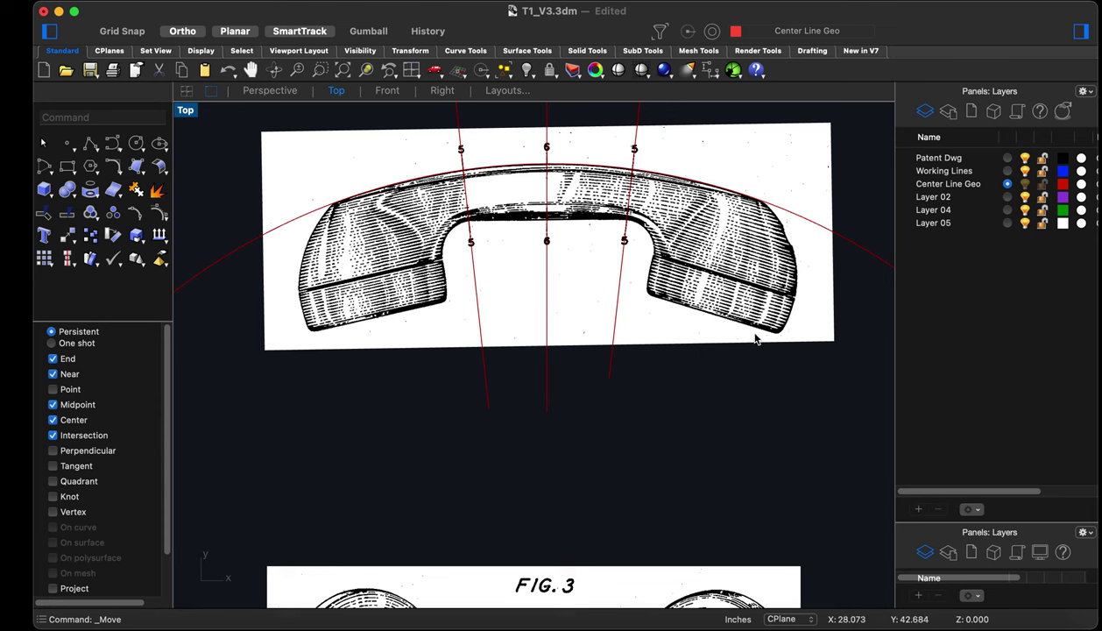
# Turn Ortho off while drawing a line about 4.89 in long along the seam of the handset's left end, from outer to inner edge
pyautogui.scroll(3, 380, 273)
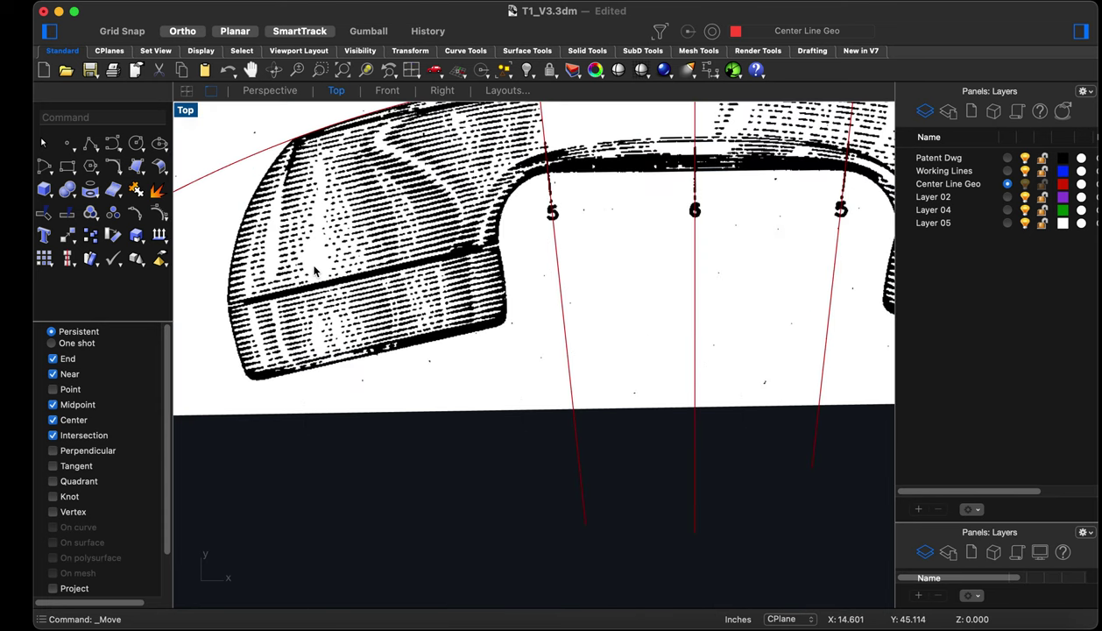
pyautogui.write('Line')
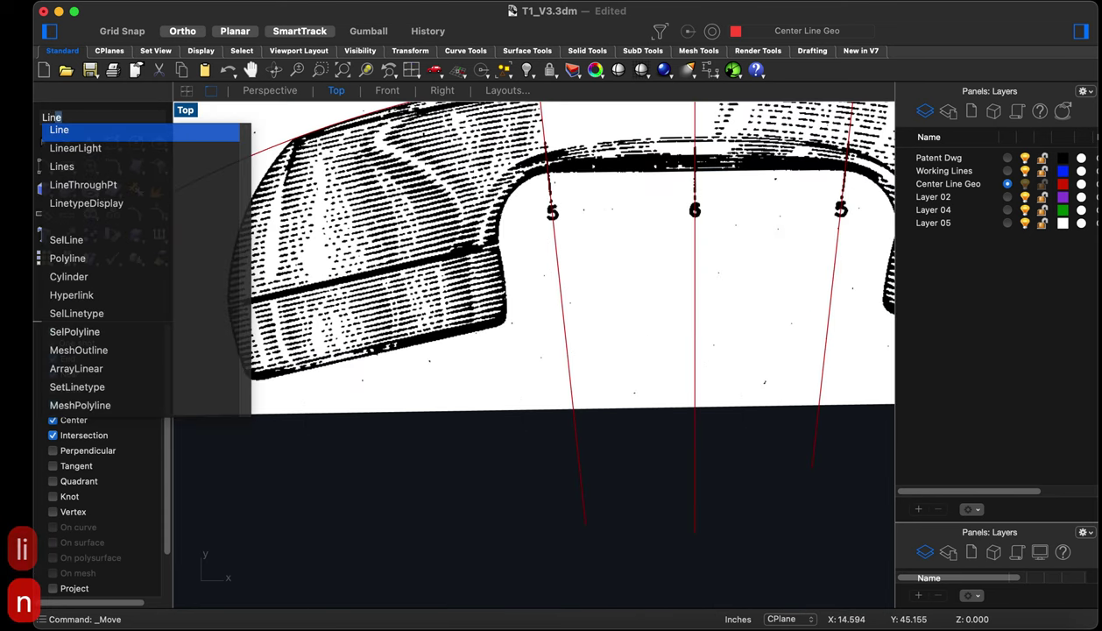
pyautogui.press('Return')
pyautogui.scroll(5, 214, 302)
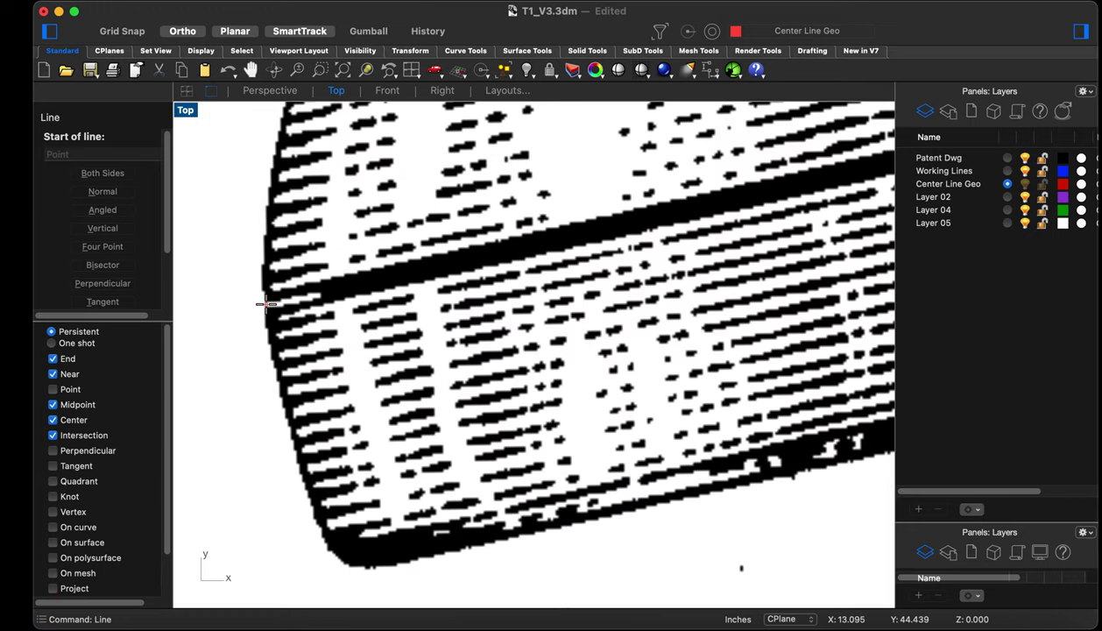
pyautogui.scroll(2, 265, 304)
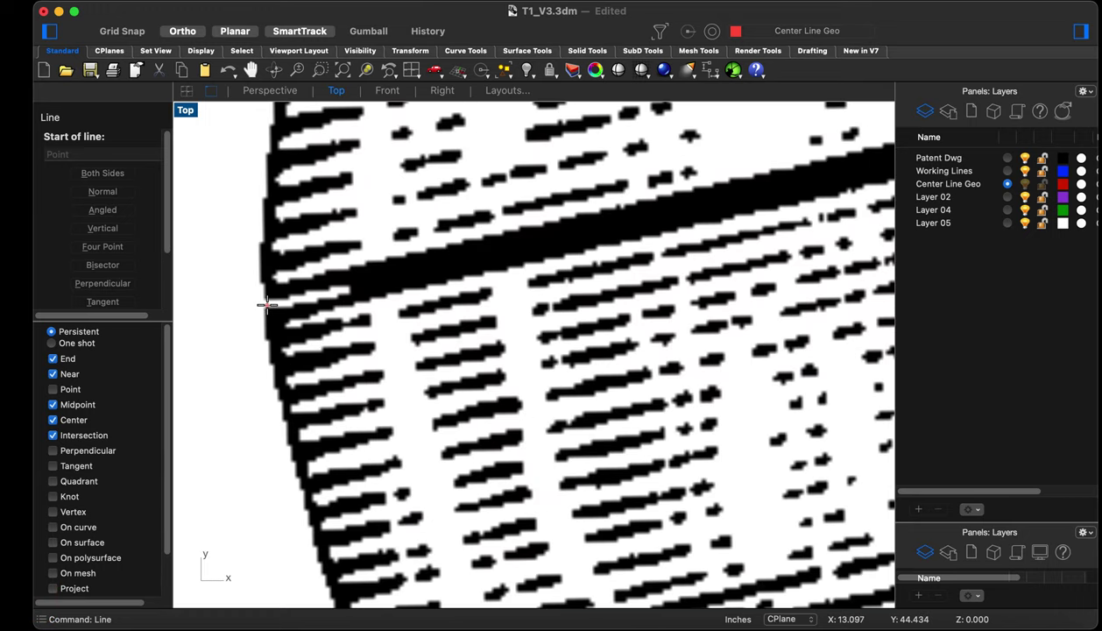
pyautogui.click(266, 304)
pyautogui.scroll(-6, 217, 315)
pyautogui.scroll(3, 403, 235)
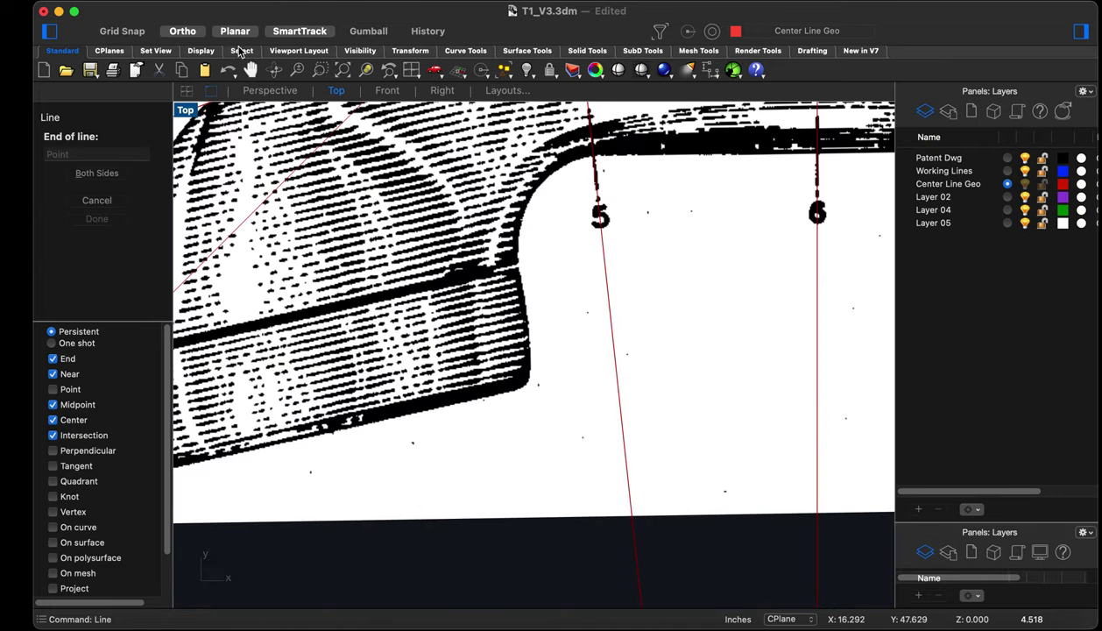
pyautogui.scroll(5, 533, 243)
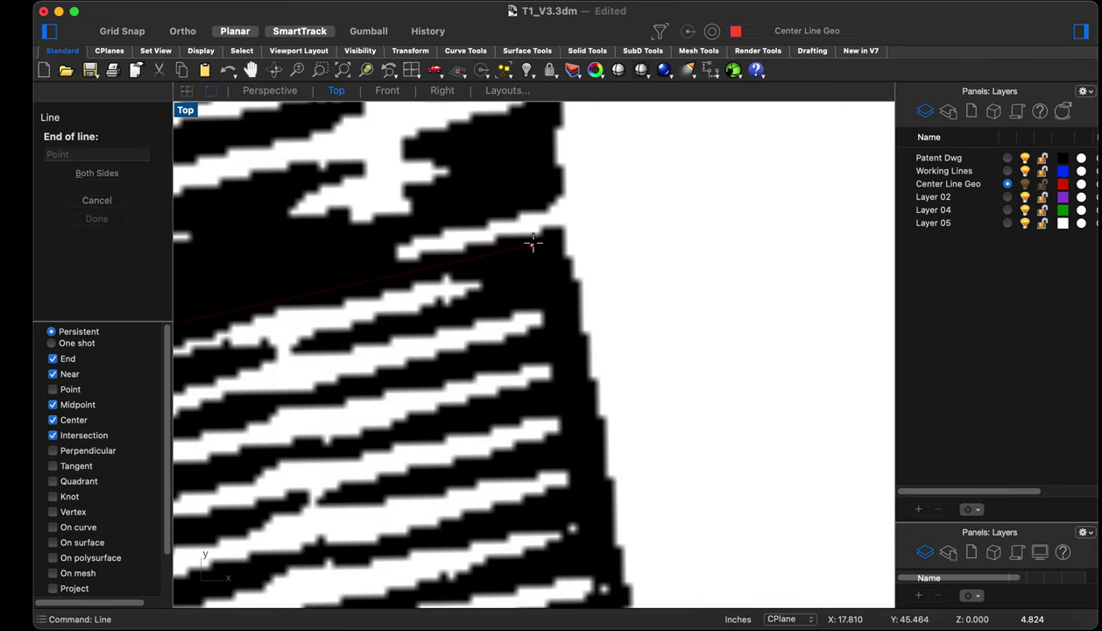
pyautogui.scroll(3, 543, 229)
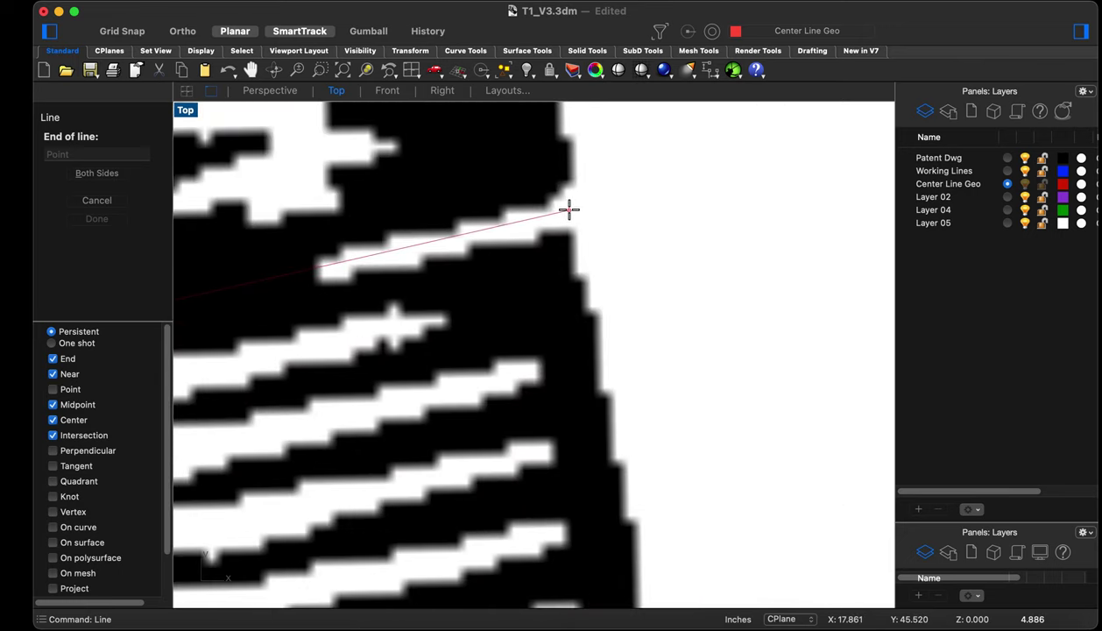
pyautogui.click(568, 208)
# Inspect how the new line follows the left end's seam and compare it with the cap's lower edge
pyautogui.scroll(-8, 569, 210)
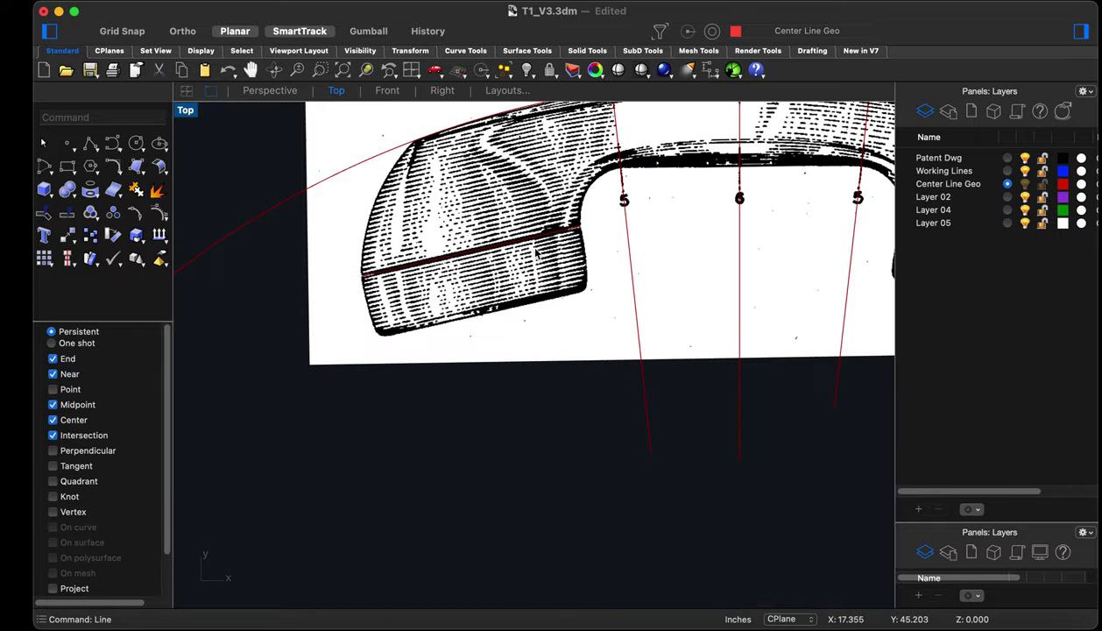
pyautogui.scroll(-5, 420, 278)
pyautogui.scroll(6, 430, 285)
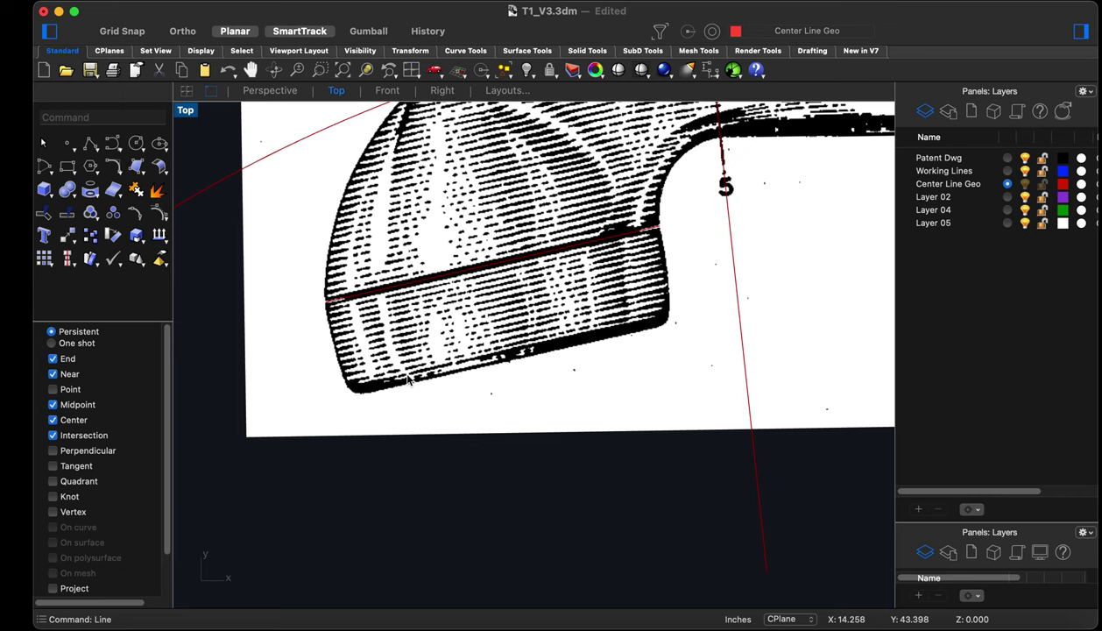
pyautogui.scroll(5, 382, 285)
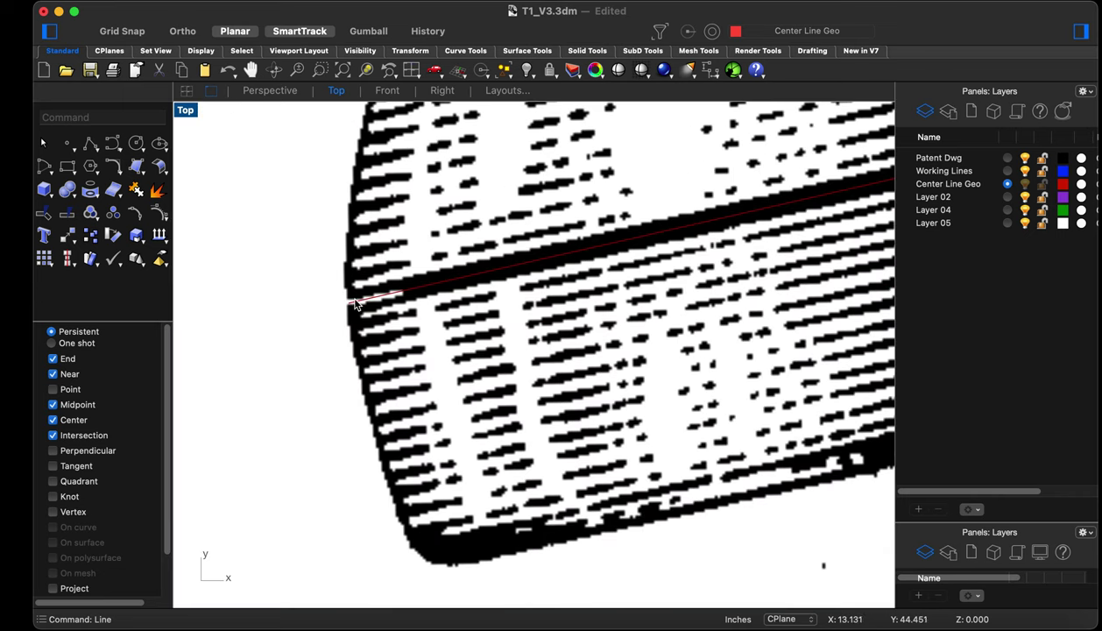
pyautogui.scroll(-3, 351, 330)
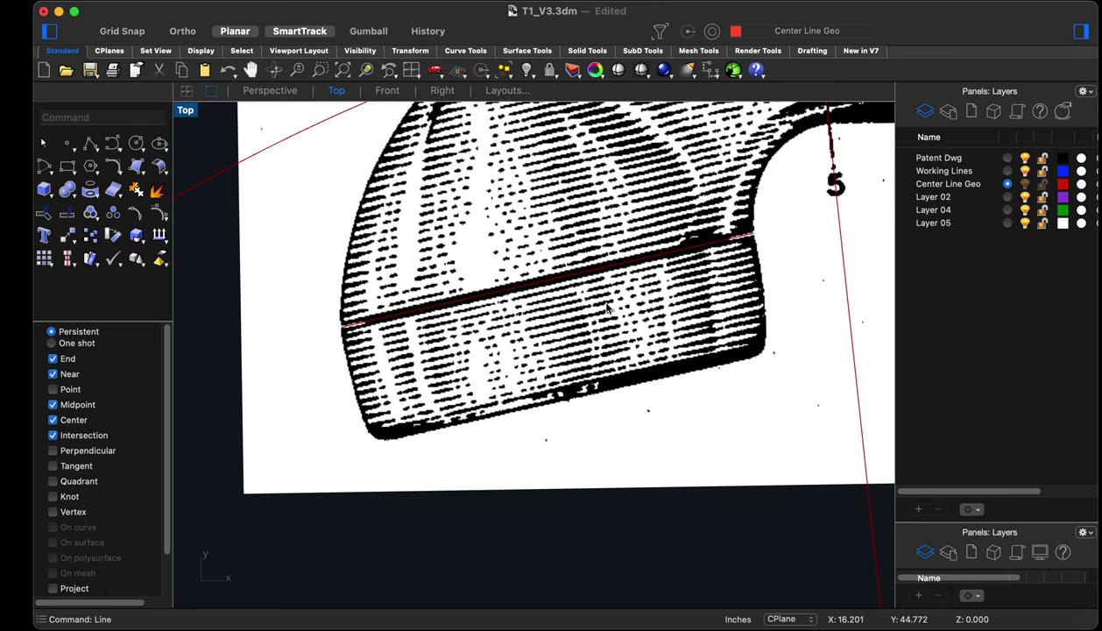
pyautogui.scroll(-4, 611, 304)
# Draw a both-sides line from the midpoint of the left end's seam line, perpendicular to it, extending about 3.1 in each way
pyautogui.scroll(4, 508, 342)
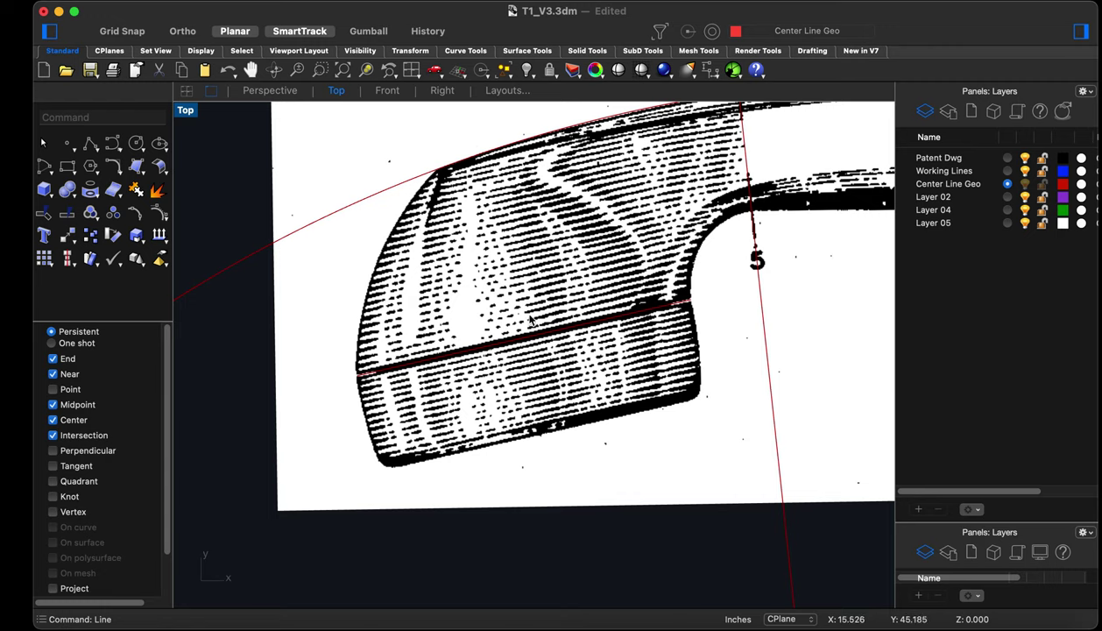
pyautogui.write('line')
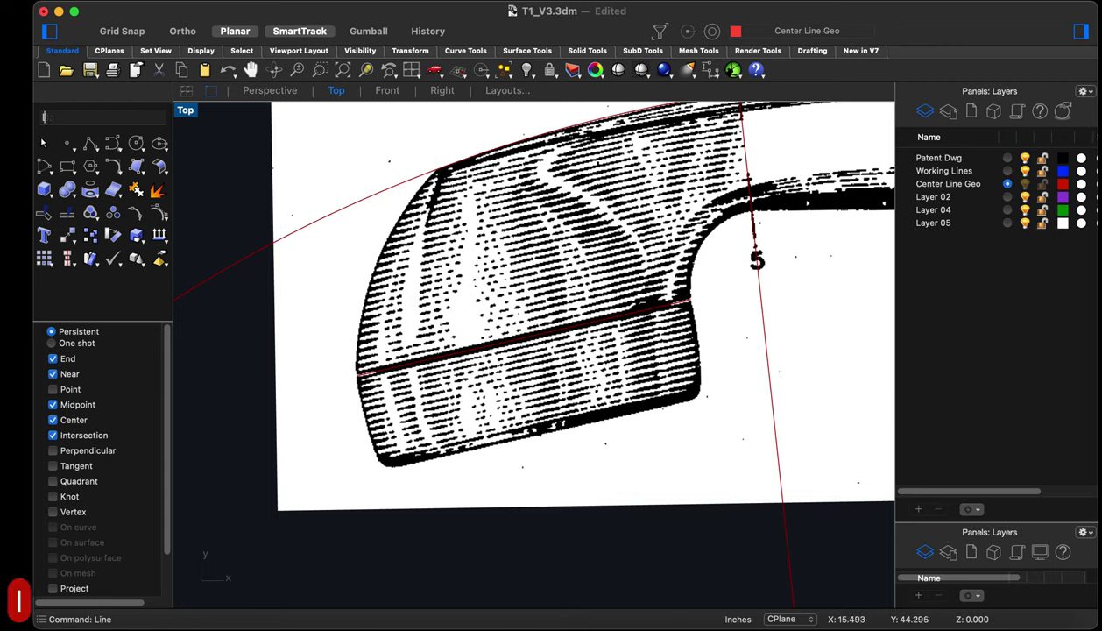
pyautogui.press('Return')
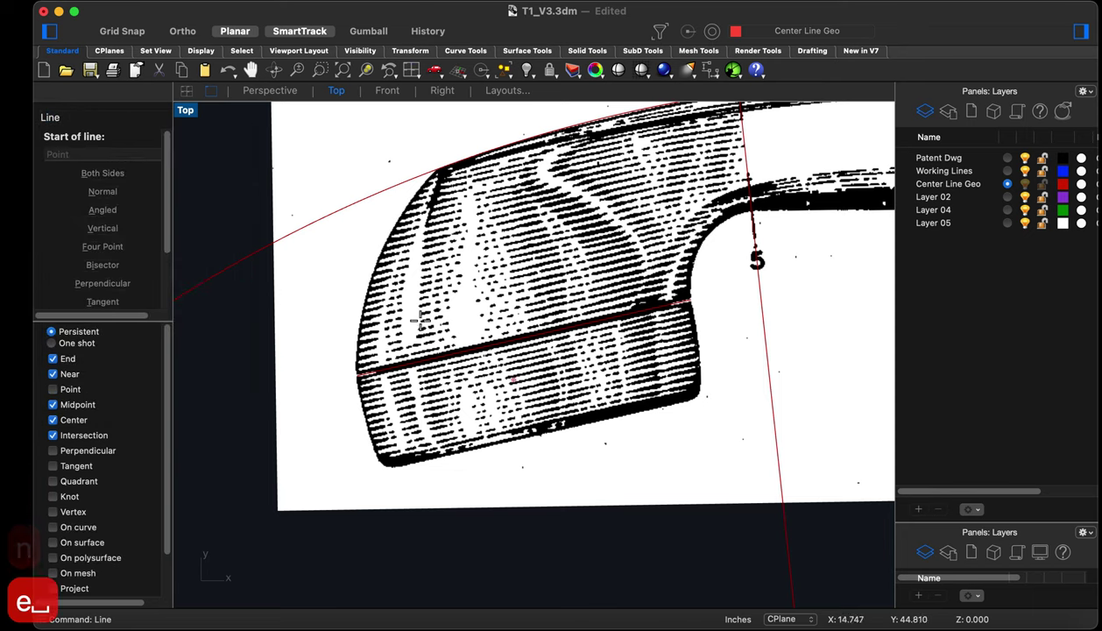
pyautogui.click(522, 337)
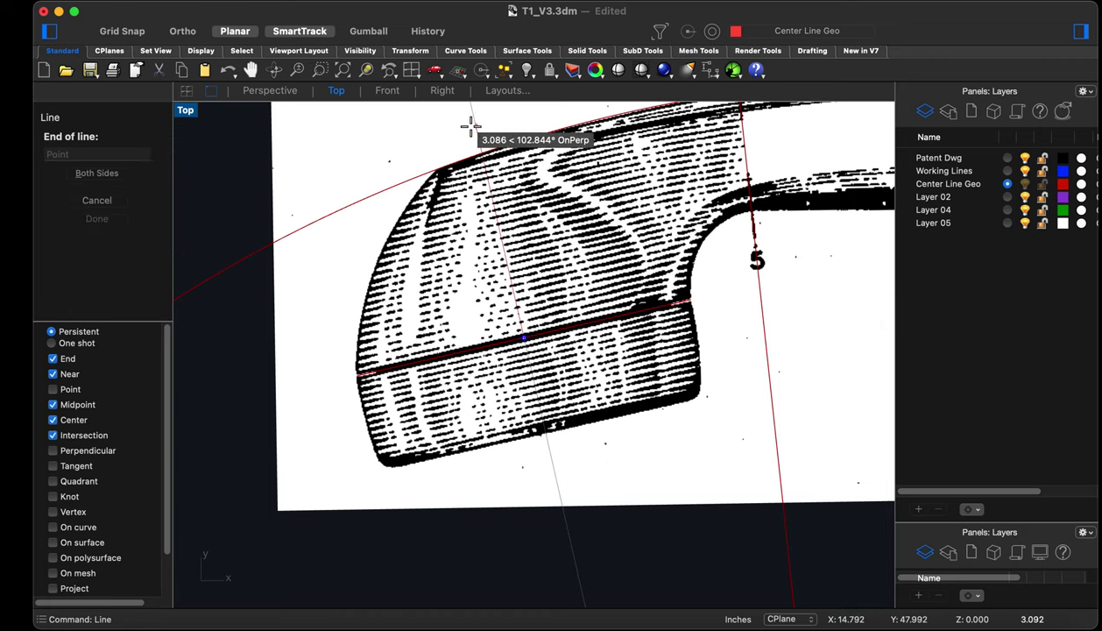
pyautogui.write('b')
pyautogui.press('space')
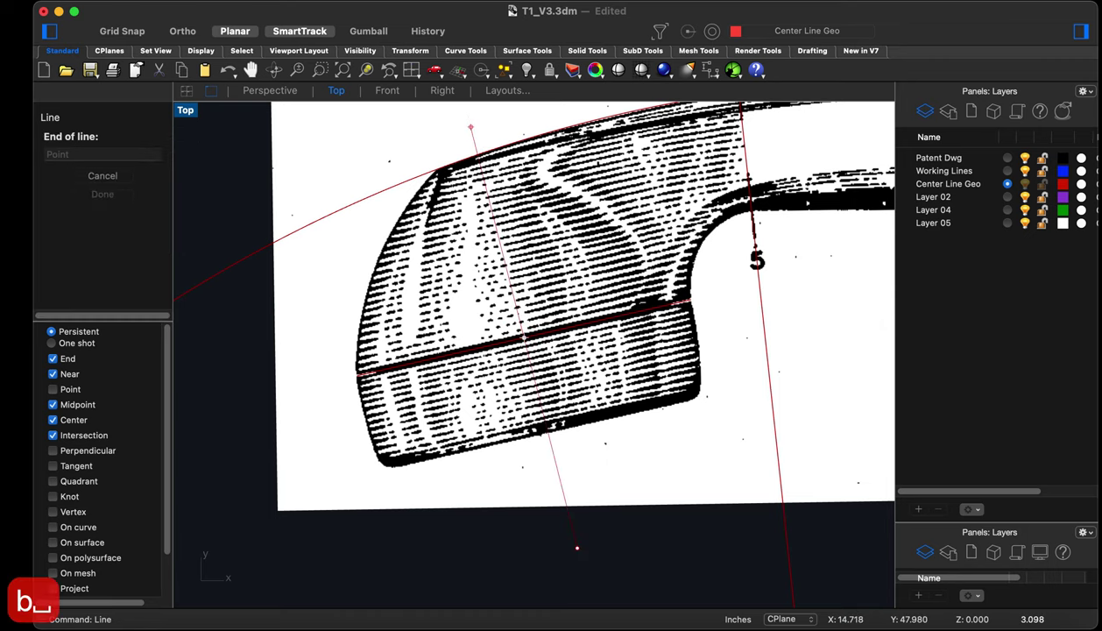
pyautogui.click(473, 127)
pyautogui.scroll(-3, 442, 238)
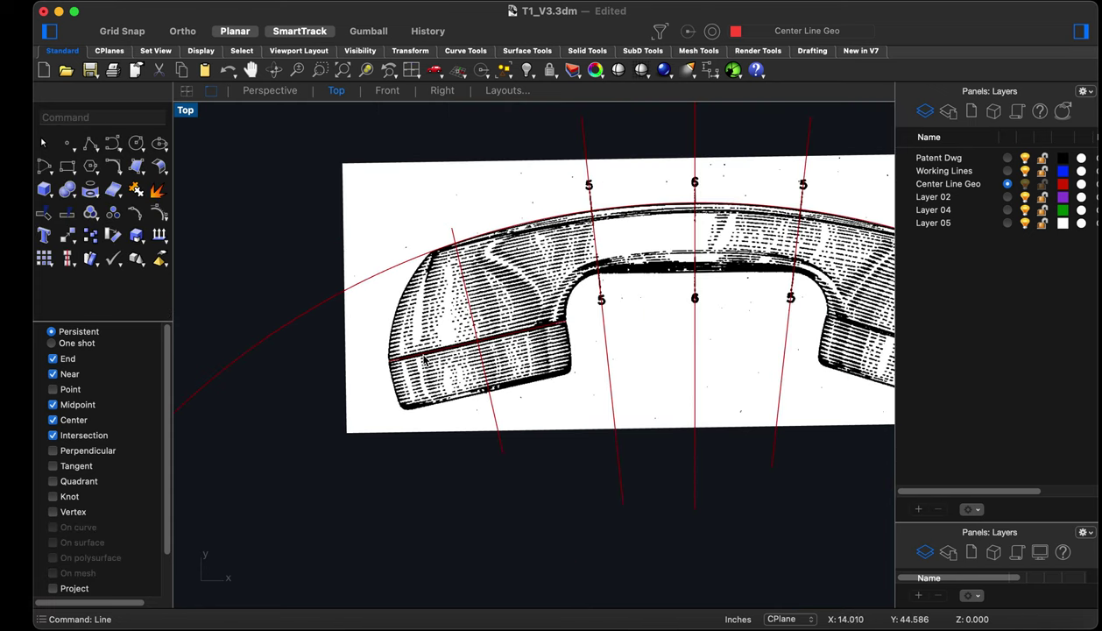
pyautogui.scroll(4, 451, 263)
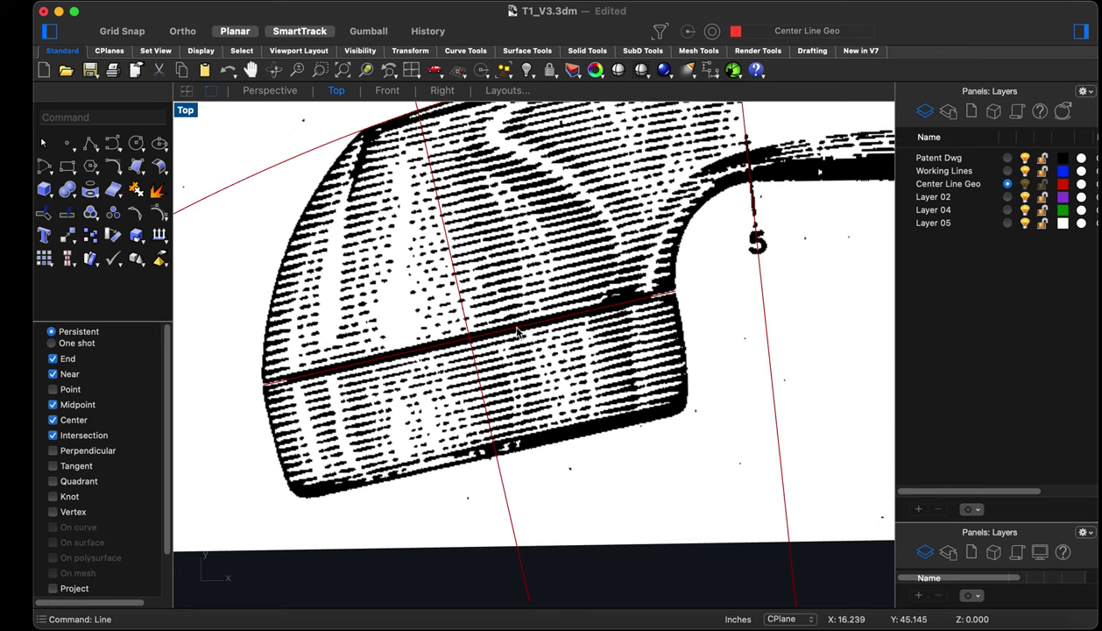
pyautogui.scroll(-5, 413, 348)
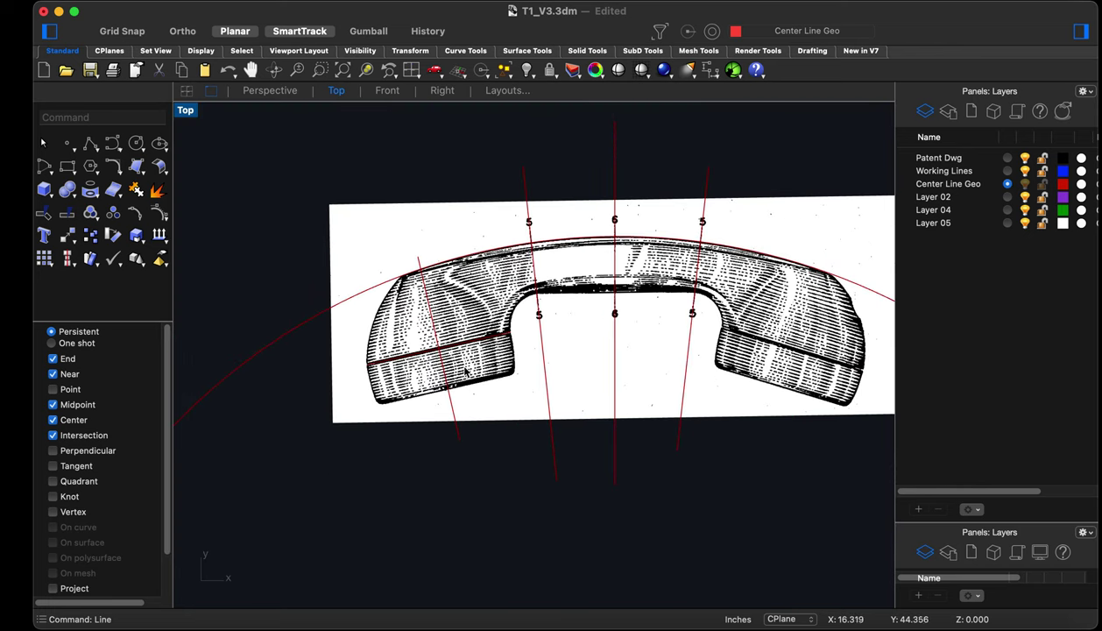
# Copy the left seam line and its perpendicular from their intersection to the middle of the handset's right end
pyautogui.scroll(1, 466, 368)
pyautogui.scroll(-1, 431, 350)
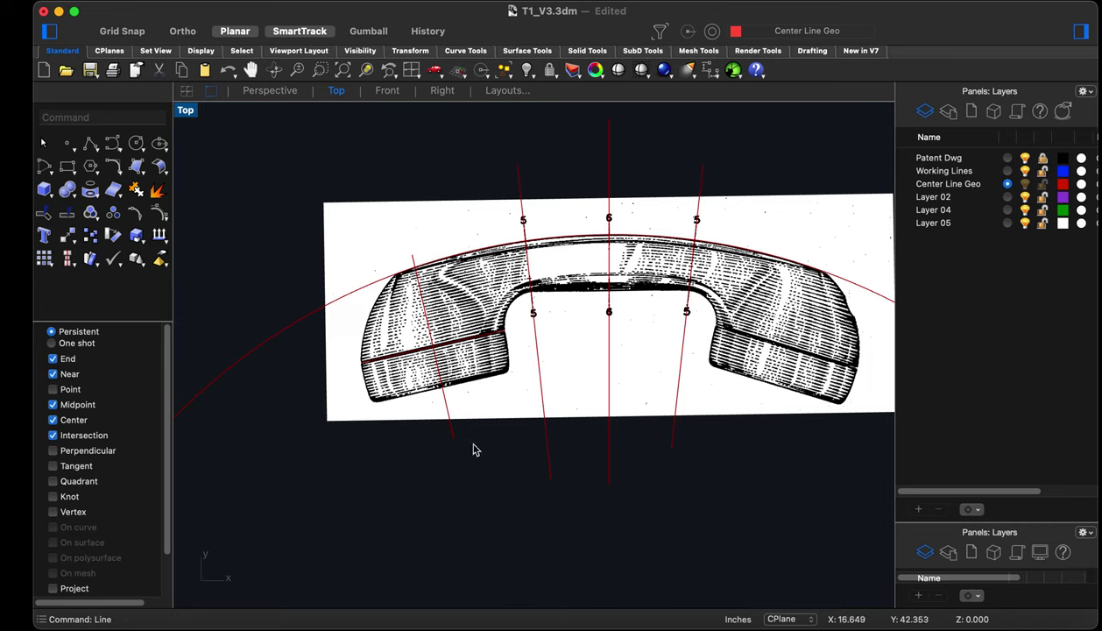
pyautogui.moveTo(489, 487); pyautogui.dragTo(393, 329)
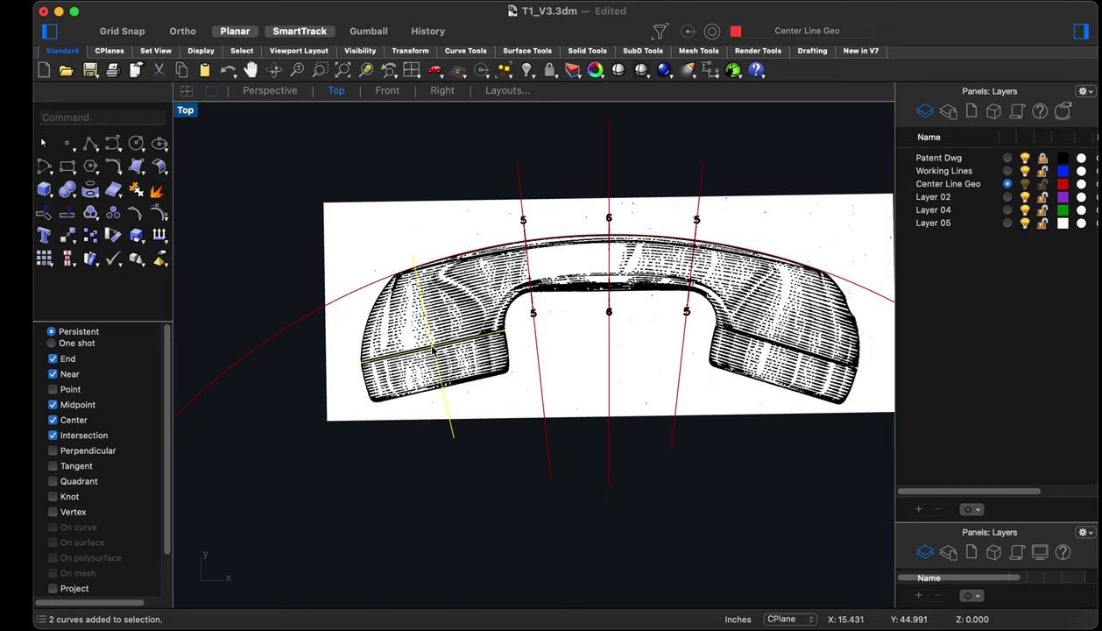
pyautogui.write('Copy')
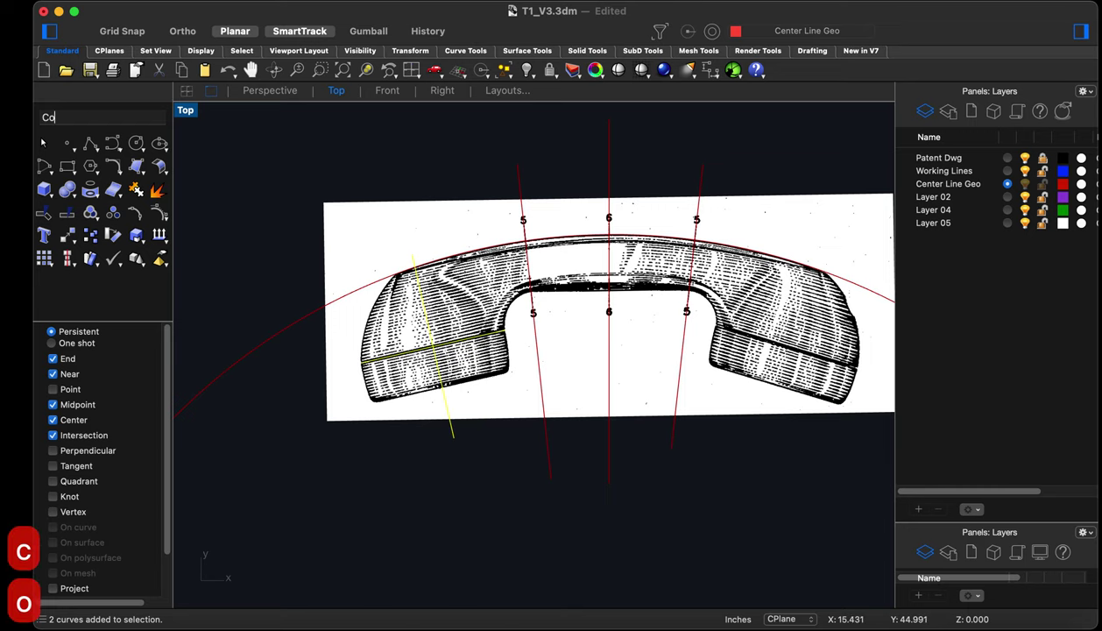
pyautogui.press('space')
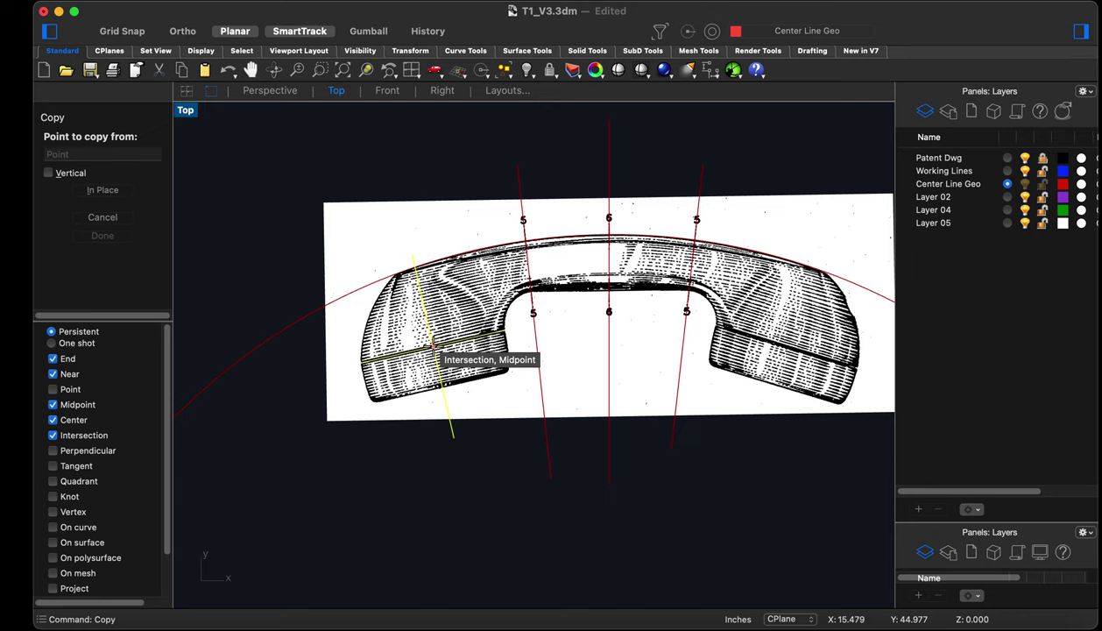
pyautogui.click(432, 347)
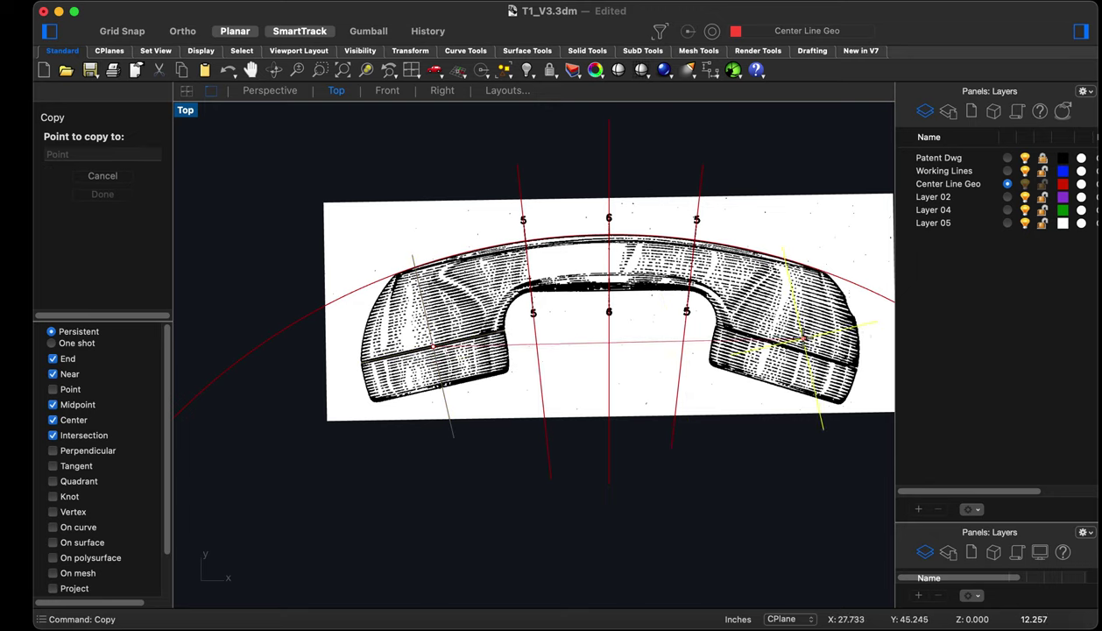
pyautogui.click(802, 336)
pyautogui.press('Return')
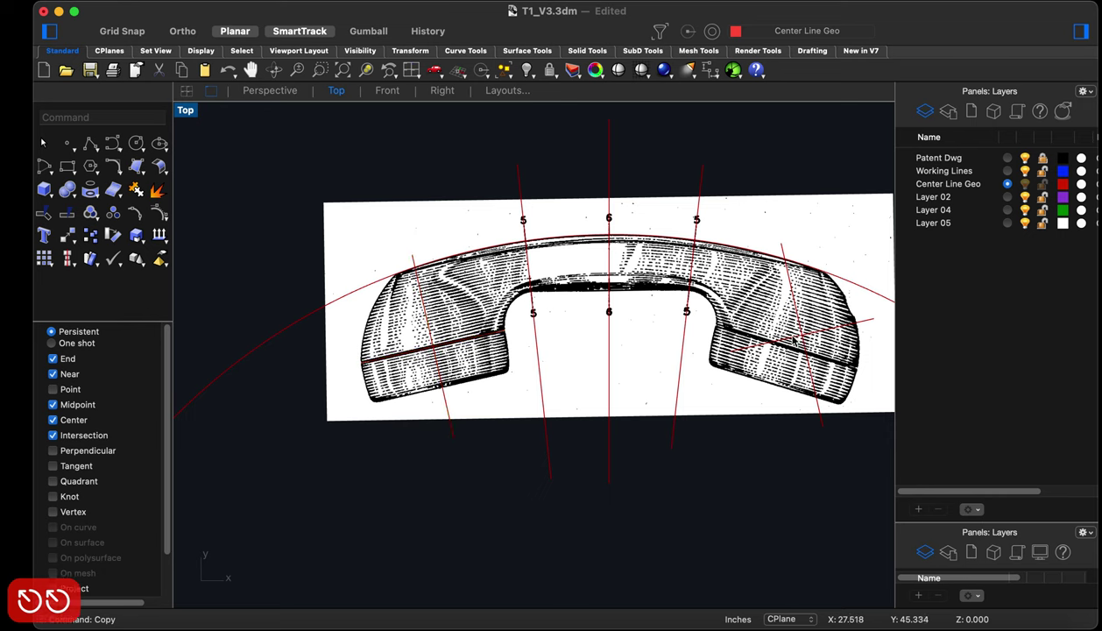
# Move the copied line pair so the seam line's inner endpoint sits on the notch at the right end's inner seam edge
pyautogui.scroll(-3, 705, 332)
pyautogui.scroll(5, 706, 331)
pyautogui.click(687, 322)
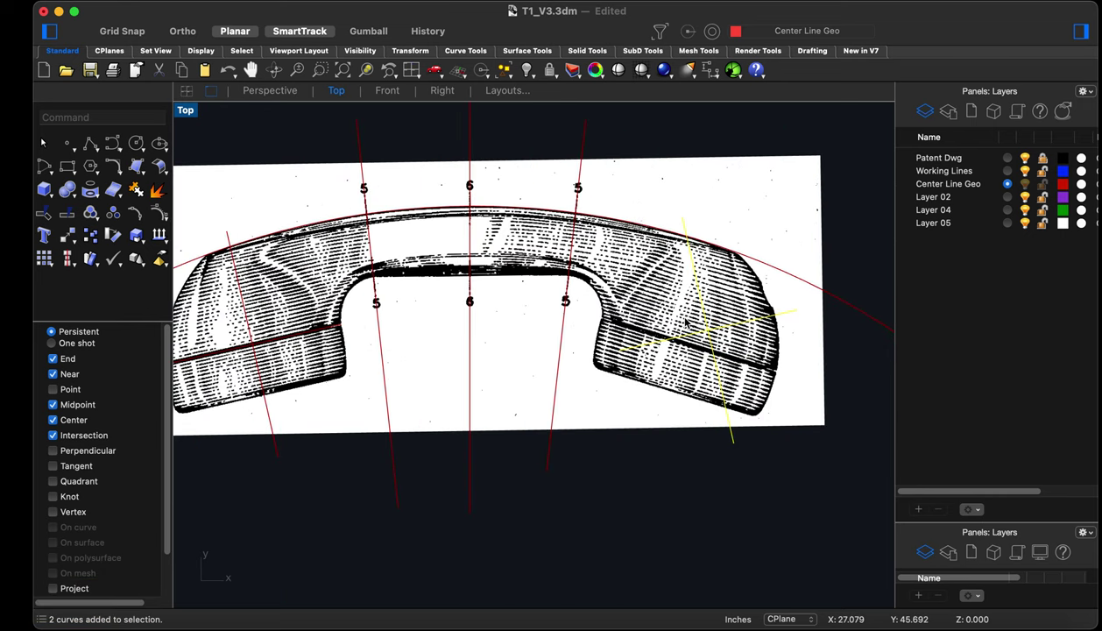
pyautogui.scroll(3, 641, 357)
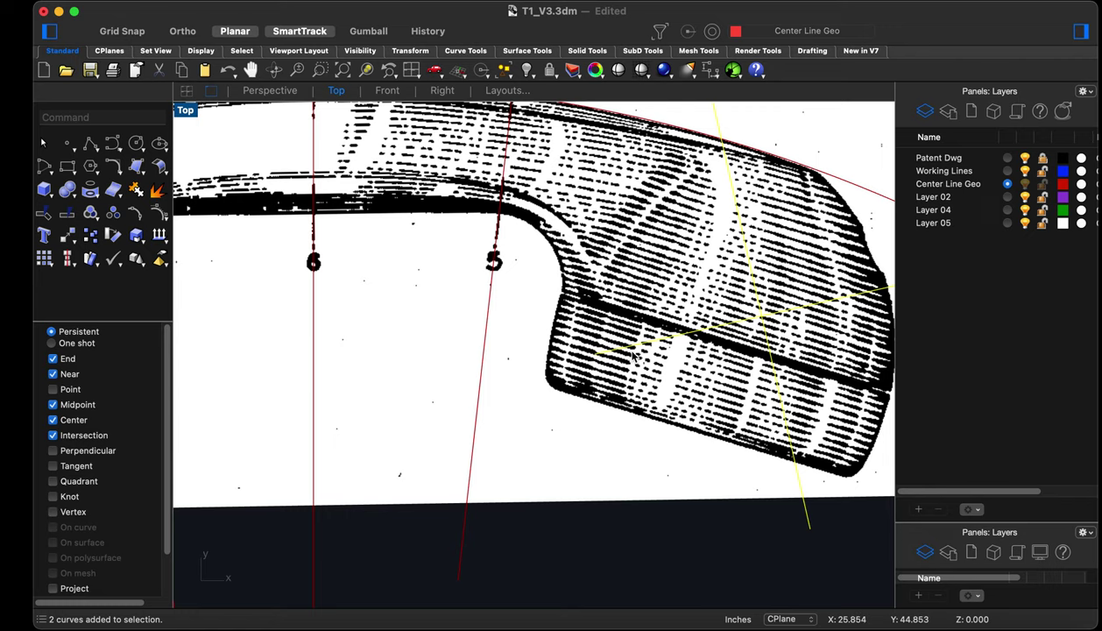
pyautogui.write('m')
pyautogui.press('Return')
pyautogui.click(587, 351)
pyautogui.scroll(5, 550, 284)
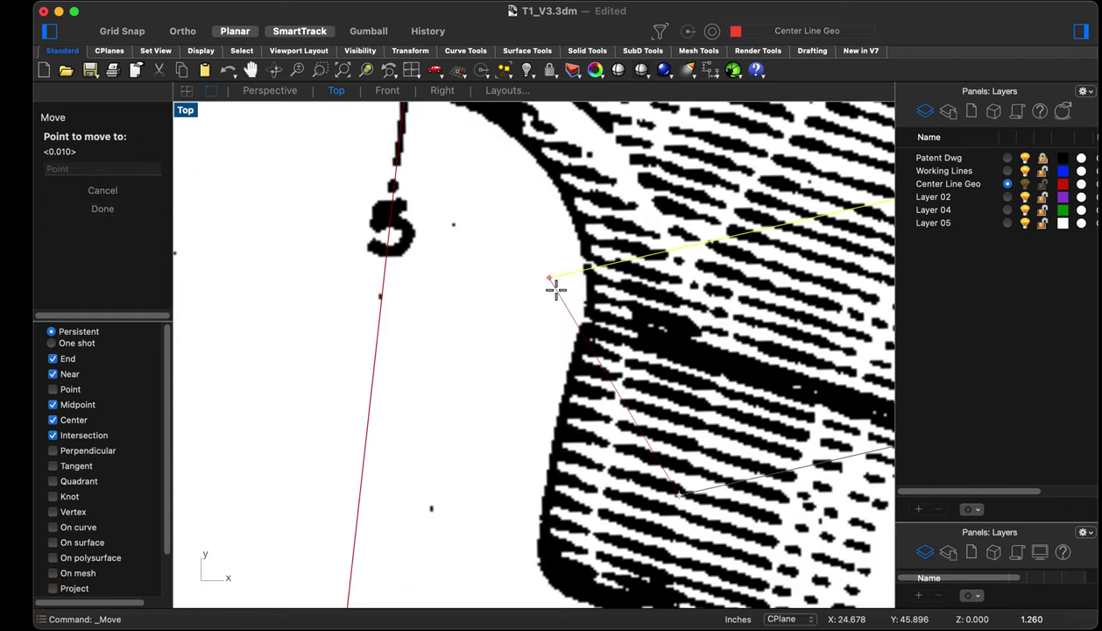
pyautogui.scroll(5, 565, 303)
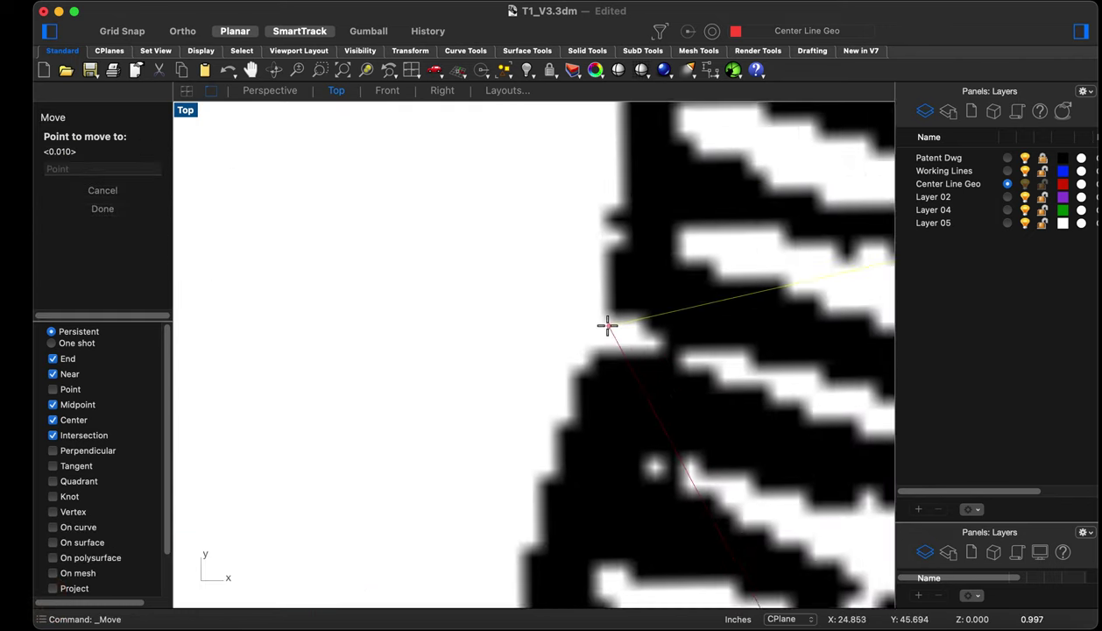
pyautogui.scroll(2, 603, 329)
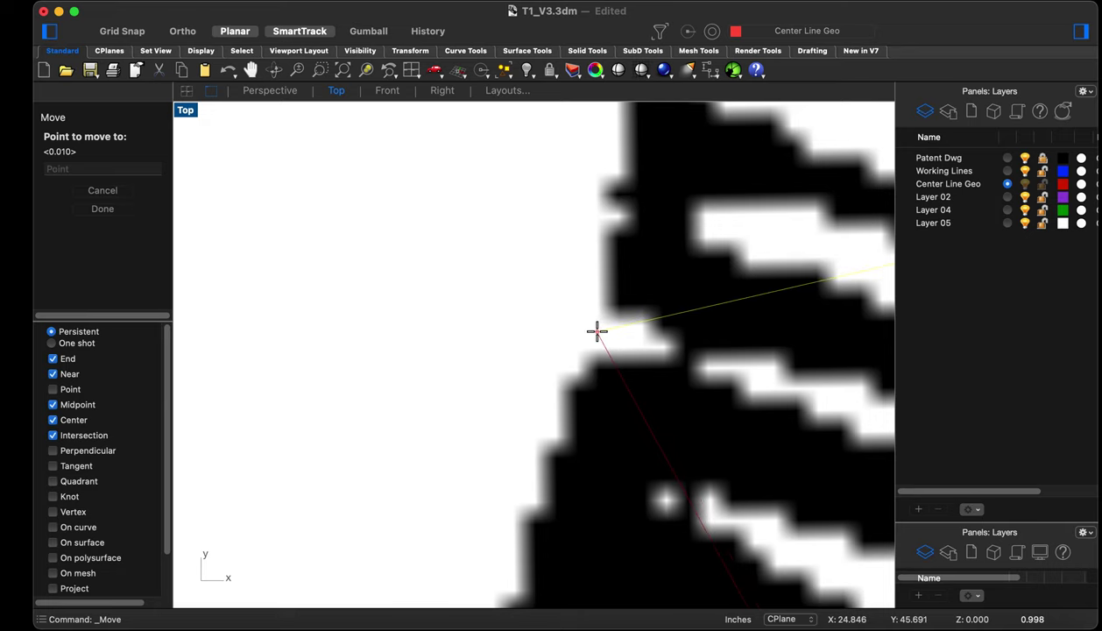
pyautogui.click(595, 331)
# Rotate the copied line pair about its inner seam endpoint so the seam line runs to the notch at the right end's outer edge
pyautogui.write('rot')
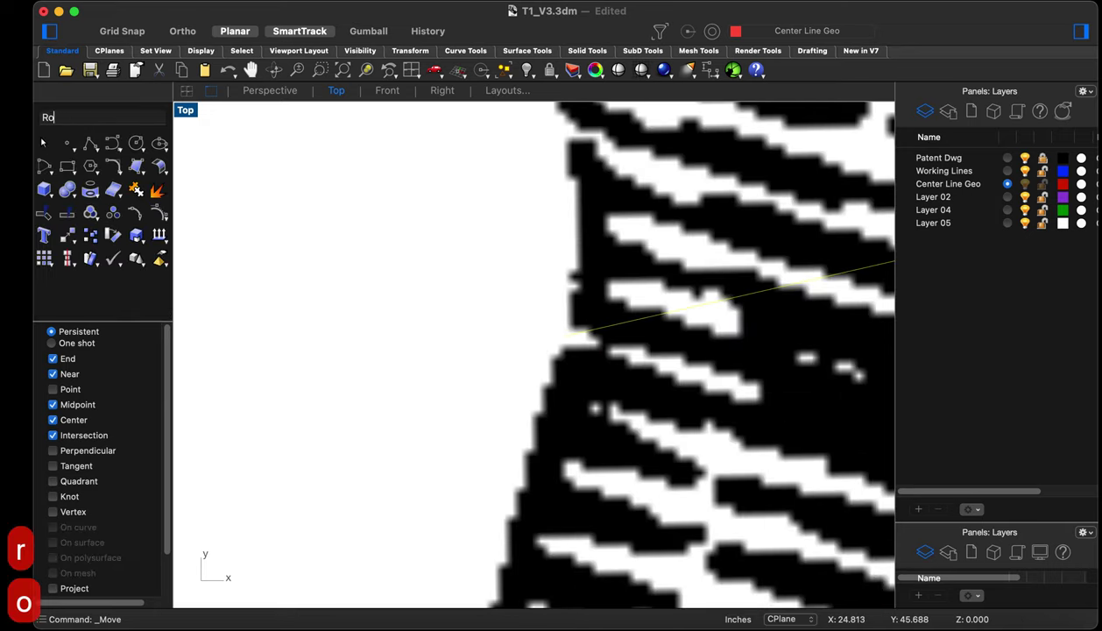
pyautogui.press('Return')
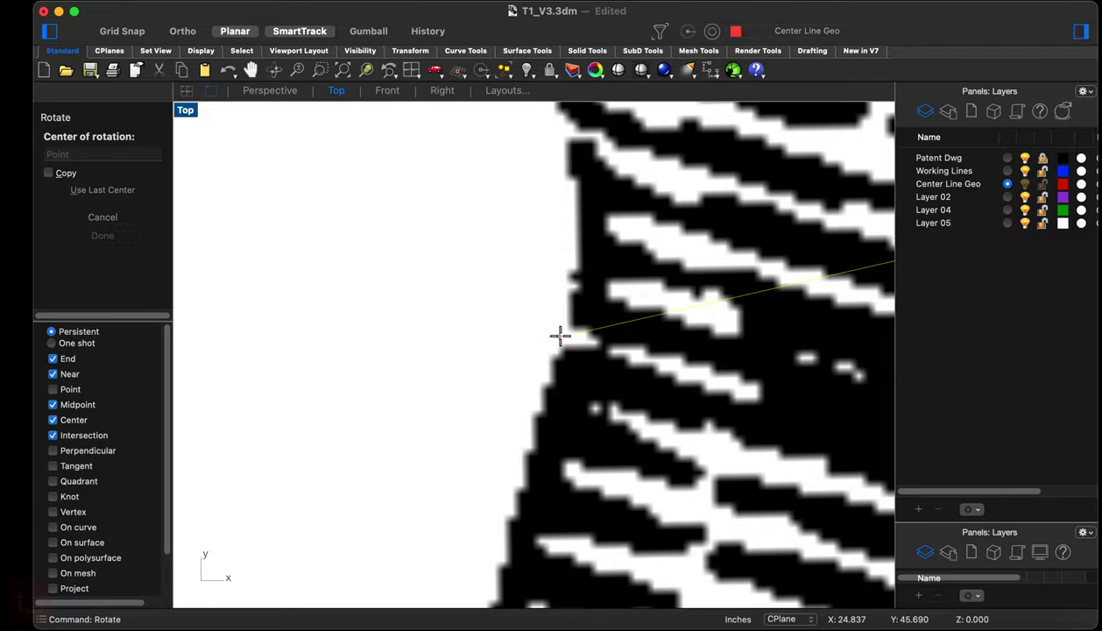
pyautogui.click(568, 334)
pyautogui.scroll(-1, 485, 367)
pyautogui.scroll(-5, 484, 366)
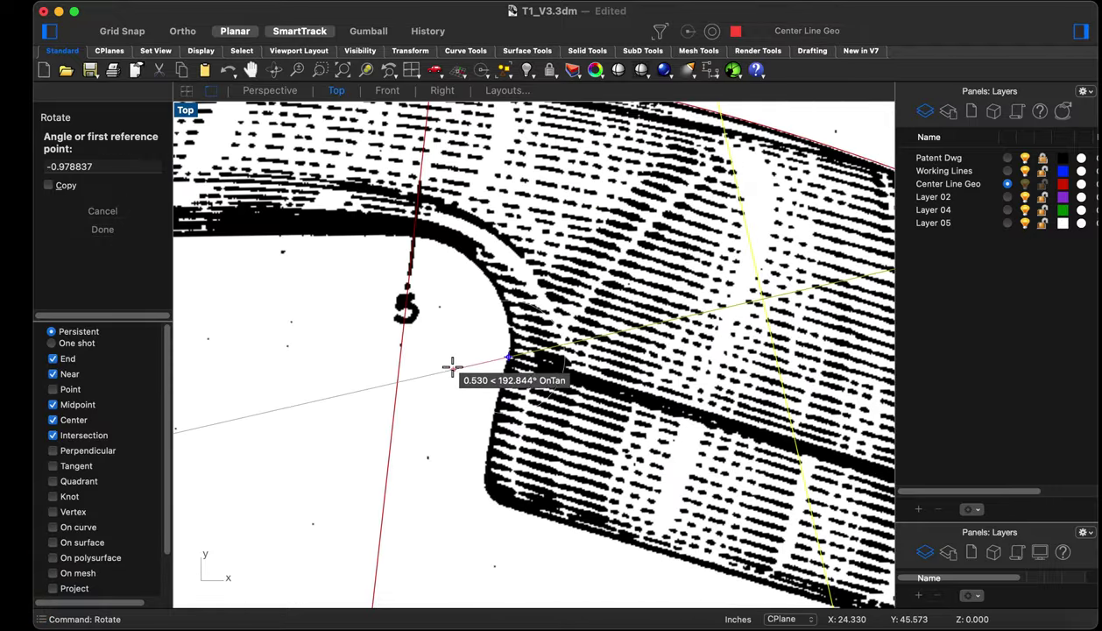
pyautogui.scroll(2, 570, 353)
pyautogui.scroll(2, 487, 380)
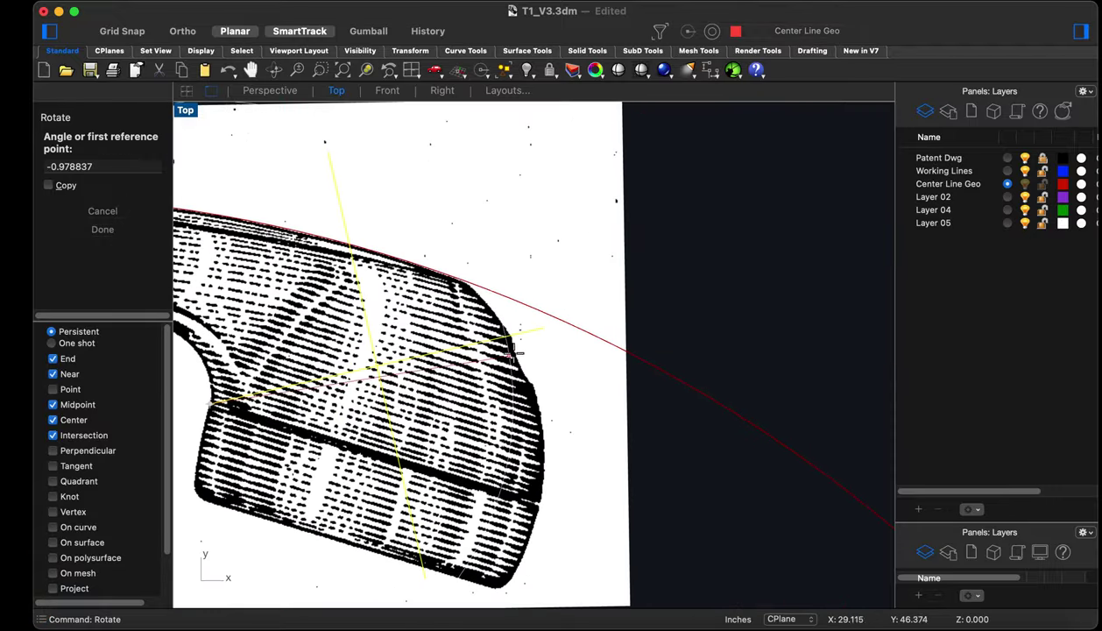
pyautogui.click(539, 329)
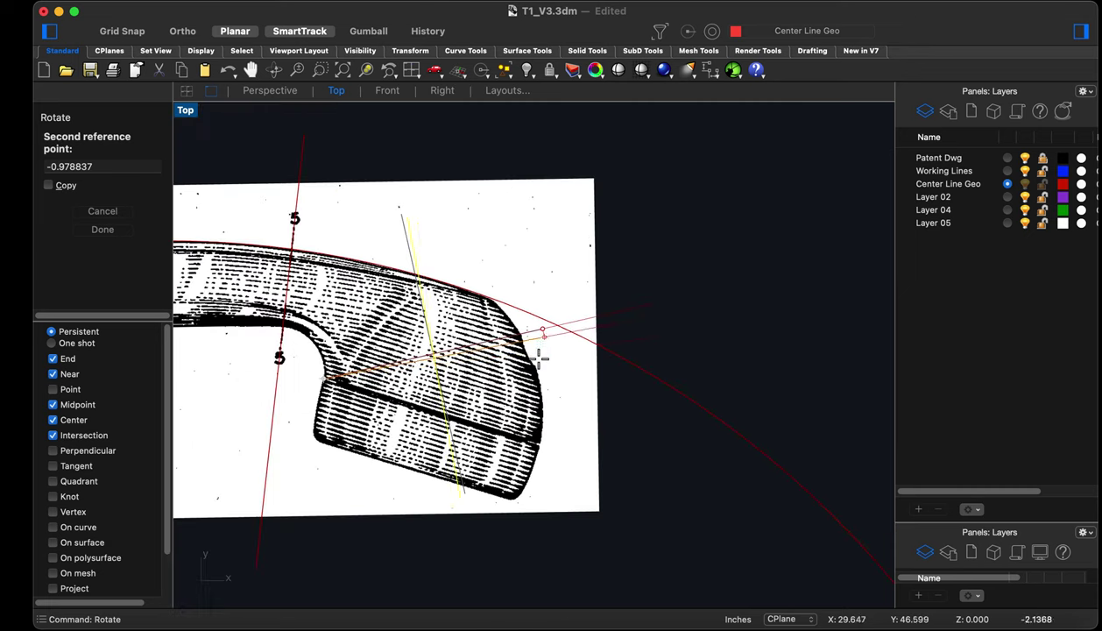
pyautogui.scroll(3, 535, 436)
pyautogui.scroll(3, 536, 435)
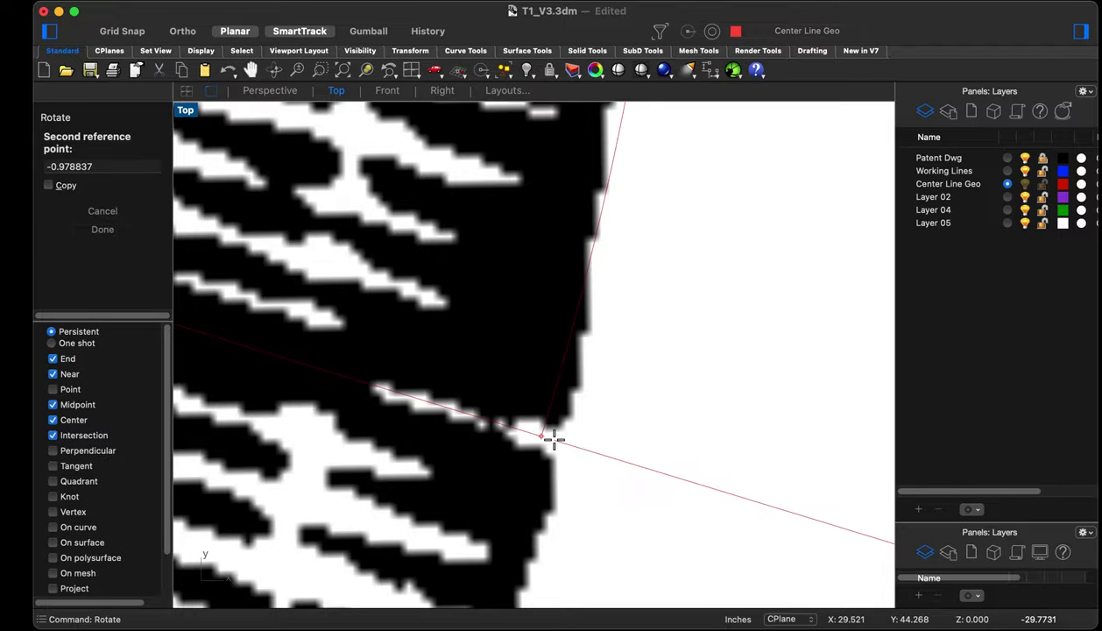
pyautogui.click(553, 441)
pyautogui.scroll(-6, 680, 413)
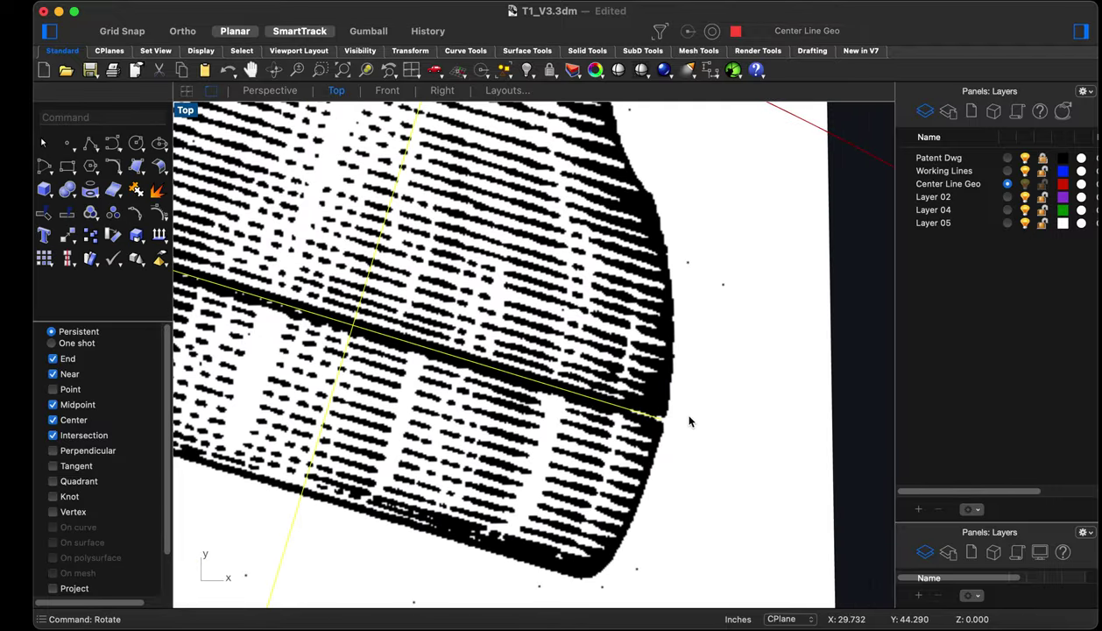
# Nudge the rotated line pair about 0.007 in along the right seam and check both ends of the seam line against the outline
pyautogui.scroll(6, 407, 337)
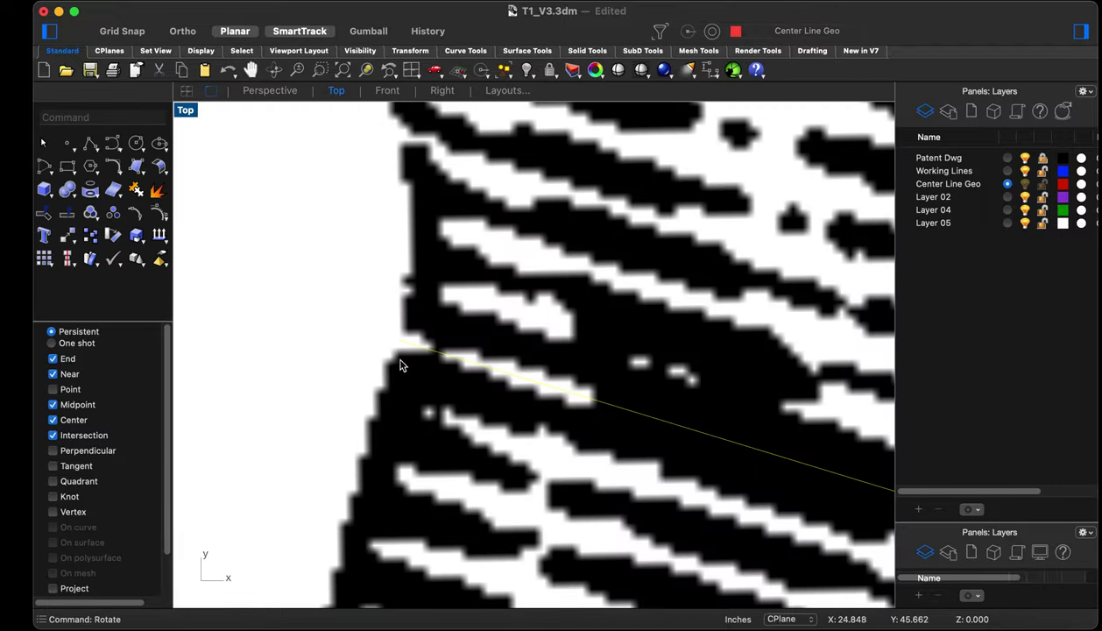
pyautogui.scroll(-2, 390, 351)
pyautogui.write('m')
pyautogui.scroll(-2, 390, 351)
pyautogui.press('Return')
pyautogui.scroll(2, 408, 352)
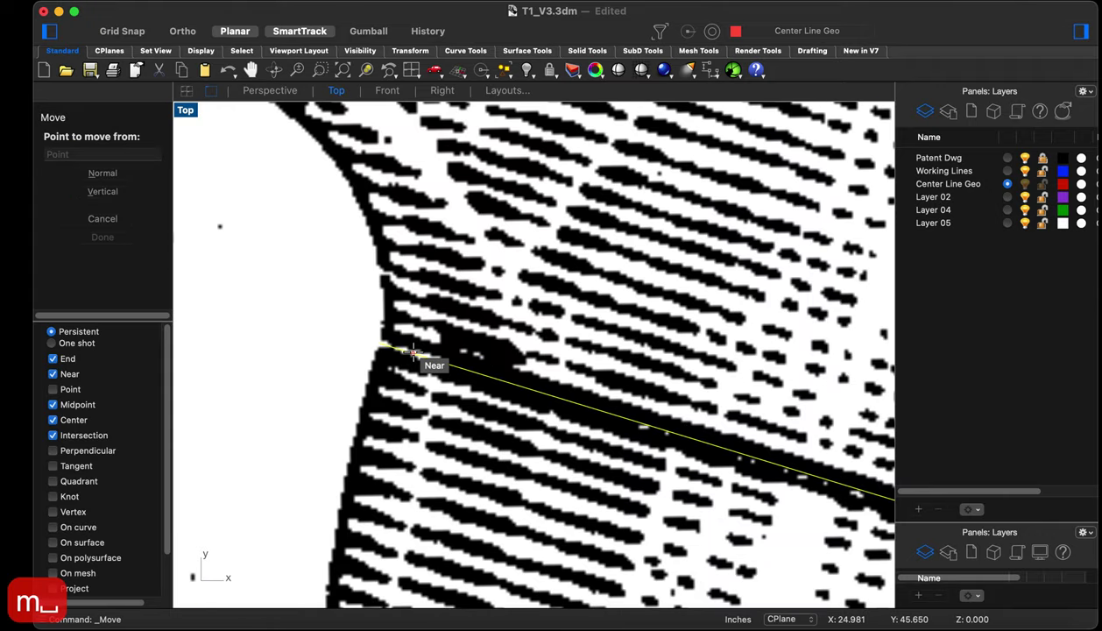
pyautogui.click(414, 352)
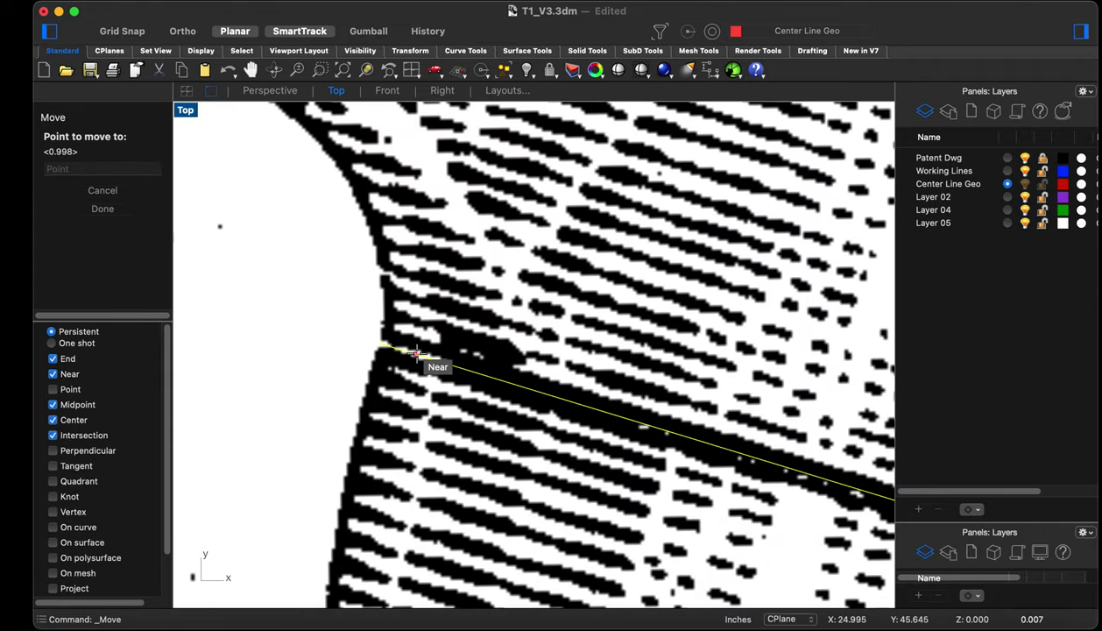
pyautogui.click(416, 353)
pyautogui.scroll(-8, 394, 346)
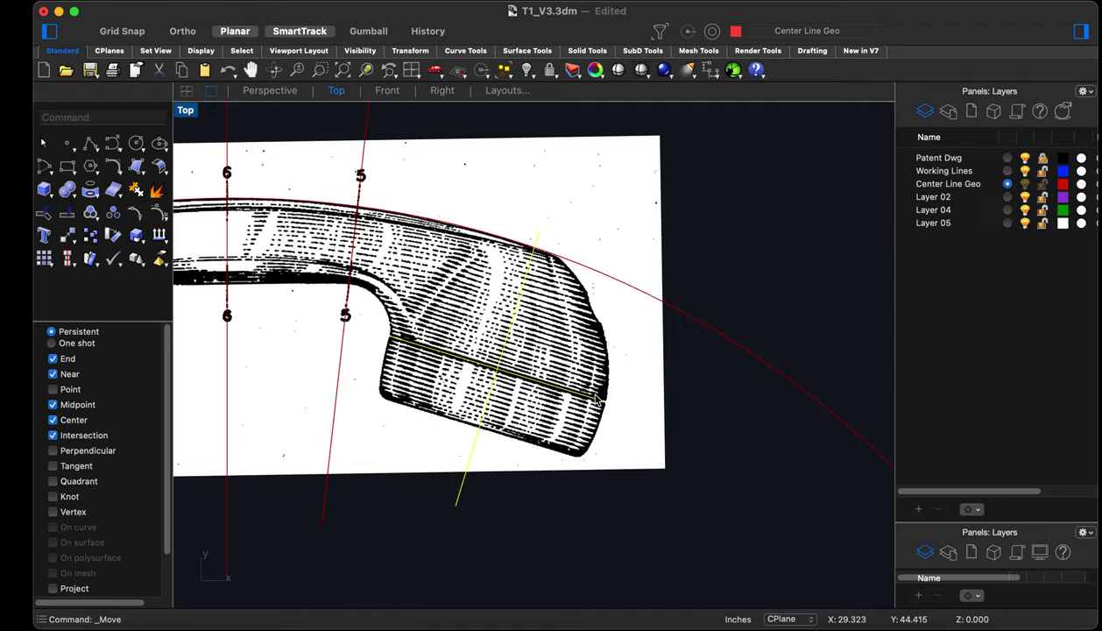
pyautogui.scroll(10, 597, 398)
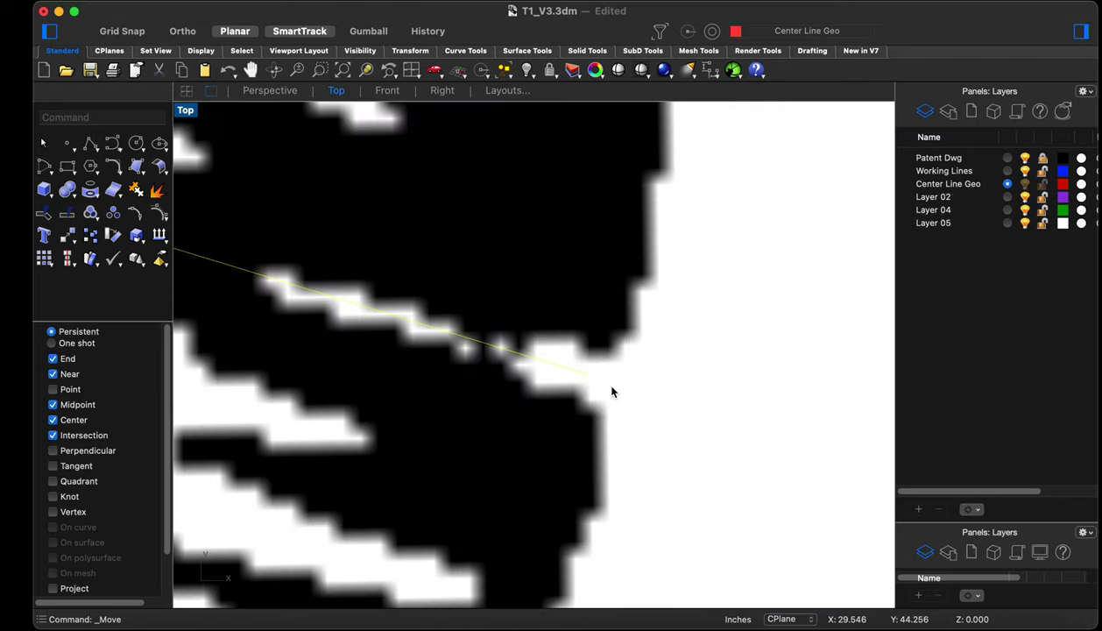
pyautogui.scroll(-10, 611, 391)
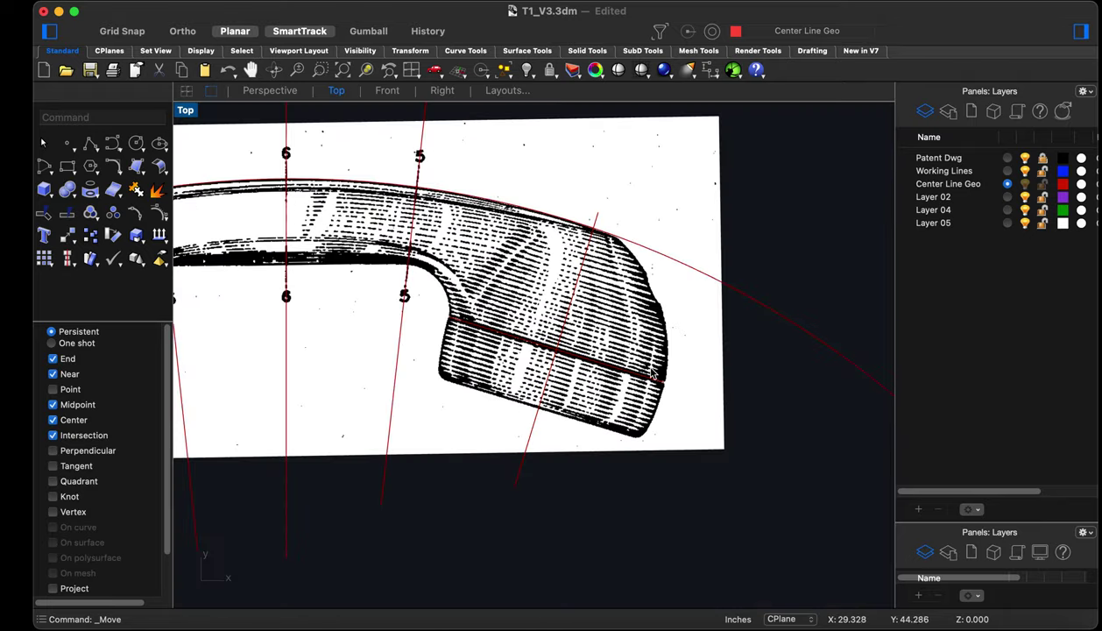
pyautogui.scroll(-4, 651, 372)
pyautogui.scroll(2, 613, 366)
pyautogui.scroll(-2, 605, 363)
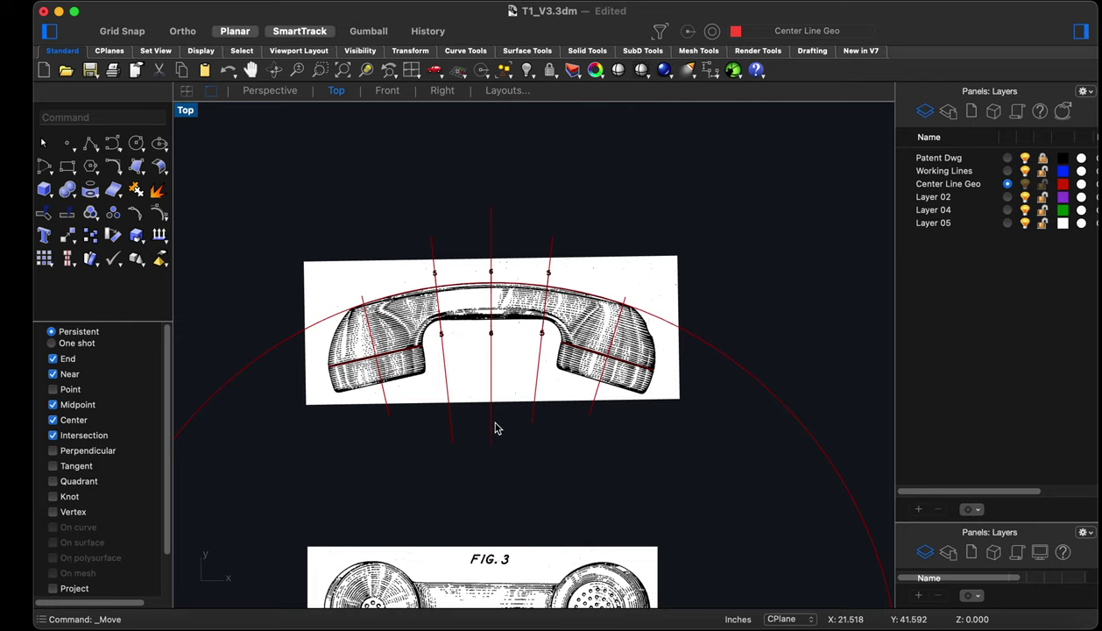
pyautogui.scroll(-5, 555, 366)
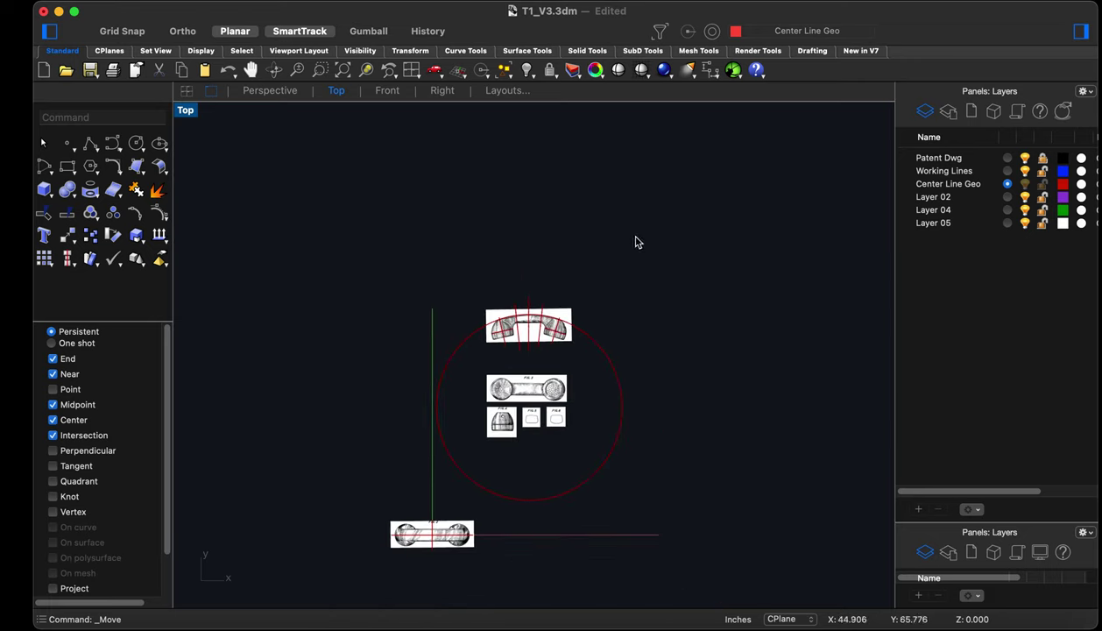
pyautogui.moveTo(628, 224); pyautogui.dragTo(444, 359)
pyautogui.scroll(-3, 447, 296)
pyautogui.write('m')
pyautogui.press('Return')
pyautogui.click(381, 253)
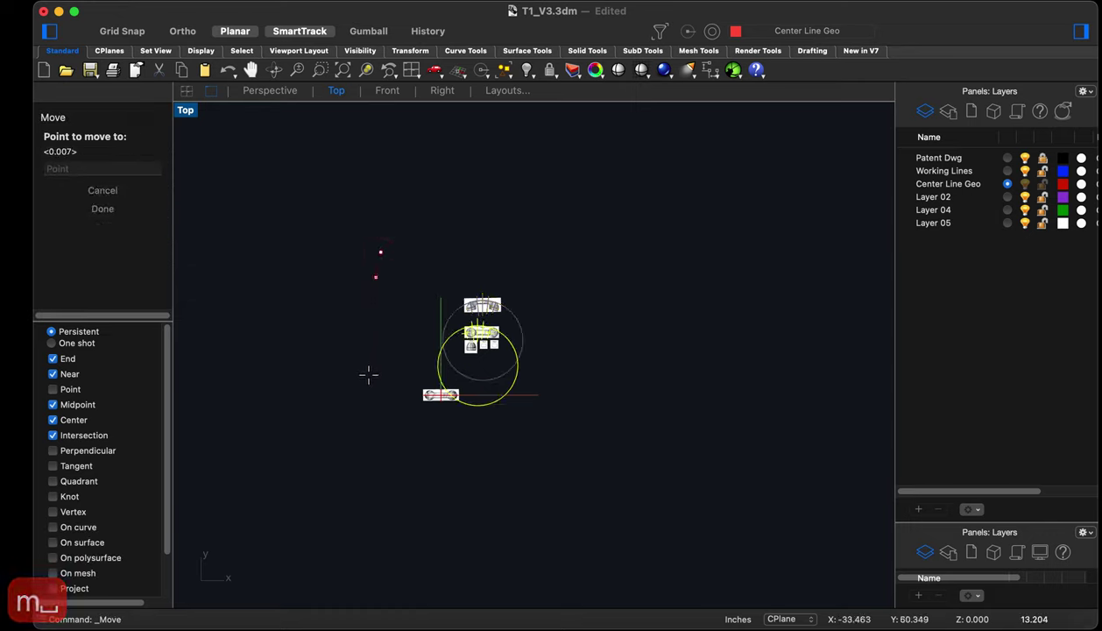
pyautogui.press('Escape')
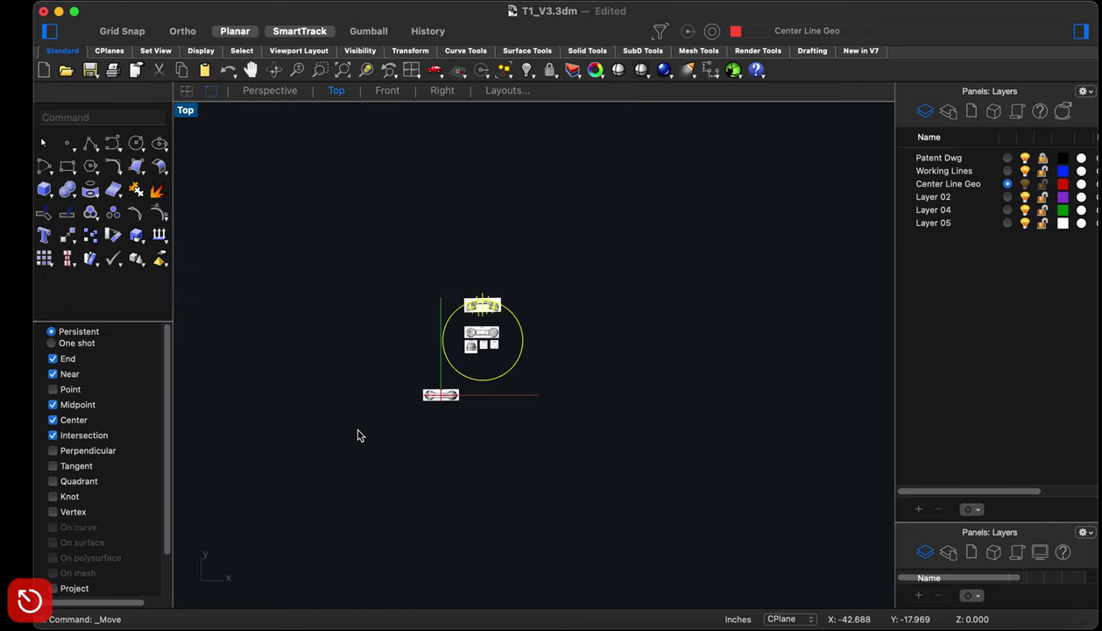
# Unlock the Patent Dwg layer and move the side-view handset drawing with its centre-line geometry to just below the Fig. 2 drawing at the origin
pyautogui.scroll(5, 491, 316)
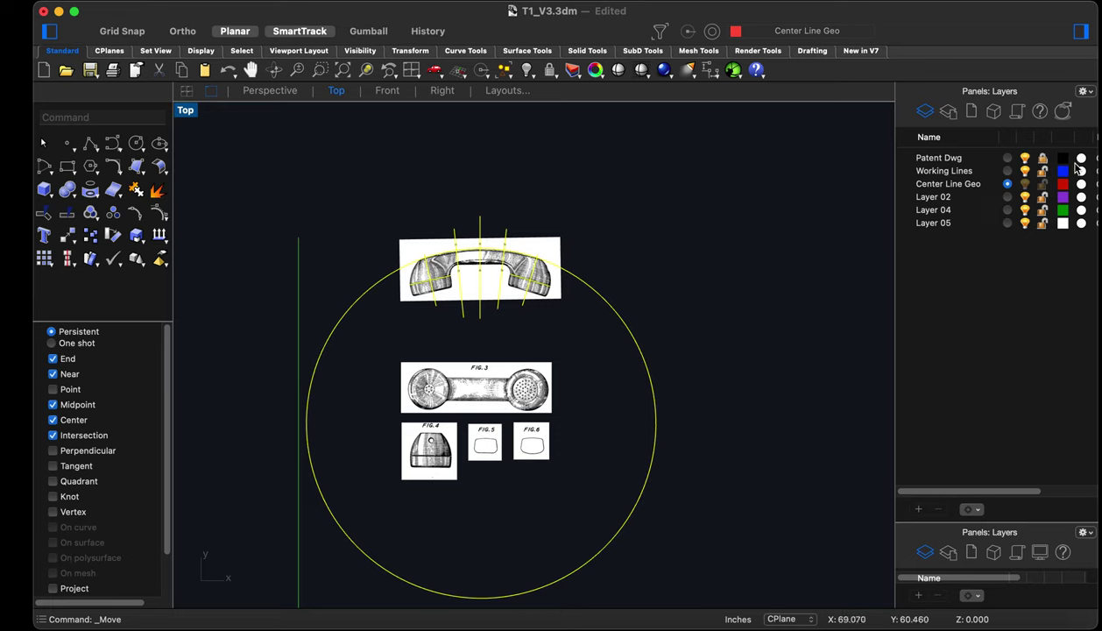
pyautogui.moveTo(738, 147)
pyautogui.mouseDown()
pyautogui.moveTo(400, 263)
pyautogui.moveTo(331, 315)
pyautogui.mouseUp()
pyautogui.scroll(-2, 449, 231)
pyautogui.scroll(-3, 450, 232)
pyautogui.write('m')
pyautogui.press('Return')
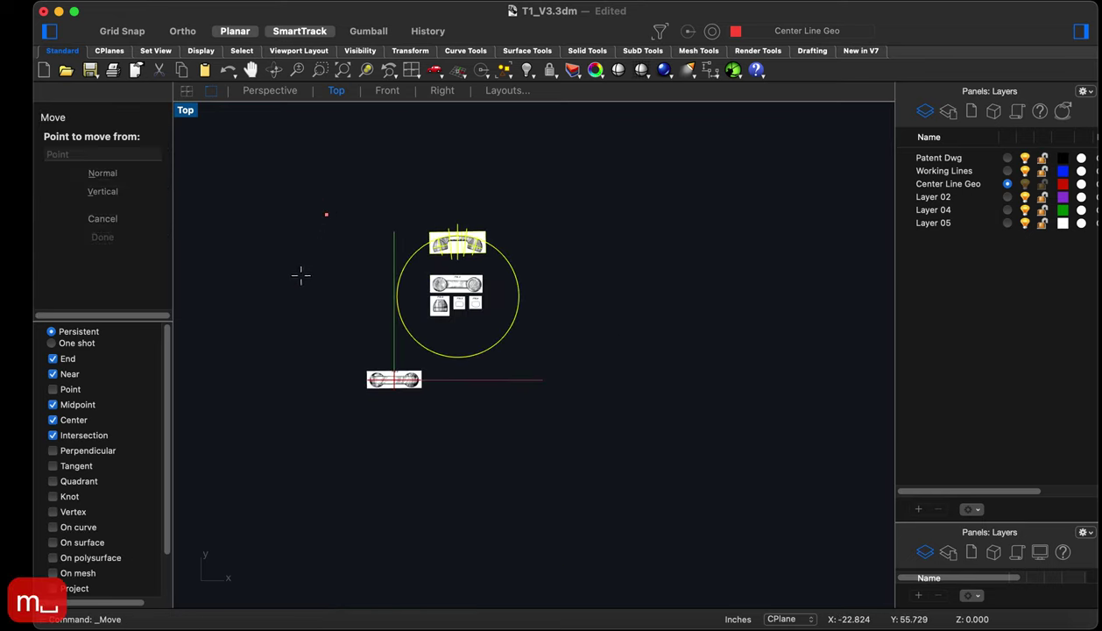
pyautogui.click(326, 214)
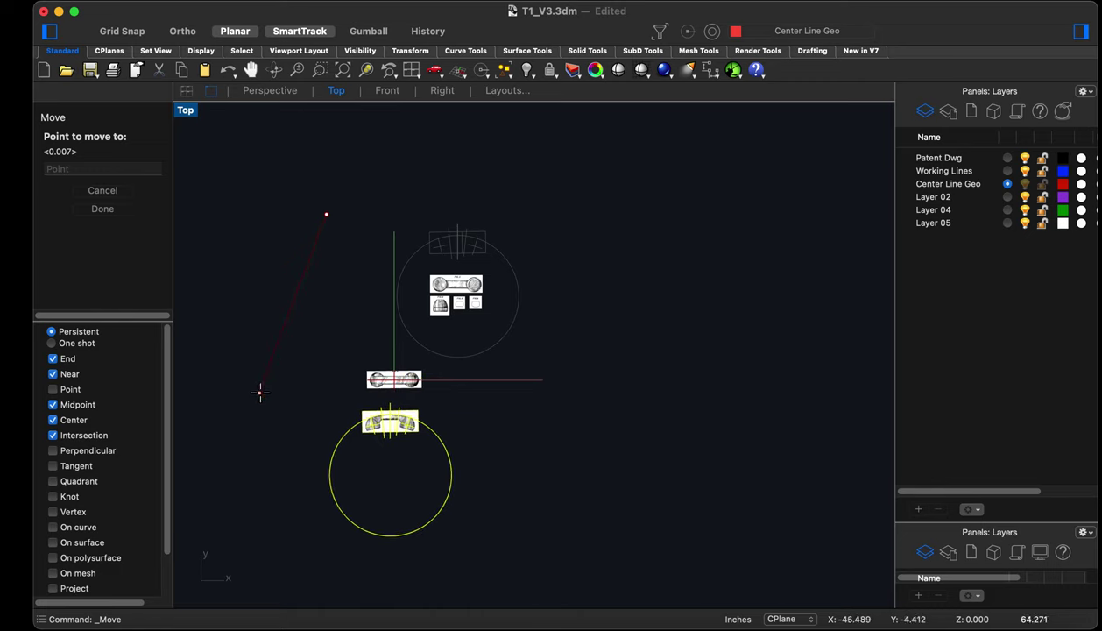
pyautogui.click(263, 391)
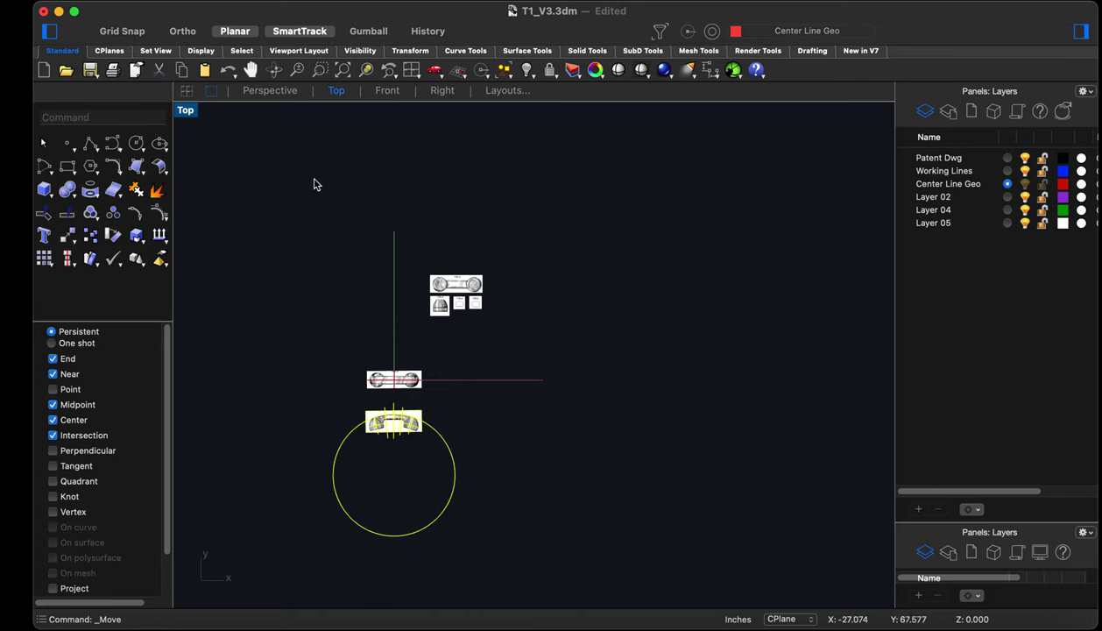
# Rotate the side-view drawing and its geometry about the section 6 line's upper end from horizontal to vertical, using the Right view with Ortho on
pyautogui.click(284, 94)
pyautogui.scroll(-5, 507, 283)
pyautogui.moveTo(585, 354); pyautogui.dragTo(517, 333, button='right')
pyautogui.scroll(5, 541, 381)
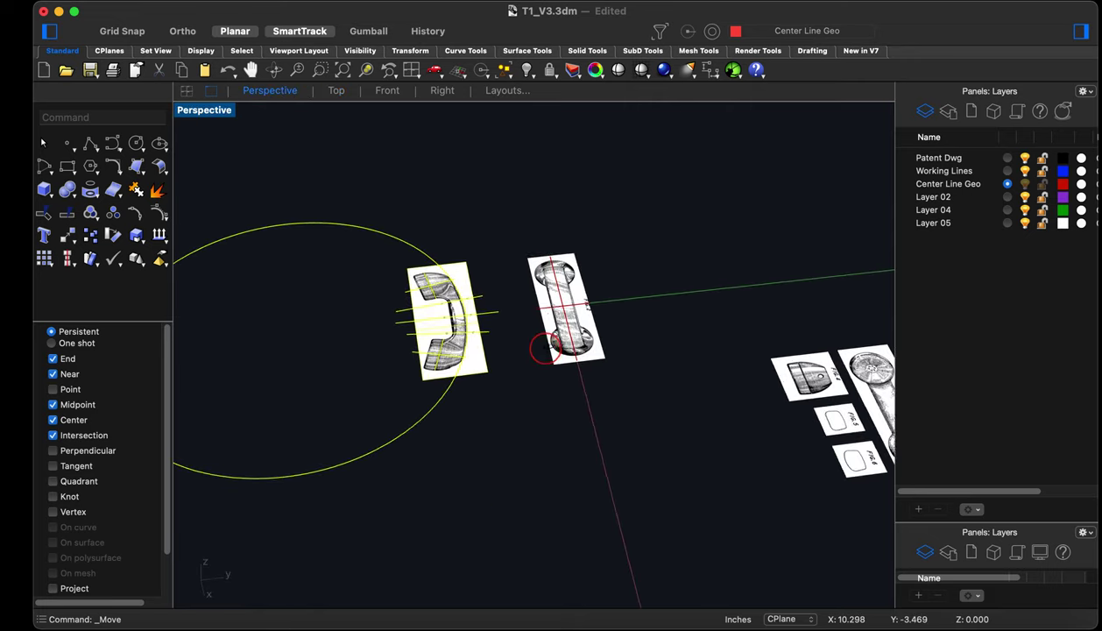
pyautogui.scroll(3, 544, 349)
pyautogui.scroll(3, 552, 360)
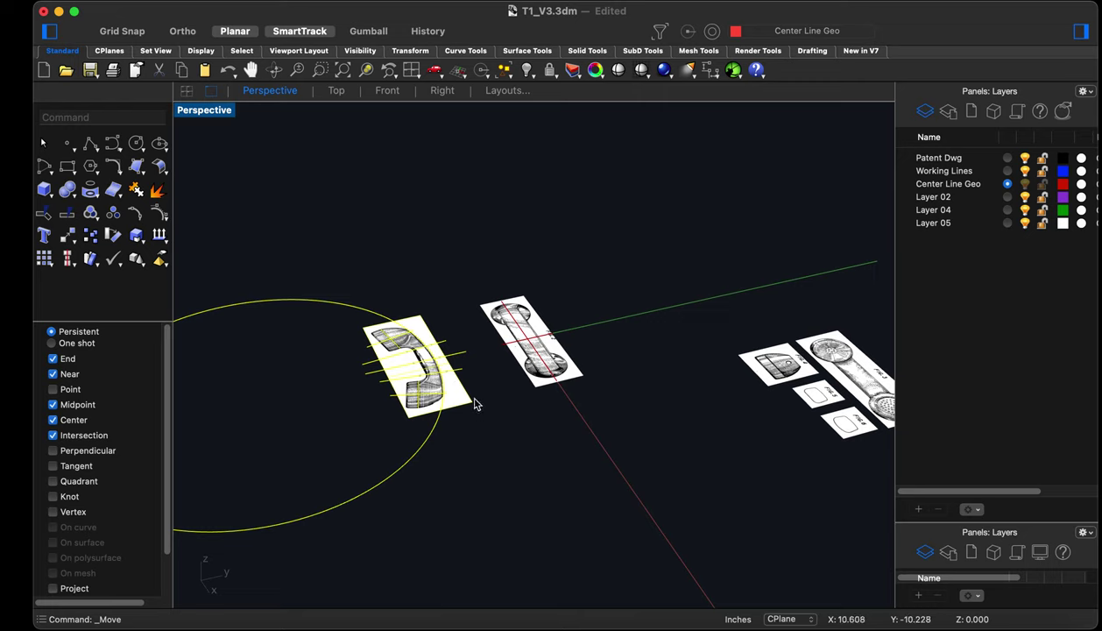
pyautogui.write('ro')
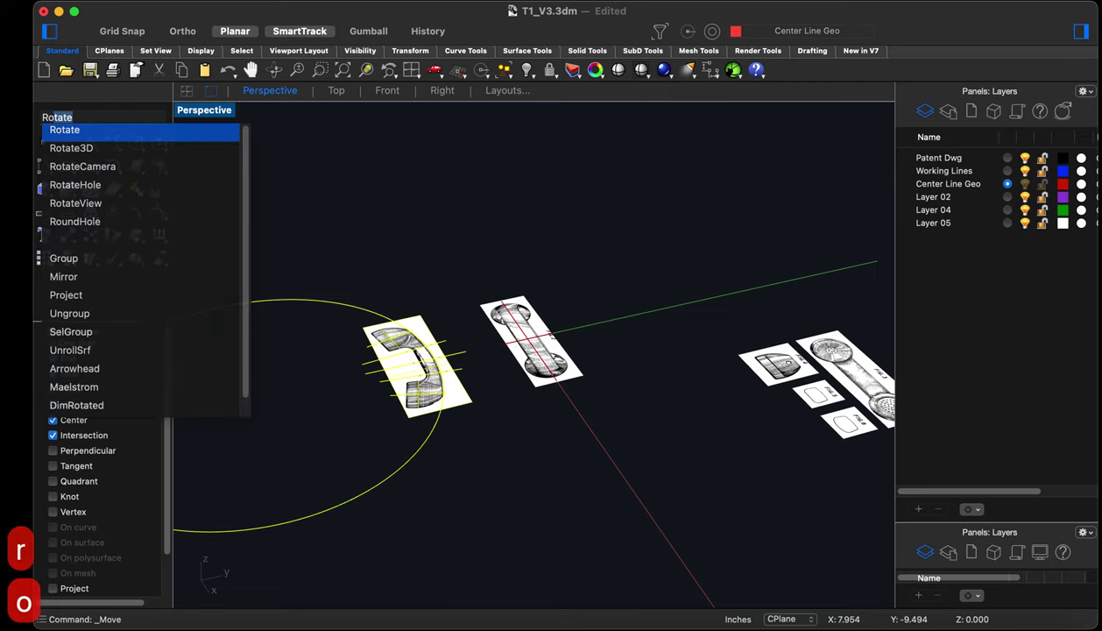
pyautogui.press('Return')
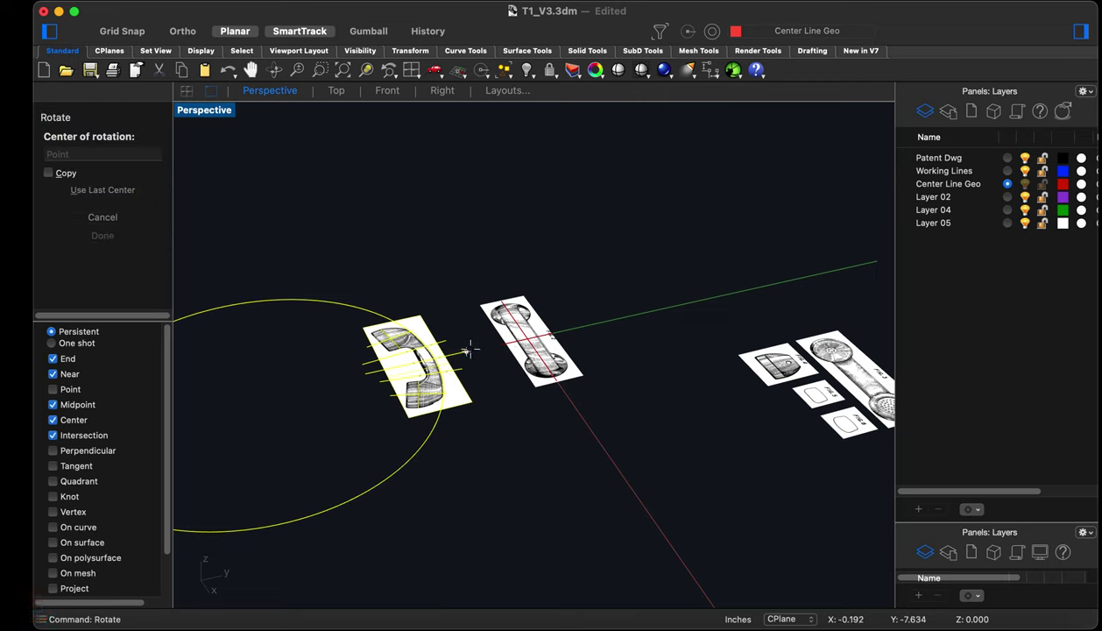
pyautogui.click(466, 352)
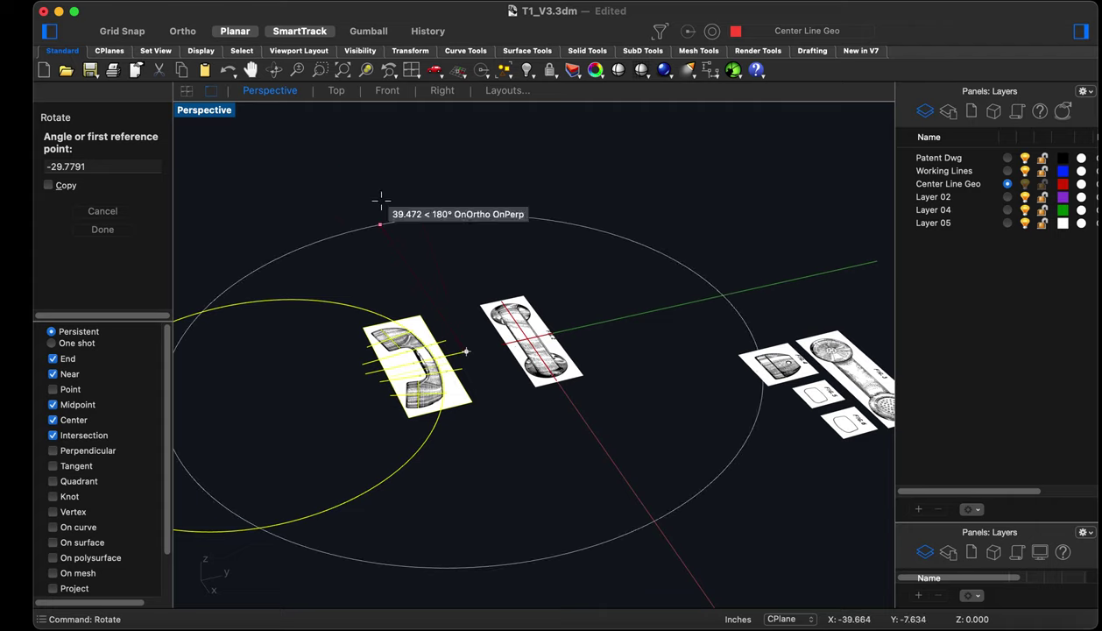
pyautogui.click(387, 92)
pyautogui.scroll(-5, 561, 315)
pyautogui.scroll(5, 531, 357)
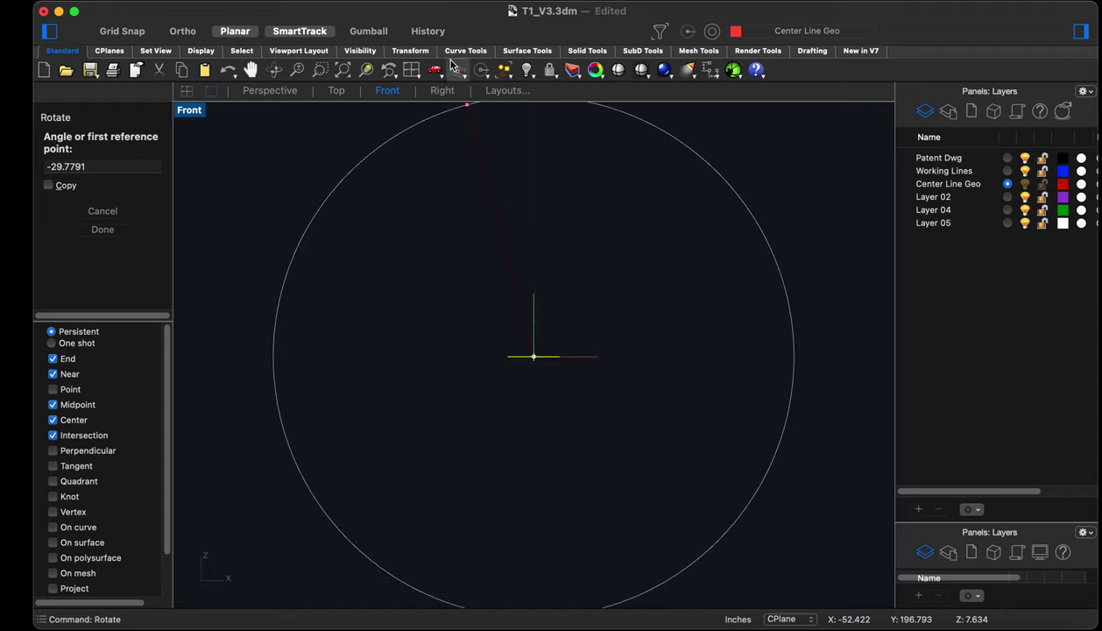
pyautogui.click(442, 91)
pyautogui.scroll(-5, 578, 347)
pyautogui.scroll(8, 516, 352)
pyautogui.scroll(-5, 244, 333)
pyautogui.scroll(-4, 294, 255)
pyautogui.scroll(6, 289, 293)
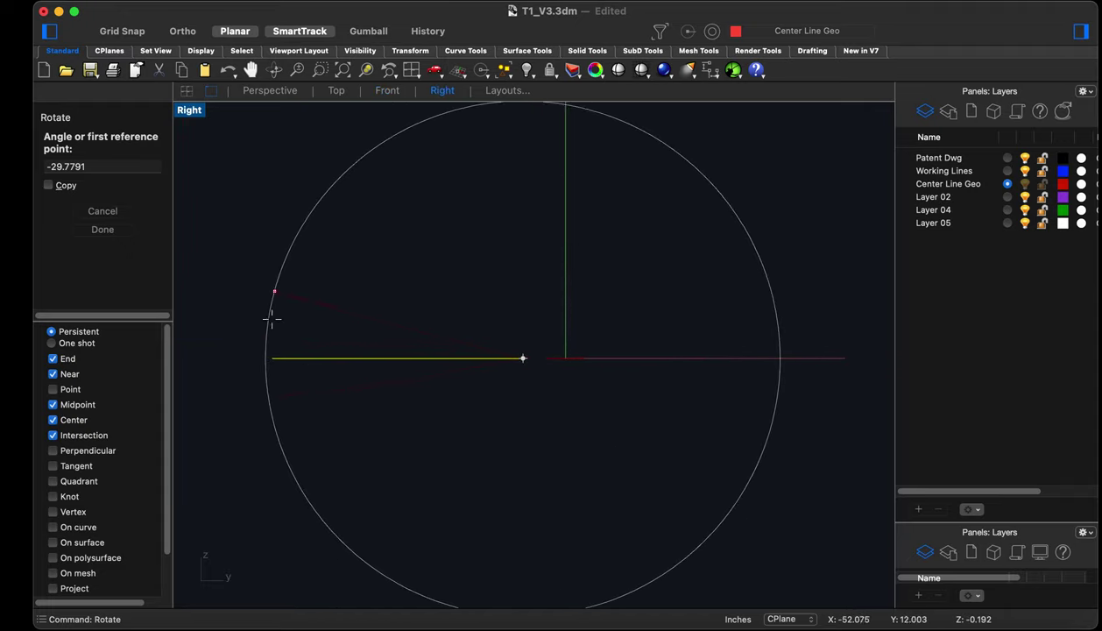
pyautogui.click(182, 31)
pyautogui.scroll(-3, 261, 268)
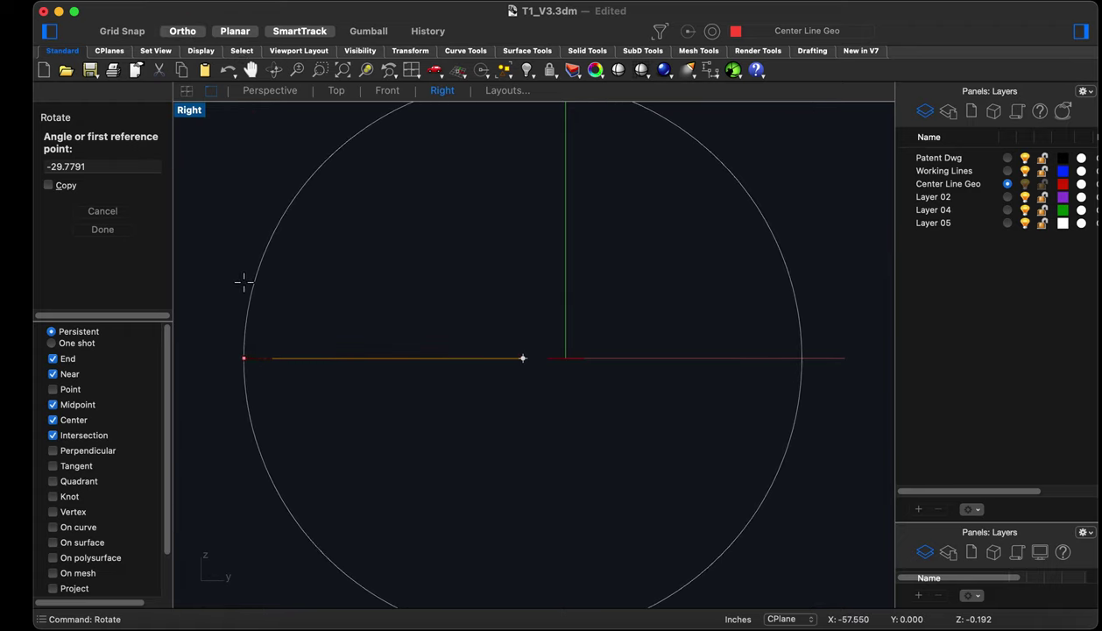
pyautogui.click(243, 282)
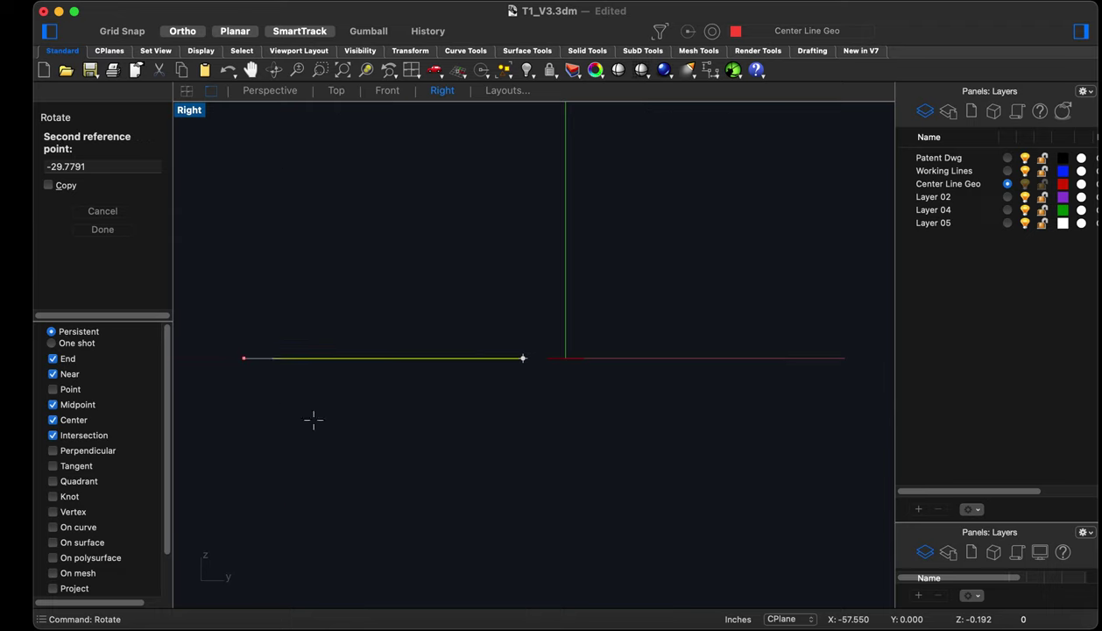
pyautogui.click(517, 495)
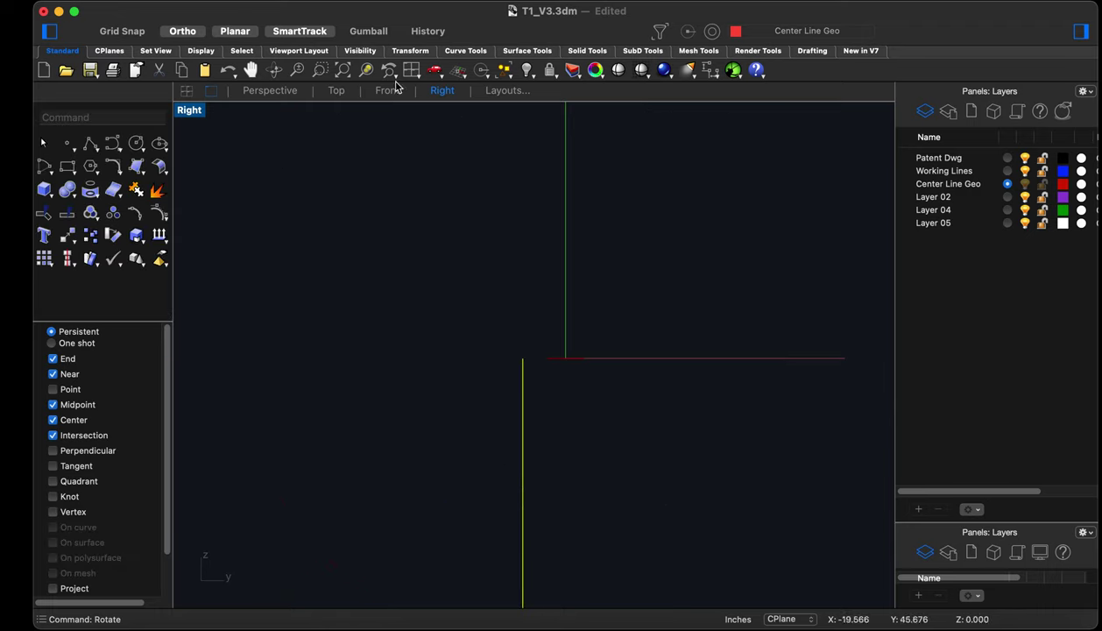
# Move the upright drawing set from the upper end of its section 6 line to the intersection of the Fig. 2 centre lines
pyautogui.click(274, 91)
pyautogui.moveTo(517, 385); pyautogui.dragTo(558, 396, button='right')
pyautogui.scroll(-3, 457, 474)
pyautogui.scroll(4, 432, 479)
pyautogui.moveTo(432, 479); pyautogui.dragTo(634, 454, button='right')
pyautogui.moveTo(675, 470); pyautogui.dragTo(268, 574)
pyautogui.scroll(2, 437, 473)
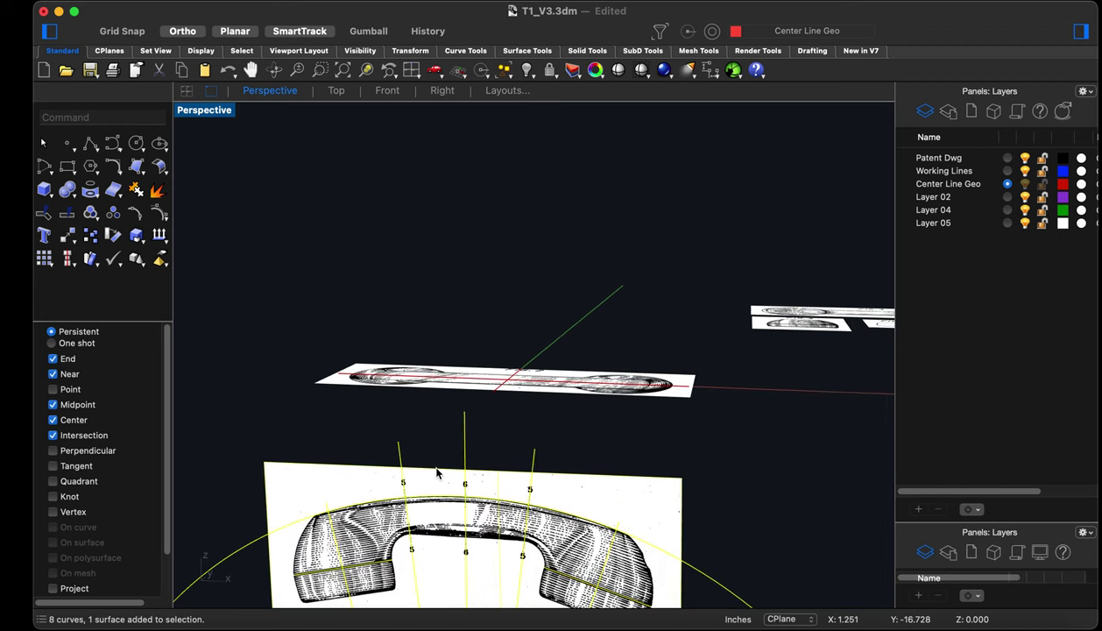
pyautogui.scroll(2, 435, 471)
pyautogui.scroll(2, 451, 468)
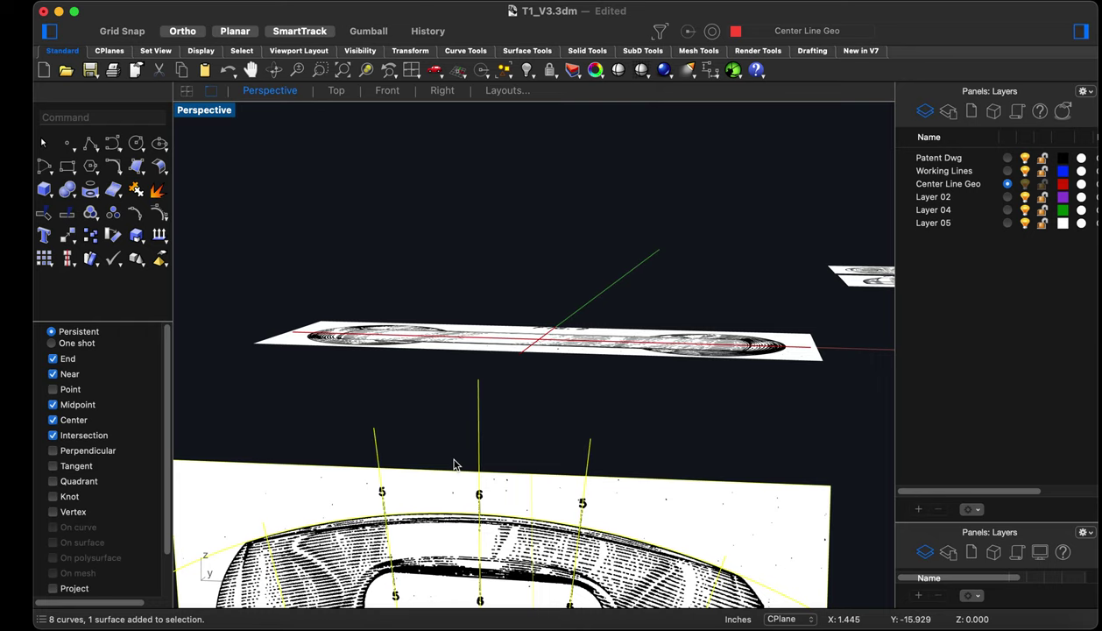
pyautogui.write('m')
pyautogui.press('Return')
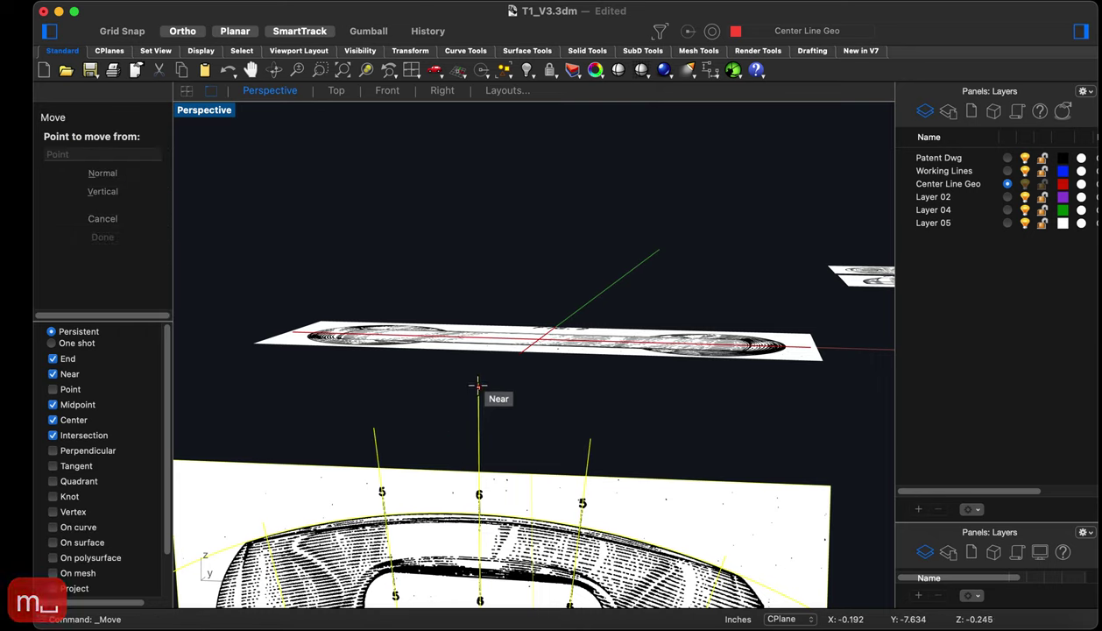
pyautogui.click(478, 379)
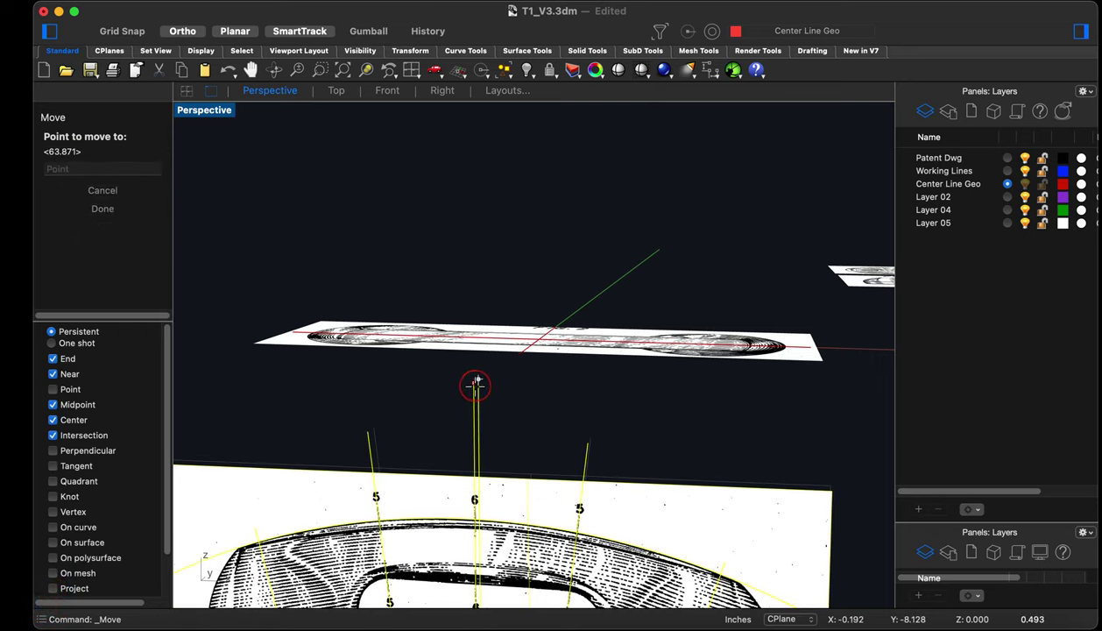
pyautogui.scroll(-10, 466, 405)
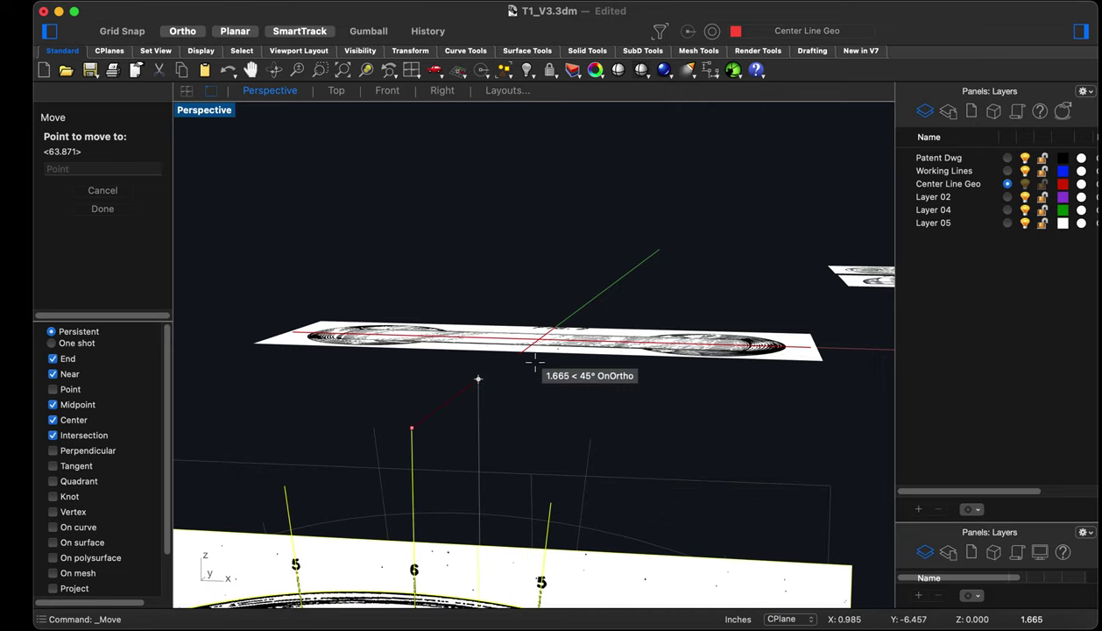
pyautogui.scroll(-10, 597, 263)
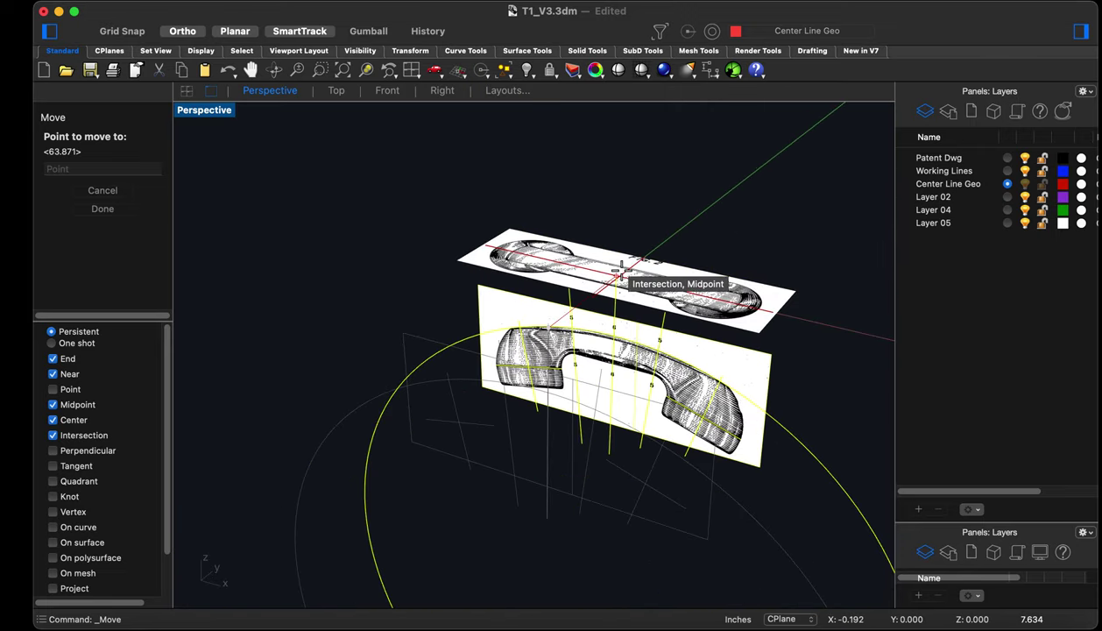
pyautogui.click(616, 280)
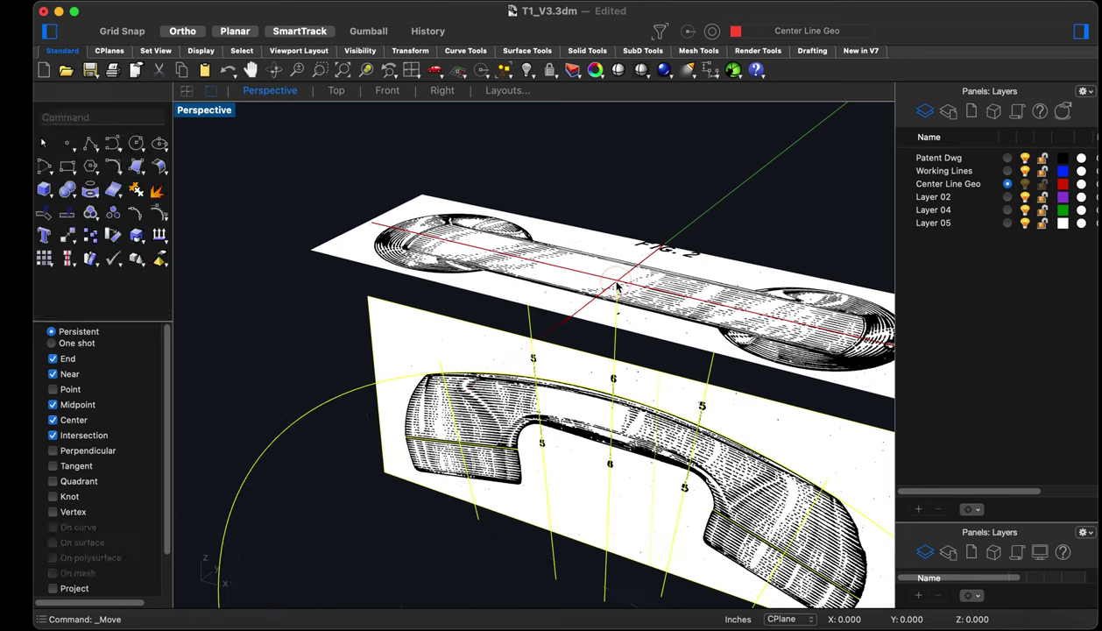
# Move the upright drawing set straight up in the Front view until the handset's top outline lies just below Fig. 2, and check it in perspective
pyautogui.scroll(-5, 616, 289)
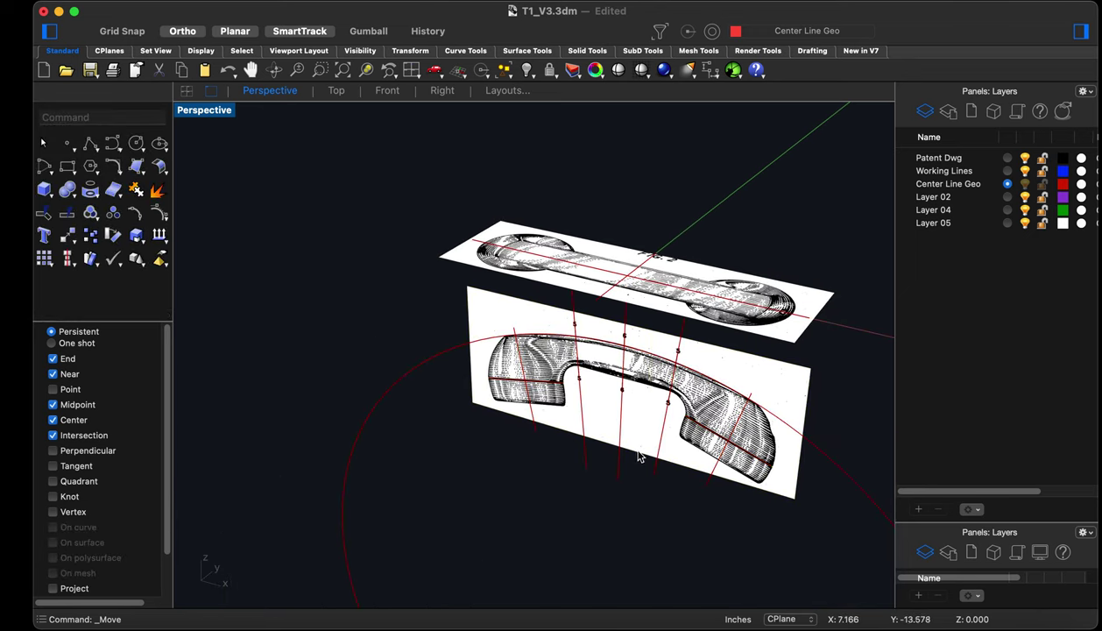
pyautogui.scroll(-10, 639, 453)
pyautogui.moveTo(668, 529); pyautogui.dragTo(364, 387)
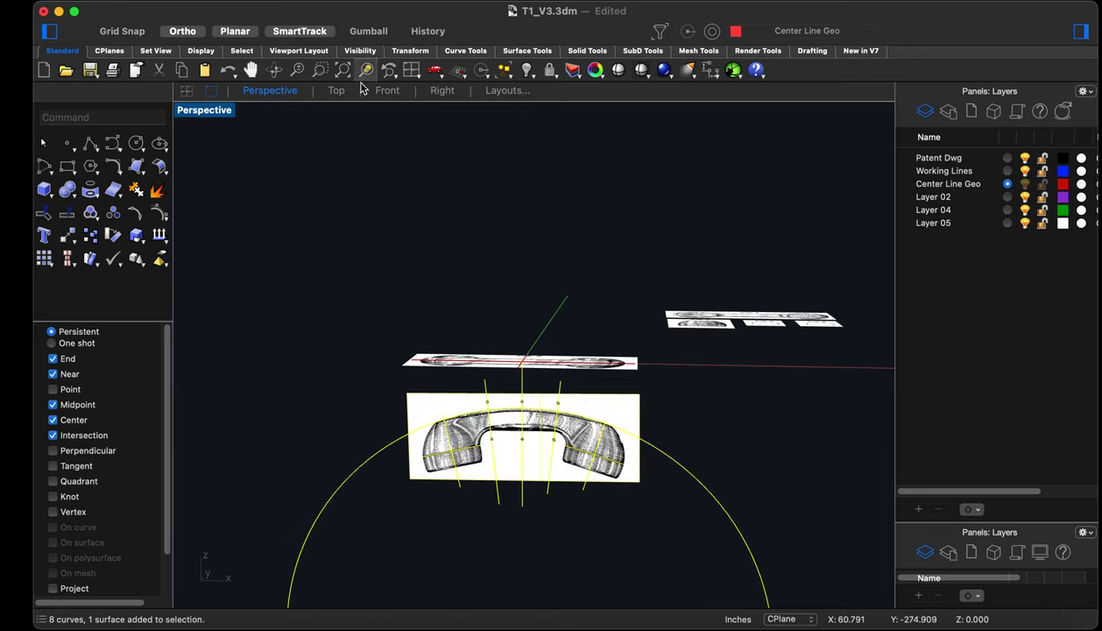
pyautogui.click(386, 91)
pyautogui.scroll(10, 568, 406)
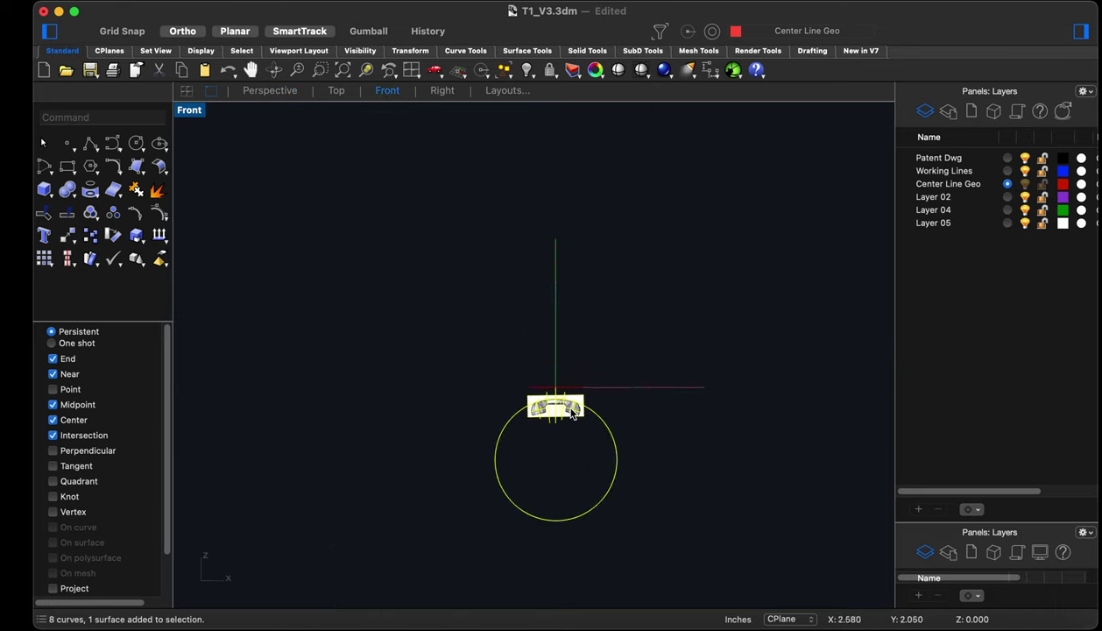
pyautogui.write('m')
pyautogui.press('Return')
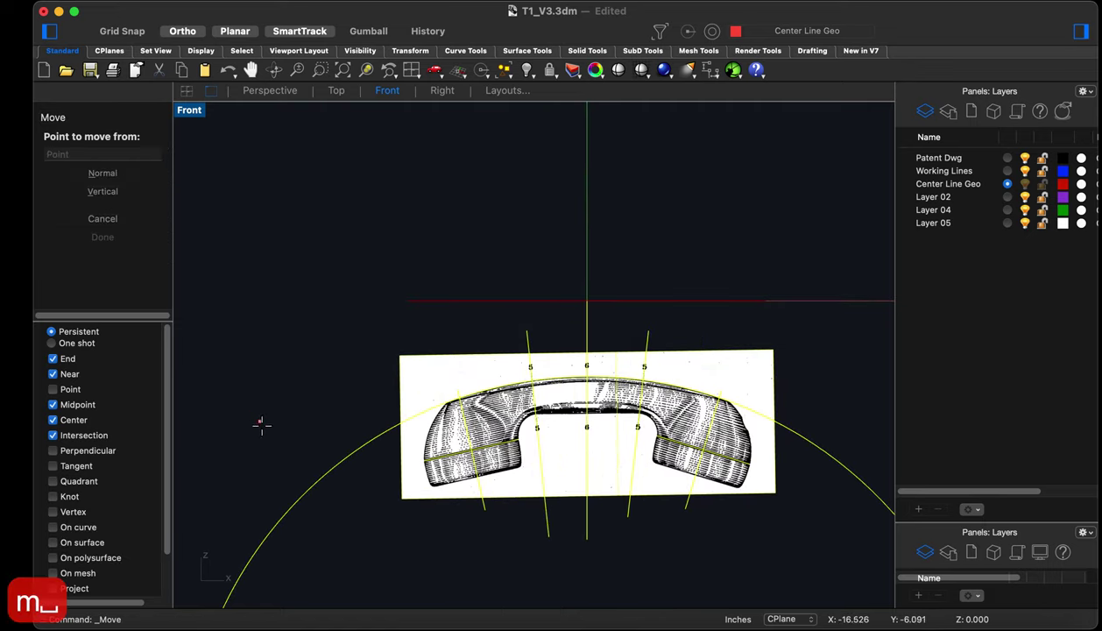
pyautogui.click(261, 436)
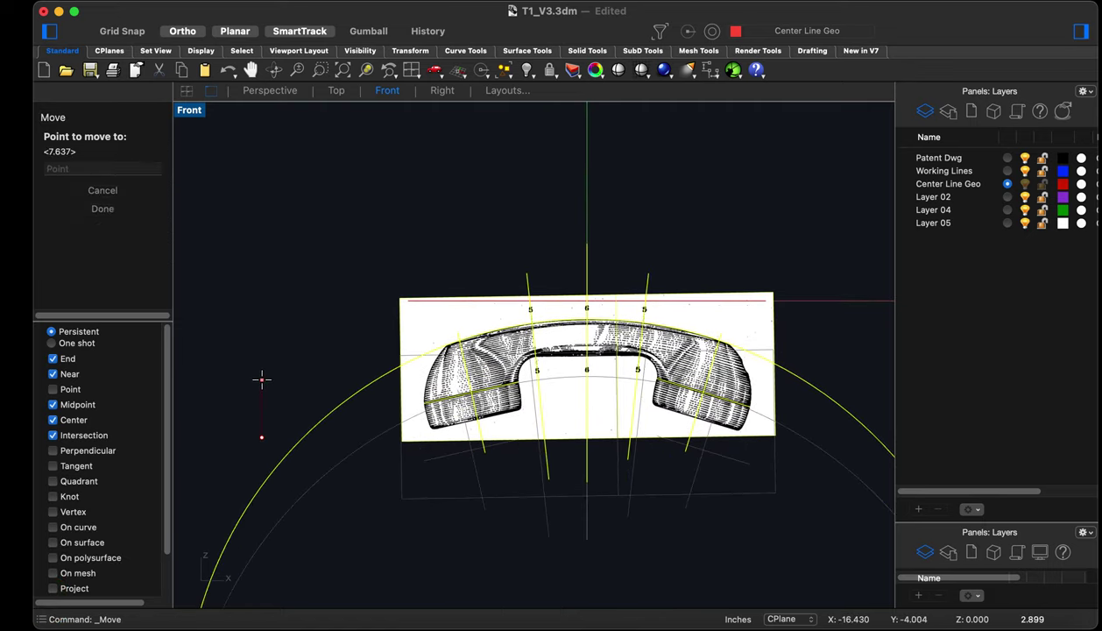
pyautogui.click(263, 368)
pyautogui.press('Escape')
pyautogui.click(267, 91)
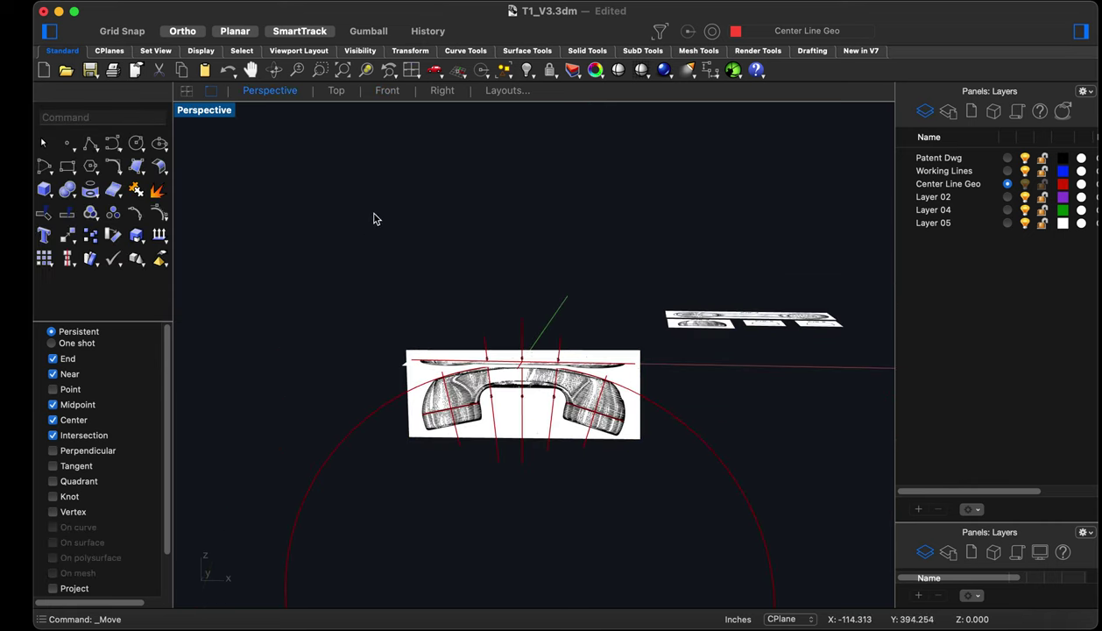
pyautogui.moveTo(529, 352); pyautogui.dragTo(659, 382, button='right')
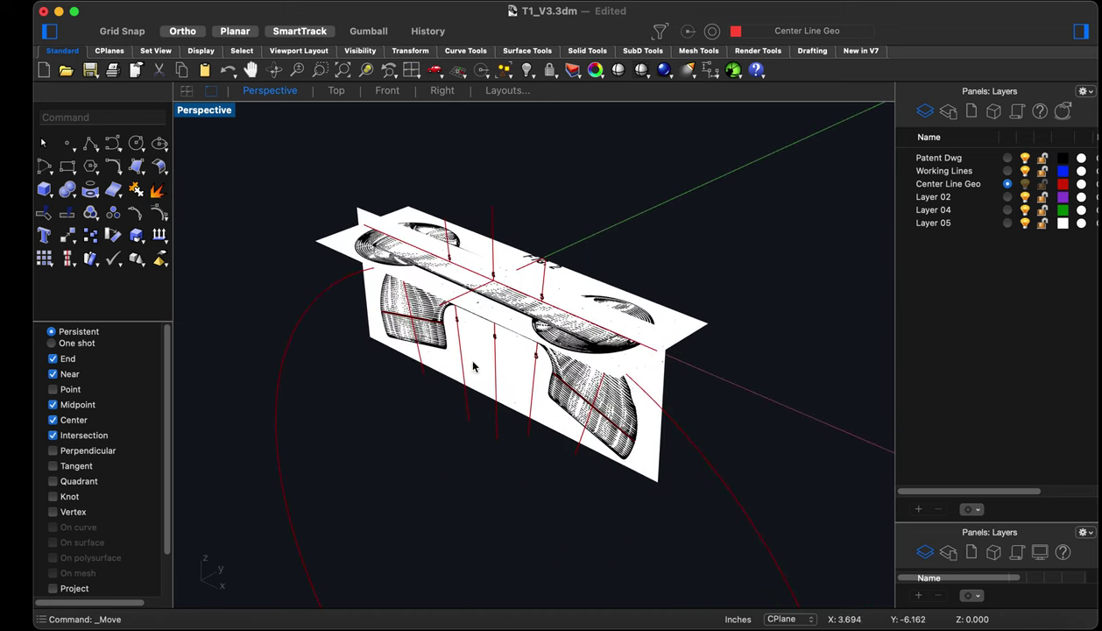
pyautogui.scroll(3, 543, 336)
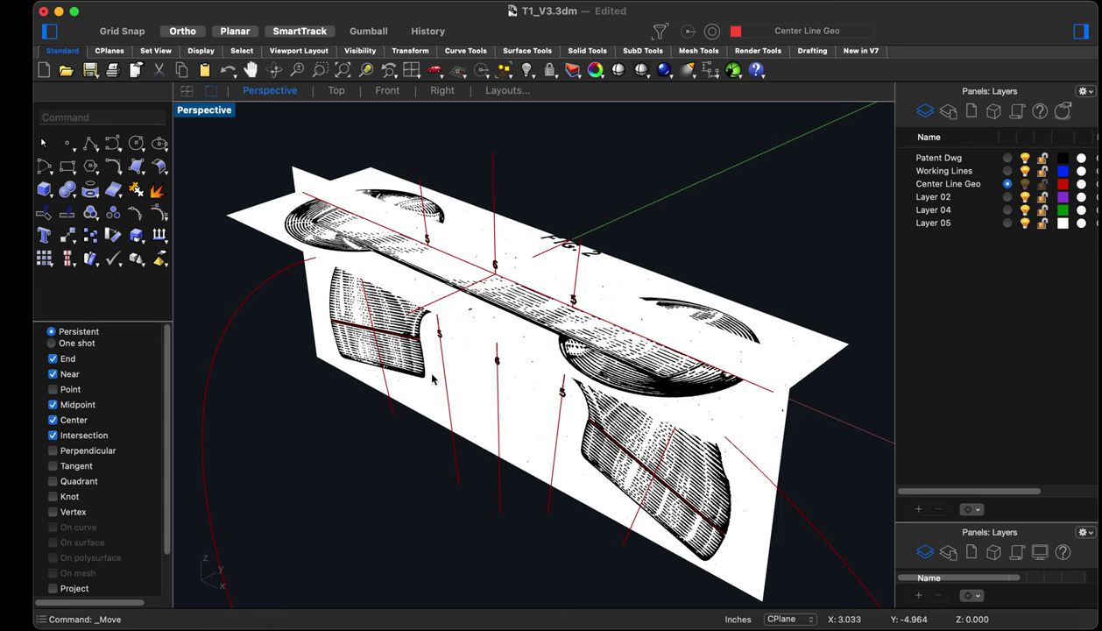
pyautogui.scroll(-2, 406, 349)
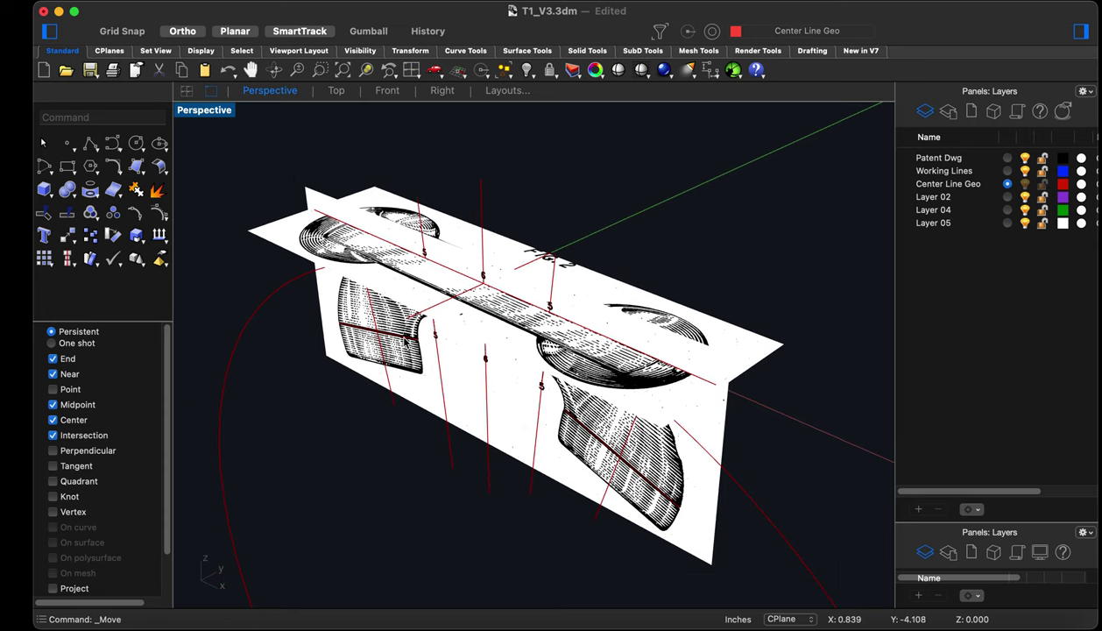
pyautogui.scroll(-3, 397, 343)
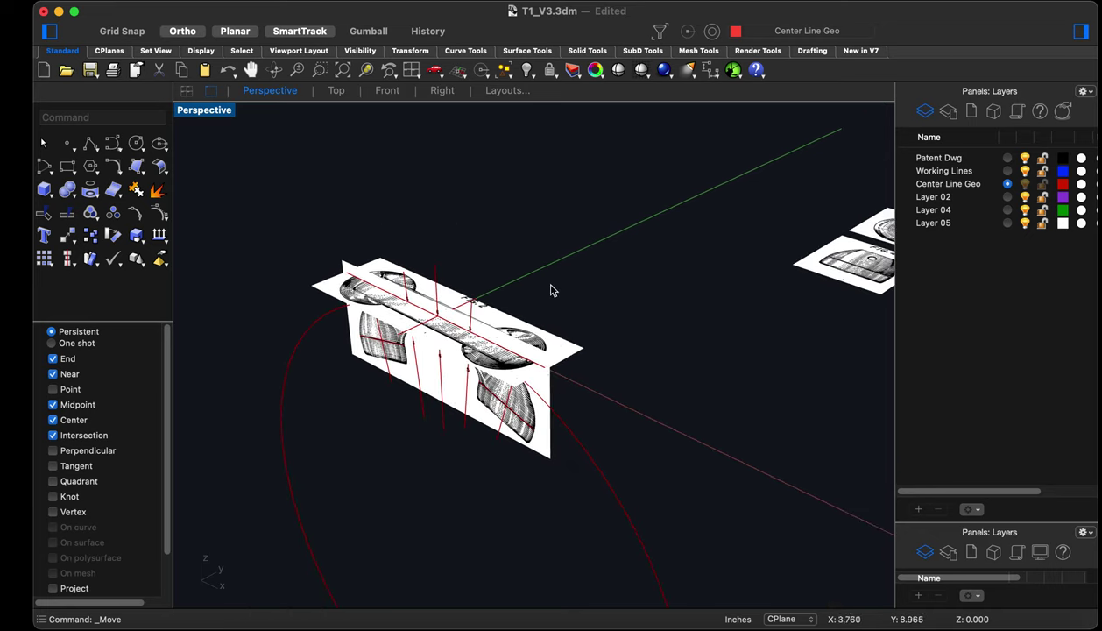
# Make Patent Dwg the current layer, hide the Center Line Geo layer, and select all six patent drawing surfaces
pyautogui.scroll(-4, 557, 258)
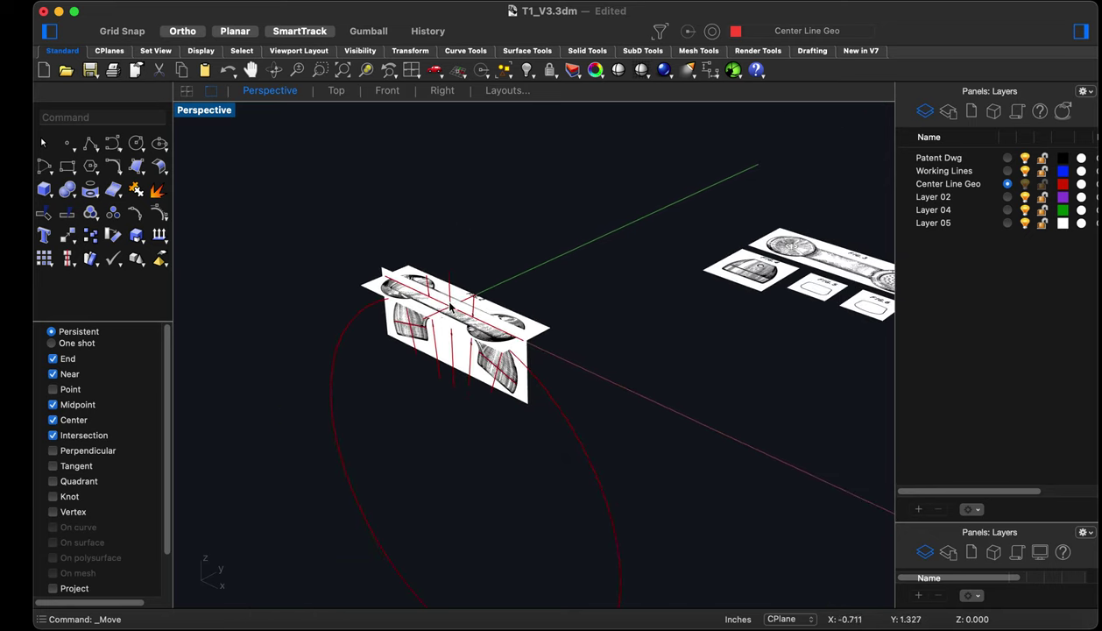
pyautogui.click(1008, 158)
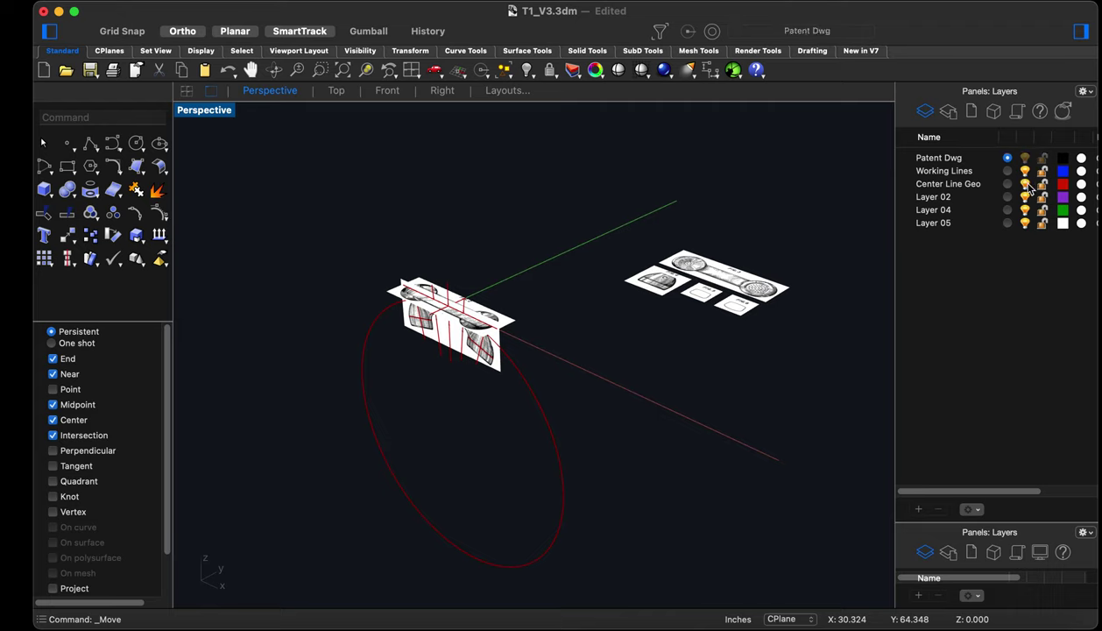
pyautogui.click(1025, 184)
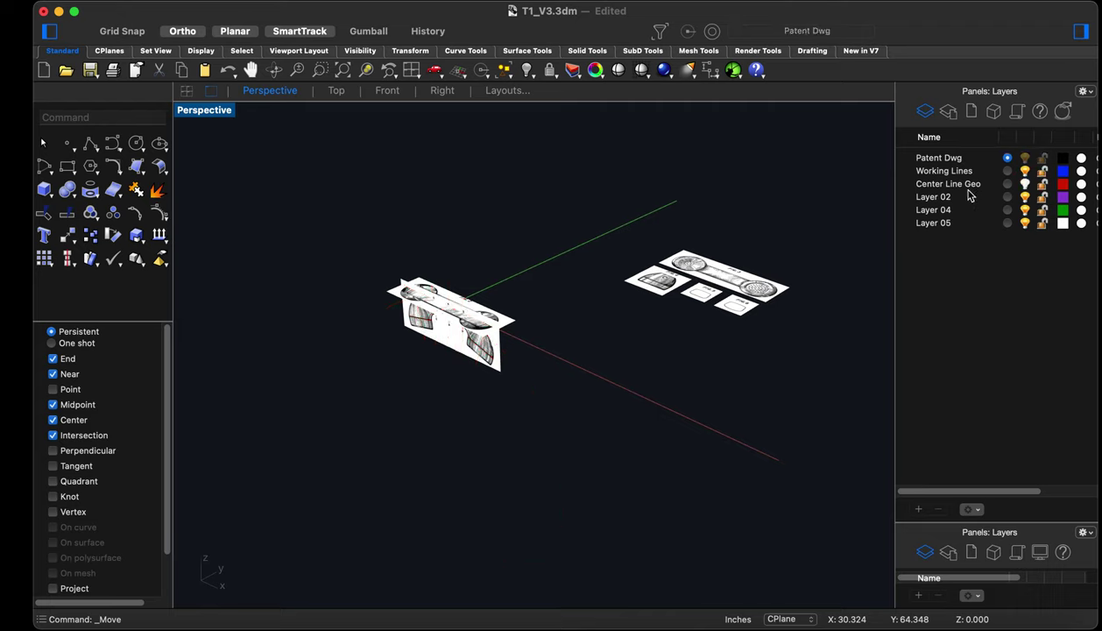
pyautogui.click(776, 402)
pyautogui.moveTo(666, 315); pyautogui.dragTo(271, 158)
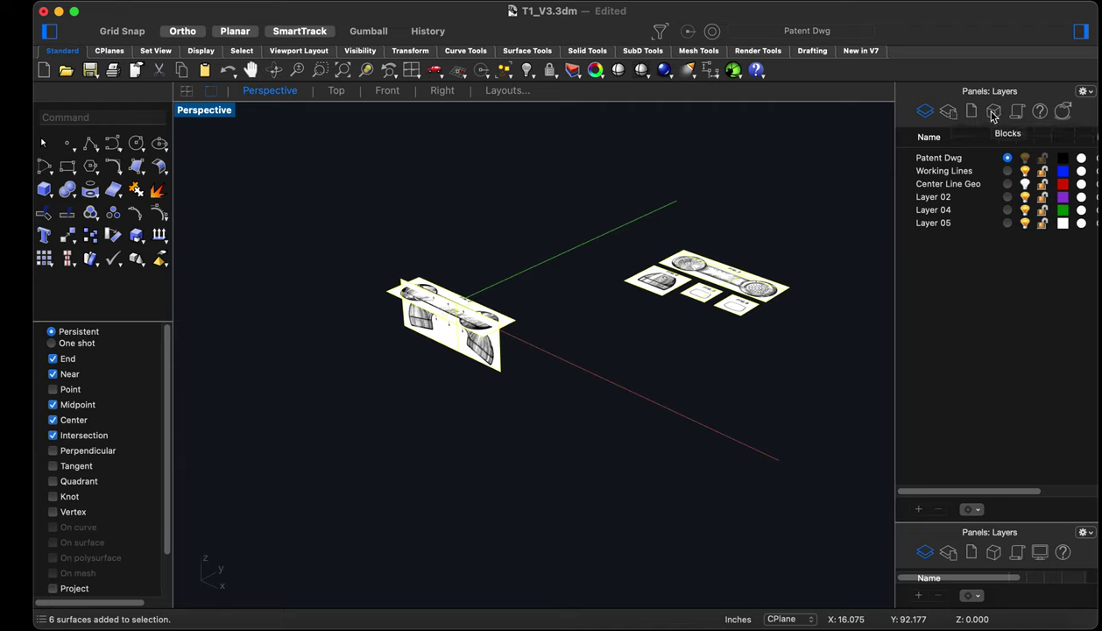
pyautogui.click(950, 115)
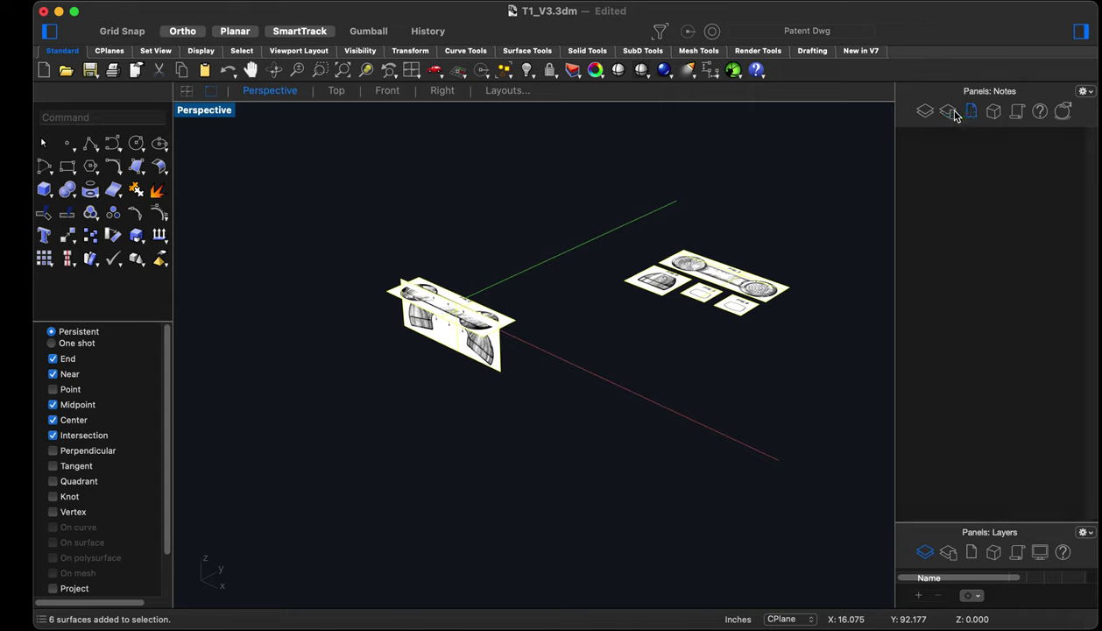
pyautogui.click(926, 113)
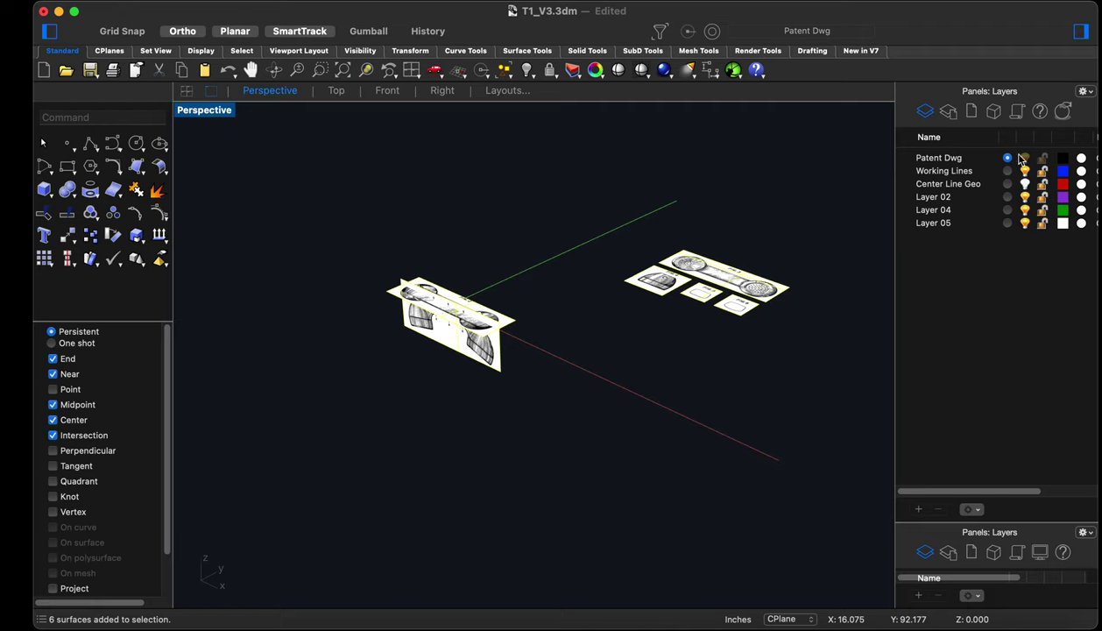
pyautogui.click(1065, 113)
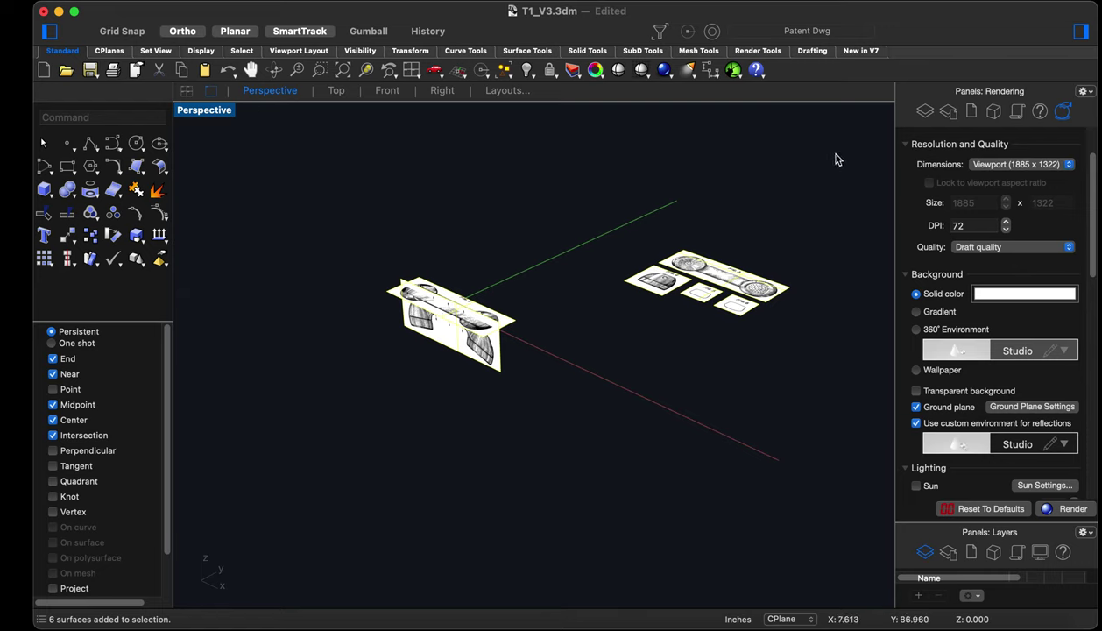
pyautogui.click(974, 113)
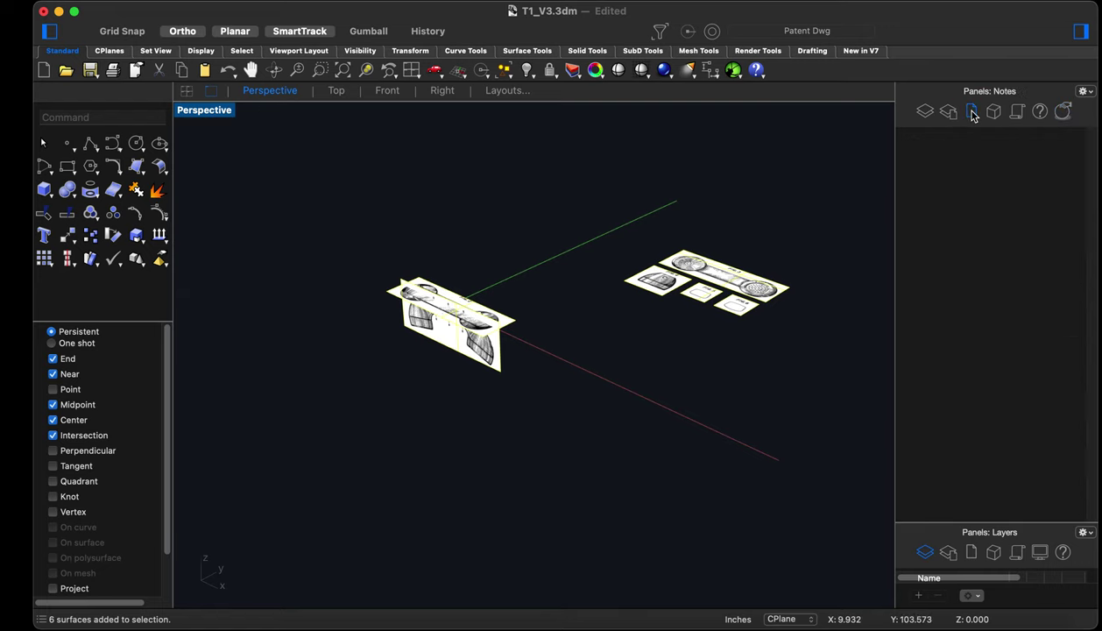
pyautogui.click(993, 113)
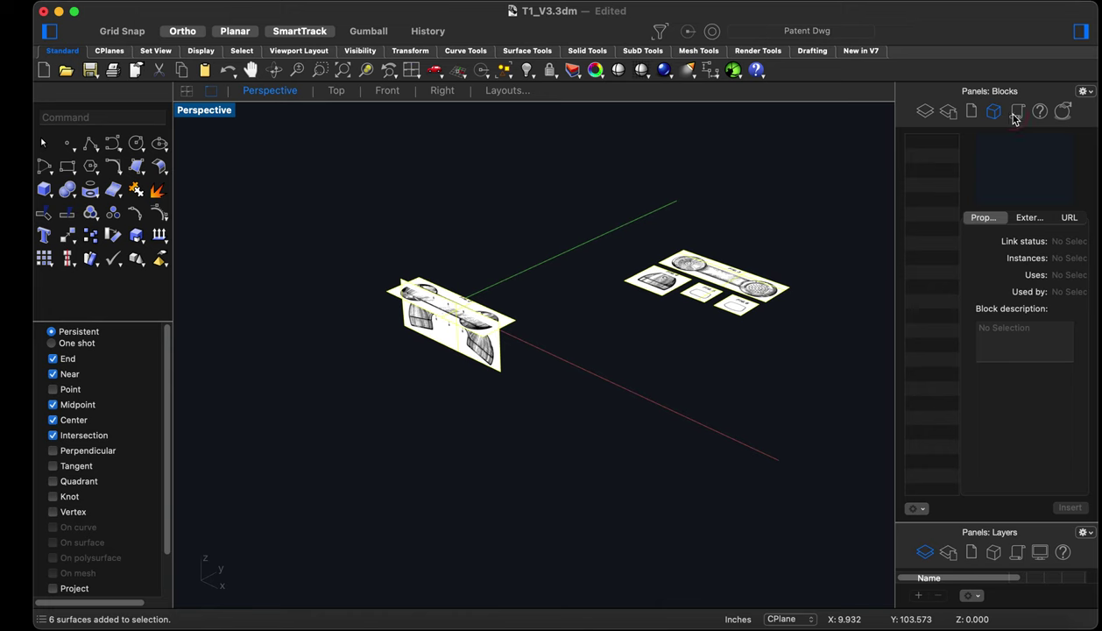
pyautogui.click(1015, 118)
pyautogui.click(1039, 118)
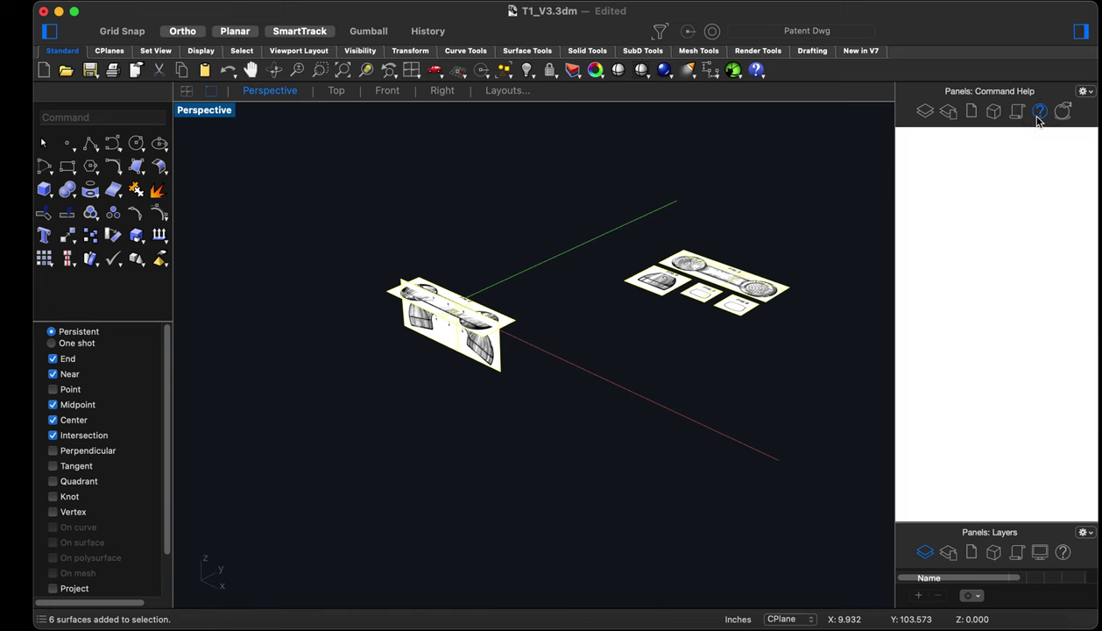
pyautogui.click(925, 114)
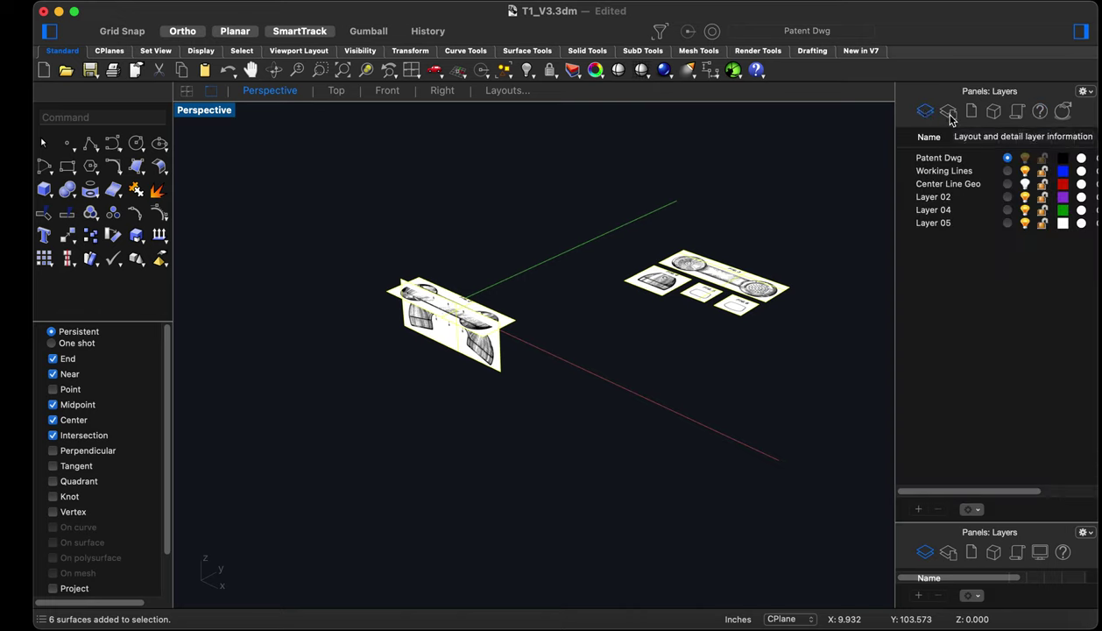
pyautogui.click(949, 113)
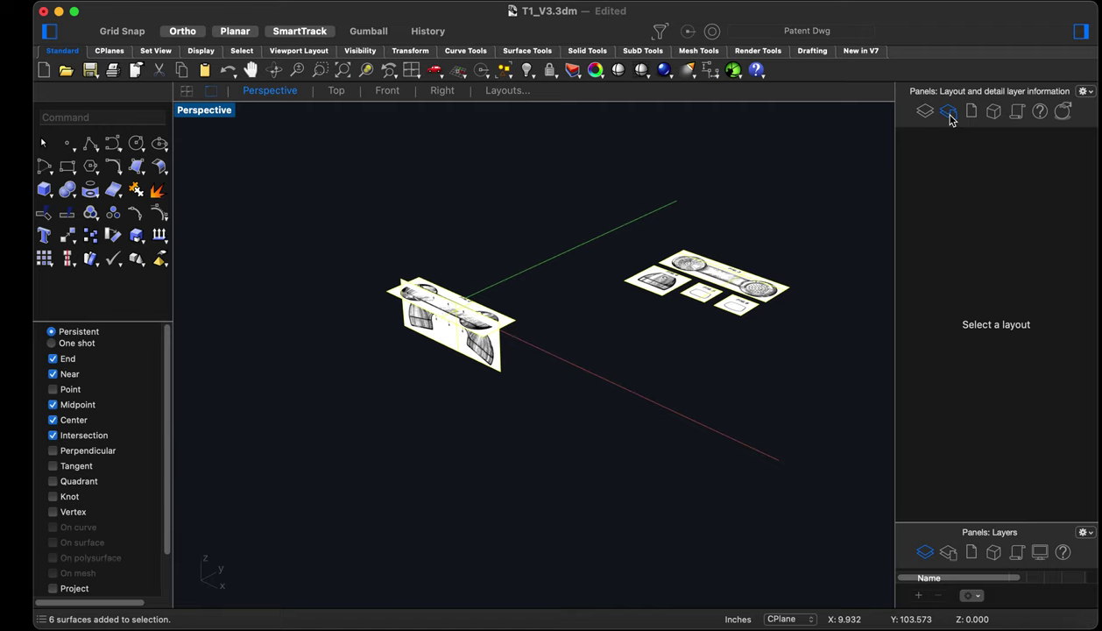
# Reselect all the patent drawing surfaces and set the Perspective viewport's display mode to Ghosted
pyautogui.click(782, 394)
pyautogui.click(762, 285)
pyautogui.click(795, 384)
pyautogui.moveTo(829, 431); pyautogui.dragTo(318, 186)
pyautogui.click(202, 51)
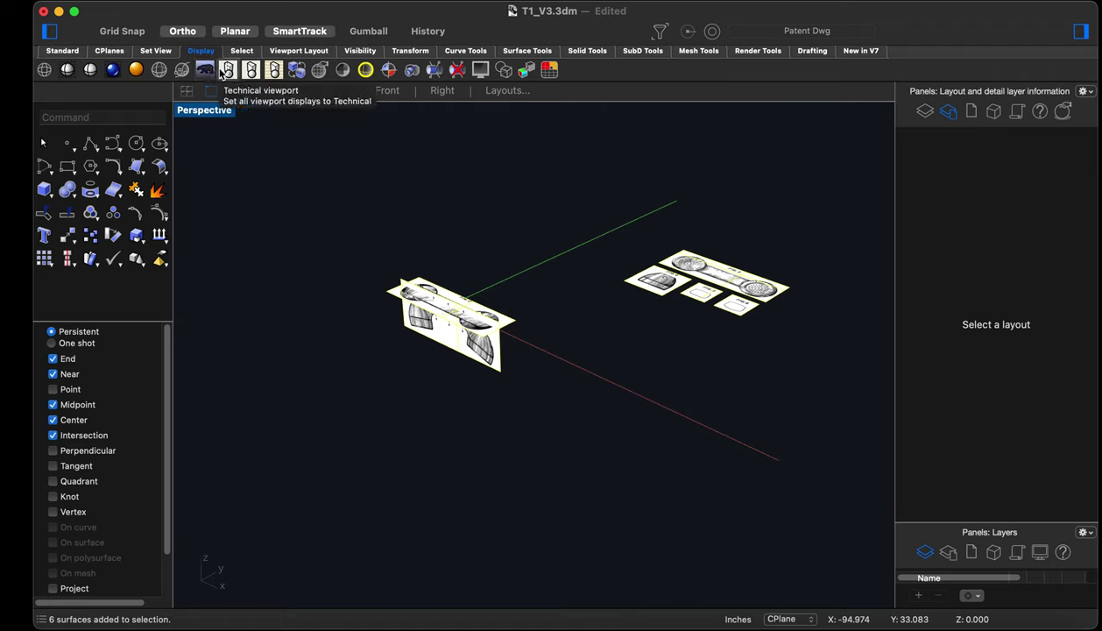
pyautogui.click(156, 72)
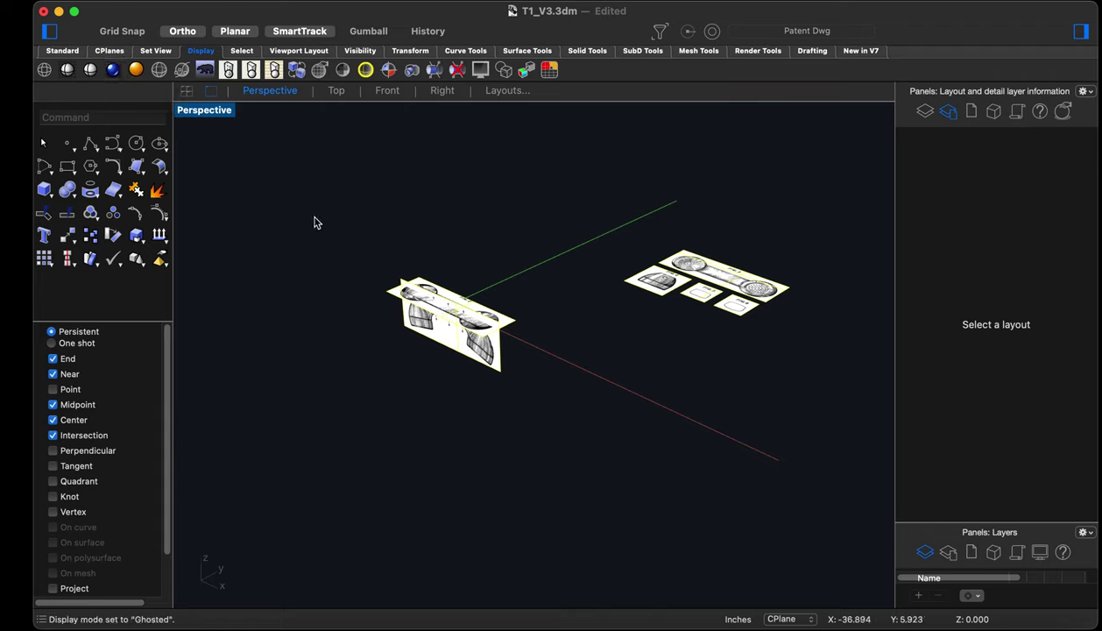
# Show the object properties for the six selected patent drawing surfaces
pyautogui.click(1084, 92)
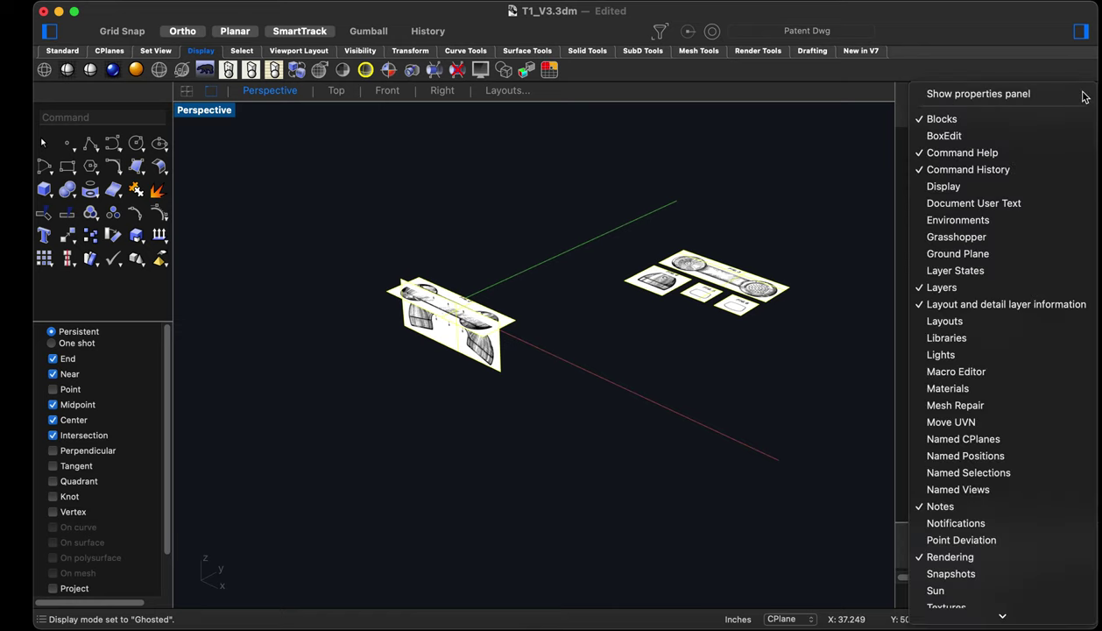
pyautogui.click(1084, 93)
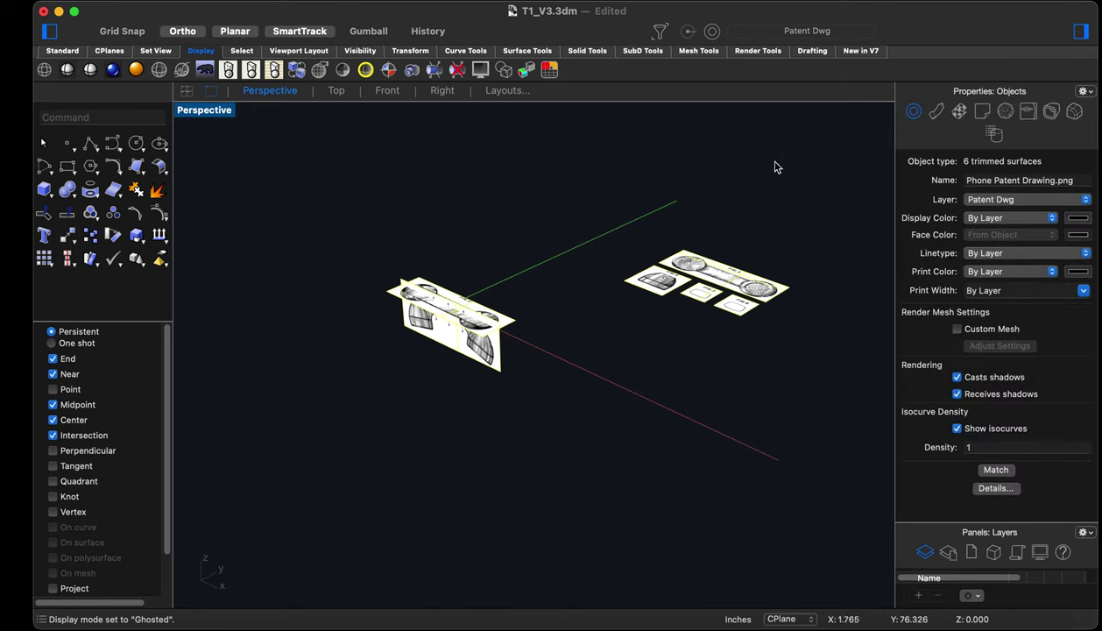
pyautogui.moveTo(808, 449); pyautogui.dragTo(355, 169)
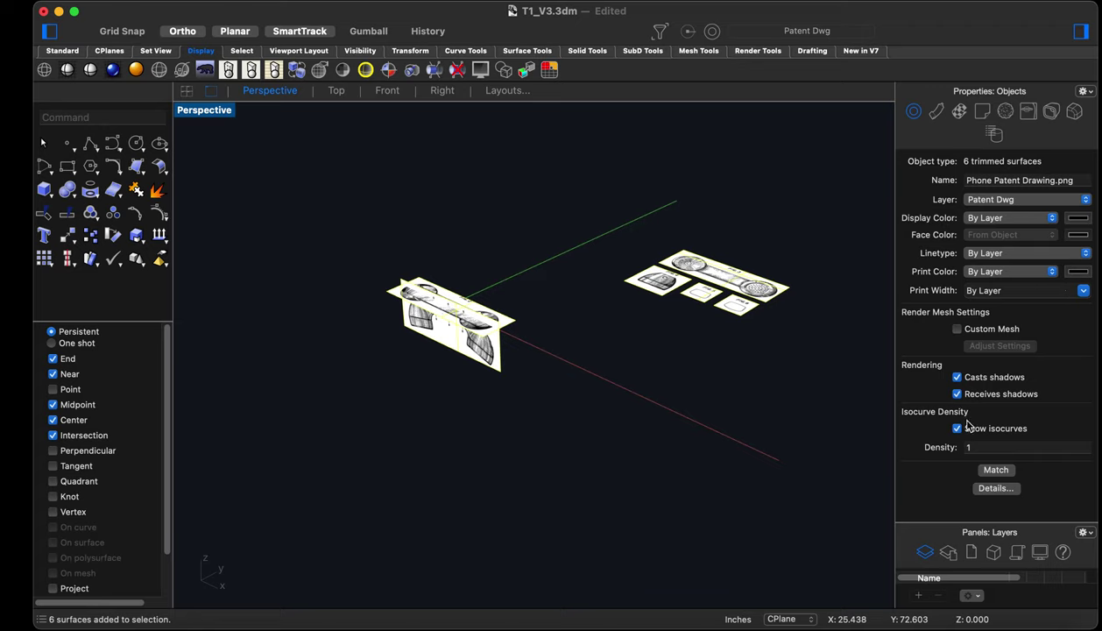
pyautogui.click(998, 490)
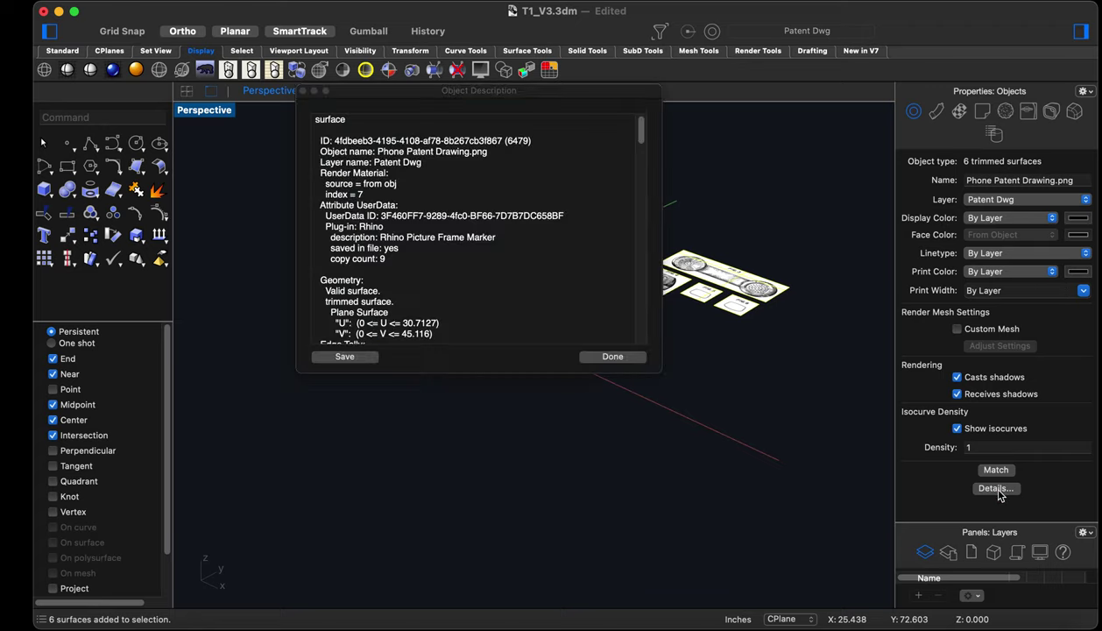
pyautogui.click(608, 358)
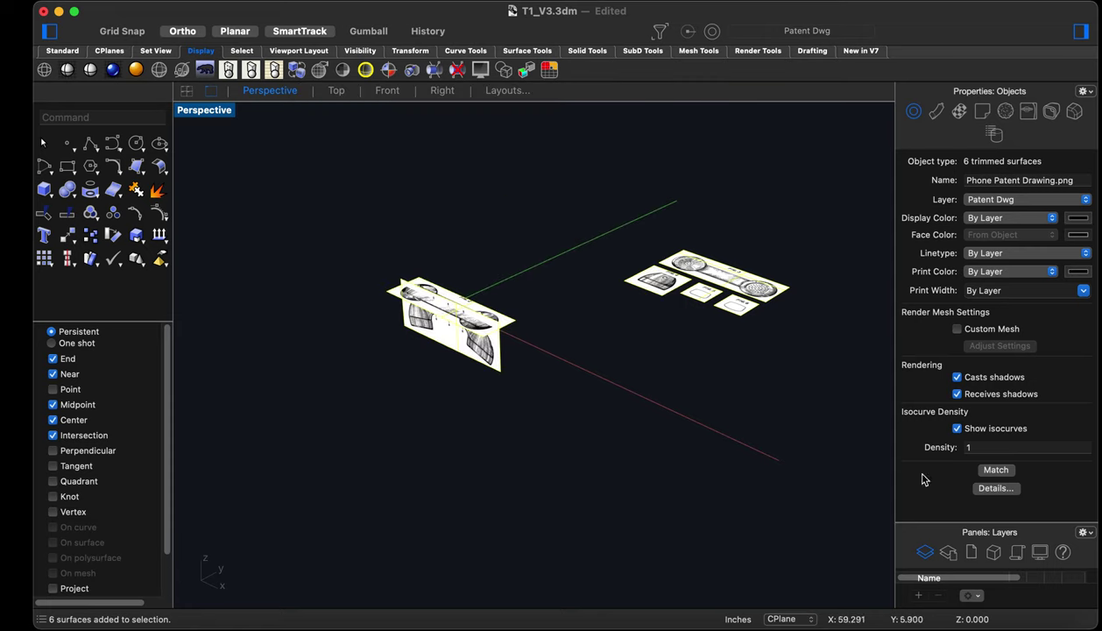
pyautogui.click(937, 112)
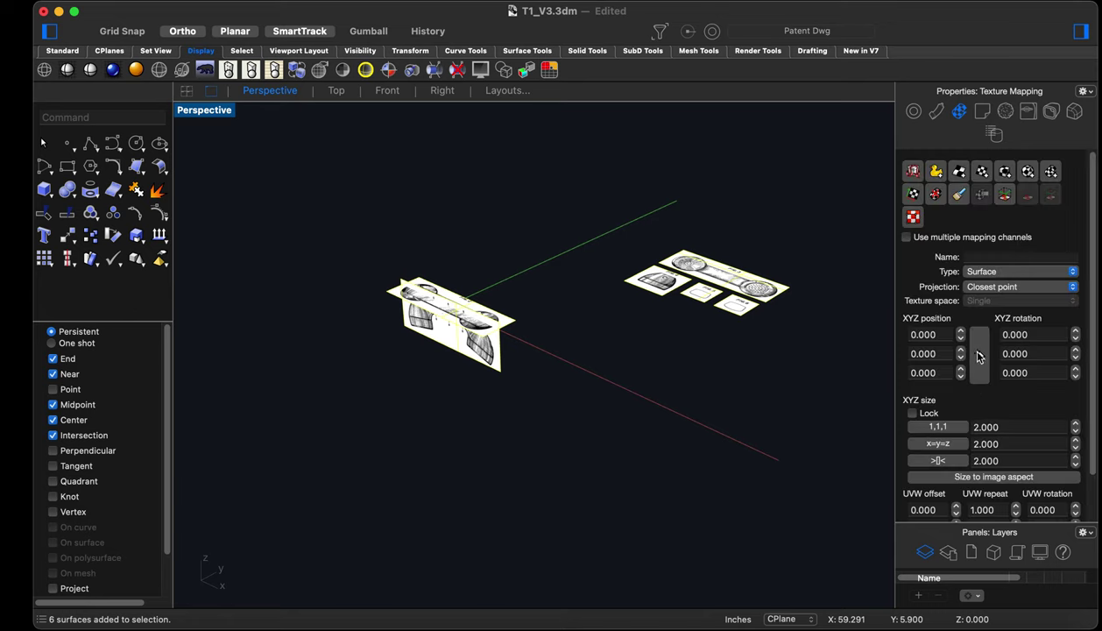
pyautogui.click(982, 111)
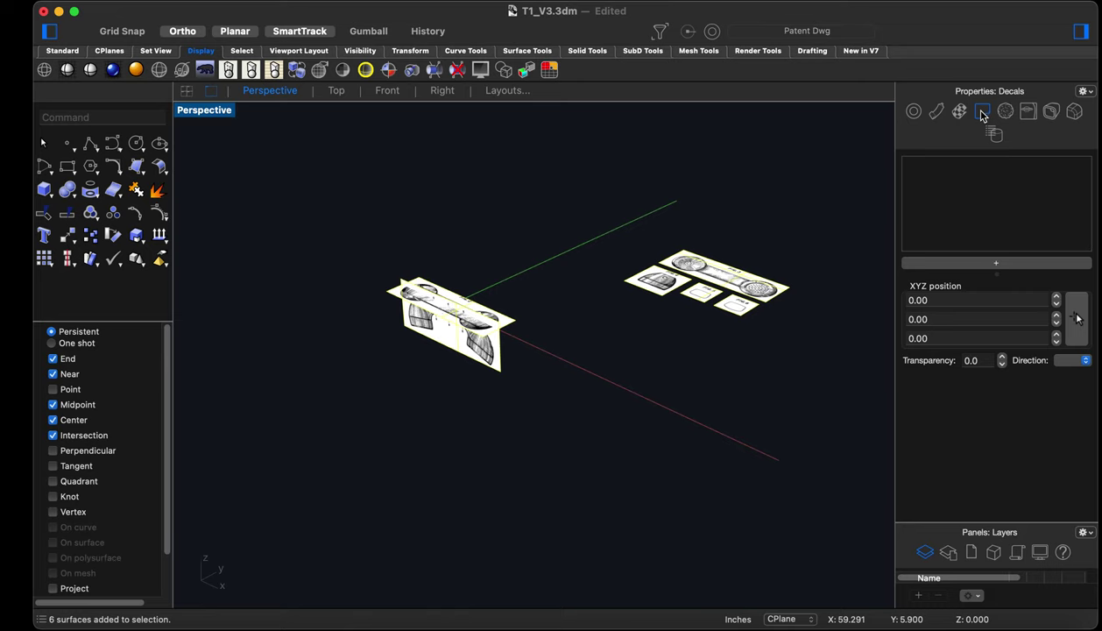
pyautogui.click(1008, 113)
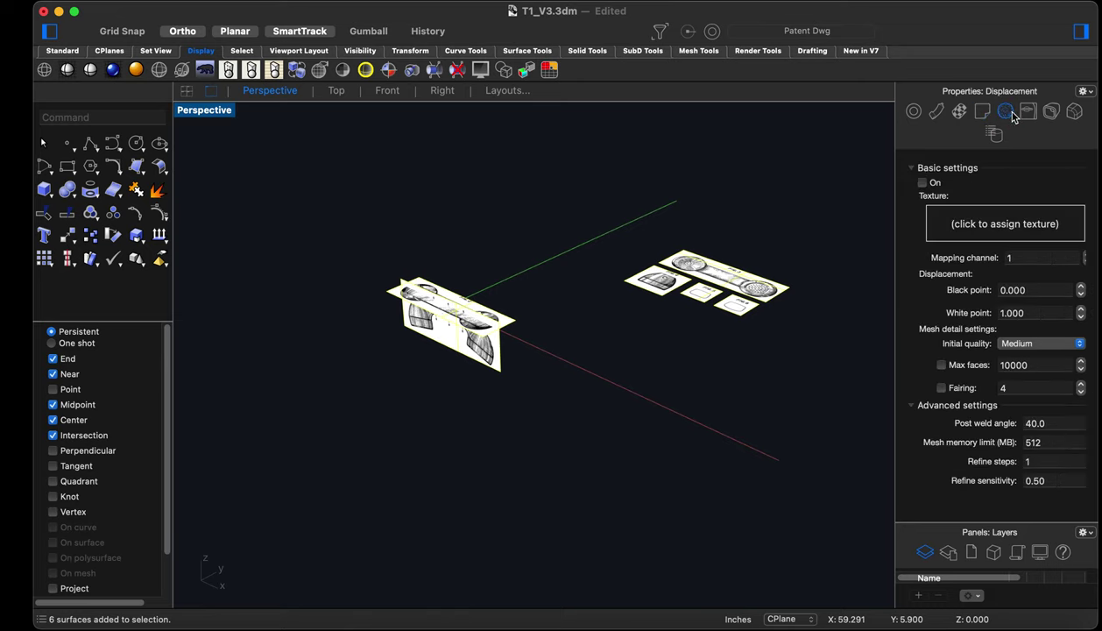
pyautogui.click(1027, 113)
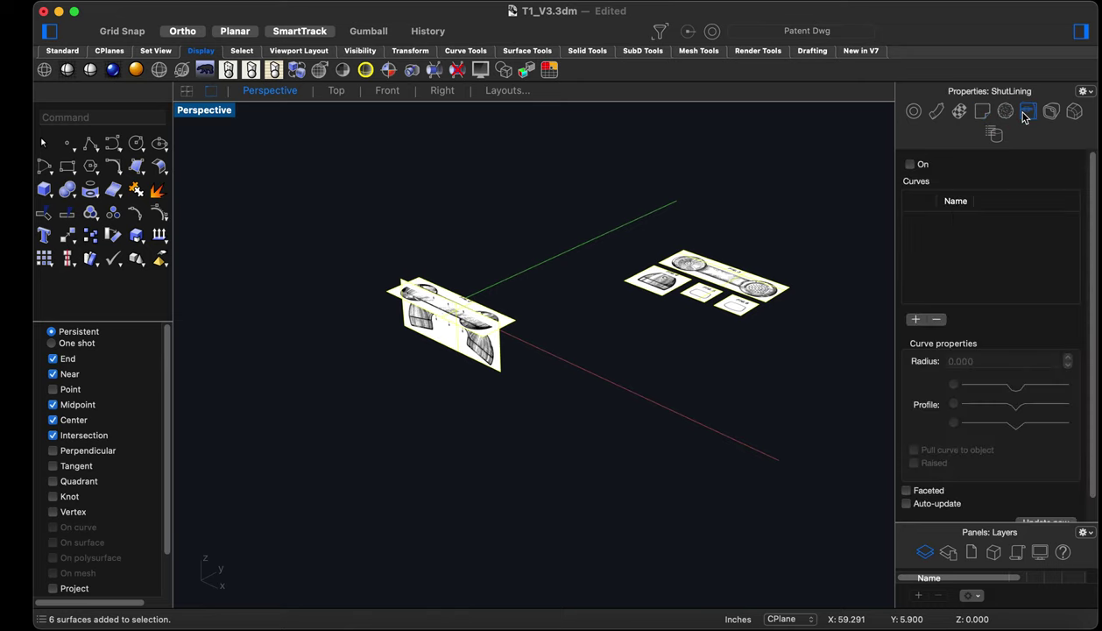
# Raise the object transparency of the Phone Patent Drawing material to about half and deselect the drawings
pyautogui.click(936, 113)
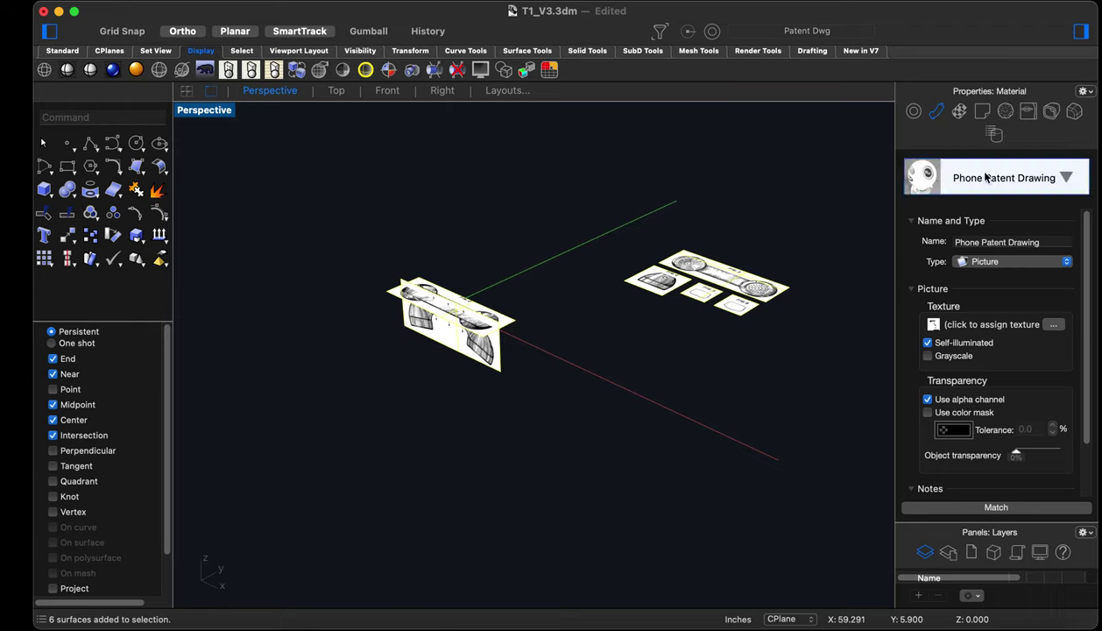
pyautogui.click(1039, 456)
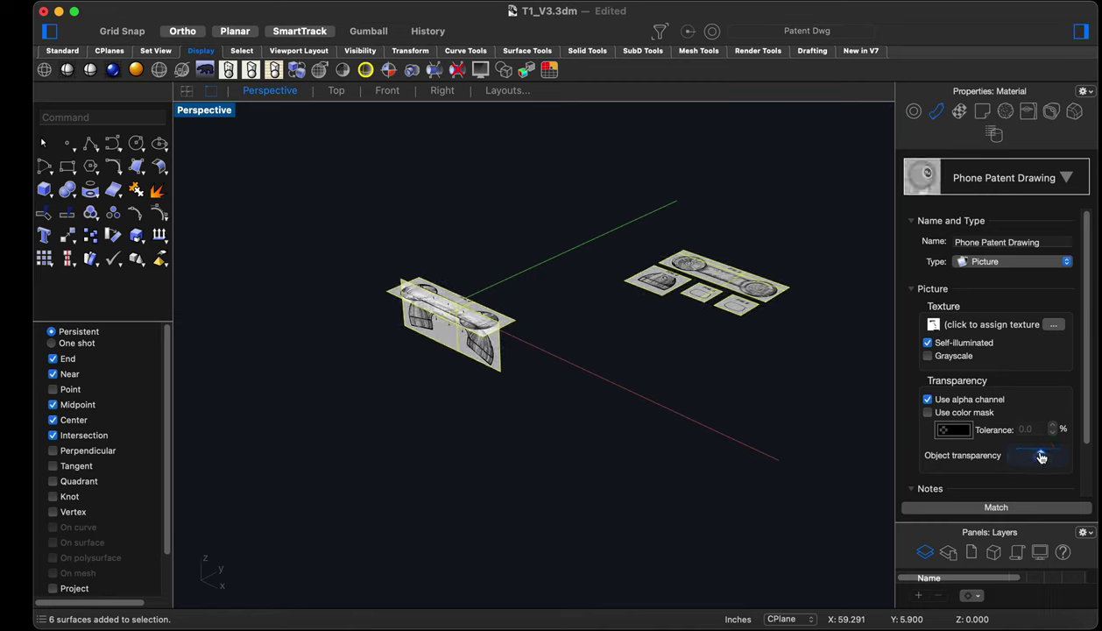
pyautogui.moveTo(1043, 461); pyautogui.dragTo(1047, 468)
pyautogui.click(733, 438)
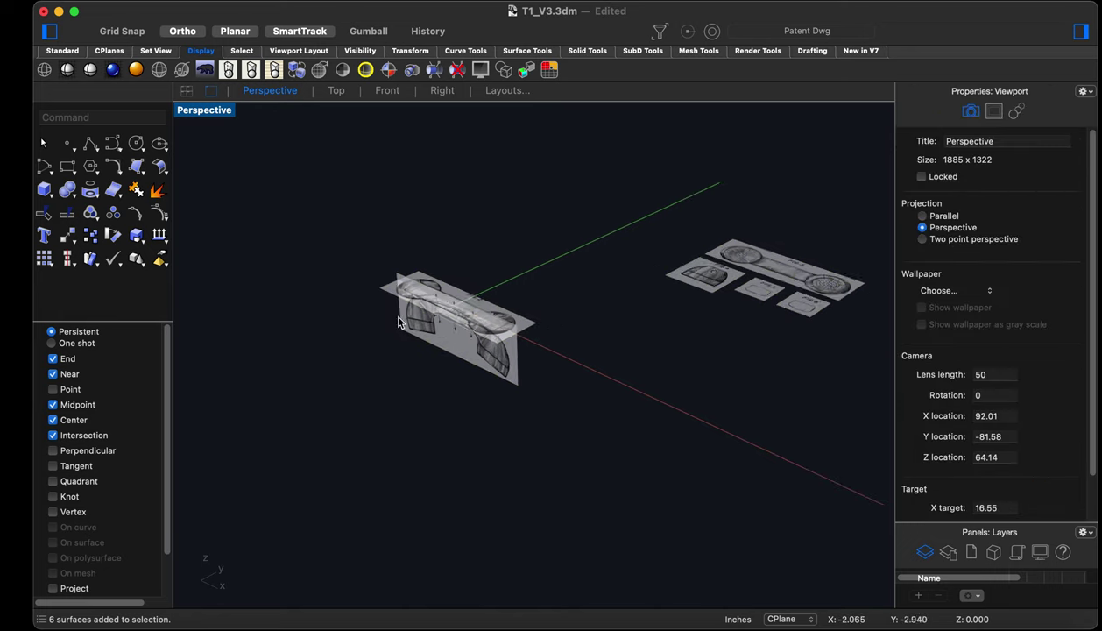
# Examine from several angles how the semi-transparent side view and Fig. 2 drawings cross at the origin
pyautogui.scroll(5, 372, 327)
pyautogui.moveTo(398, 333); pyautogui.dragTo(757, 240, button='right')
pyautogui.scroll(-3, 745, 239)
pyautogui.moveTo(804, 447); pyautogui.dragTo(807, 424)
pyautogui.moveTo(807, 424); pyautogui.dragTo(599, 355, button='right')
pyautogui.scroll(-3, 708, 480)
pyautogui.moveTo(709, 480); pyautogui.dragTo(559, 395, button='right')
pyautogui.scroll(-3, 578, 377)
pyautogui.scroll(3, 613, 385)
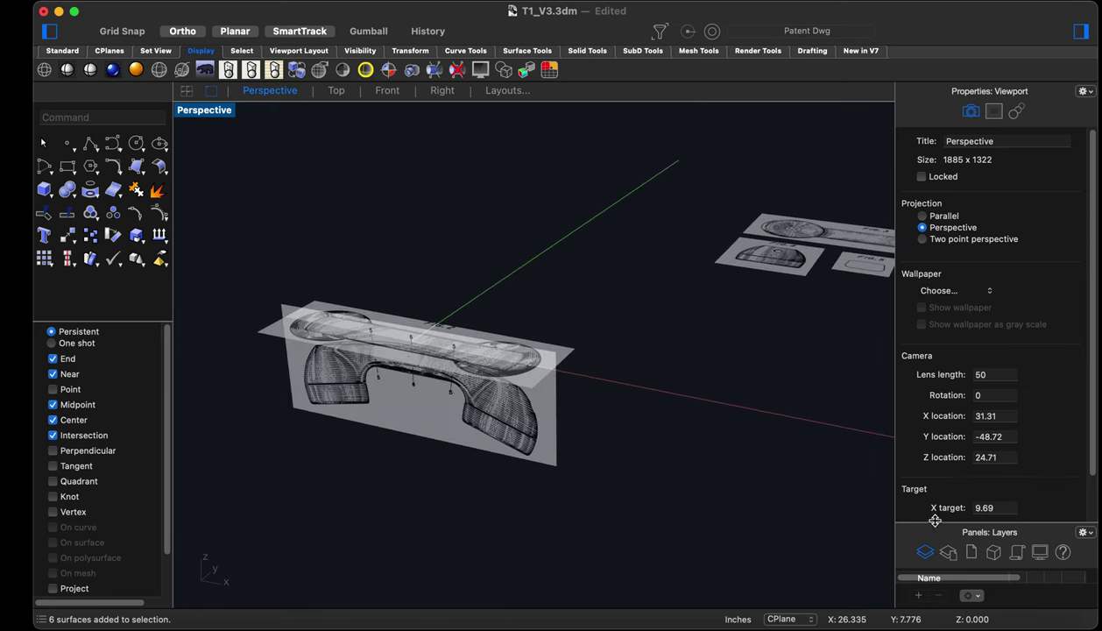
# Enlarge the layer list and turn the Center Line Geo layer back on
pyautogui.moveTo(936, 523); pyautogui.dragTo(951, 229)
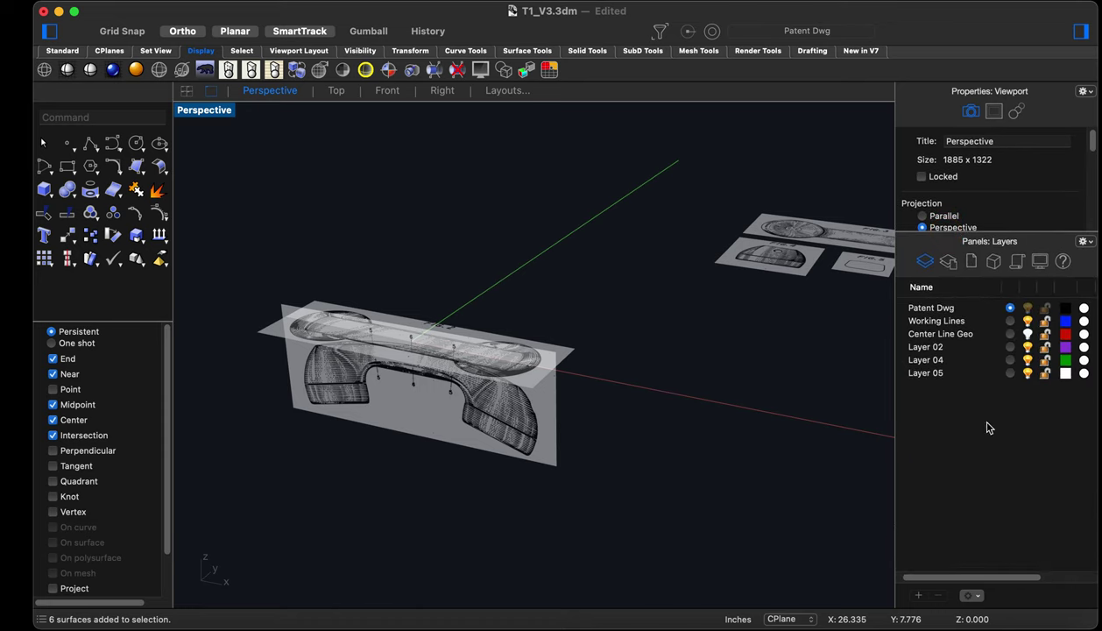
pyautogui.moveTo(600, 374); pyautogui.dragTo(876, 348, button='right')
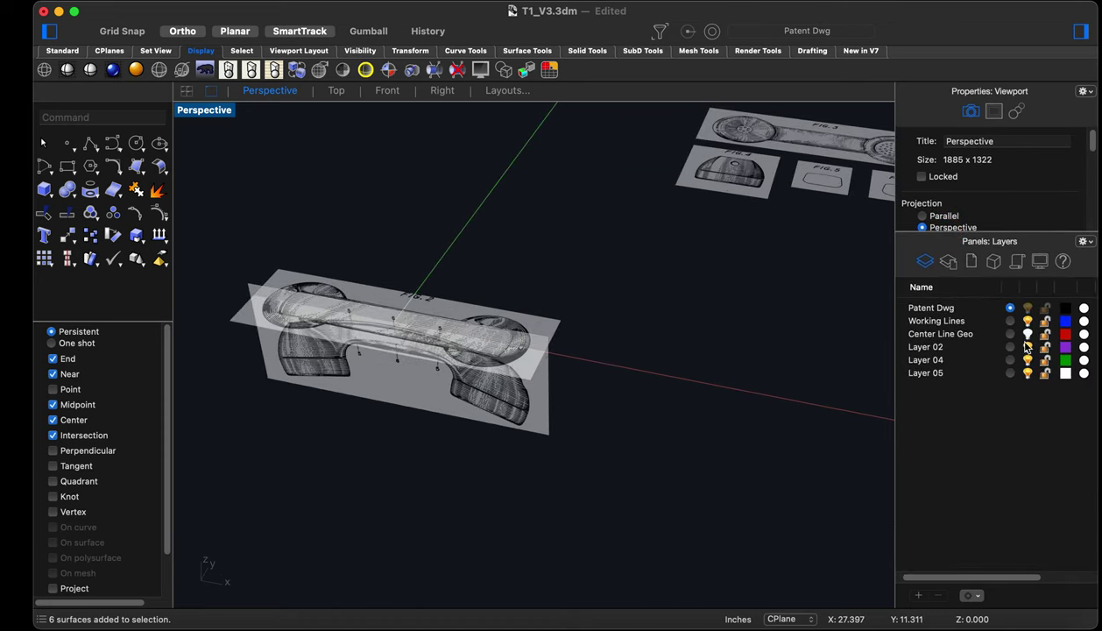
pyautogui.click(1028, 334)
pyautogui.moveTo(409, 429); pyautogui.dragTo(427, 408, button='right')
pyautogui.scroll(-3, 440, 403)
pyautogui.scroll(4, 393, 386)
pyautogui.scroll(5, 427, 407)
pyautogui.scroll(-2, 460, 324)
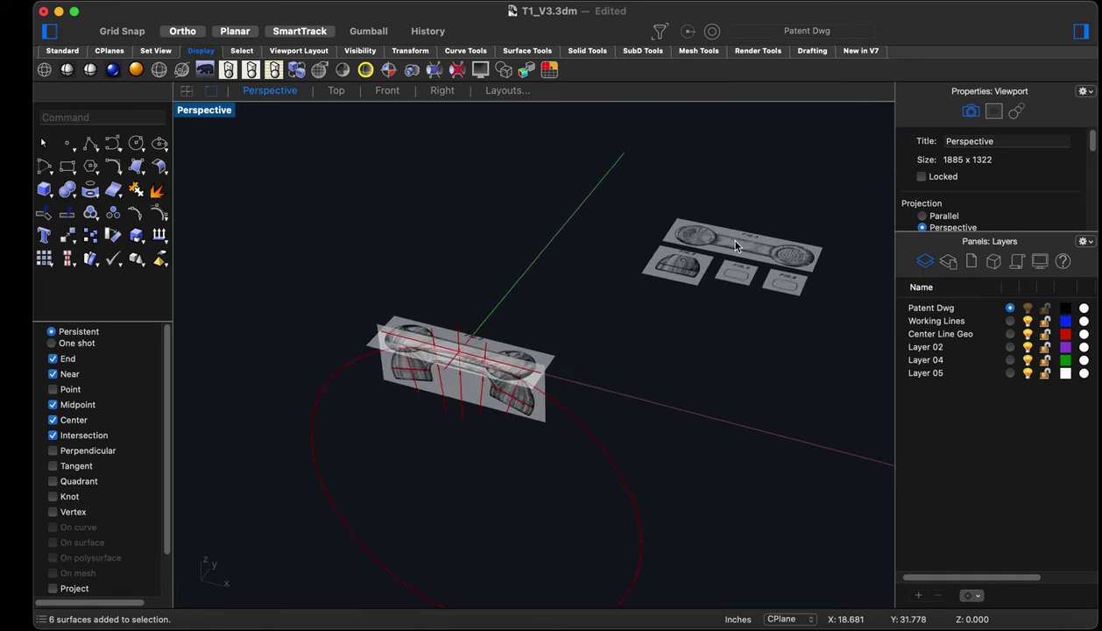
# Make Center Line Geo the current layer for work on the Fig. 3 to Fig. 6 drawings
pyautogui.scroll(5, 754, 288)
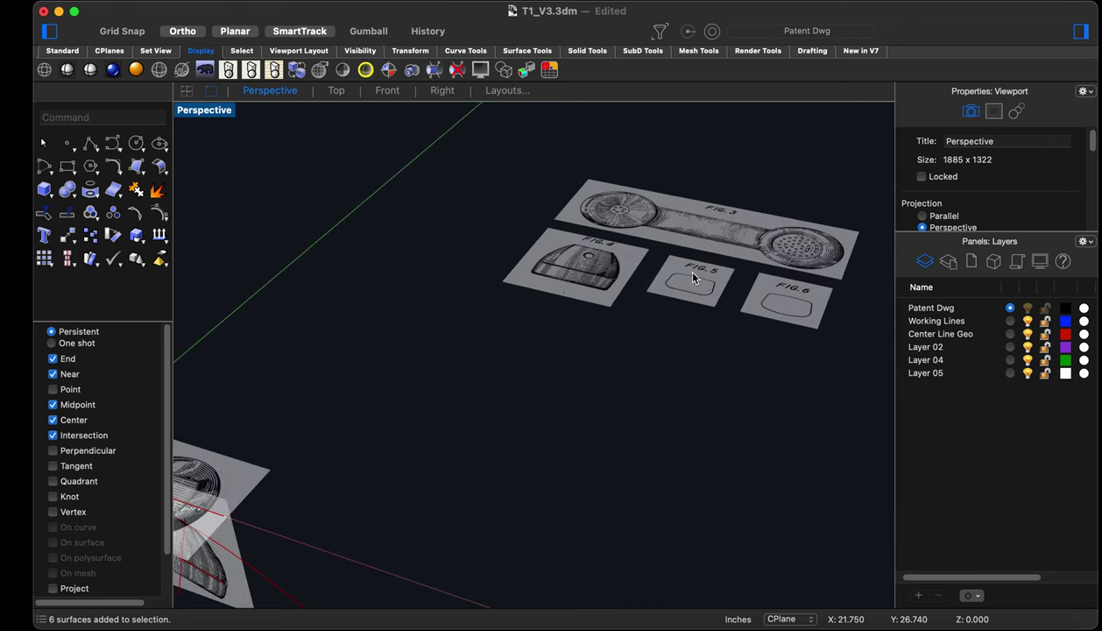
pyautogui.scroll(-3, 804, 303)
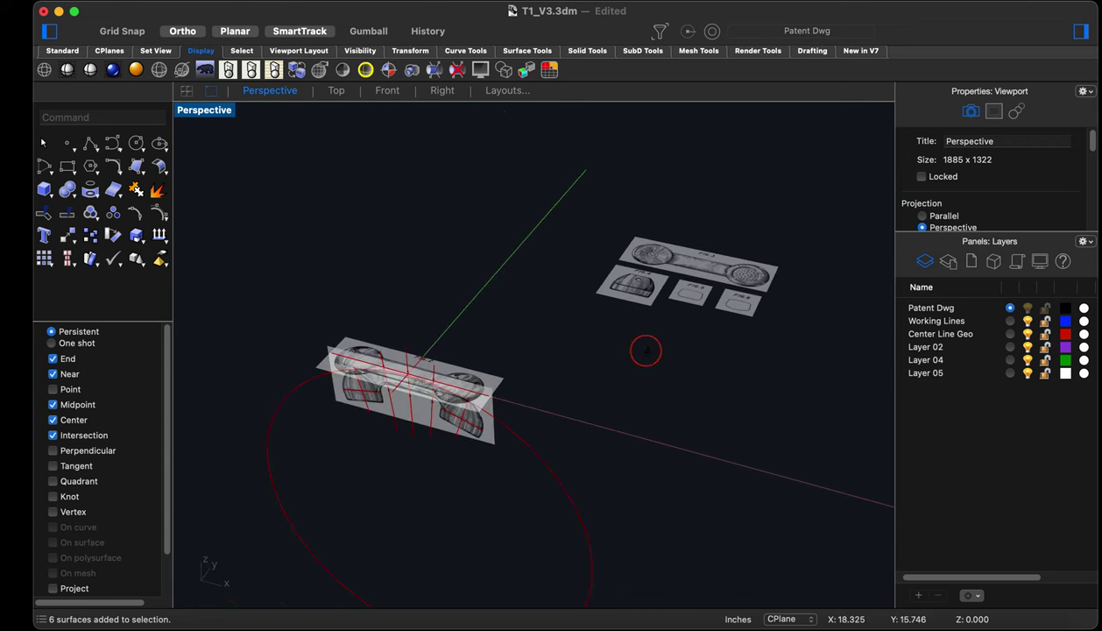
pyautogui.moveTo(645, 349); pyautogui.dragTo(672, 241, button='right')
pyautogui.scroll(3, 709, 231)
pyautogui.scroll(3, 709, 231)
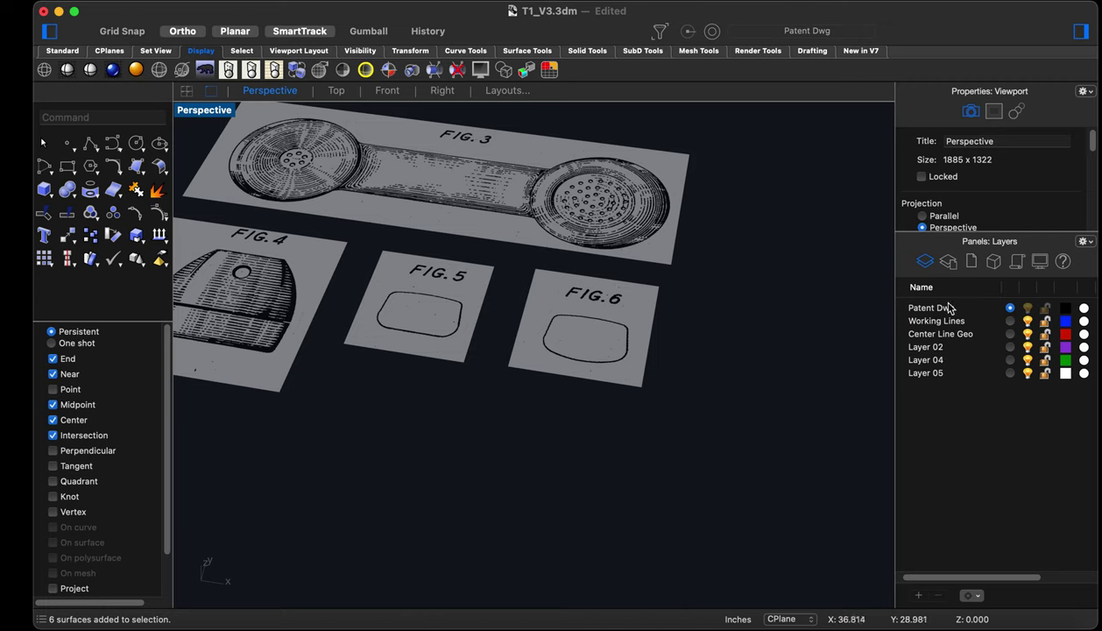
pyautogui.click(1010, 334)
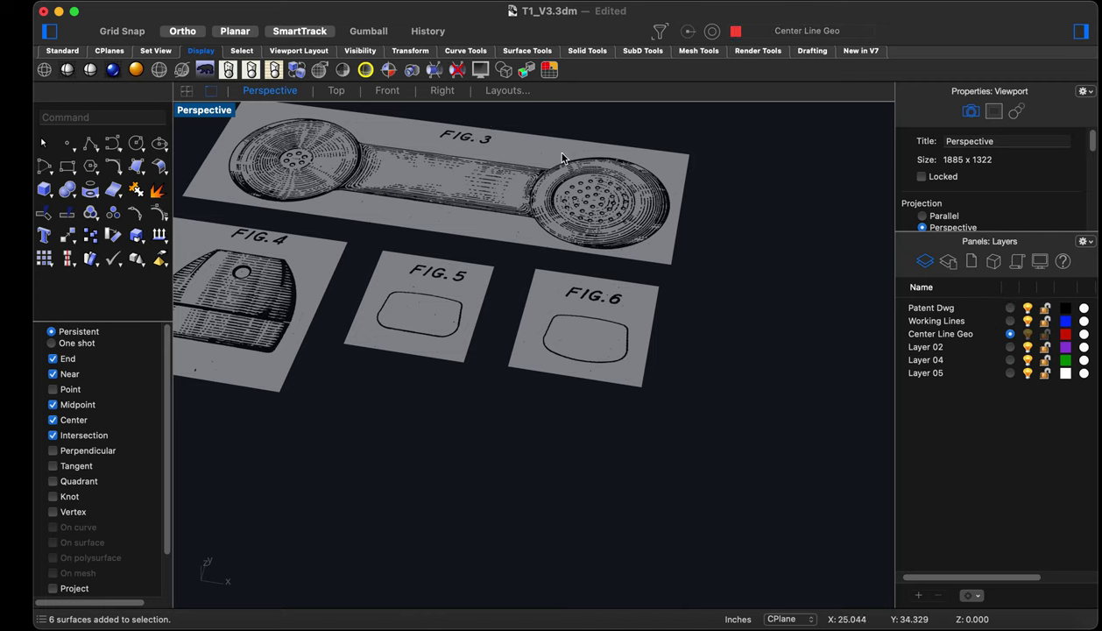
pyautogui.click(58, 52)
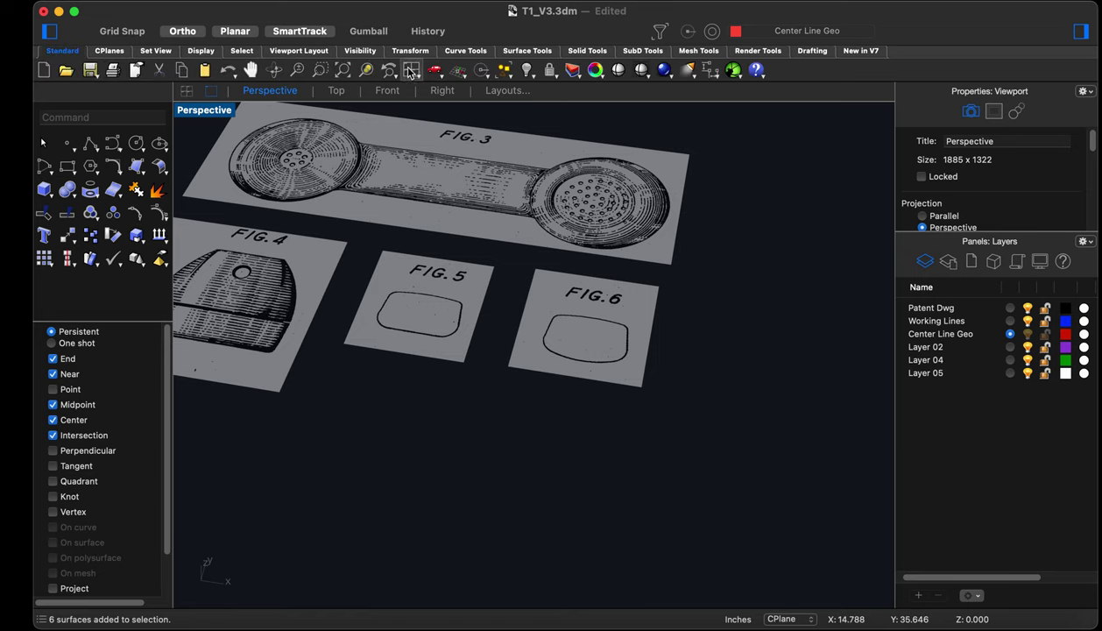
# In the Top view, draw two vertical lines flanking the Fig. 6 outline, one on each side, extending below the drawing
pyautogui.click(334, 91)
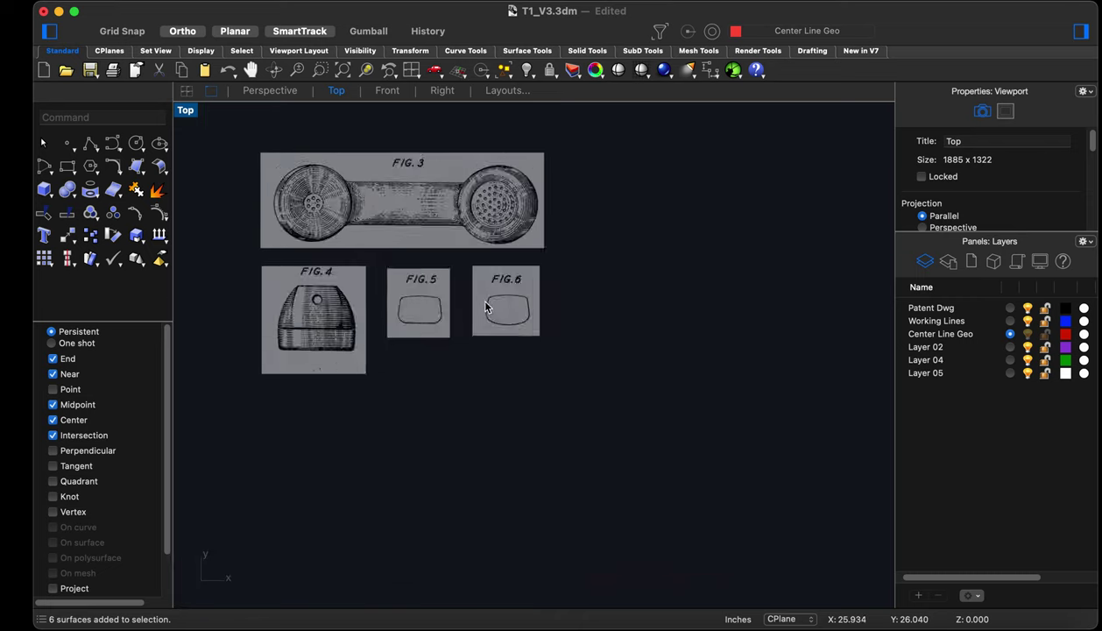
pyautogui.scroll(10, 523, 286)
pyautogui.scroll(-3, 541, 282)
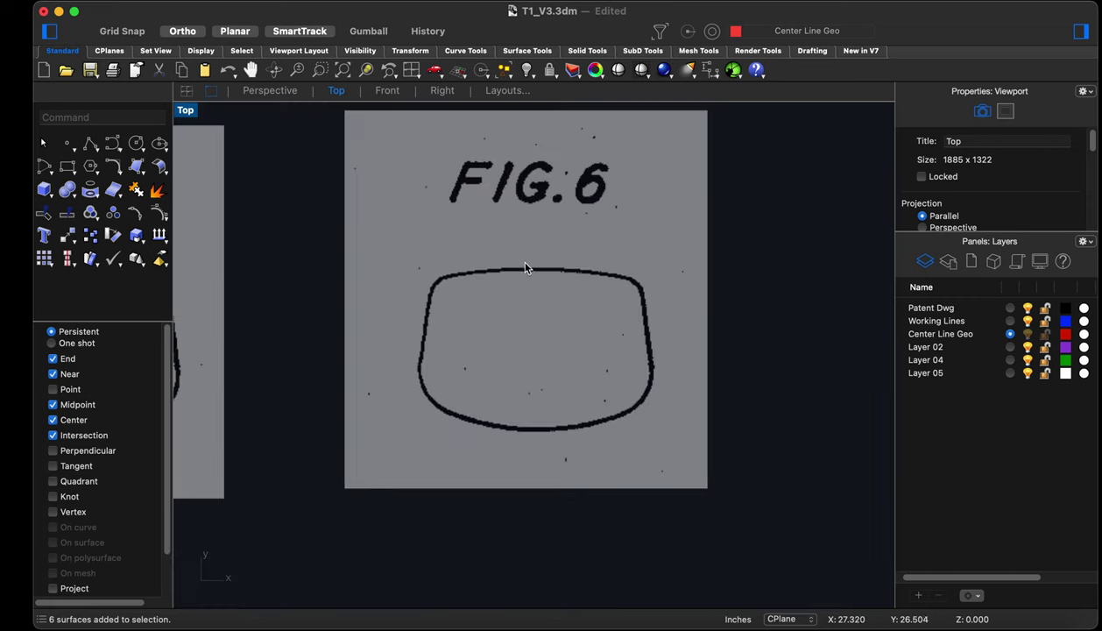
pyautogui.scroll(-4, 552, 421)
pyautogui.scroll(3, 554, 342)
pyautogui.scroll(-2, 522, 365)
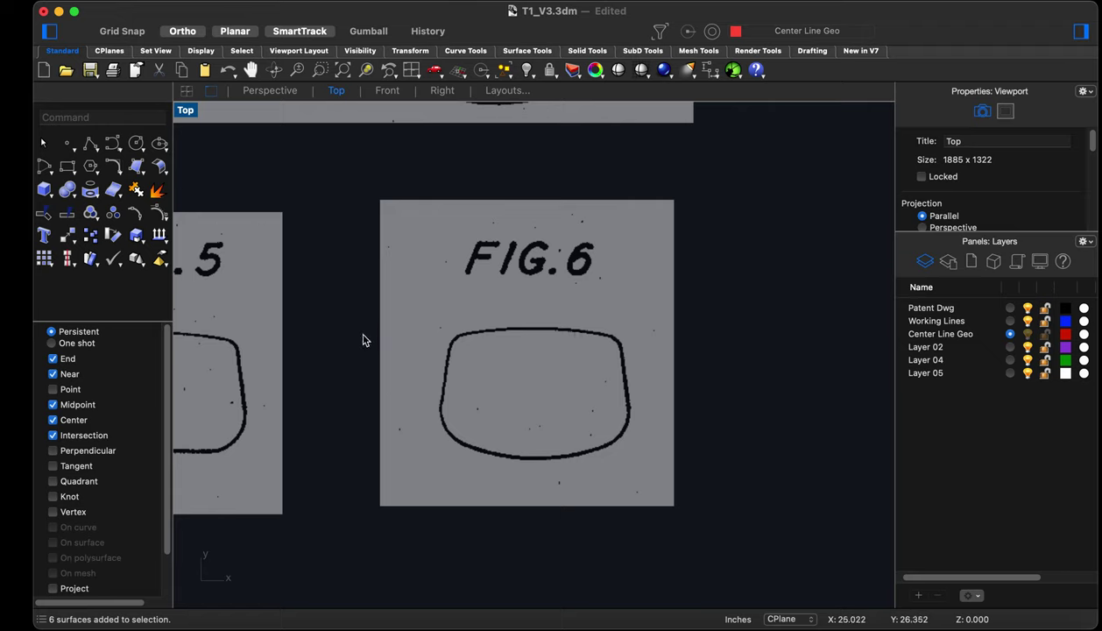
pyautogui.write('line')
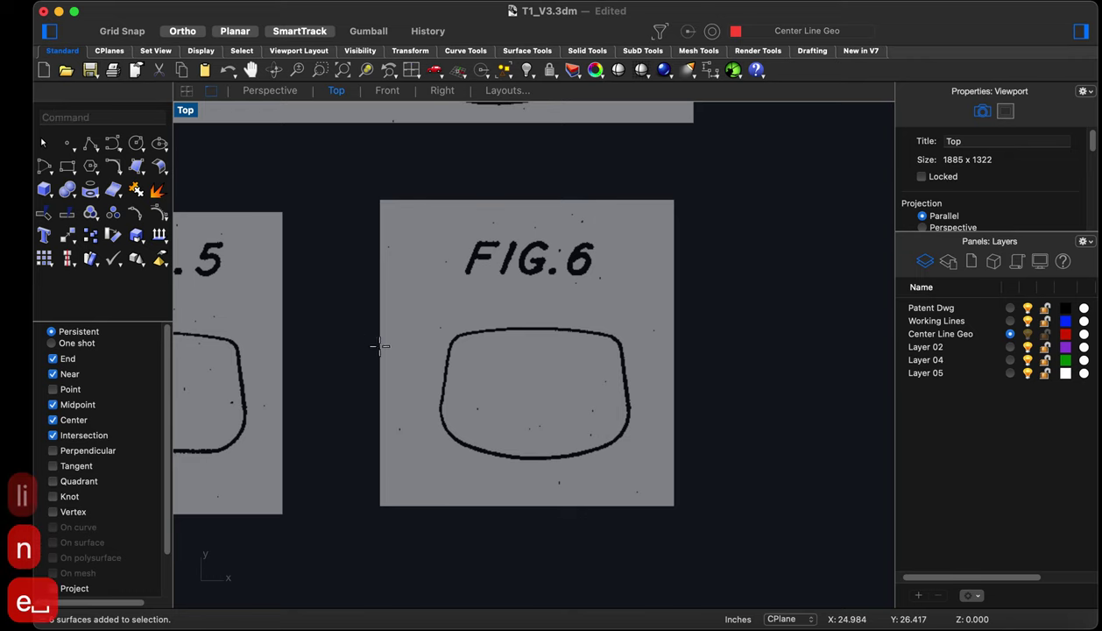
pyautogui.press('Return')
pyautogui.click(427, 264)
pyautogui.click(410, 550)
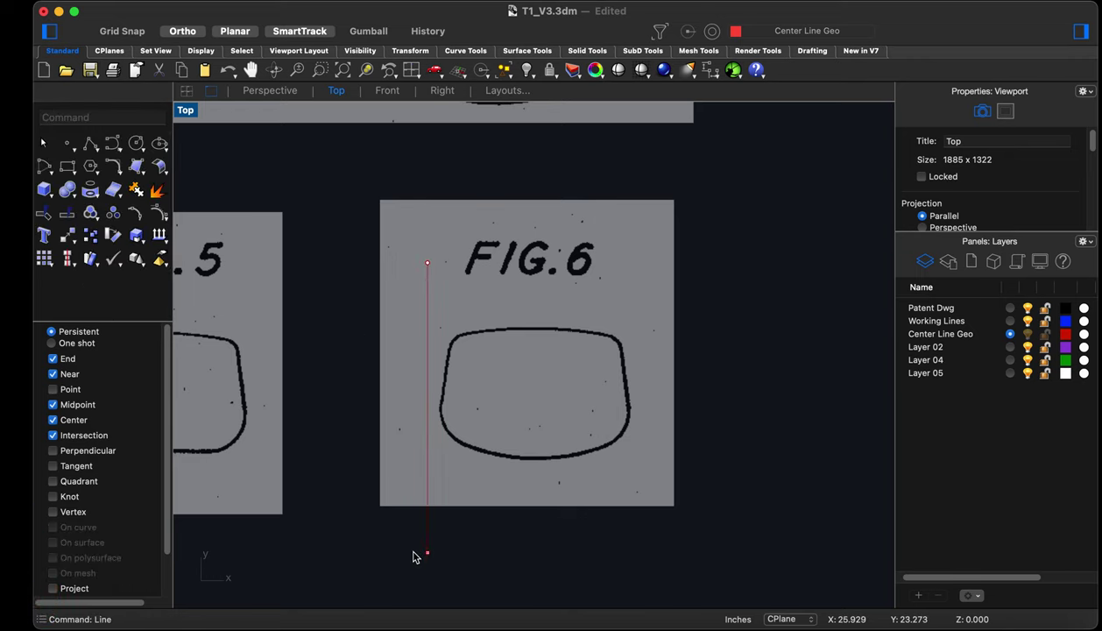
pyautogui.press('Return')
pyautogui.click(637, 275)
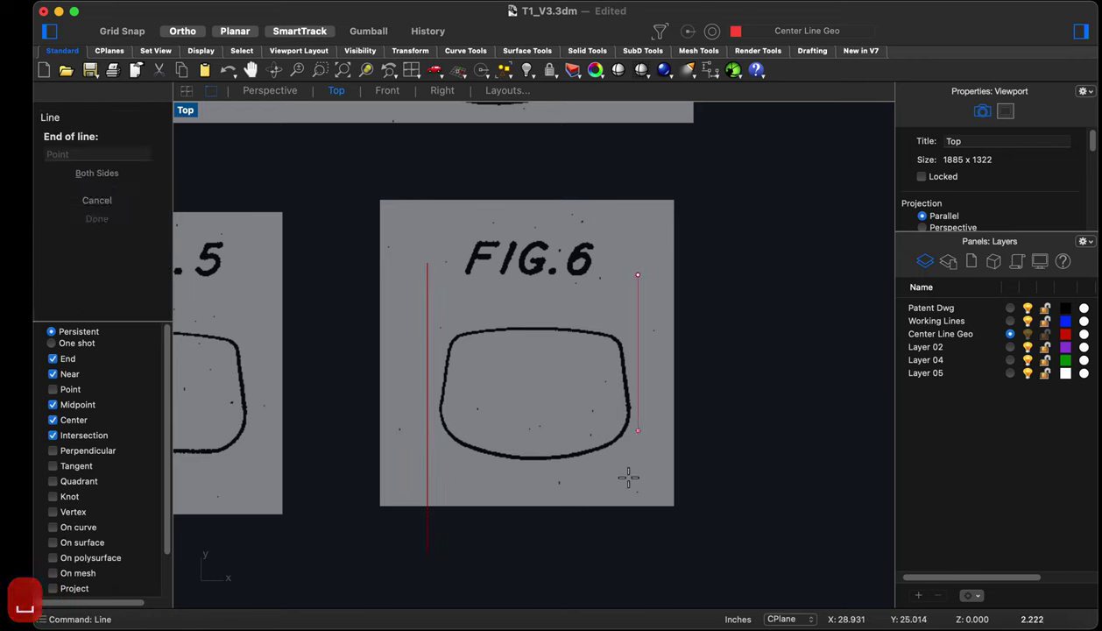
pyautogui.click(639, 562)
# Undo the accidental drag of the Fig. 6 drawing and lock the Patent Dwg layer
pyautogui.moveTo(463, 489); pyautogui.dragTo(406, 475)
pyautogui.press('super+z')
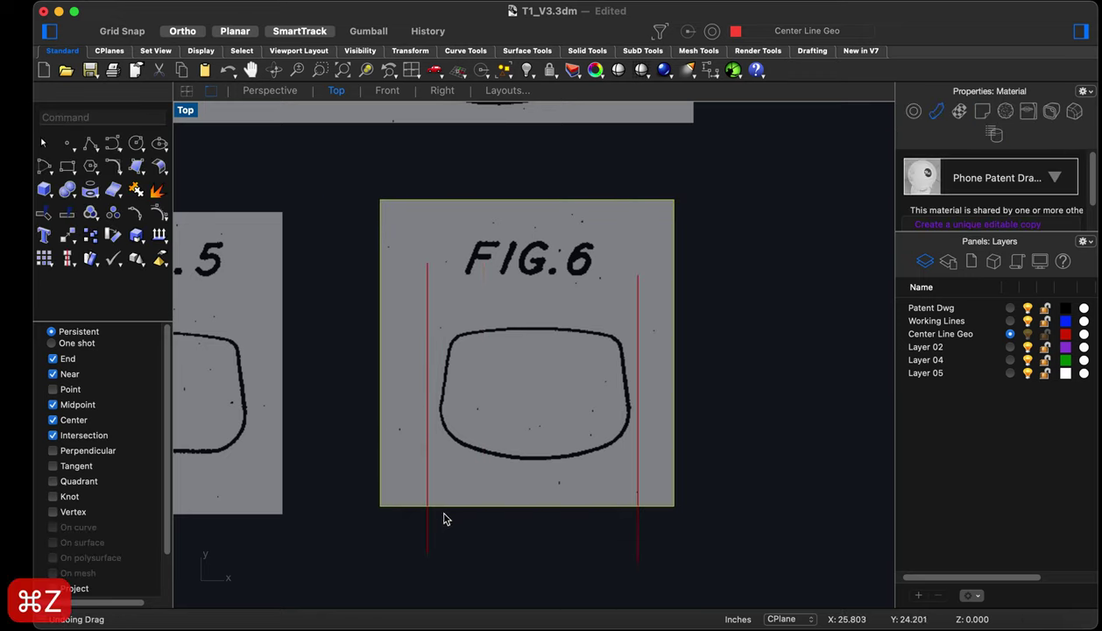
pyautogui.click(483, 549)
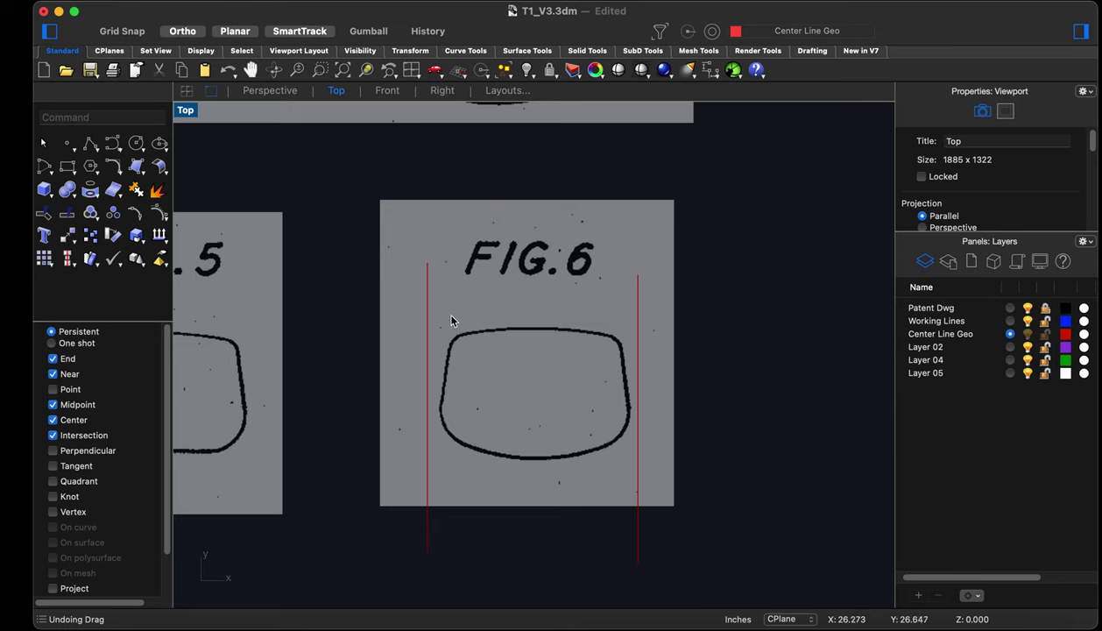
# Move the left vertical line horizontally so that it touches the leftmost edge of the Fig. 6 outline
pyautogui.click(428, 302)
pyautogui.scroll(3, 412, 361)
pyautogui.write('m')
pyautogui.press('Return')
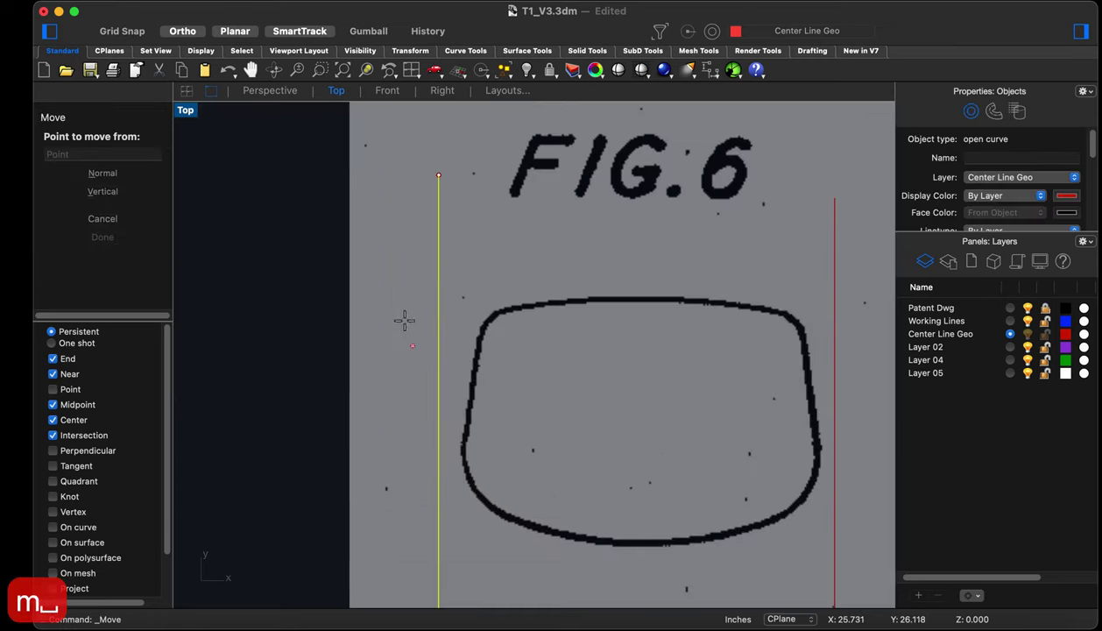
pyautogui.click(373, 216)
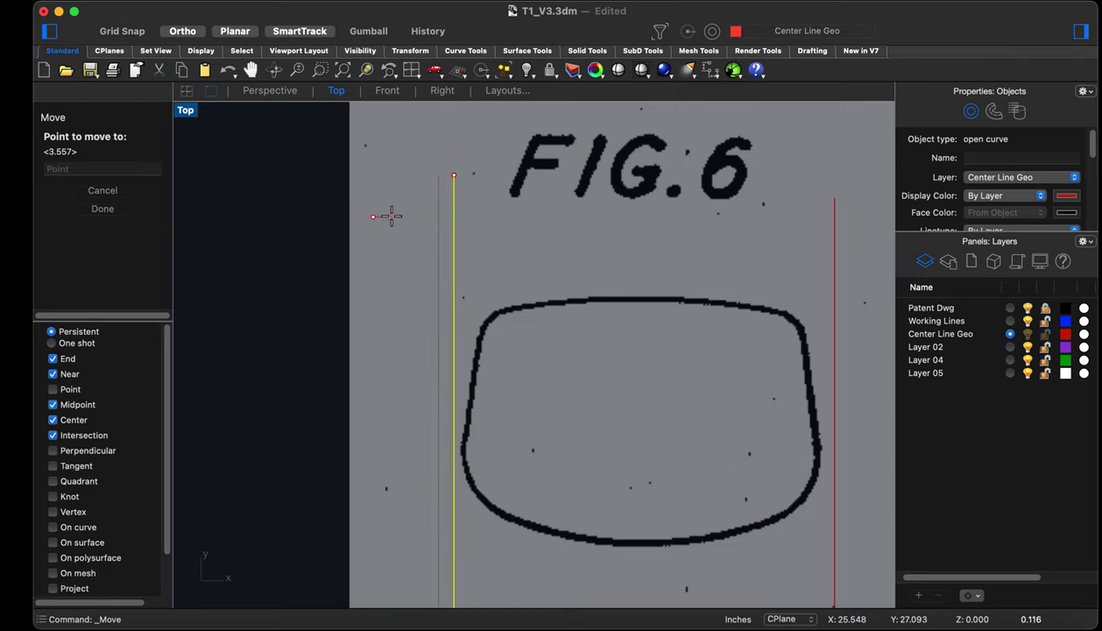
pyautogui.click(392, 216)
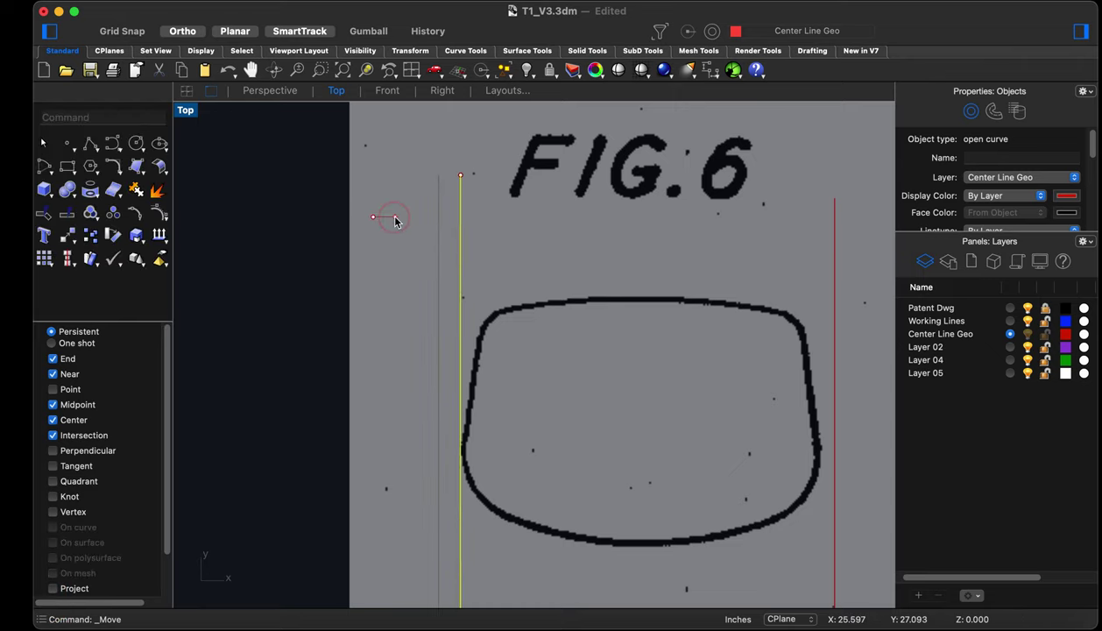
pyautogui.scroll(2, 479, 474)
pyautogui.scroll(2, 480, 474)
pyautogui.scroll(-5, 377, 344)
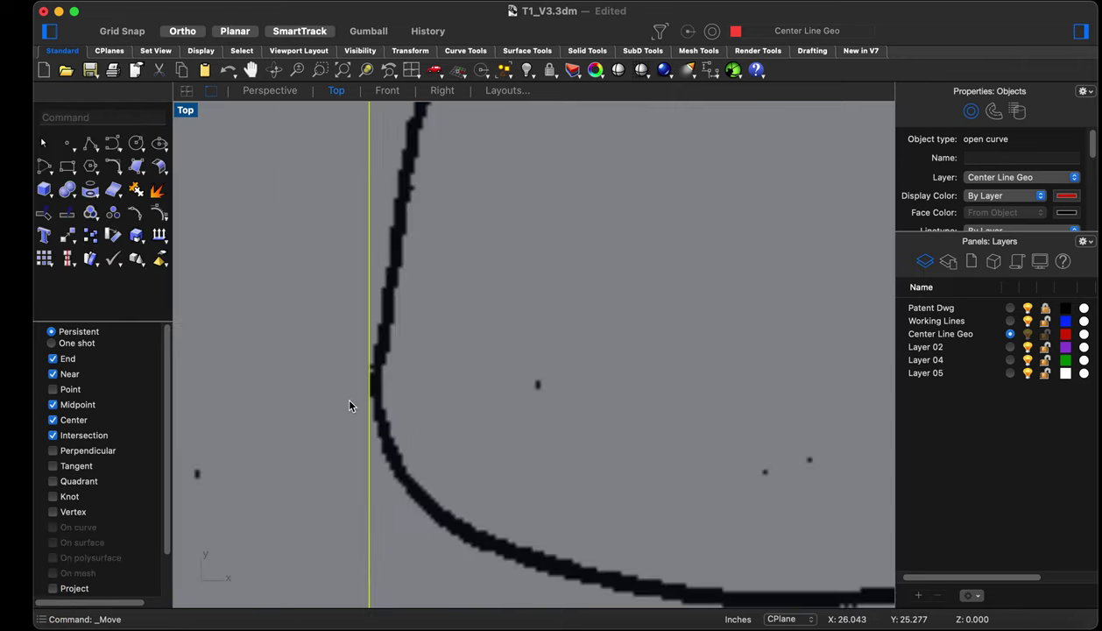
# Move the right vertical line horizontally so that it touches the rightmost edge of the Fig. 6 outline
pyautogui.click(651, 342)
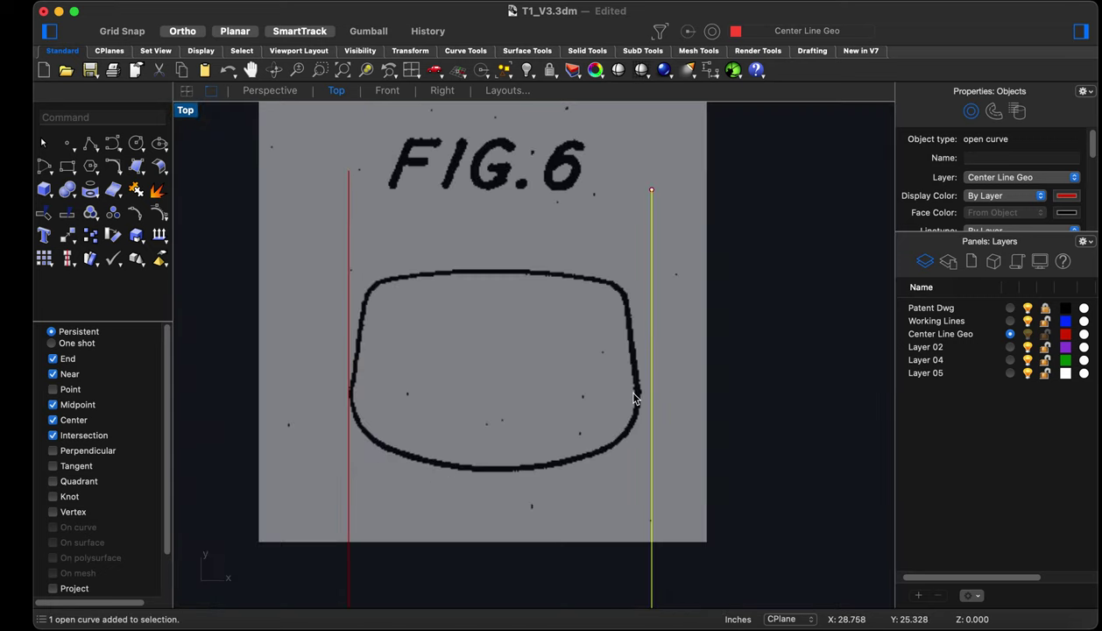
pyautogui.scroll(4, 636, 386)
pyautogui.write('m')
pyautogui.press('Return')
pyautogui.click(600, 358)
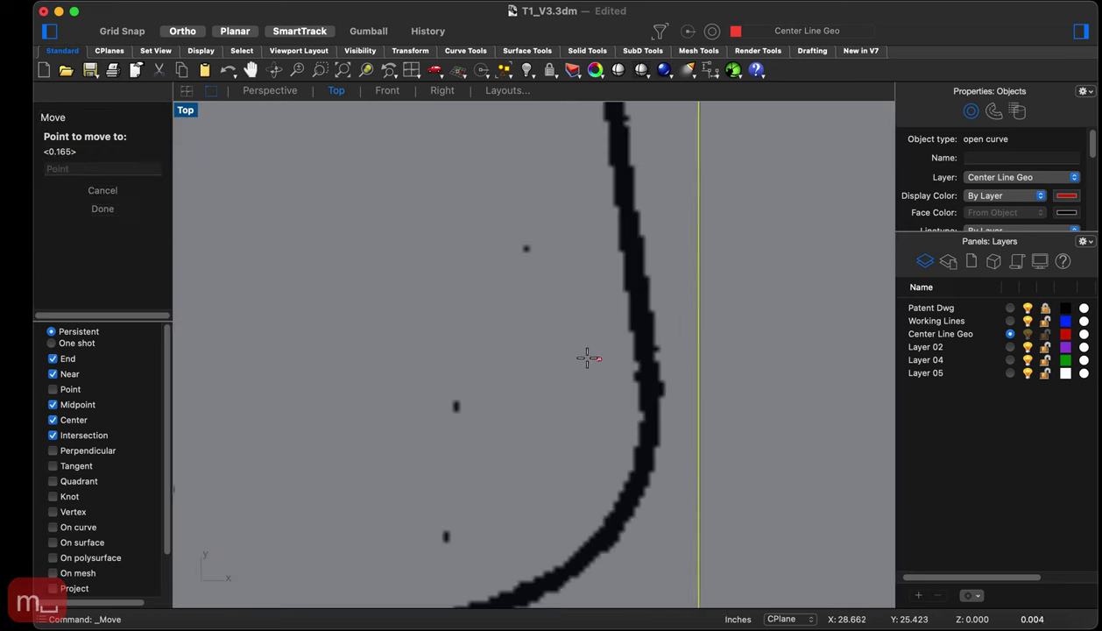
pyautogui.click(563, 353)
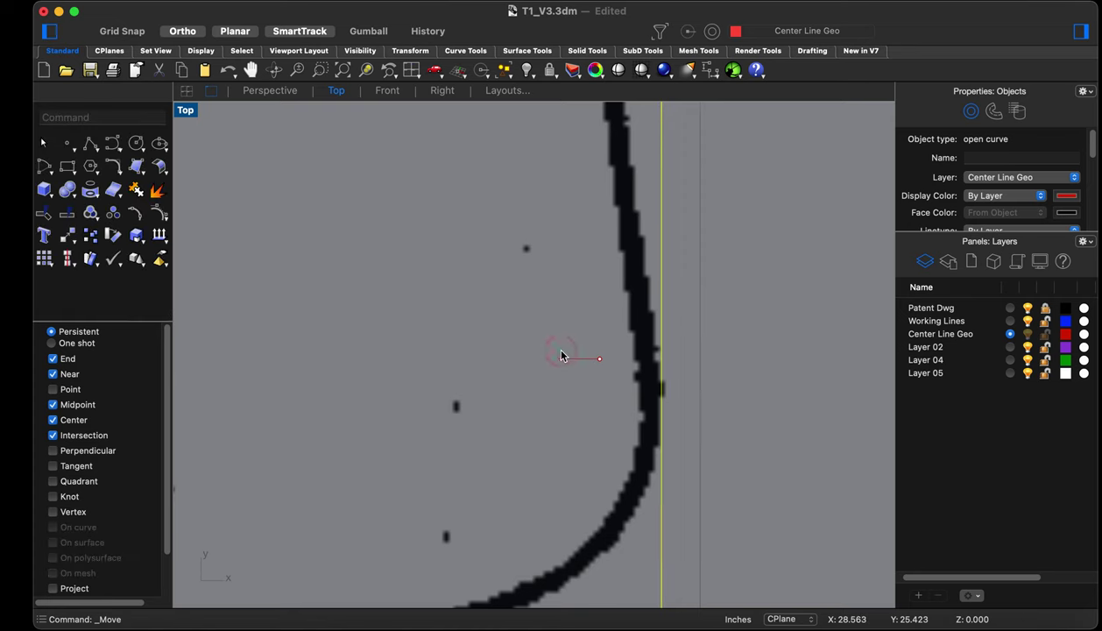
pyautogui.scroll(-5, 747, 413)
pyautogui.scroll(-3, 675, 473)
pyautogui.click(665, 538)
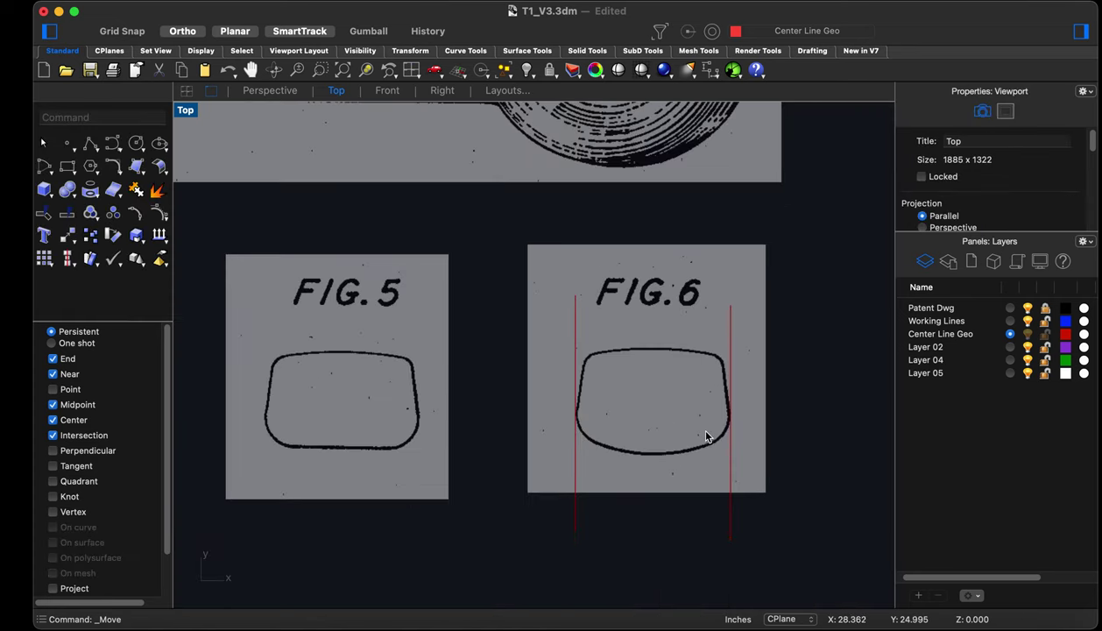
# Draw a horizontal line connecting the two vertical lines just below the Fig. 6 outline
pyautogui.scroll(3, 701, 394)
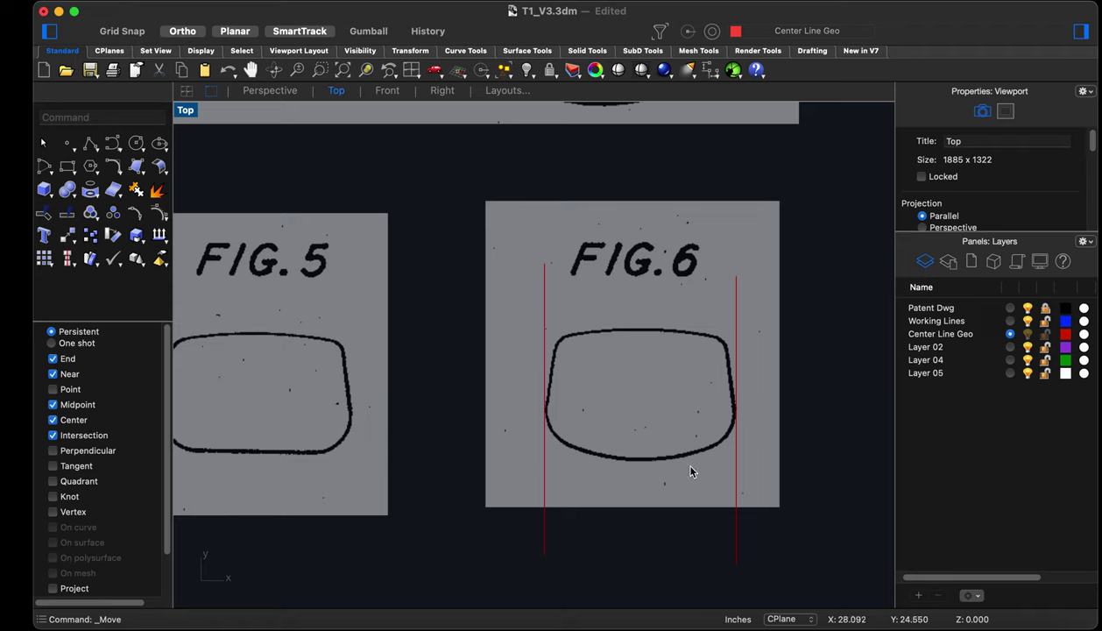
pyautogui.write('Line')
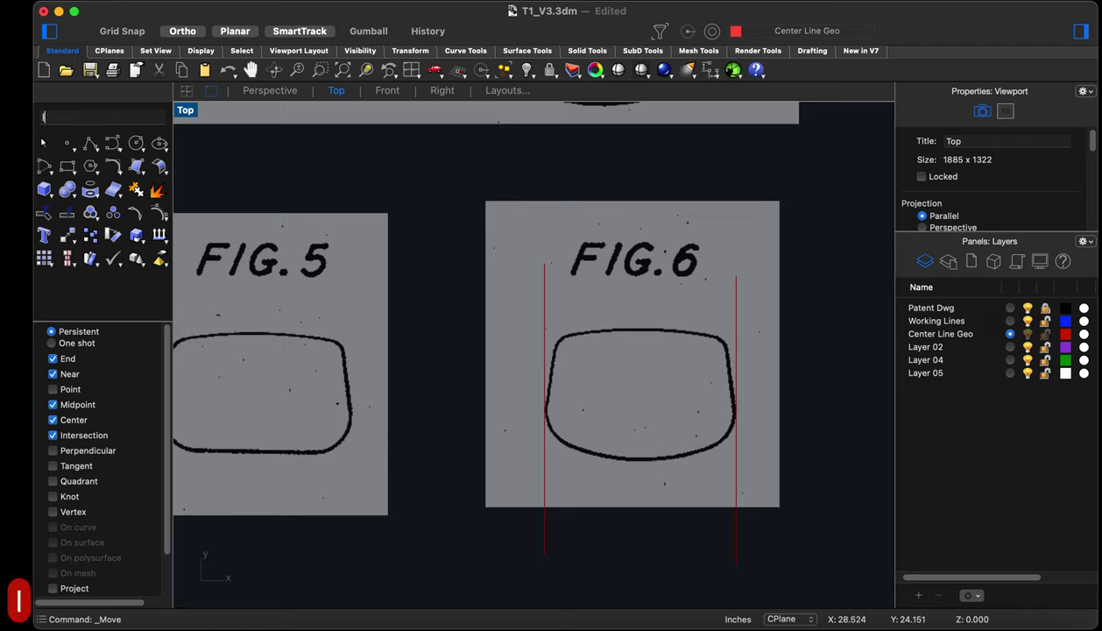
pyautogui.press('Return')
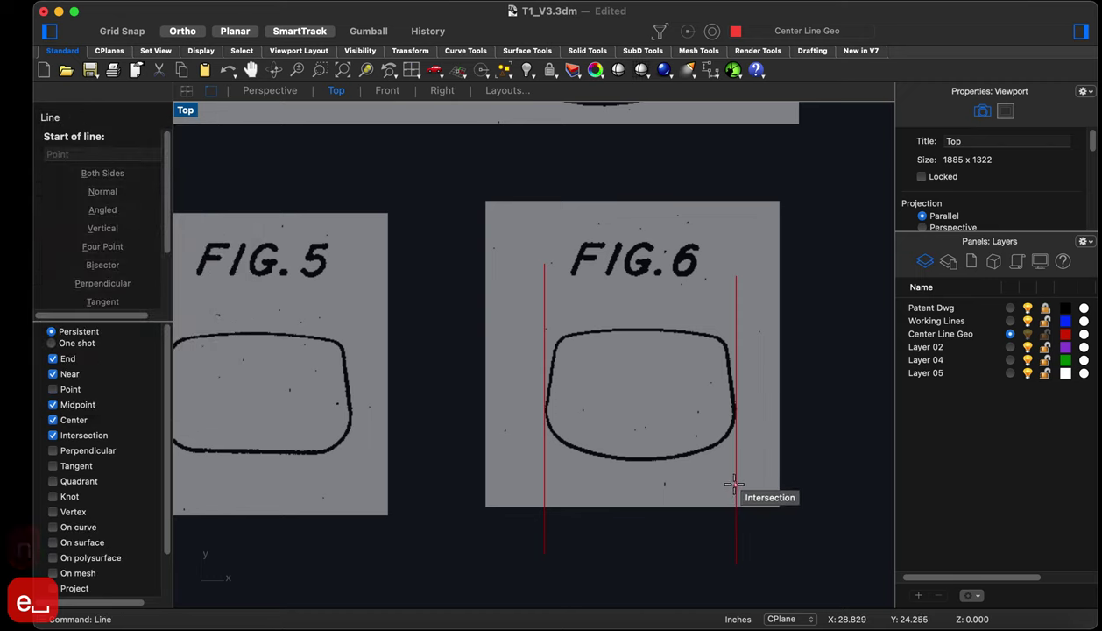
pyautogui.click(736, 477)
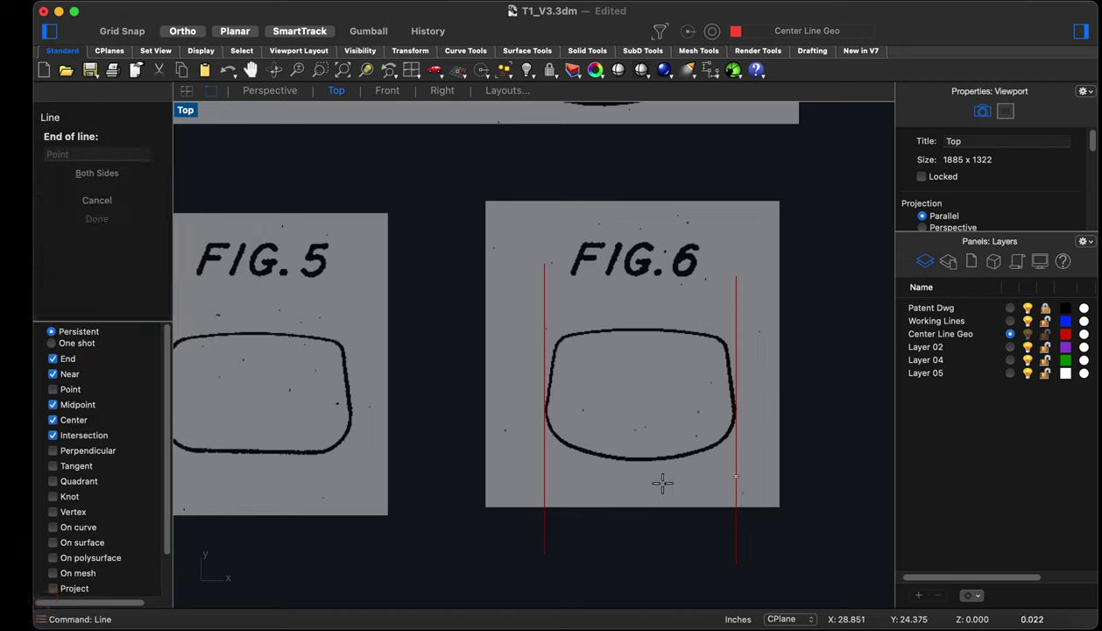
pyautogui.click(546, 478)
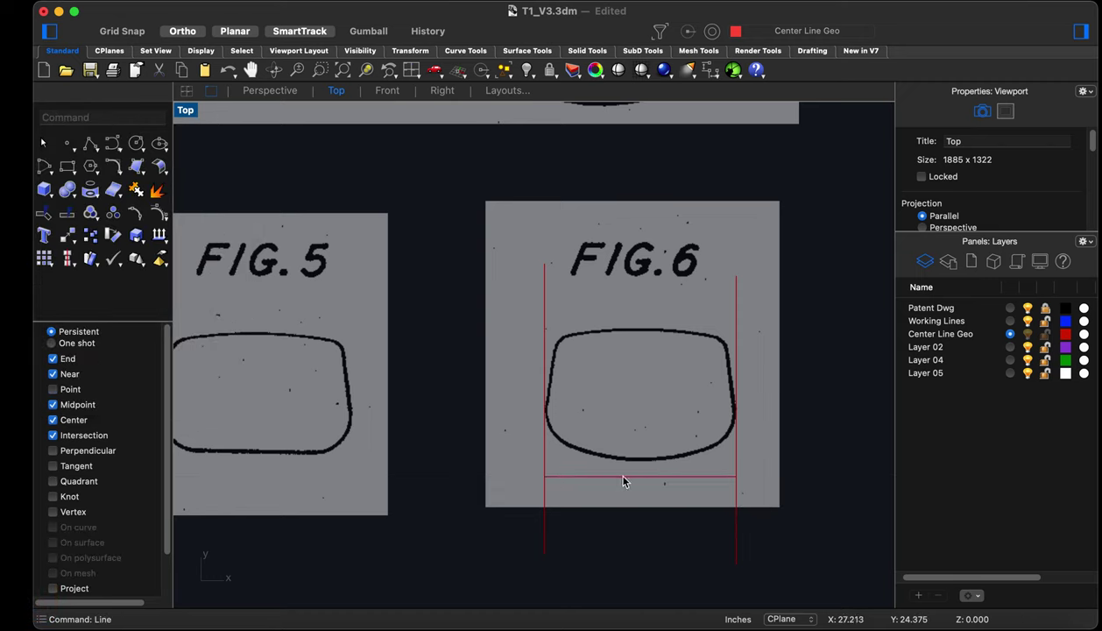
# Draw a vertical centre line through the midpoint of the horizontal line, reaching above the Fig. 6 drawing
pyautogui.write('line')
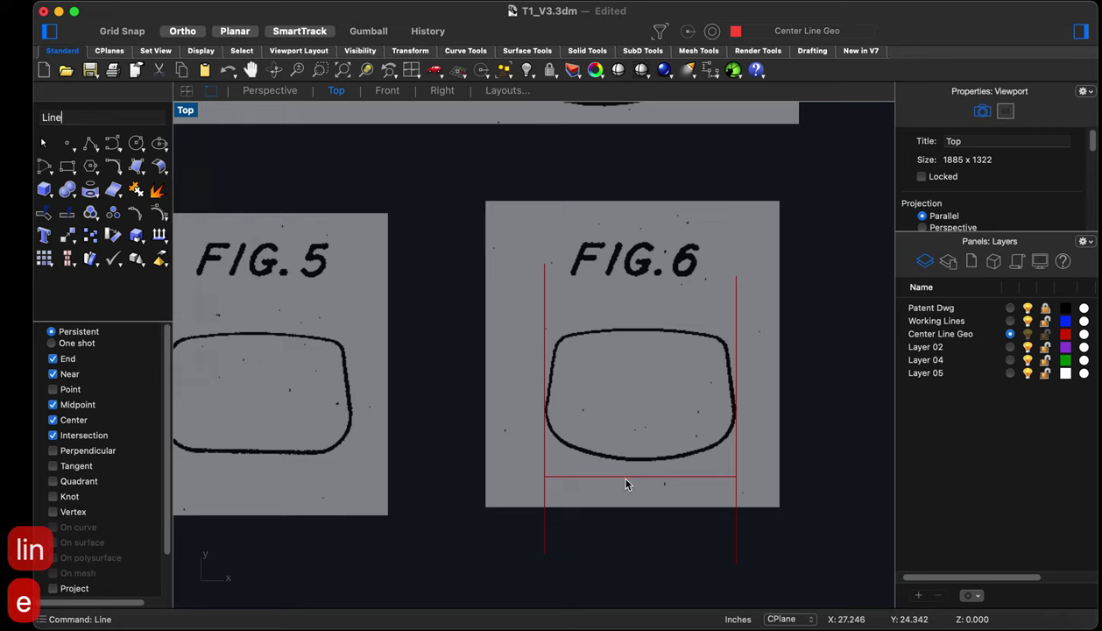
pyautogui.press('space')
pyautogui.click(641, 477)
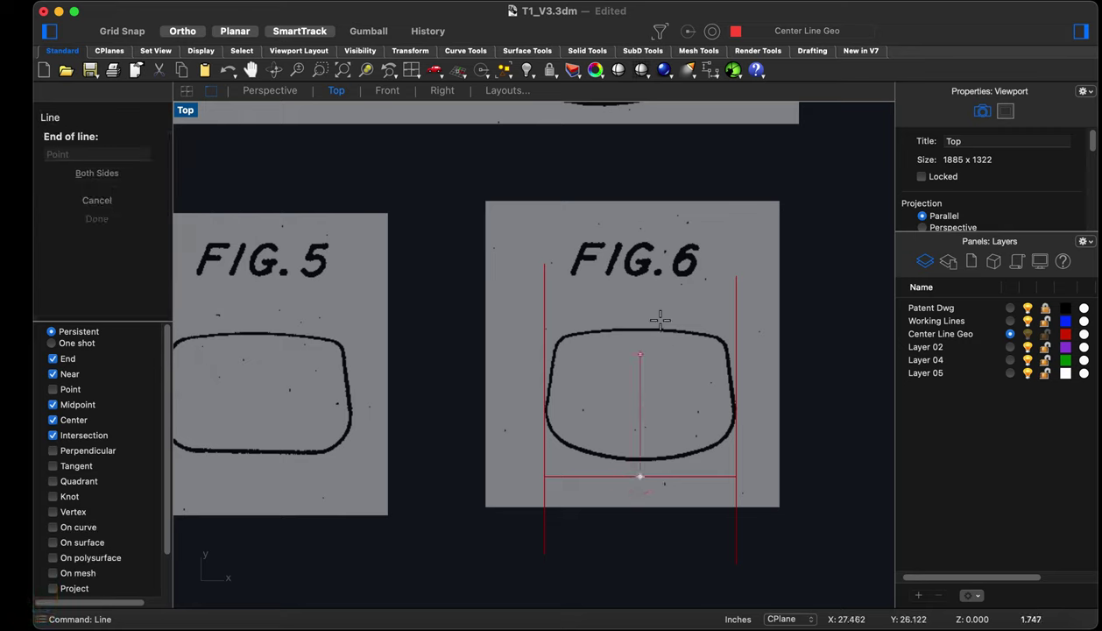
pyautogui.click(641, 153)
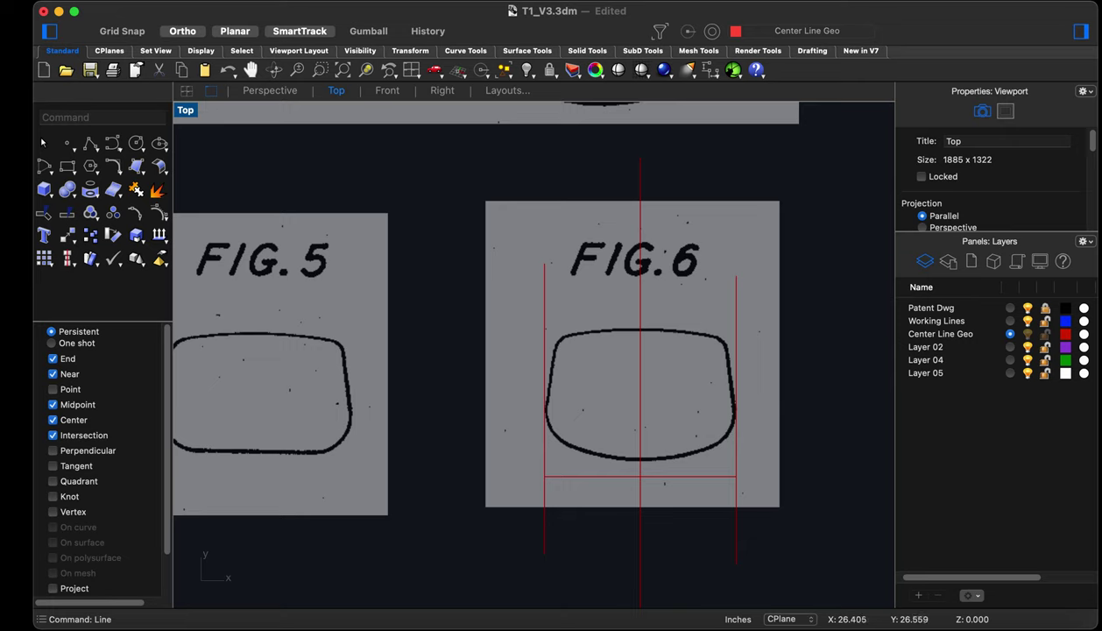
# Draw a three-point circle through the curved top edge of the Fig. 6 outline, with Ortho turned off for the second and third points
pyautogui.click(136, 143)
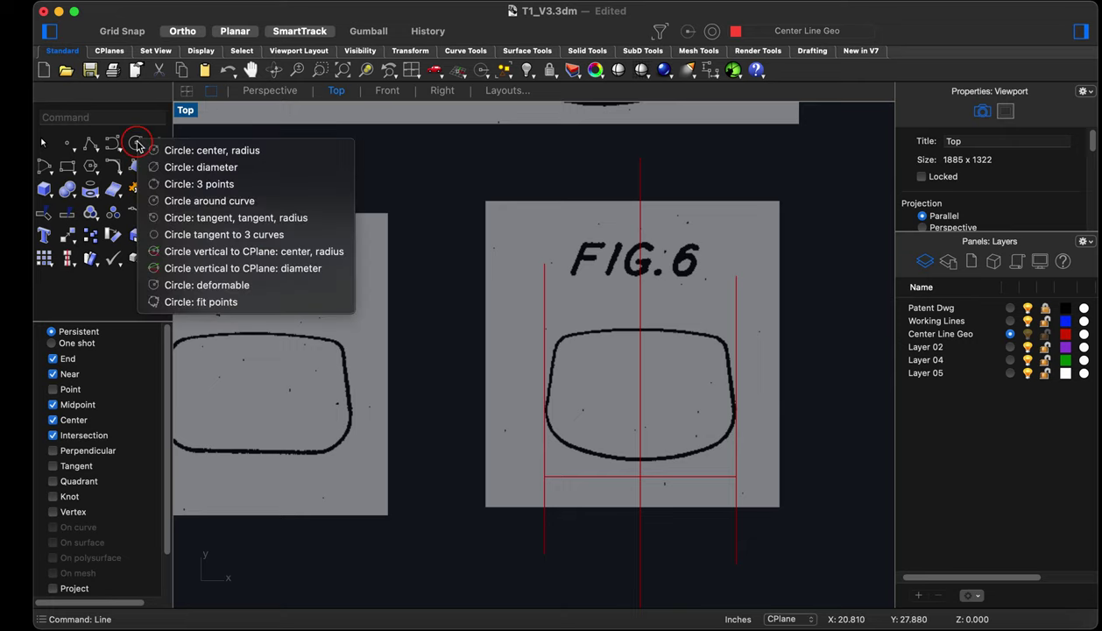
pyautogui.moveTo(136, 144); pyautogui.dragTo(166, 187)
pyautogui.scroll(10, 590, 300)
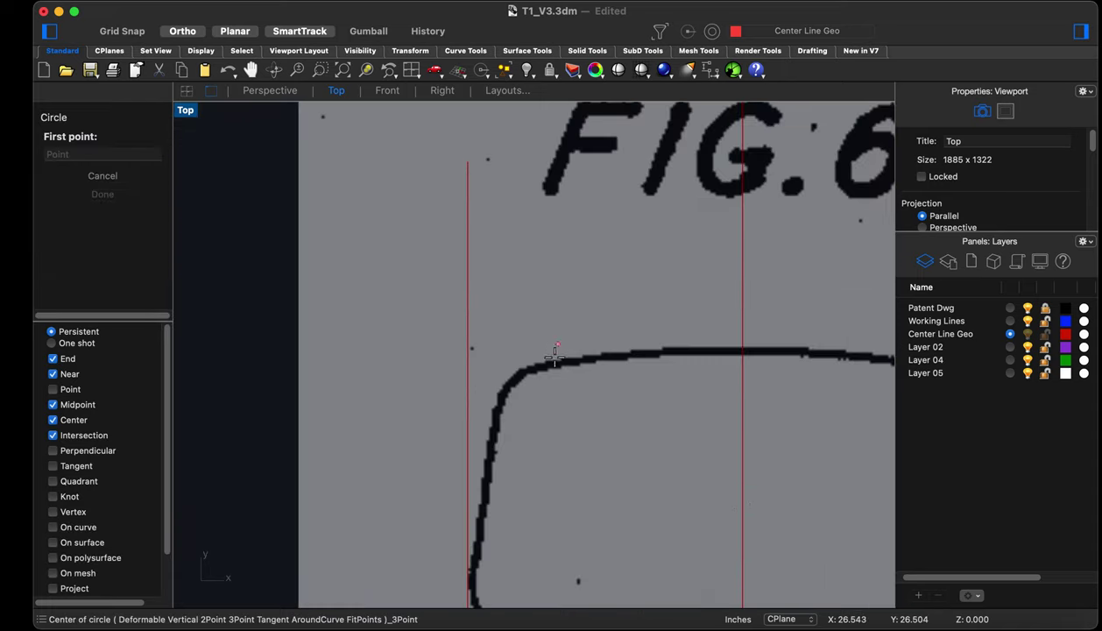
pyautogui.scroll(2, 545, 362)
pyautogui.click(589, 355)
pyautogui.scroll(-5, 403, 353)
pyautogui.scroll(5, 637, 355)
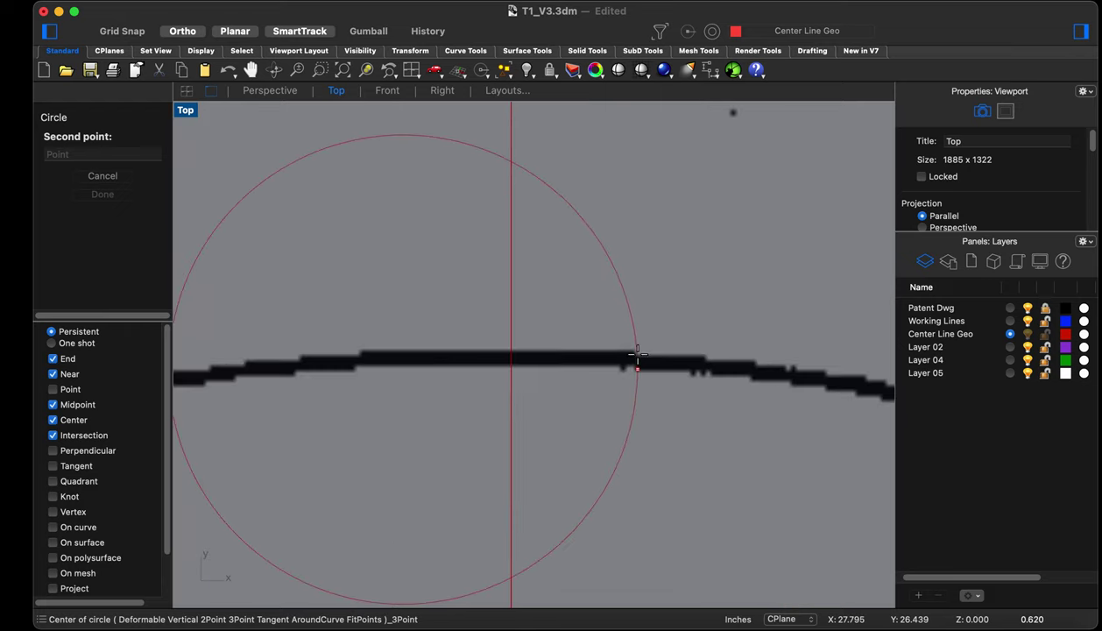
pyautogui.scroll(3, 627, 333)
pyautogui.scroll(-3, 605, 319)
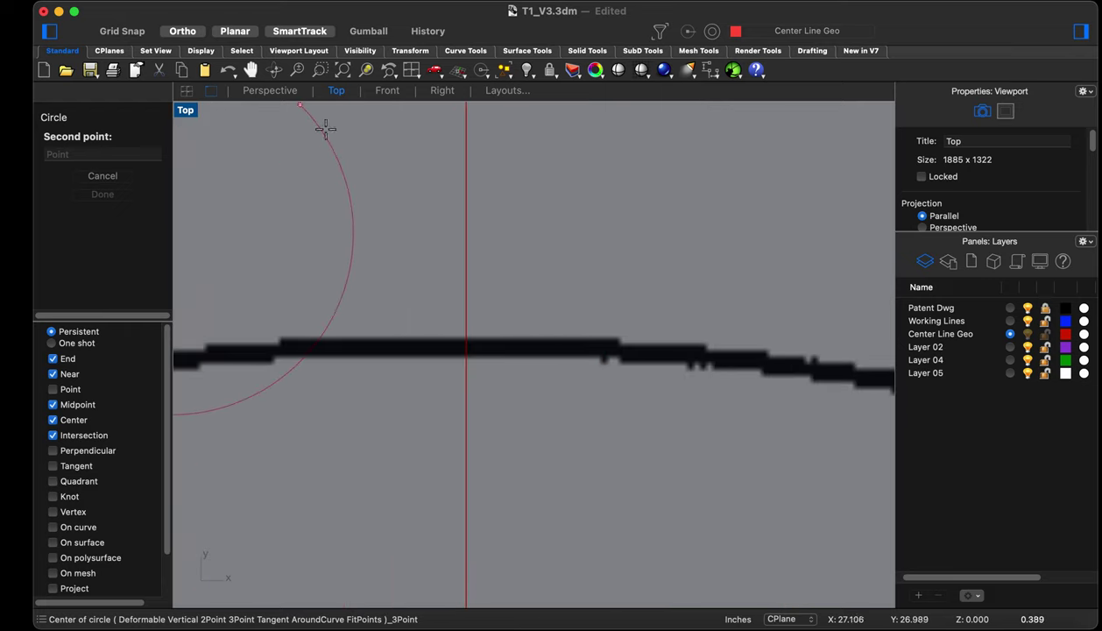
pyautogui.press('F8')
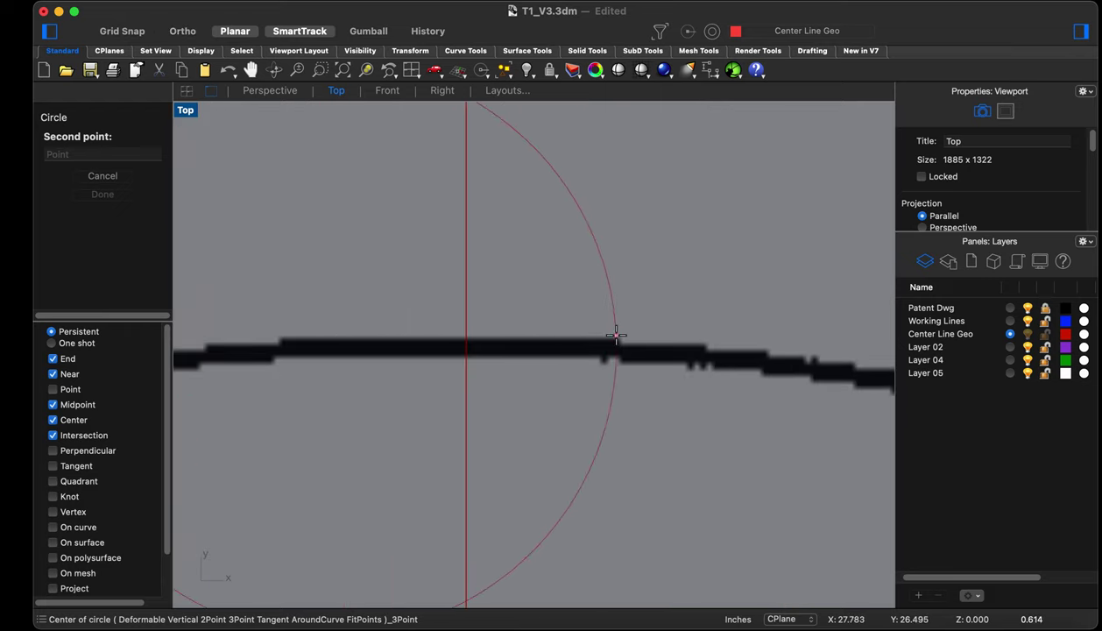
pyautogui.click(617, 335)
pyautogui.scroll(-5, 572, 328)
pyautogui.scroll(5, 723, 354)
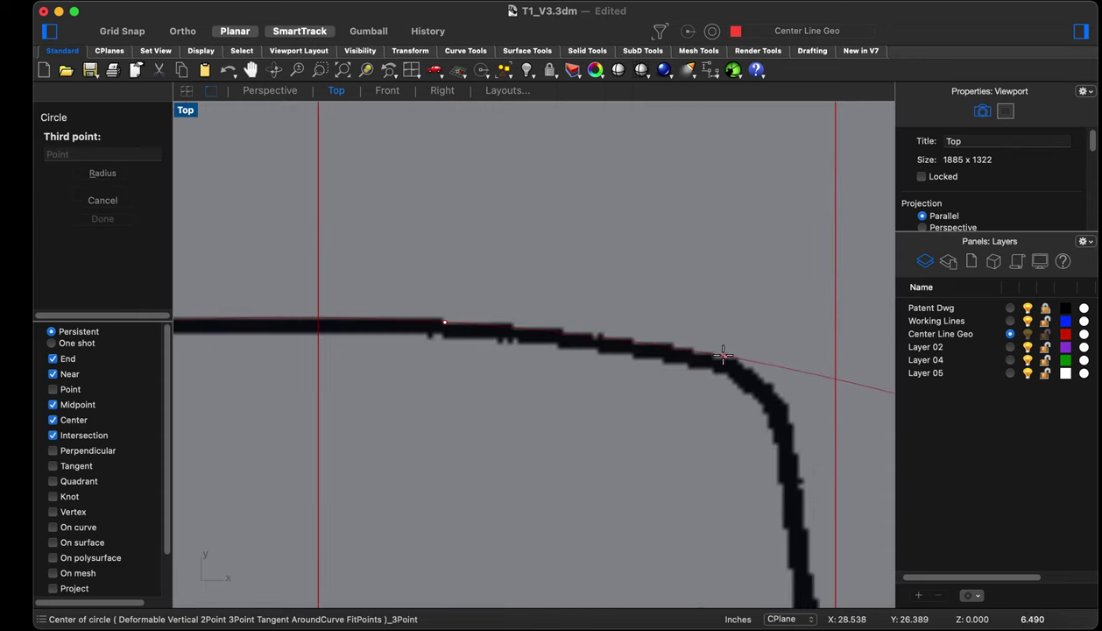
pyautogui.scroll(2, 723, 354)
pyautogui.click(711, 354)
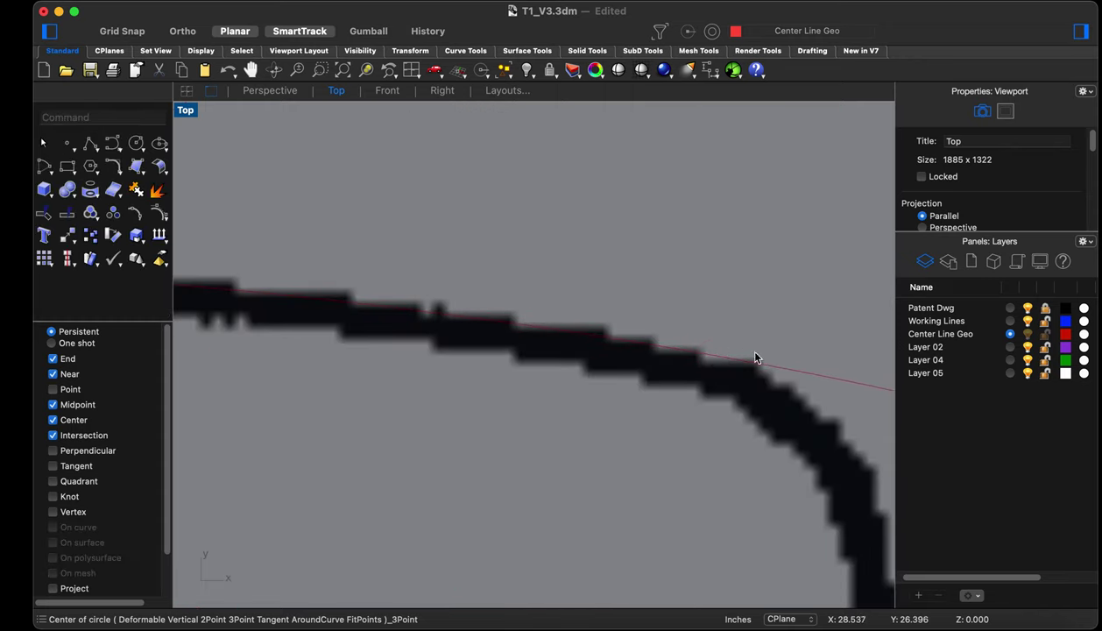
pyautogui.scroll(-3, 740, 348)
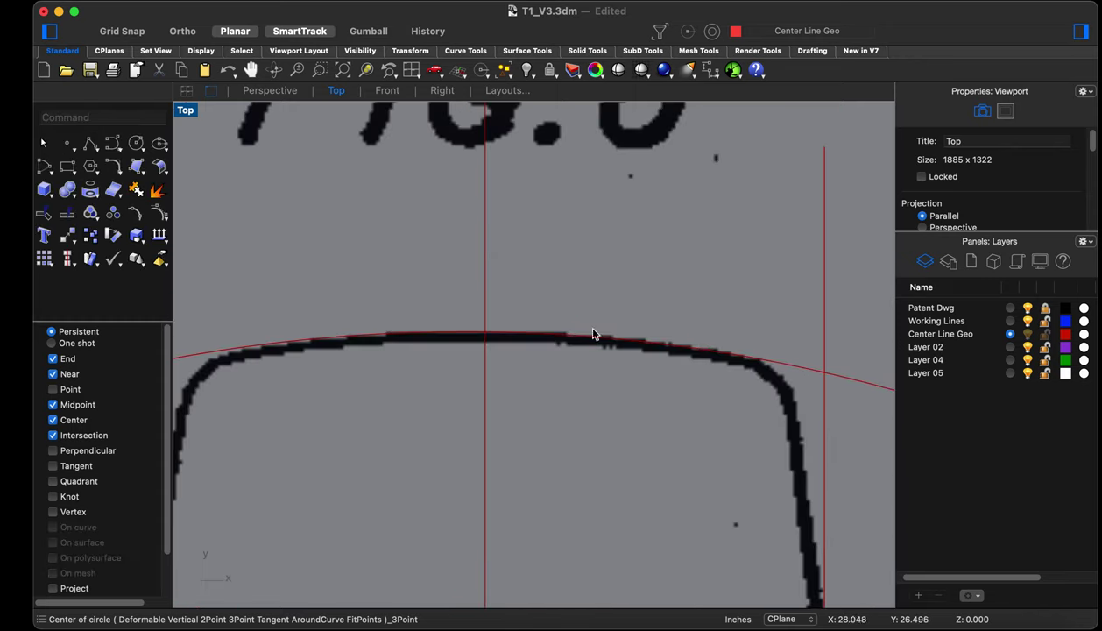
# Move the circle fitted to the top edge of Fig. 6 so that its centre lies on the vertical centre line
pyautogui.click(432, 337)
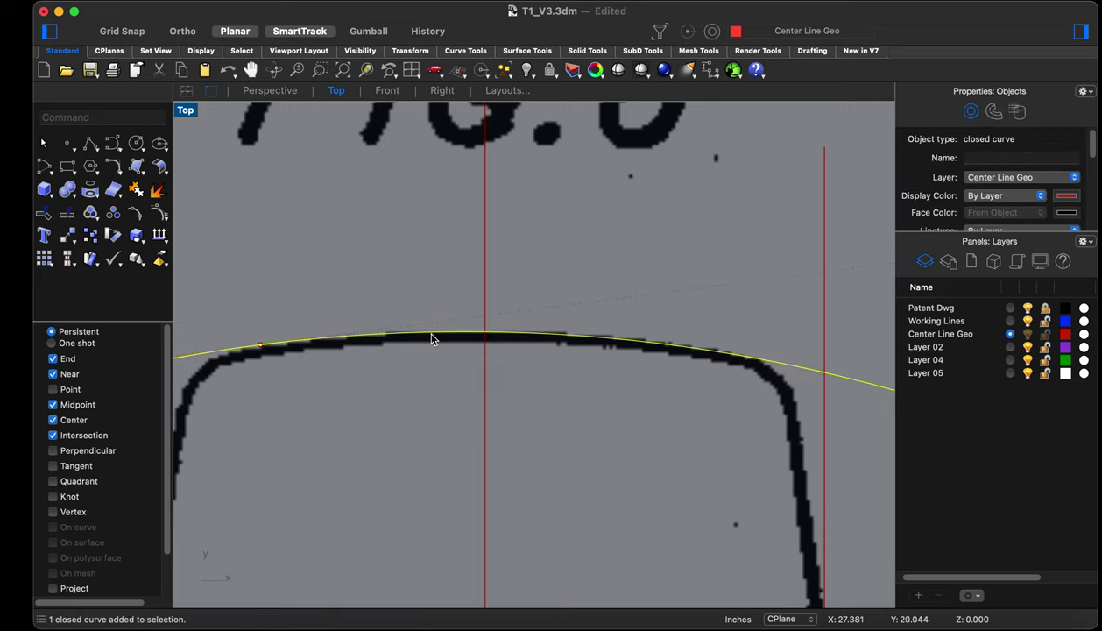
pyautogui.write('m')
pyautogui.press('Return')
pyautogui.click(432, 334)
pyautogui.scroll(-5, 432, 331)
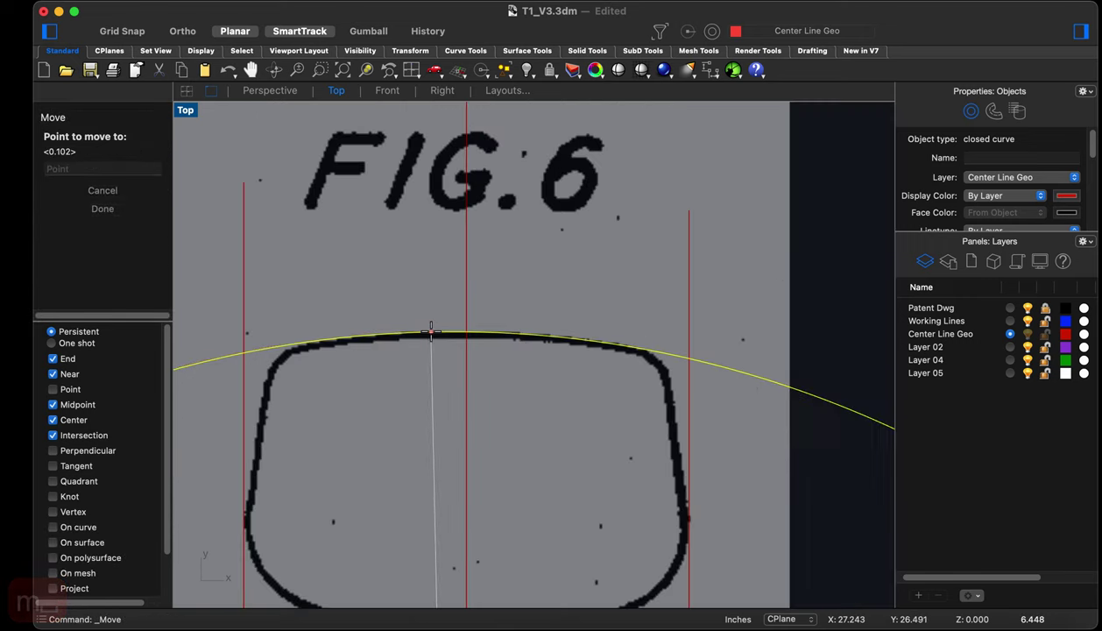
pyautogui.scroll(-8, 432, 327)
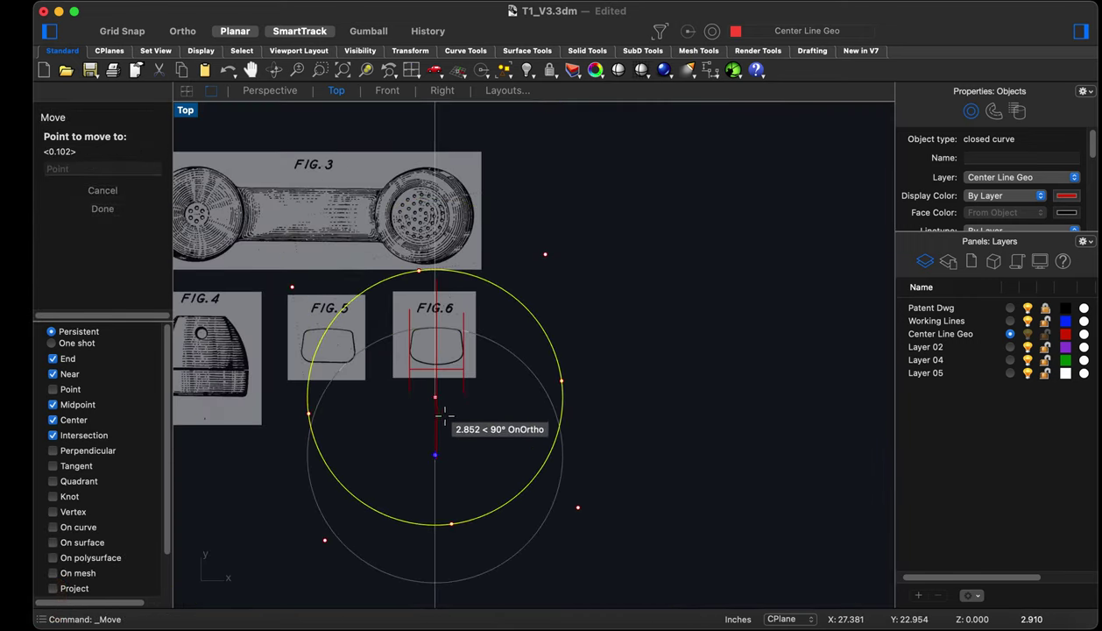
pyautogui.scroll(4, 436, 400)
pyautogui.scroll(2, 437, 401)
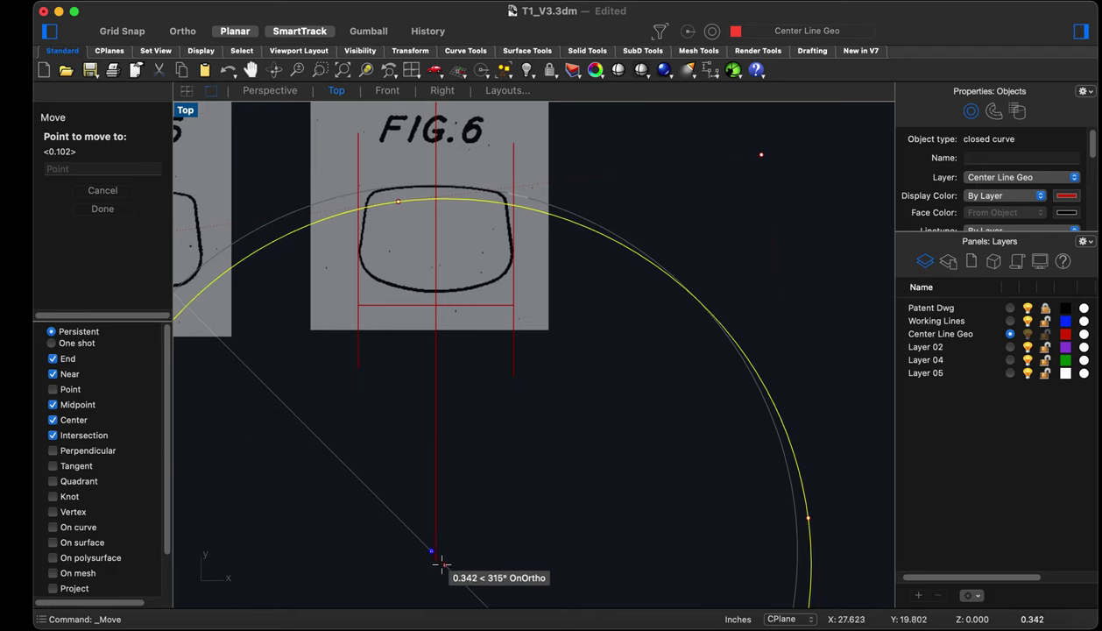
pyautogui.click(432, 558)
pyautogui.scroll(-3, 470, 518)
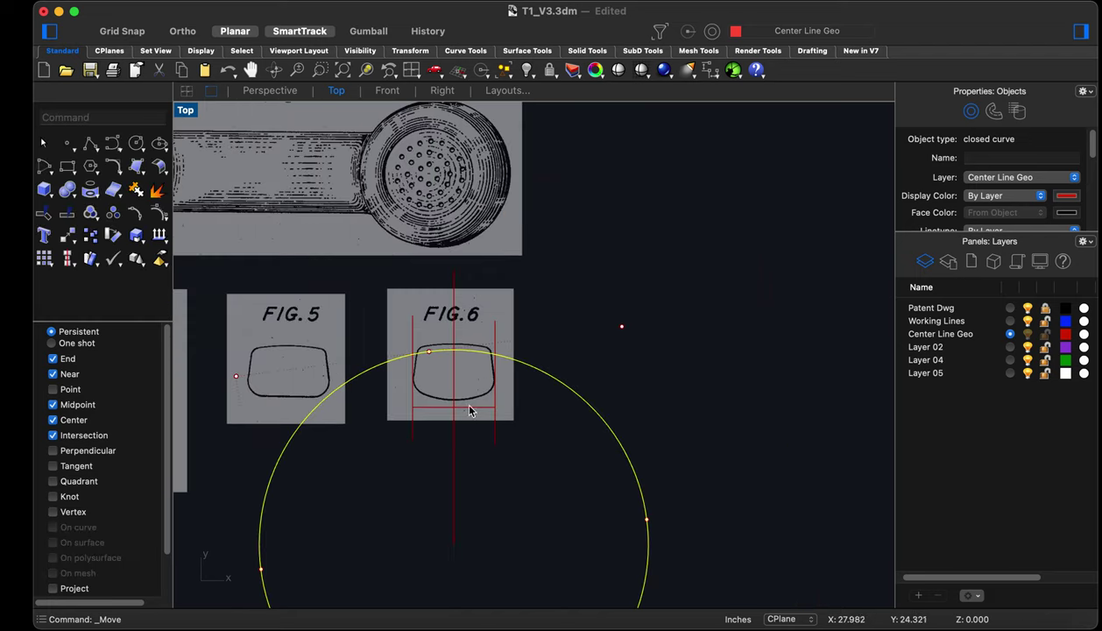
# Move the centred circle up about 0.2 inches so that its arc meets the top edge of the Fig. 6 outline
pyautogui.write('m')
pyautogui.press('space')
pyautogui.scroll(5, 450, 332)
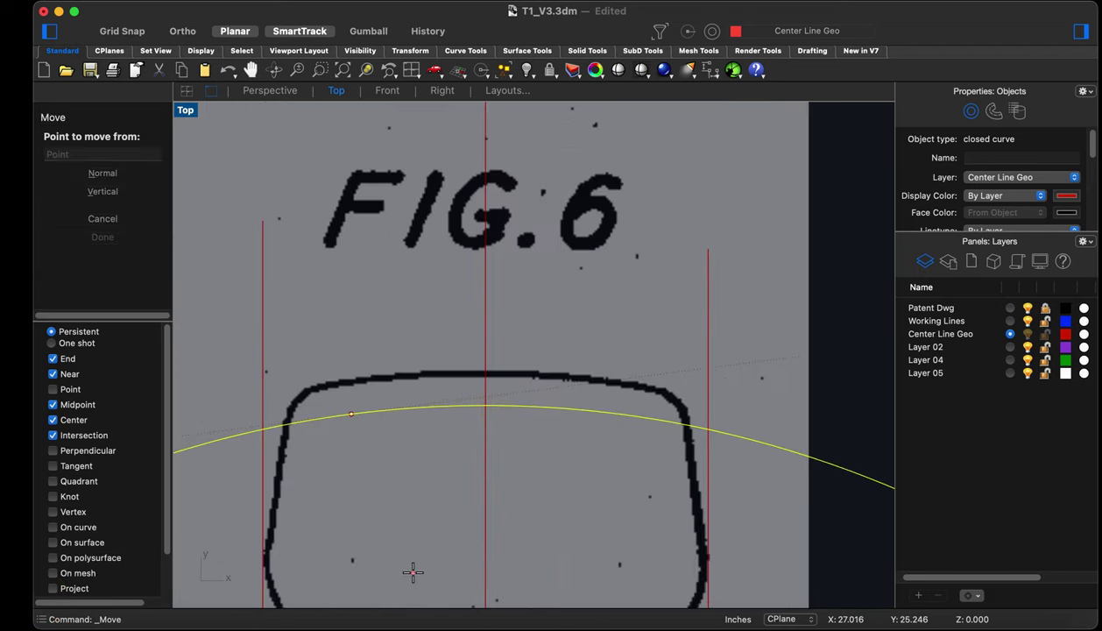
pyautogui.click(413, 573)
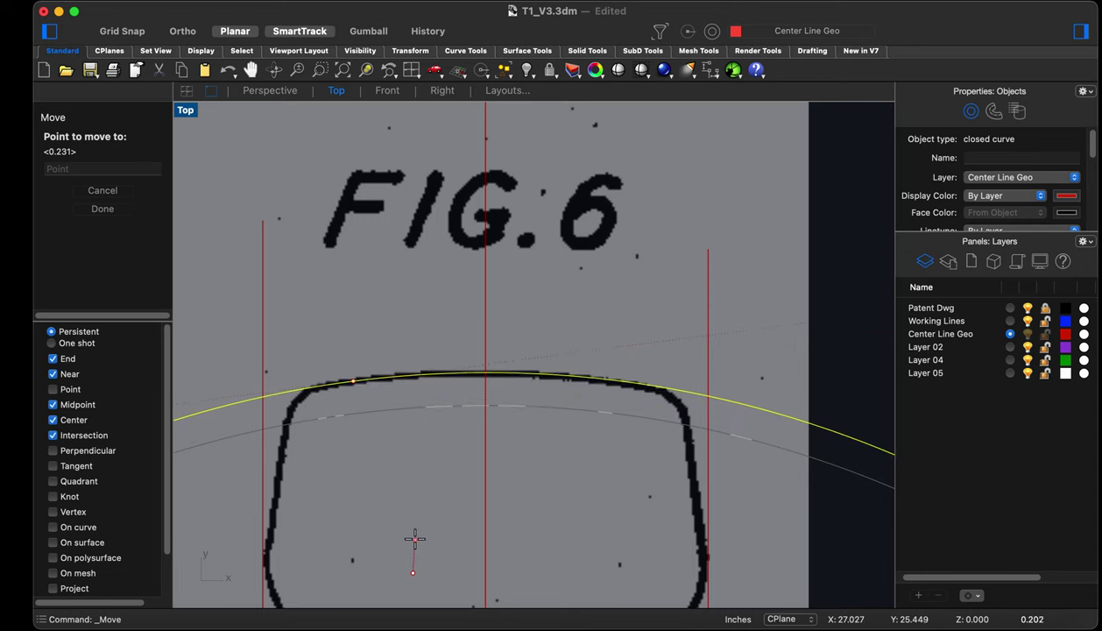
pyautogui.click(414, 537)
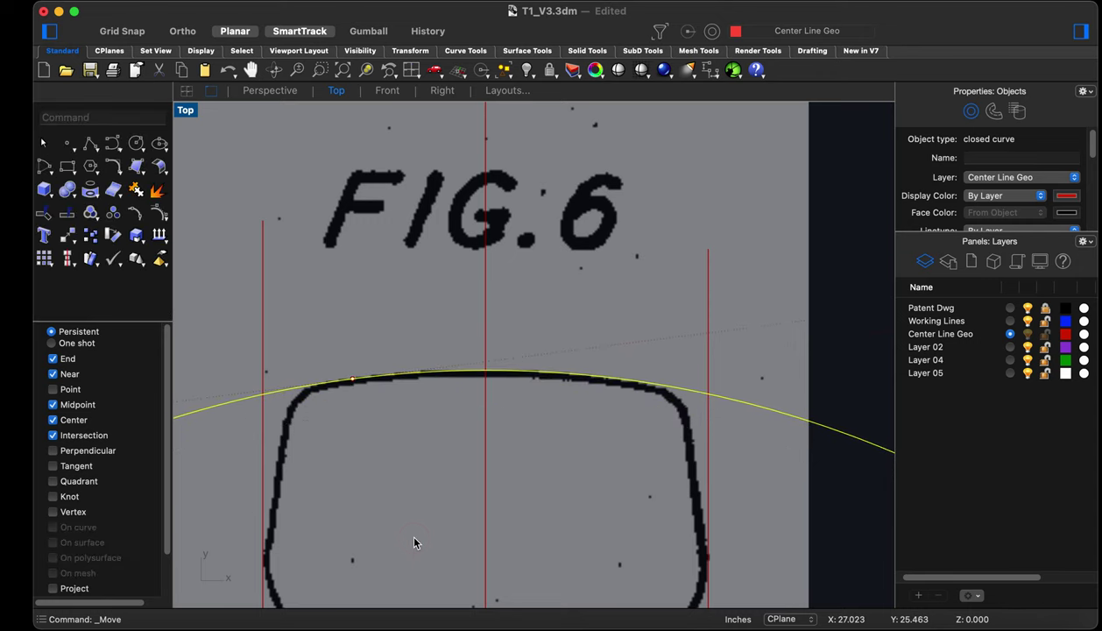
pyautogui.scroll(-10, 586, 409)
pyautogui.scroll(5, 524, 467)
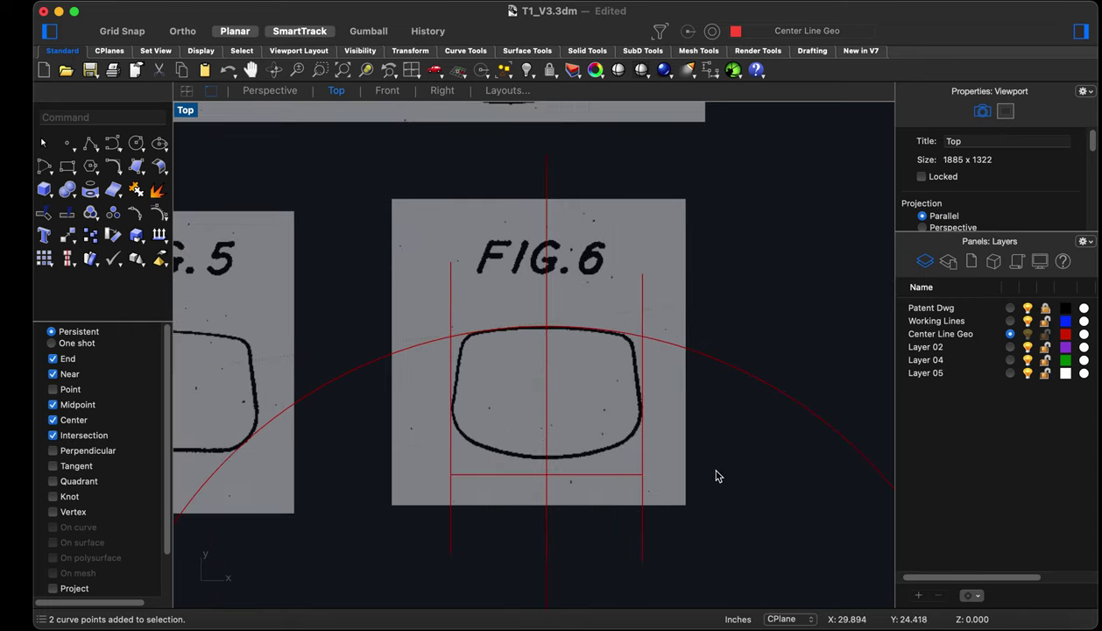
# Rotate the left vertical line about 8° clockwise around its contact point with the outline so that it follows the slanted left side
pyautogui.scroll(4, 470, 365)
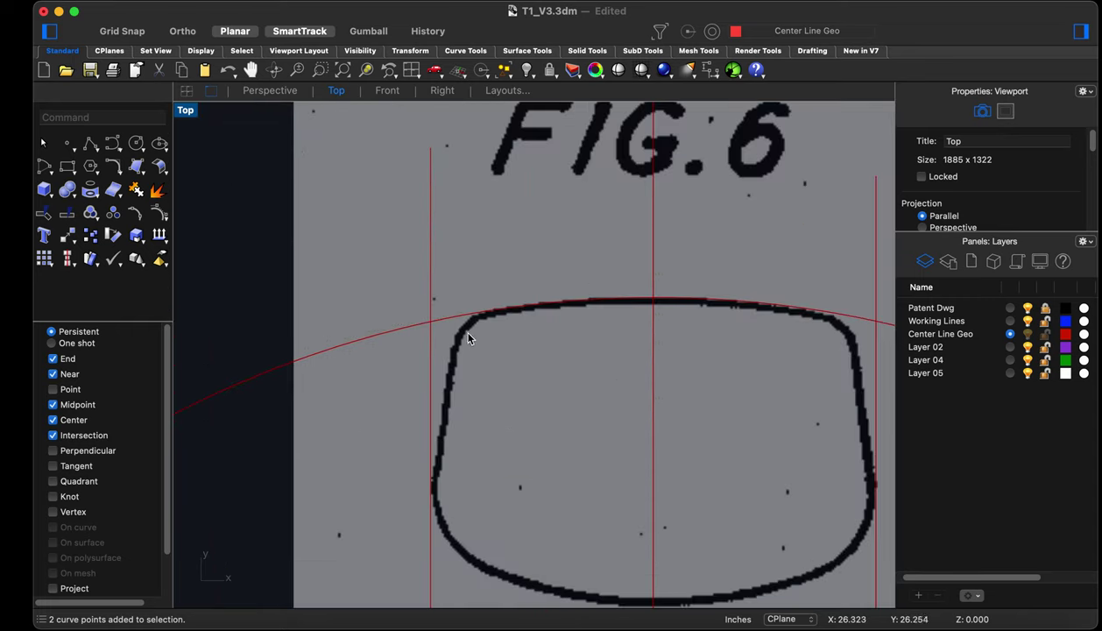
pyautogui.click(430, 427)
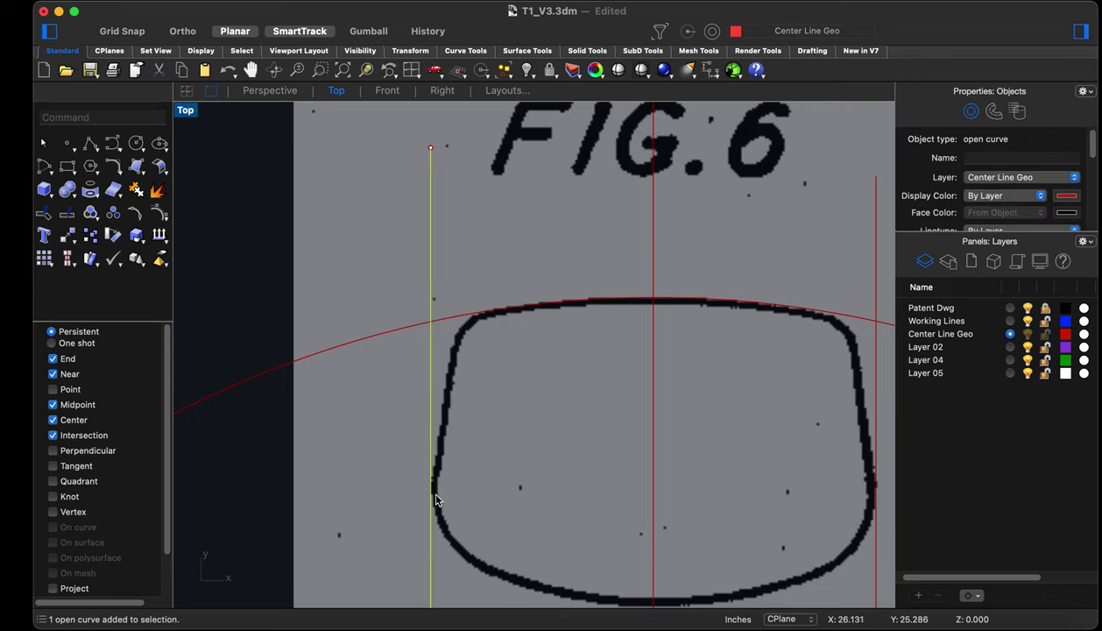
pyautogui.scroll(2, 436, 499)
pyautogui.write('ro')
pyautogui.press('Return')
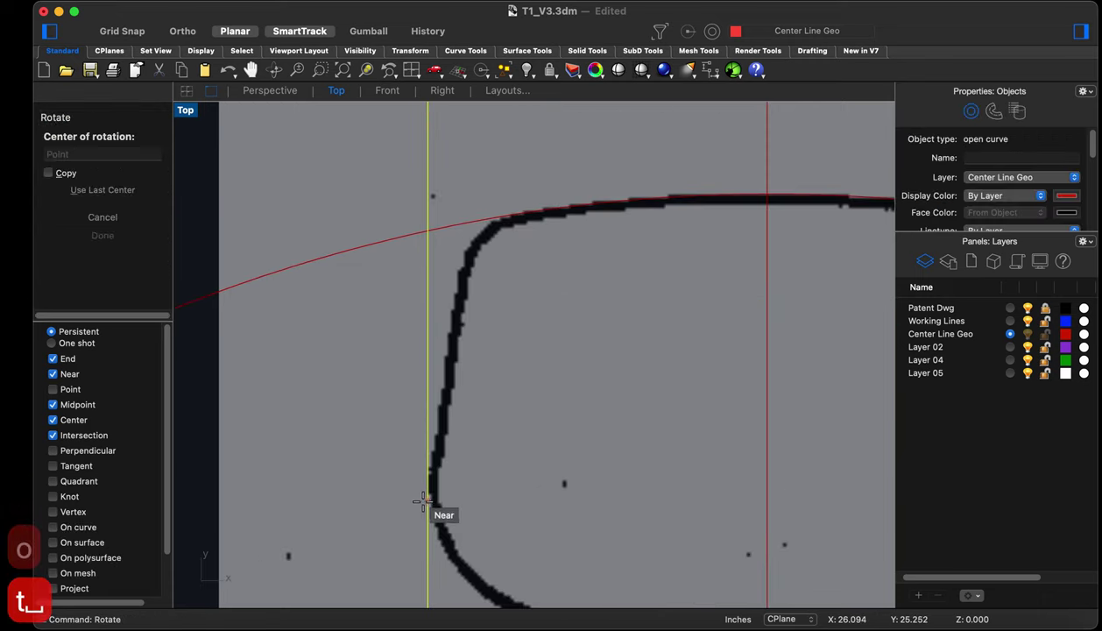
pyautogui.scroll(3, 422, 501)
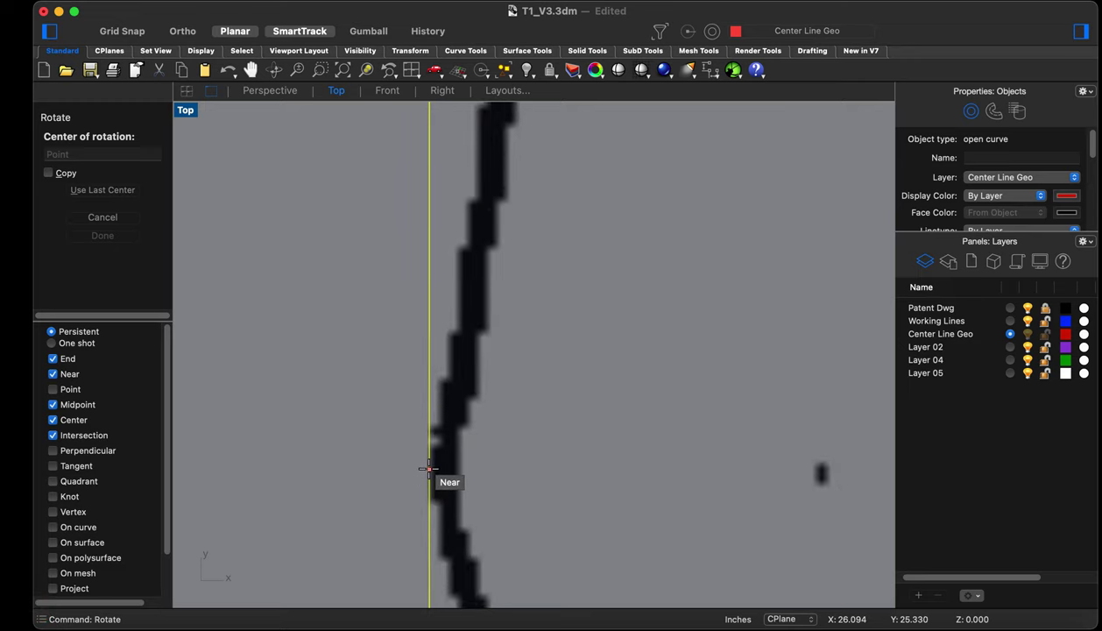
pyautogui.click(428, 469)
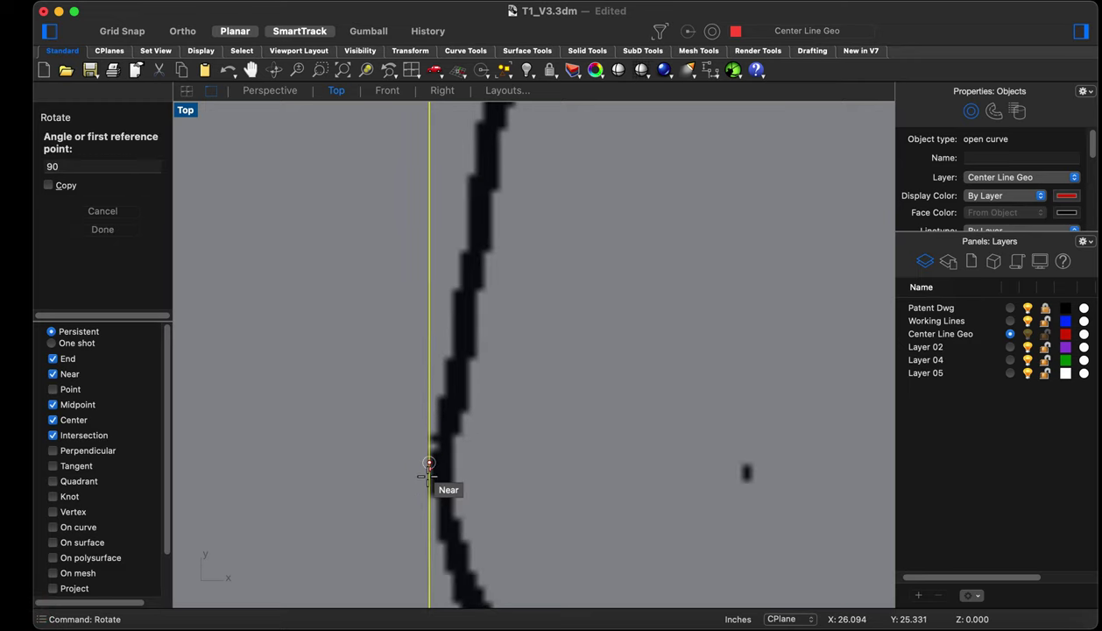
pyautogui.scroll(-3, 428, 469)
pyautogui.click(428, 291)
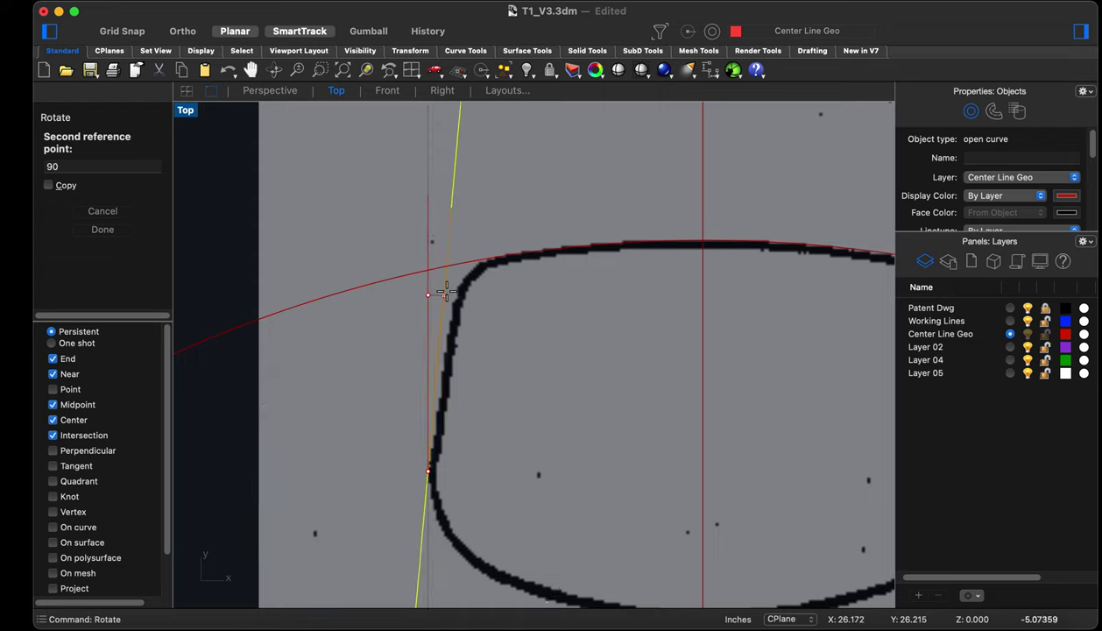
pyautogui.scroll(3, 438, 283)
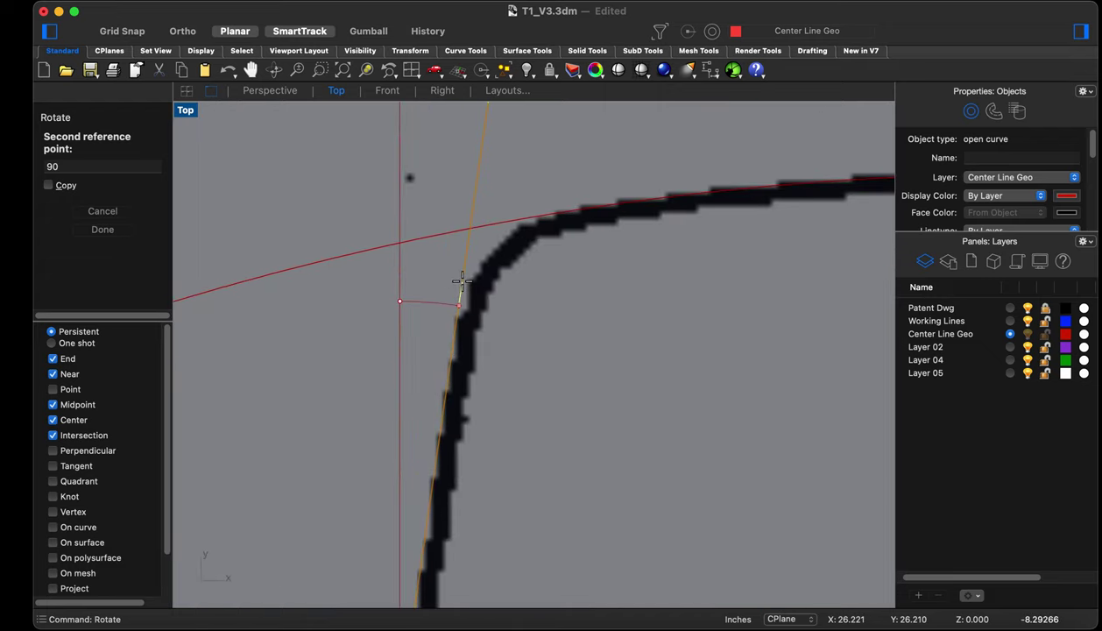
pyautogui.click(460, 282)
pyautogui.scroll(-5, 458, 288)
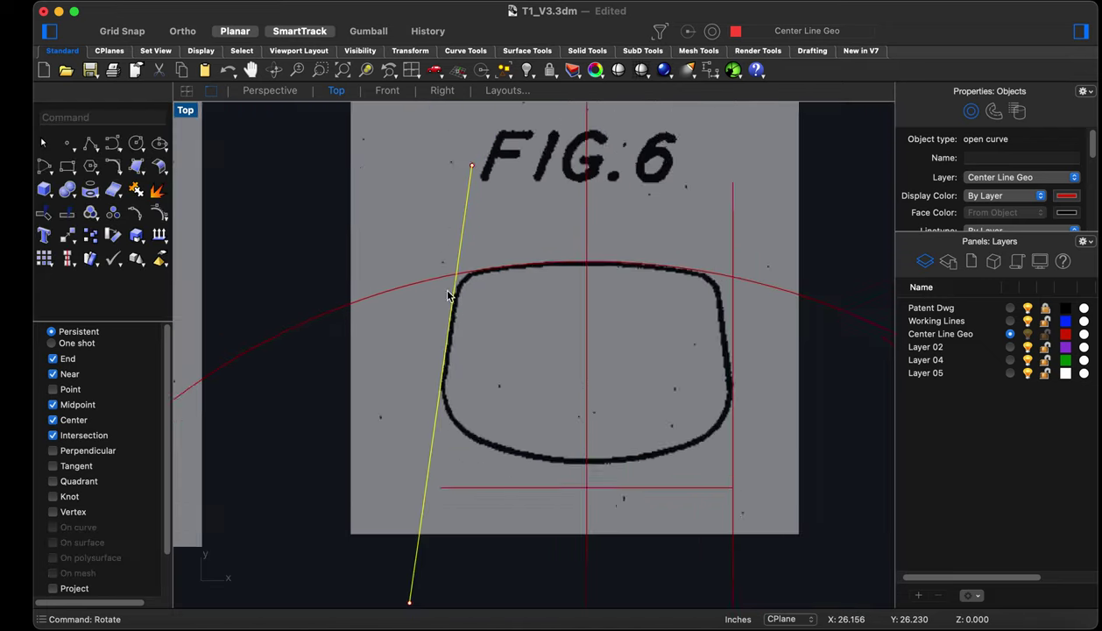
pyautogui.scroll(2, 534, 346)
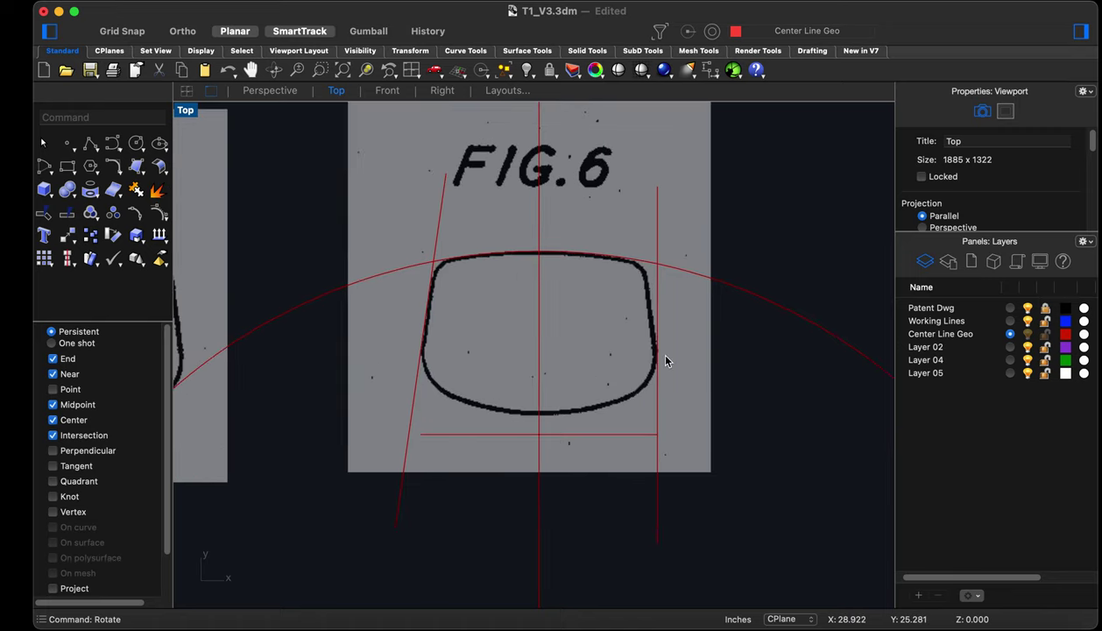
# Delete the horizontal line below the Fig. 6 outline and the vertical line on its right side
pyautogui.click(576, 434)
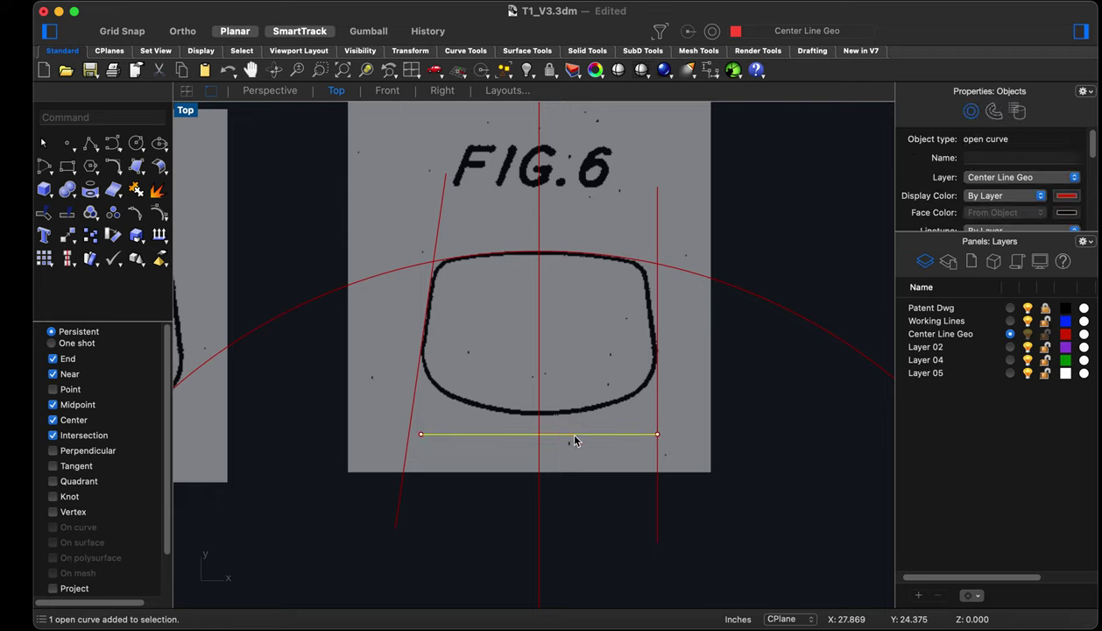
pyautogui.press('BackSpace')
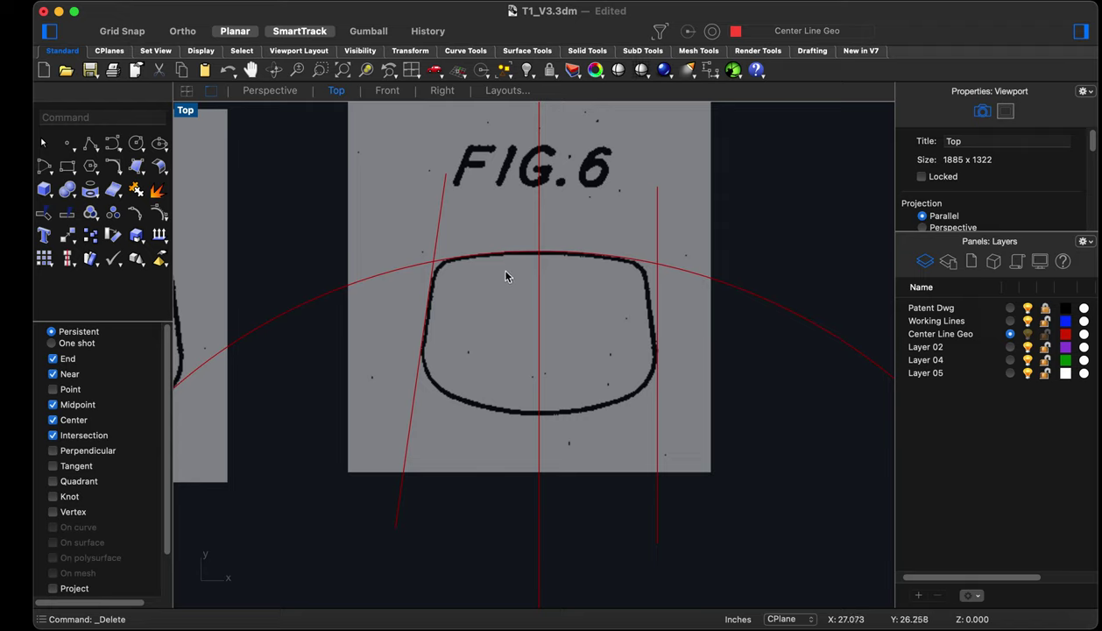
pyautogui.click(662, 449)
pyautogui.press('BackSpace')
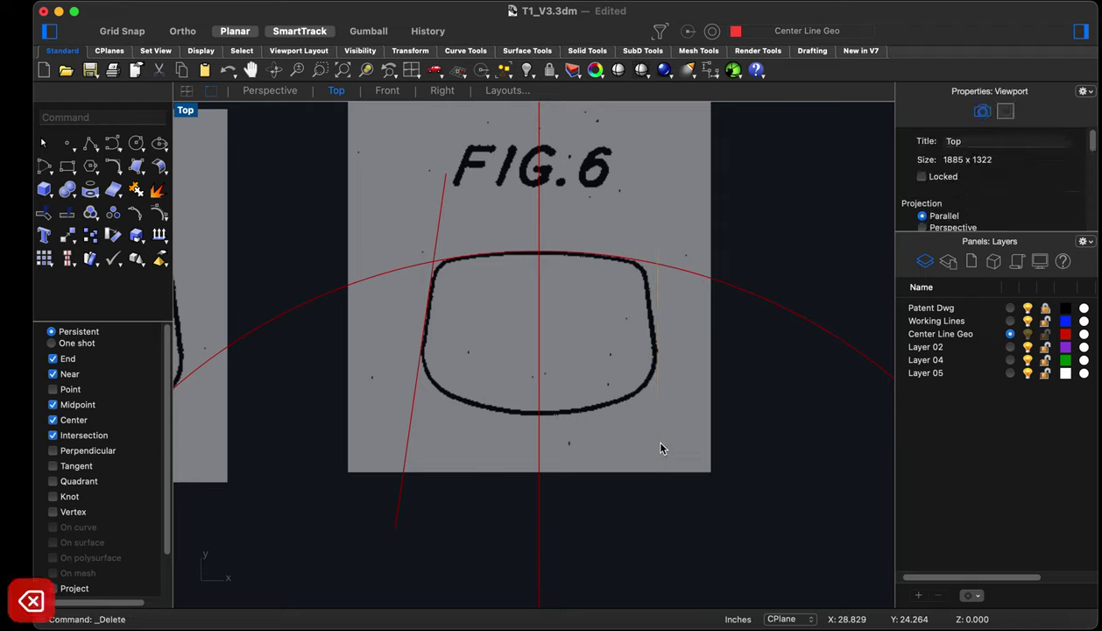
# Mirror the slanted left line across the vertical centre line with Ortho turned on, keeping the original
pyautogui.write('mirr')
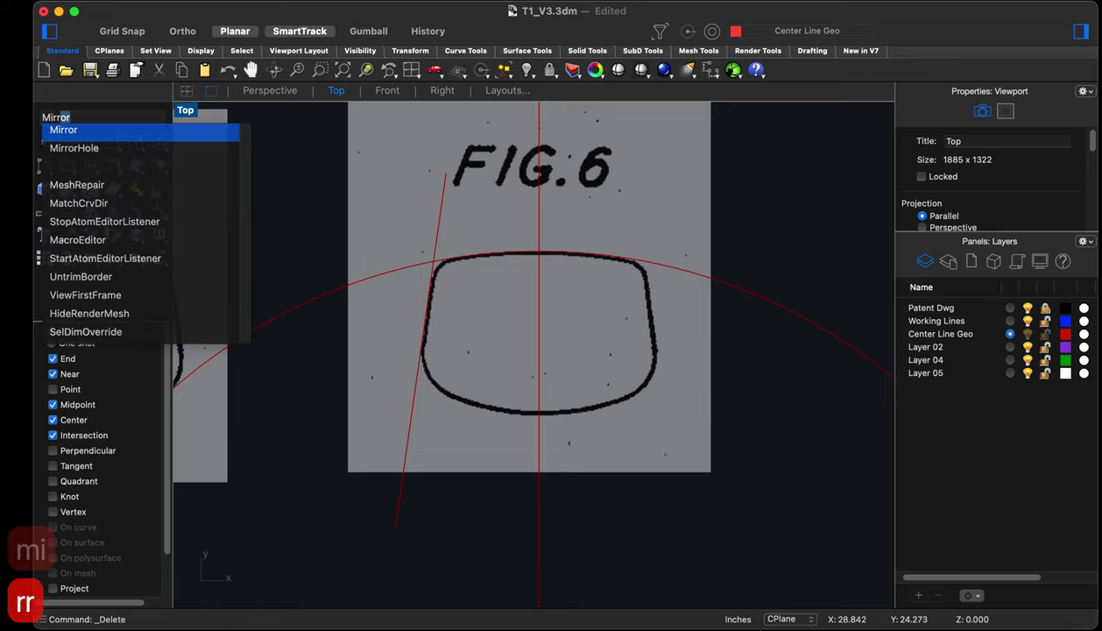
pyautogui.press('Return')
pyautogui.click(400, 504)
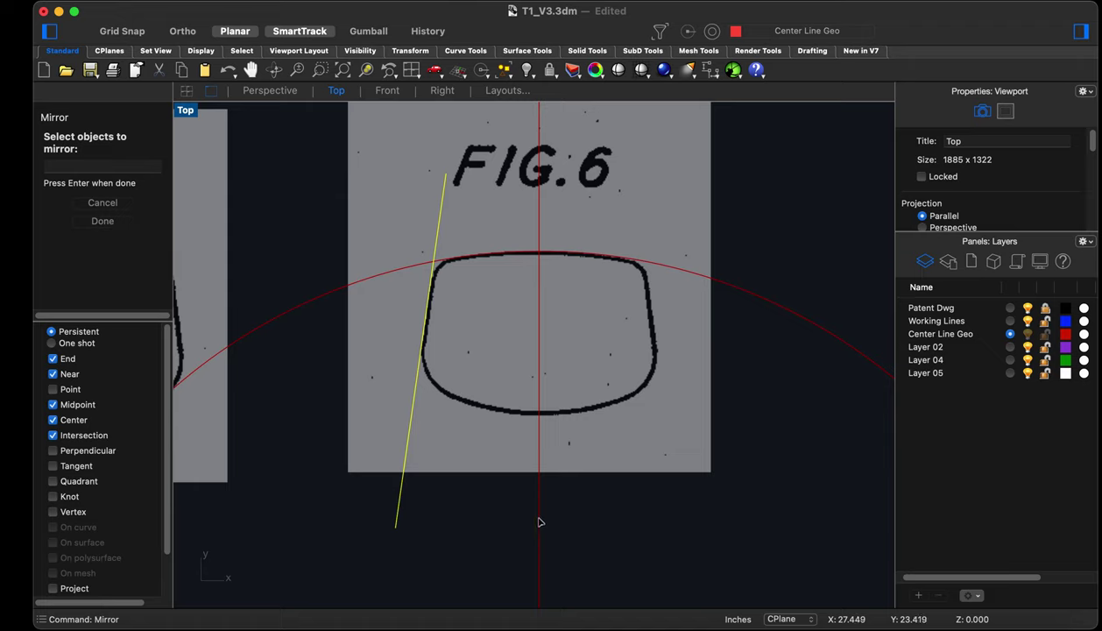
pyautogui.press('Return')
pyautogui.click(539, 349)
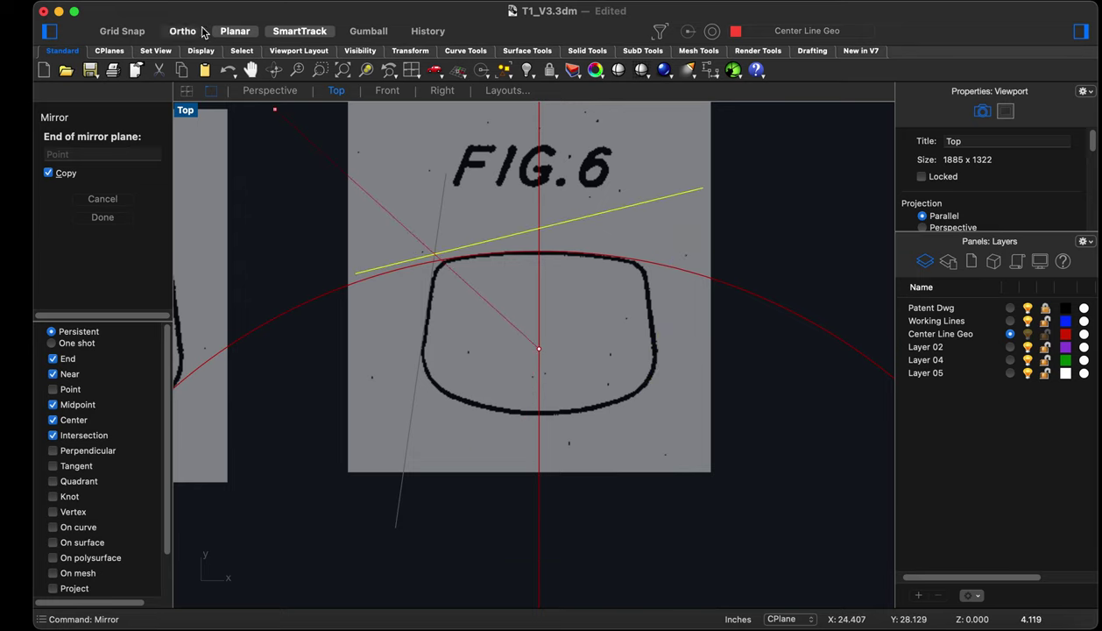
pyautogui.click(538, 529)
pyautogui.scroll(5, 647, 295)
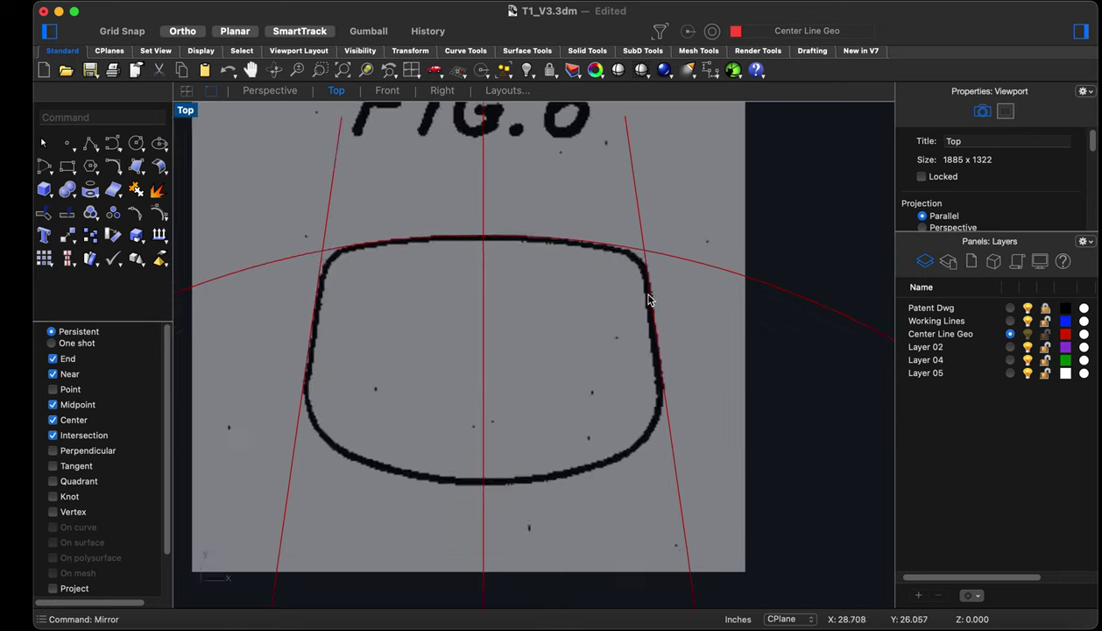
pyautogui.scroll(-3, 623, 246)
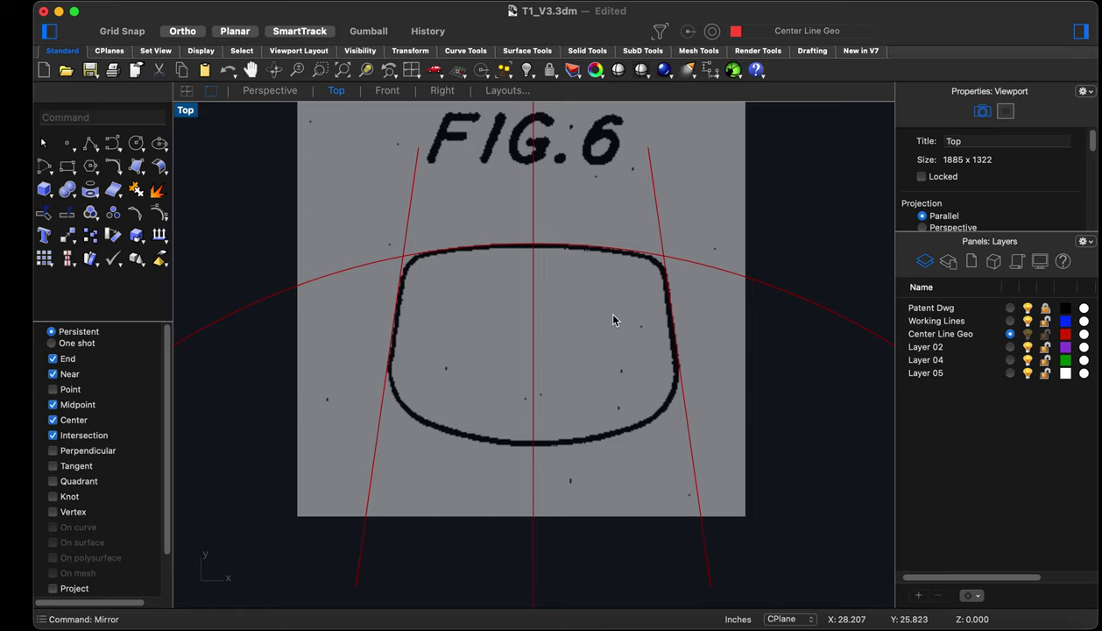
pyautogui.scroll(-2, 553, 329)
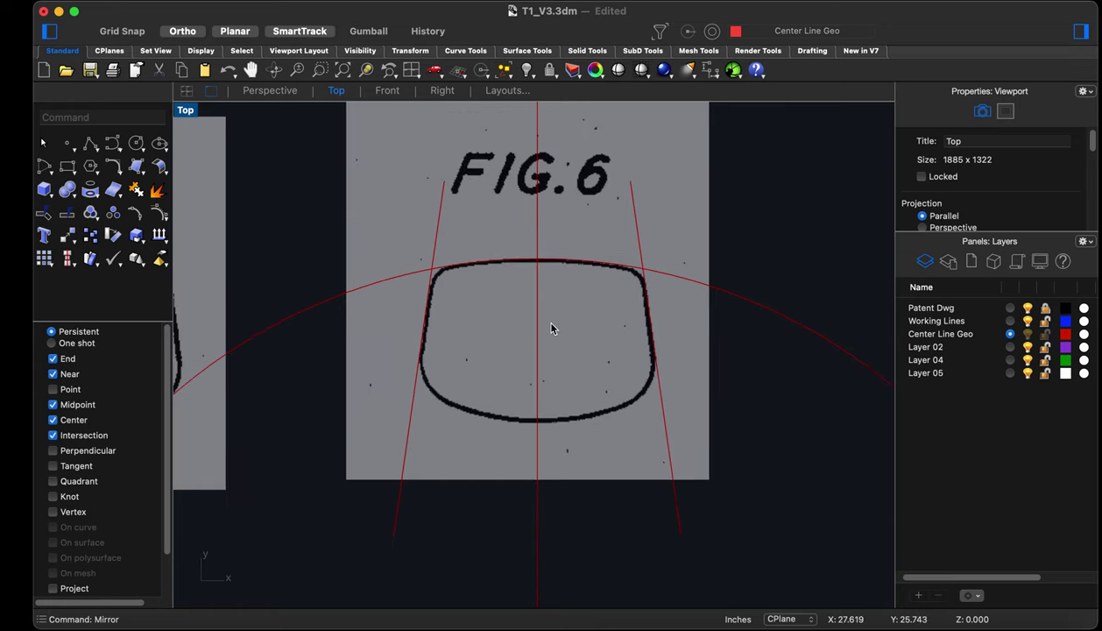
pyautogui.scroll(-2, 559, 348)
pyautogui.scroll(4, 560, 351)
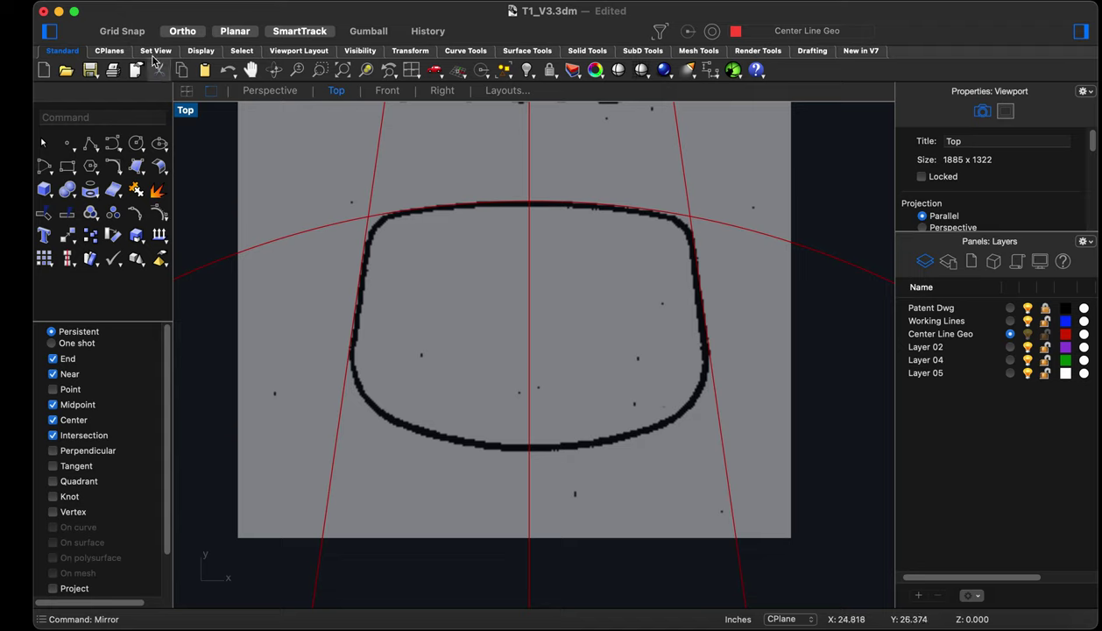
# Draw a three-point circle through the curved bottom edge of the Fig. 6 outline, with Ortho turned off for the second and third points
pyautogui.moveTo(139, 147); pyautogui.dragTo(186, 184)
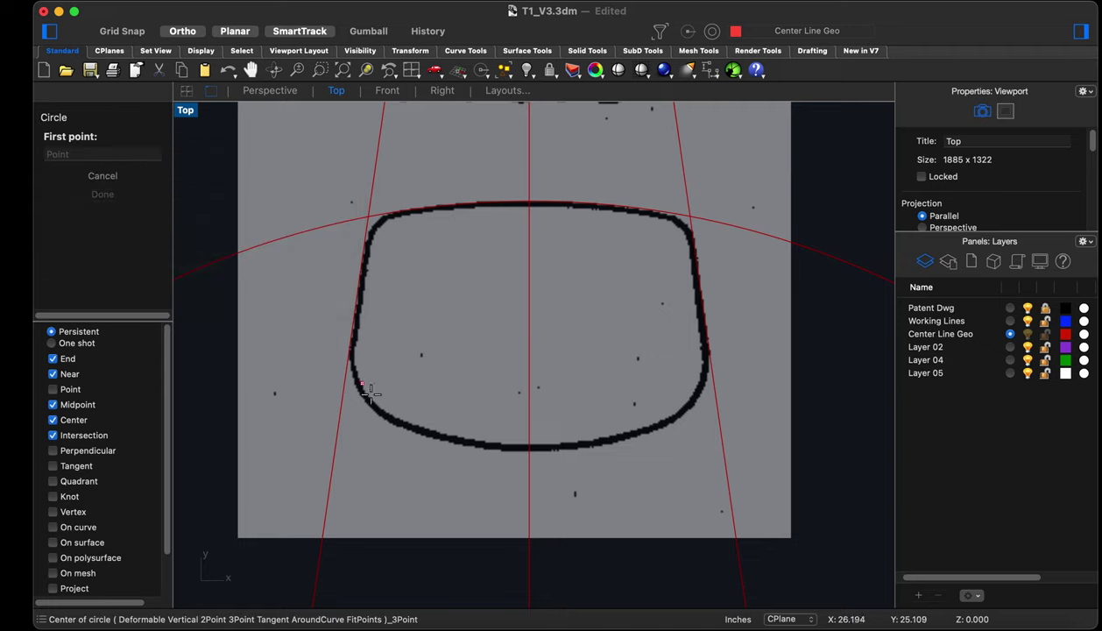
pyautogui.scroll(10, 370, 391)
pyautogui.click(482, 383)
pyautogui.scroll(-8, 279, 451)
pyautogui.scroll(10, 473, 469)
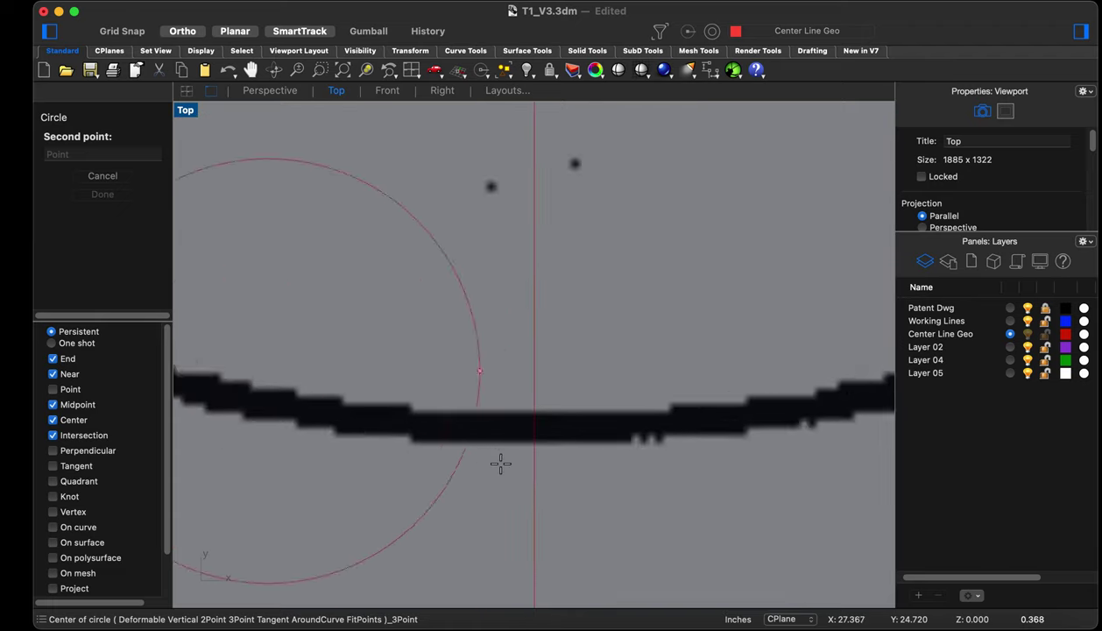
pyautogui.scroll(2, 495, 458)
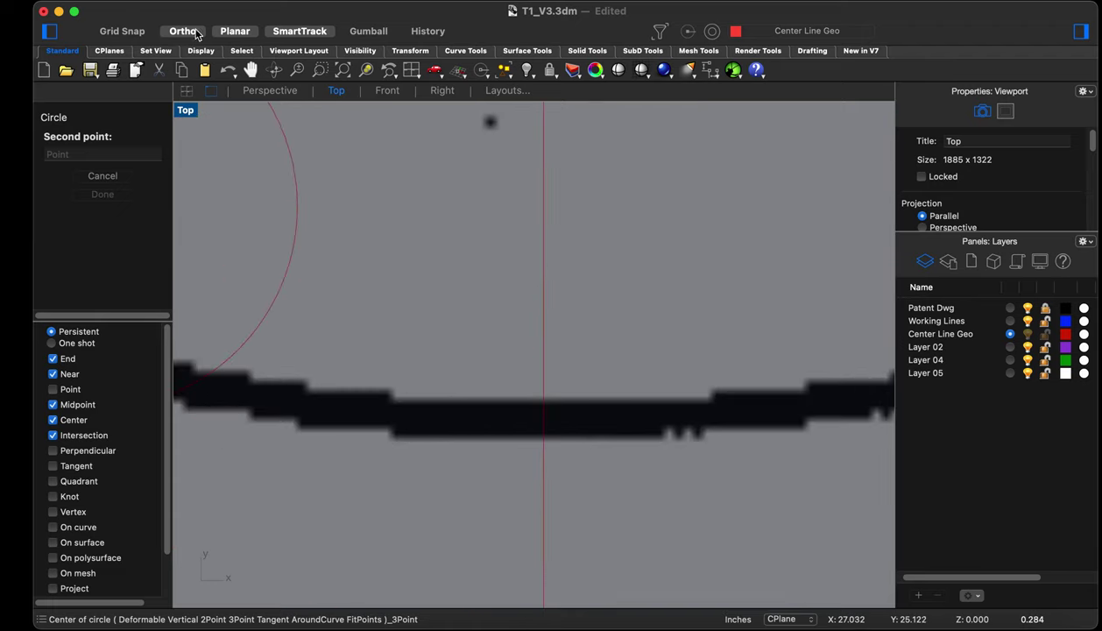
pyautogui.click(184, 33)
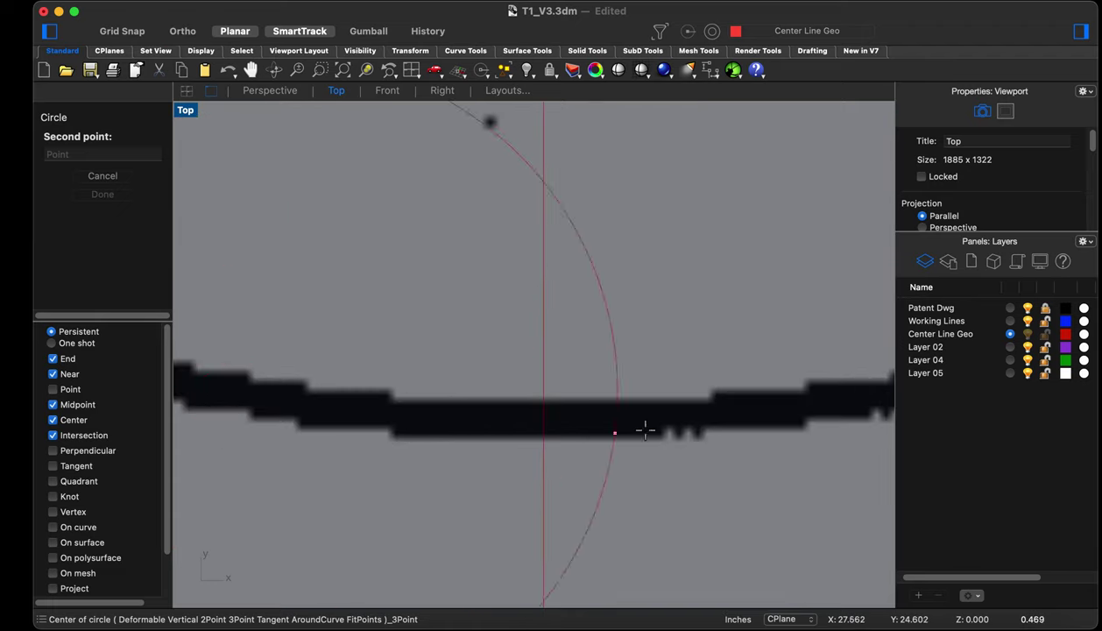
pyautogui.click(813, 424)
pyautogui.scroll(-4, 377, 461)
pyautogui.scroll(-3, 378, 461)
pyautogui.scroll(5, 579, 503)
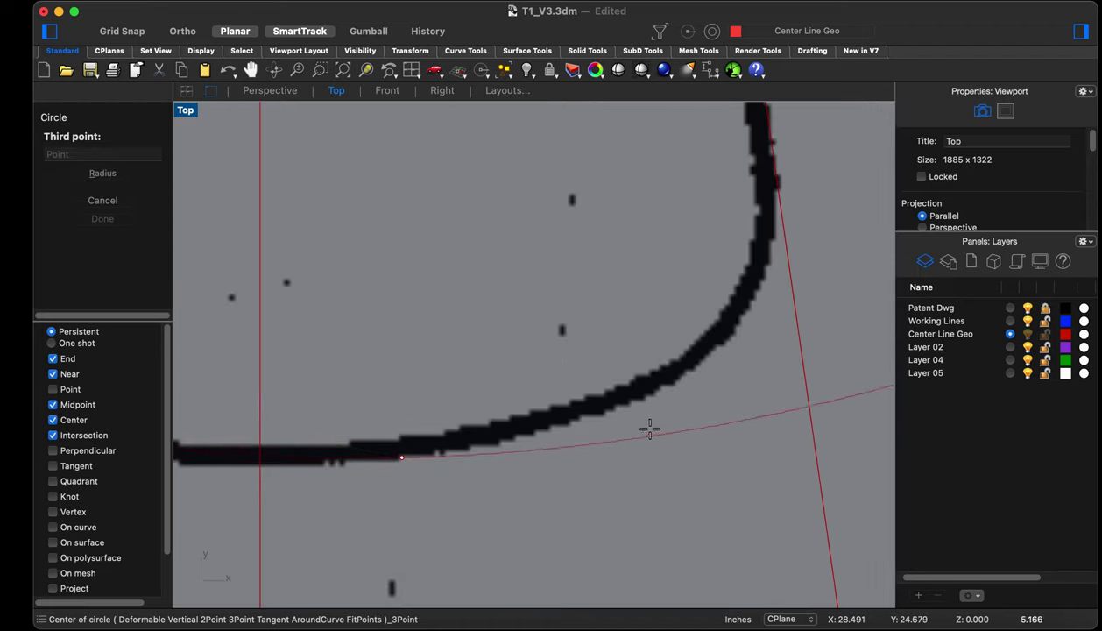
pyautogui.click(651, 392)
pyautogui.scroll(-3, 651, 401)
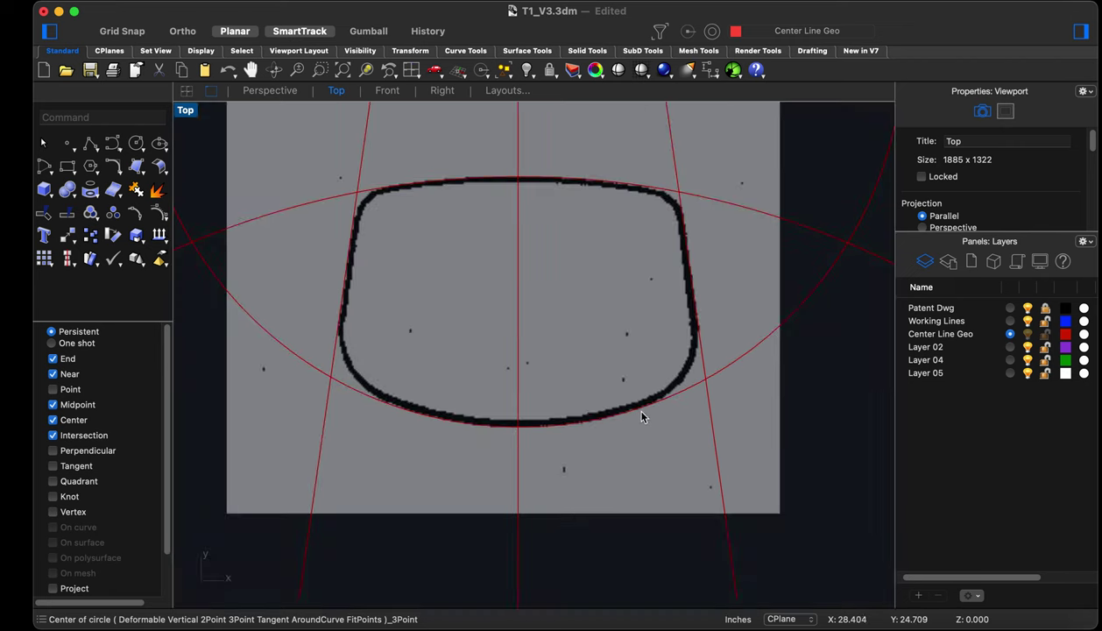
# Move the Fig. 6 bottom-edge circle from its centre point onto the vertical centre line
pyautogui.click(623, 420)
pyautogui.scroll(-3, 624, 419)
pyautogui.write('mi')
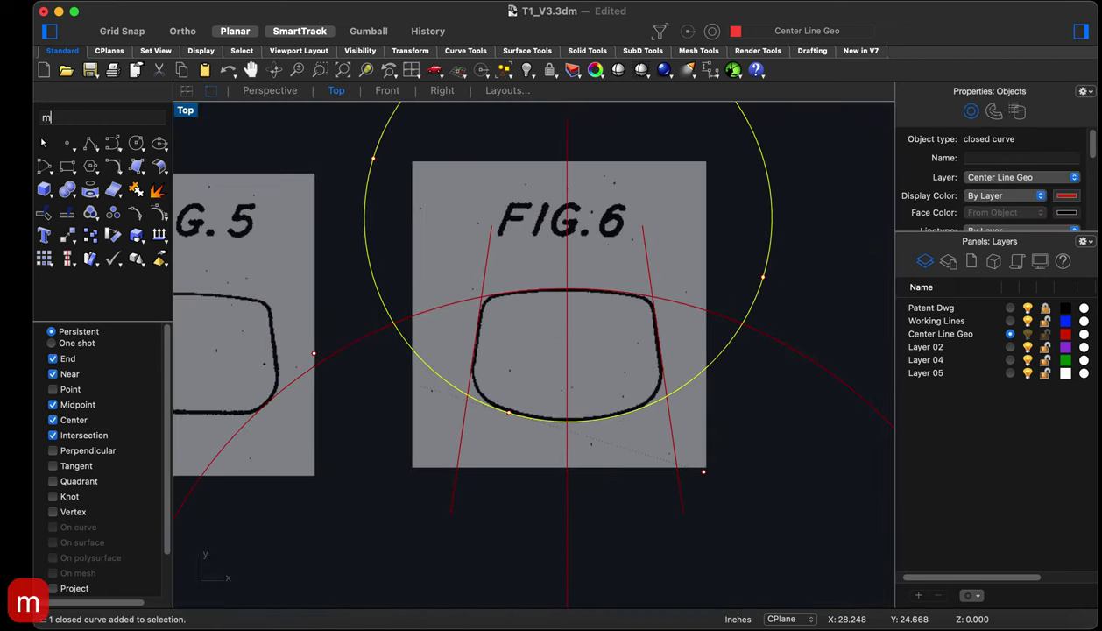
pyautogui.press('BackSpace')
pyautogui.write('ove')
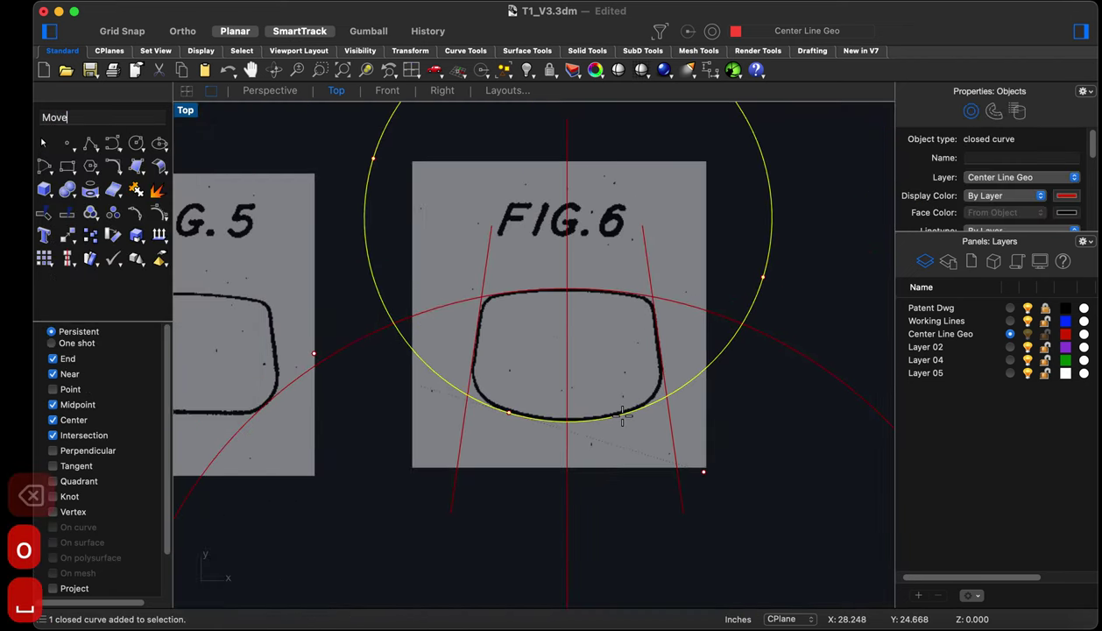
pyautogui.press('Return')
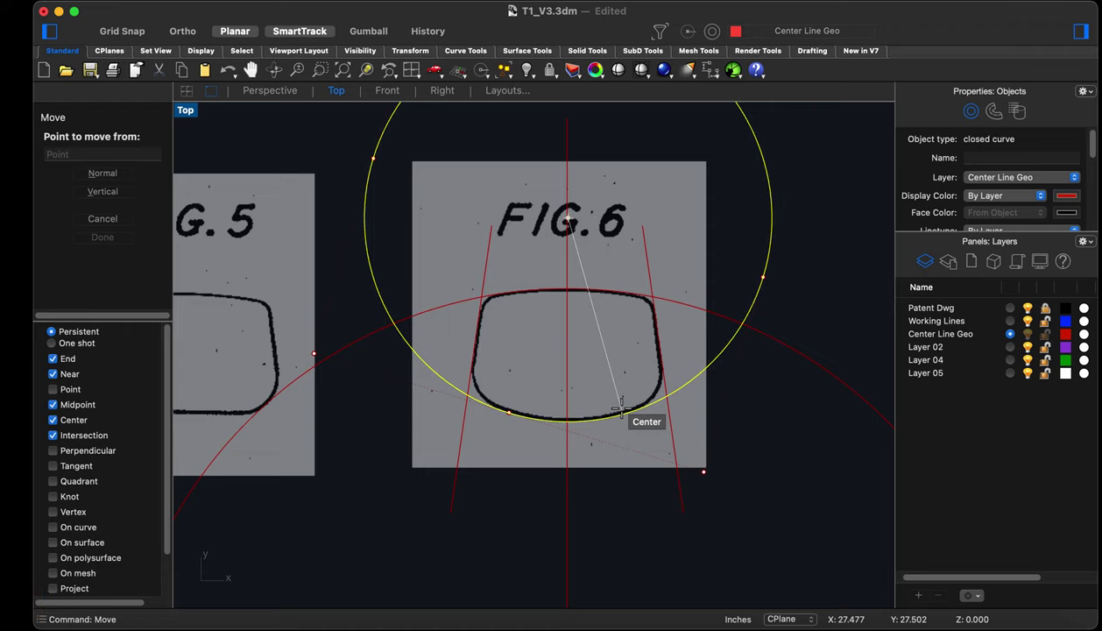
pyautogui.click(623, 410)
pyautogui.scroll(3, 589, 208)
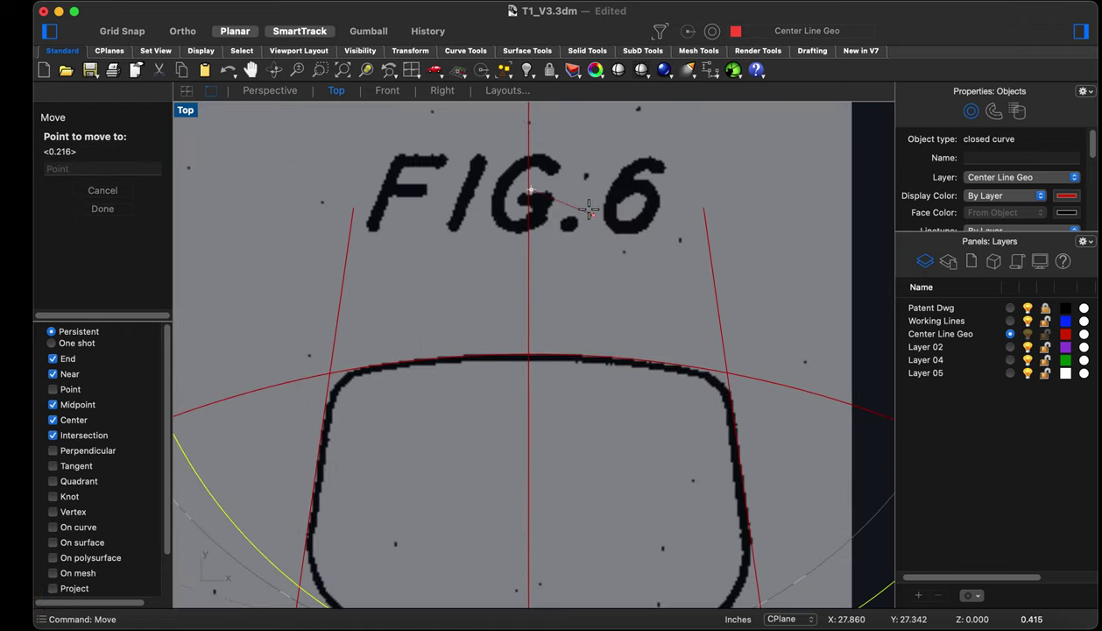
pyautogui.scroll(2, 589, 208)
pyautogui.scroll(-3, 574, 246)
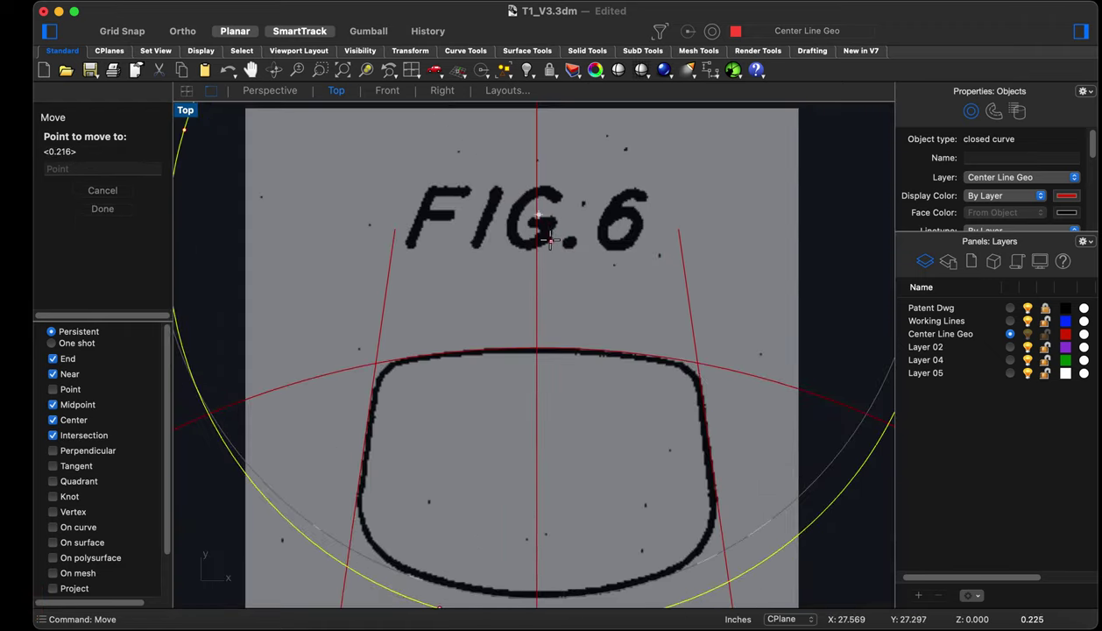
pyautogui.scroll(6, 550, 240)
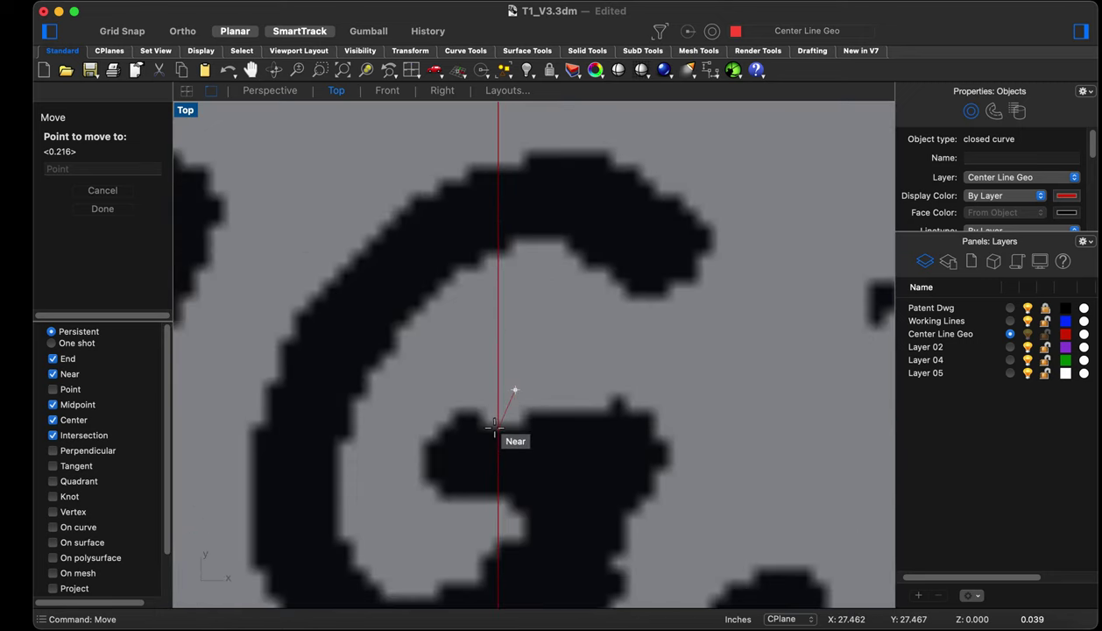
pyautogui.click(493, 427)
pyautogui.scroll(-6, 527, 284)
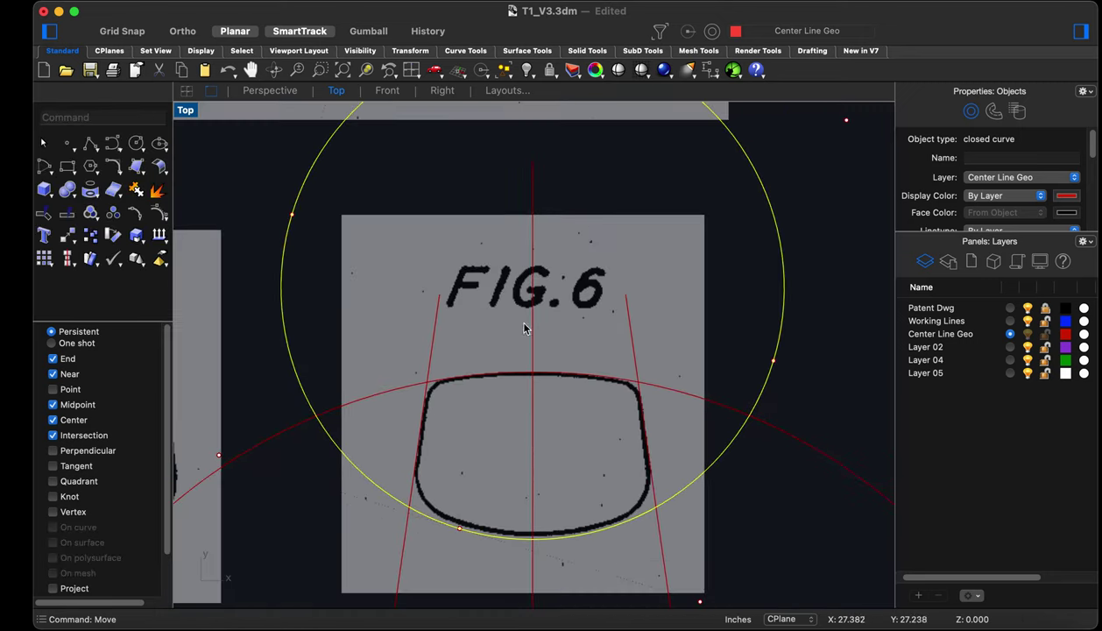
# Move the bottom-edge circle straight up until it touches the underside of the Fig. 6 outline on the centre line
pyautogui.scroll(10, 535, 556)
pyautogui.write('m')
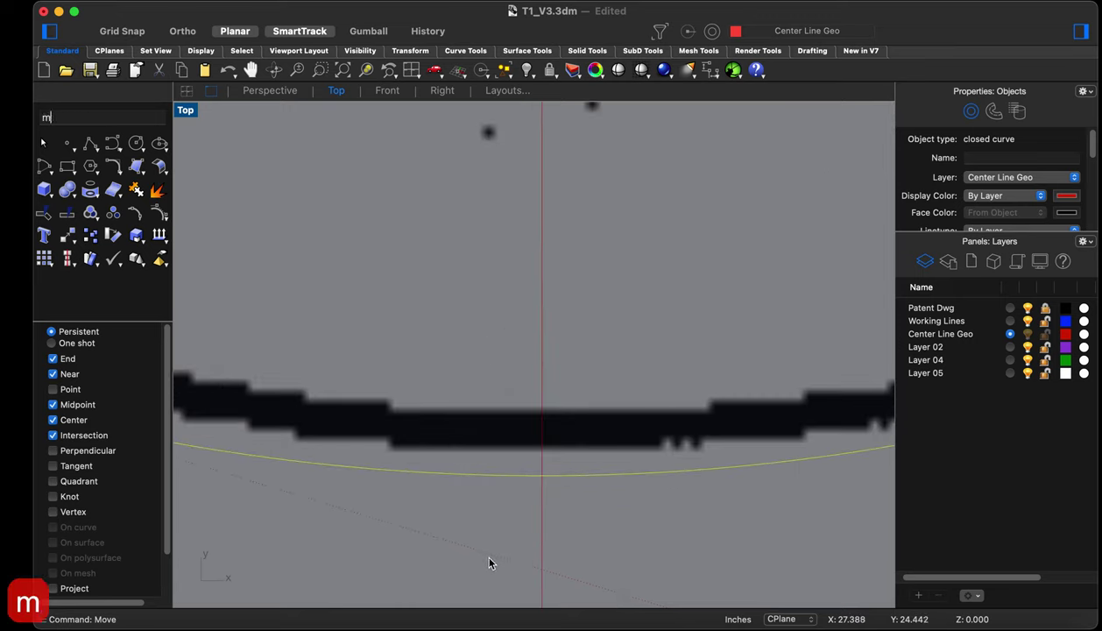
pyautogui.press('Return')
pyautogui.click(488, 562)
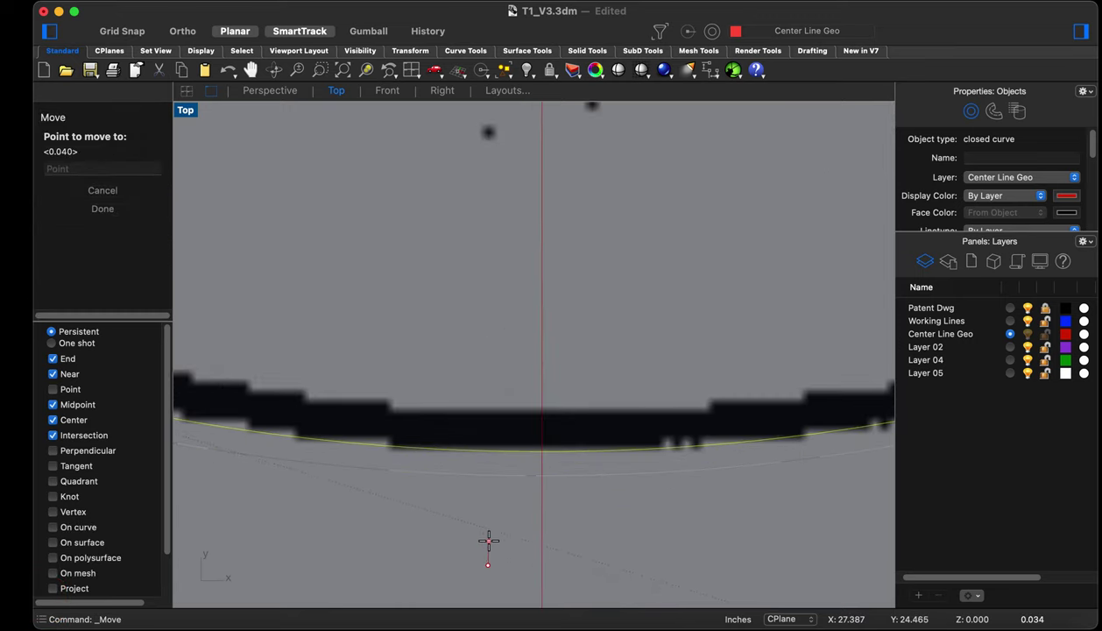
pyautogui.click(502, 456)
pyautogui.scroll(-8, 509, 463)
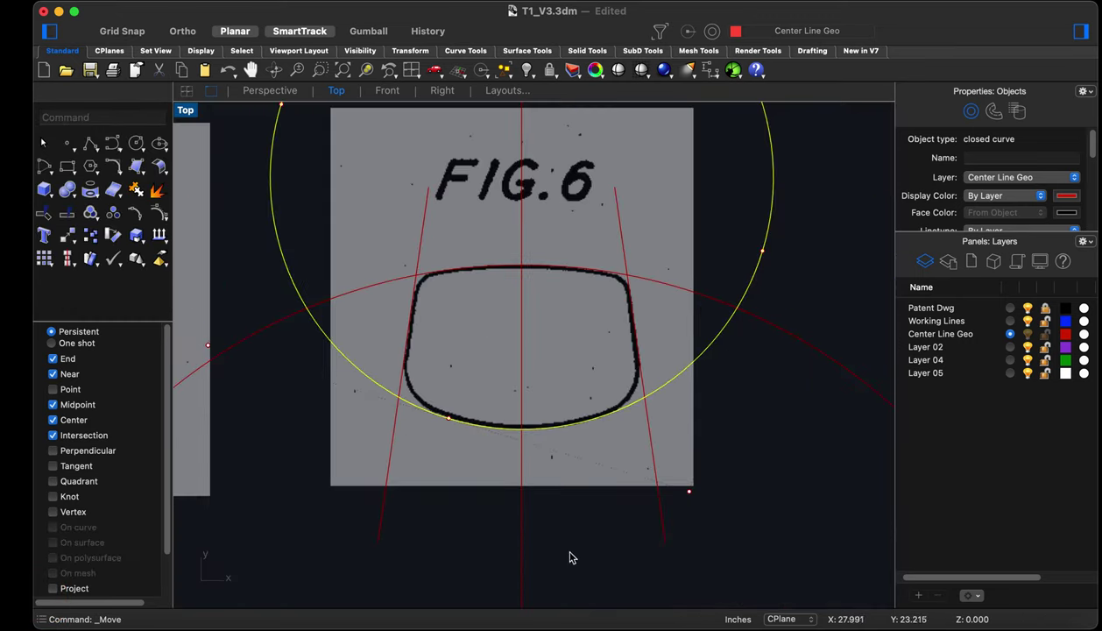
pyautogui.click(589, 540)
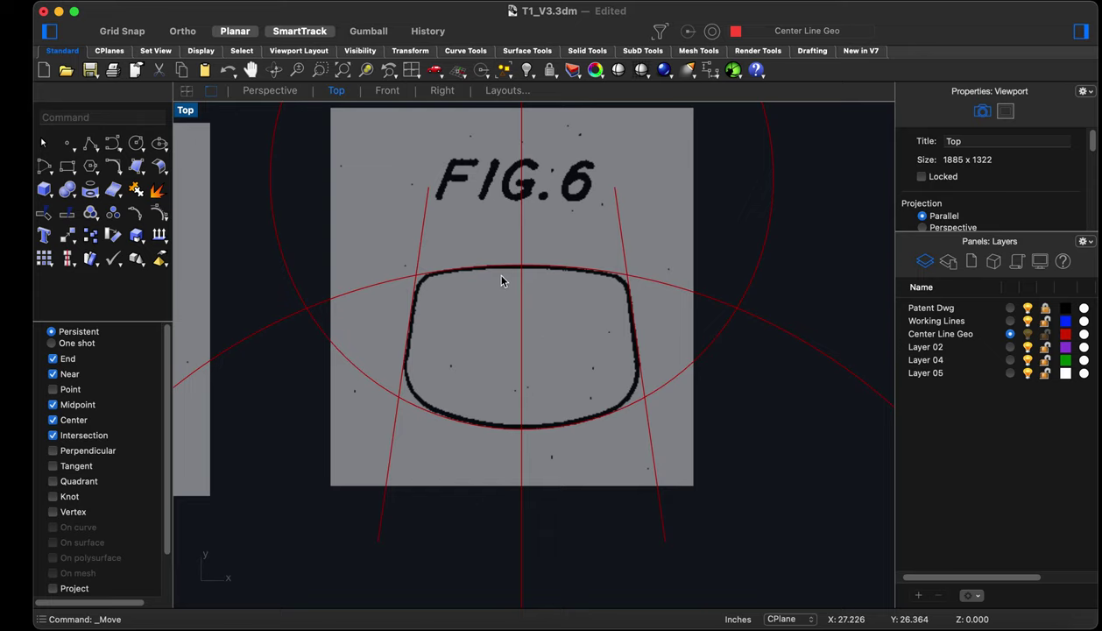
# Draw a three-tangent circle in the outline's lower-left corner against the slanted left line and the bottom circle, fitted to the corner's outer edge
pyautogui.scroll(3, 499, 283)
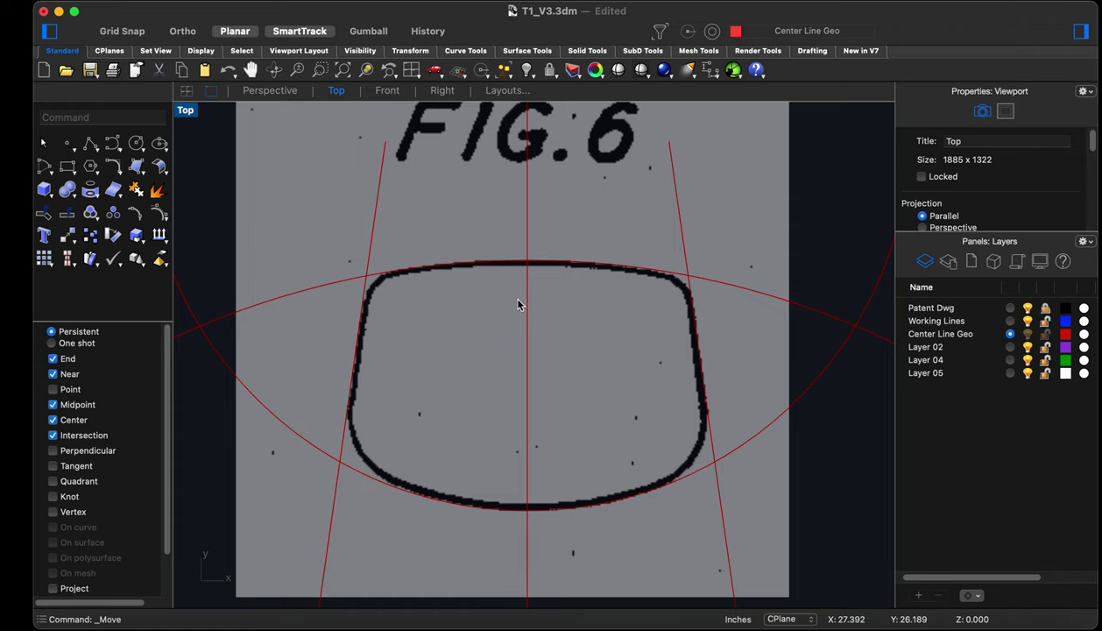
pyautogui.scroll(3, 389, 296)
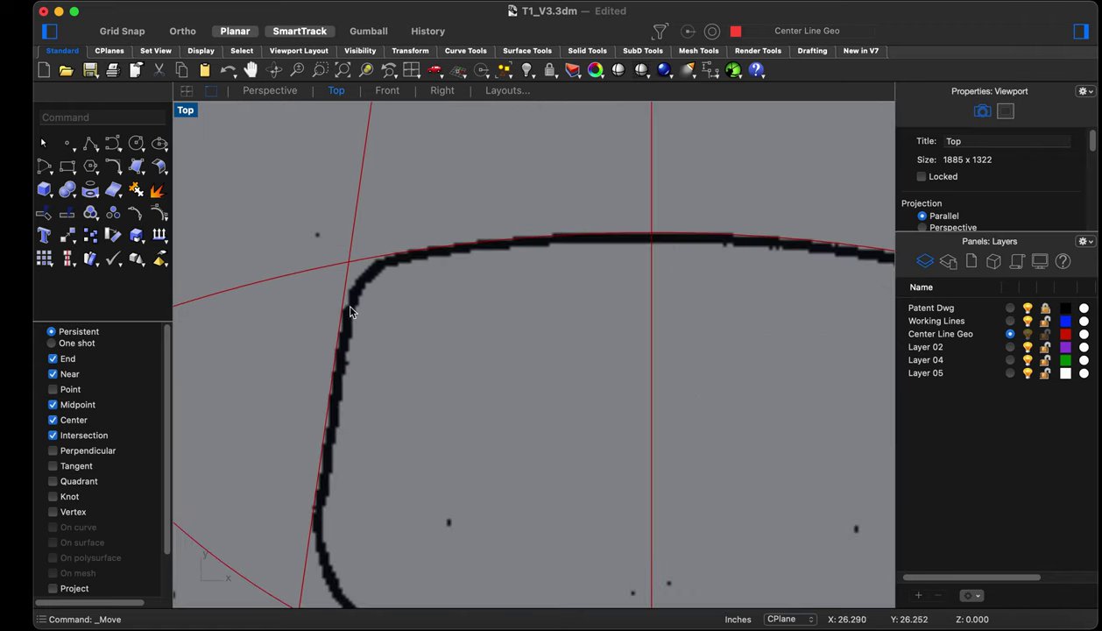
pyautogui.scroll(-4, 485, 272)
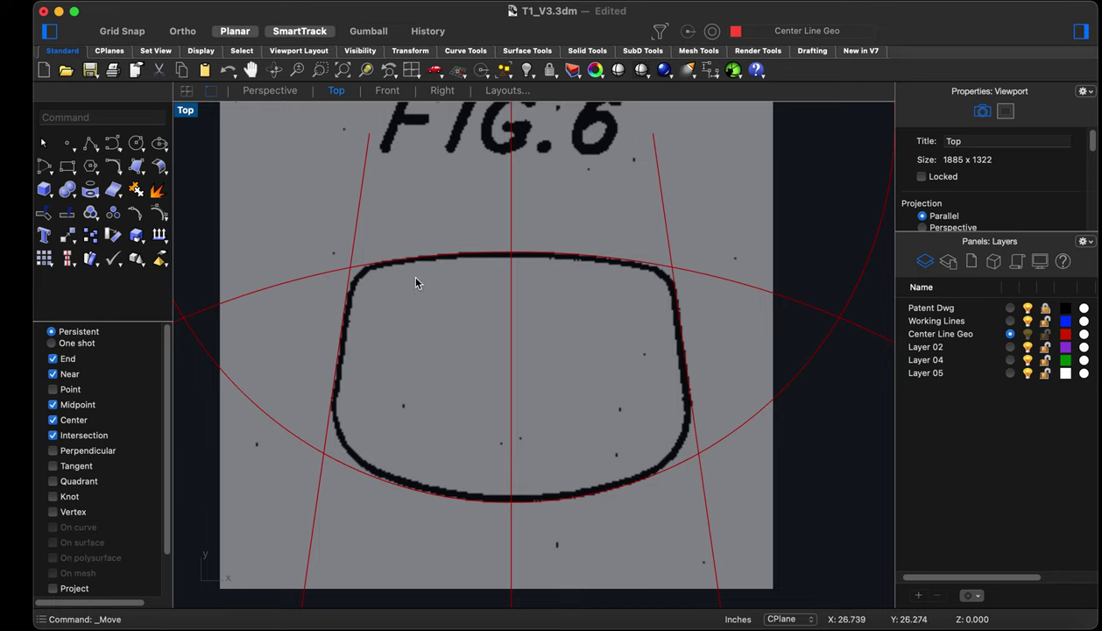
pyautogui.click(135, 144)
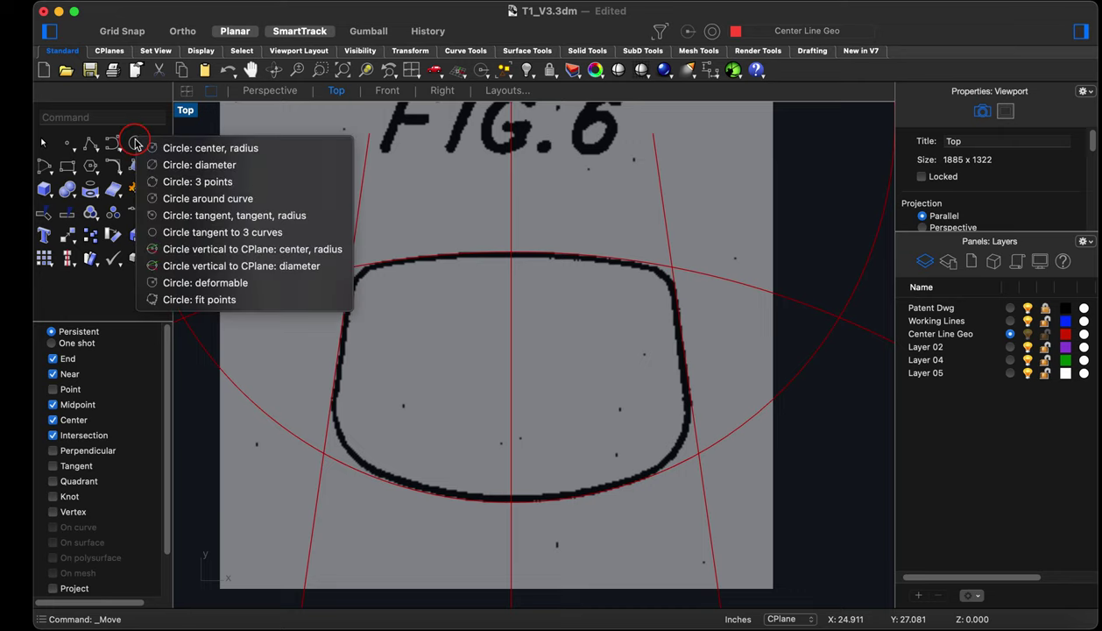
pyautogui.click(261, 172)
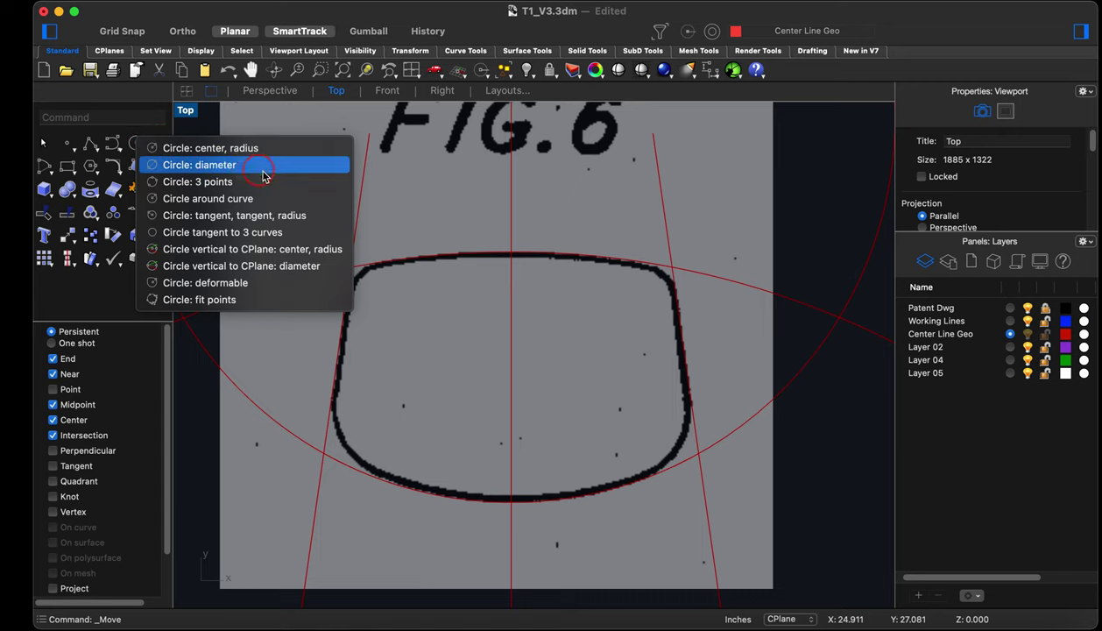
pyautogui.click(205, 233)
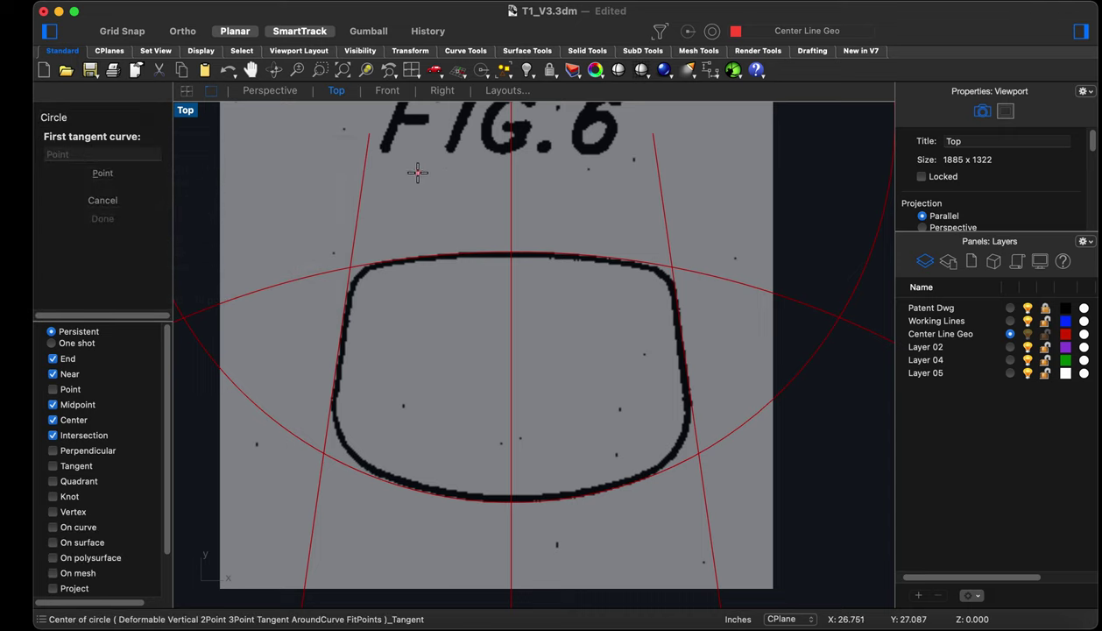
pyautogui.scroll(10, 365, 434)
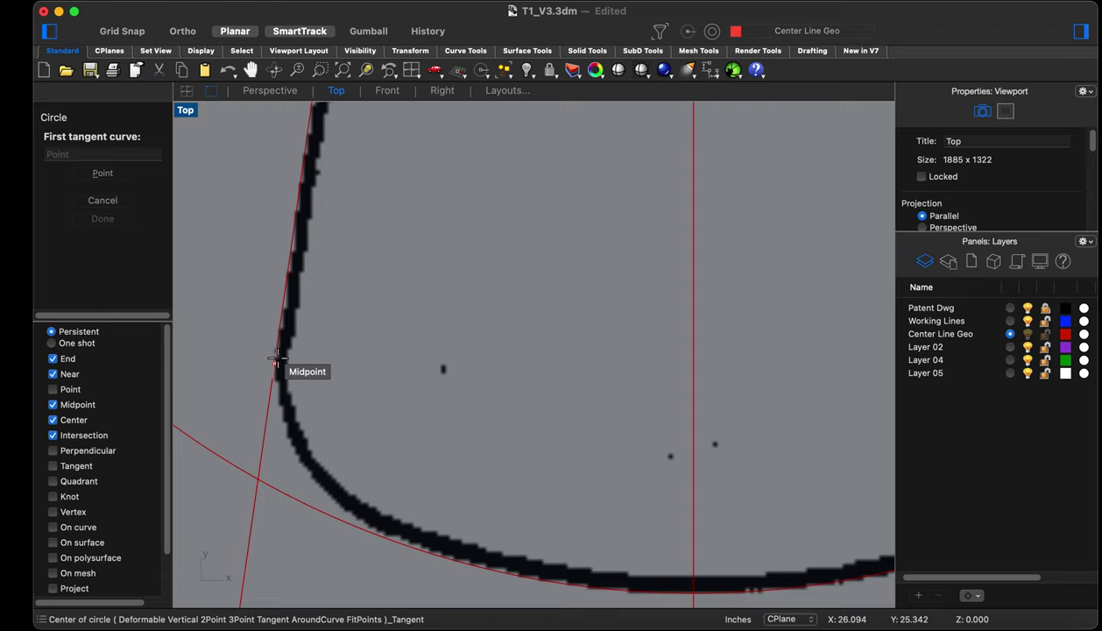
pyautogui.click(276, 345)
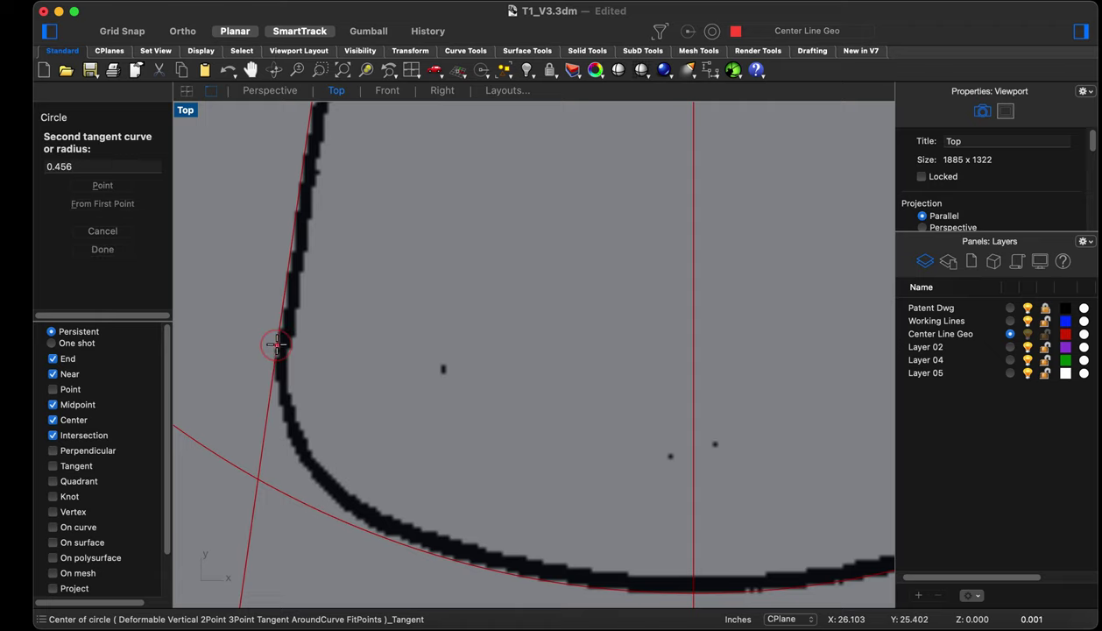
pyautogui.scroll(-6, 279, 315)
pyautogui.scroll(6, 364, 442)
pyautogui.scroll(2, 365, 442)
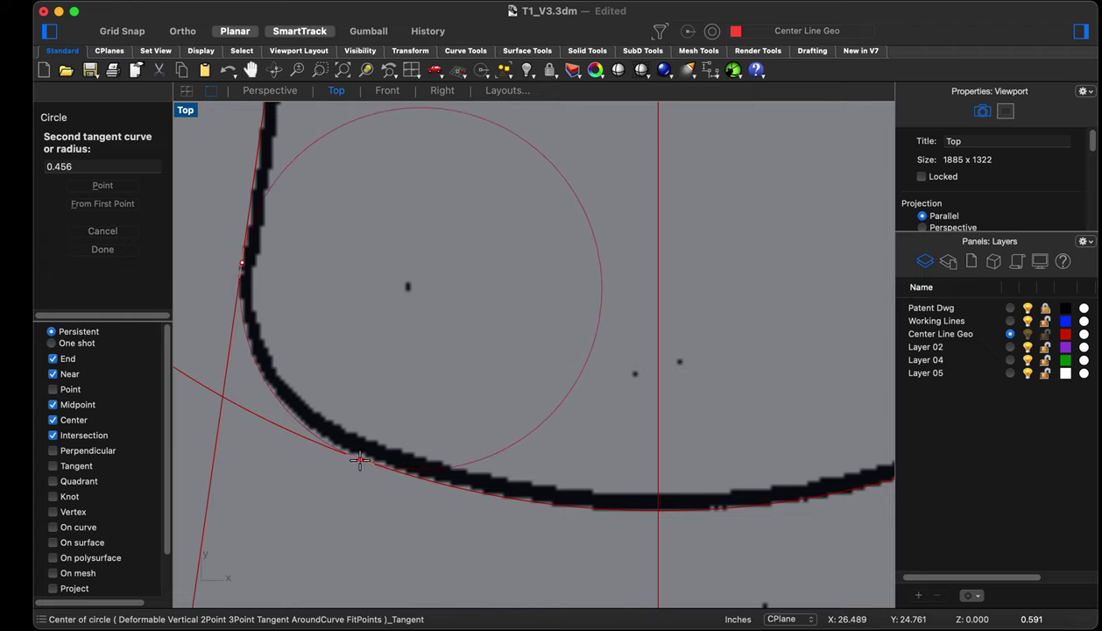
pyautogui.click(361, 452)
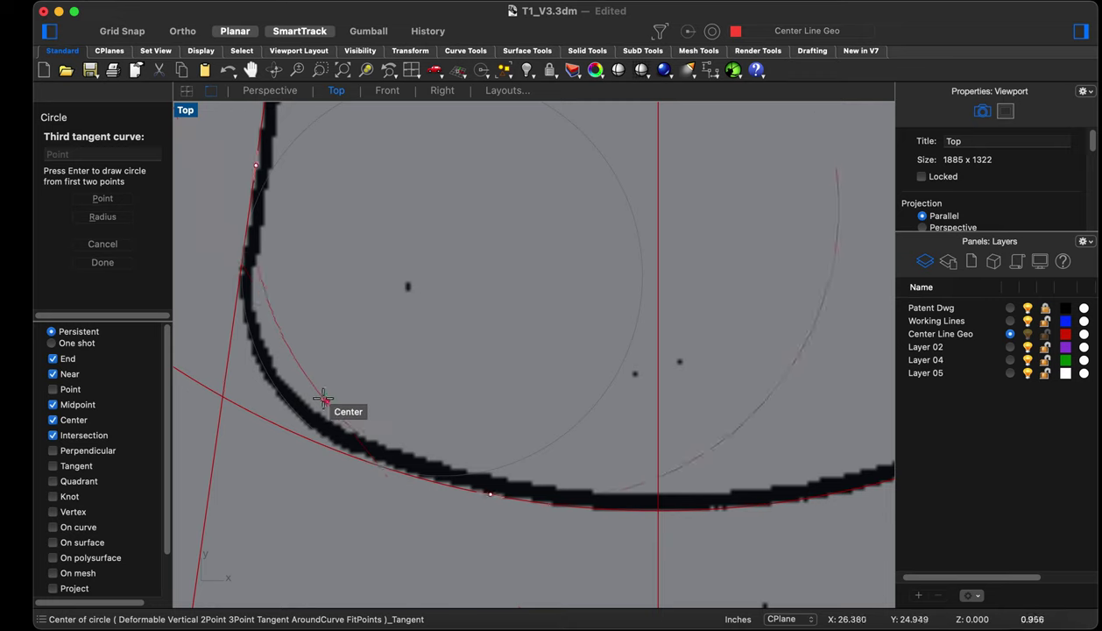
pyautogui.scroll(3, 268, 374)
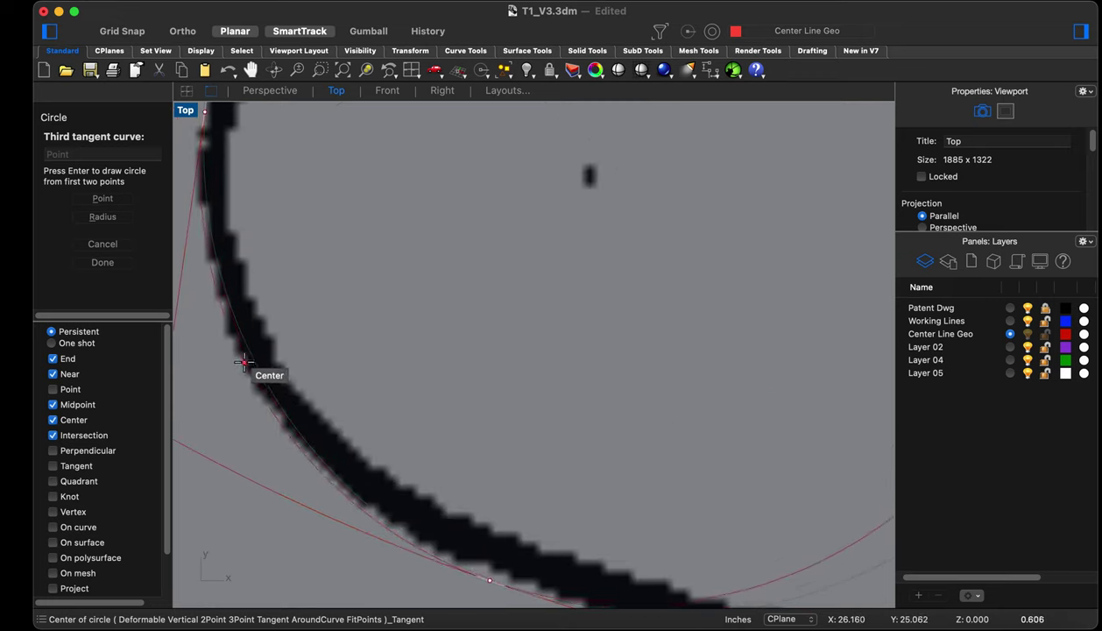
pyautogui.click(243, 362)
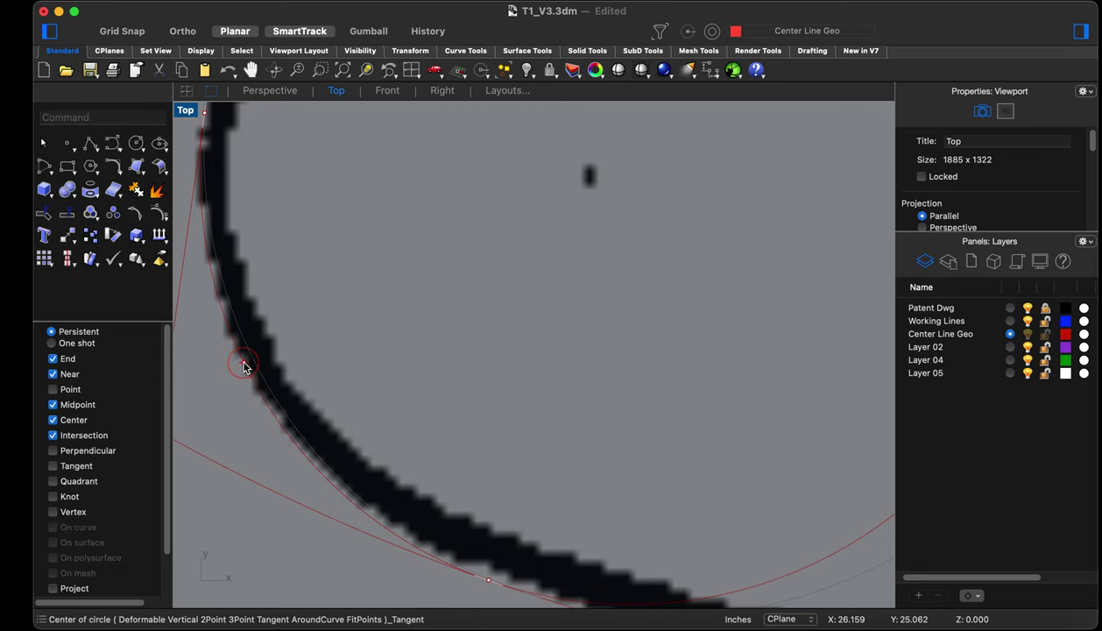
pyautogui.scroll(-5, 245, 368)
pyautogui.scroll(-2, 307, 475)
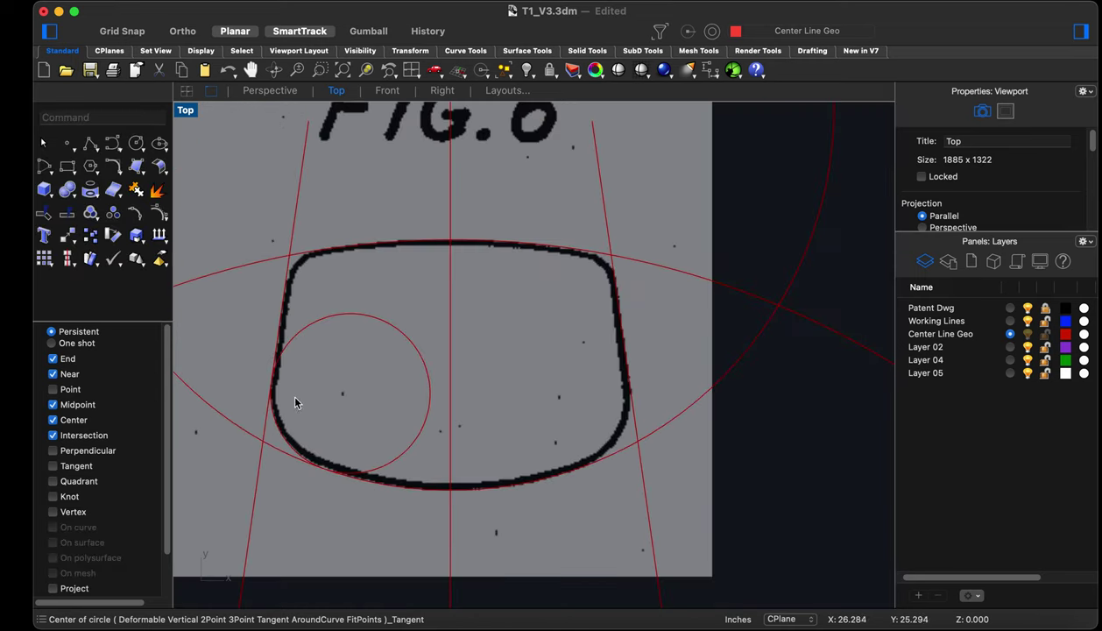
# Draw a three-tangent circle in the outline's upper-left corner against the slanted left line and the top arc, fitted to the corner's outer edge
pyautogui.scroll(3, 330, 259)
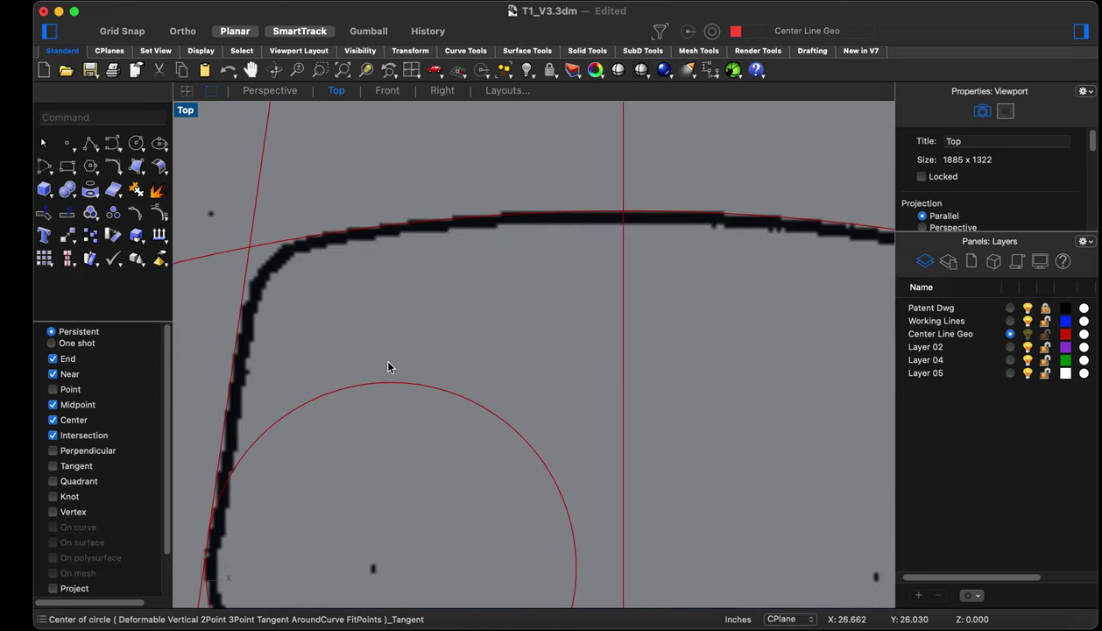
pyautogui.click(140, 151)
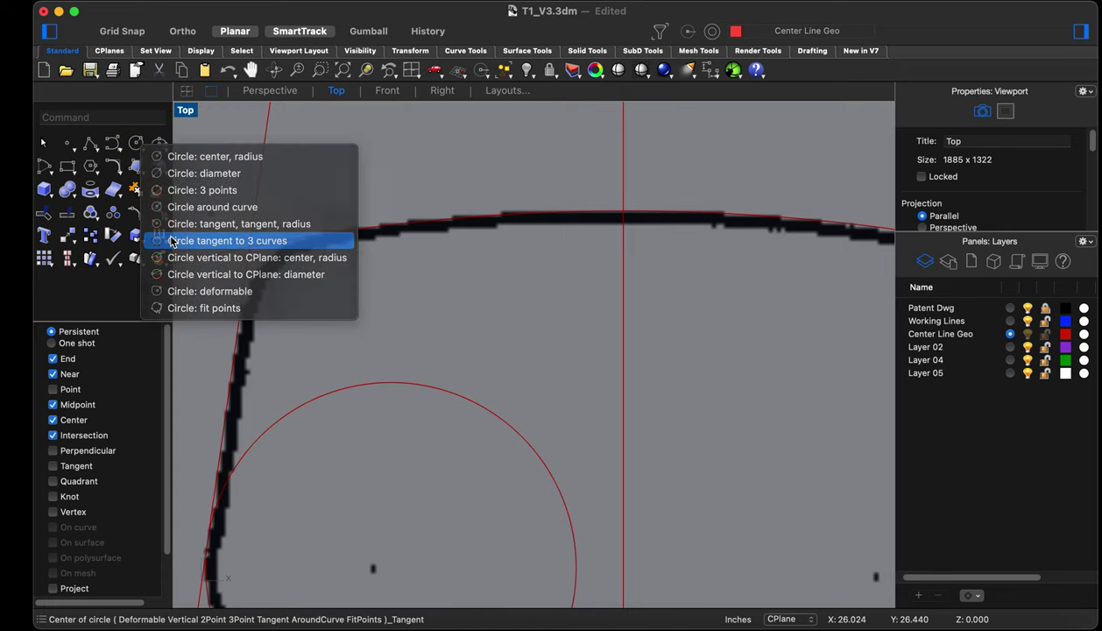
pyautogui.click(202, 240)
pyautogui.scroll(4, 235, 298)
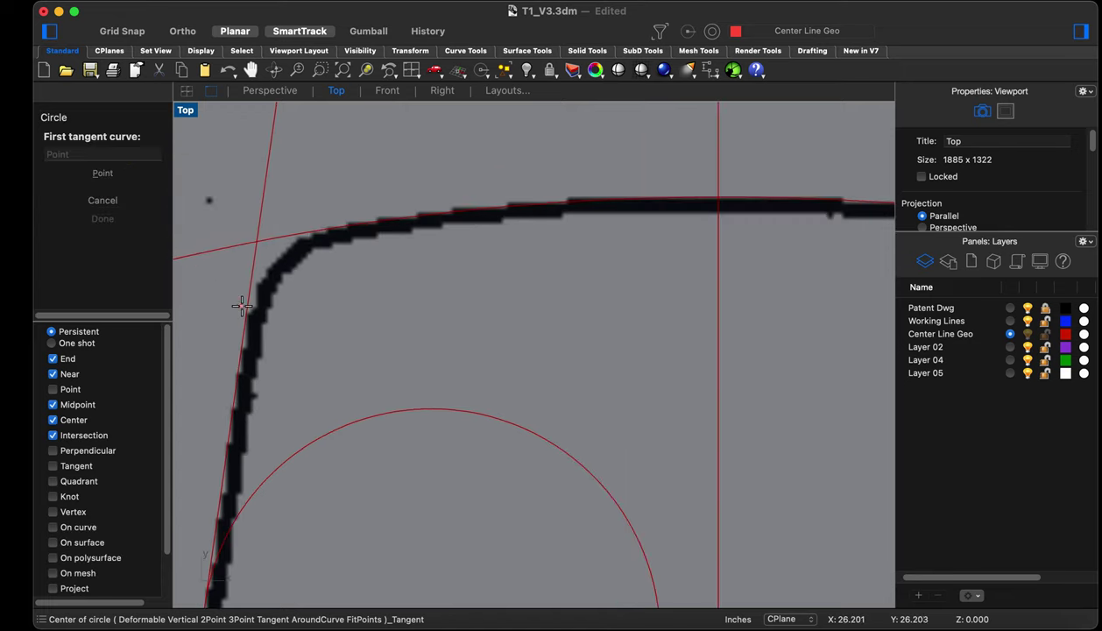
pyautogui.click(244, 374)
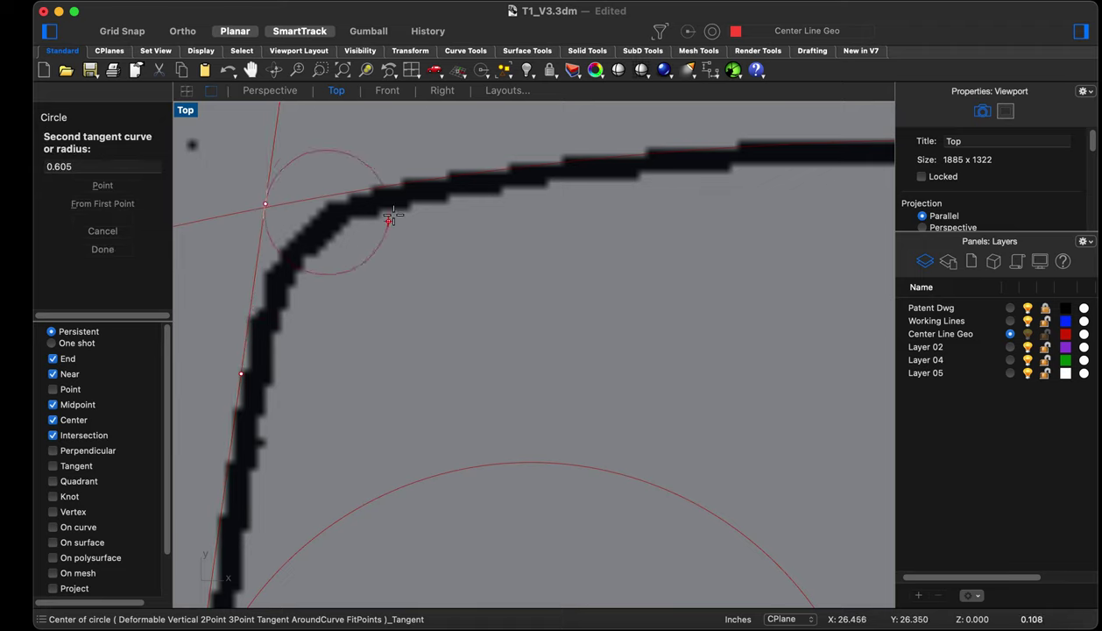
pyautogui.click(422, 178)
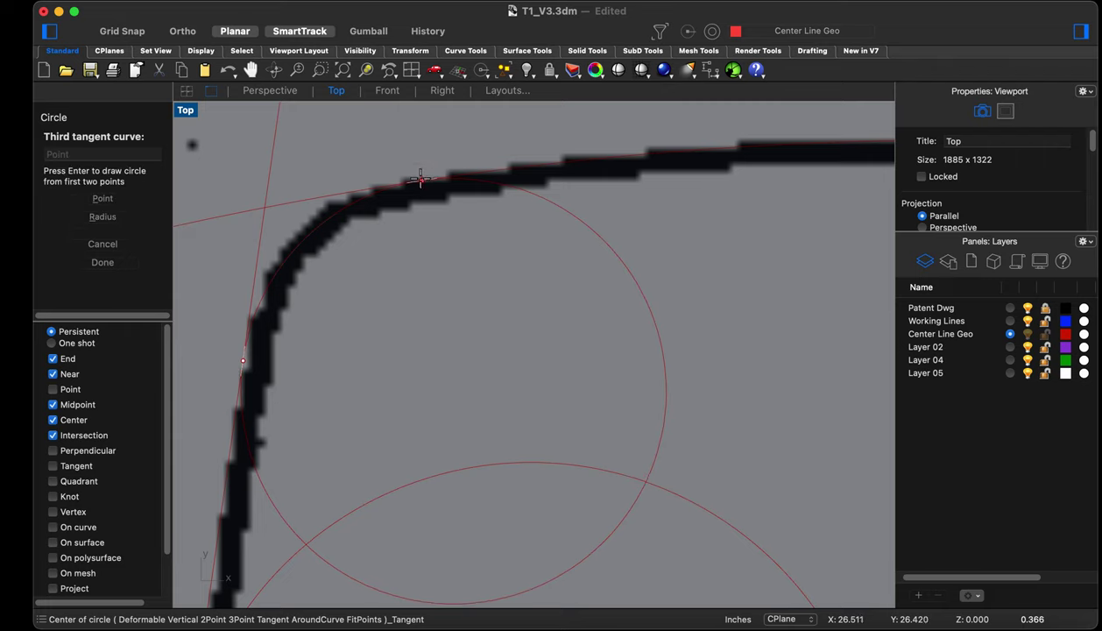
pyautogui.scroll(1, 316, 221)
pyautogui.scroll(1, 315, 220)
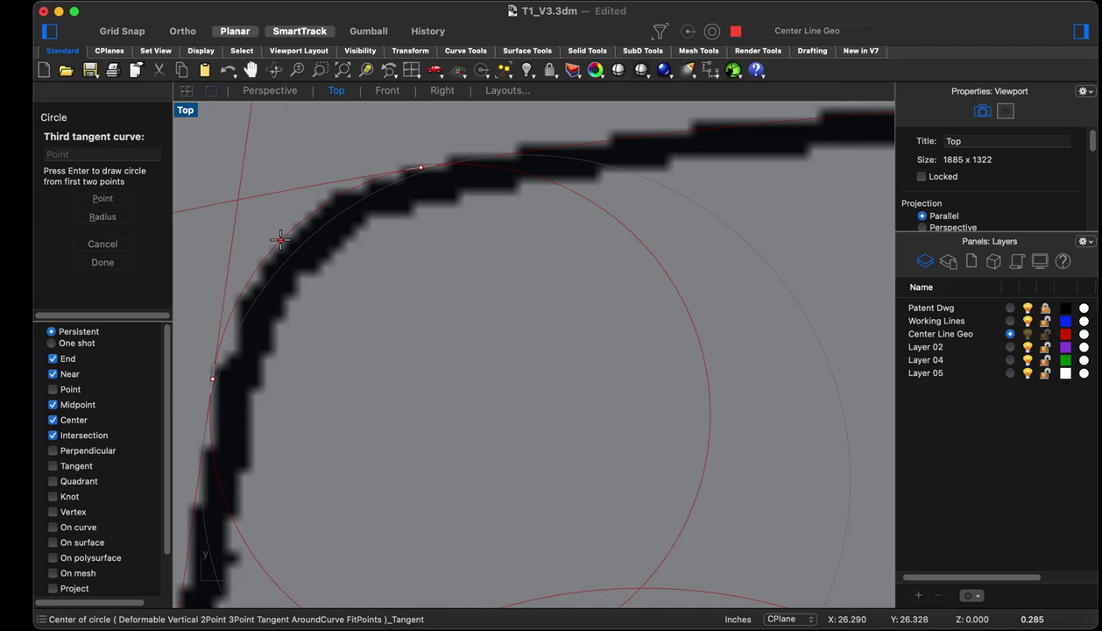
pyautogui.click(281, 238)
pyautogui.scroll(-5, 305, 226)
pyautogui.scroll(-2, 304, 226)
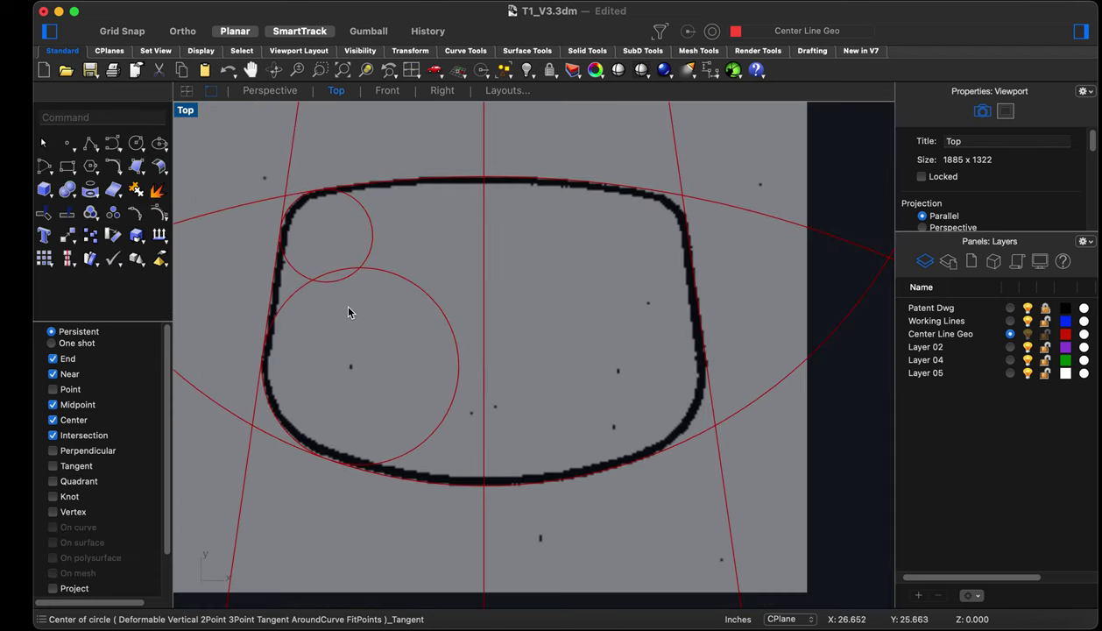
# Mirror both left corner circles across the vertical centre line of Fig. 6, keeping the originals
pyautogui.click(370, 232)
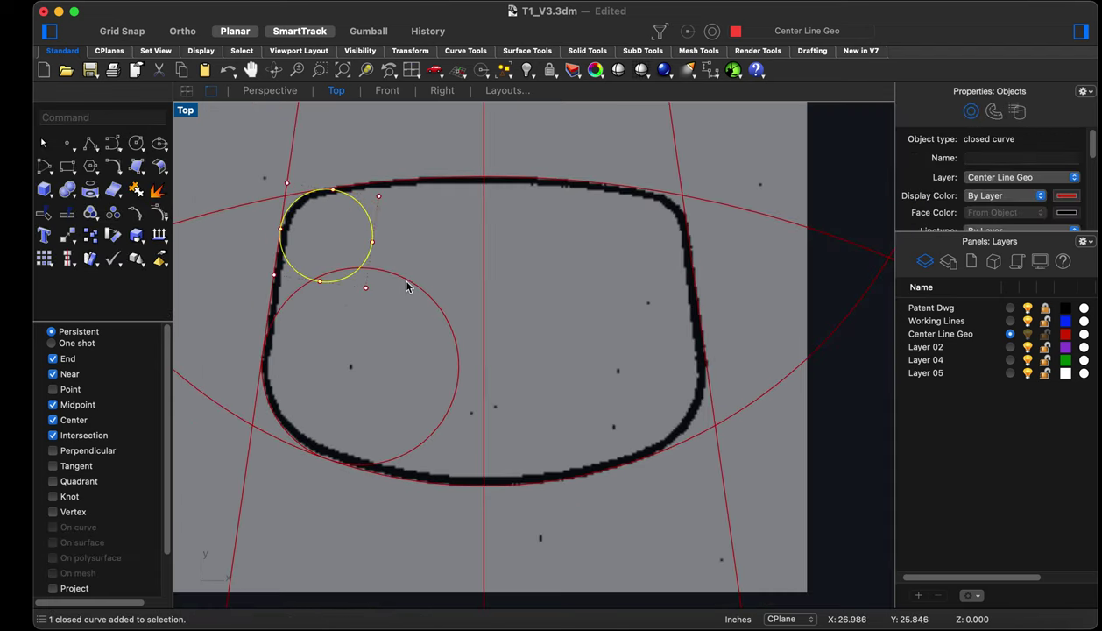
pyautogui.keyDown('shift'); pyautogui.click(412, 287); pyautogui.keyUp('shift')
pyautogui.write('mirr')
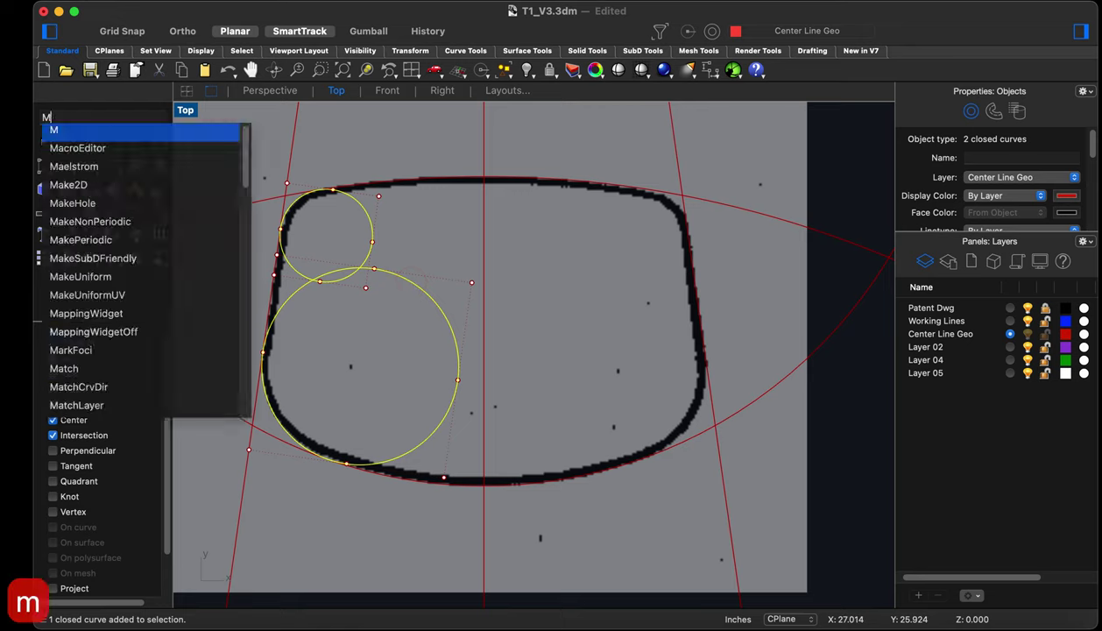
pyautogui.click(496, 235)
pyautogui.click(480, 375)
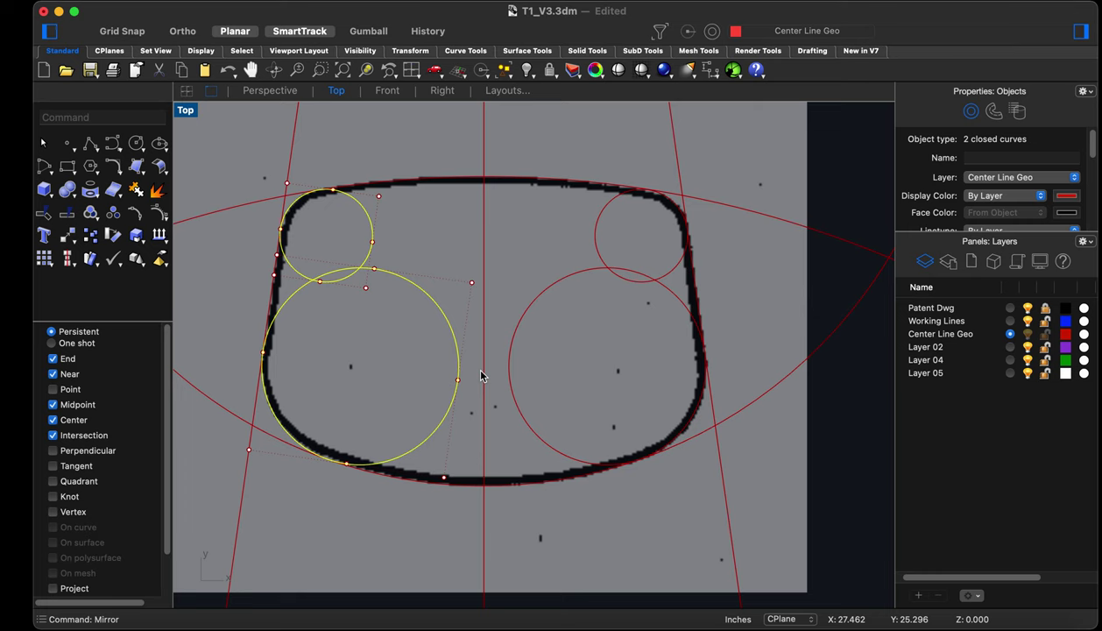
pyautogui.scroll(-3, 481, 375)
pyautogui.click(737, 460)
pyautogui.scroll(-4, 738, 448)
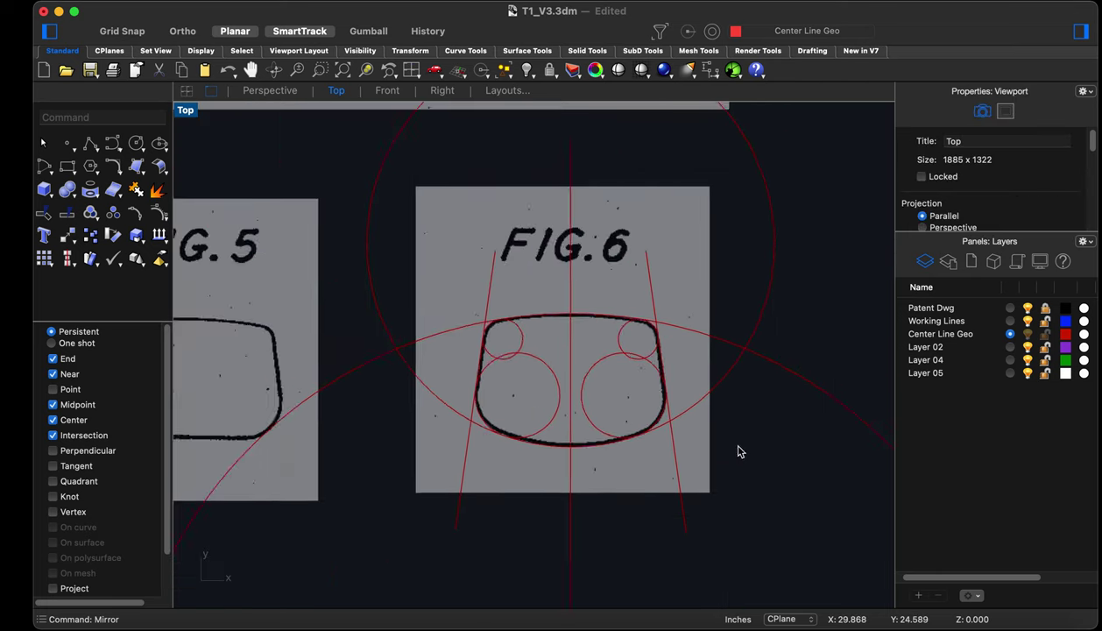
# Copy the Fig. 6 construction curves except the bottom-edge circle onto the Fig. 5 outline, with all object snaps disabled for free placement
pyautogui.scroll(3, 659, 447)
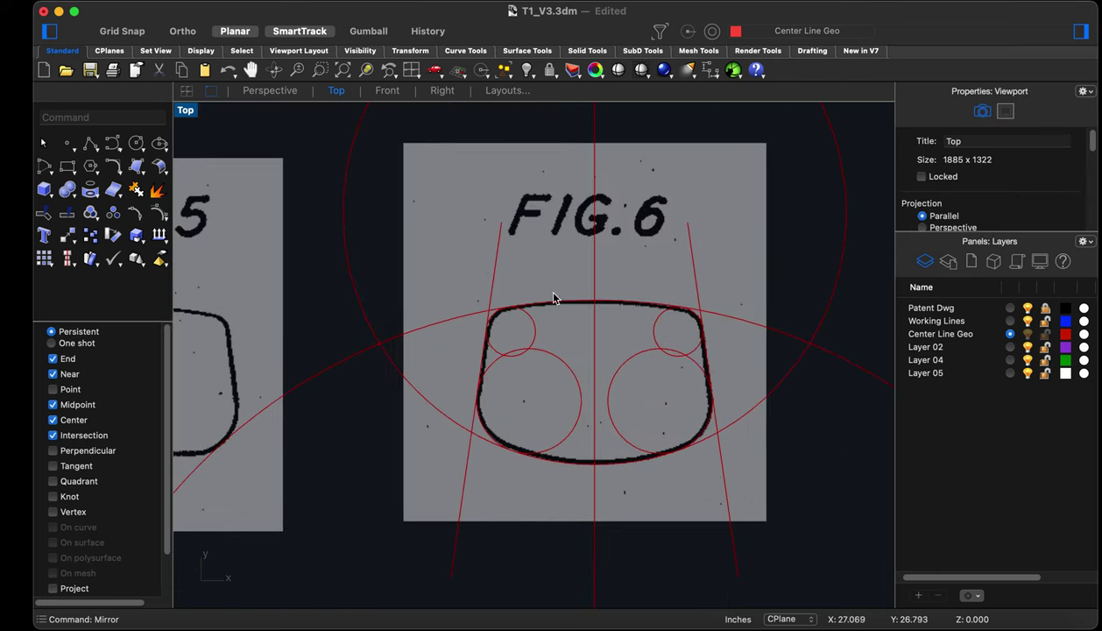
pyautogui.scroll(-3, 706, 386)
pyautogui.scroll(2, 420, 447)
pyautogui.scroll(-2, 433, 429)
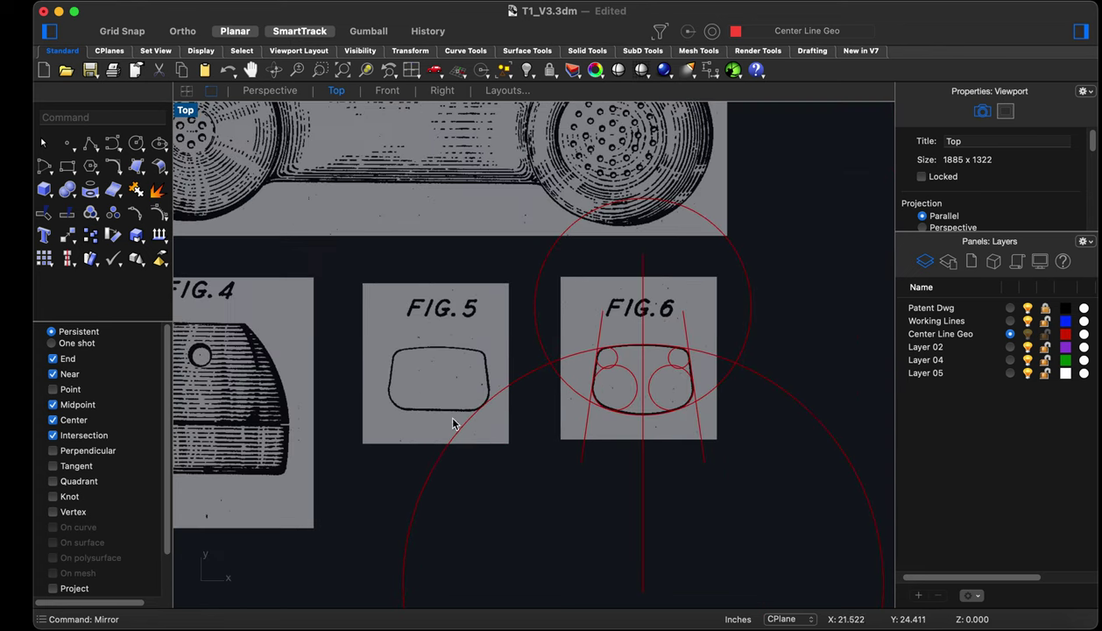
pyautogui.scroll(2, 618, 409)
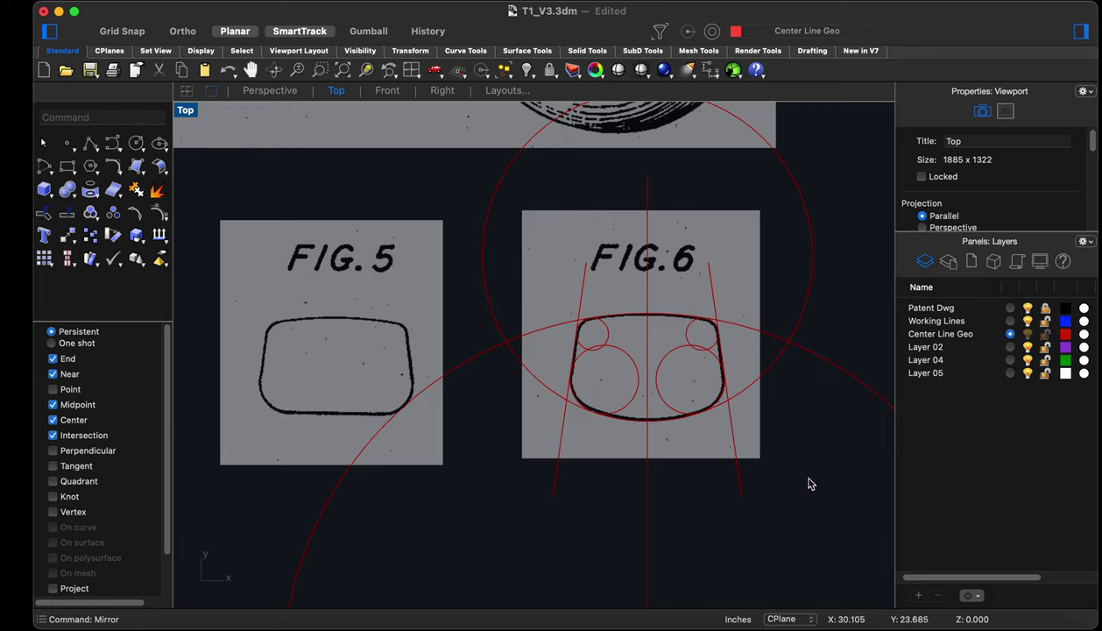
pyautogui.moveTo(814, 477); pyautogui.dragTo(516, 269)
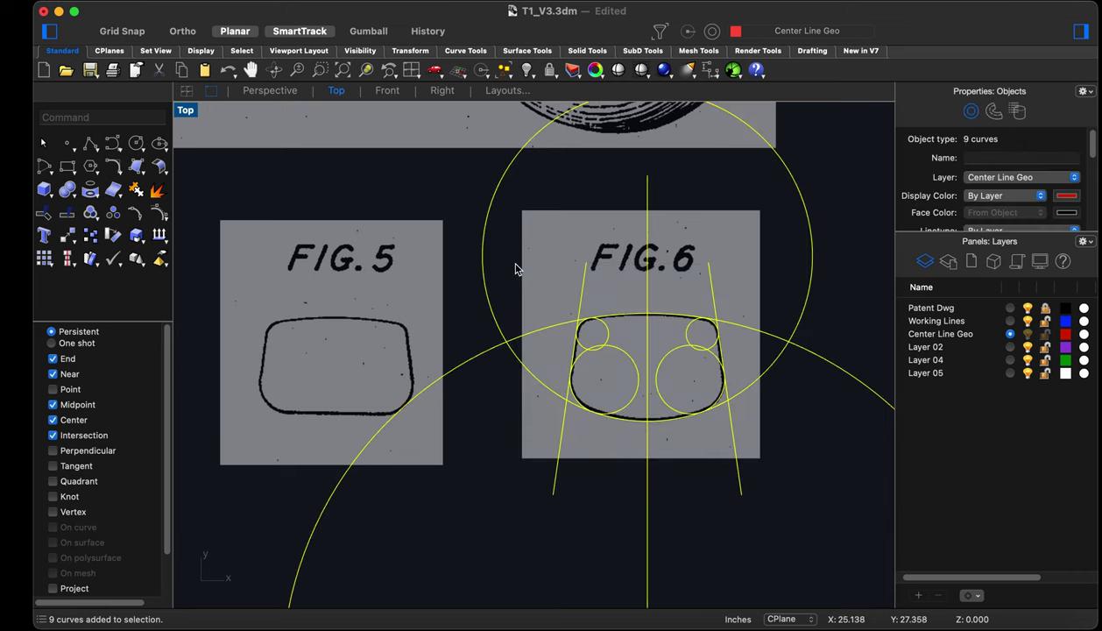
pyautogui.keyDown('super'); pyautogui.click(490, 307); pyautogui.keyUp('super')
pyautogui.write('Copy')
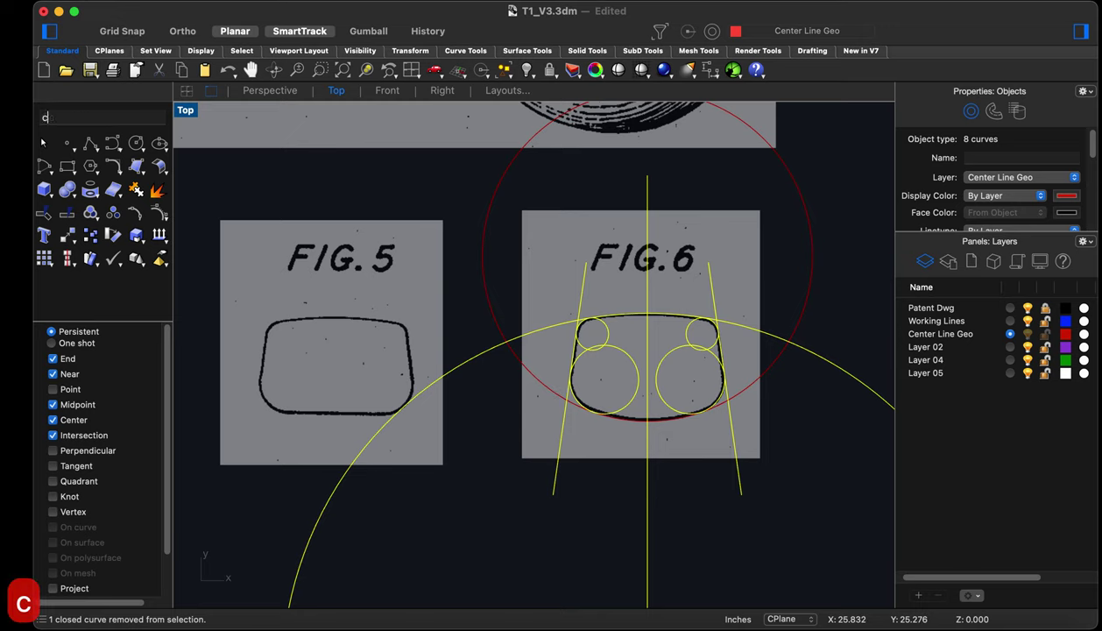
pyautogui.press('space')
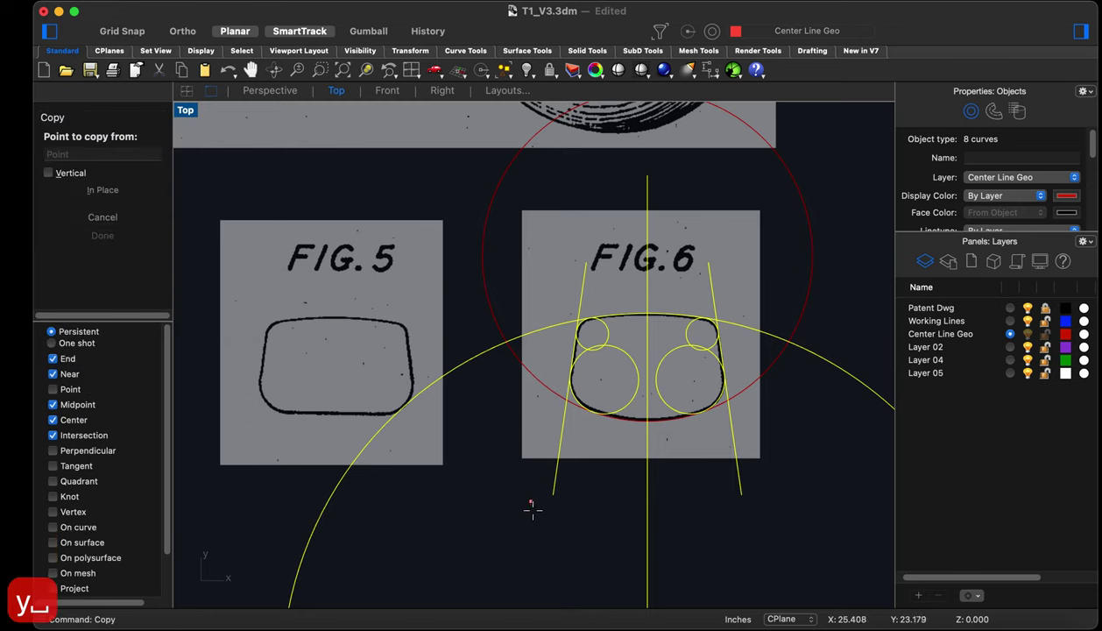
pyautogui.click(535, 515)
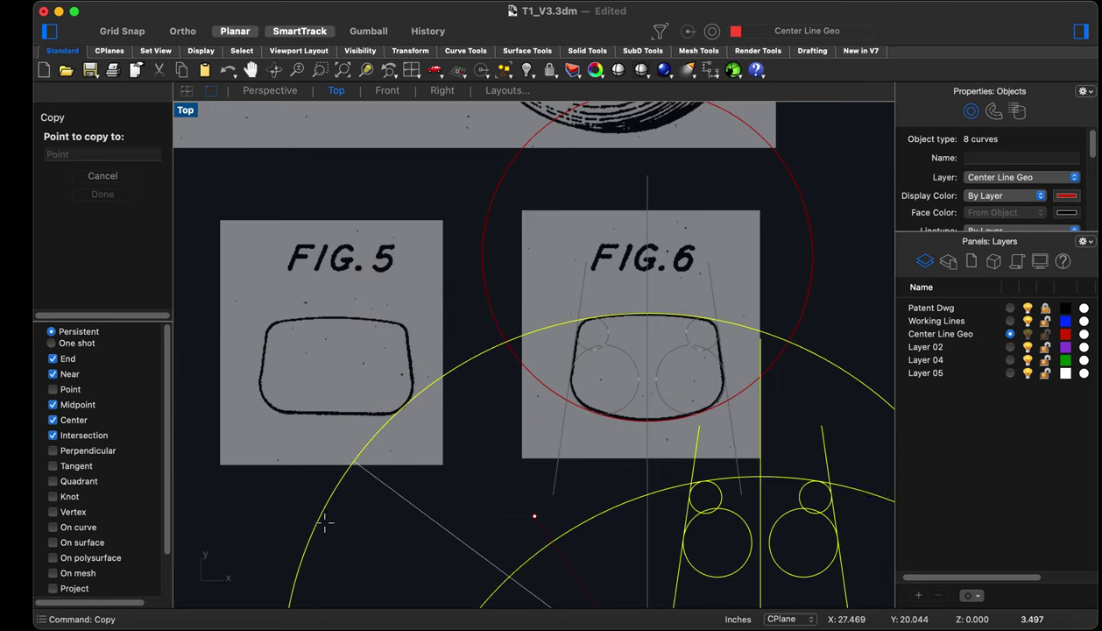
pyautogui.scroll(-2, 79, 478)
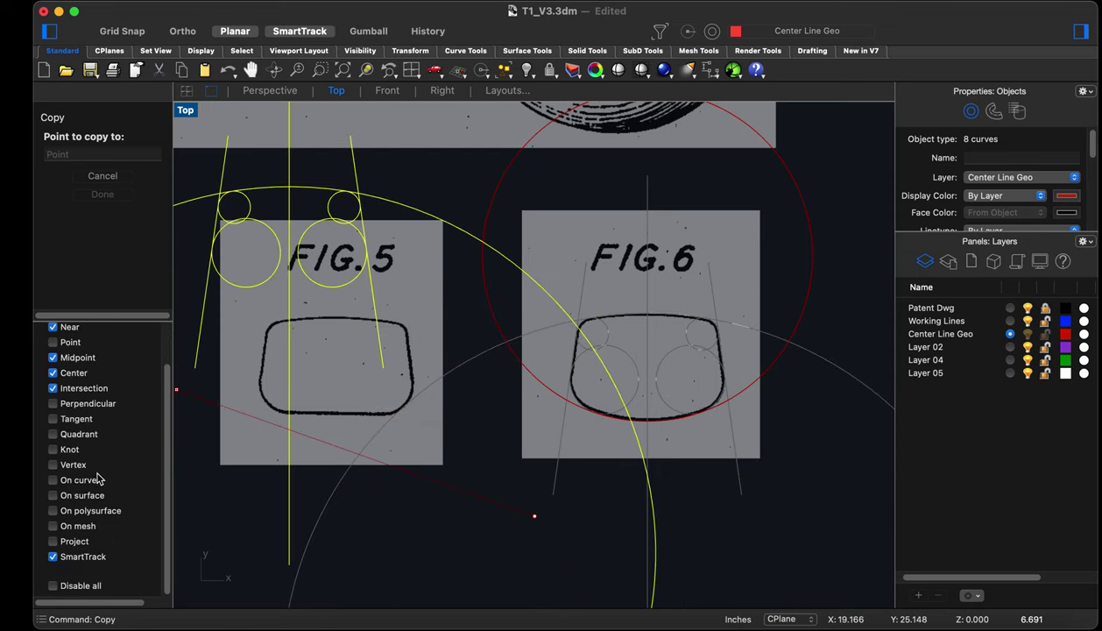
pyautogui.click(53, 585)
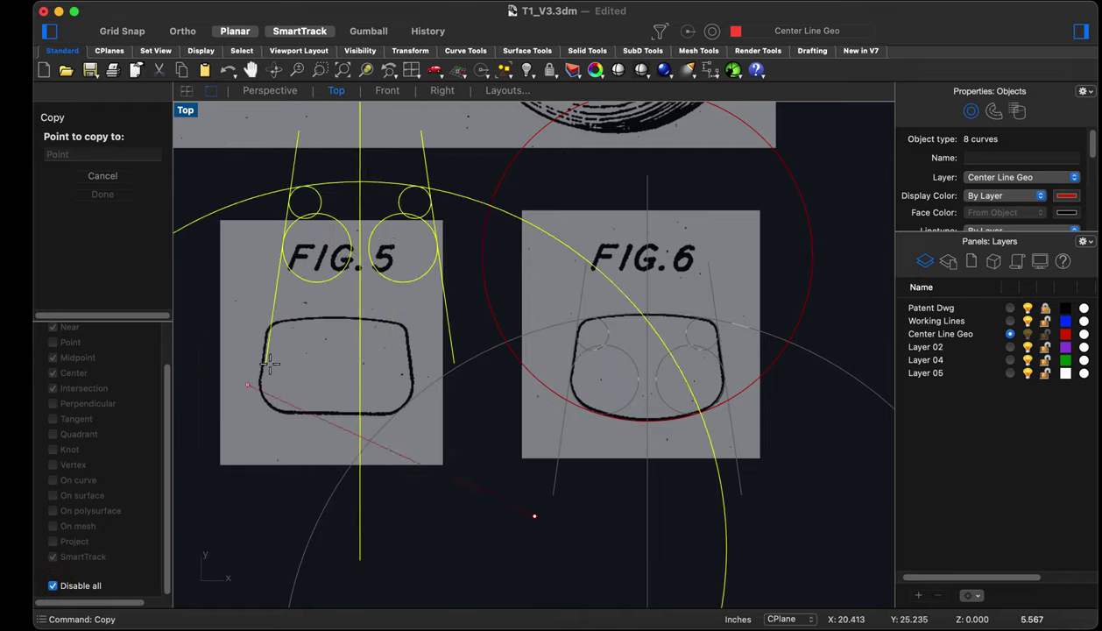
pyautogui.scroll(2, 332, 358)
pyautogui.scroll(-5, 598, 310)
pyautogui.scroll(5, 462, 351)
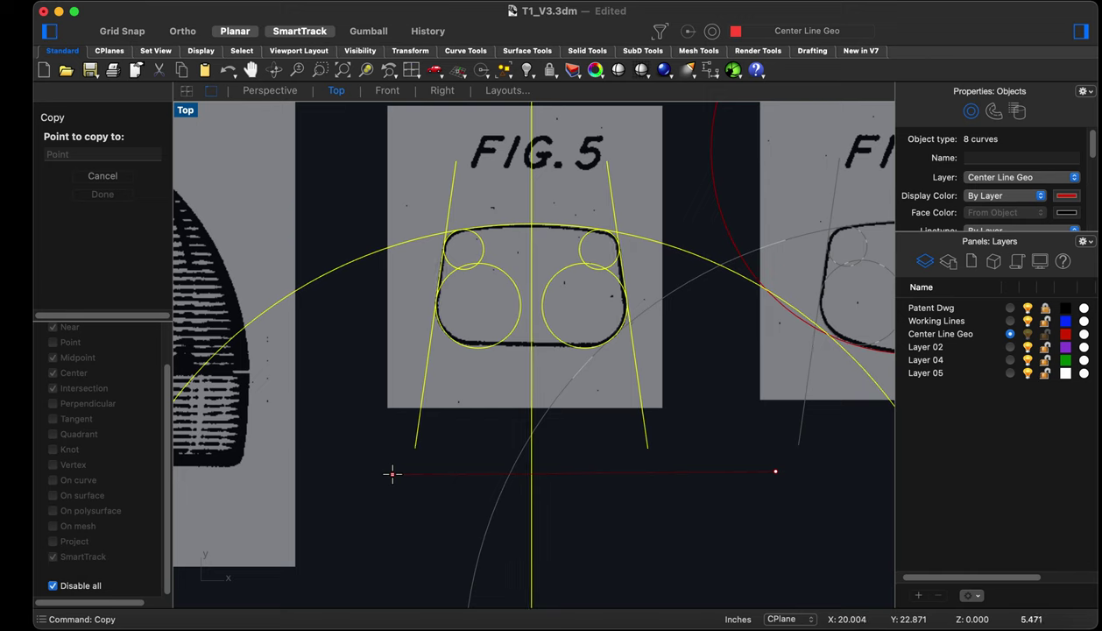
pyautogui.click(393, 473)
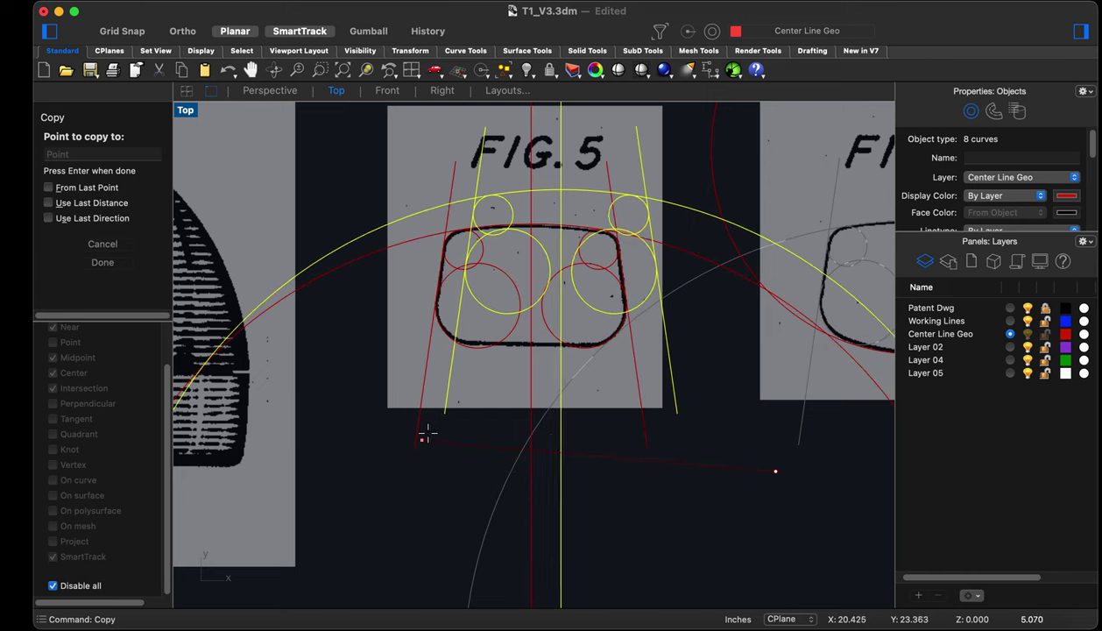
pyautogui.press('XF86MonBrightnessUp')
pyautogui.press('XF86MonBrightnessUp')
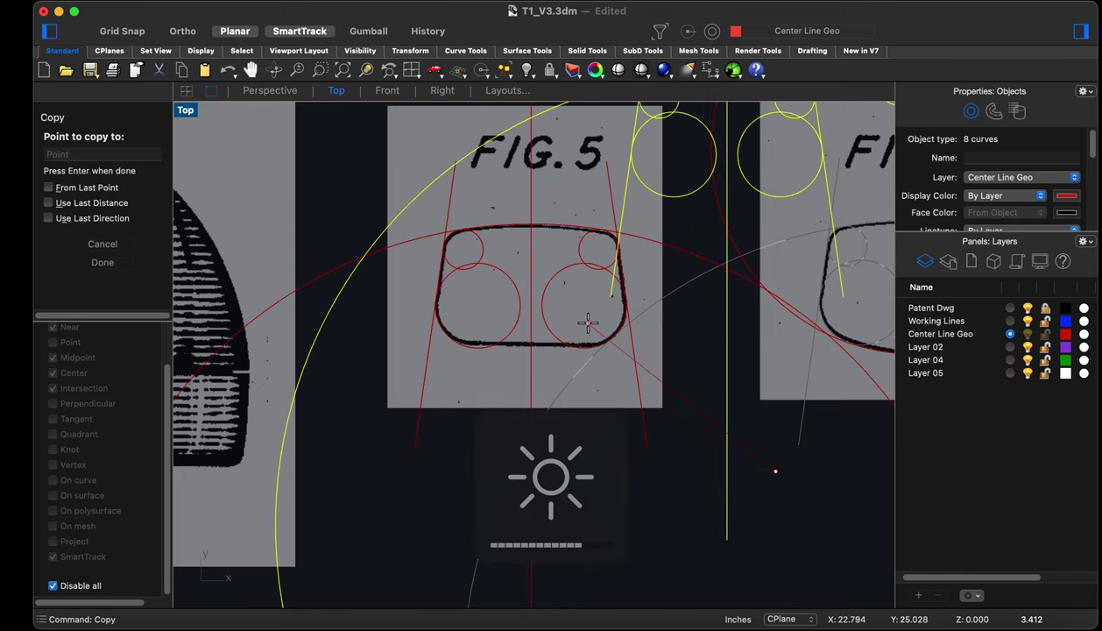
pyautogui.press('Escape')
pyautogui.press('Escape')
pyautogui.press('Escape')
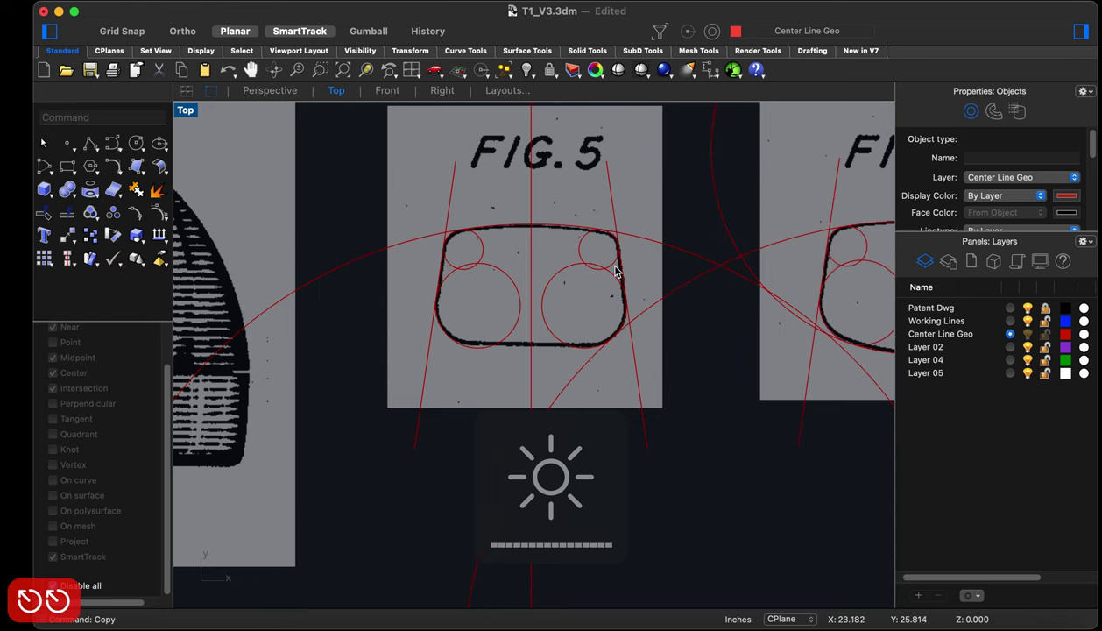
# Fine-tune the position of the copied curves against the Fig. 5 outline, check the fit along its edges and deselect them
pyautogui.scroll(3, 644, 229)
pyautogui.moveTo(647, 185); pyautogui.dragTo(254, 344)
pyautogui.scroll(4, 535, 233)
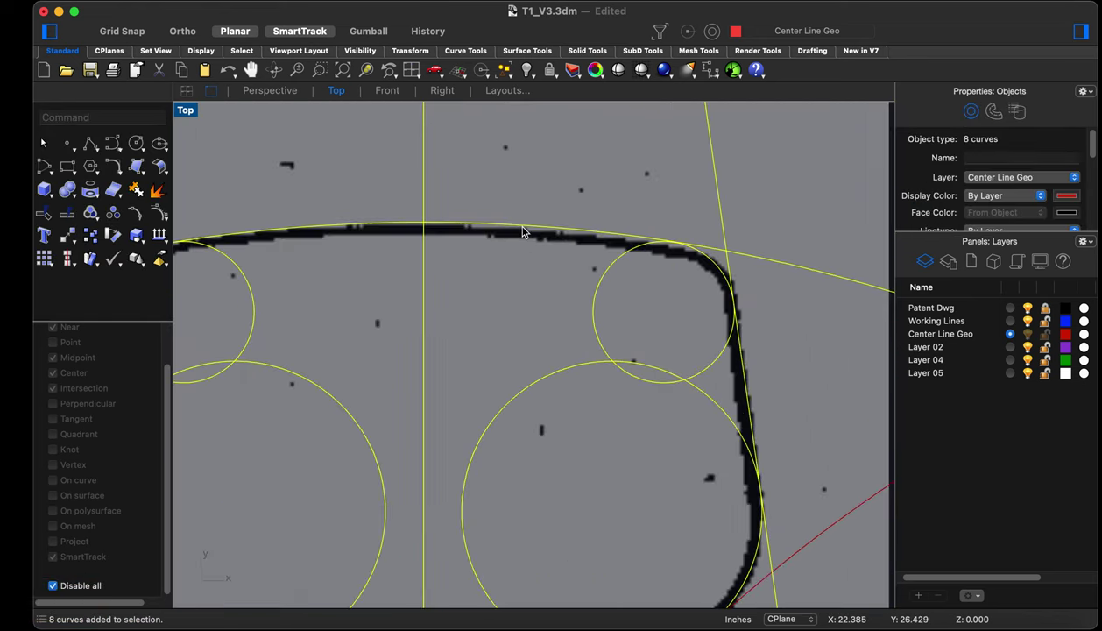
pyautogui.scroll(-3, 739, 324)
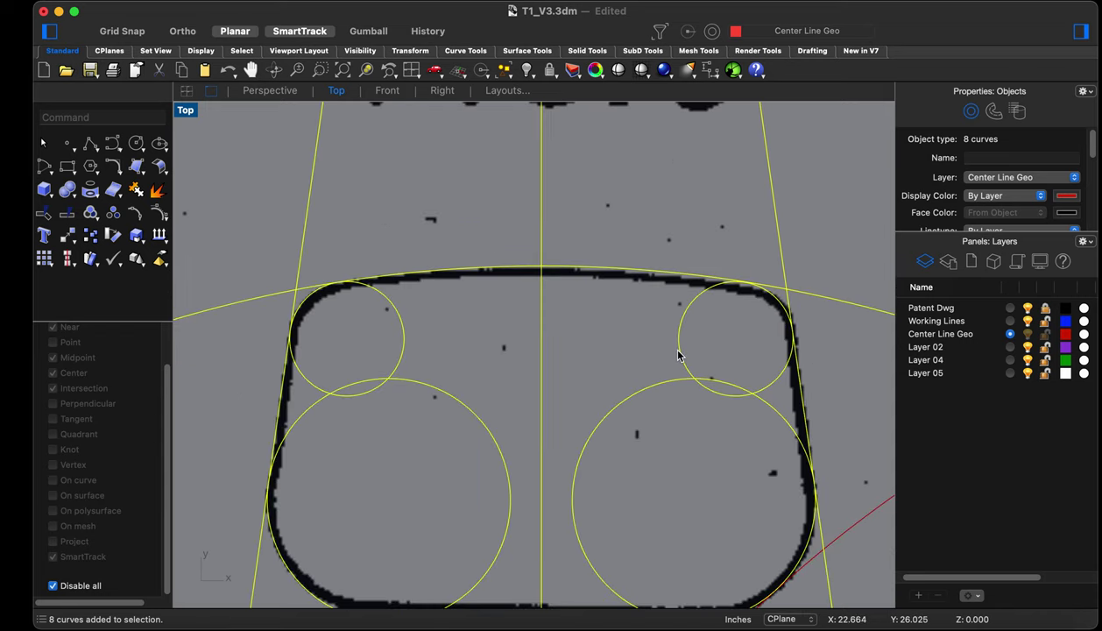
pyautogui.scroll(3, 618, 314)
pyautogui.write('m')
pyautogui.press('Return')
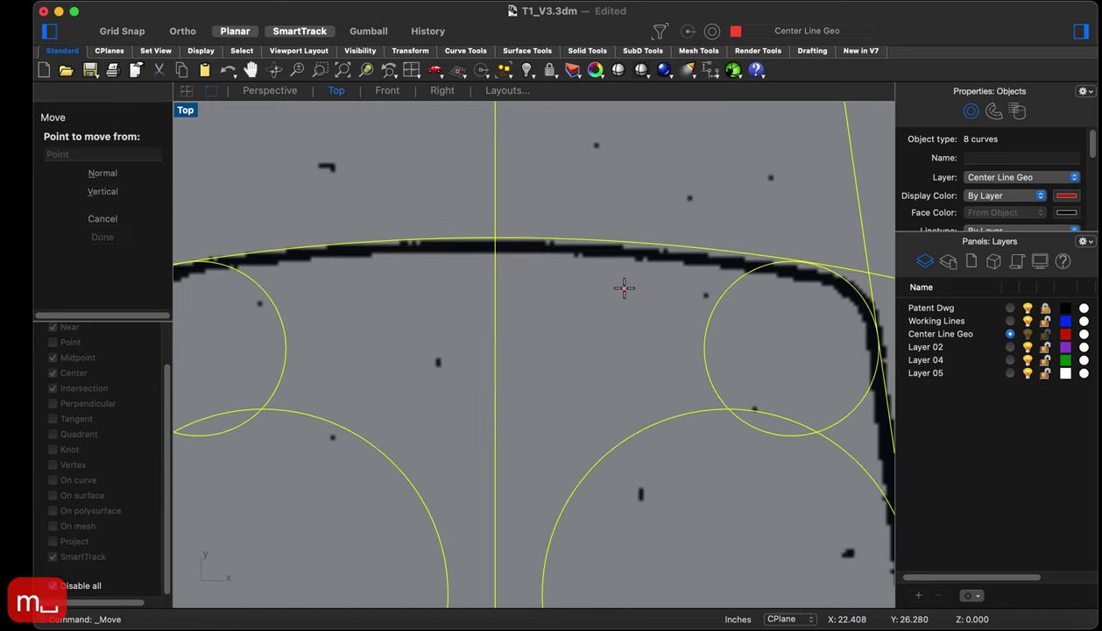
pyautogui.click(619, 283)
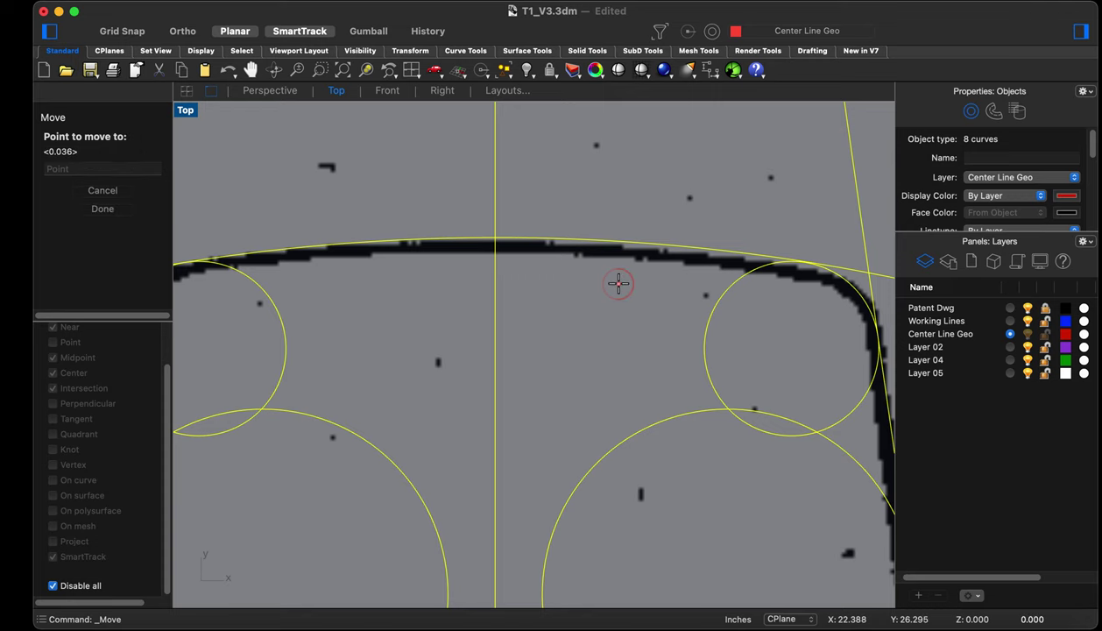
pyautogui.click(619, 283)
pyautogui.scroll(-2, 750, 263)
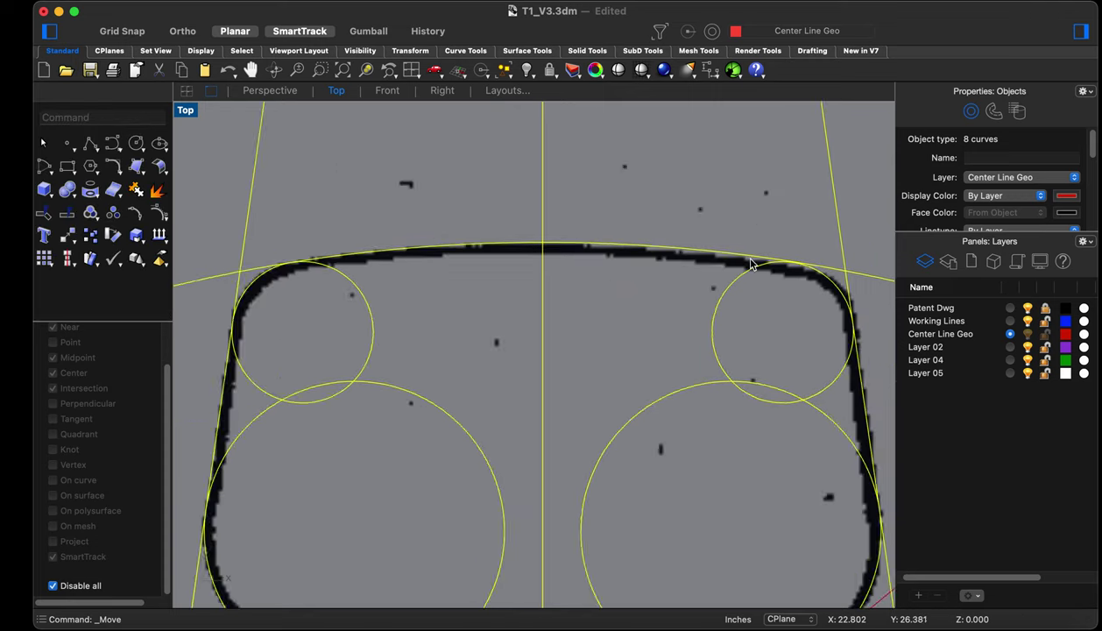
pyautogui.scroll(-3, 750, 263)
pyautogui.scroll(2, 730, 386)
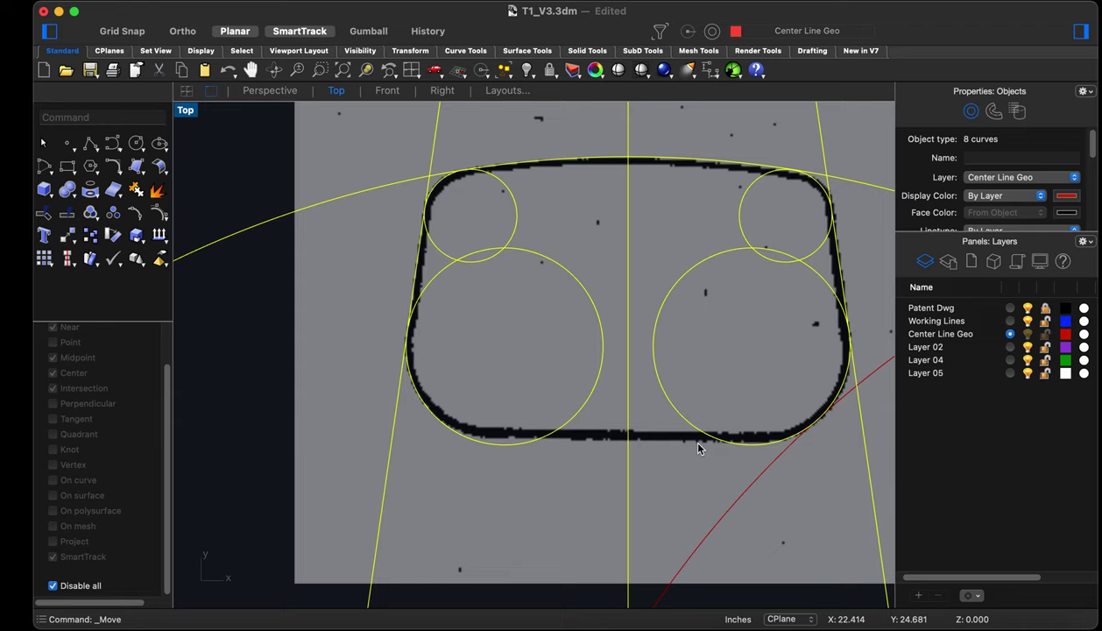
pyautogui.scroll(-8, 497, 438)
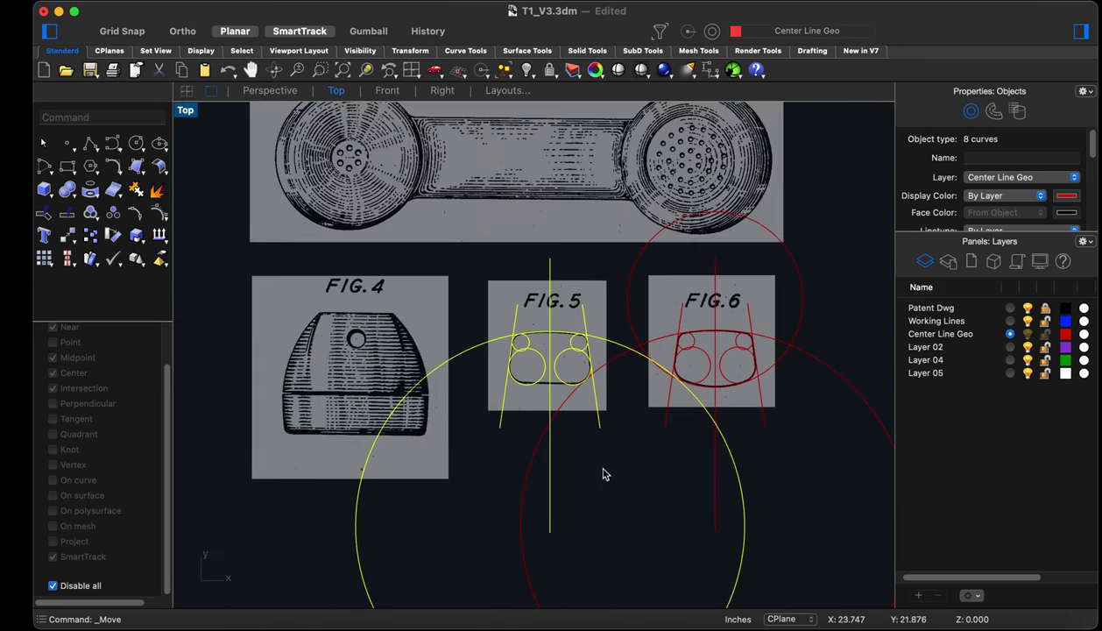
pyautogui.scroll(8, 604, 473)
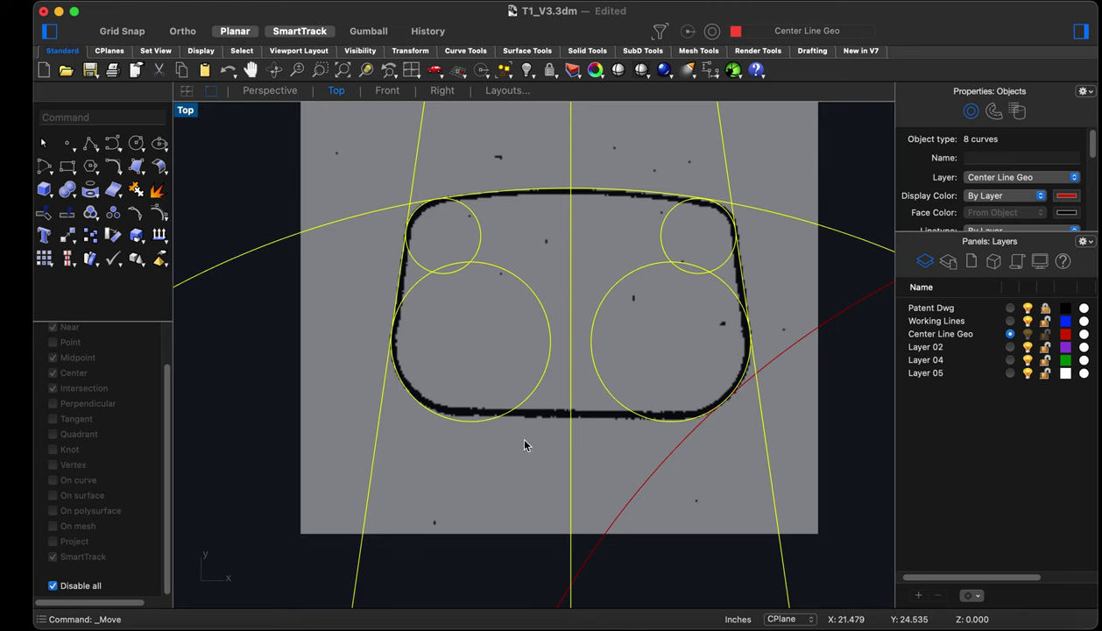
pyautogui.scroll(-3, 542, 448)
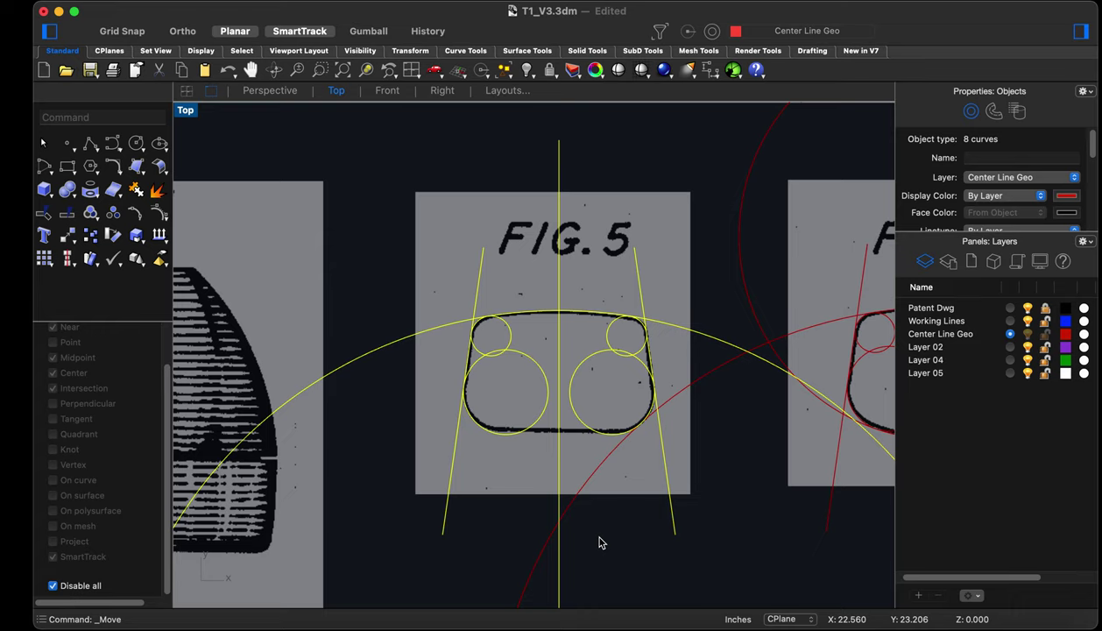
pyautogui.press('Escape')
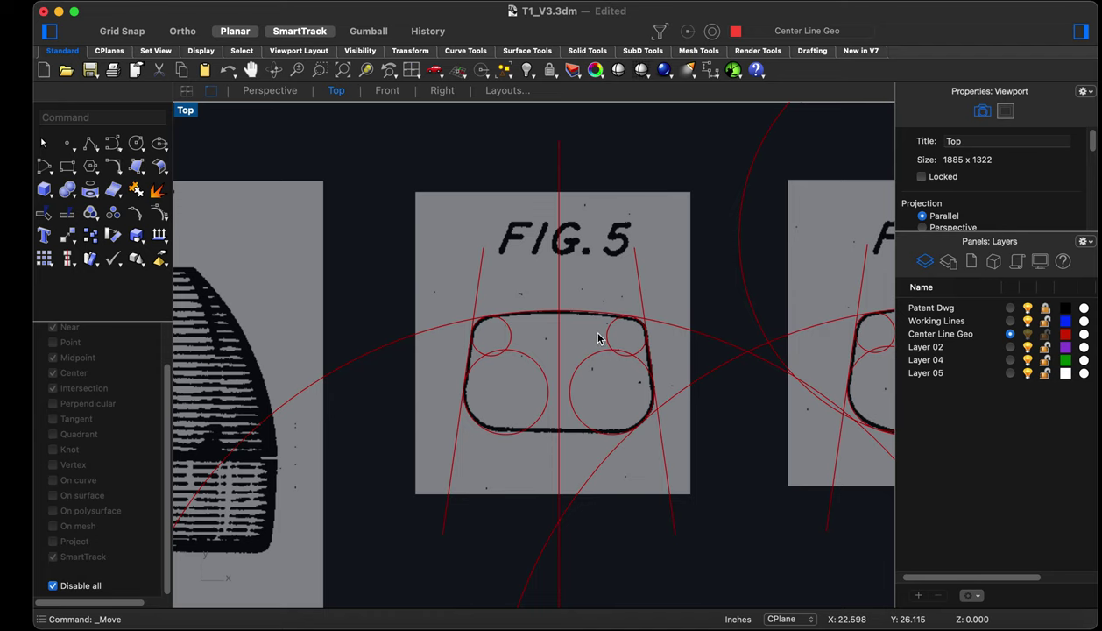
# Re-enable object snaps with Quadrant and Knot, and draw a horizontal line about 1.52 inches long joining the lowest points of Fig. 5's two lower circles
pyautogui.scroll(4, 598, 340)
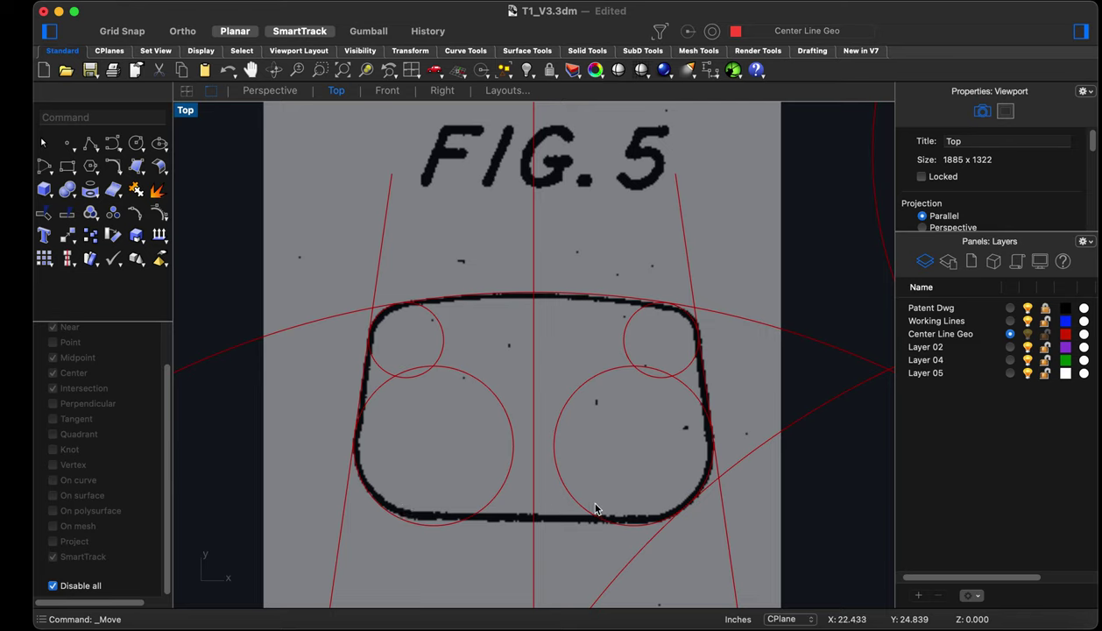
pyautogui.write('line')
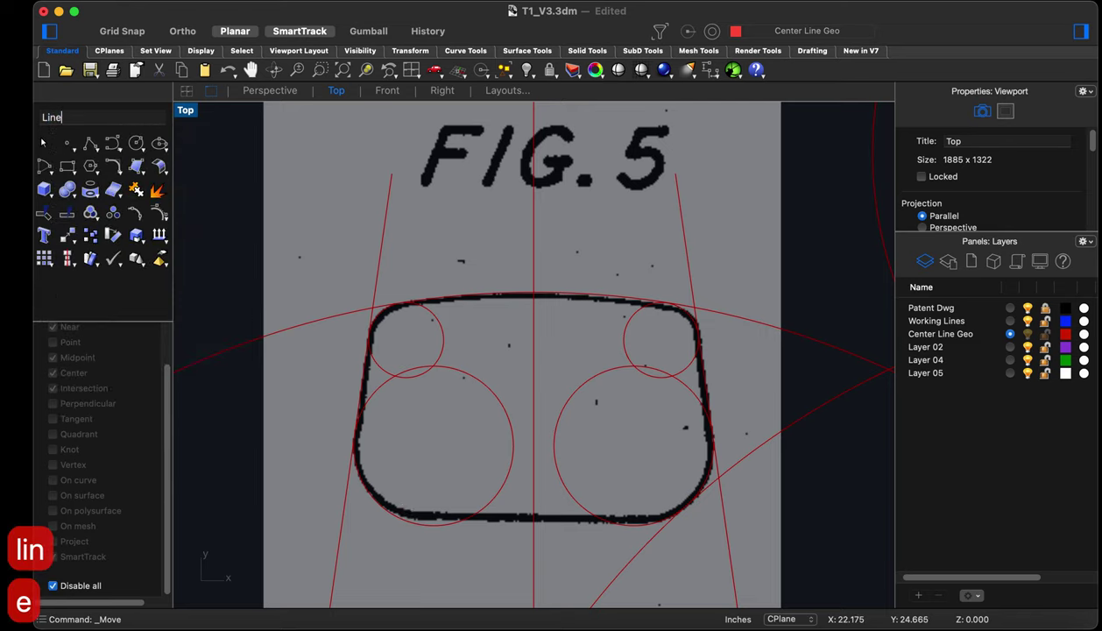
pyautogui.press('Return')
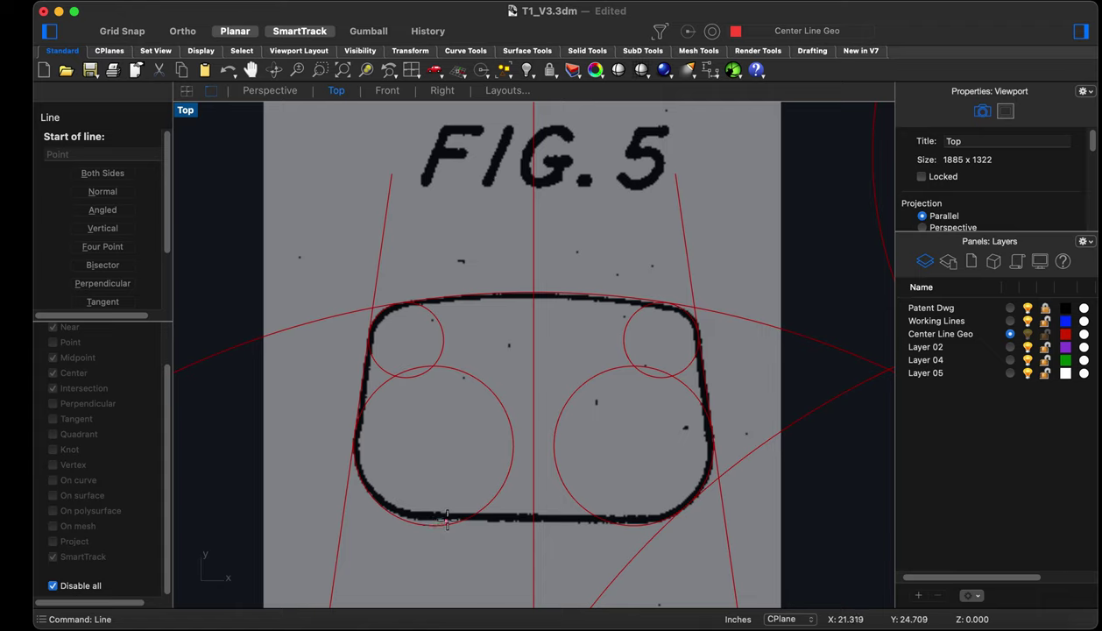
pyautogui.click(58, 586)
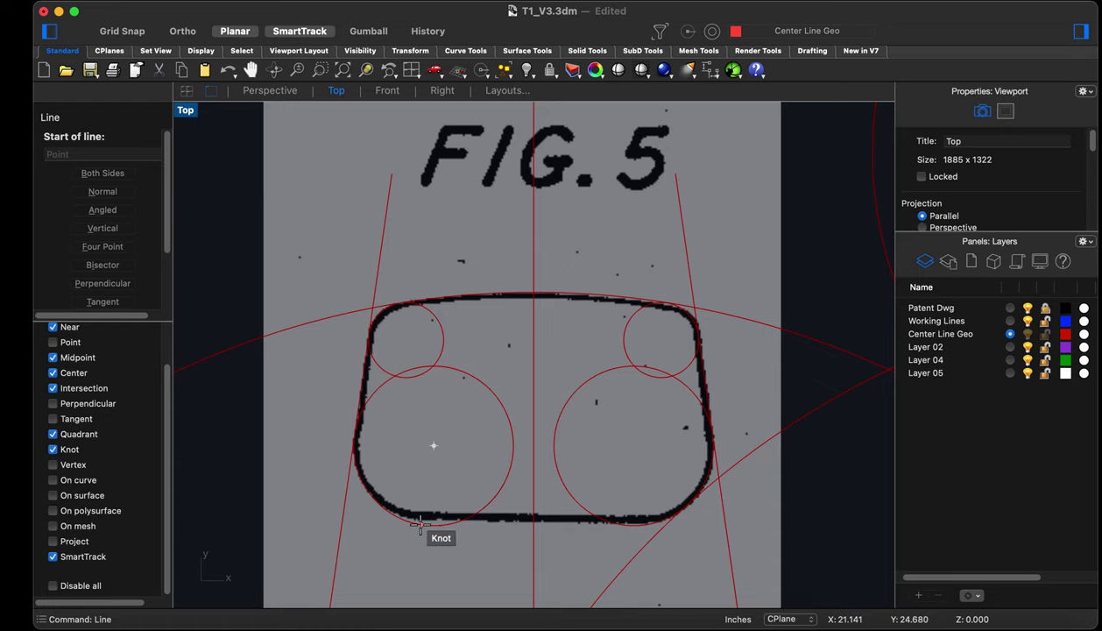
pyautogui.scroll(5, 425, 524)
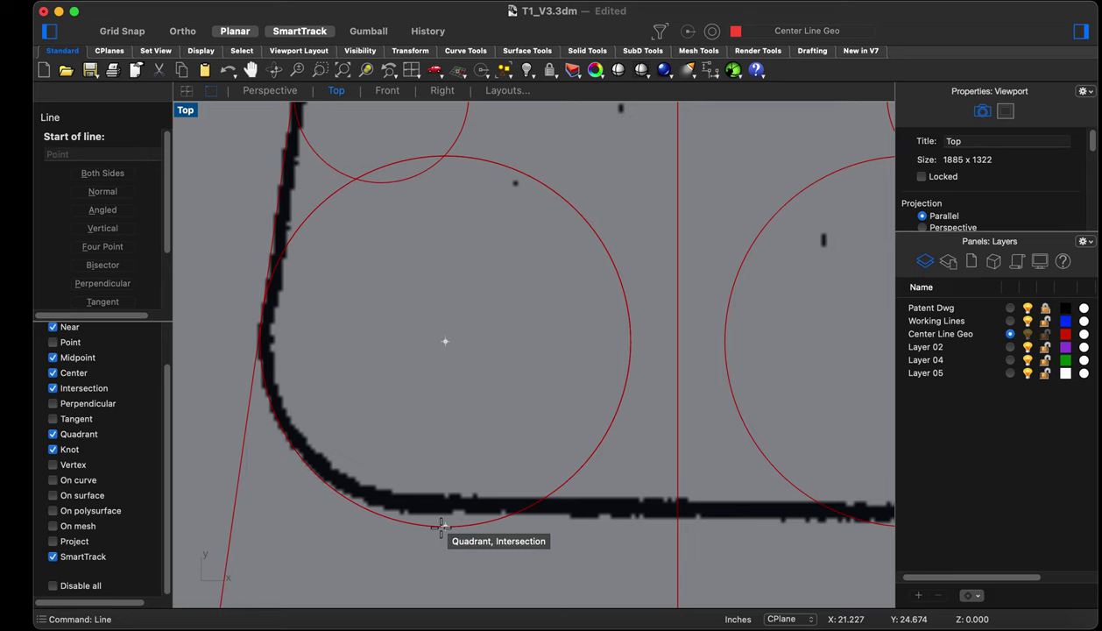
pyautogui.click(441, 526)
pyautogui.scroll(-1, 368, 542)
pyautogui.scroll(-4, 423, 546)
pyautogui.scroll(6, 603, 557)
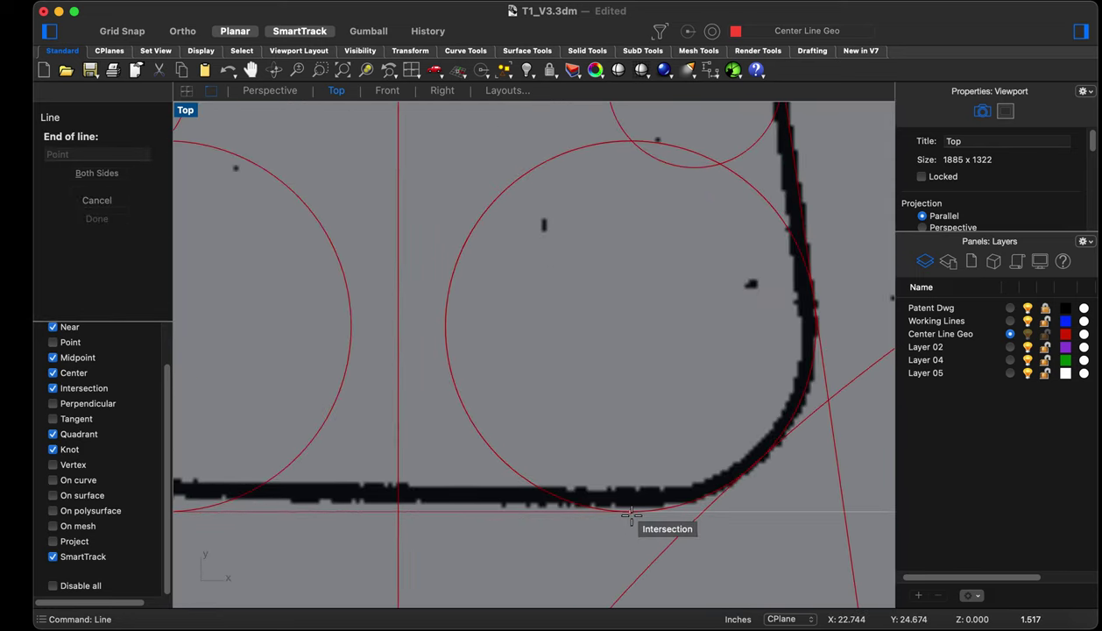
pyautogui.click(634, 511)
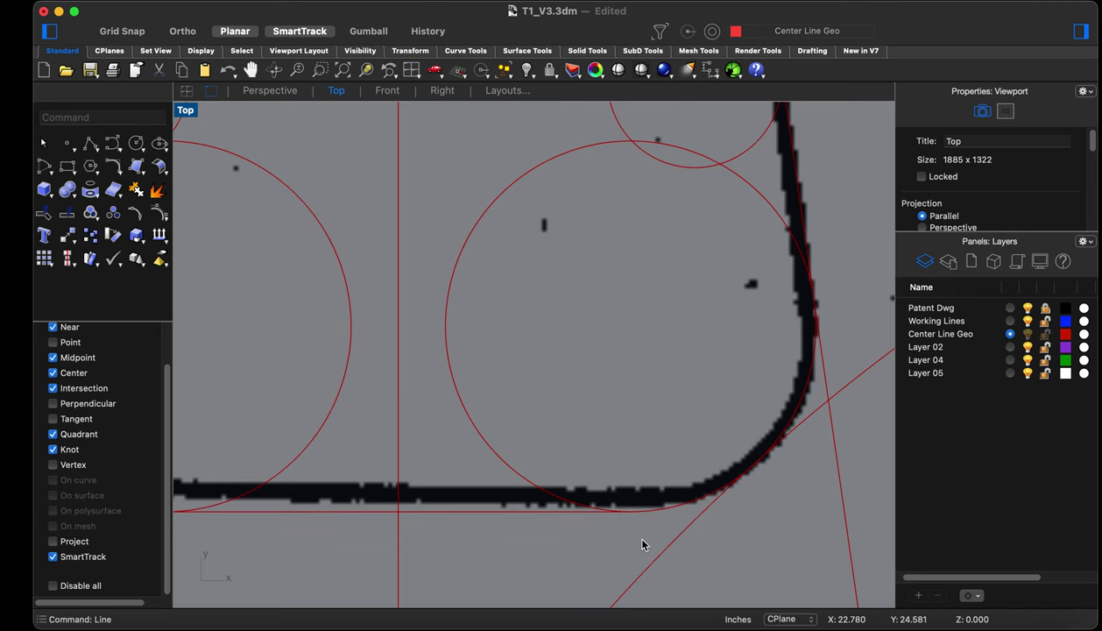
# Unlock the Patent Dwg layer and move the Fig. 6 image with its window-selected construction curves sideways, well clear of the other figures
pyautogui.scroll(-5, 642, 547)
pyautogui.scroll(-3, 502, 488)
pyautogui.scroll(-1, 473, 451)
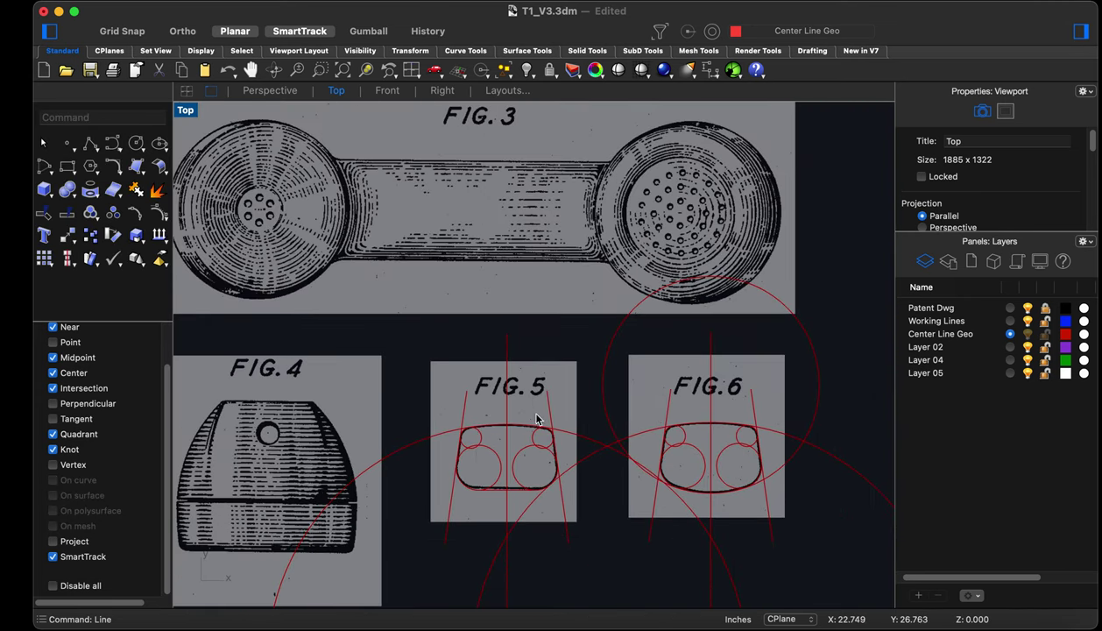
pyautogui.scroll(-2, 680, 417)
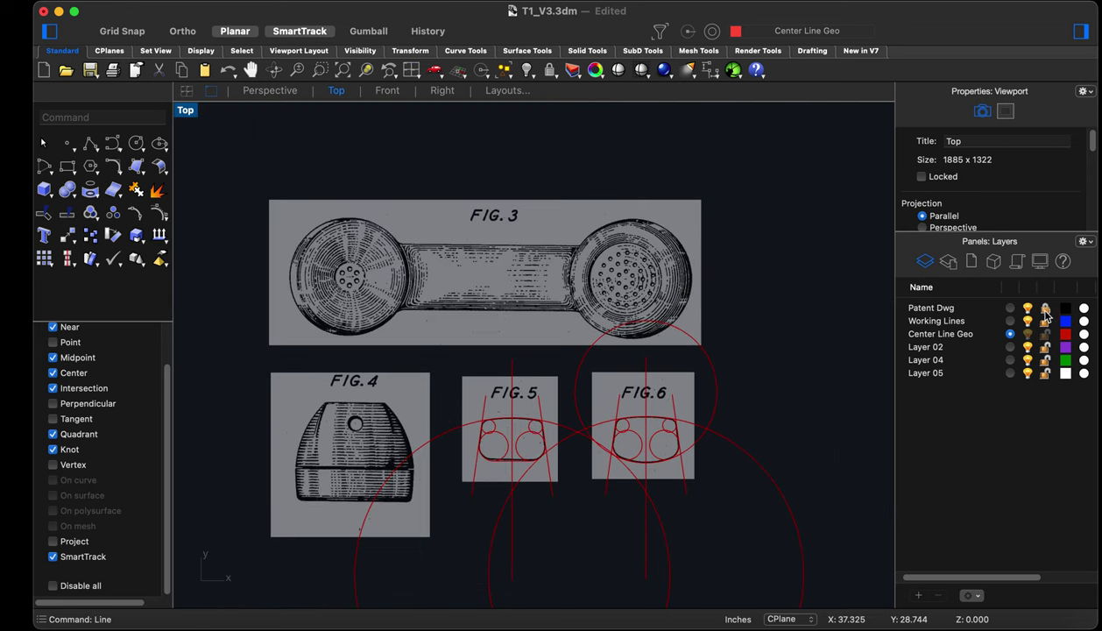
pyautogui.scroll(2, 681, 427)
pyautogui.moveTo(770, 344); pyautogui.dragTo(591, 450)
pyautogui.scroll(-3, 587, 440)
pyautogui.scroll(2, 587, 440)
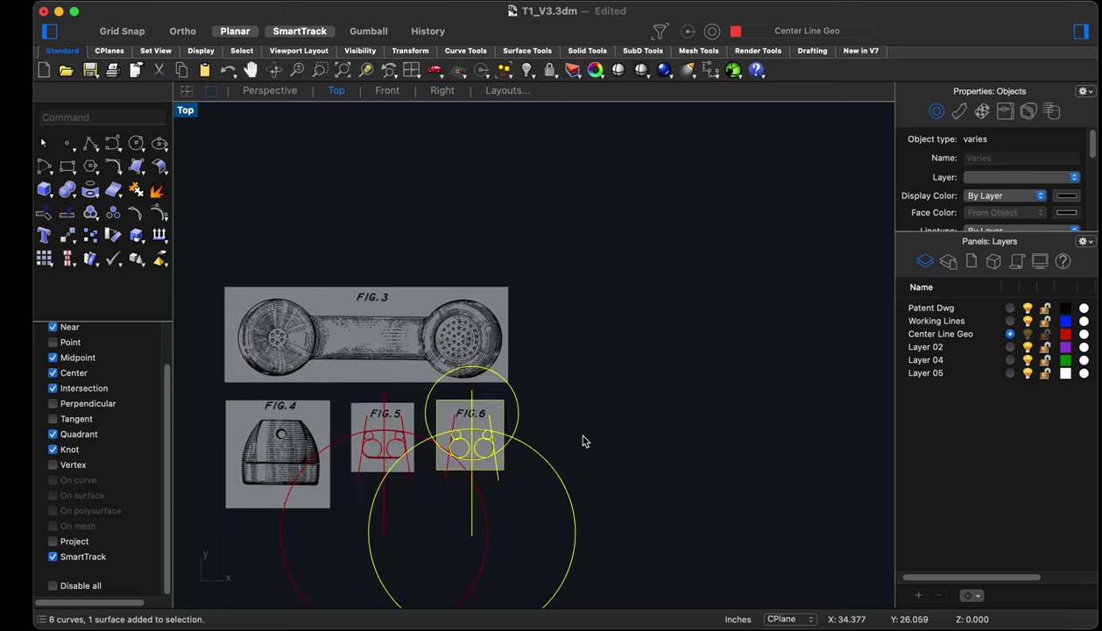
pyautogui.write('m')
pyautogui.press('Return')
pyautogui.click(577, 422)
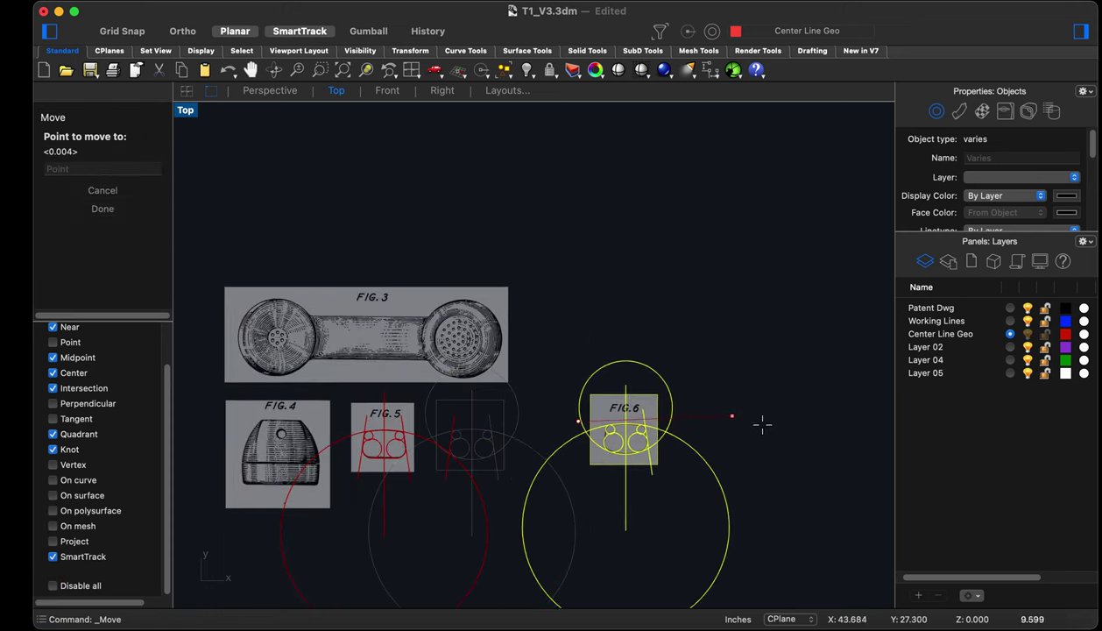
pyautogui.click(758, 428)
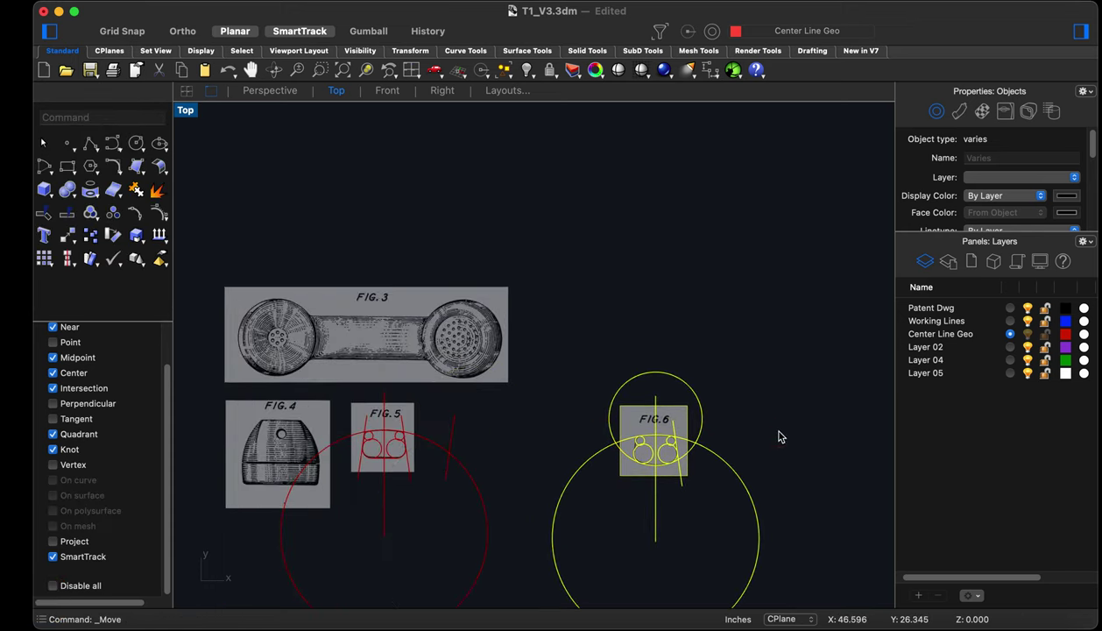
# Hide the Patent Dwg layer to check the moved Fig. 6 construction curves, and undo the hiding
pyautogui.press('Escape')
pyautogui.scroll(4, 646, 487)
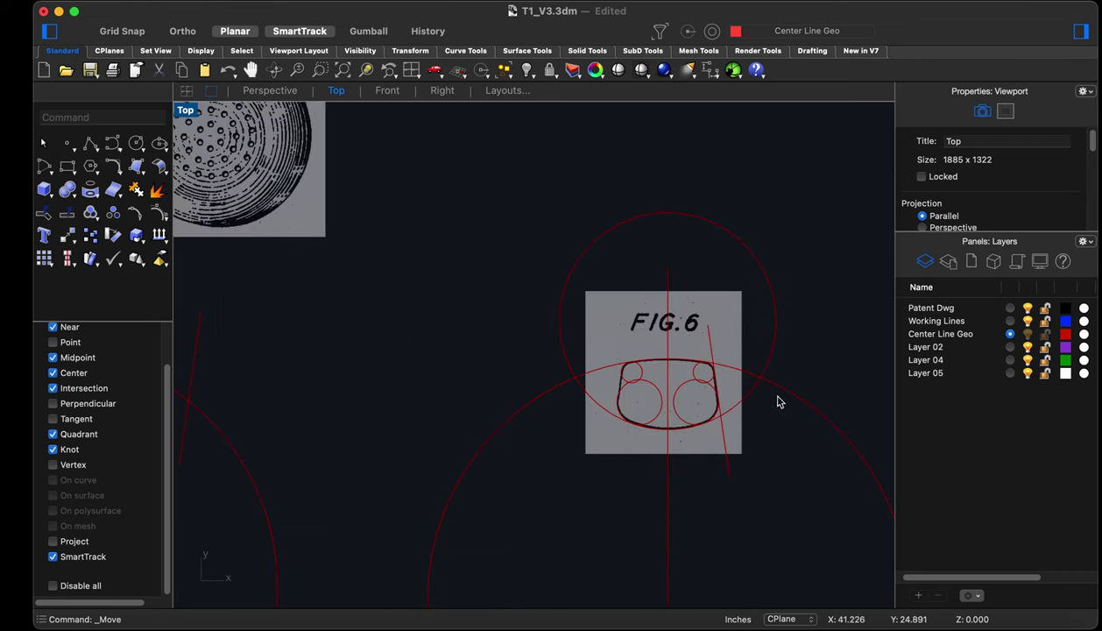
pyautogui.click(1027, 308)
pyautogui.scroll(-3, 676, 385)
pyautogui.scroll(4, 666, 428)
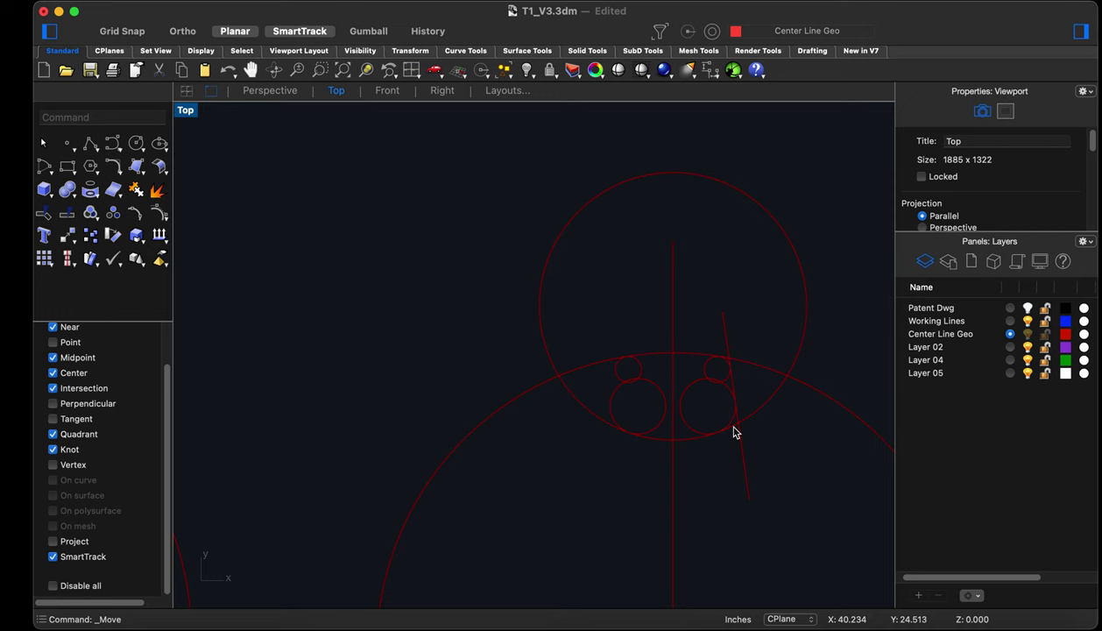
pyautogui.press('super+z')
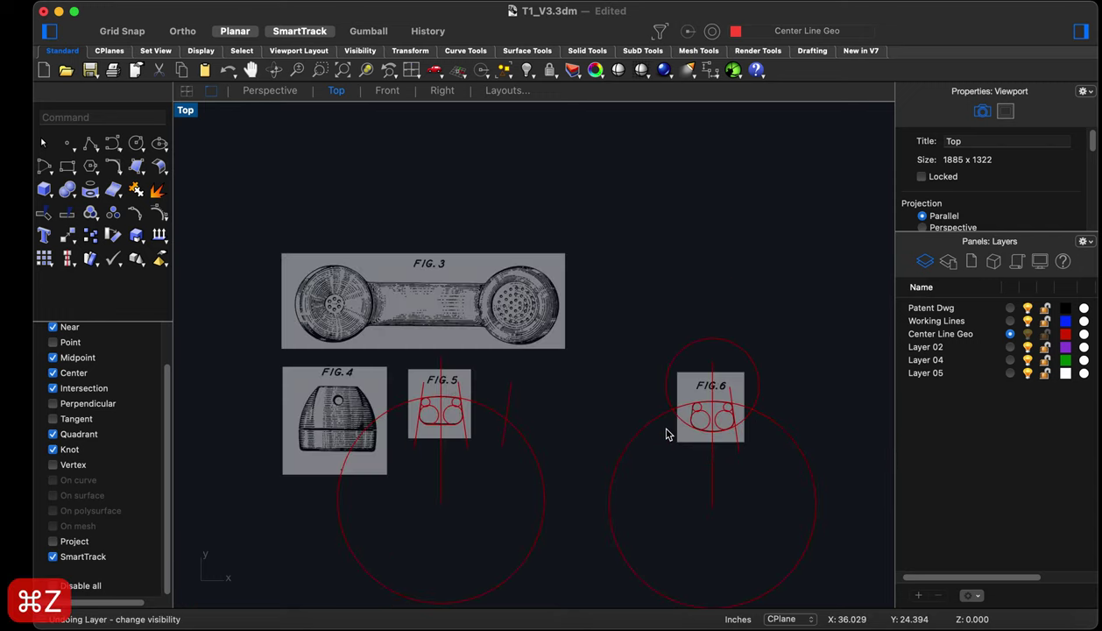
# Undo the Fig. 6 move and move its image with all construction curves, including both slanted side lines, well clear of the other figures
pyautogui.press('super+z')
pyautogui.scroll(4, 640, 432)
pyautogui.moveTo(647, 350); pyautogui.dragTo(355, 384)
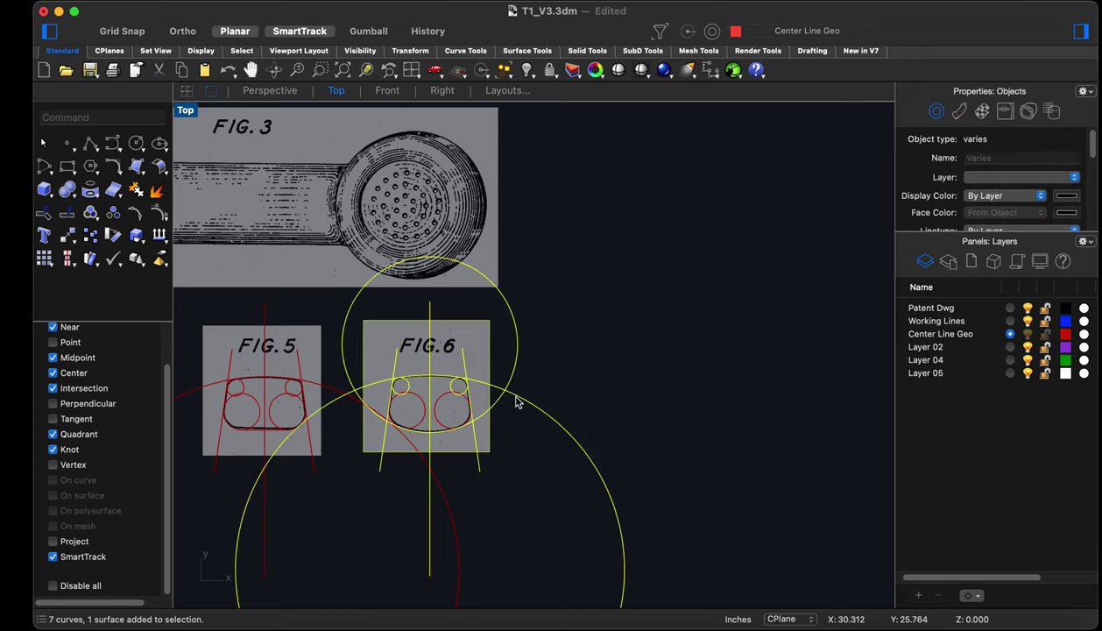
pyautogui.keyDown('shift'); pyautogui.moveTo(609, 356); pyautogui.dragTo(404, 427); pyautogui.keyUp('shift')
pyautogui.scroll(-2, 404, 427)
pyautogui.scroll(-3, 404, 427)
pyautogui.write('m')
pyautogui.press('Return')
pyautogui.click(479, 397)
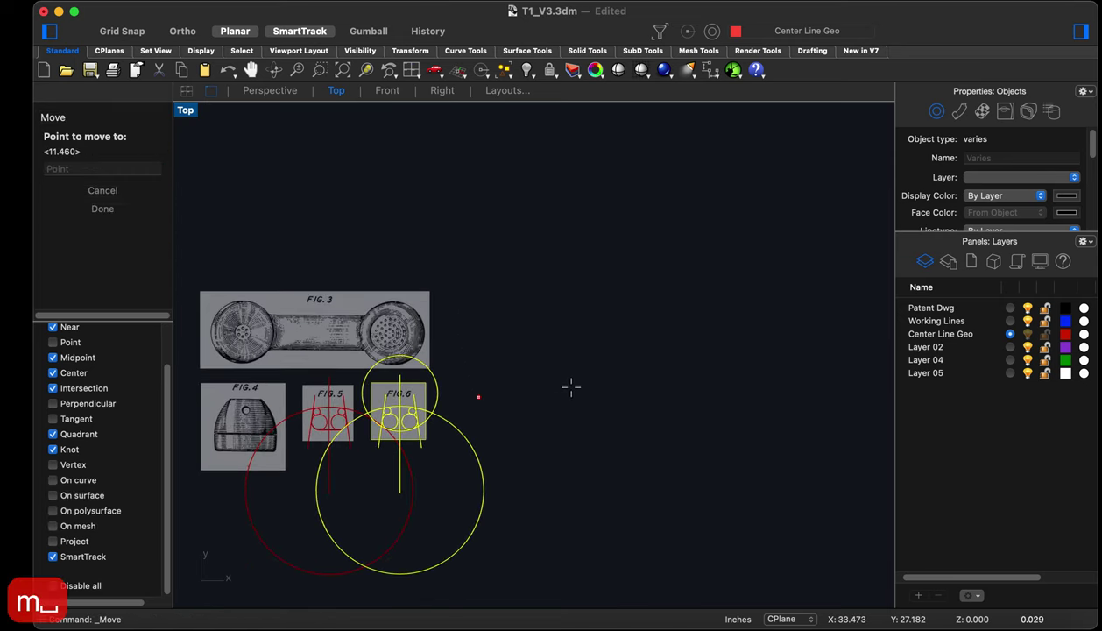
pyautogui.click(629, 392)
pyautogui.press('Escape')
pyautogui.scroll(3, 593, 429)
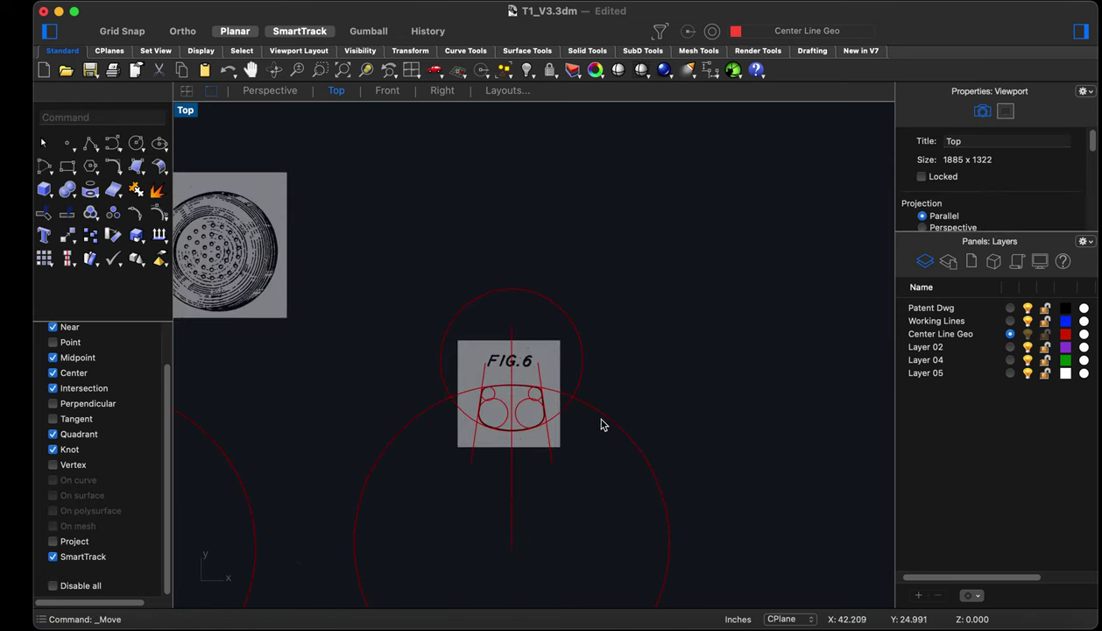
# Hide the Patent Dwg layer and, using all Fig. 6 curves as cutting objects, try trimming the outer arcs off the two largest circles
pyautogui.click(1027, 308)
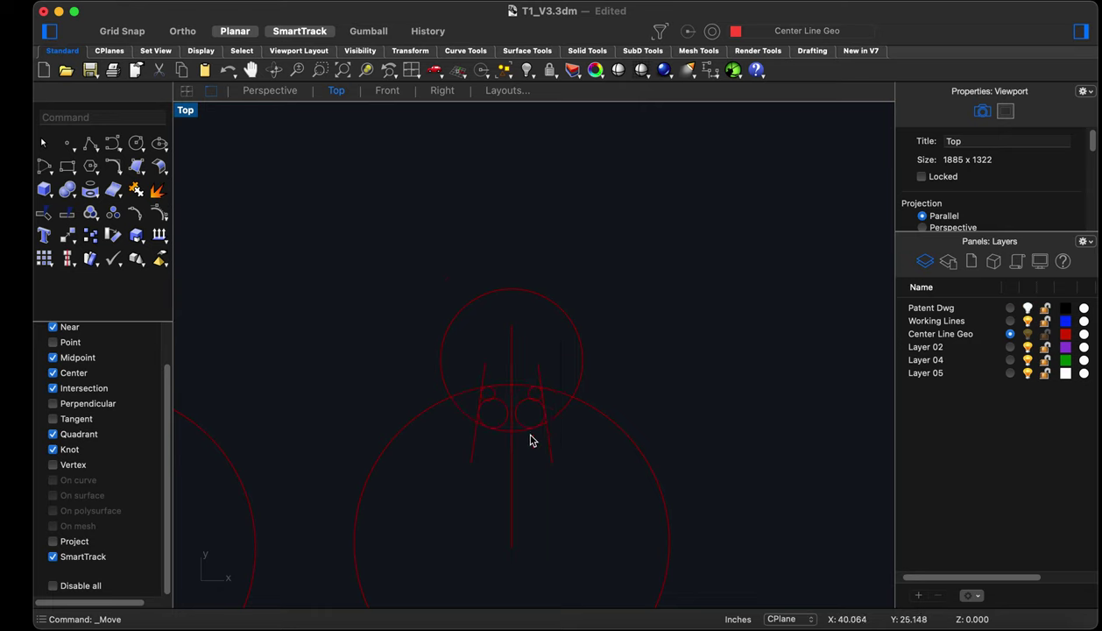
pyautogui.write('trim')
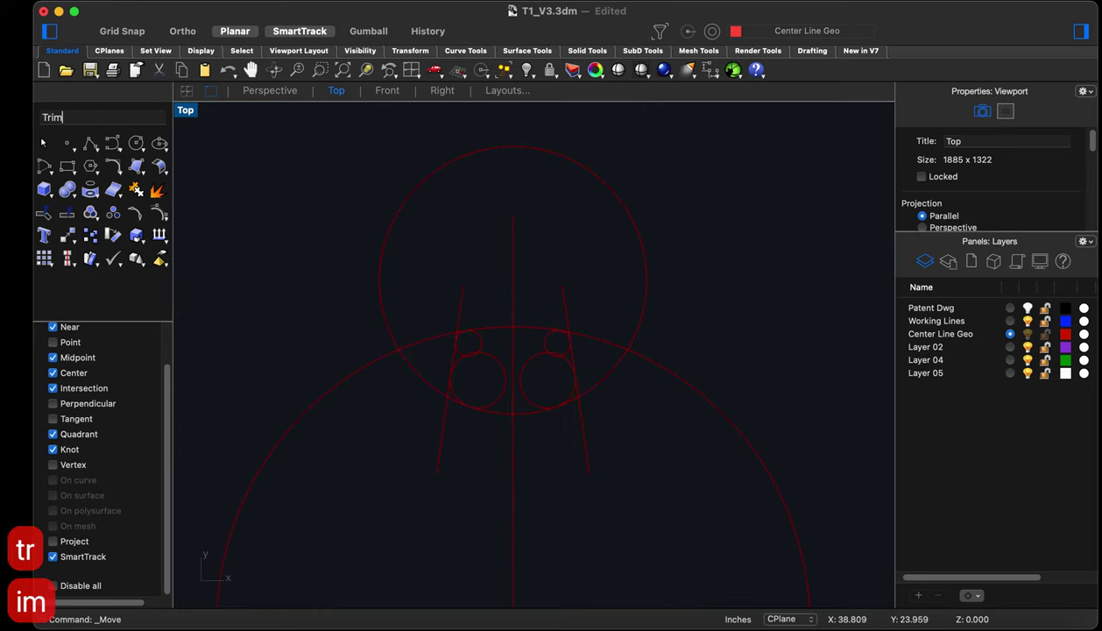
pyautogui.press('Return')
pyautogui.moveTo(655, 504)
pyautogui.mouseDown()
pyautogui.moveTo(477, 369)
pyautogui.moveTo(369, 252)
pyautogui.mouseUp()
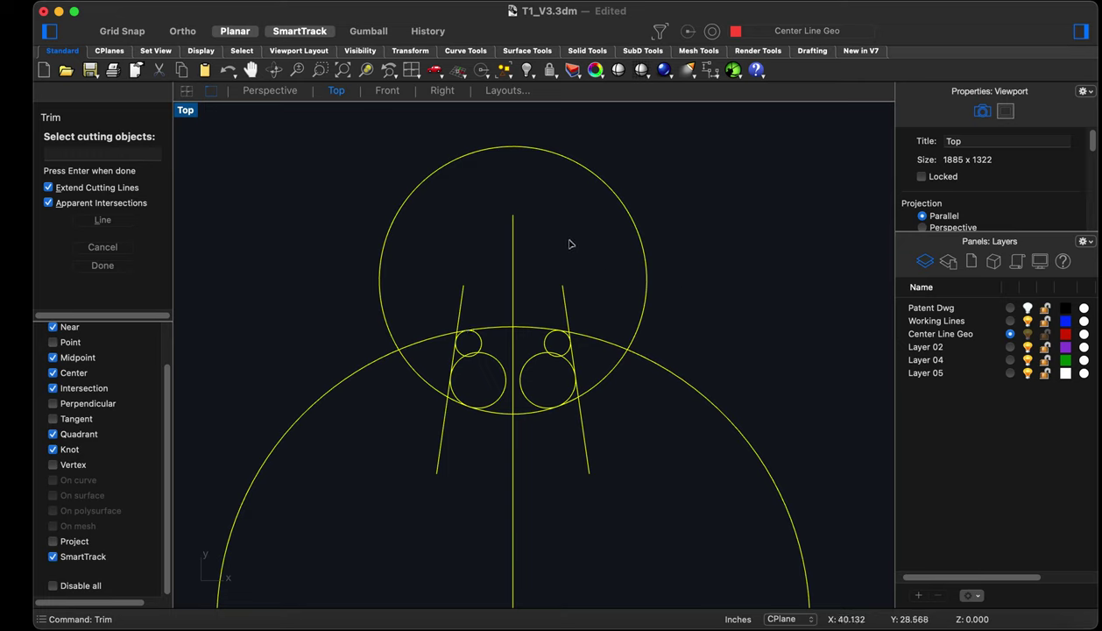
pyautogui.moveTo(566, 209); pyautogui.dragTo(537, 131)
pyautogui.press('Return')
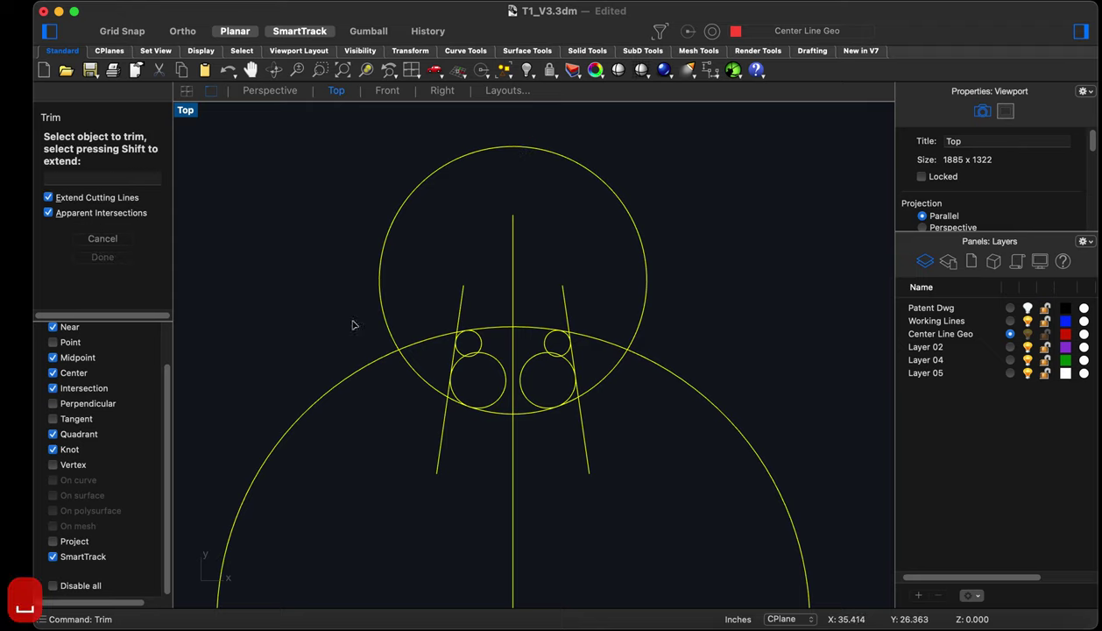
pyautogui.click(403, 202)
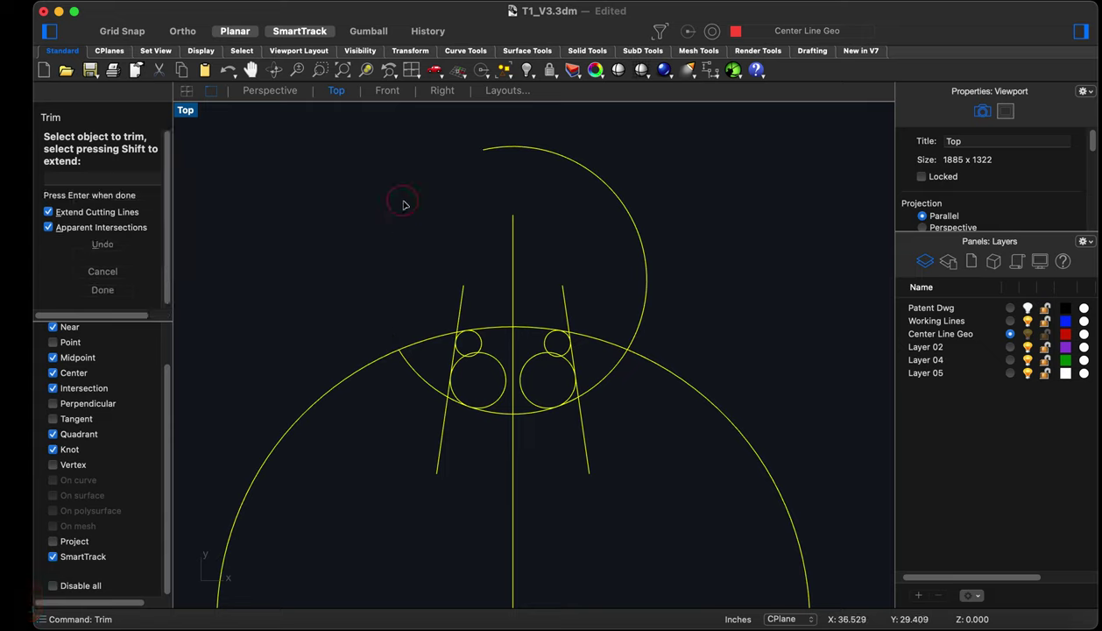
pyautogui.click(644, 326)
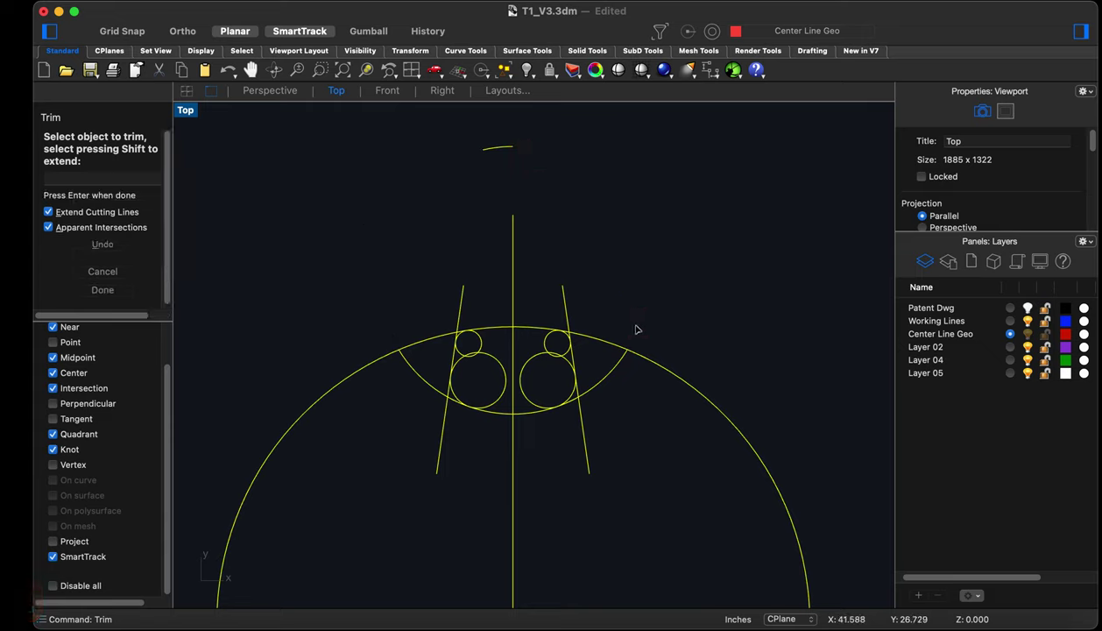
pyautogui.click(664, 374)
pyautogui.click(374, 367)
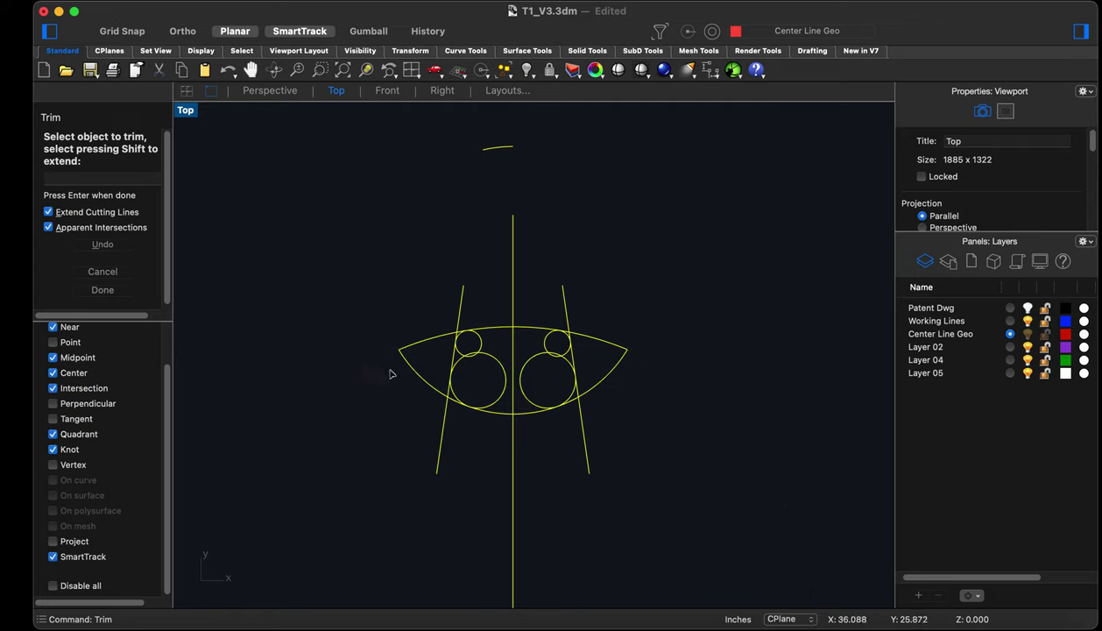
# Trim the arc ends beyond the slanted side lines and the upper ends of those lines above the Fig. 6 outline
pyautogui.click(408, 366)
pyautogui.click(603, 339)
pyautogui.click(554, 295)
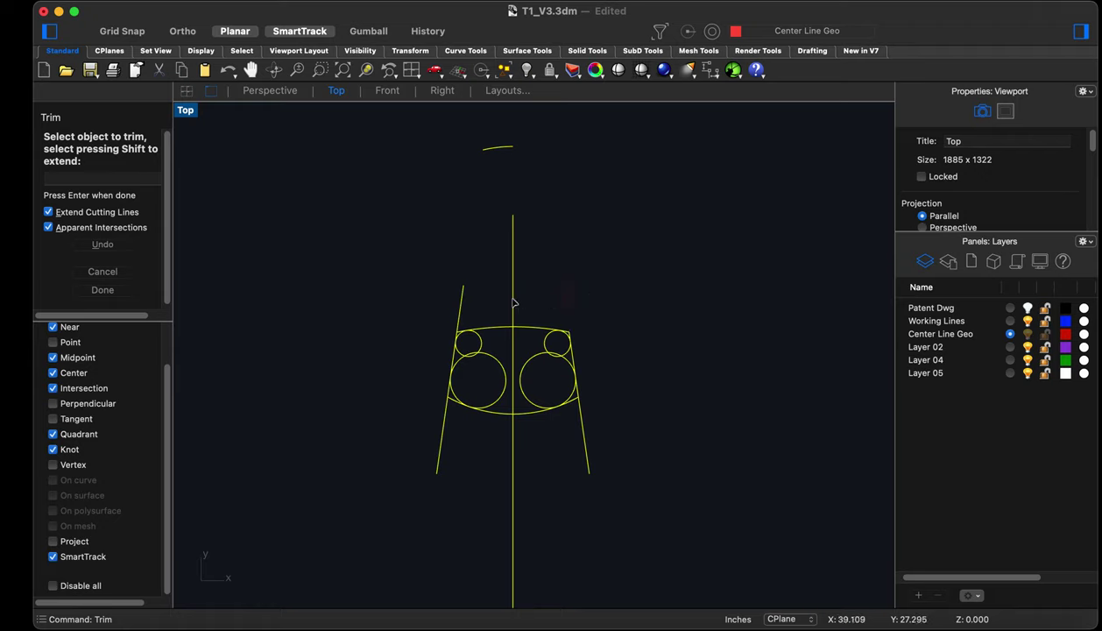
pyautogui.click(459, 312)
# Trim the two circles on the left half of Fig. 6 down to their corner arcs
pyautogui.scroll(5, 445, 337)
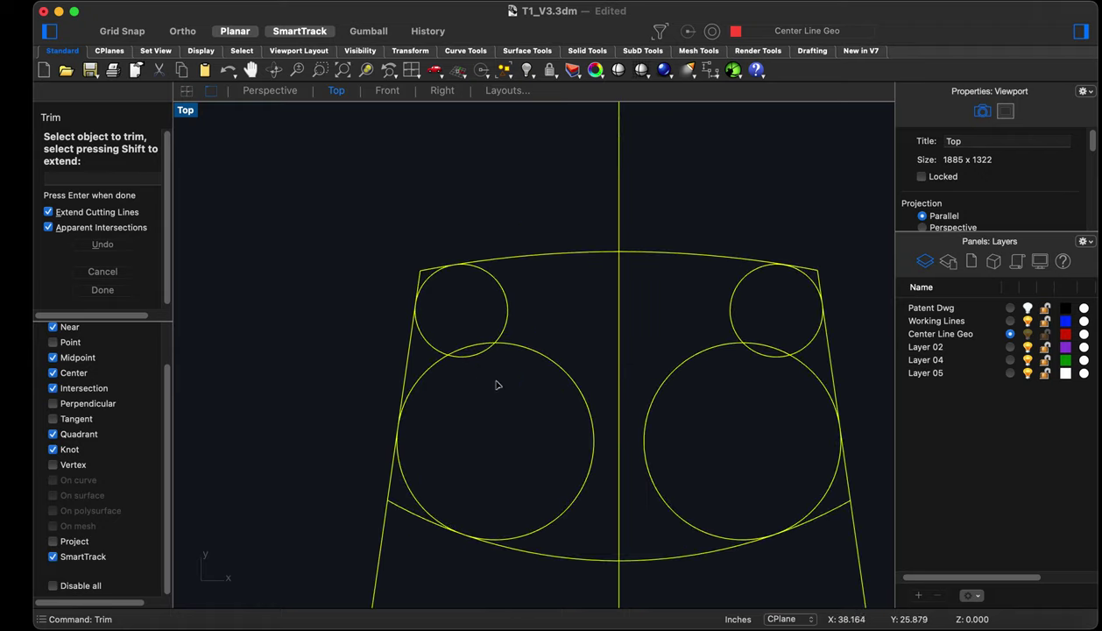
pyautogui.click(466, 323)
pyautogui.click(435, 346)
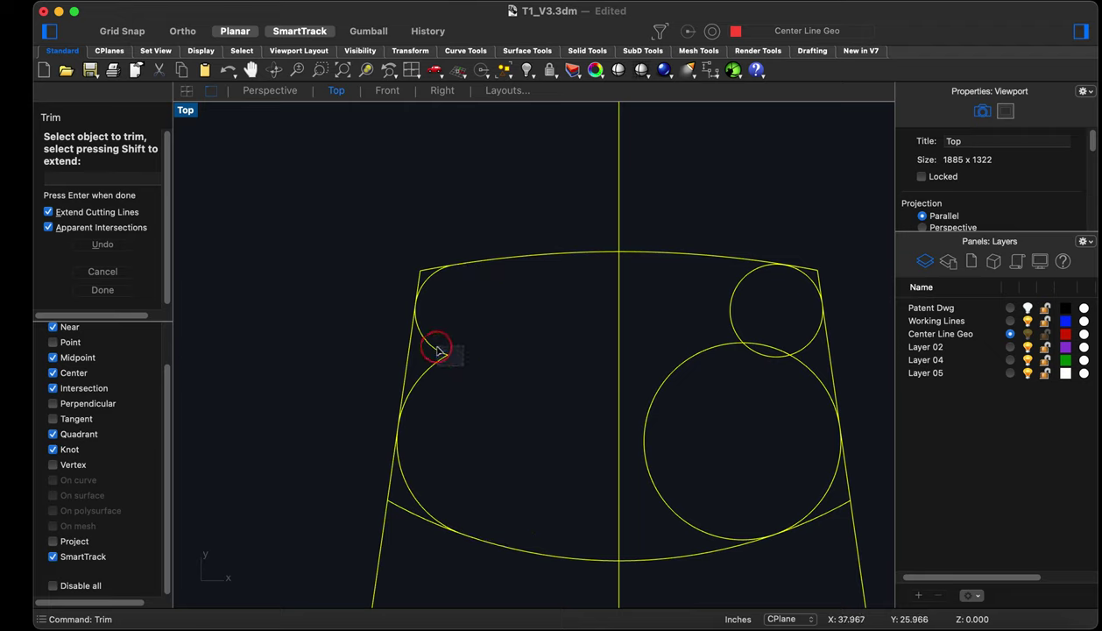
# Try to trim the inner portions of the two right-half circles of Fig. 6, and undo each attempt
pyautogui.click(723, 307)
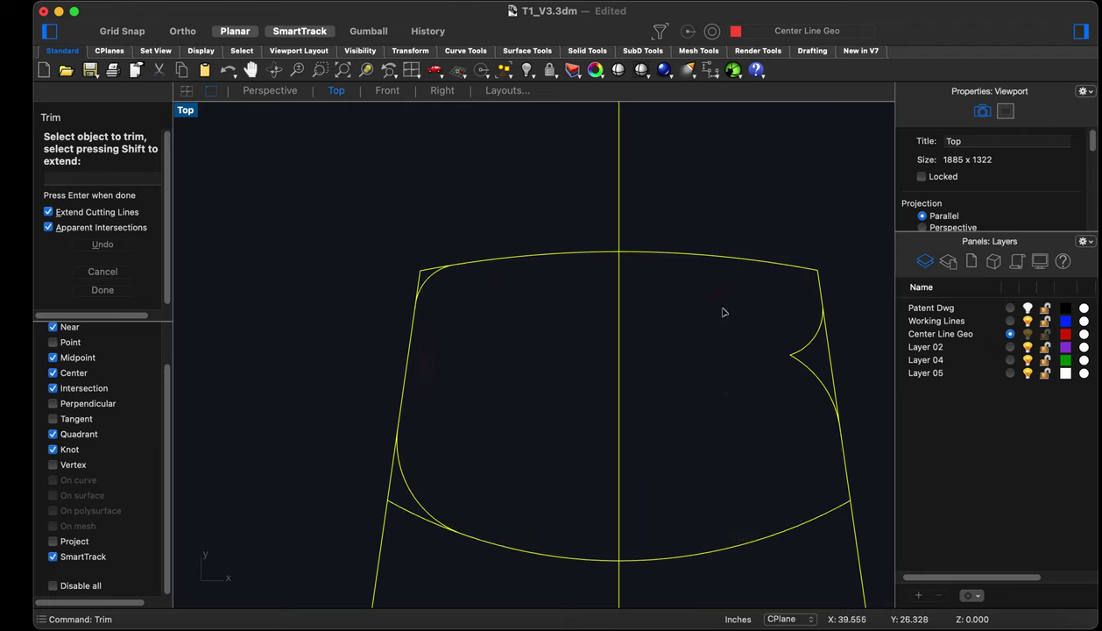
pyautogui.click(753, 320)
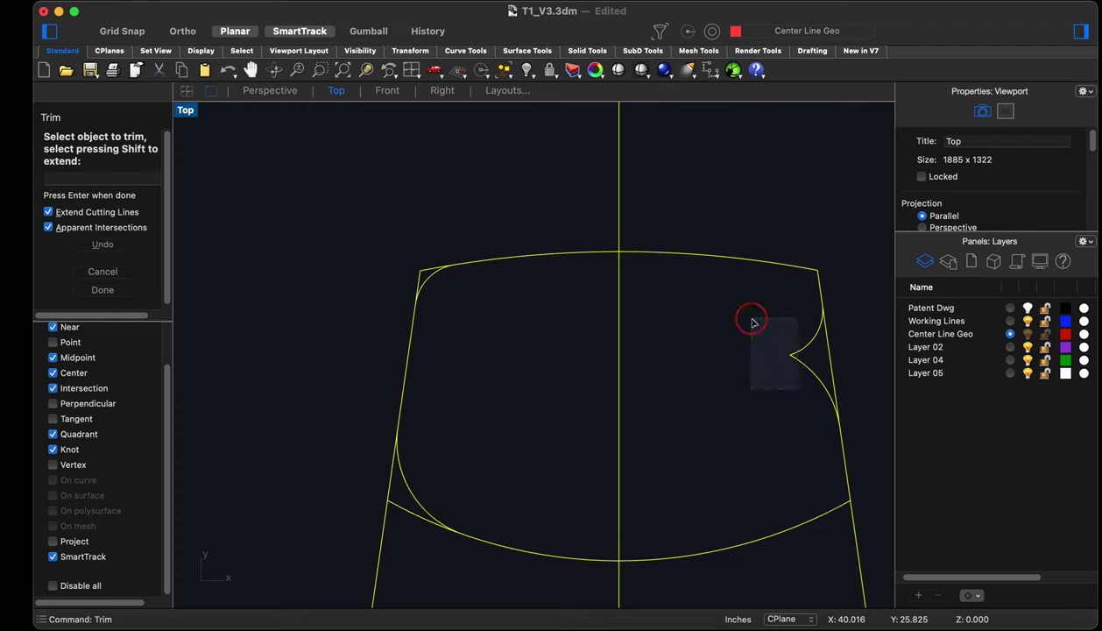
pyautogui.press('super+z')
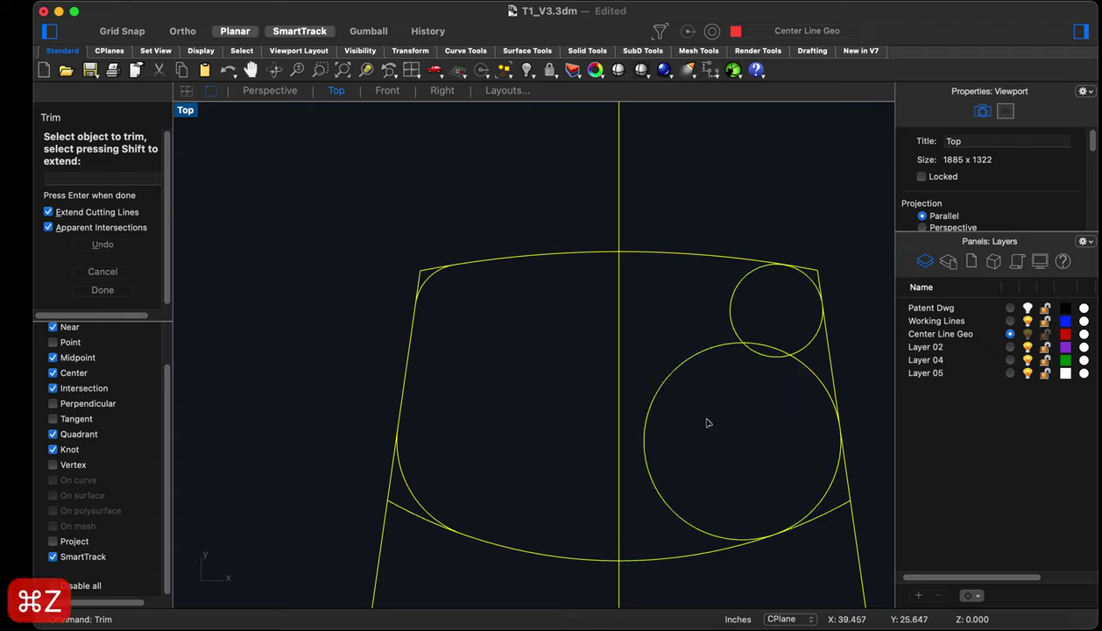
pyautogui.click(687, 522)
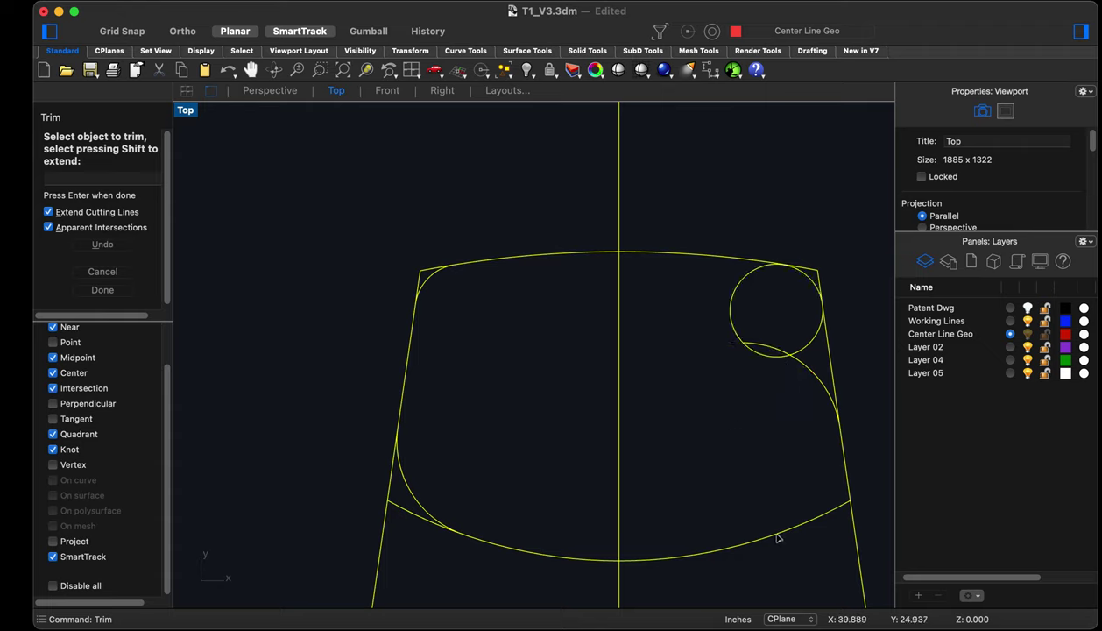
pyautogui.scroll(5, 775, 535)
pyautogui.scroll(-5, 762, 522)
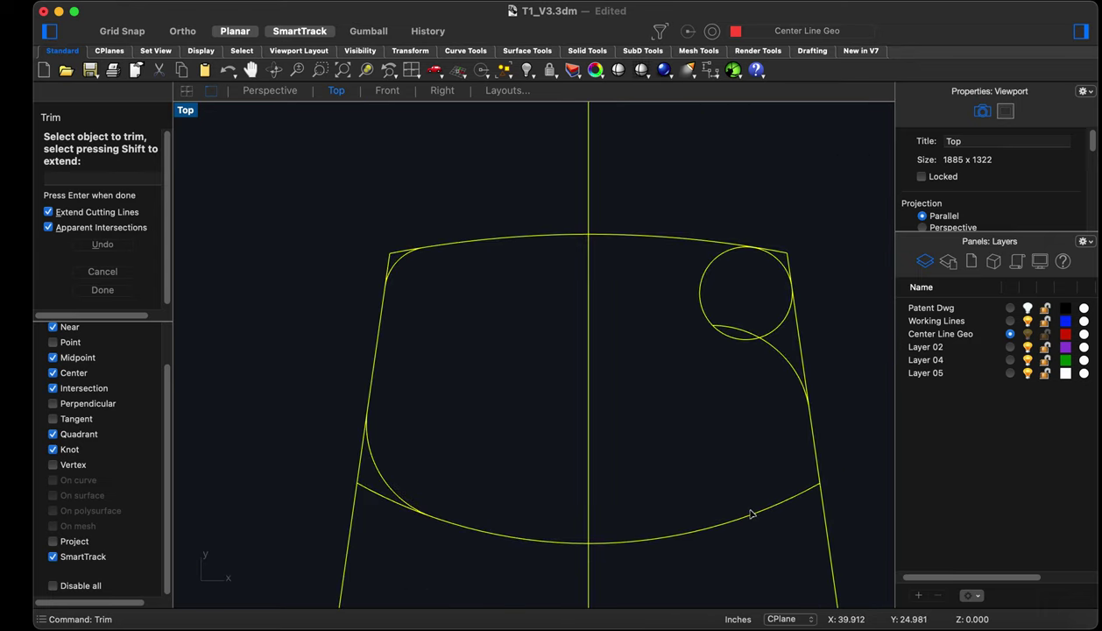
pyautogui.press('super+z')
# Leave the Trim command and undo all the Fig. 6 trims and the hiding of the Patent Dwg layer
pyautogui.scroll(6, 752, 517)
pyautogui.scroll(-6, 699, 529)
pyautogui.scroll(-3, 679, 478)
pyautogui.scroll(4, 644, 477)
pyautogui.scroll(-3, 649, 486)
pyautogui.scroll(-5, 655, 484)
pyautogui.scroll(2, 619, 496)
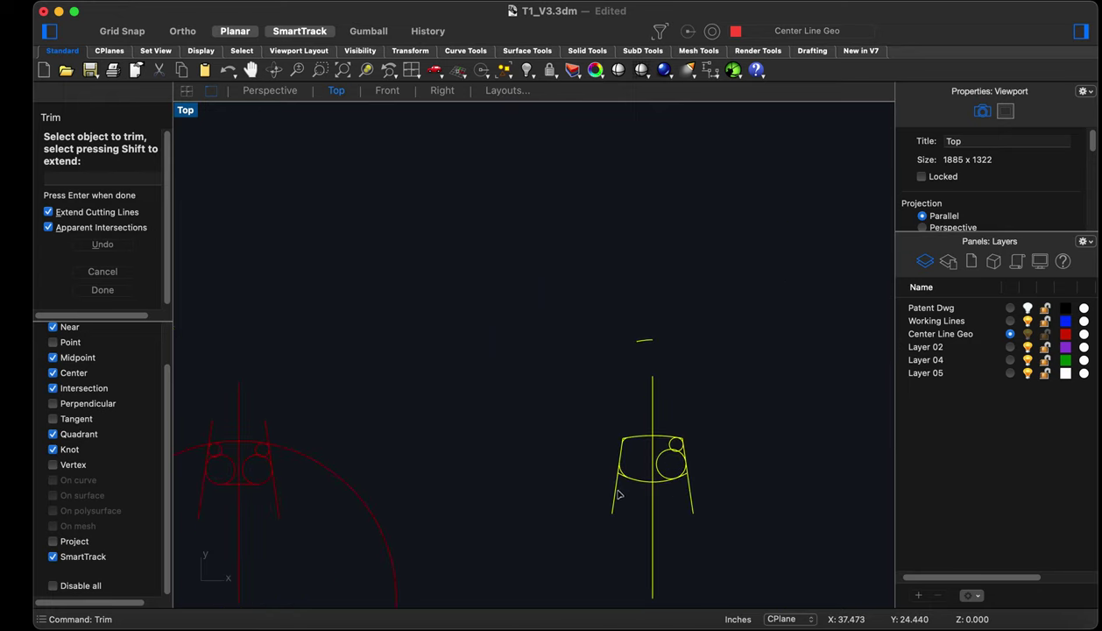
pyautogui.press('Escape')
pyautogui.press('Escape')
pyautogui.press('Escape')
pyautogui.press('Escape')
pyautogui.press('super+z')
pyautogui.press('super+z')
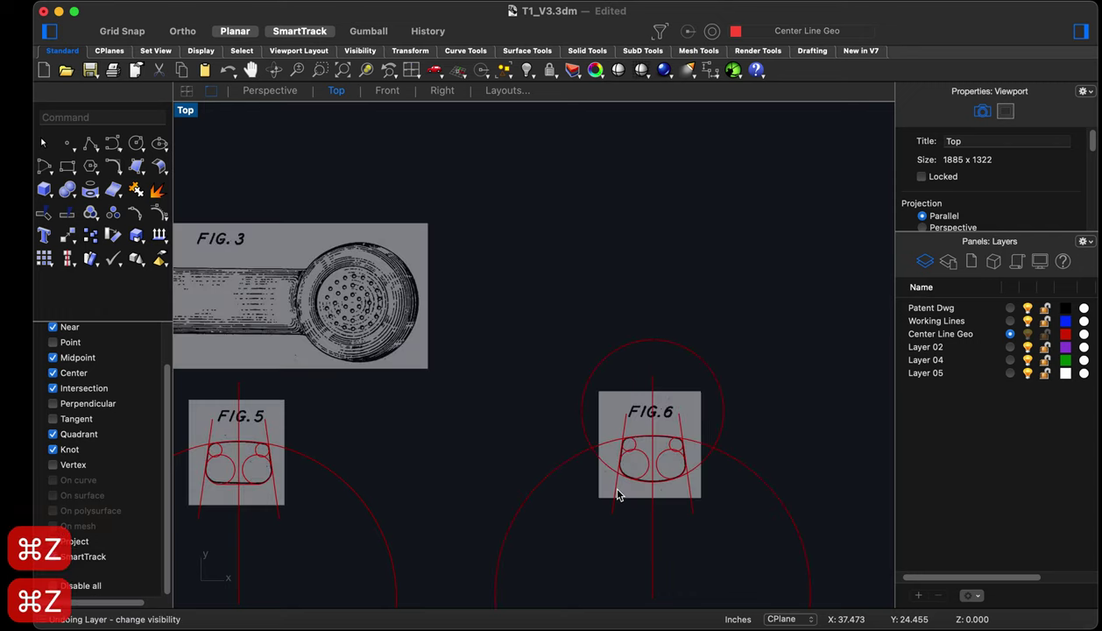
# Examine closely how the large lower circles of Fig. 6 meet the bottom-edge curve and the drawn outline on both sides
pyautogui.scroll(8, 652, 473)
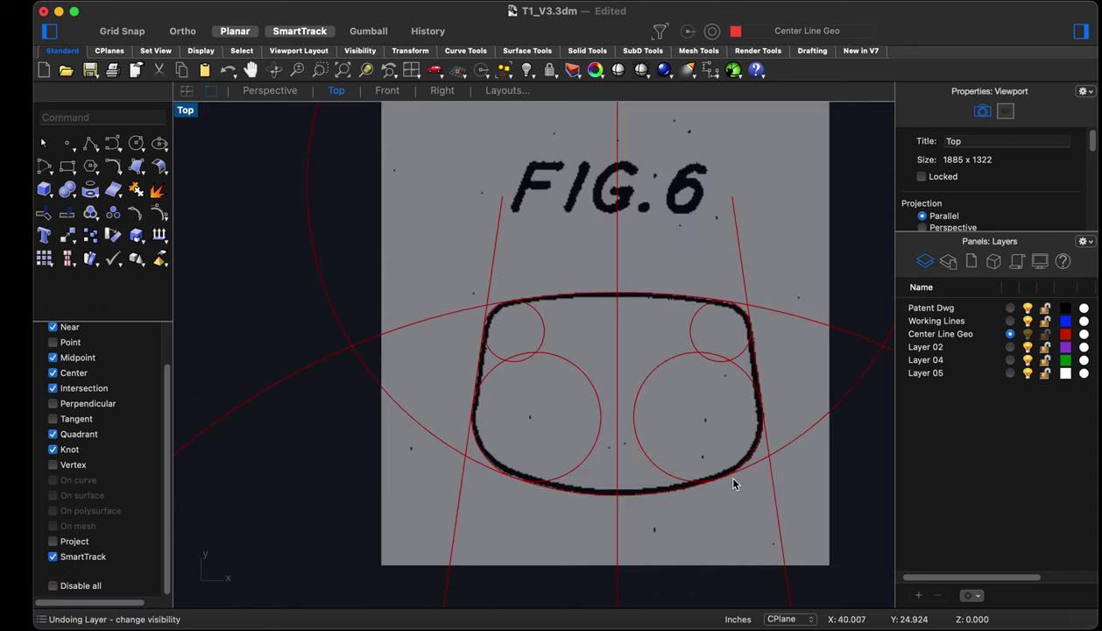
pyautogui.scroll(2, 710, 485)
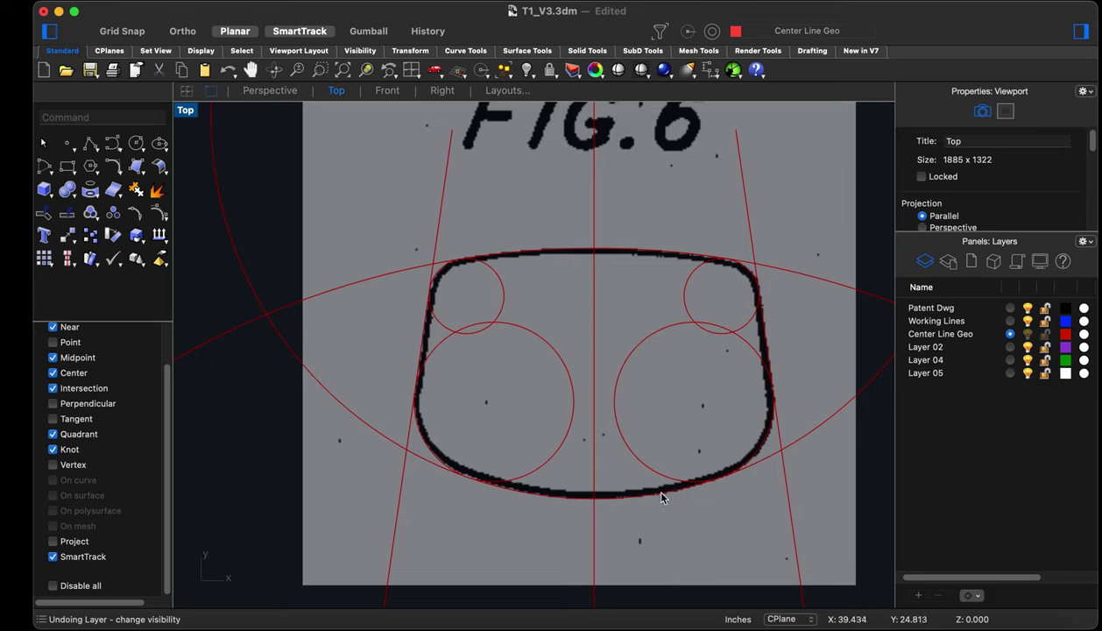
pyautogui.scroll(8, 449, 488)
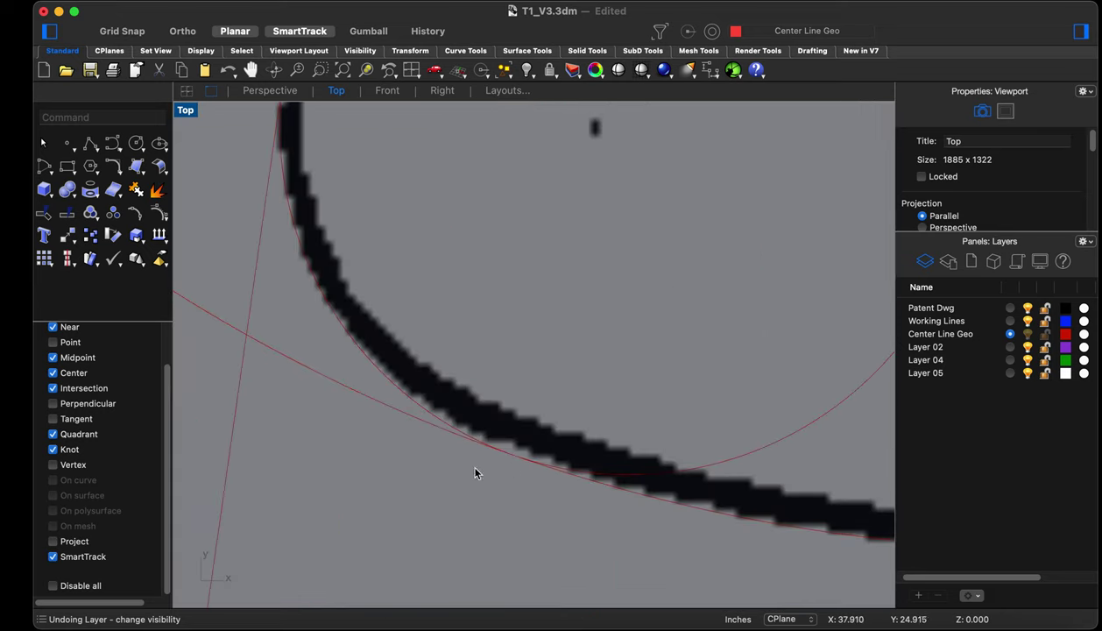
pyautogui.scroll(-8, 526, 474)
pyautogui.scroll(6, 648, 492)
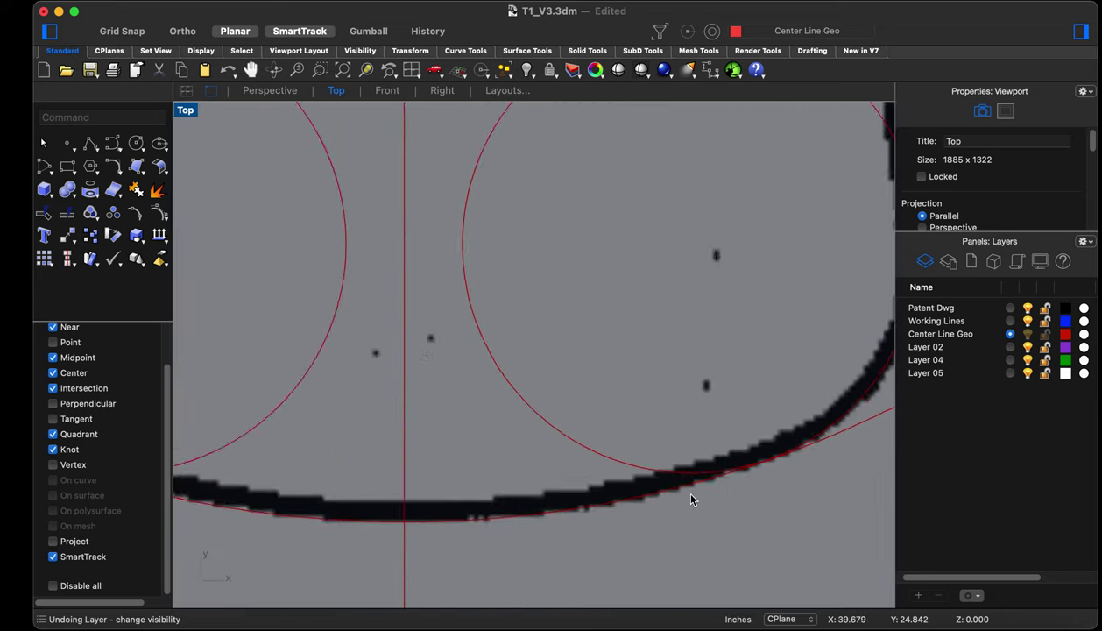
pyautogui.scroll(-3, 692, 500)
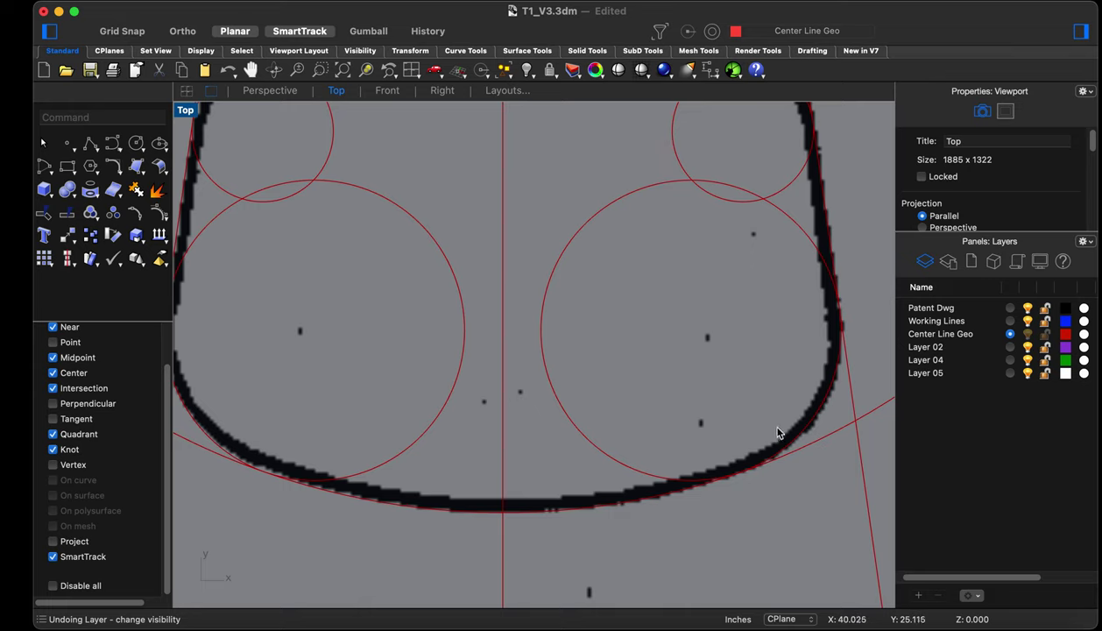
pyautogui.scroll(-4, 750, 464)
pyautogui.scroll(7, 697, 470)
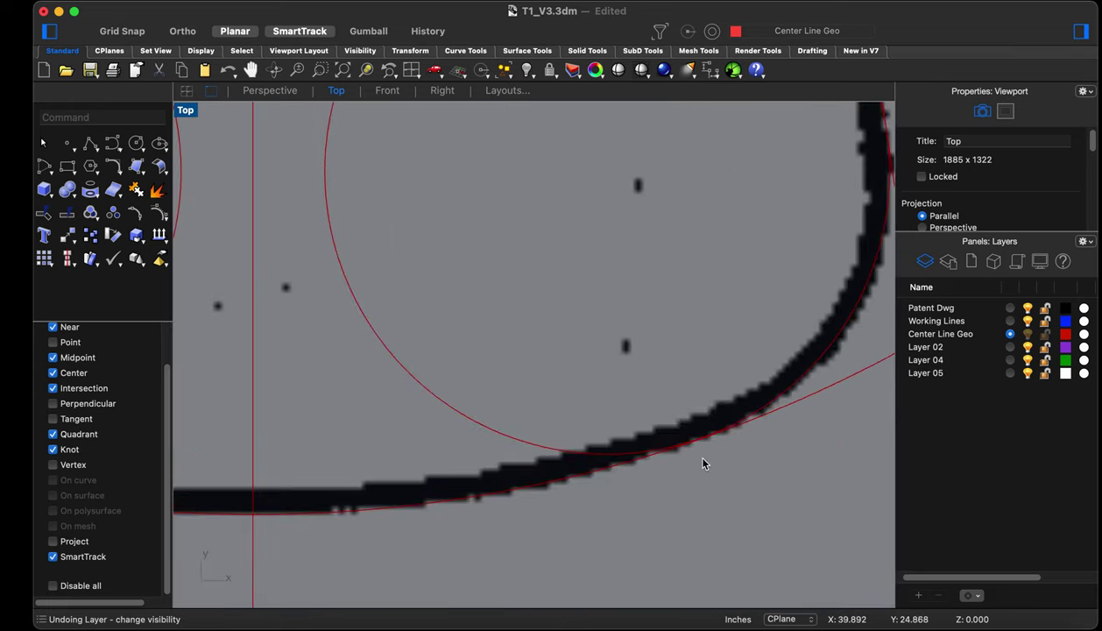
pyautogui.scroll(5, 703, 469)
pyautogui.scroll(-2, 657, 450)
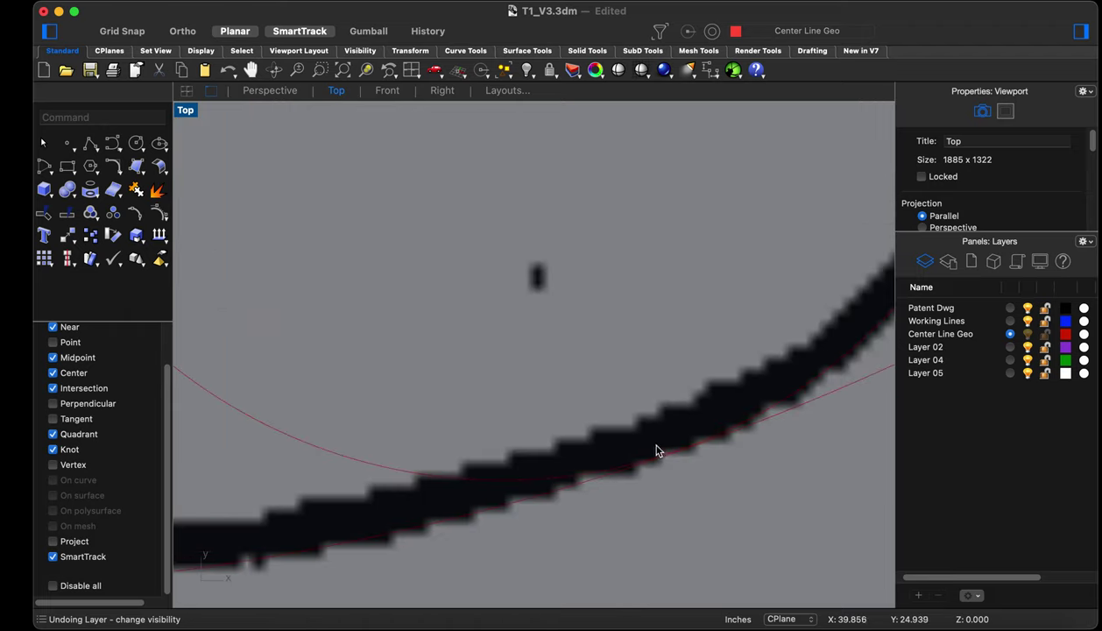
pyautogui.scroll(6, 675, 438)
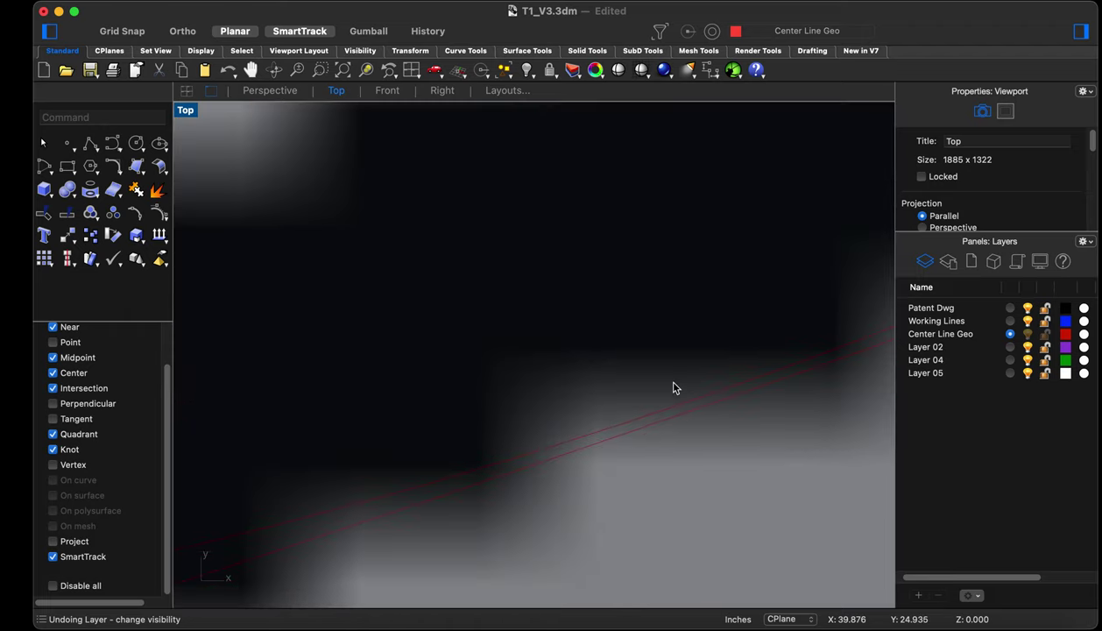
pyautogui.scroll(-10, 699, 434)
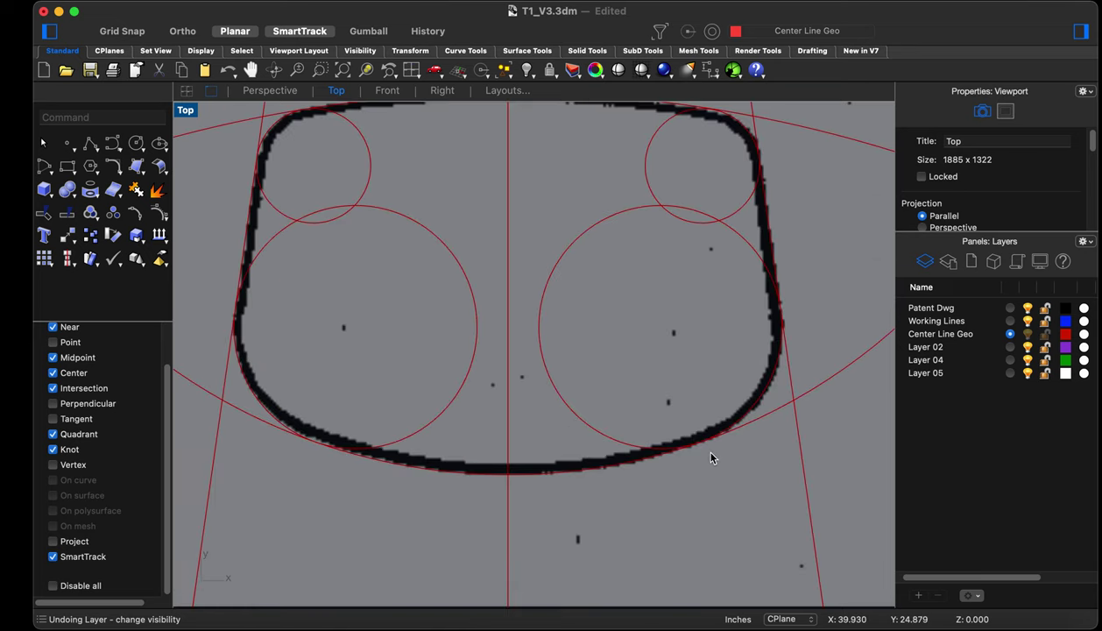
pyautogui.scroll(4, 706, 454)
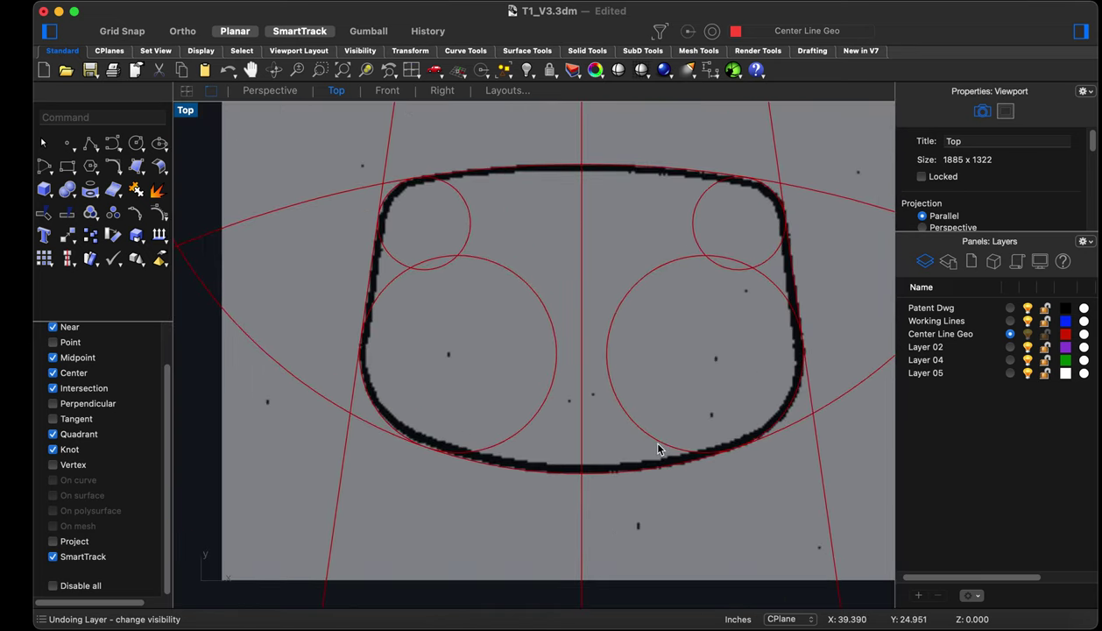
# Delete the large lower and small upper circles on the right half of Fig. 6 and lock the Patent Dwg layer
pyautogui.click(679, 450)
pyautogui.click(714, 468)
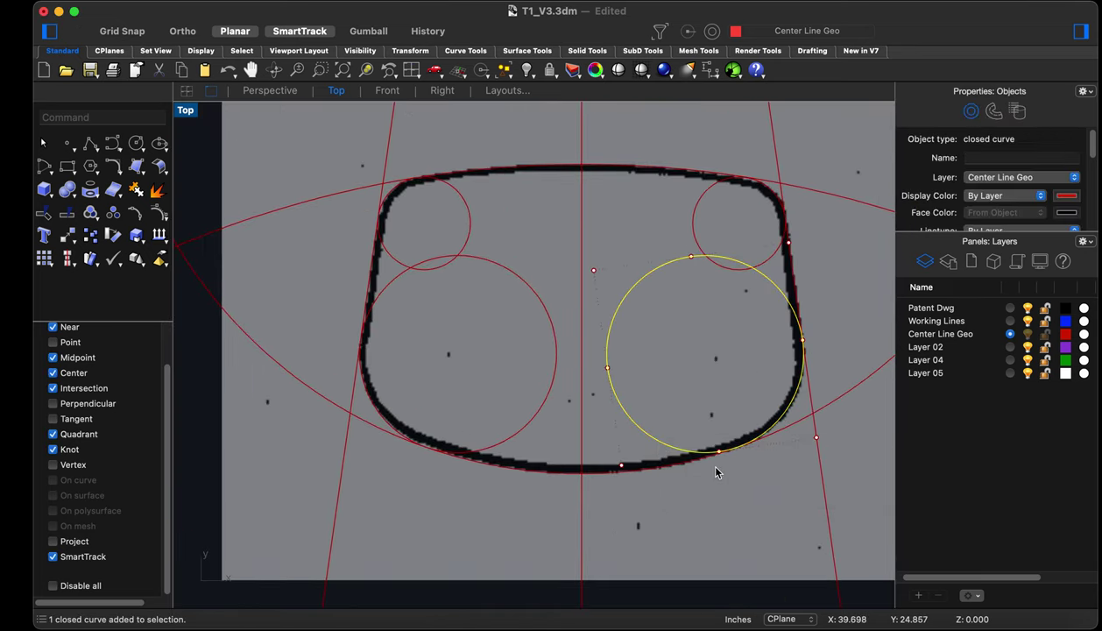
pyautogui.press('BackSpace')
pyautogui.click(711, 265)
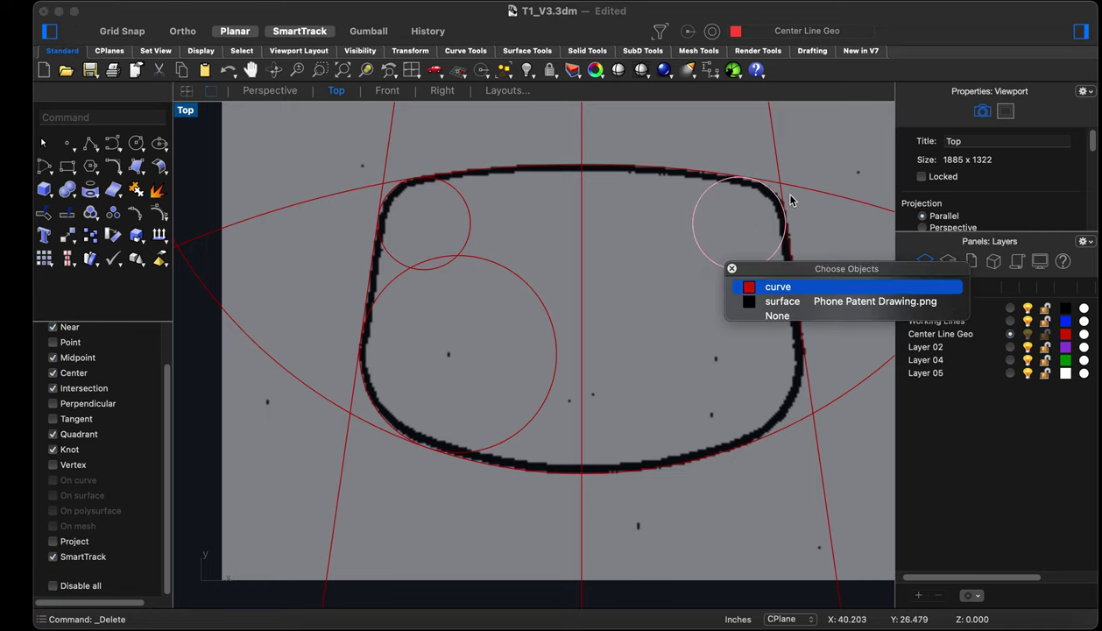
pyautogui.scroll(10, 776, 215)
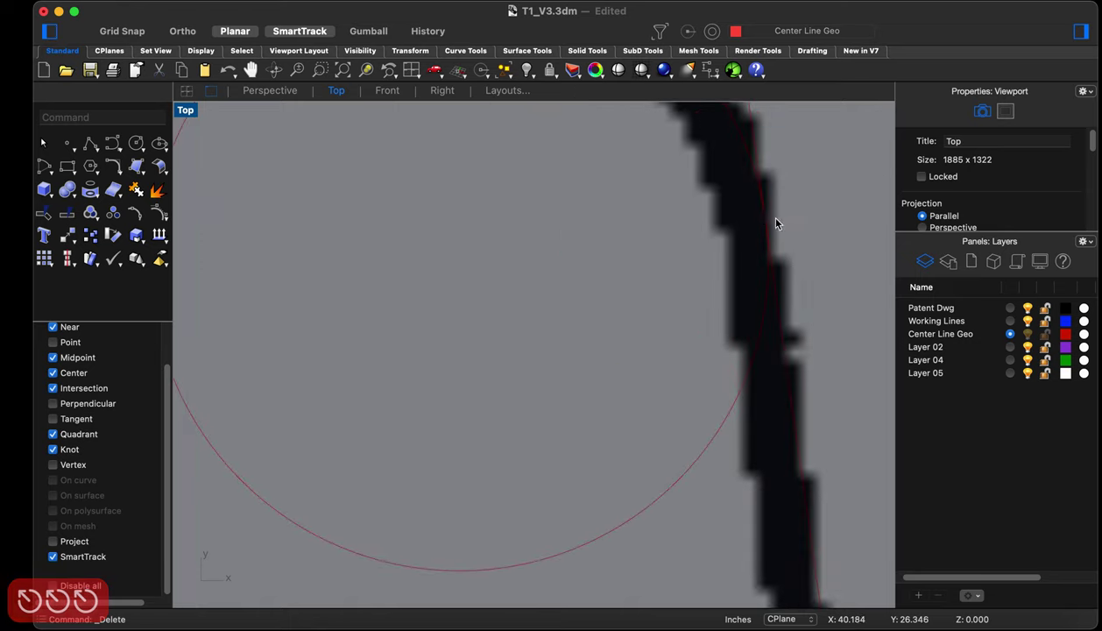
pyautogui.scroll(-8, 769, 230)
pyautogui.scroll(8, 682, 212)
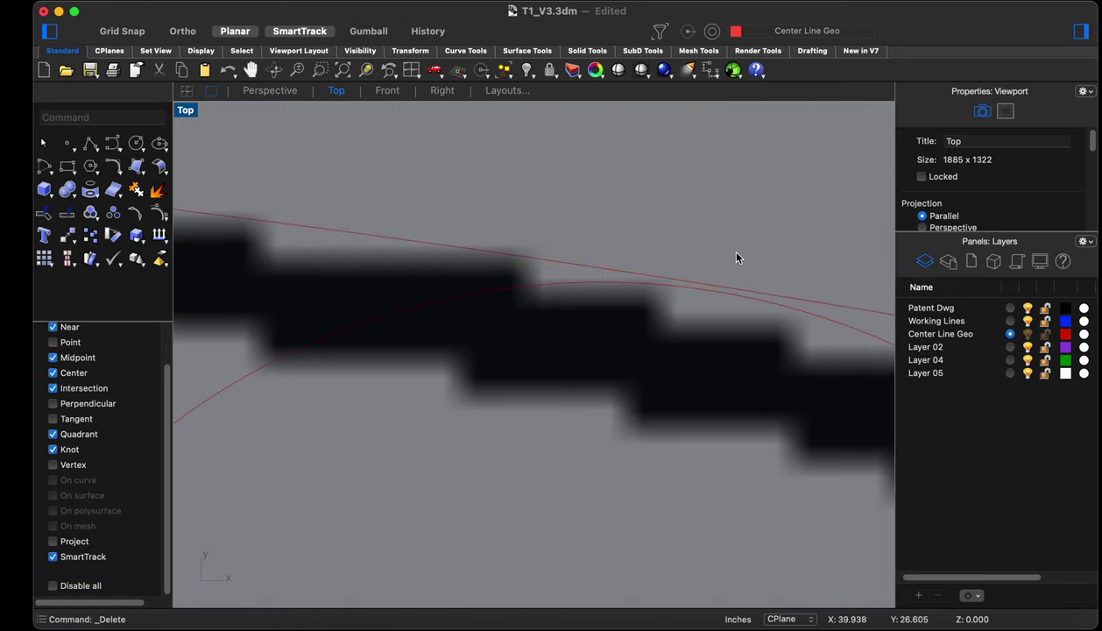
pyautogui.click(706, 293)
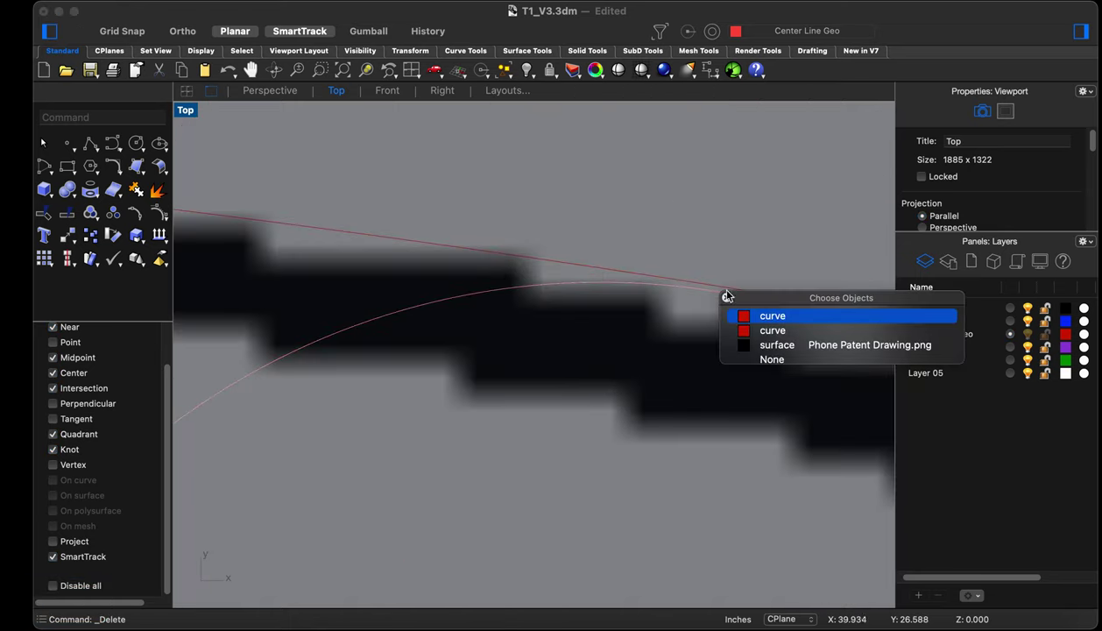
pyautogui.click(757, 313)
pyautogui.press('BackSpace')
pyautogui.scroll(-10, 740, 243)
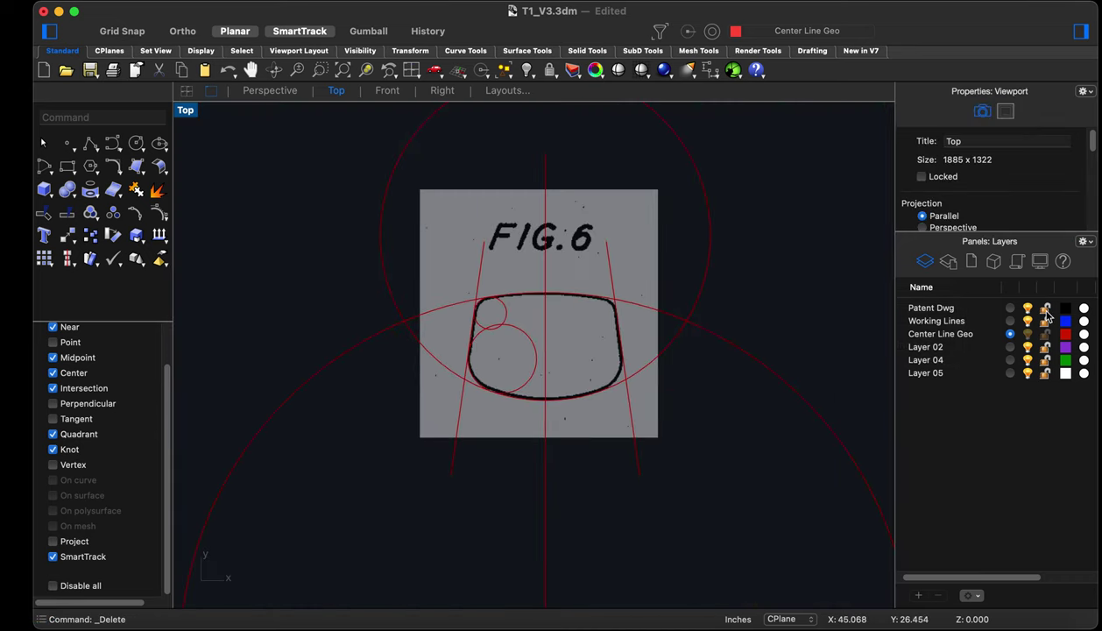
# Mirror the two left-half circles of Fig. 6 as copies about the vertical centre line
pyautogui.scroll(5, 481, 359)
pyautogui.moveTo(480, 351); pyautogui.dragTo(423, 271)
pyautogui.scroll(3, 421, 259)
pyautogui.scroll(3, 421, 244)
pyautogui.scroll(-8, 433, 250)
pyautogui.write('mir')
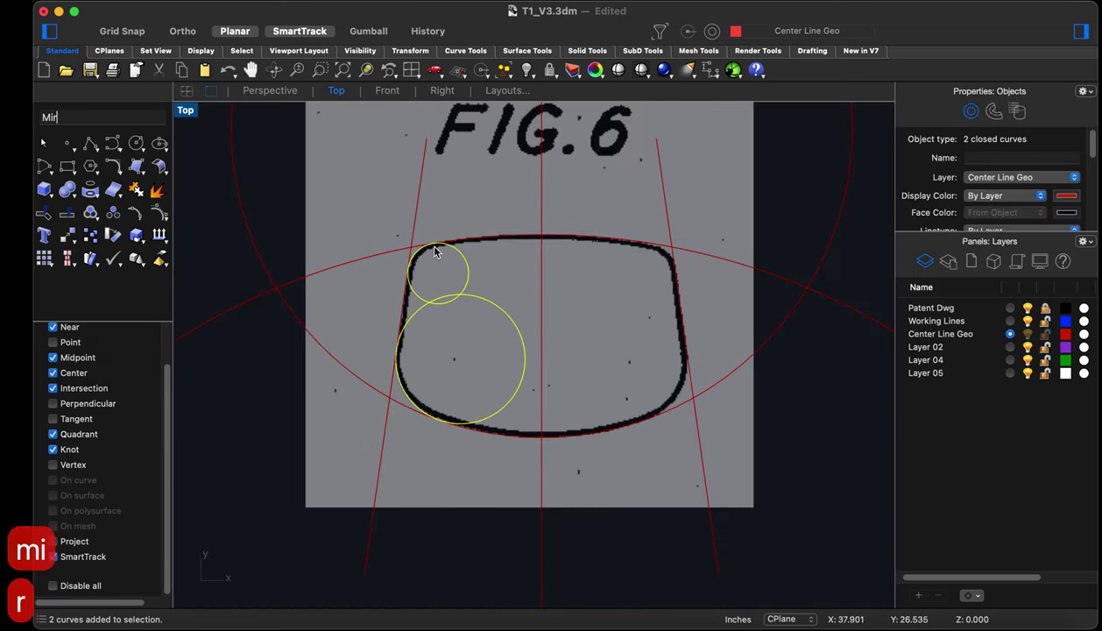
pyautogui.press('Return')
pyautogui.click(542, 171)
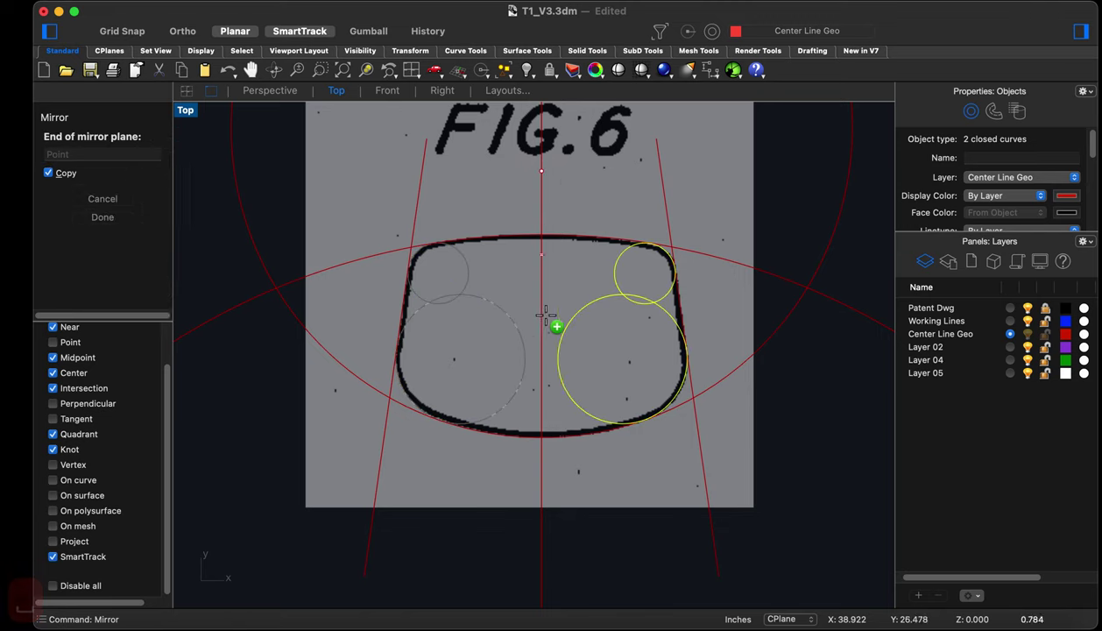
pyautogui.click(554, 480)
# Examine how the mirrored lower circle meets the bottom-edge curve and undo the mirroring
pyautogui.scroll(6, 613, 439)
pyautogui.scroll(3, 633, 364)
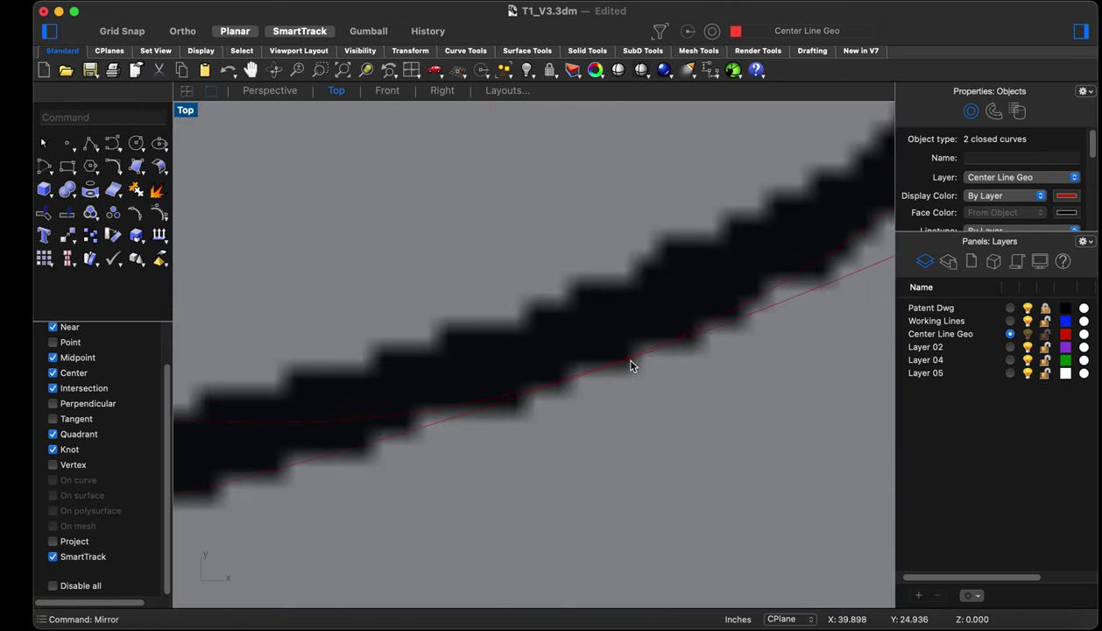
pyautogui.scroll(-5, 618, 372)
pyautogui.scroll(-8, 684, 400)
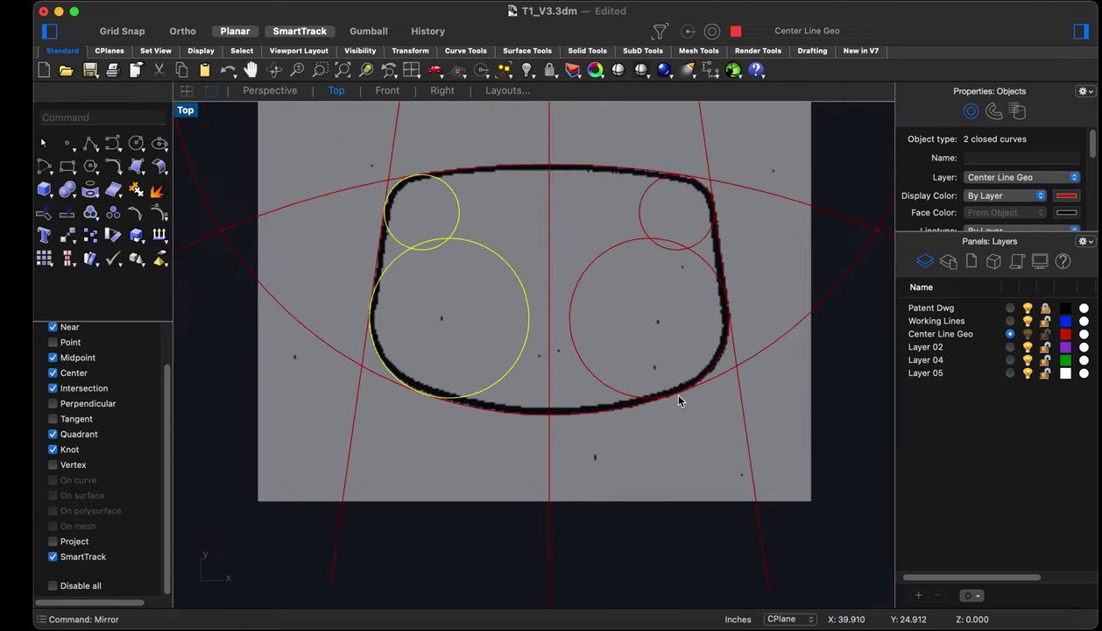
pyautogui.press('super+z')
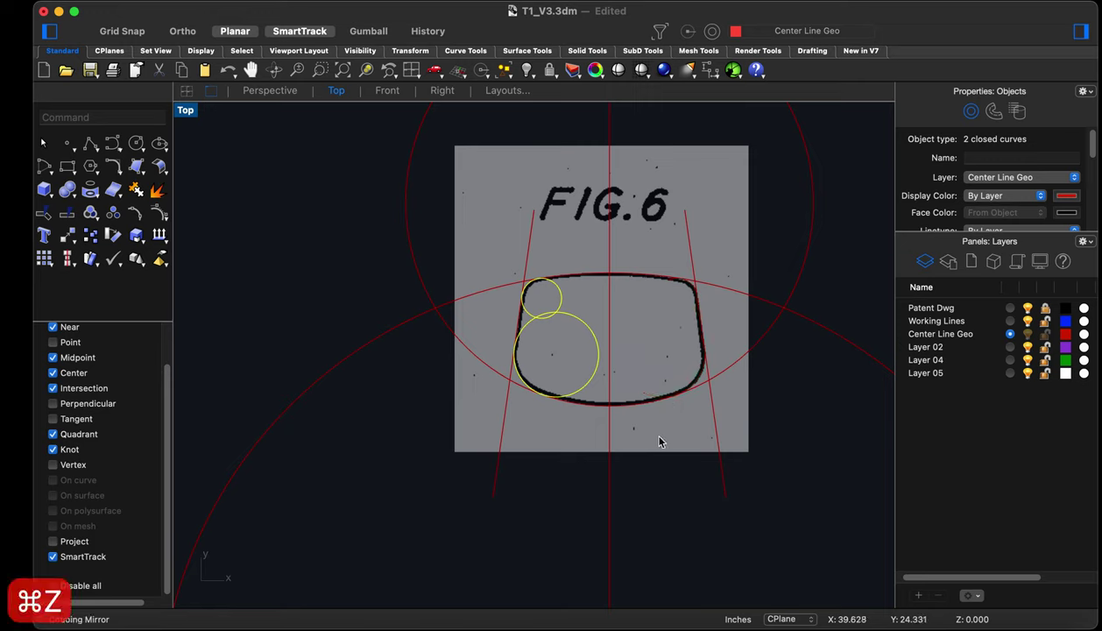
# Delete the two remaining corner circles on the left half of Fig. 6
pyautogui.click(681, 485)
pyautogui.moveTo(547, 327); pyautogui.dragTo(543, 312)
pyautogui.press('BackSpace')
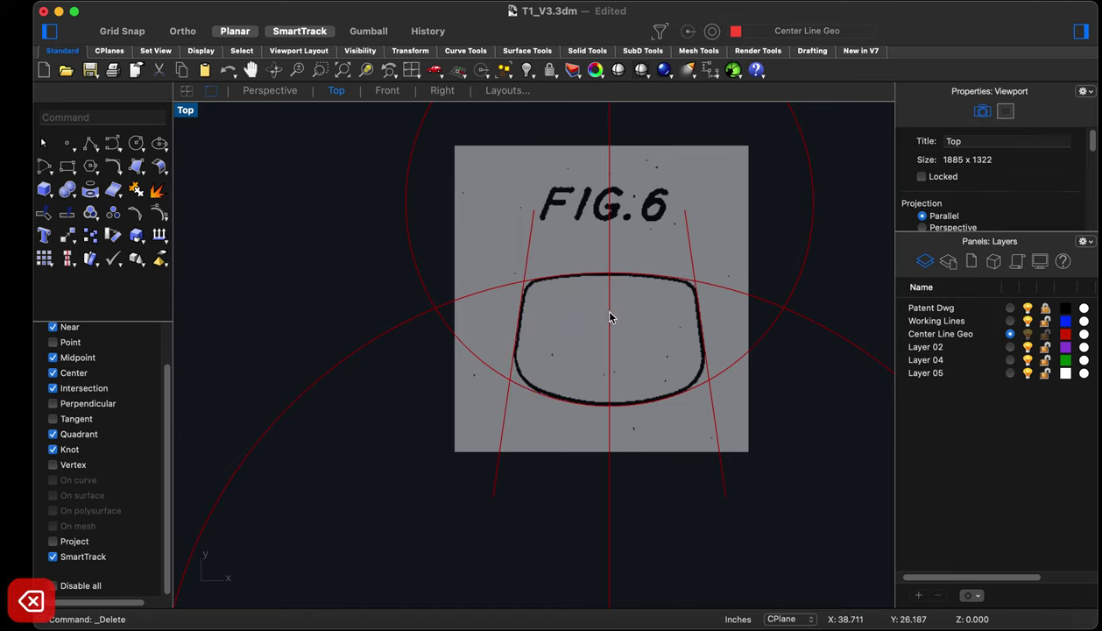
# Start moving the large circle that forms the bottom edge of Fig. 6, with its centre as the base point
pyautogui.click(735, 362)
pyautogui.scroll(-3, 734, 362)
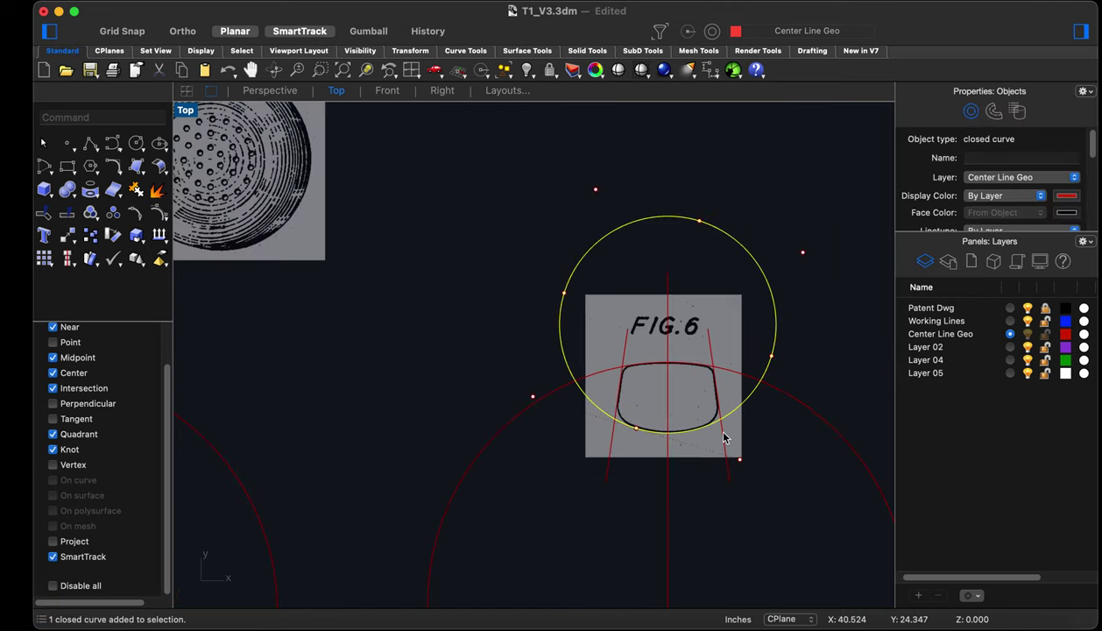
pyautogui.scroll(3, 728, 377)
pyautogui.write('m')
pyautogui.press('Return')
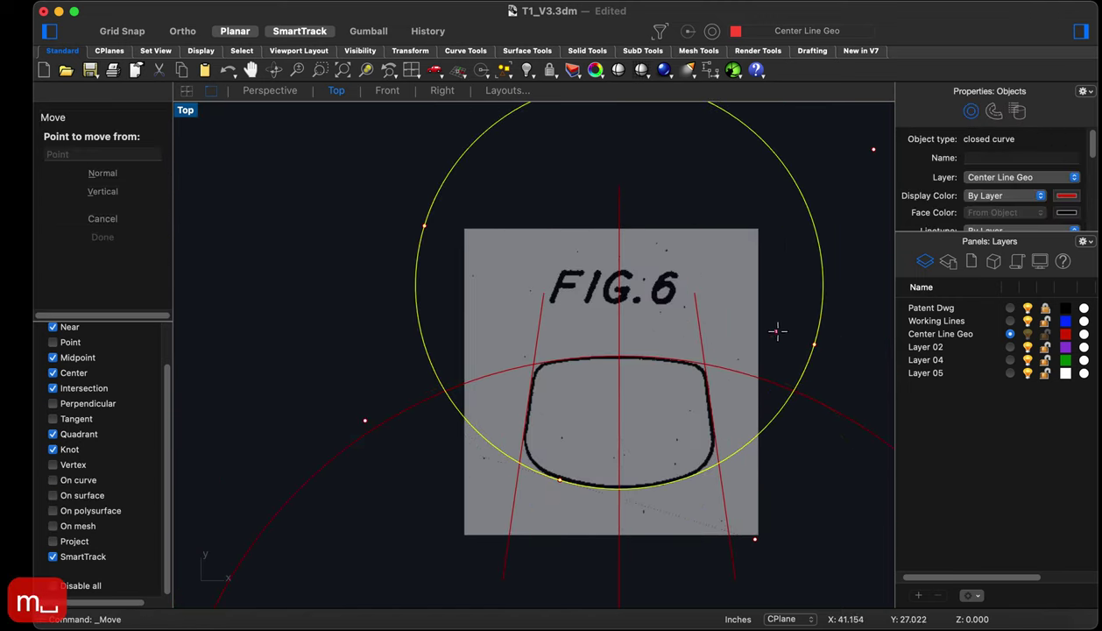
pyautogui.click(817, 260)
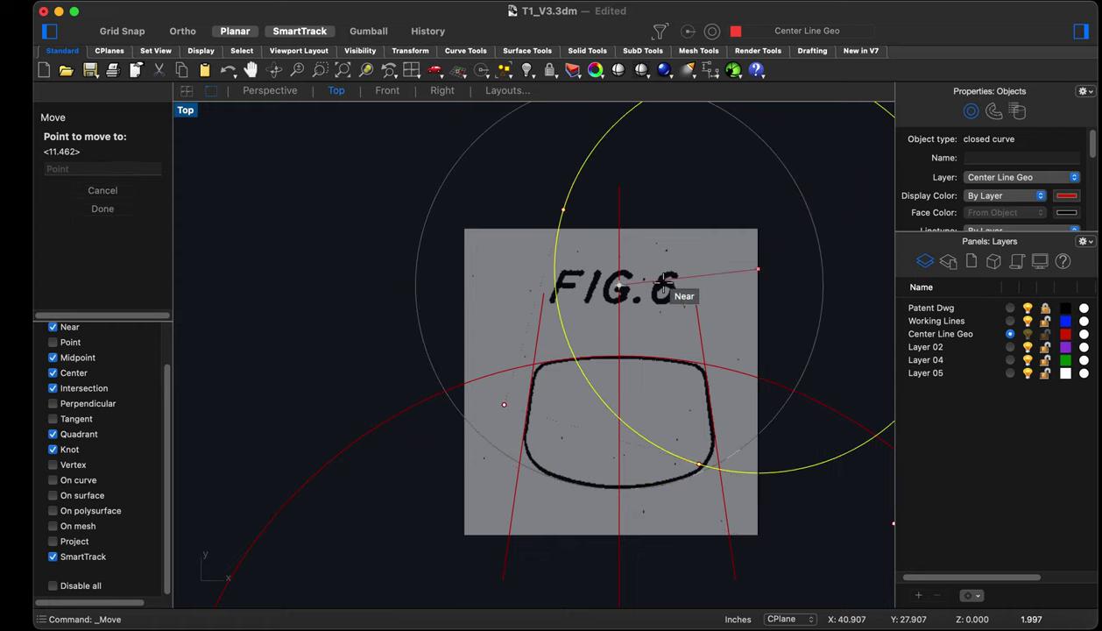
# Finish moving the smaller construction circle horizontally so its centre sits on the vertical centre line of FIG. 6
pyautogui.scroll(10, 628, 298)
pyautogui.scroll(10, 487, 288)
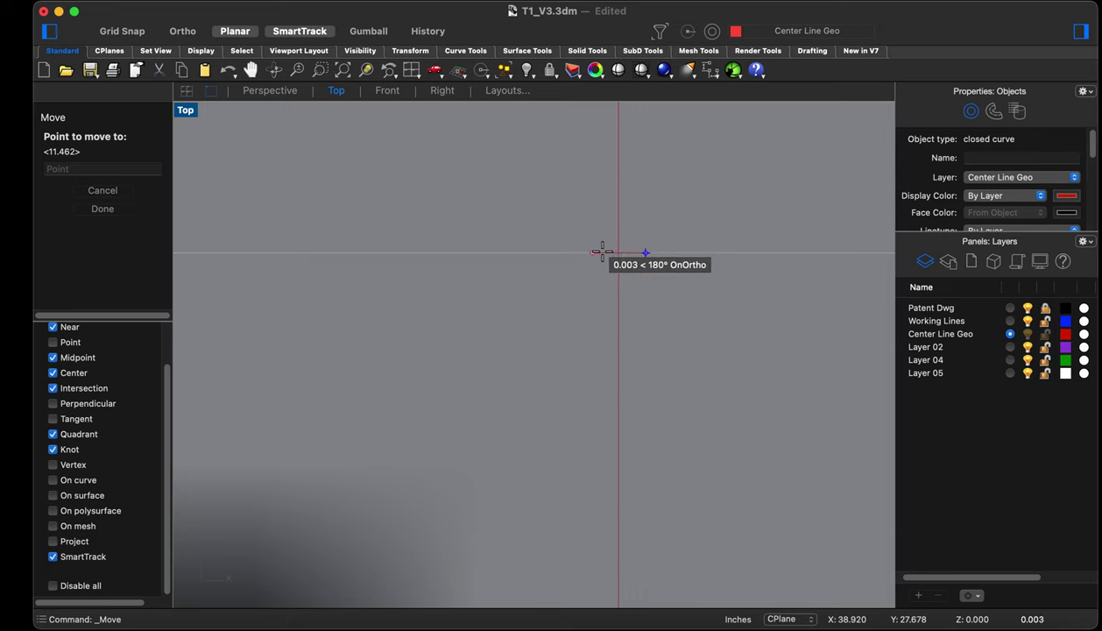
pyautogui.click(619, 253)
pyautogui.scroll(-15, 617, 259)
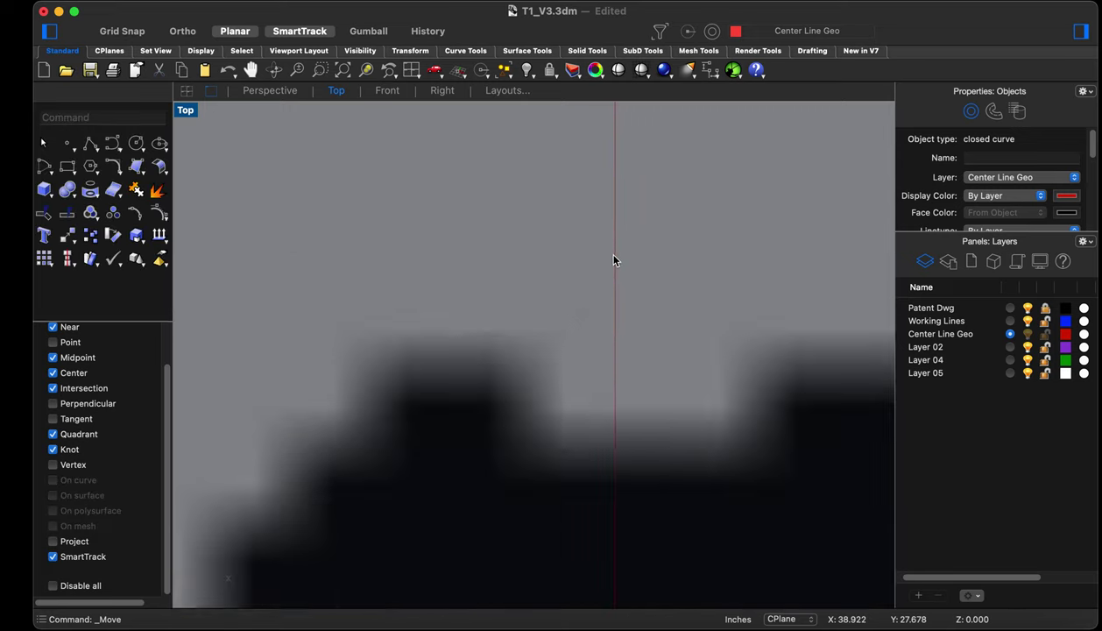
pyautogui.scroll(-3, 595, 246)
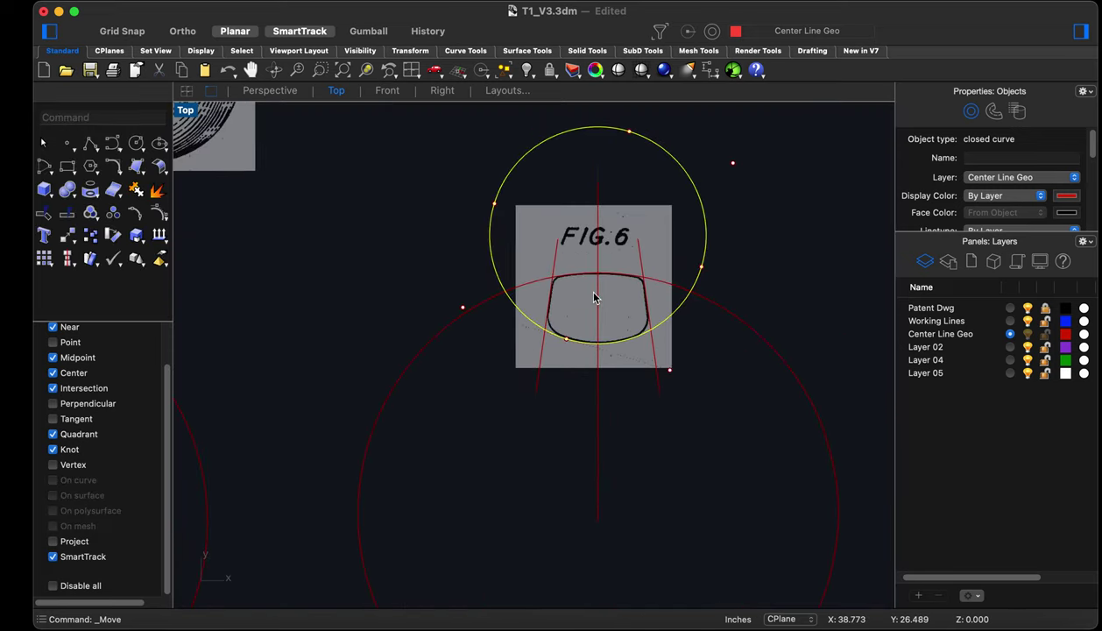
pyautogui.scroll(8, 667, 519)
pyautogui.press('Escape')
pyautogui.scroll(3, 687, 413)
pyautogui.scroll(2, 686, 413)
pyautogui.scroll(-8, 763, 468)
pyautogui.scroll(-2, 613, 383)
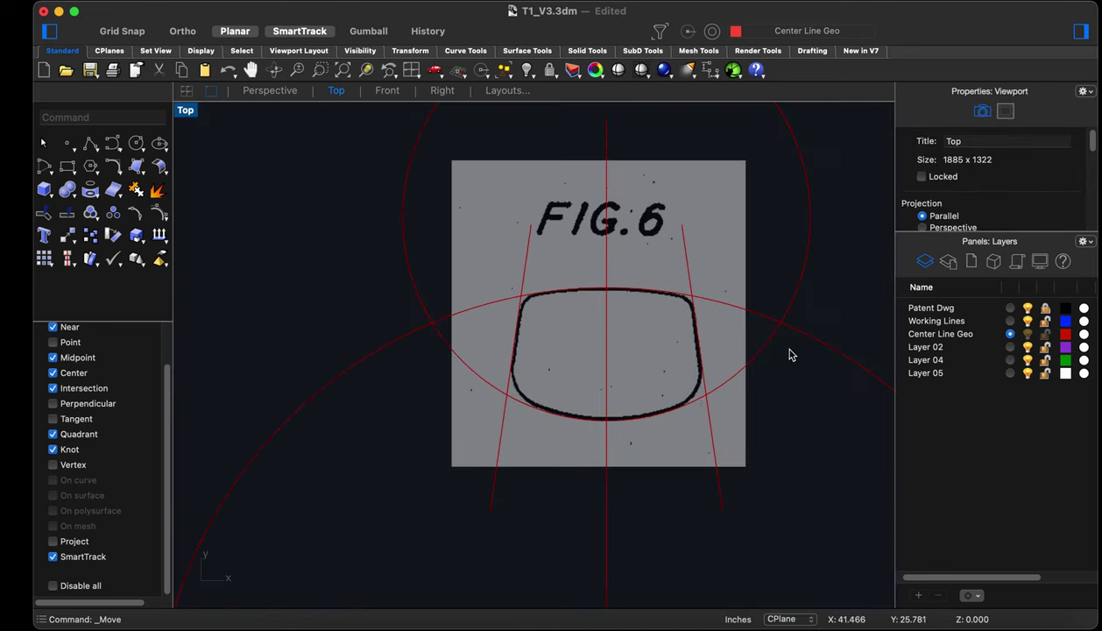
# Move the large circle that follows the outline's top arc so its centre lies on the vertical centre line
pyautogui.click(815, 345)
pyautogui.scroll(-4, 534, 315)
pyautogui.scroll(1, 552, 351)
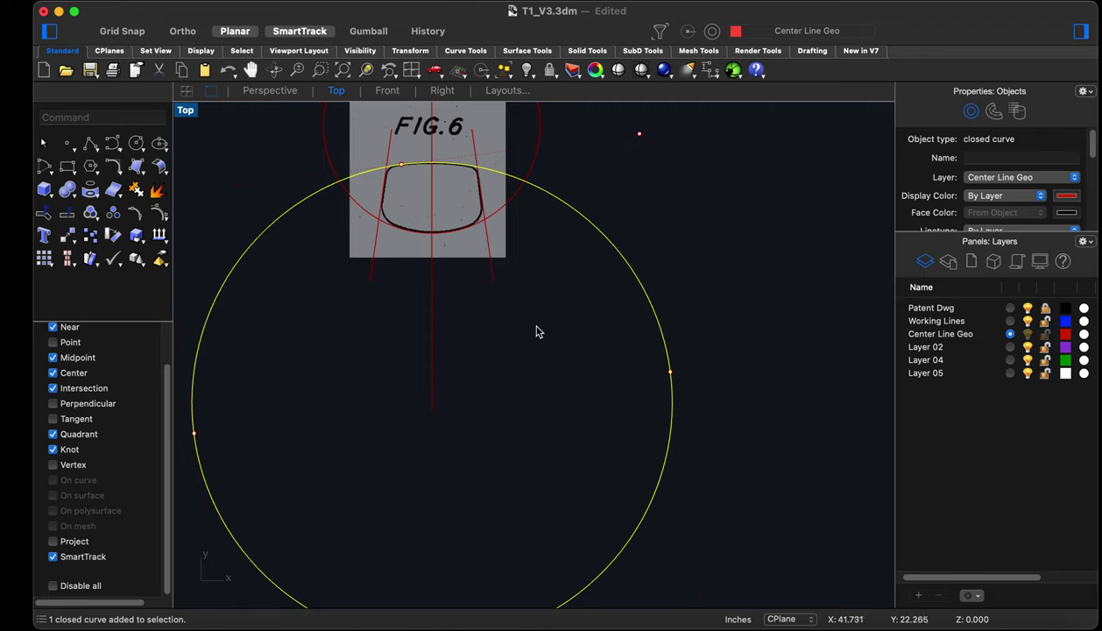
pyautogui.write('m')
pyautogui.press('Return')
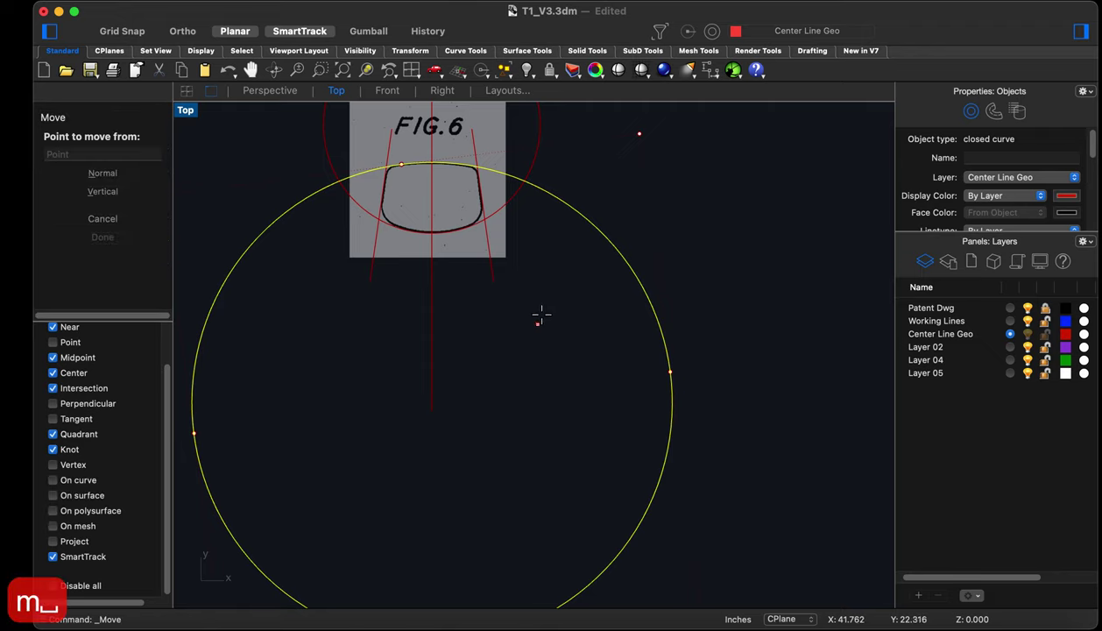
pyautogui.click(601, 244)
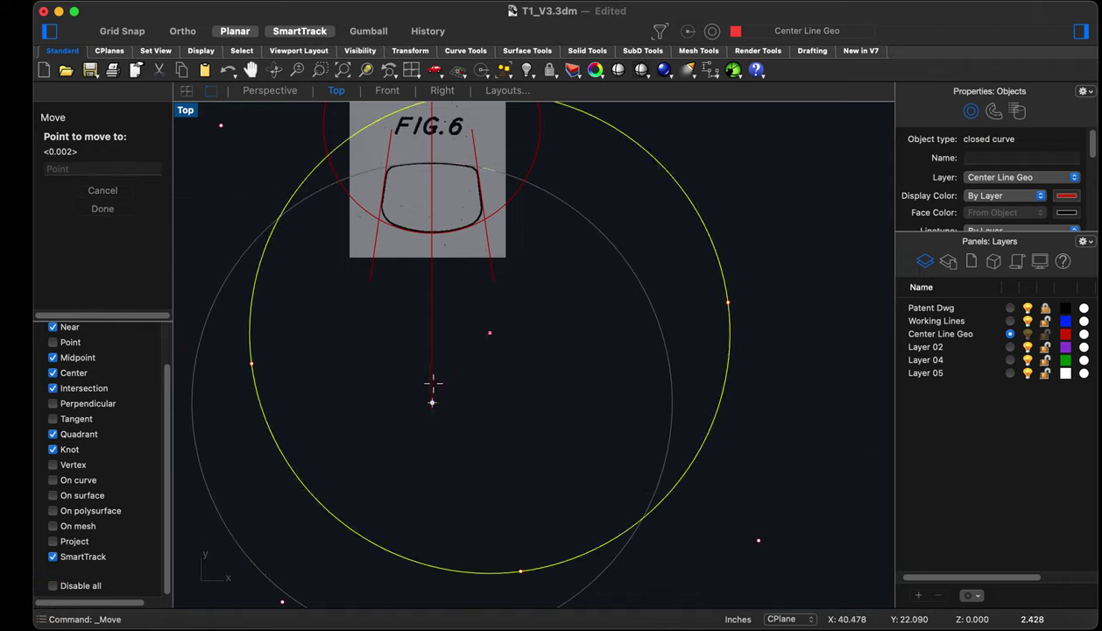
pyautogui.scroll(5, 421, 442)
pyautogui.scroll(3, 424, 460)
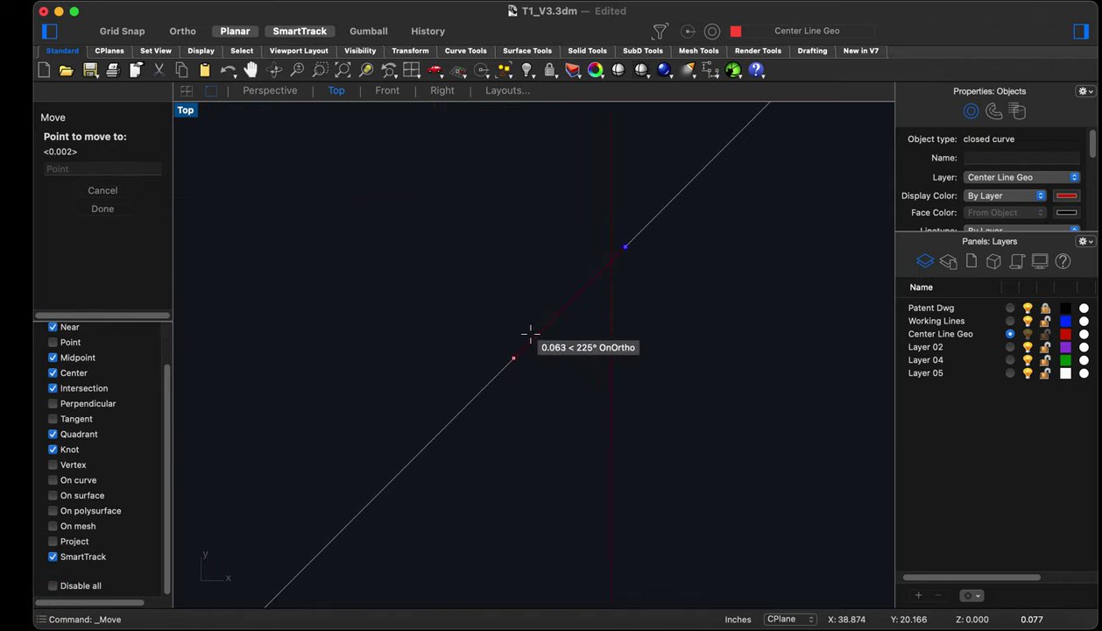
pyautogui.click(609, 249)
pyautogui.scroll(-6, 578, 448)
pyautogui.press('Escape')
# Draw a horizontal line joining the lower endpoints of the two slanted side lines below FIG. 6
pyautogui.scroll(5, 581, 387)
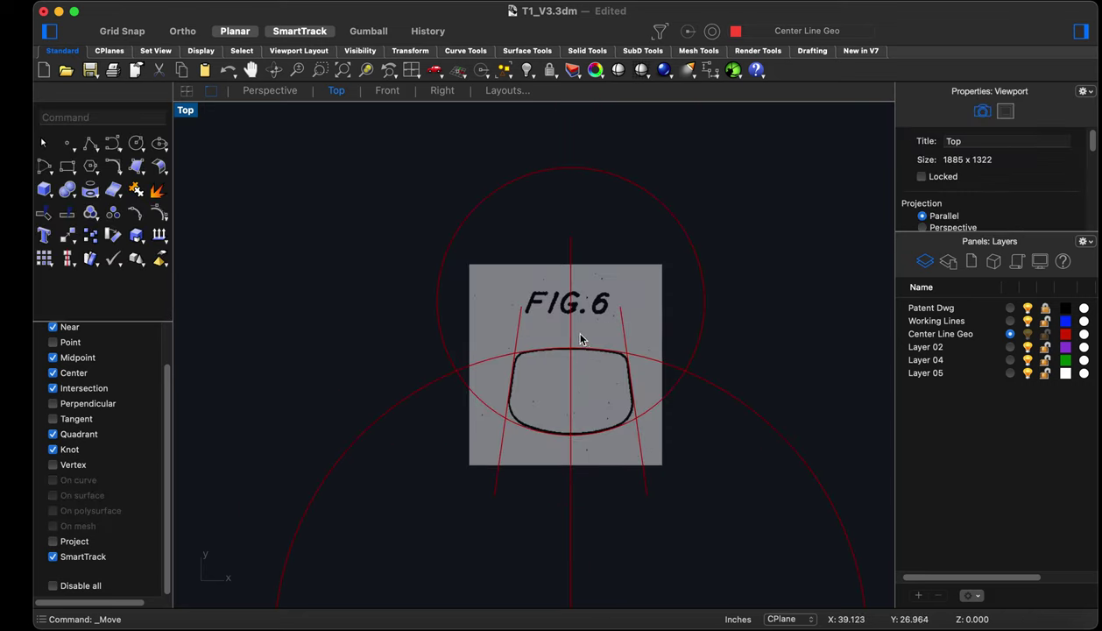
pyautogui.scroll(10, 580, 339)
pyautogui.scroll(-3, 549, 350)
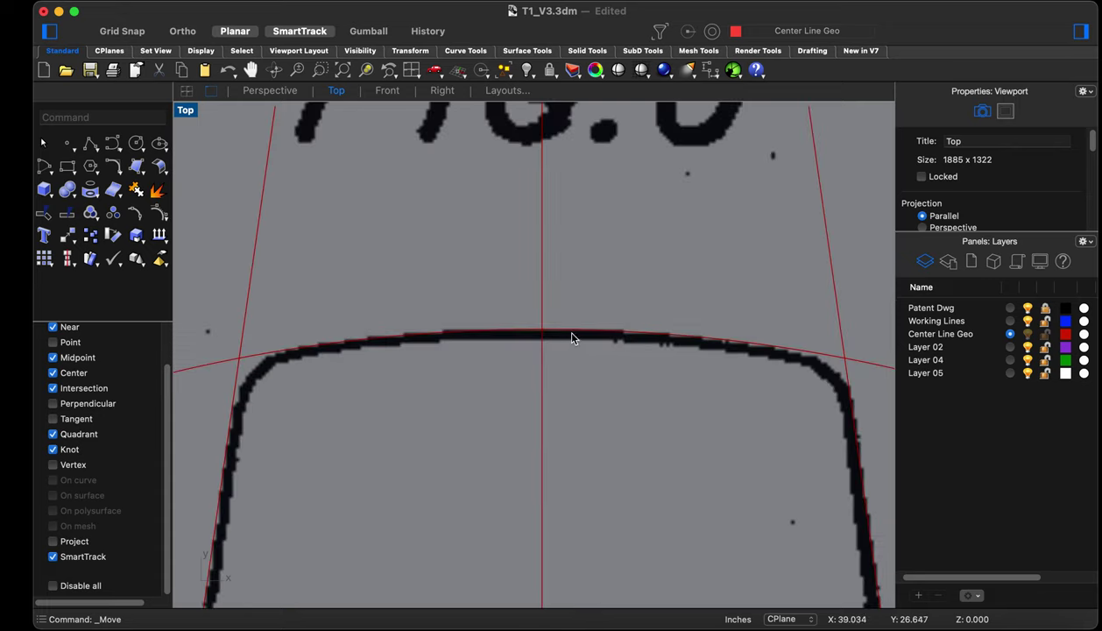
pyautogui.scroll(-6, 543, 333)
pyautogui.scroll(8, 524, 376)
pyautogui.scroll(-8, 561, 368)
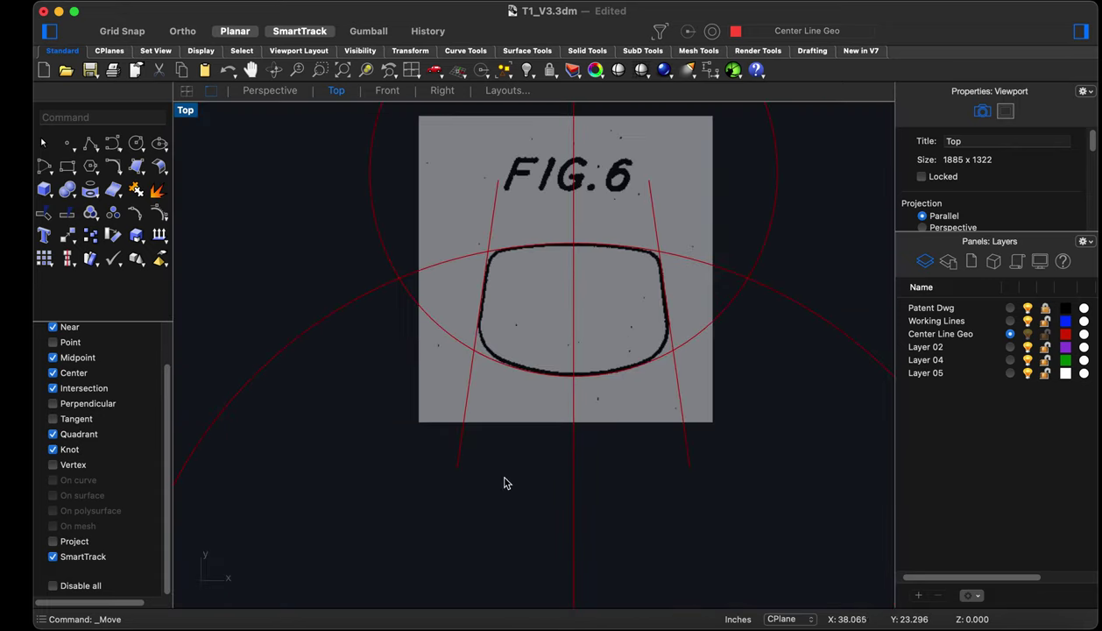
pyautogui.scroll(2, 540, 473)
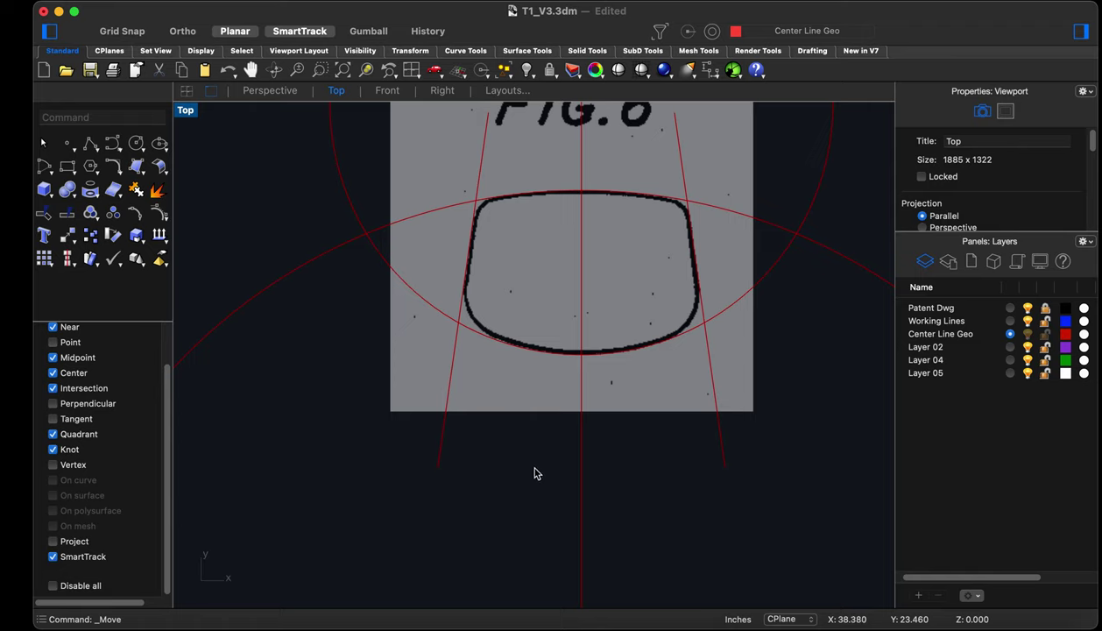
pyautogui.write('line')
pyautogui.press('Return')
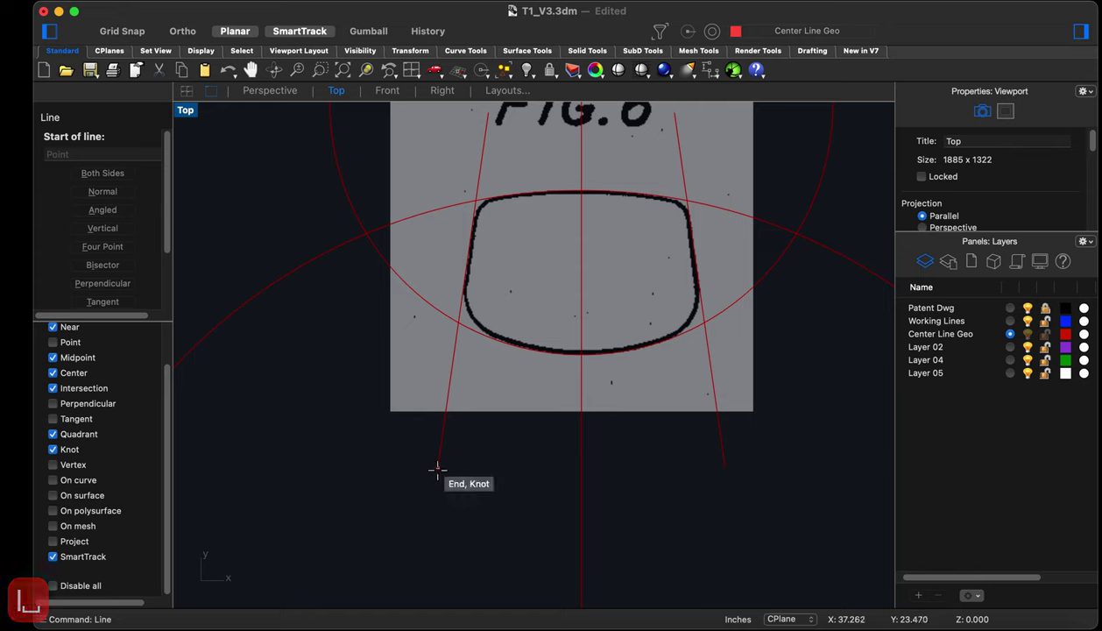
pyautogui.click(437, 468)
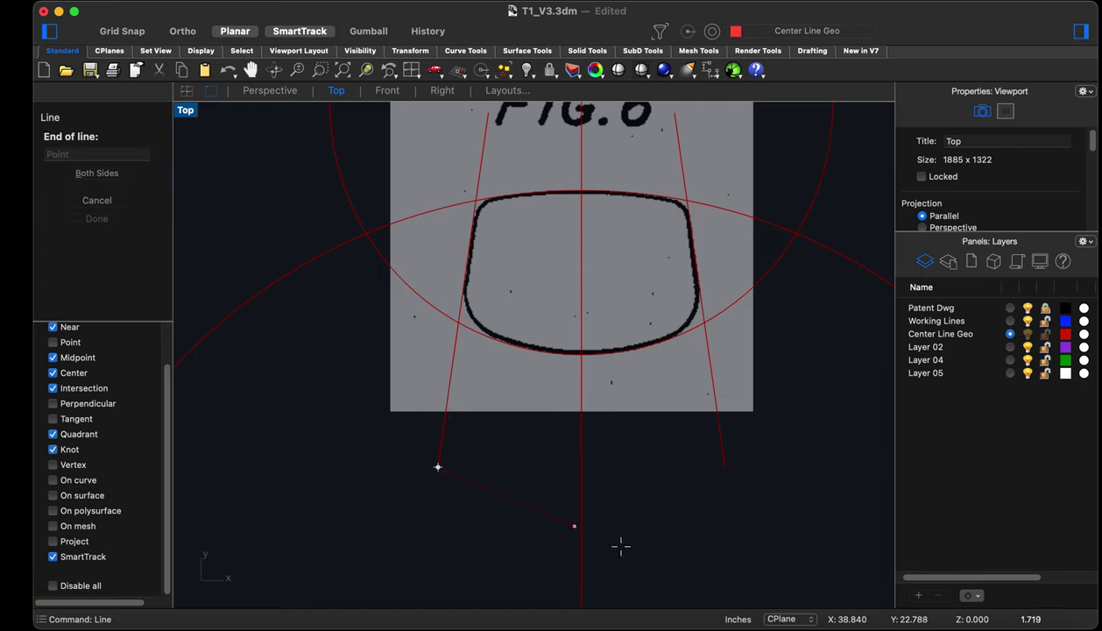
pyautogui.click(723, 468)
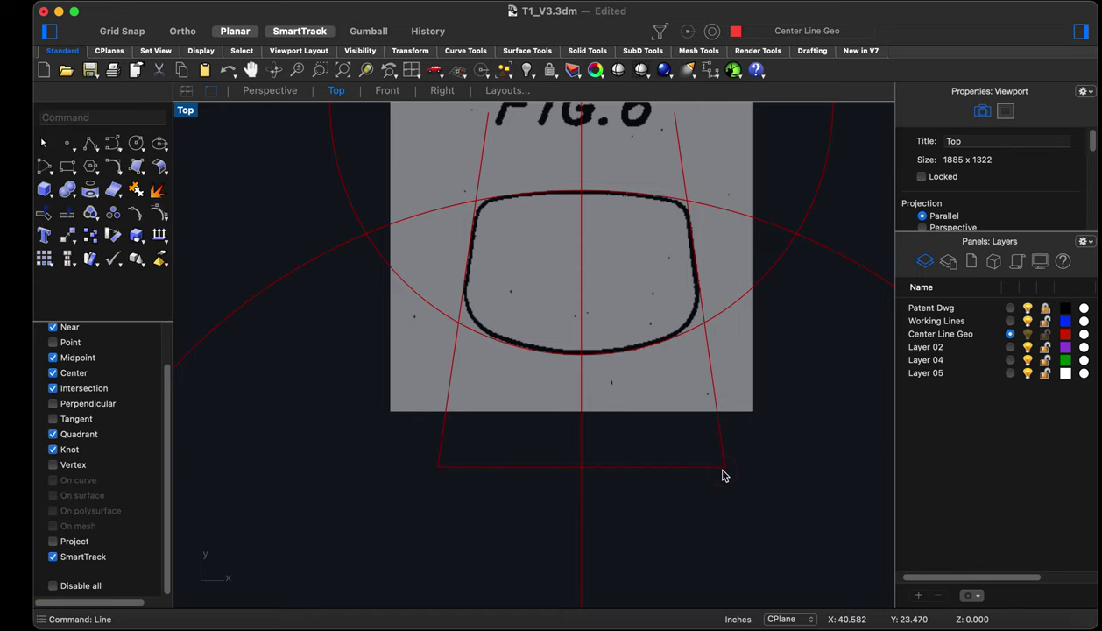
# Check whether the horizontal line's midpoint coincides with its intersection with the vertical centre line
pyautogui.scroll(5, 597, 473)
pyautogui.click(599, 473)
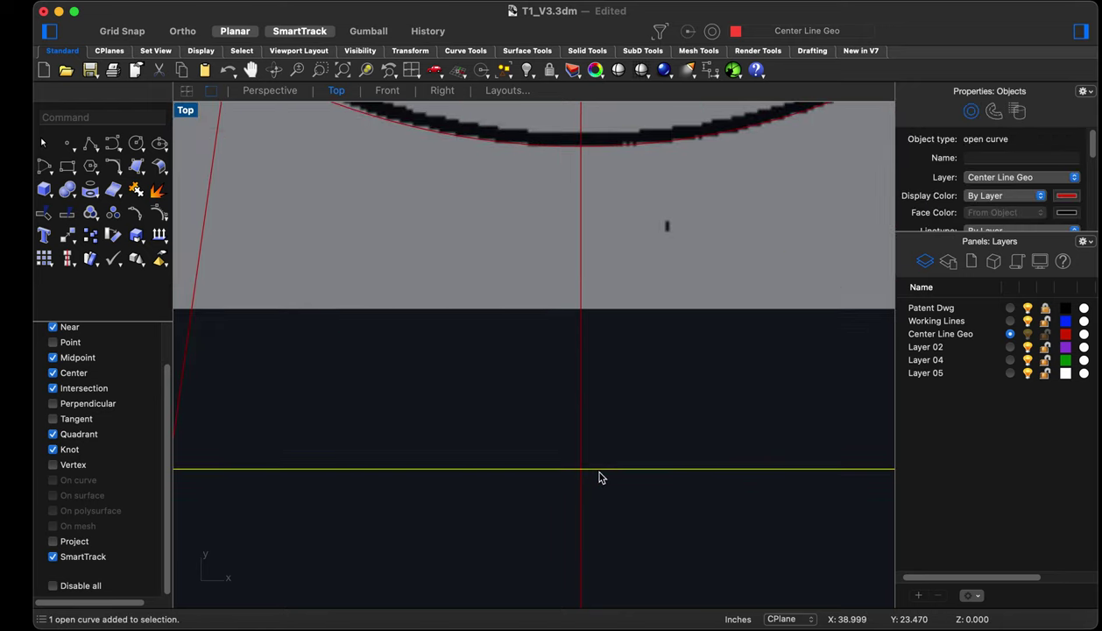
pyautogui.write('lin')
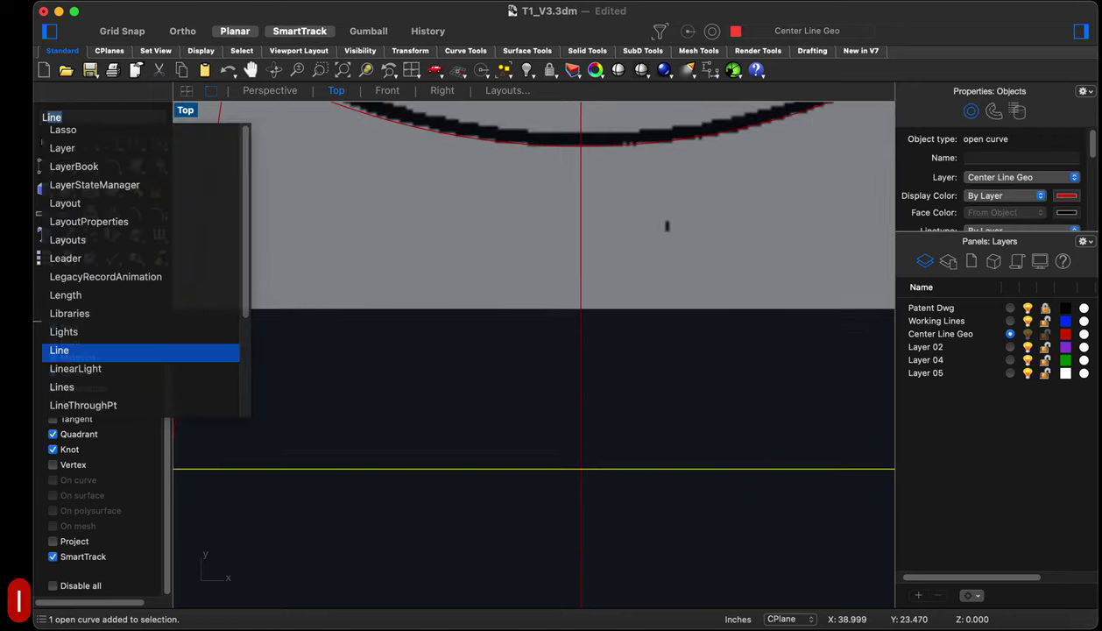
pyautogui.press('Return')
pyautogui.scroll(5, 581, 468)
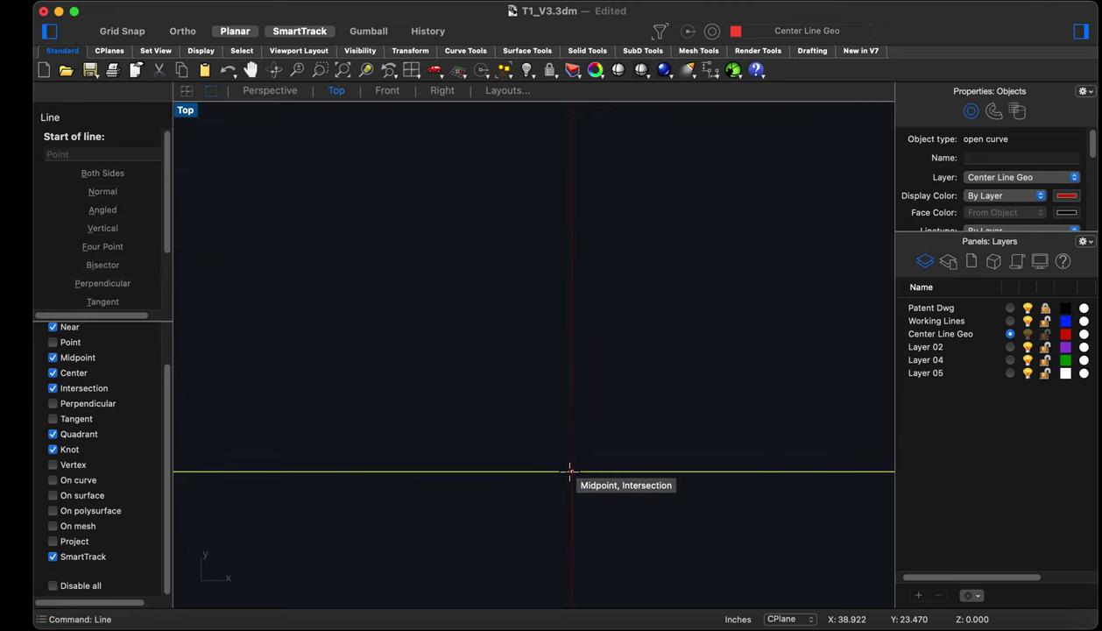
pyautogui.scroll(-2, 571, 473)
pyautogui.press('Escape')
pyautogui.scroll(-8, 570, 473)
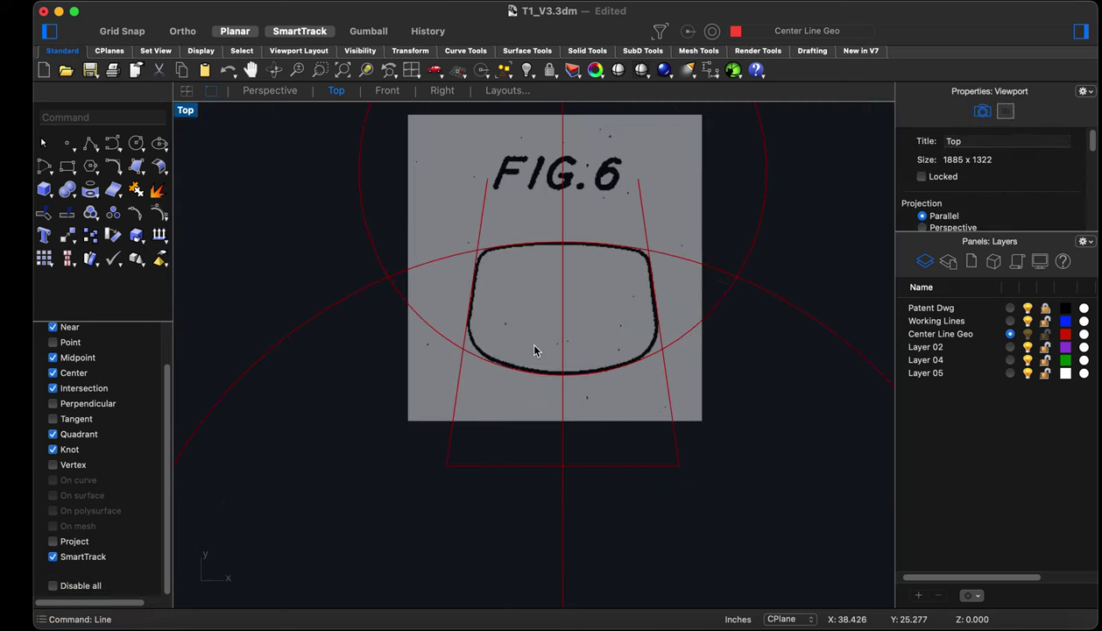
pyautogui.scroll(4, 536, 351)
pyautogui.scroll(-2, 585, 424)
pyautogui.scroll(3, 538, 417)
pyautogui.scroll(-3, 523, 499)
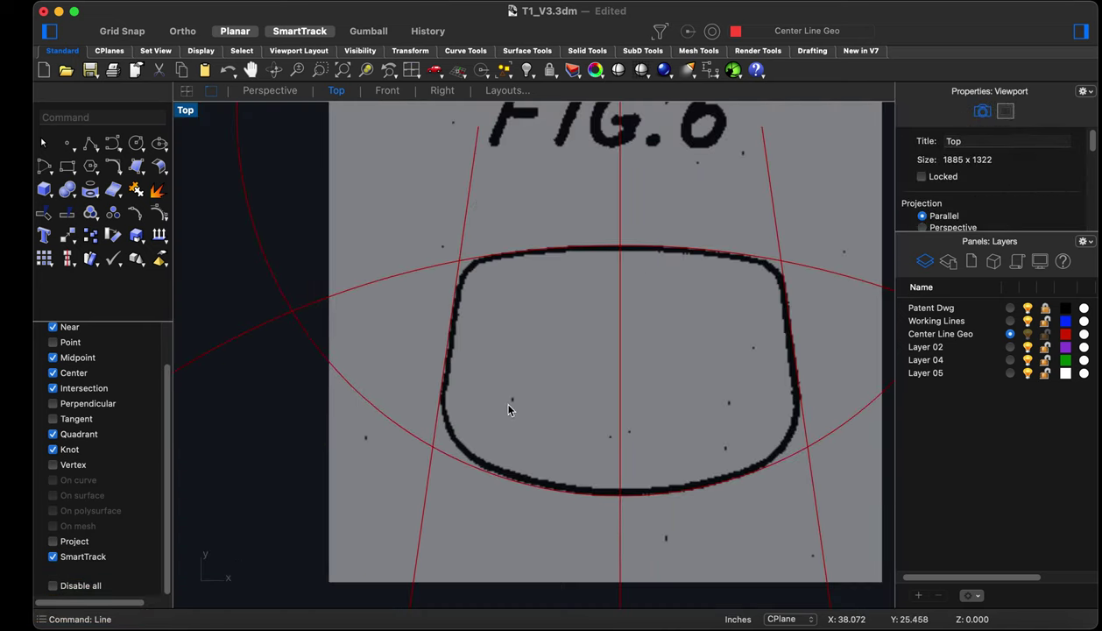
pyautogui.scroll(2, 509, 406)
pyautogui.moveTo(135, 143); pyautogui.dragTo(177, 185)
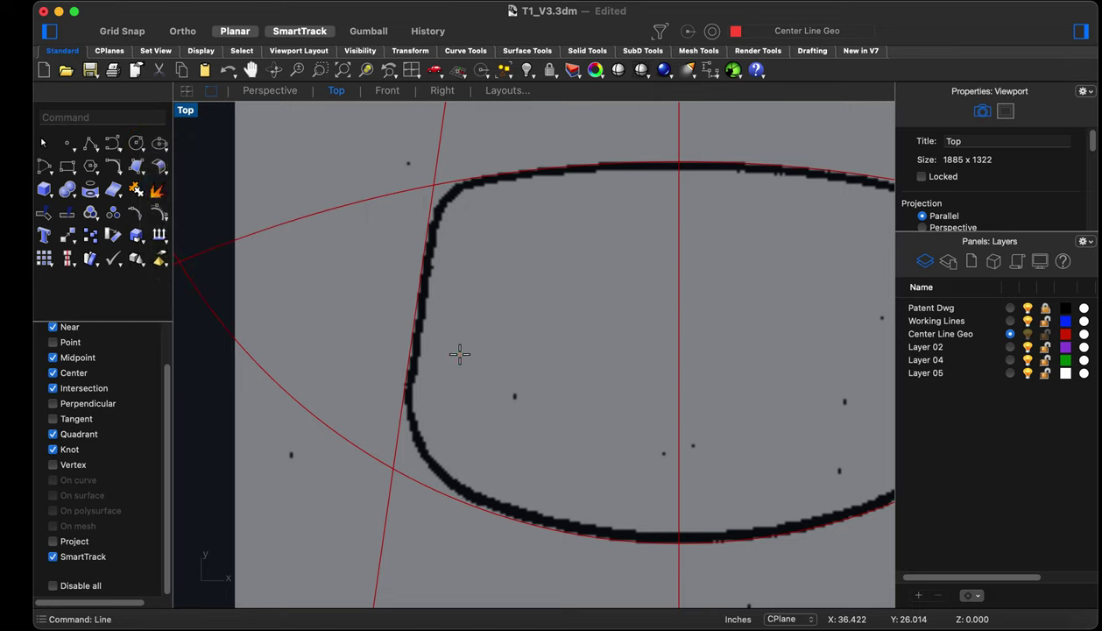
pyautogui.scroll(3, 418, 368)
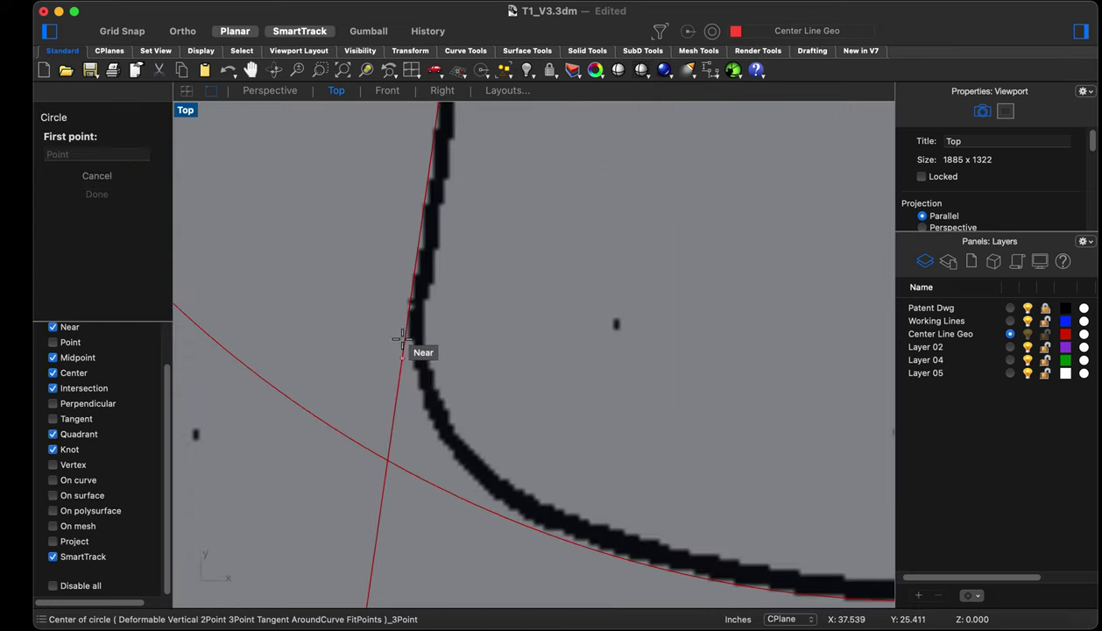
pyautogui.click(410, 297)
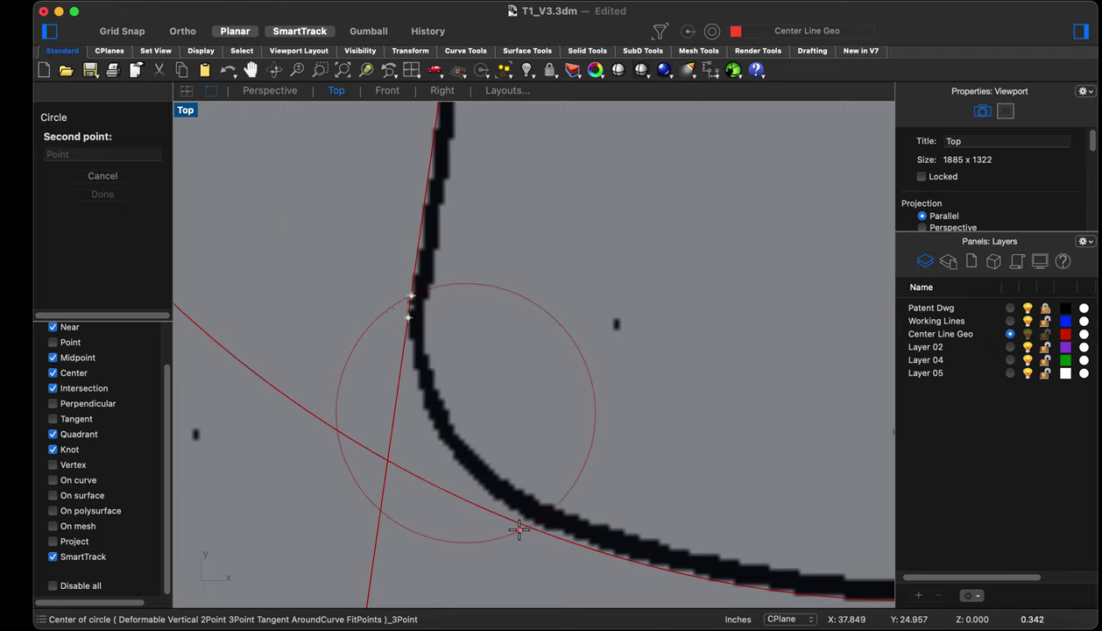
pyautogui.press('Escape')
pyautogui.press('Escape')
pyautogui.press('Escape')
pyautogui.press('Escape')
pyautogui.press('Escape')
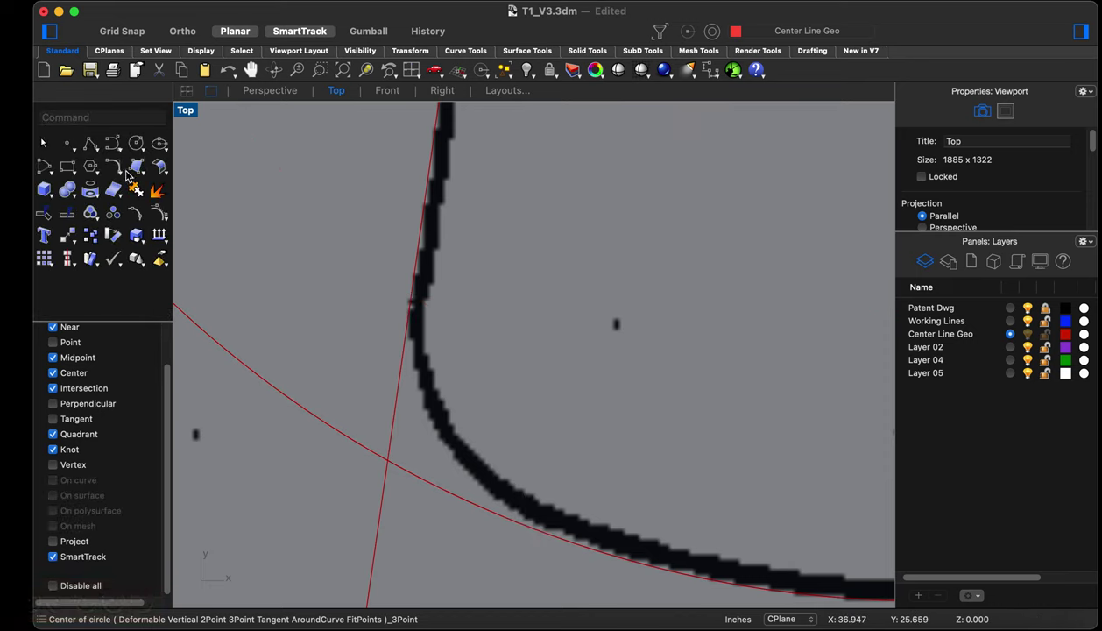
# Draw a circle tangent to the left slanted line and the lower arc, passing through the outline's lower-left rounded corner
pyautogui.moveTo(135, 145)
pyautogui.mouseDown()
pyautogui.moveTo(140, 208)
pyautogui.moveTo(153, 217)
pyautogui.moveTo(177, 202)
pyautogui.moveTo(217, 246)
pyautogui.mouseUp()
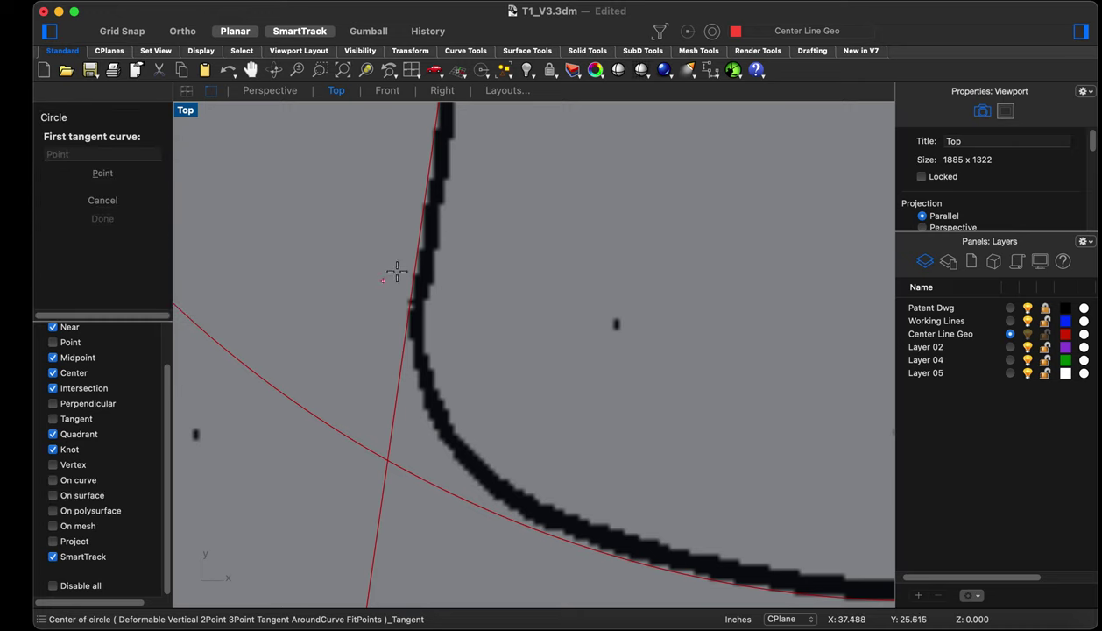
pyautogui.click(425, 196)
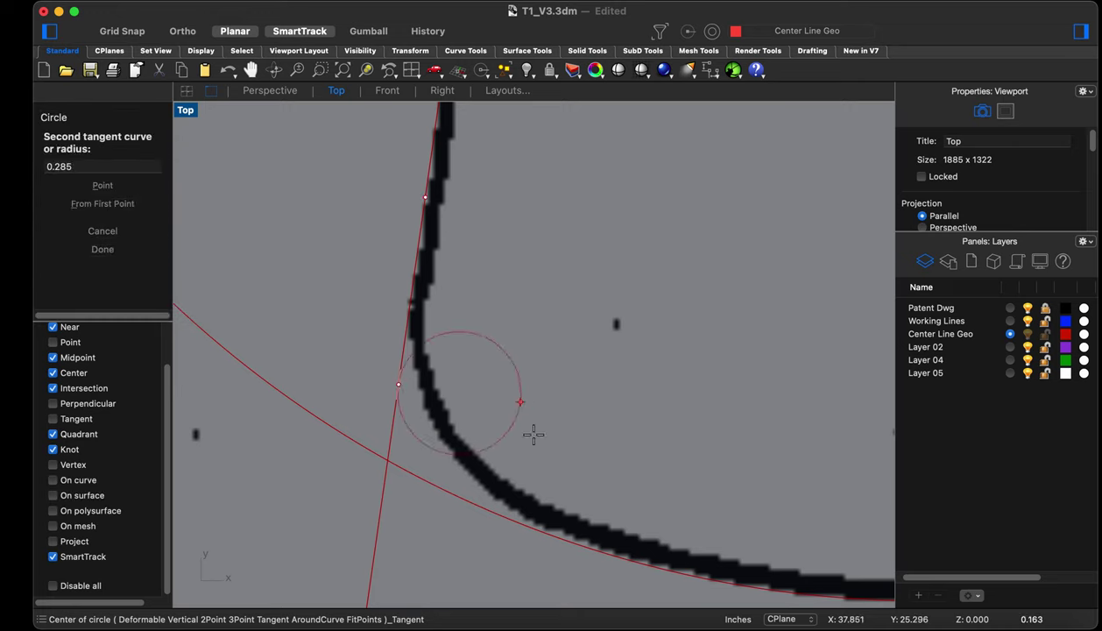
pyautogui.click(653, 567)
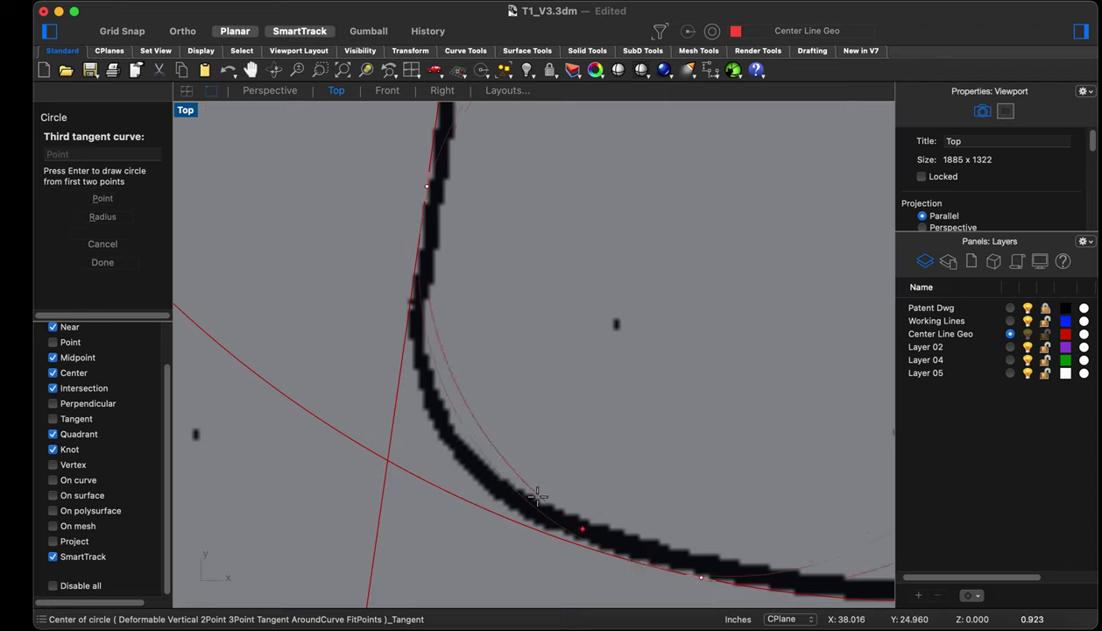
pyautogui.click(441, 435)
pyautogui.scroll(-6, 438, 443)
# Draw a circle tangent to the left slanted line and the top arc, fitted to the outline's upper-left rounded corner
pyautogui.scroll(5, 438, 321)
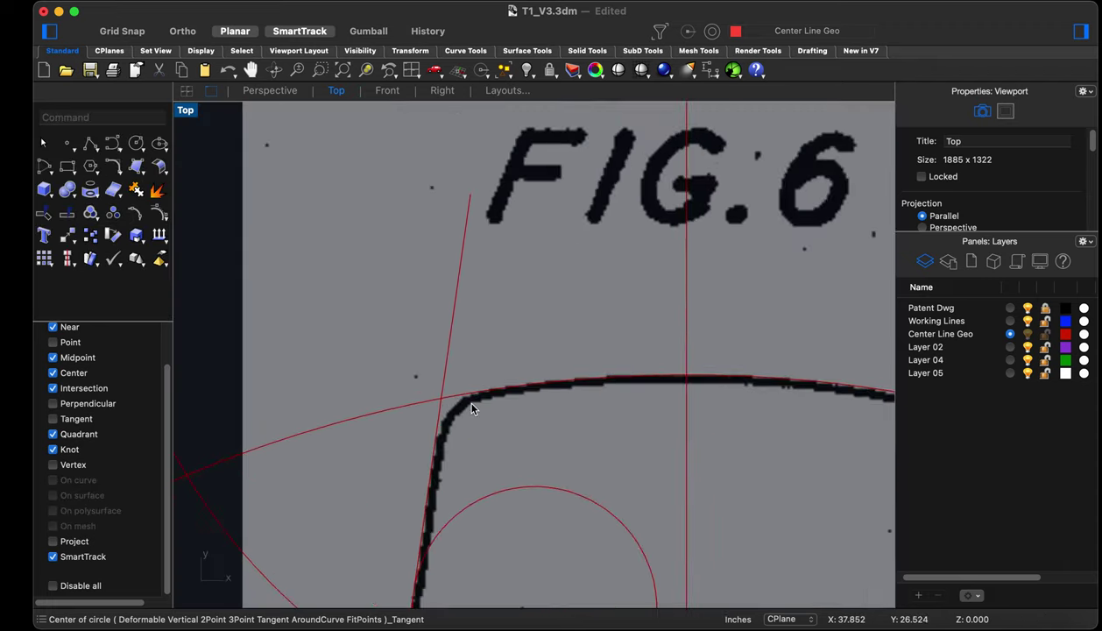
pyautogui.click(138, 142)
pyautogui.moveTo(138, 142); pyautogui.dragTo(216, 231)
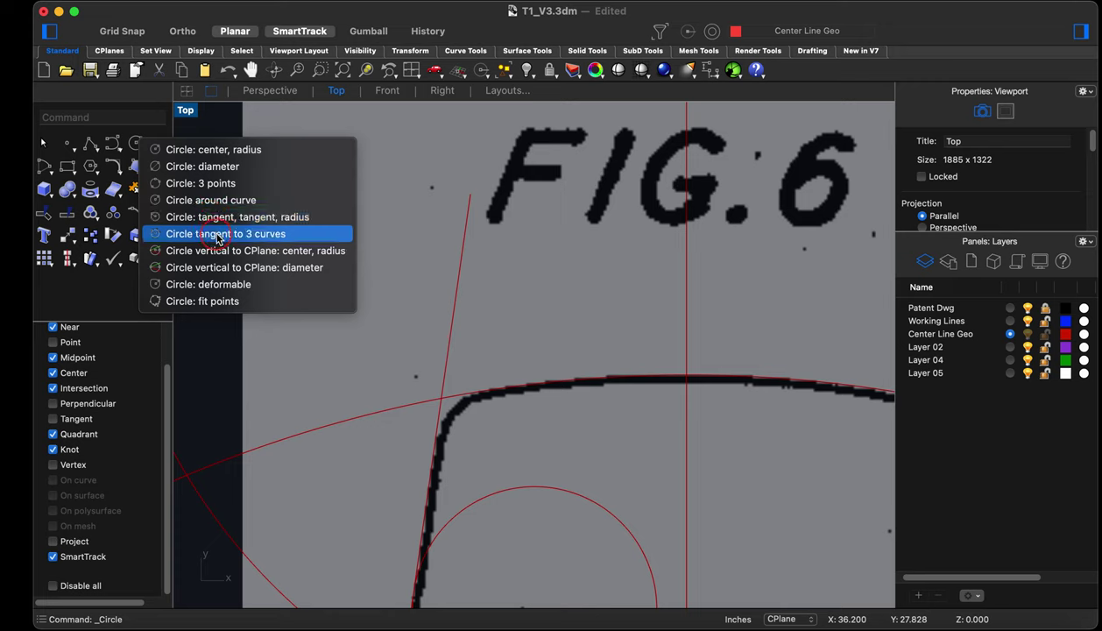
pyautogui.click(429, 473)
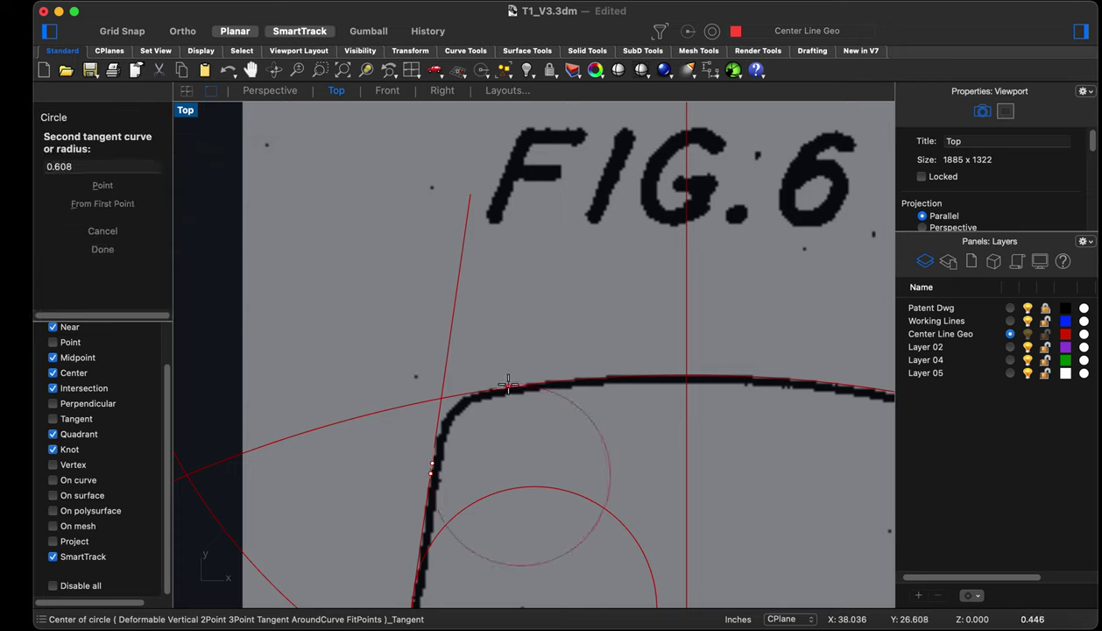
pyautogui.click(512, 382)
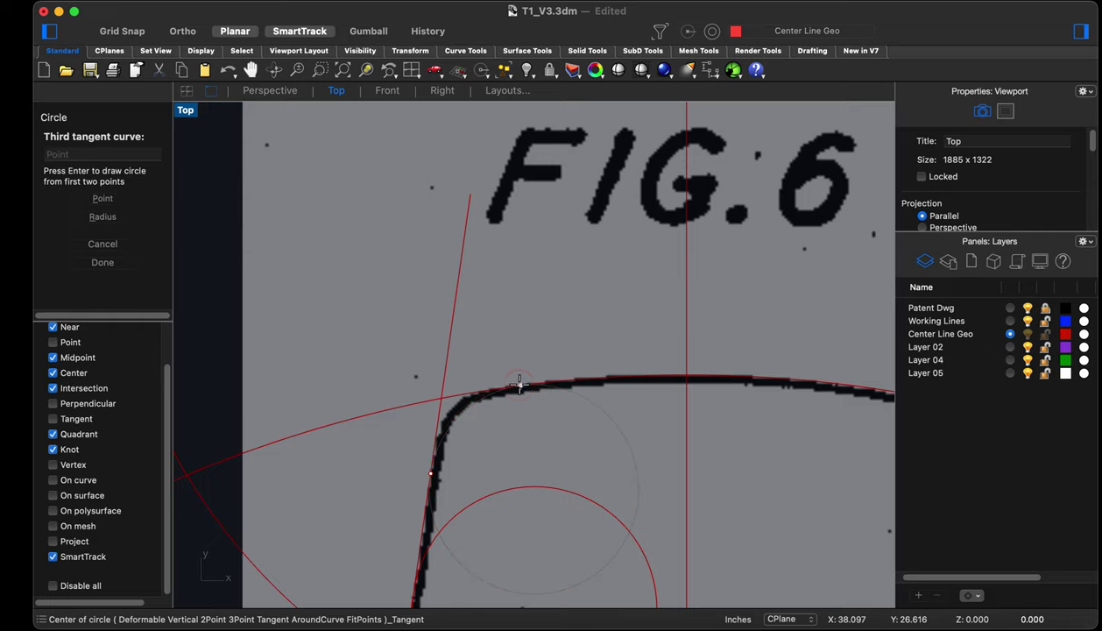
pyautogui.scroll(3, 492, 396)
pyautogui.scroll(3, 474, 401)
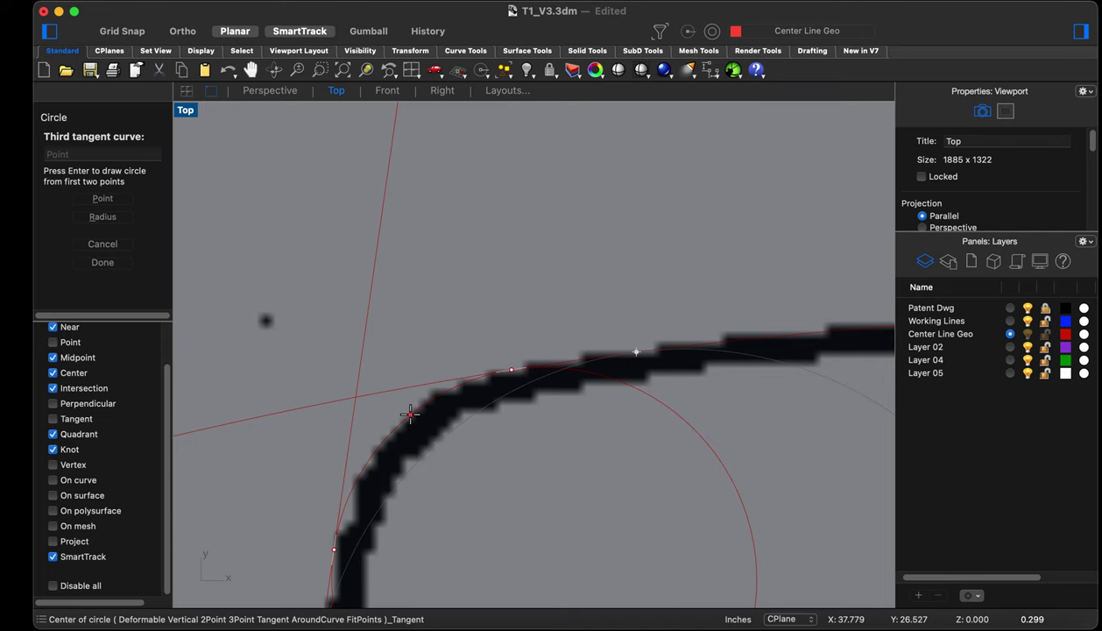
pyautogui.click(410, 415)
# Mirror copies of the two left corner circles across the vertical centre line to the outline's right side
pyautogui.scroll(-6, 412, 420)
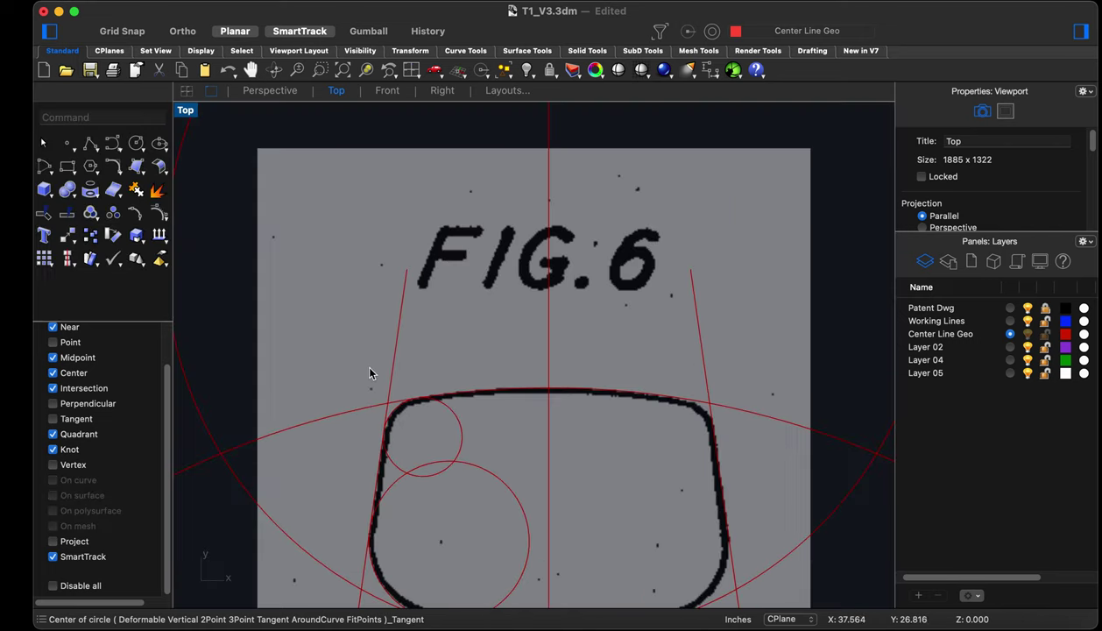
pyautogui.moveTo(425, 452); pyautogui.dragTo(405, 429)
pyautogui.write('mi')
pyautogui.press('Return')
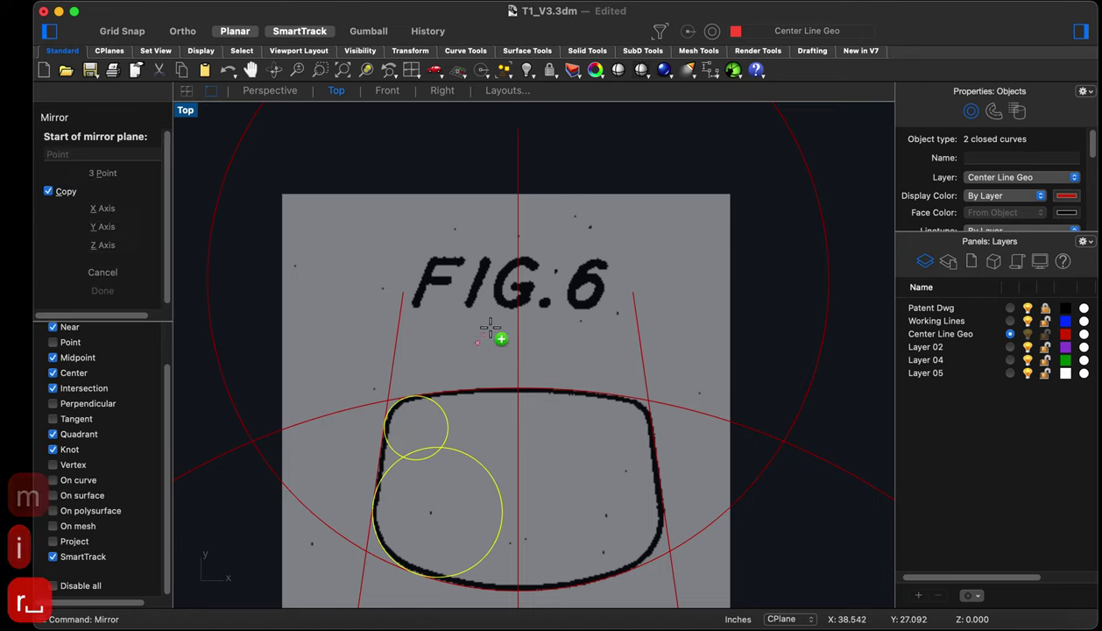
pyautogui.click(518, 251)
pyautogui.click(518, 322)
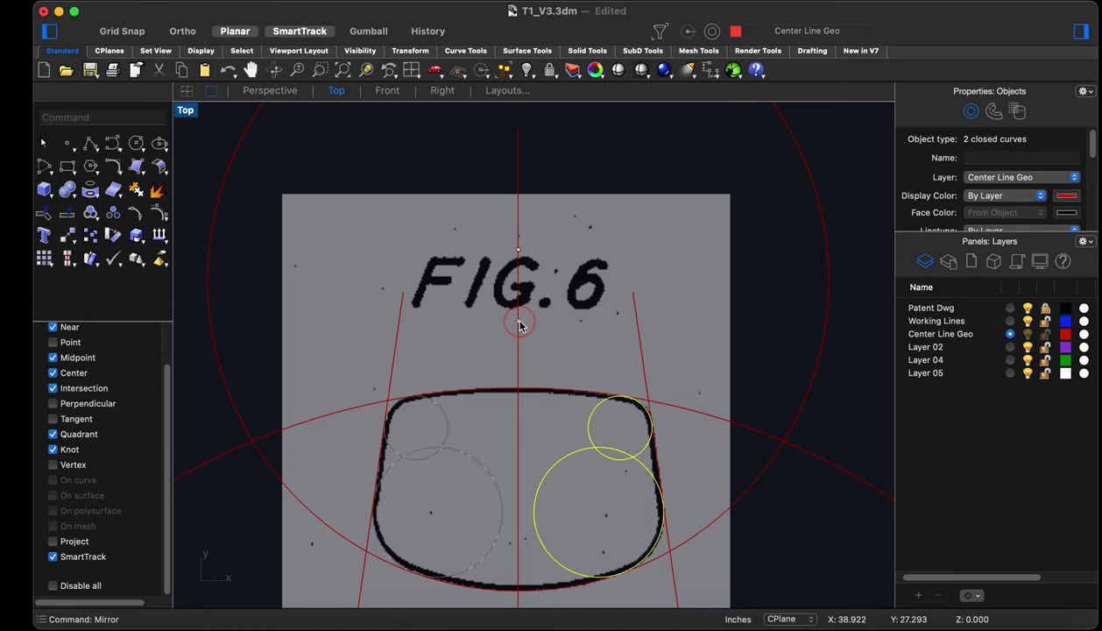
# Hide the Patent Dwg layer
pyautogui.scroll(-3, 543, 352)
pyautogui.press('Escape')
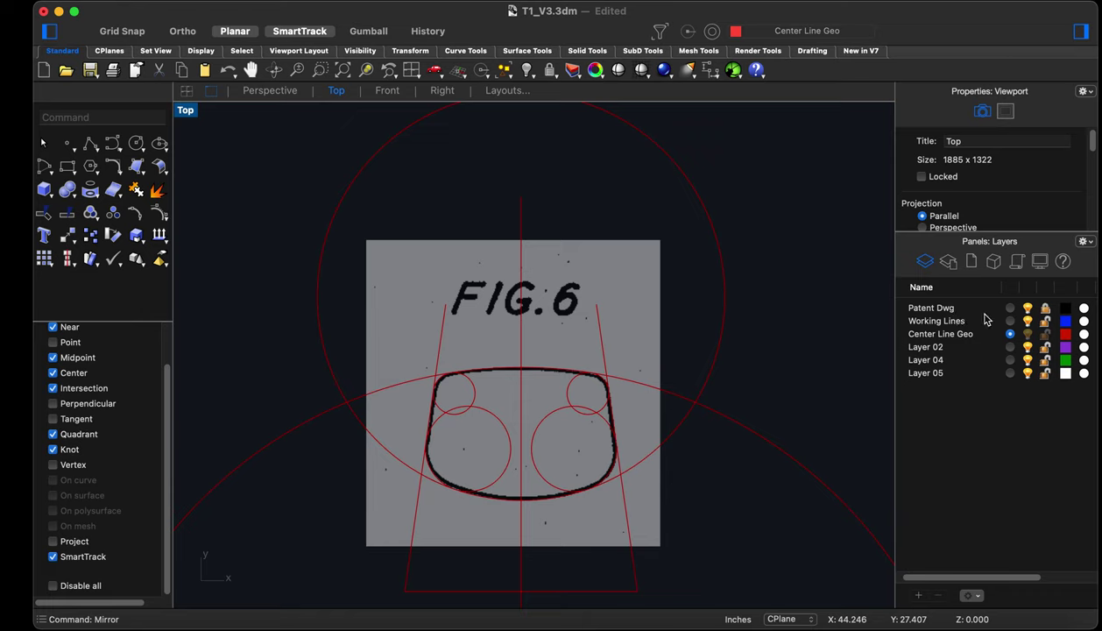
pyautogui.click(1028, 310)
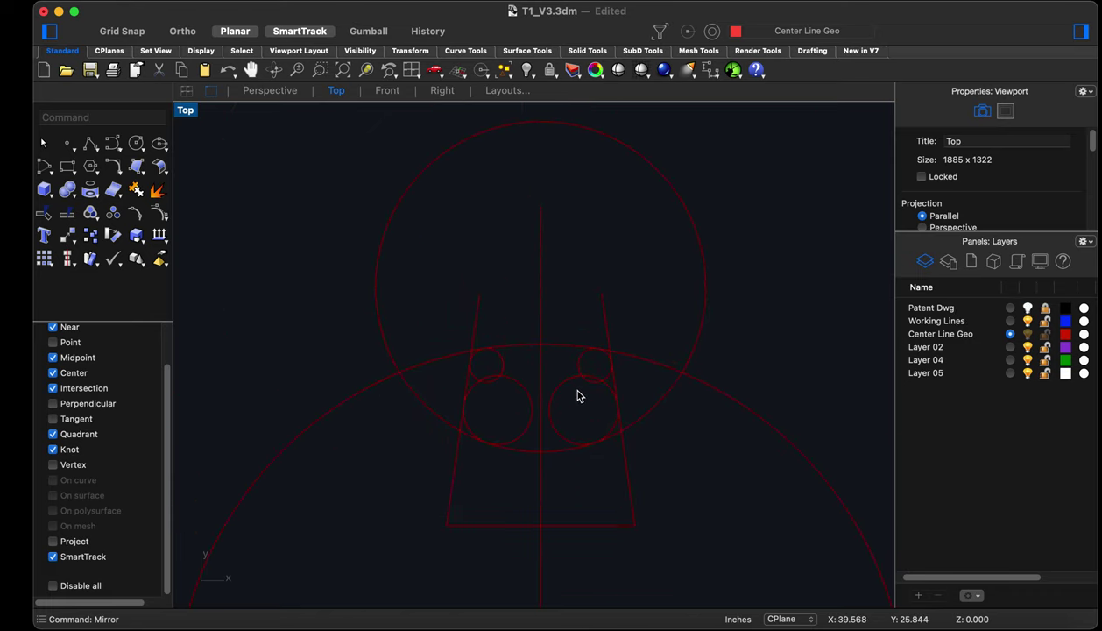
# Trim the two large FIG. 6 circles outside the slanted lines, using the circles, slanted lines and centre line as cutting objects
pyautogui.write('Trim')
pyautogui.press('BackSpace')
pyautogui.press('BackSpace')
pyautogui.write('m')
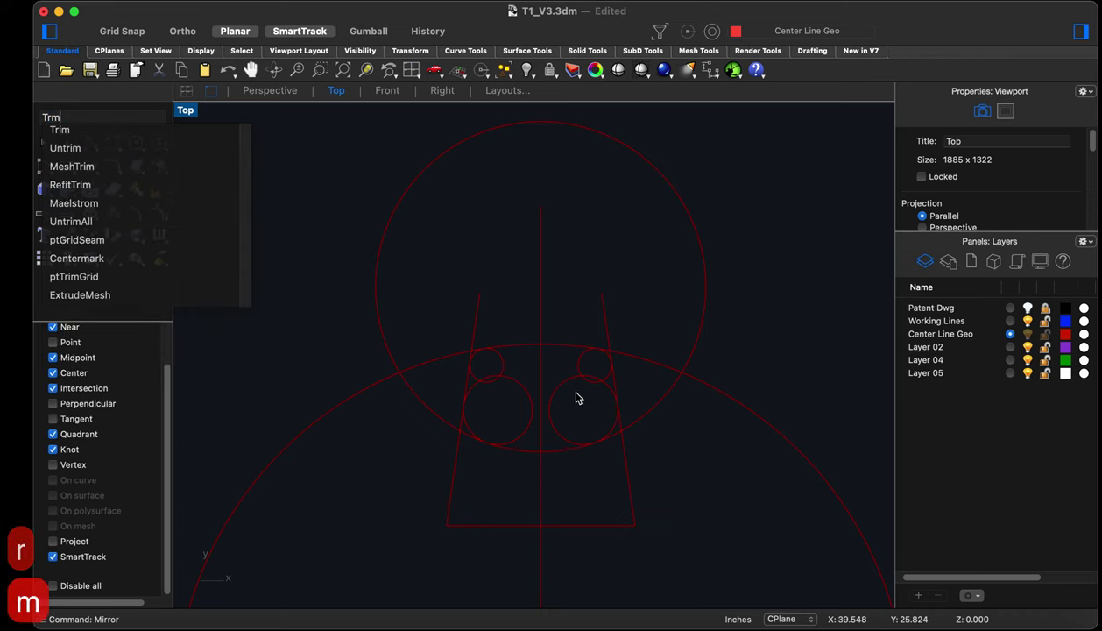
pyautogui.press('BackSpace')
pyautogui.write('im')
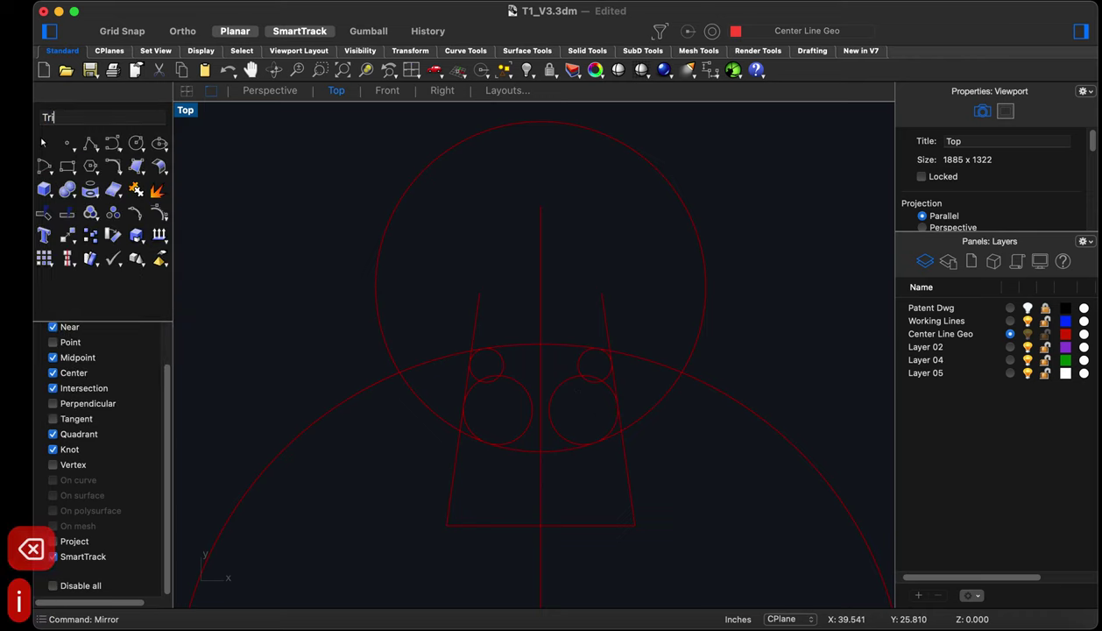
pyautogui.press('Return')
pyautogui.moveTo(676, 462); pyautogui.dragTo(461, 308)
pyautogui.scroll(-5, 568, 292)
pyautogui.scroll(4, 570, 355)
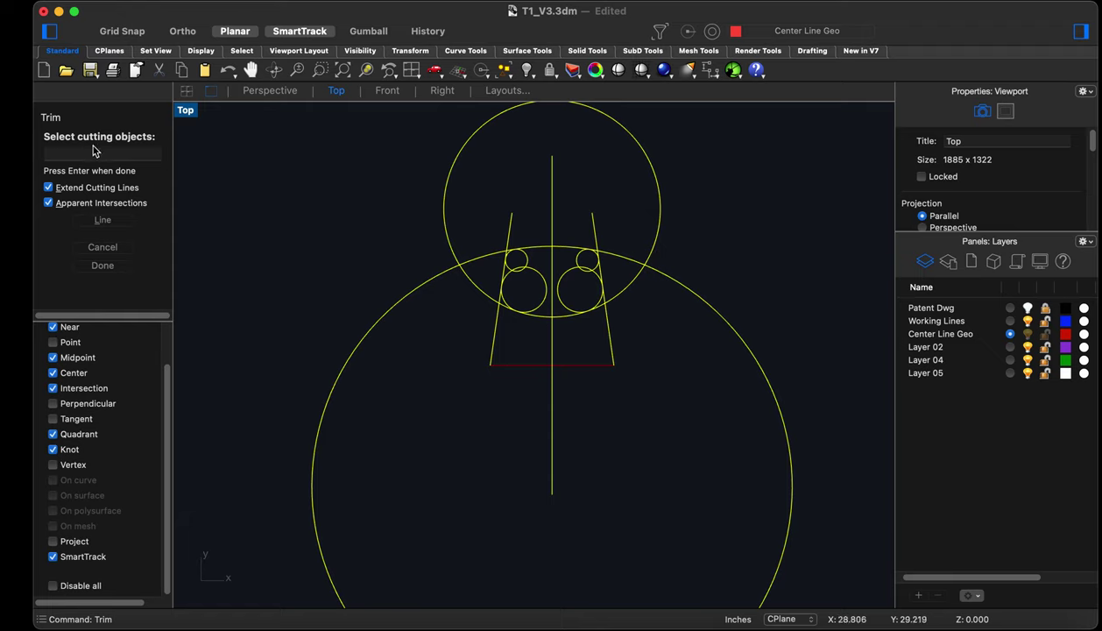
pyautogui.press('Return')
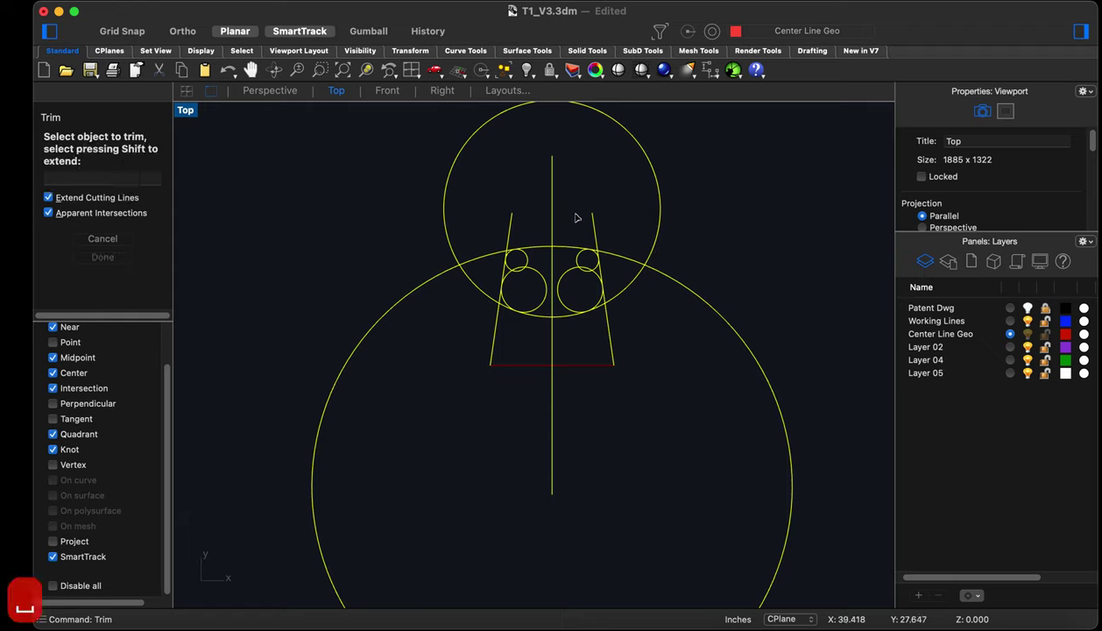
pyautogui.click(652, 255)
pyautogui.click(656, 272)
pyautogui.scroll(2, 454, 267)
pyautogui.click(403, 197)
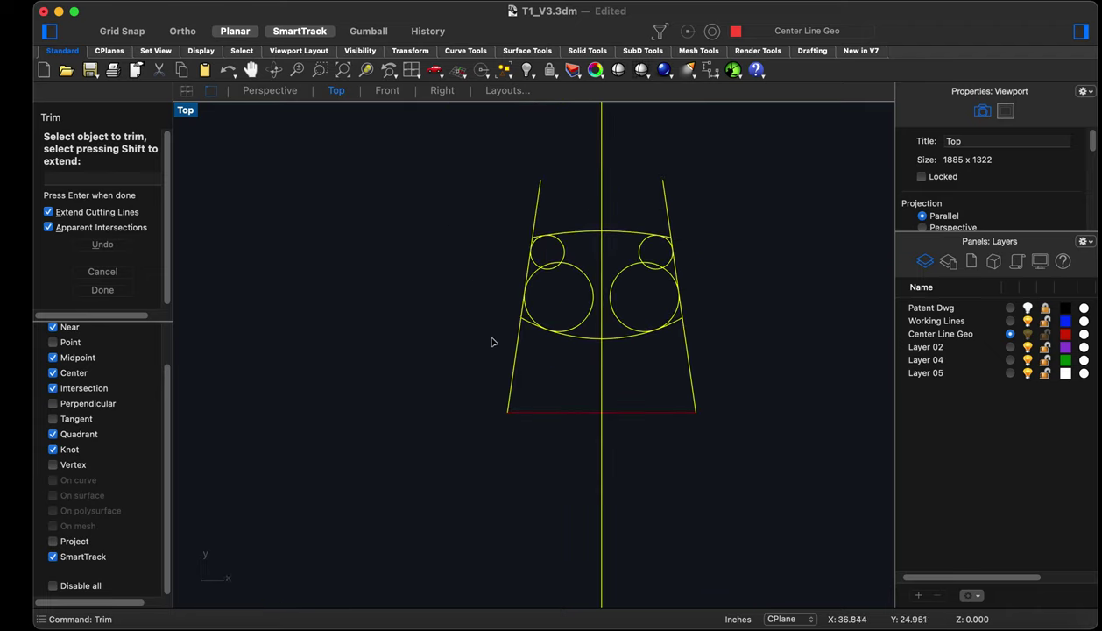
# Trim off both slanted lines above the top arc
pyautogui.scroll(-3, 493, 343)
pyautogui.scroll(4, 553, 252)
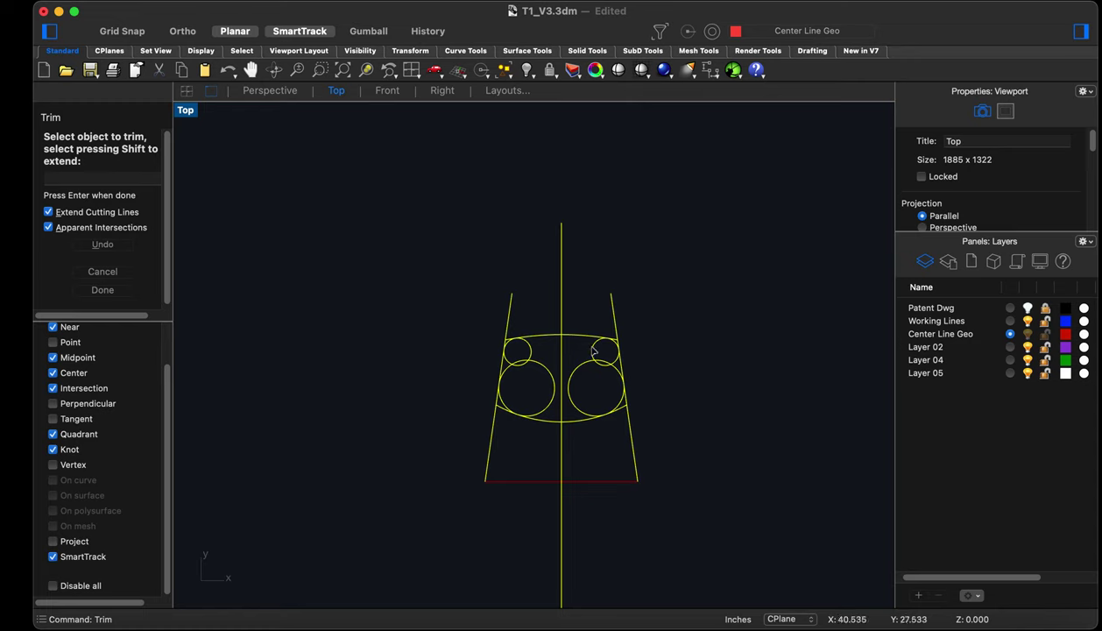
pyautogui.scroll(1, 515, 263)
pyautogui.click(494, 237)
pyautogui.click(719, 219)
pyautogui.scroll(-2, 713, 229)
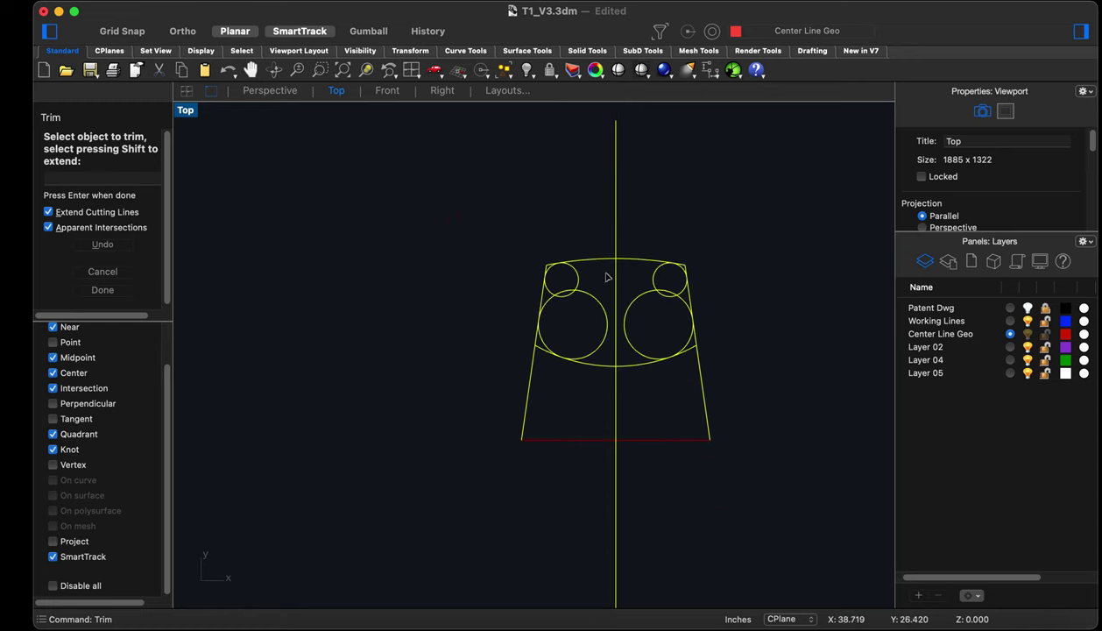
# Trim the two left corner circles down to the arcs that round the outline's left corners
pyautogui.scroll(-2, 691, 475)
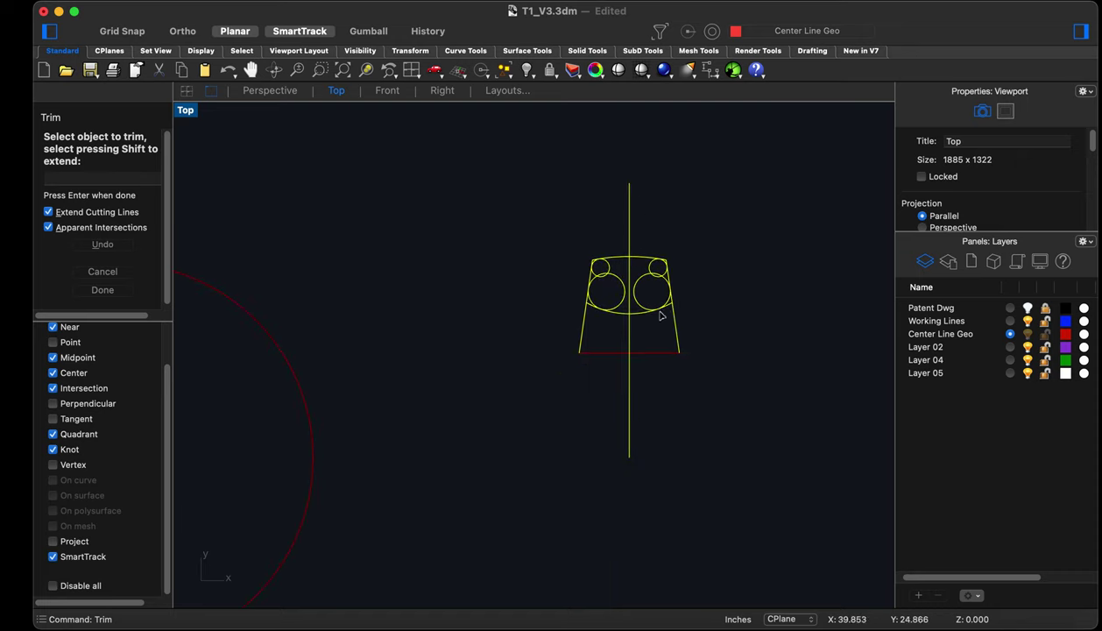
pyautogui.scroll(5, 611, 253)
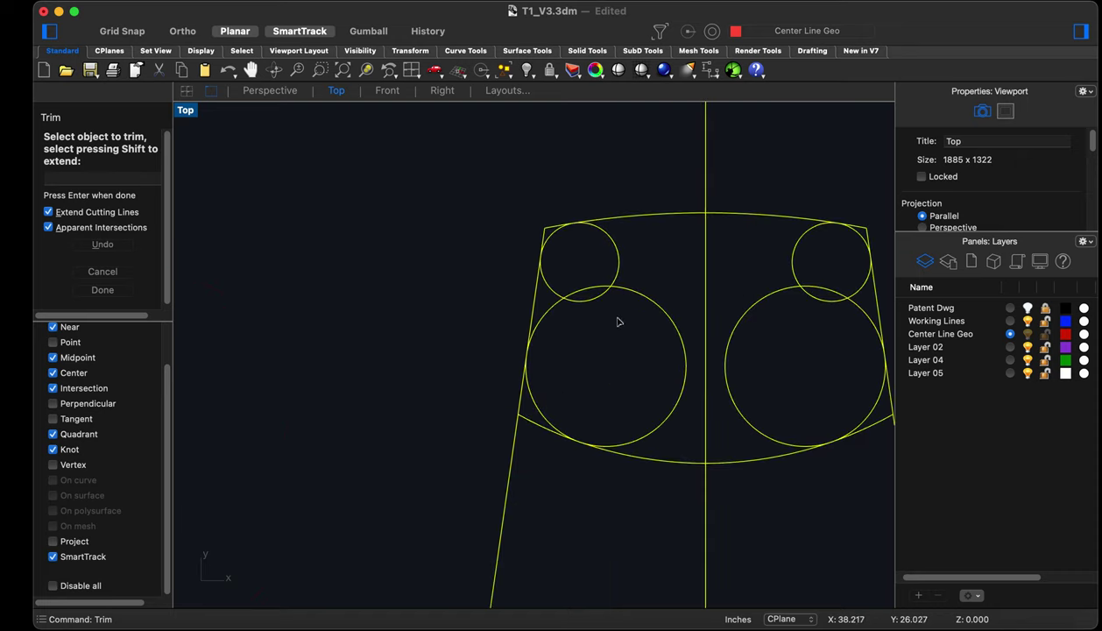
pyautogui.click(598, 288)
pyautogui.scroll(3, 574, 325)
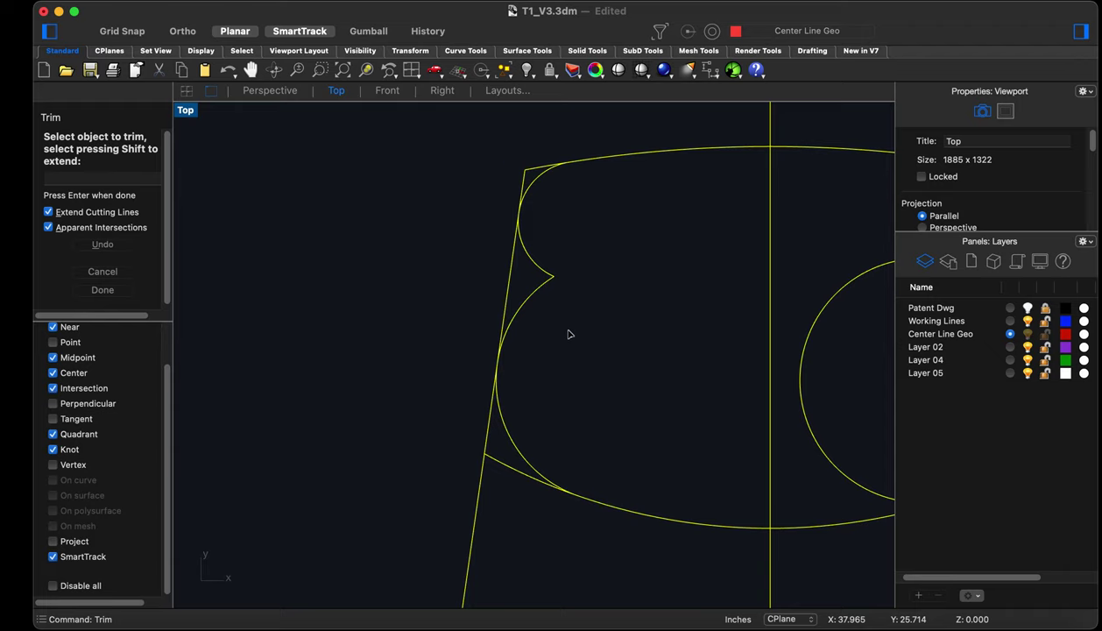
pyautogui.click(542, 272)
pyautogui.moveTo(542, 270); pyautogui.dragTo(537, 258)
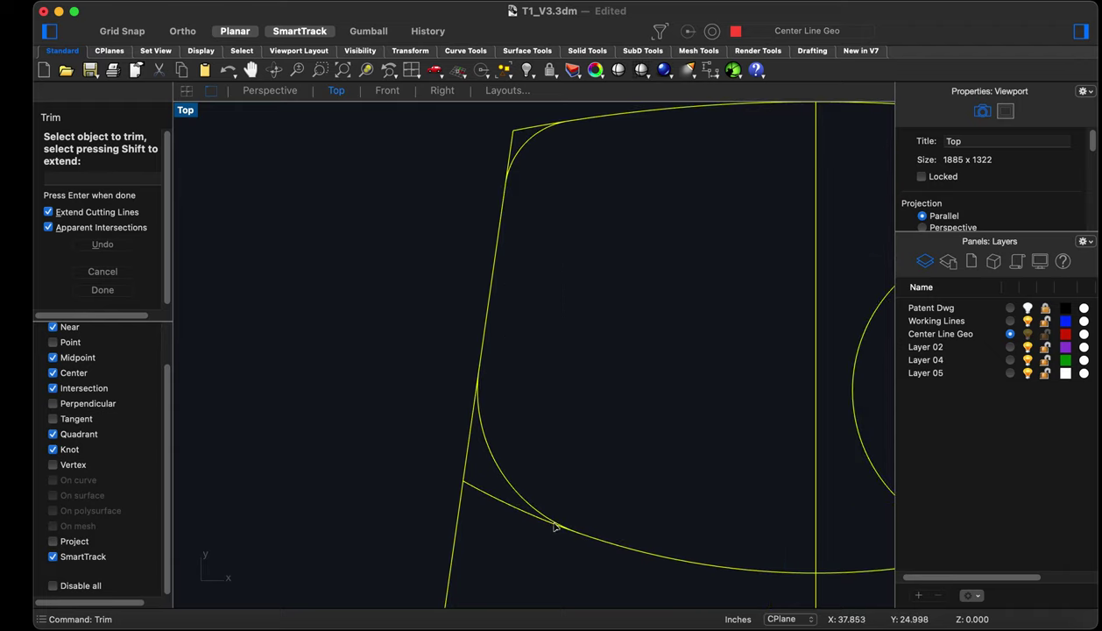
# Trim the two right corner circles down to the arcs rounding the right corners and finish trimming
pyautogui.scroll(-2, 526, 517)
pyautogui.scroll(-3, 531, 261)
pyautogui.scroll(1, 714, 364)
pyautogui.moveTo(714, 364); pyautogui.dragTo(650, 293)
pyautogui.scroll(2, 767, 391)
pyautogui.moveTo(768, 391); pyautogui.dragTo(717, 259)
pyautogui.scroll(-3, 810, 456)
pyautogui.scroll(3, 750, 468)
pyautogui.scroll(-2, 758, 295)
pyautogui.scroll(2, 783, 205)
pyautogui.scroll(-4, 783, 205)
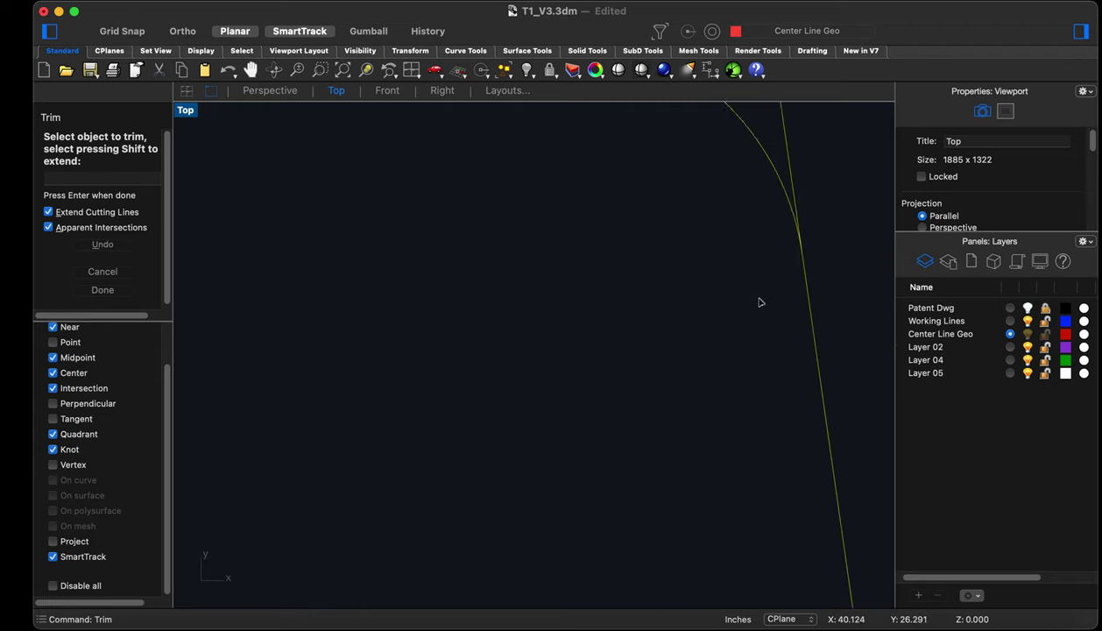
pyautogui.scroll(-5, 808, 323)
pyautogui.press('Return')
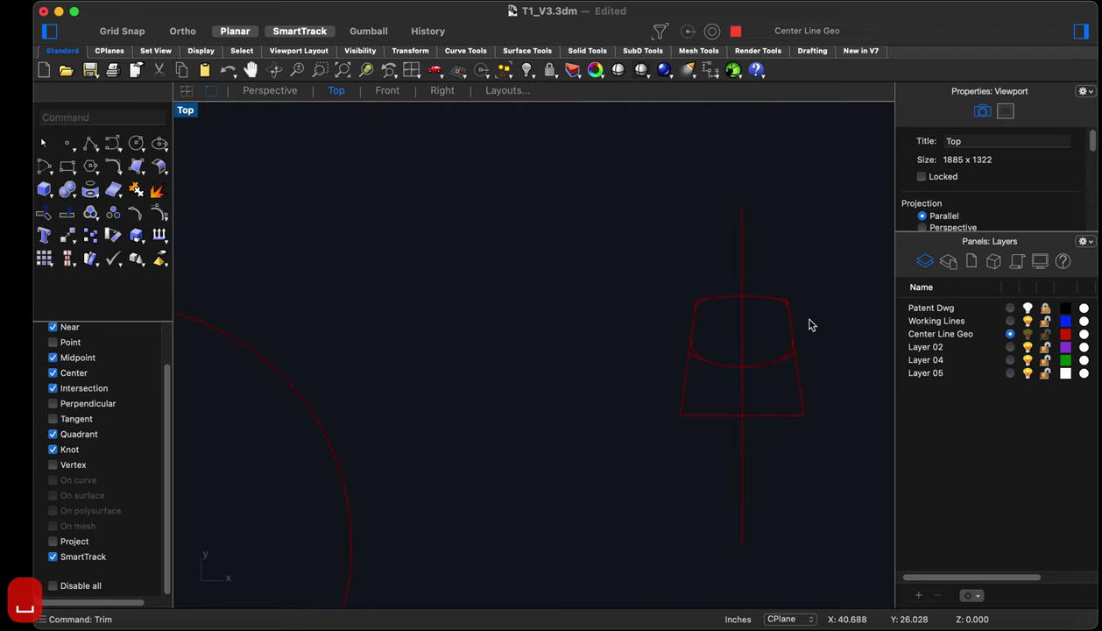
# Show the Patent Dwg layer and bring the FIG. 5 construction geometry into view
pyautogui.scroll(3, 688, 342)
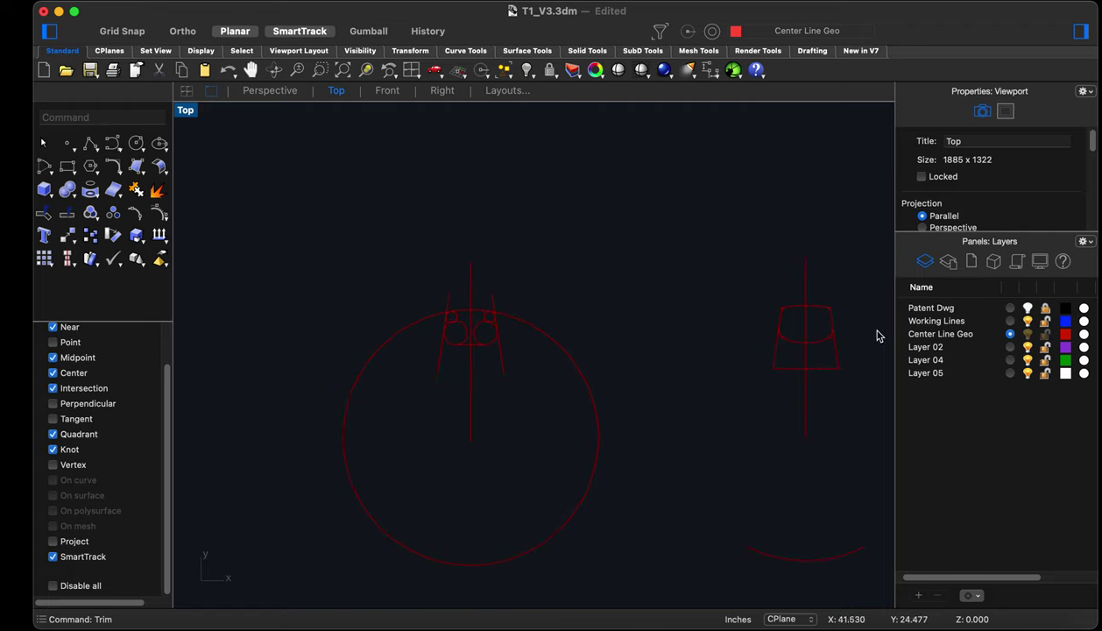
pyautogui.click(1030, 308)
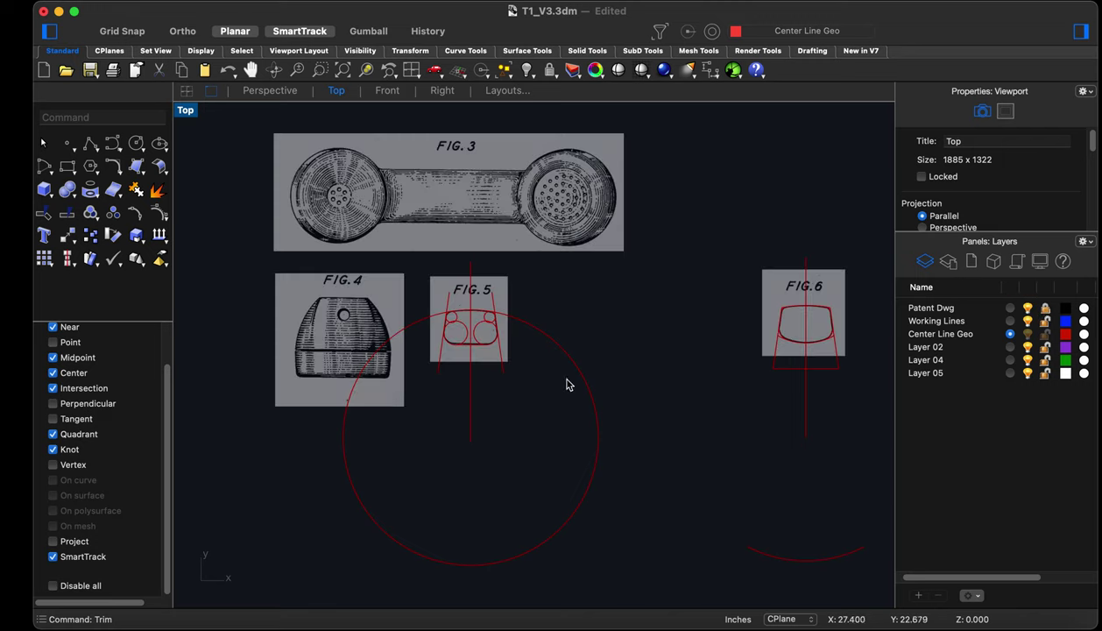
pyautogui.scroll(6, 456, 329)
pyautogui.scroll(1, 548, 297)
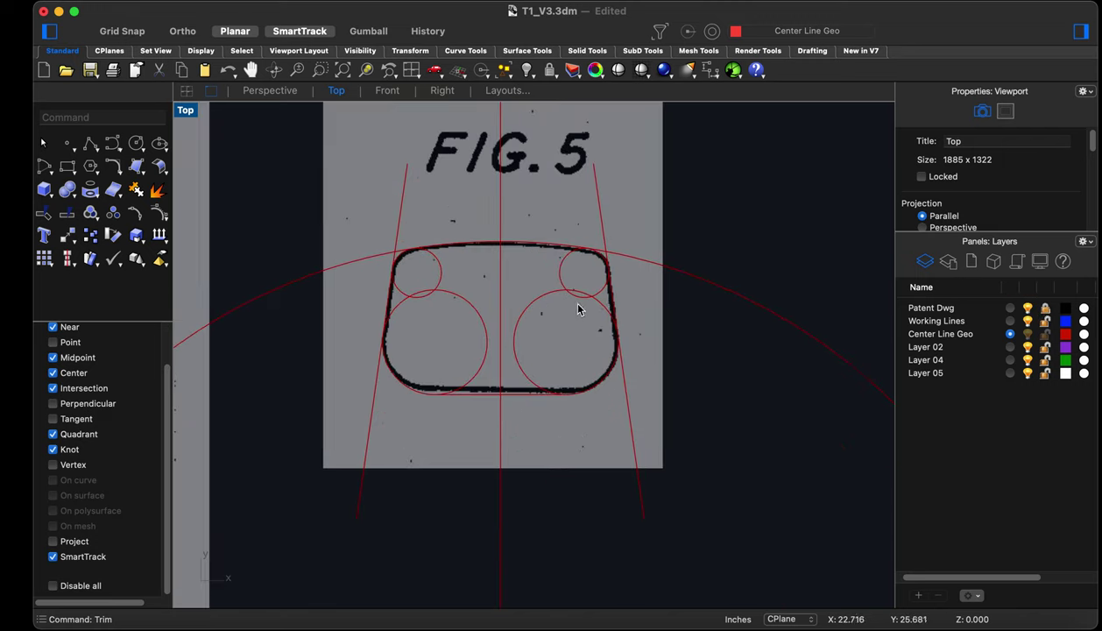
pyautogui.scroll(-3, 820, 310)
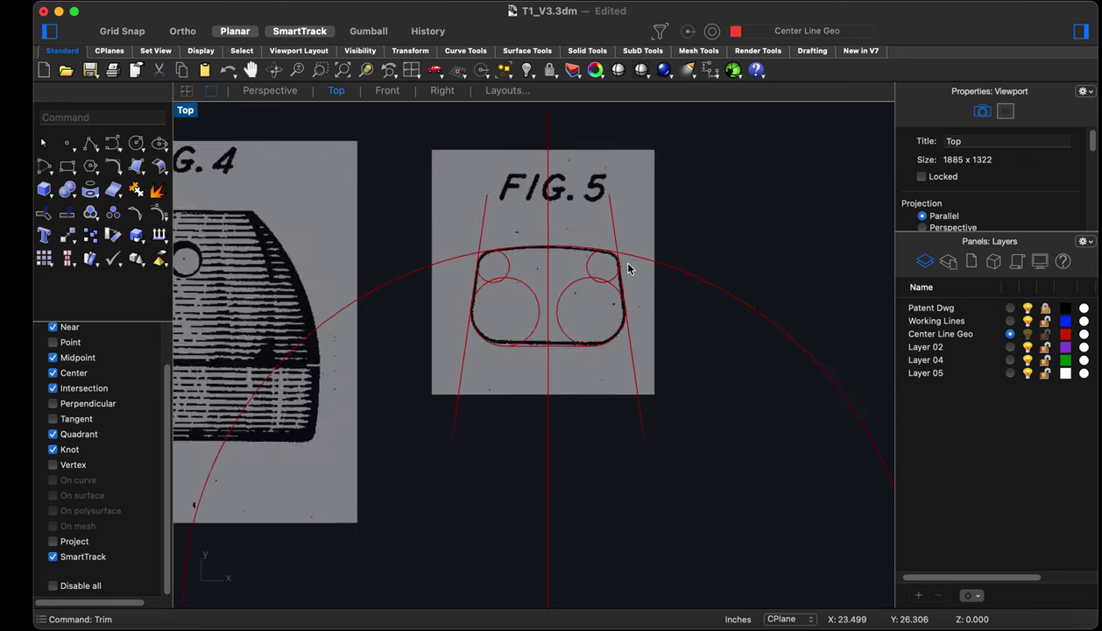
pyautogui.click(803, 360)
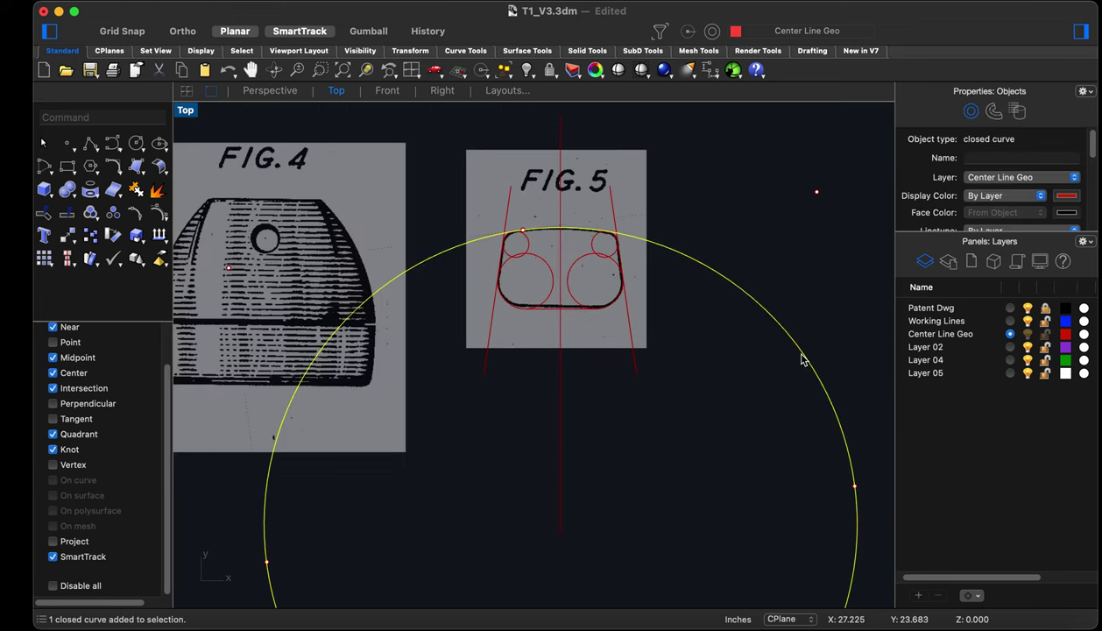
pyautogui.write('line')
pyautogui.press('Return')
pyautogui.click(800, 349)
pyautogui.scroll(5, 551, 528)
pyautogui.scroll(3, 515, 509)
pyautogui.scroll(3, 509, 467)
pyautogui.scroll(-8, 500, 471)
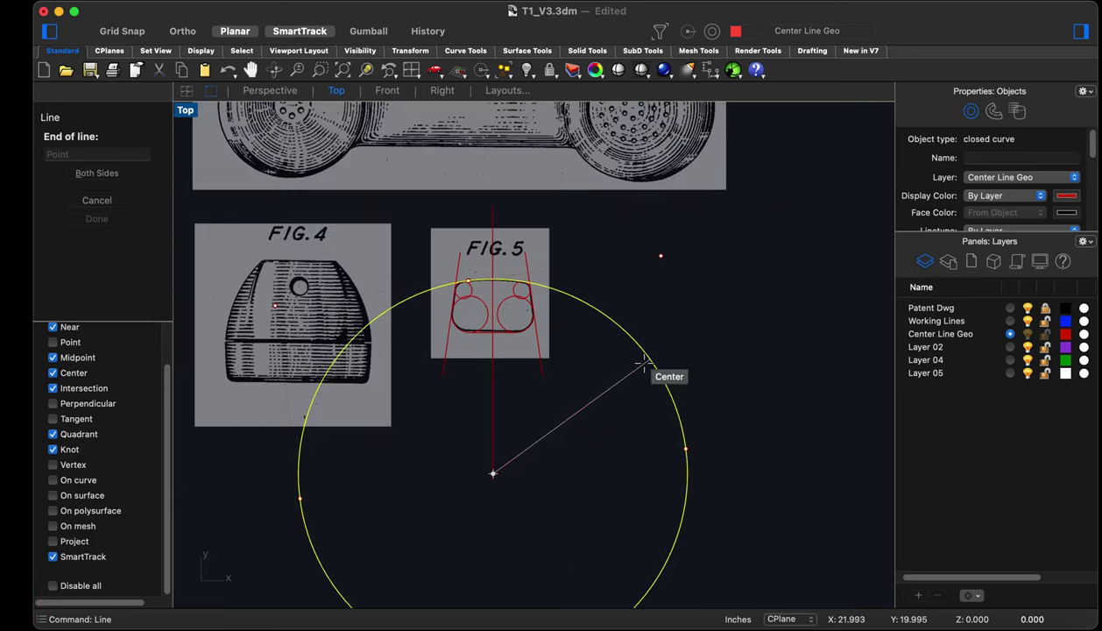
pyautogui.press('Escape')
# Move FIG. 5's large circle from its centre upward along the vertical centre line
pyautogui.click(649, 365)
pyautogui.write('move')
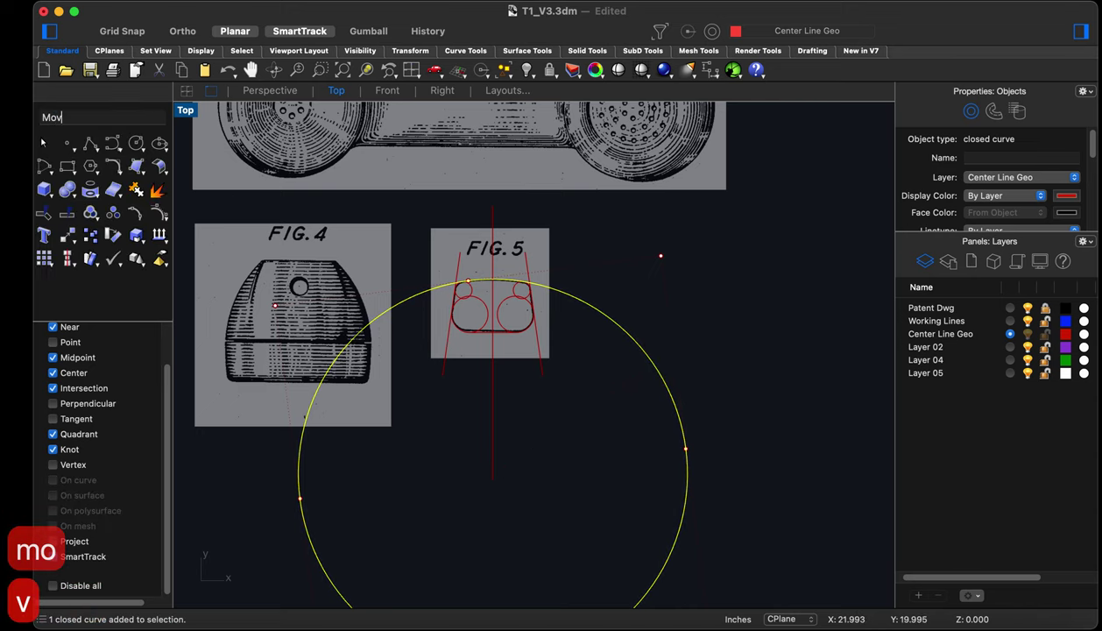
pyautogui.press('Return')
pyautogui.click(649, 360)
pyautogui.scroll(10, 505, 448)
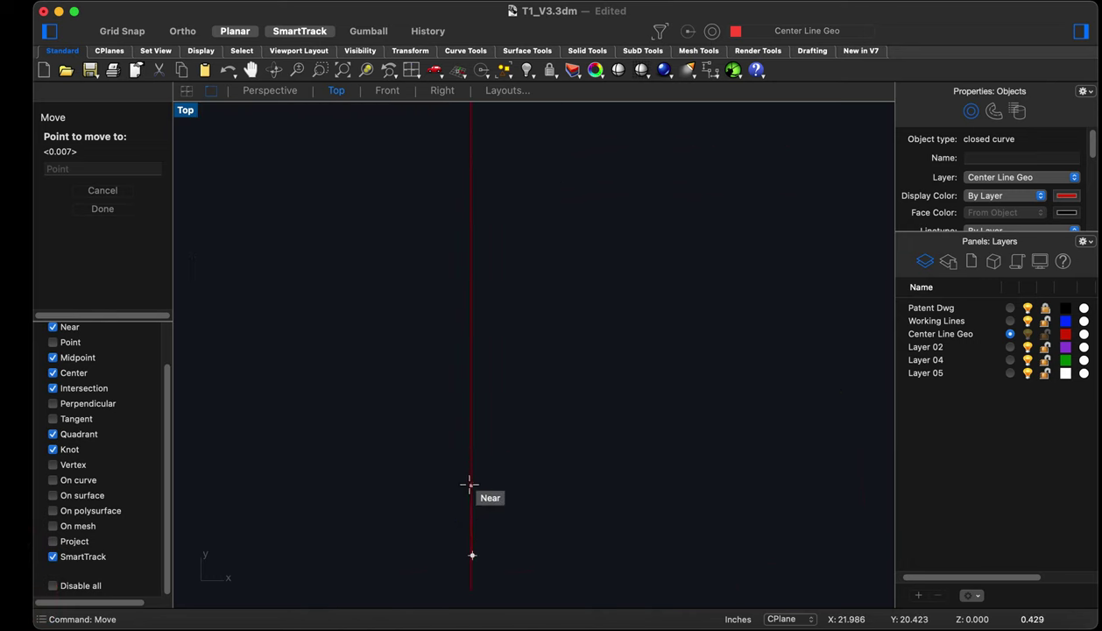
pyautogui.click(453, 535)
pyautogui.scroll(-10, 465, 517)
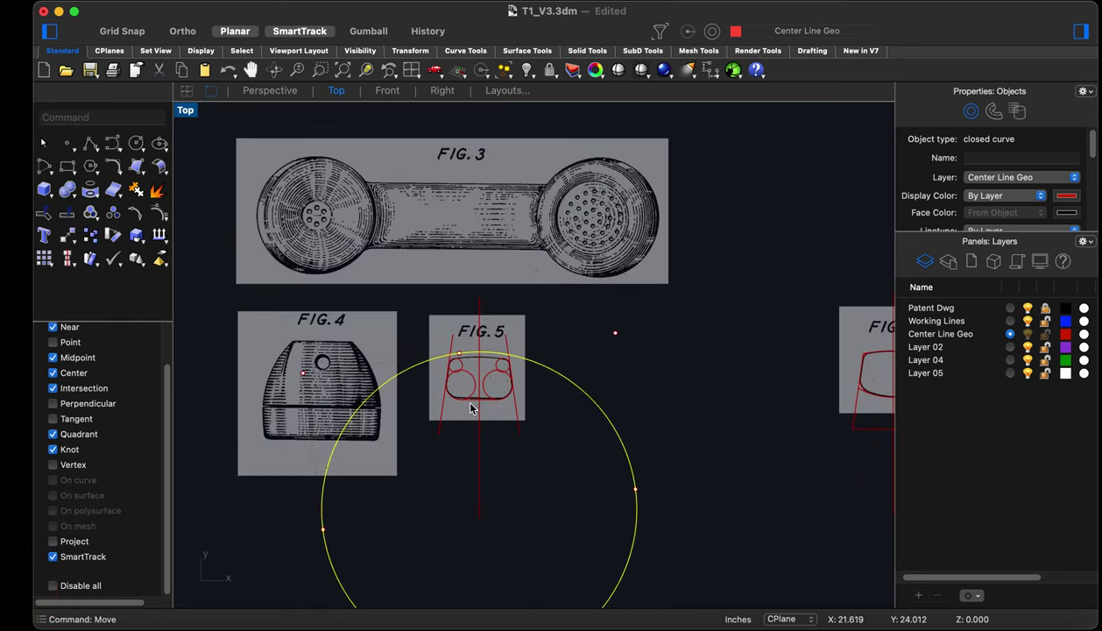
# Try to move the large circle down onto the top edge of the FIG. 5 outline
pyautogui.scroll(6, 473, 367)
pyautogui.scroll(5, 470, 339)
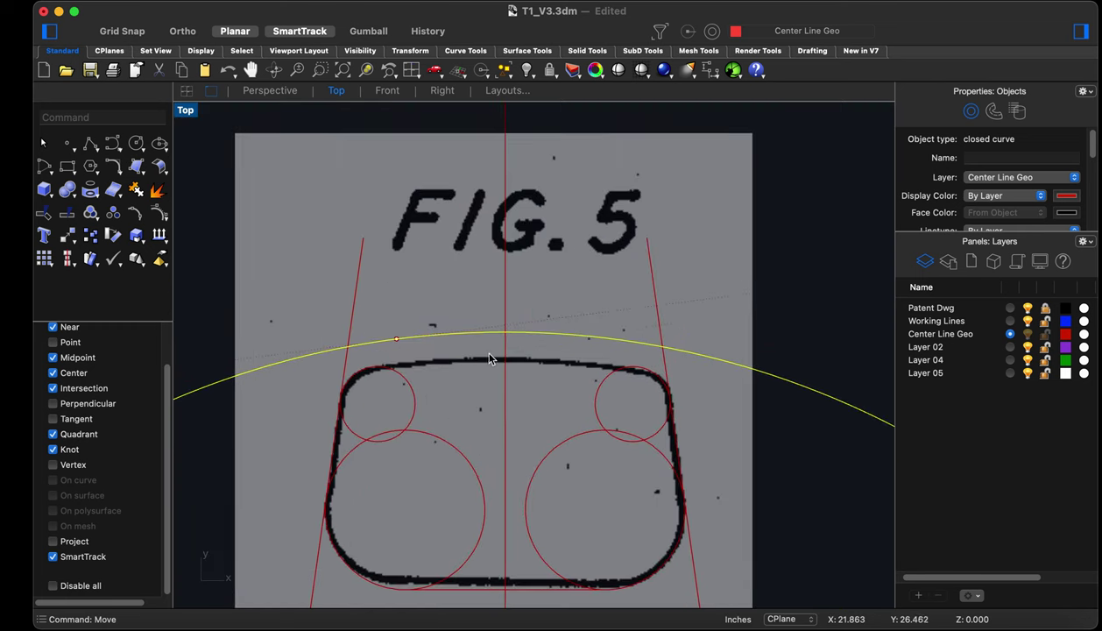
pyautogui.scroll(2, 508, 379)
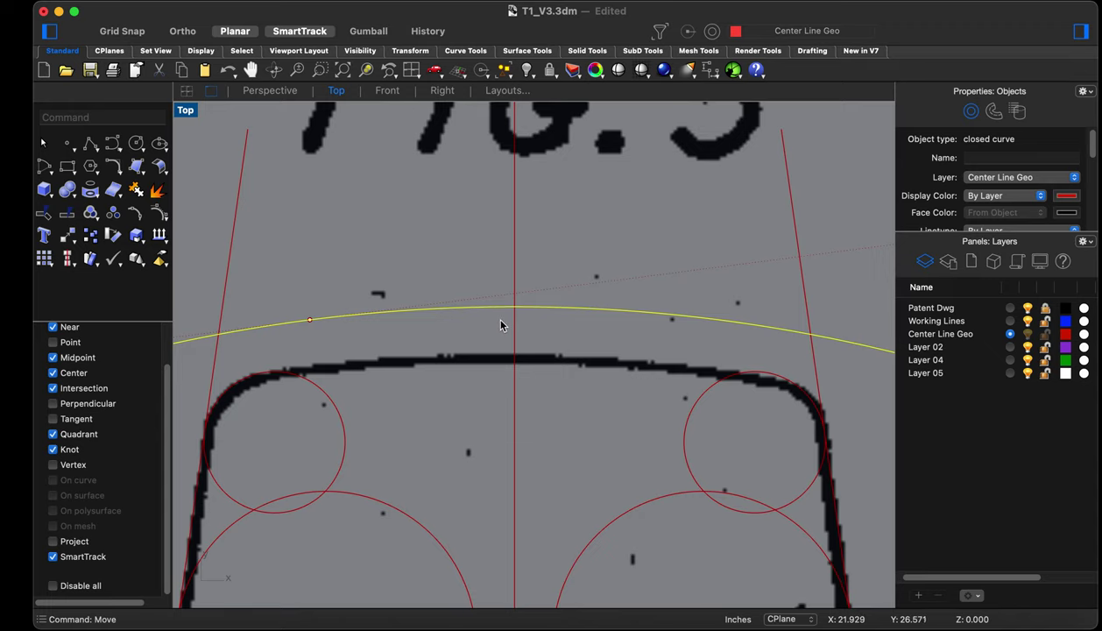
pyautogui.scroll(2, 474, 332)
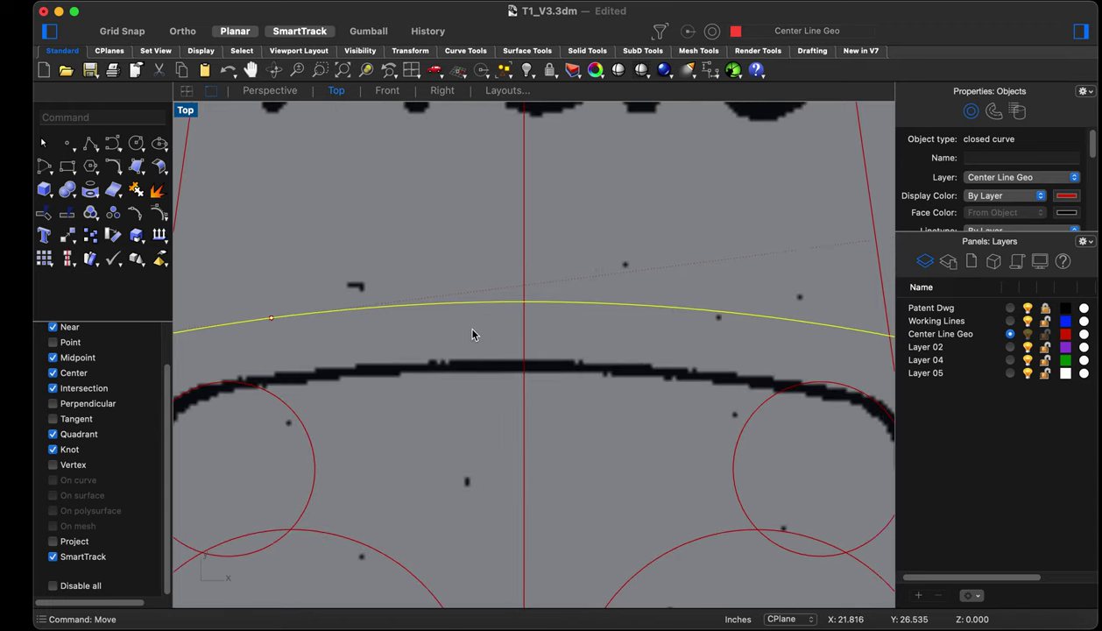
pyautogui.press('Return')
pyautogui.scroll(-1, 486, 328)
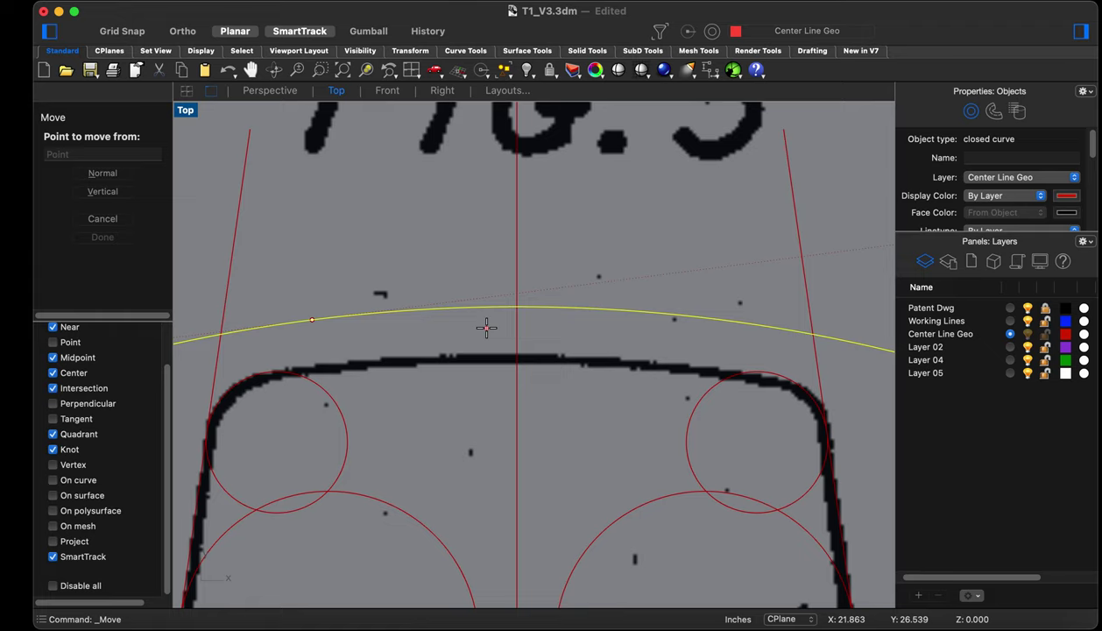
pyautogui.click(486, 328)
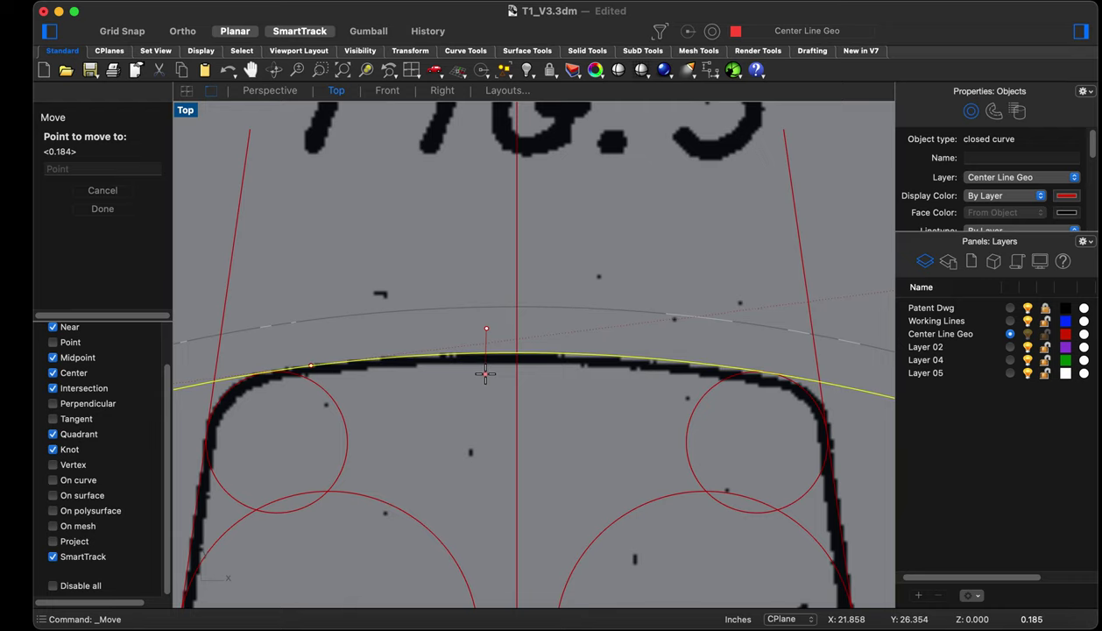
pyautogui.press('Escape')
pyautogui.press('Escape')
pyautogui.press('Escape')
pyautogui.press('Escape')
pyautogui.press('Escape')
pyautogui.press('Escape')
pyautogui.press('Escape')
pyautogui.scroll(-10, 473, 350)
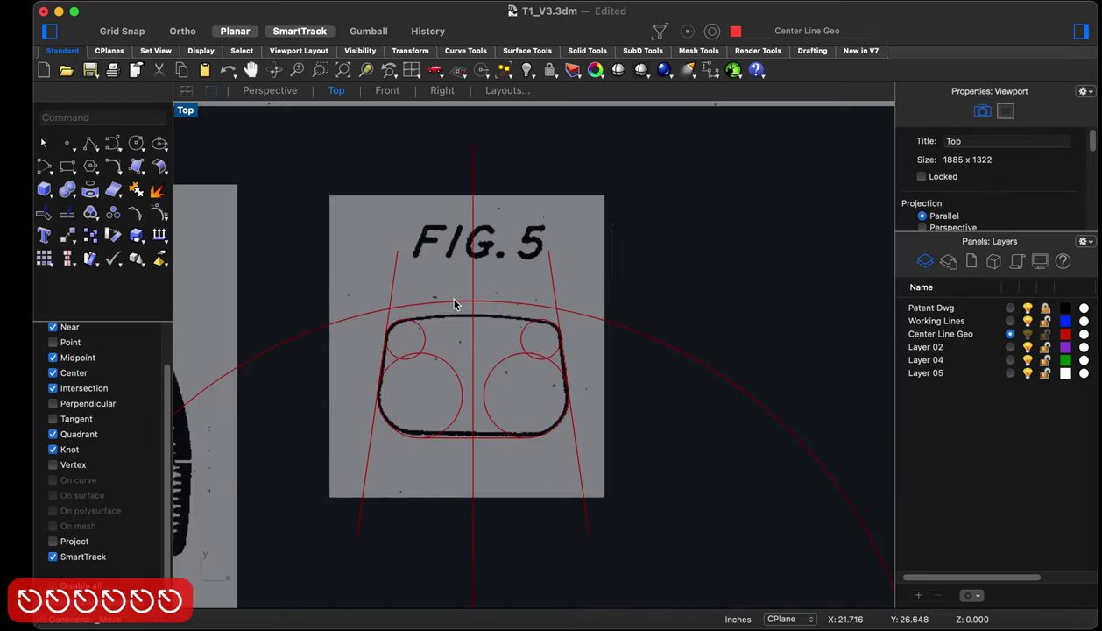
# Delete all construction lines and circles drawn over FIG. 5
pyautogui.scroll(-5, 456, 368)
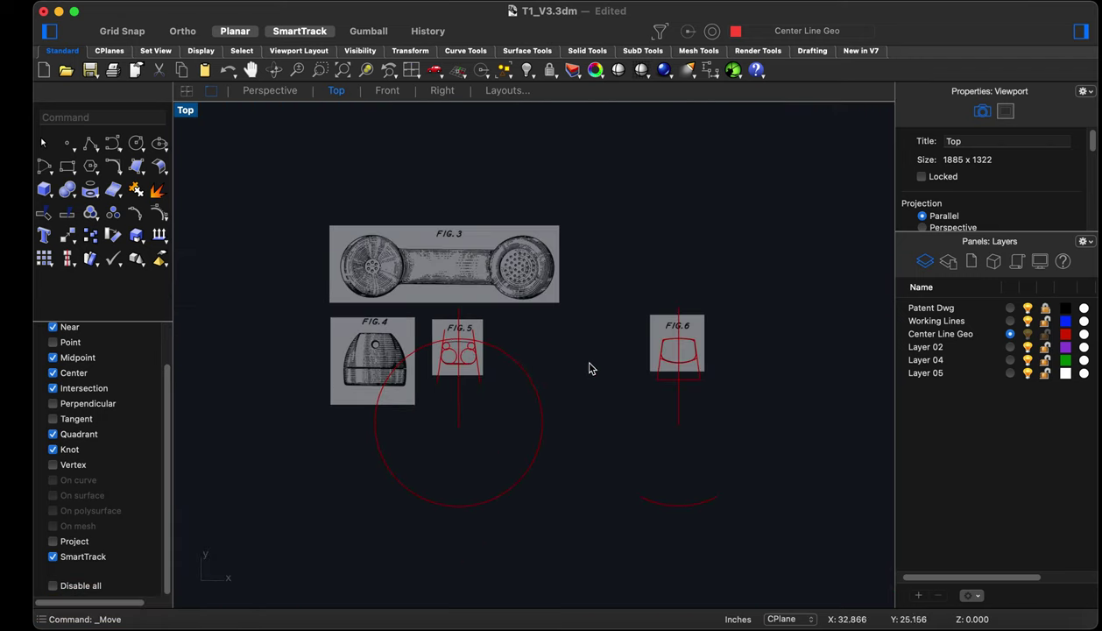
pyautogui.scroll(3, 536, 380)
pyautogui.moveTo(541, 347); pyautogui.dragTo(520, 377)
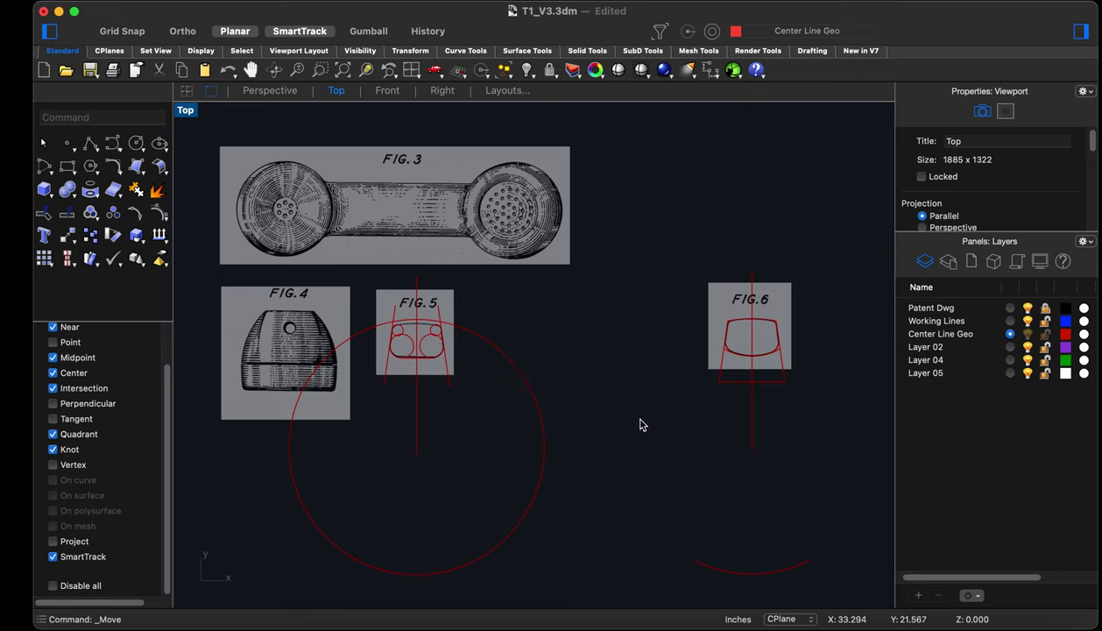
pyautogui.moveTo(639, 423); pyautogui.dragTo(374, 305)
pyautogui.press('BackSpace')
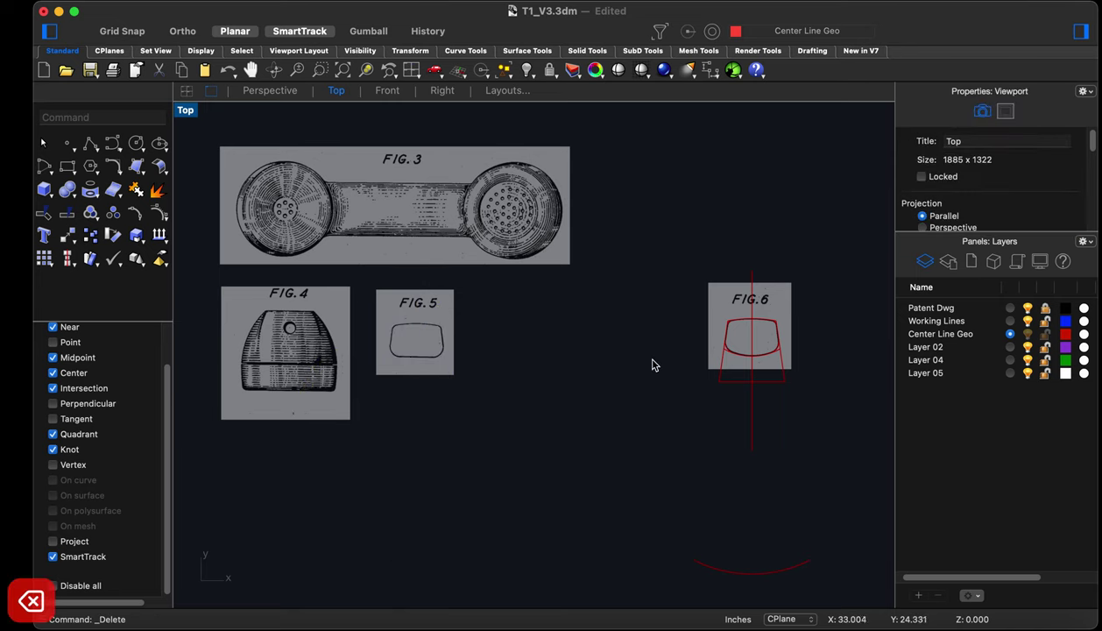
# Delete the horizontal line below FIG. 6 and the leftover circle arc further beneath it
pyautogui.scroll(2, 802, 368)
pyautogui.click(810, 407)
pyautogui.click(758, 384)
pyautogui.press('BackSpace')
pyautogui.scroll(-2, 767, 527)
pyautogui.scroll(1, 724, 505)
pyautogui.click(724, 503)
pyautogui.press('BackSpace')
pyautogui.scroll(2, 771, 412)
pyautogui.moveTo(842, 501); pyautogui.dragTo(564, 232)
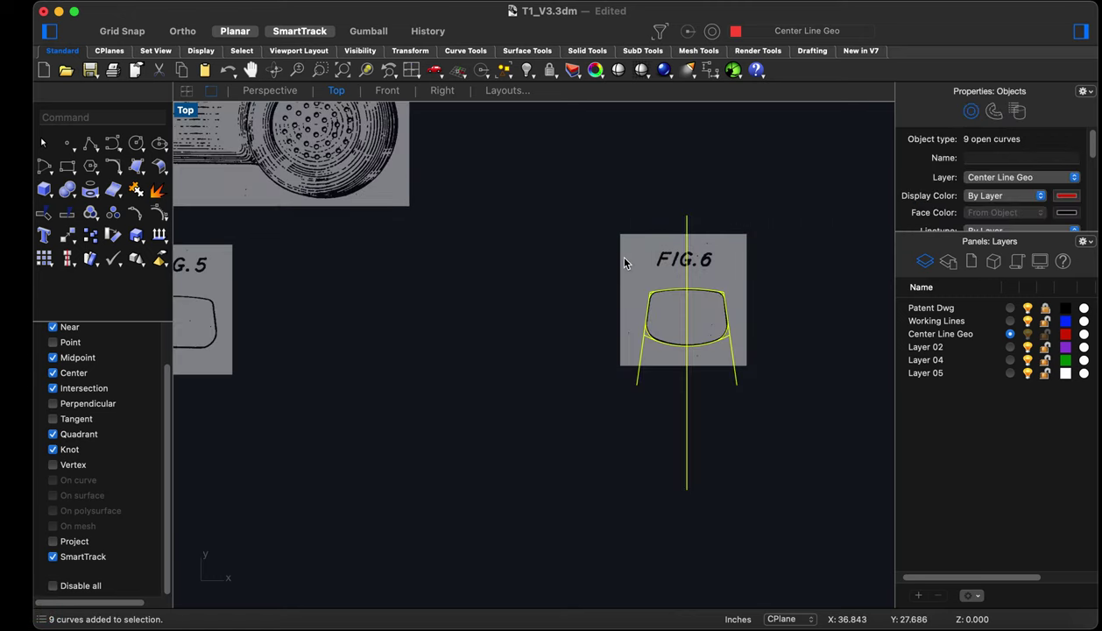
pyautogui.write('Copy')
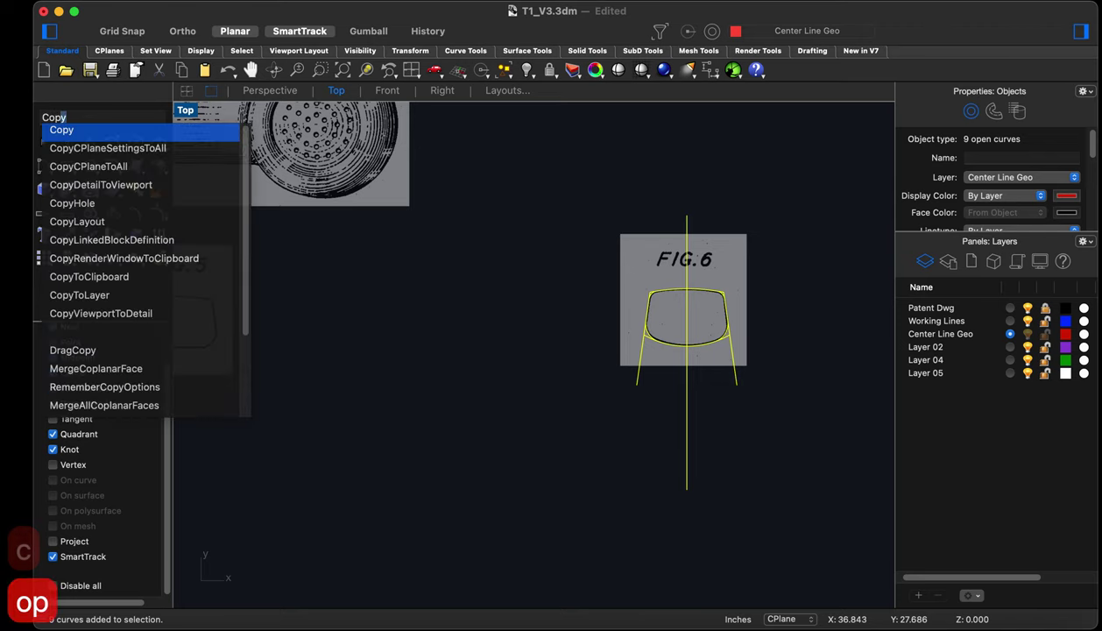
pyautogui.press('Return')
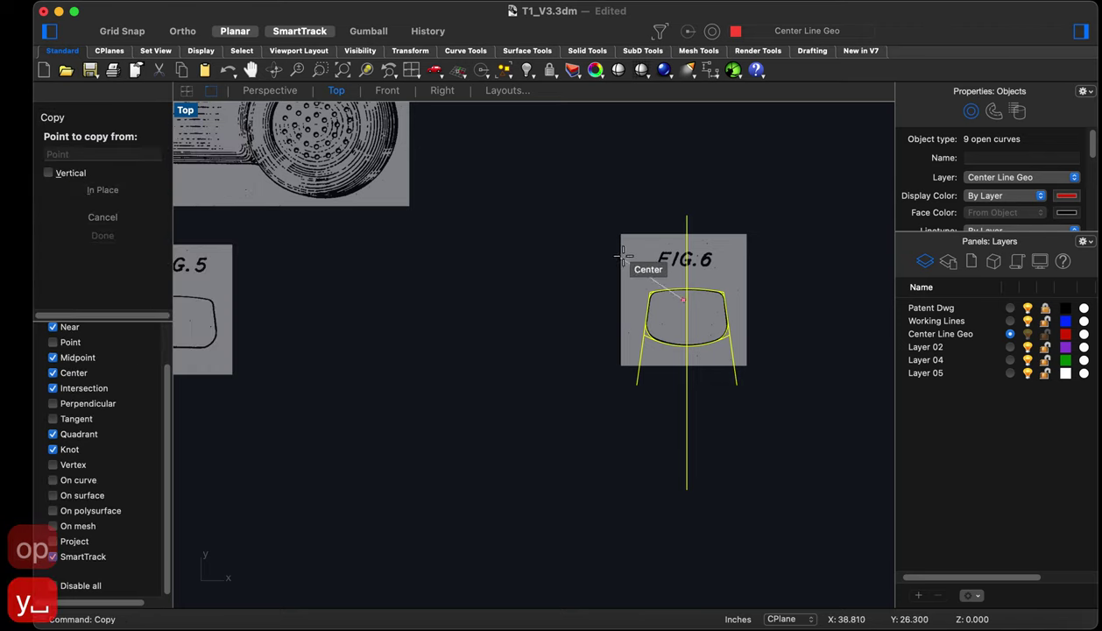
pyautogui.click(614, 408)
pyautogui.scroll(-4, 664, 425)
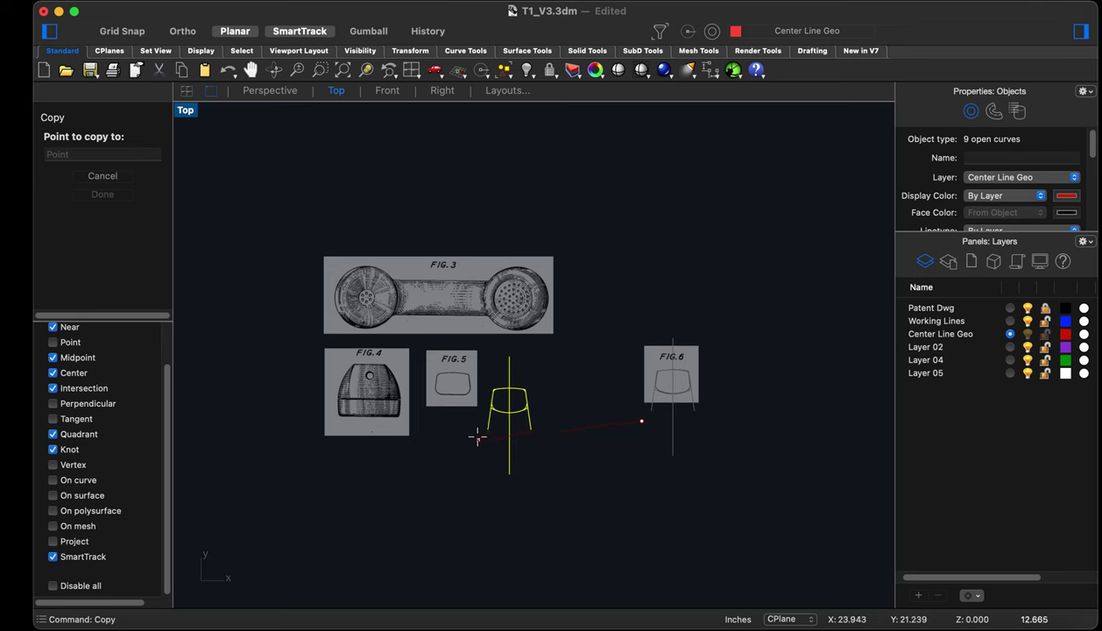
pyautogui.scroll(5, 478, 434)
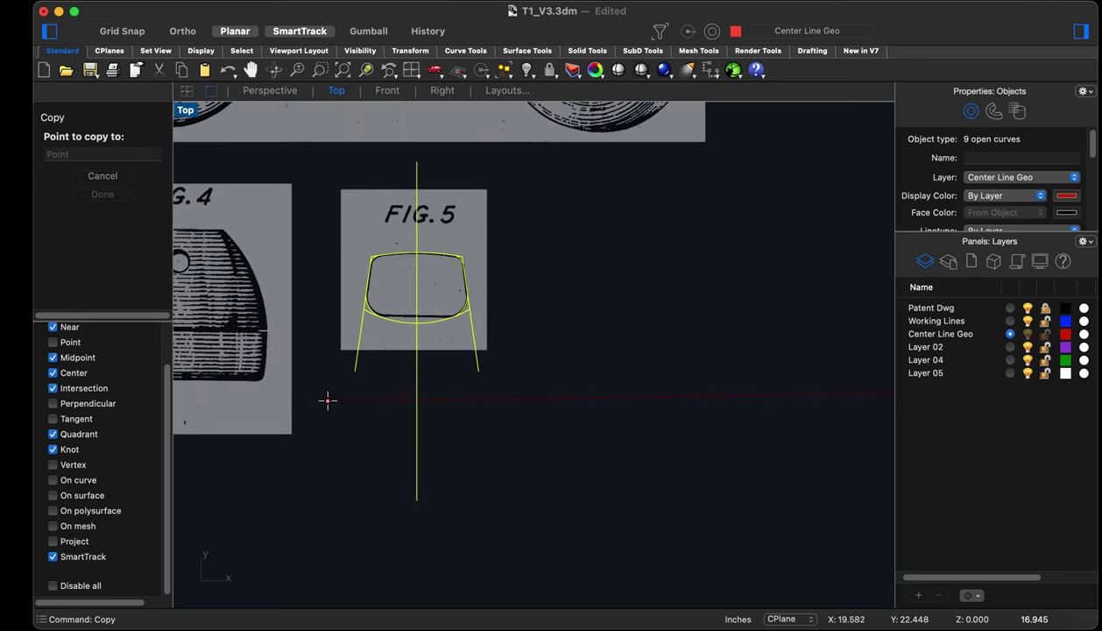
pyautogui.press('Escape')
pyautogui.press('Escape')
pyautogui.scroll(-3, 335, 409)
pyautogui.scroll(4, 570, 344)
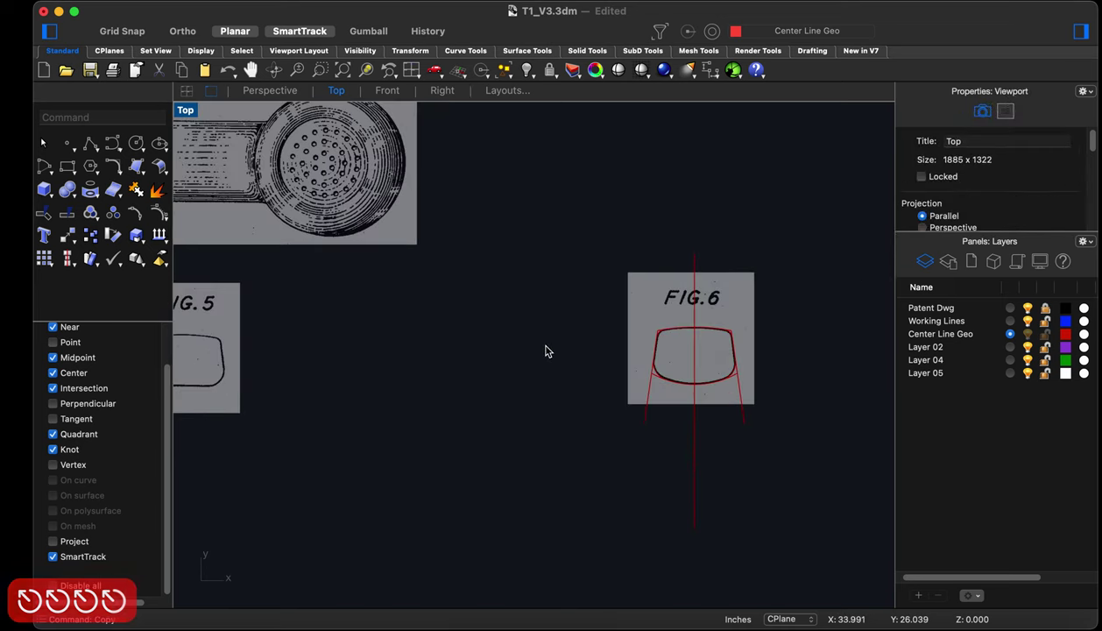
pyautogui.scroll(-2, 545, 350)
pyautogui.scroll(1, 499, 361)
# Undo the recent deletions and trims to bring back the untrimmed construction lines and circles of FIG. 5 and FIG. 6
pyautogui.press('super+z')
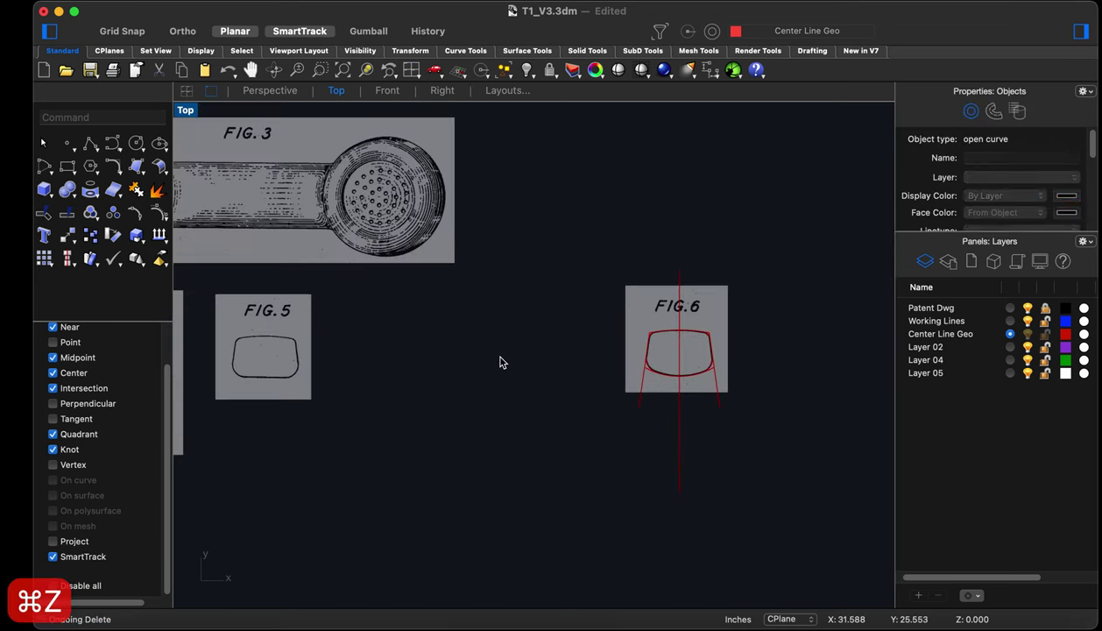
pyautogui.press('super+z')
pyautogui.press('super+z')
pyautogui.press('super+z')
pyautogui.press('super+z')
pyautogui.press('super+z')
pyautogui.press('super+z')
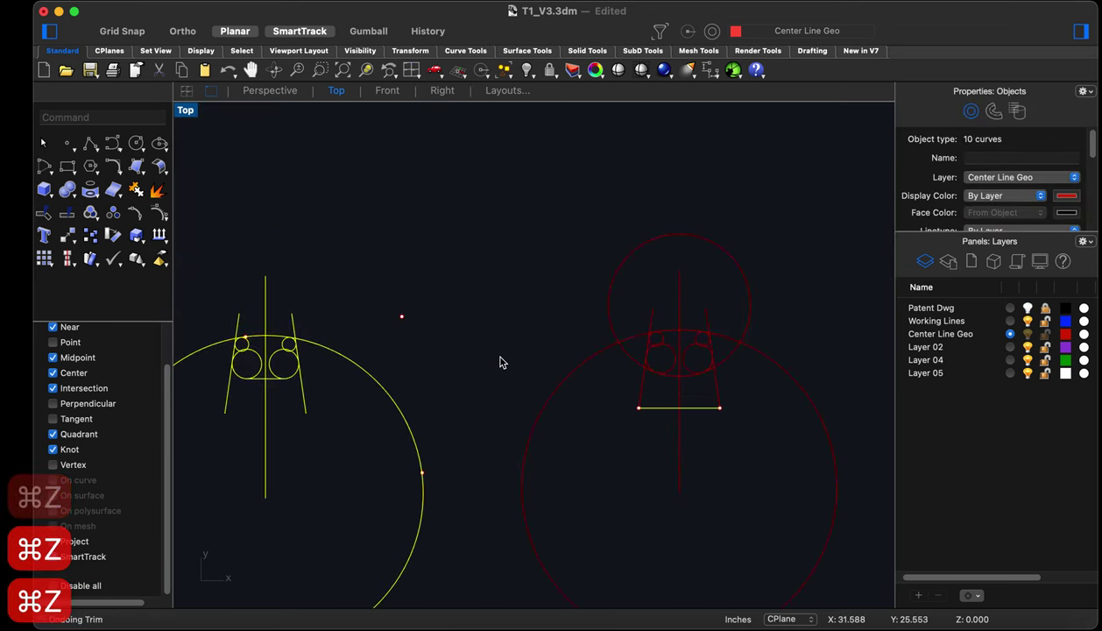
# Delete the horizontal line below FIG. 6 and all the construction curves drawn over FIG. 5
pyautogui.click(499, 362)
pyautogui.scroll(-2, 500, 362)
pyautogui.click(644, 404)
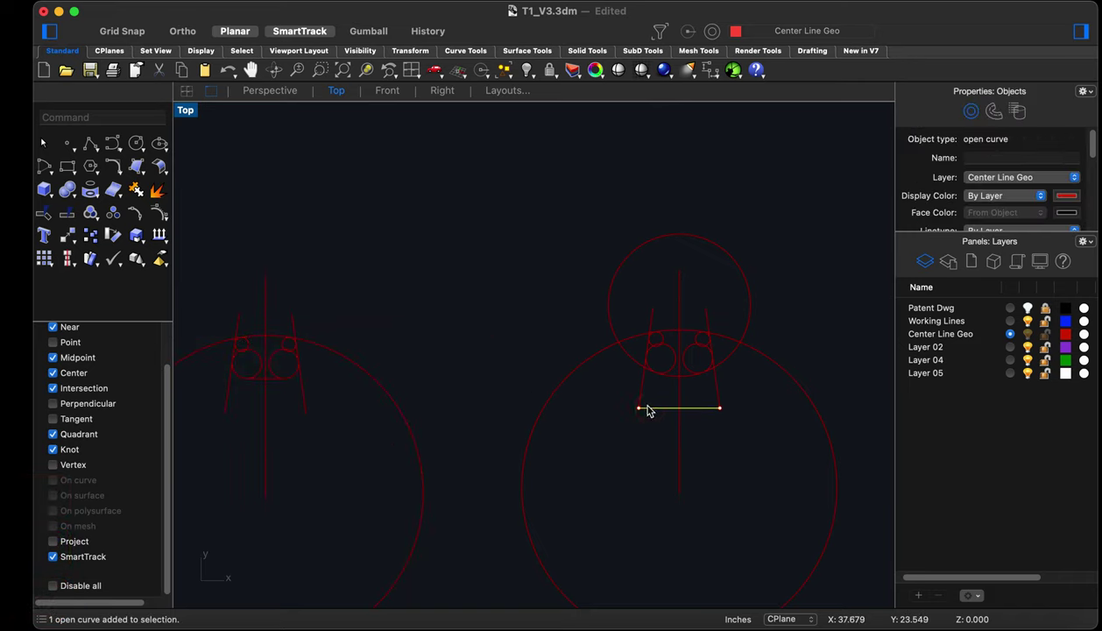
pyautogui.press('BackSpace')
pyautogui.moveTo(514, 389); pyautogui.dragTo(245, 309)
pyautogui.press('BackSpace')
pyautogui.scroll(2, 690, 438)
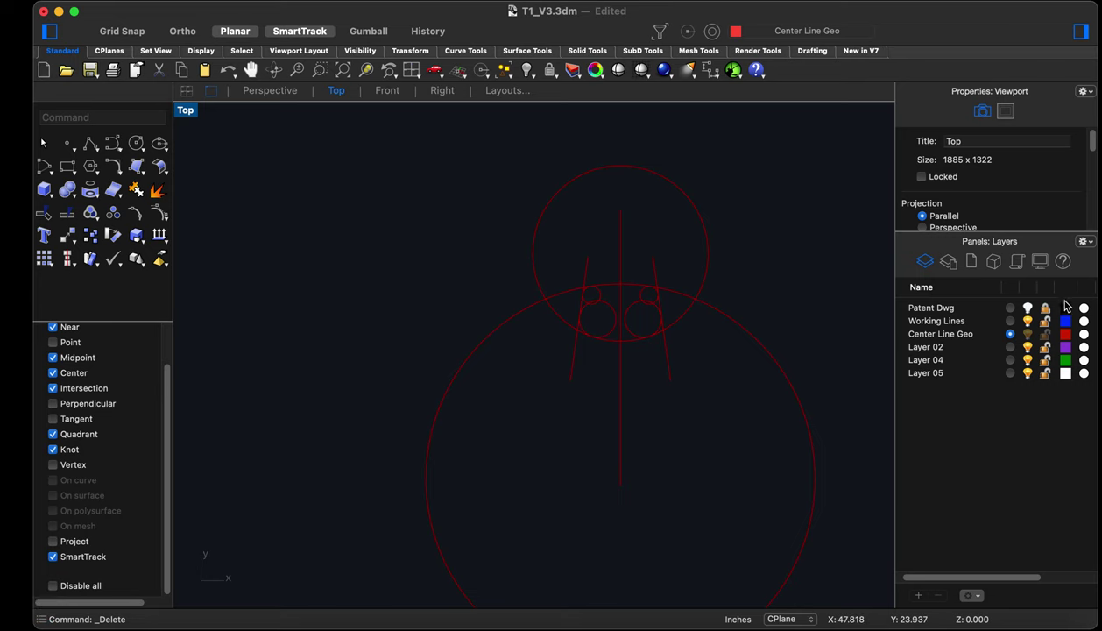
# Show the Patent Dwg layer and copy all the untrimmed FIG. 6 construction lines and circles onto FIG. 5
pyautogui.click(1030, 309)
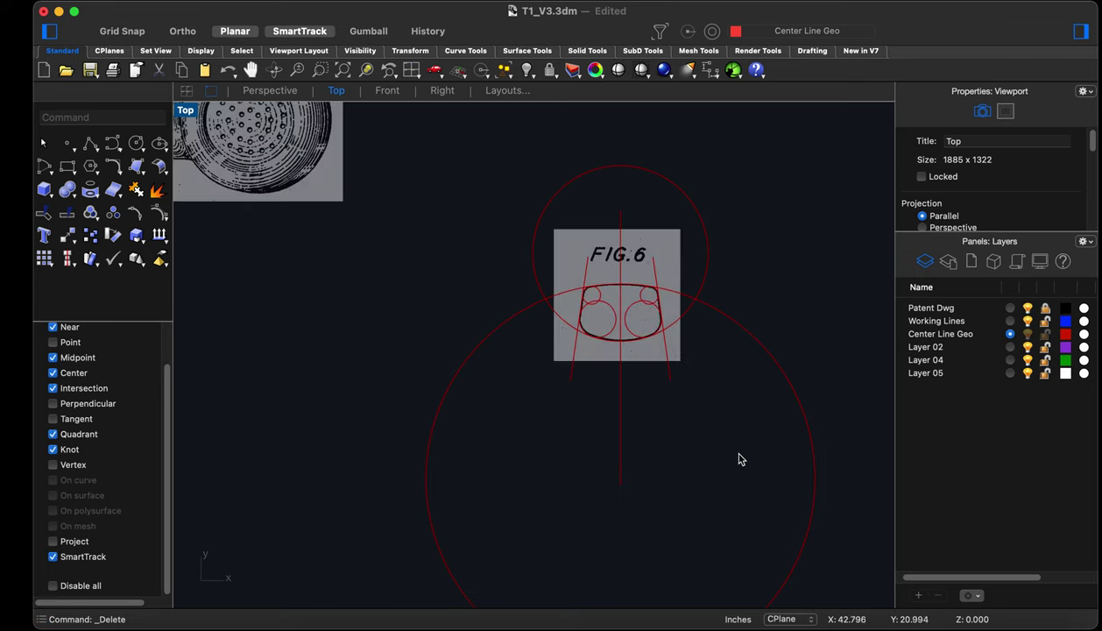
pyautogui.scroll(-3, 737, 460)
pyautogui.scroll(1, 738, 459)
pyautogui.moveTo(736, 458); pyautogui.dragTo(593, 322)
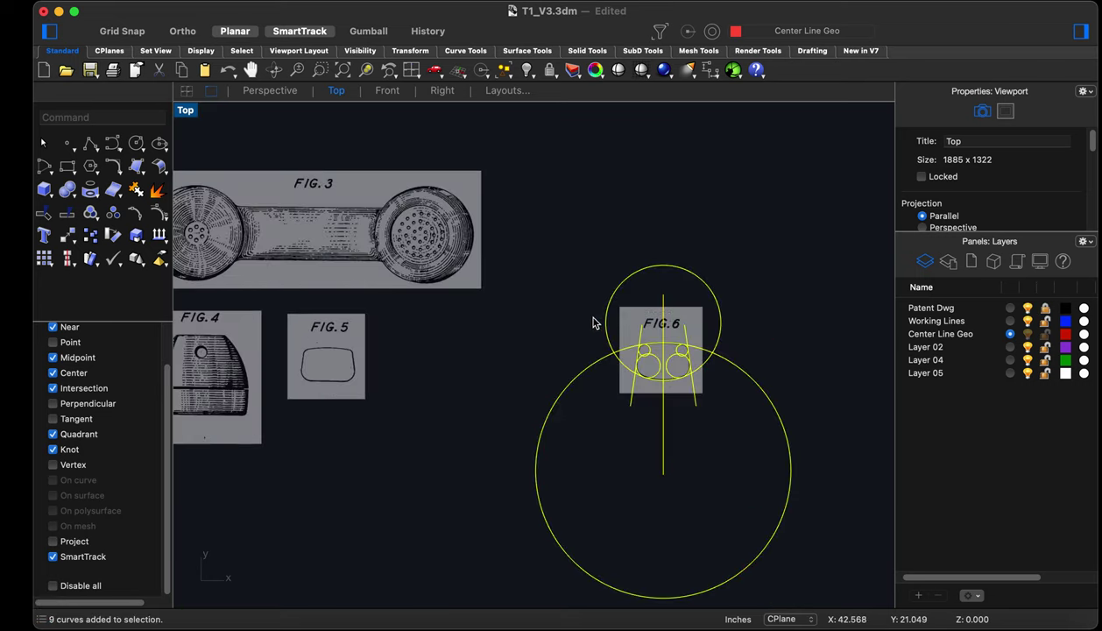
pyautogui.write('copy')
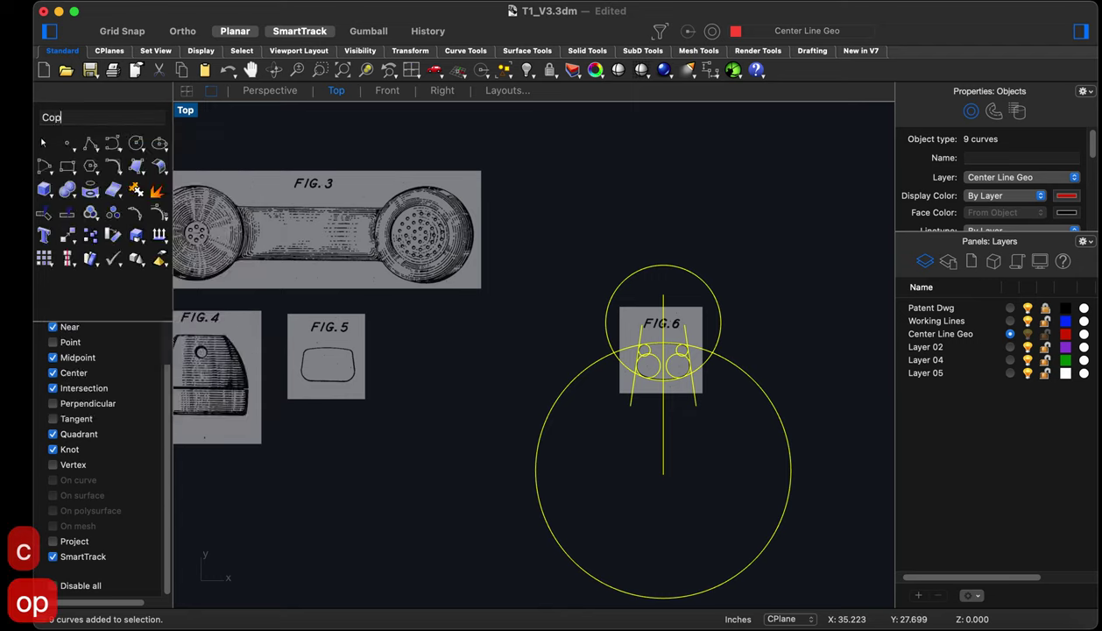
pyautogui.press('space')
pyautogui.scroll(3, 627, 350)
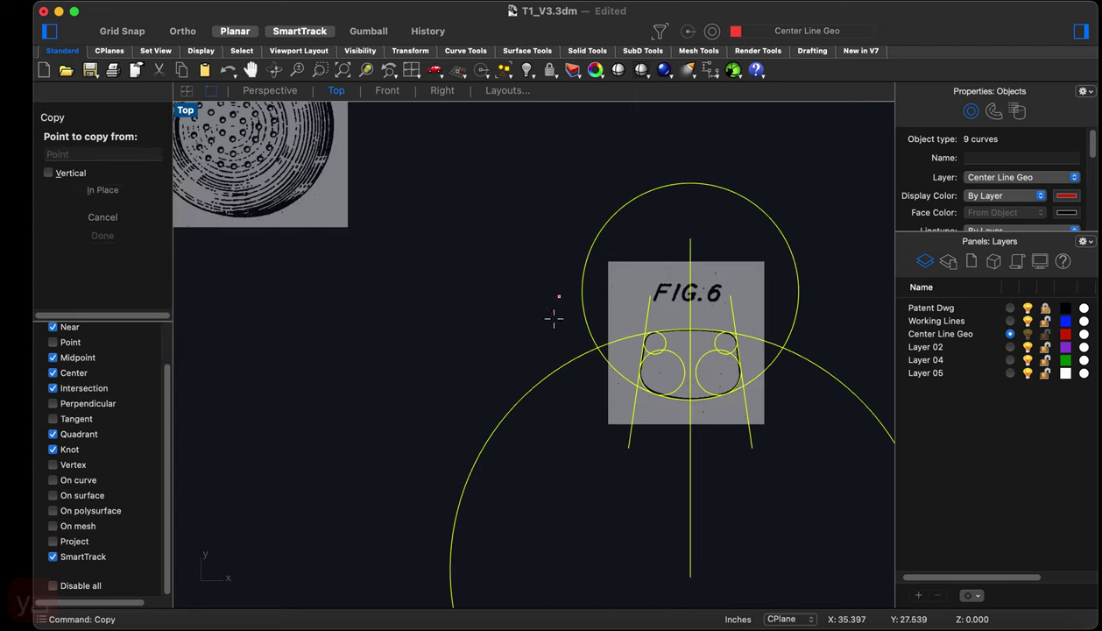
pyautogui.scroll(-3, 605, 315)
pyautogui.click(550, 305)
pyautogui.scroll(6, 260, 347)
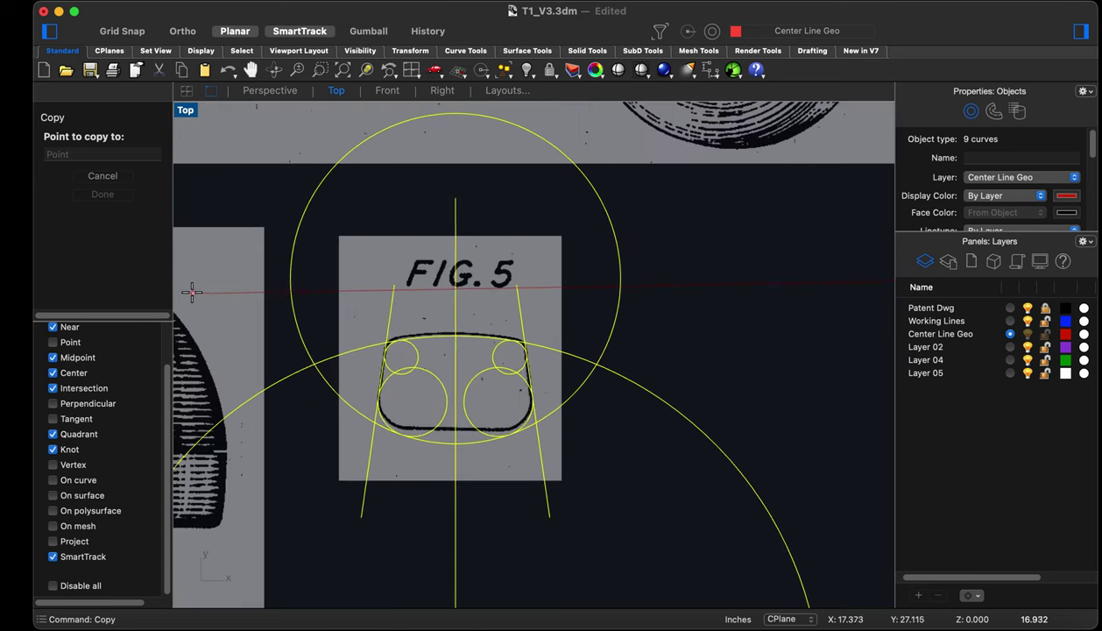
pyautogui.click(191, 289)
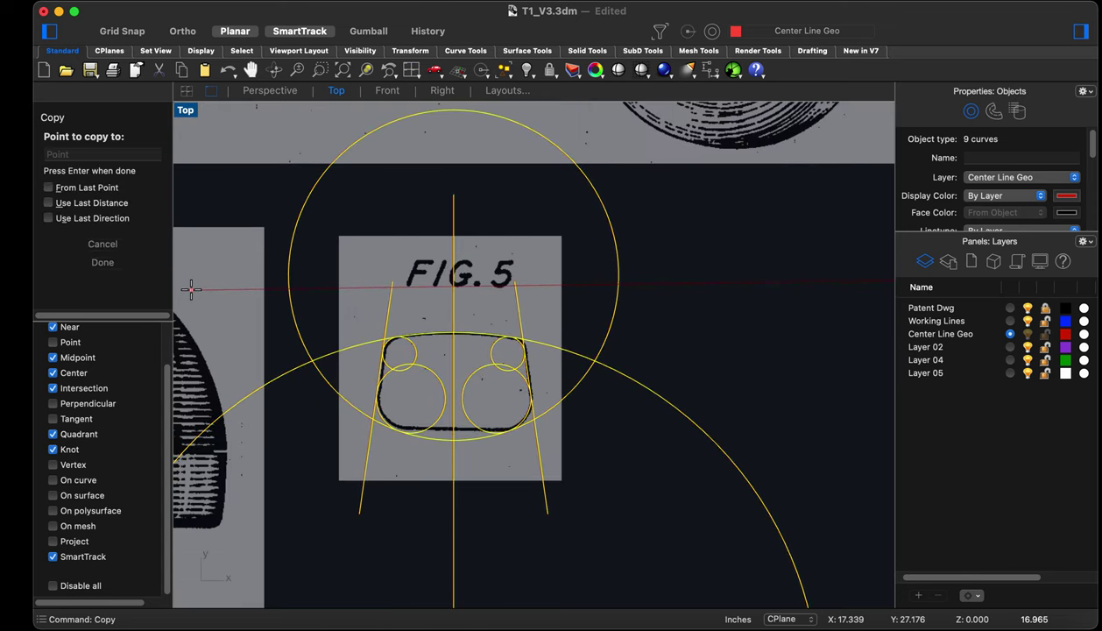
pyautogui.press('Return')
# Delete the copied circle that surrounds the FIG. 5 label and crosses the outline's bottom edge
pyautogui.scroll(-4, 430, 351)
pyautogui.scroll(4, 431, 346)
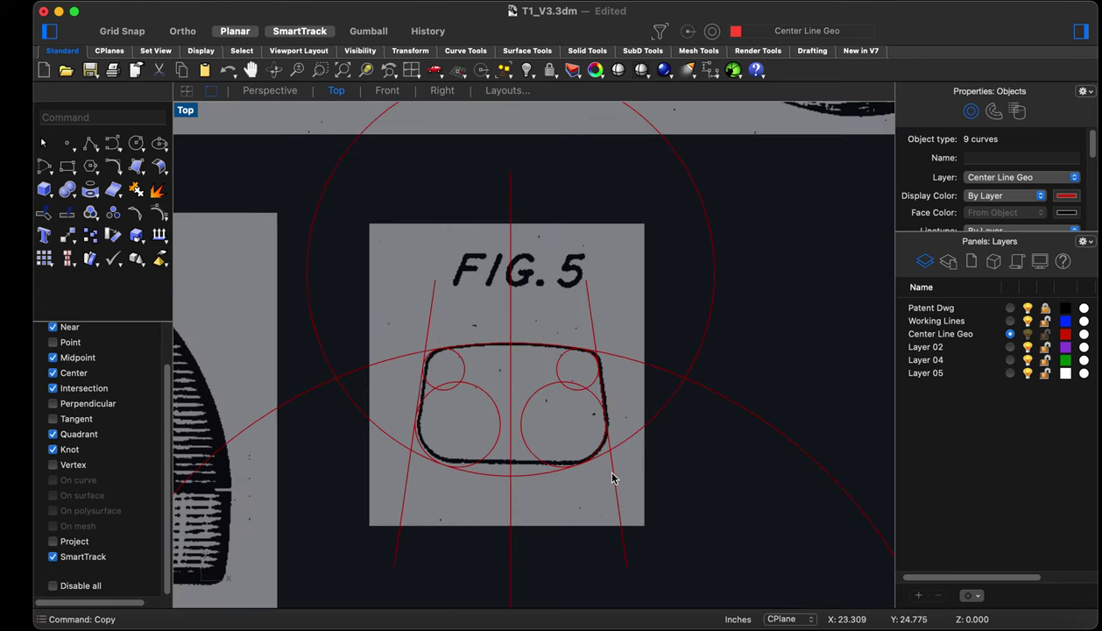
pyautogui.moveTo(675, 524); pyautogui.dragTo(357, 305)
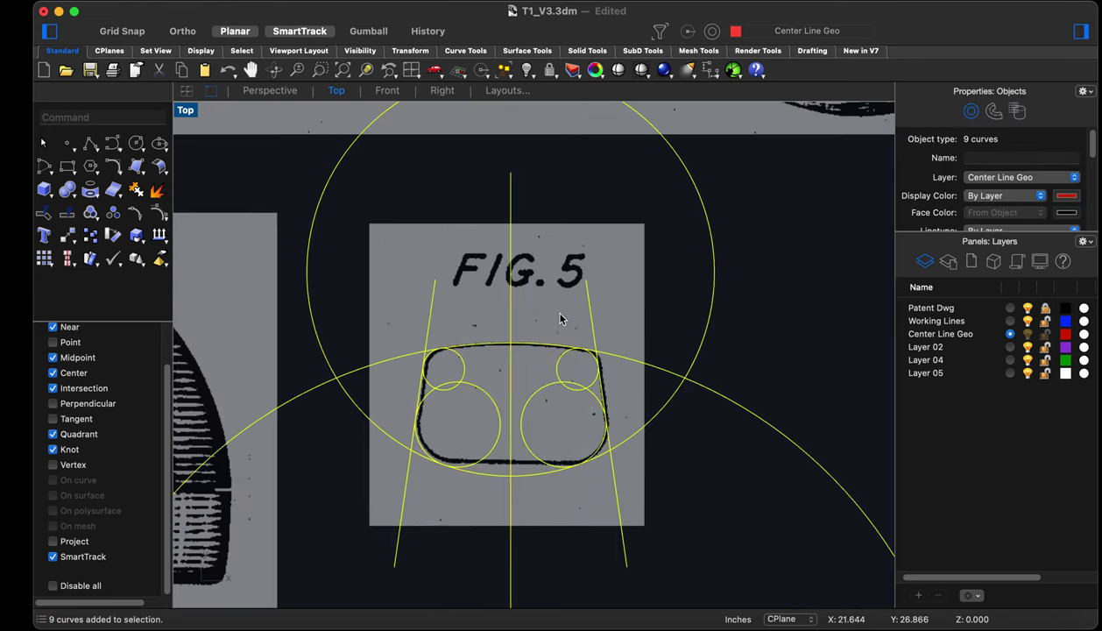
pyautogui.click(728, 288)
pyautogui.click(716, 283)
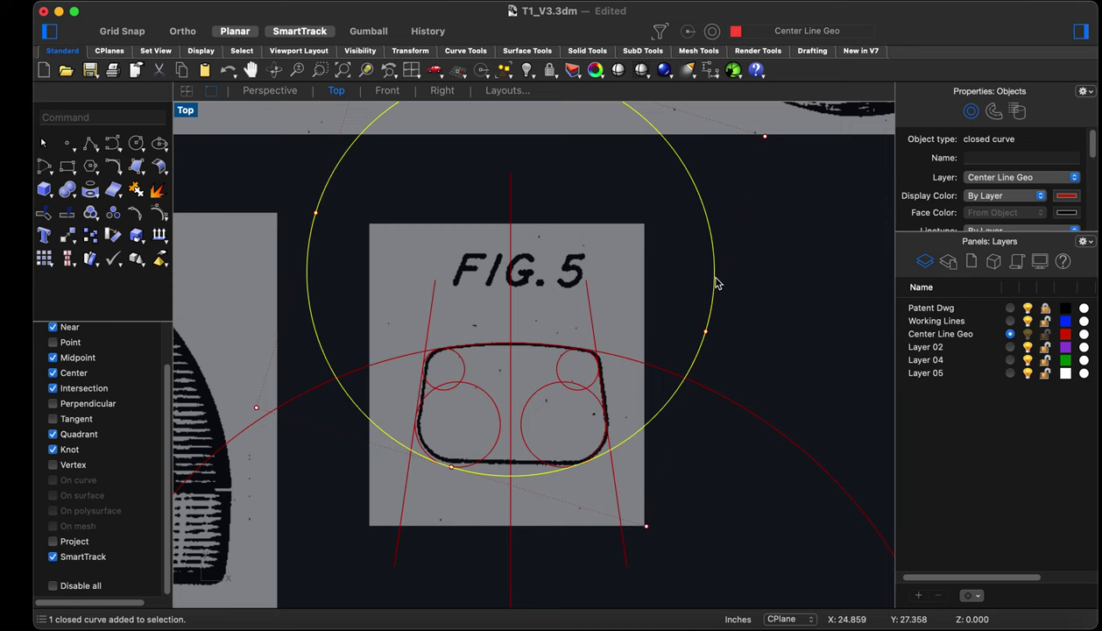
pyautogui.press('Delete')
# Move the remaining FIG. 5 construction curves slightly so the top arc and corner circles line up with the drawn outline
pyautogui.scroll(-1, 698, 292)
pyautogui.moveTo(732, 529); pyautogui.dragTo(445, 296)
pyautogui.scroll(3, 545, 362)
pyautogui.scroll(4, 545, 363)
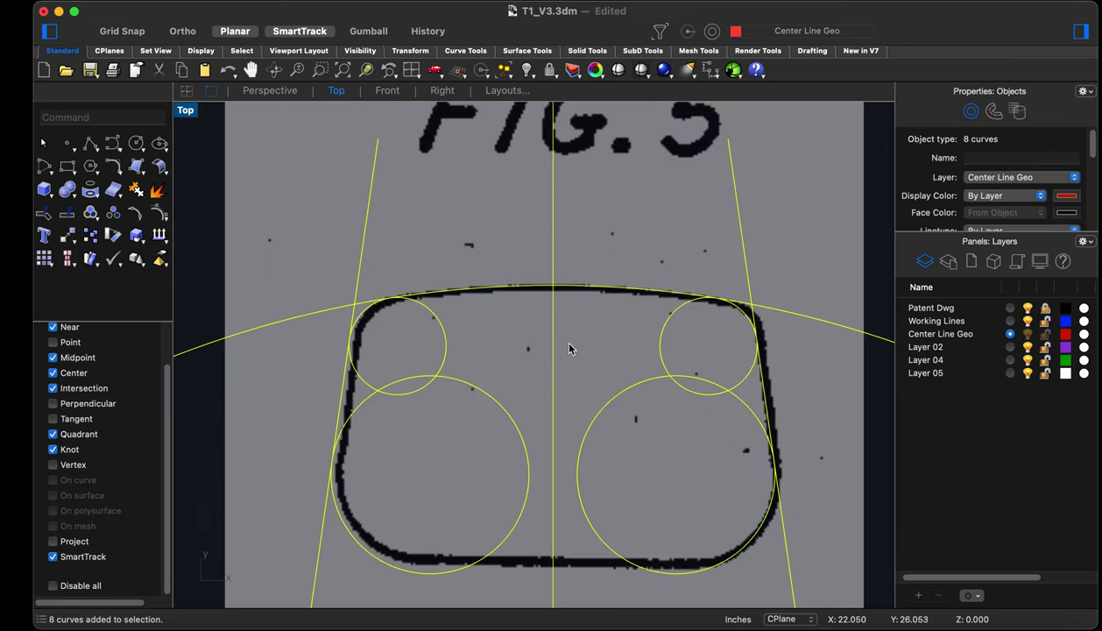
pyautogui.write('m')
pyautogui.press('Return')
pyautogui.click(496, 314)
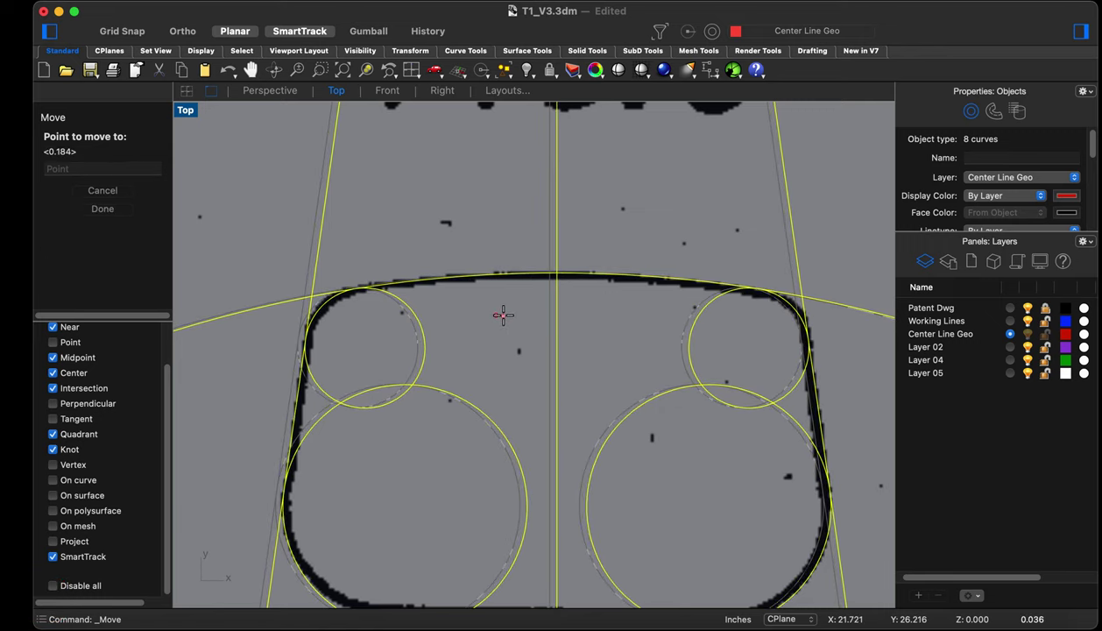
pyautogui.click(502, 317)
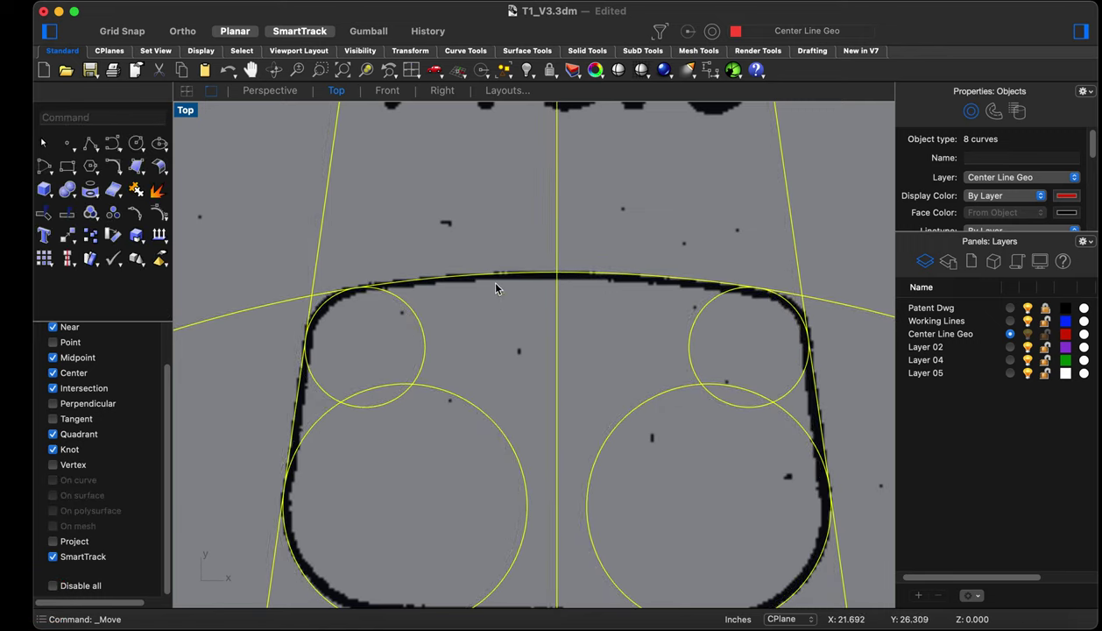
# Draw a line joining the bottom quadrants of the two larger corner circles of FIG. 5
pyautogui.scroll(-4, 535, 386)
pyautogui.scroll(2, 543, 405)
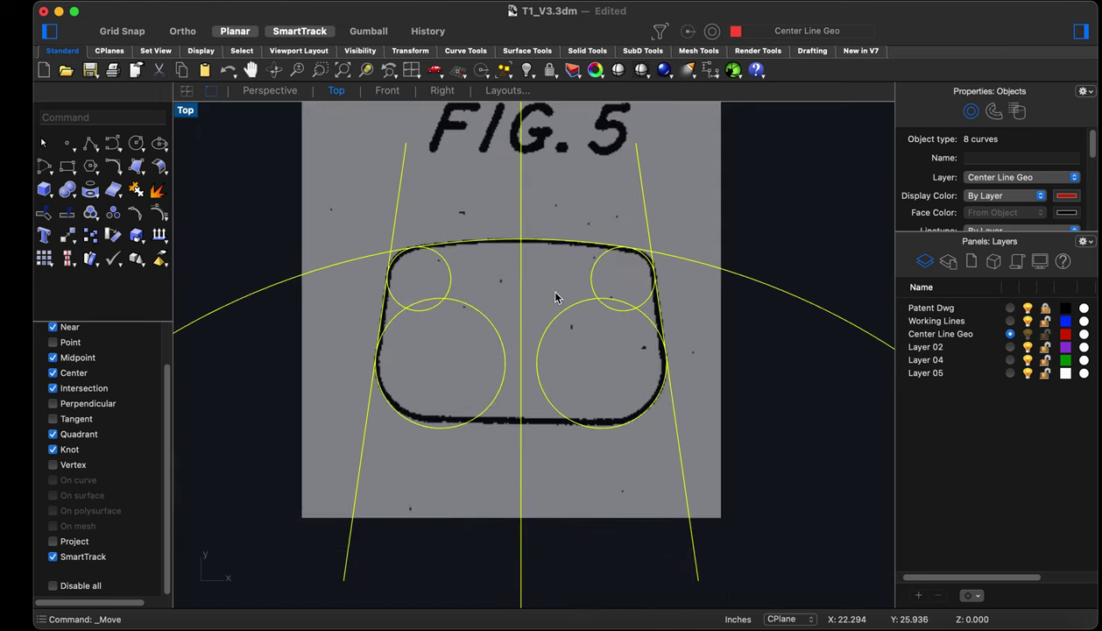
pyautogui.scroll(3, 644, 279)
pyautogui.scroll(-3, 641, 287)
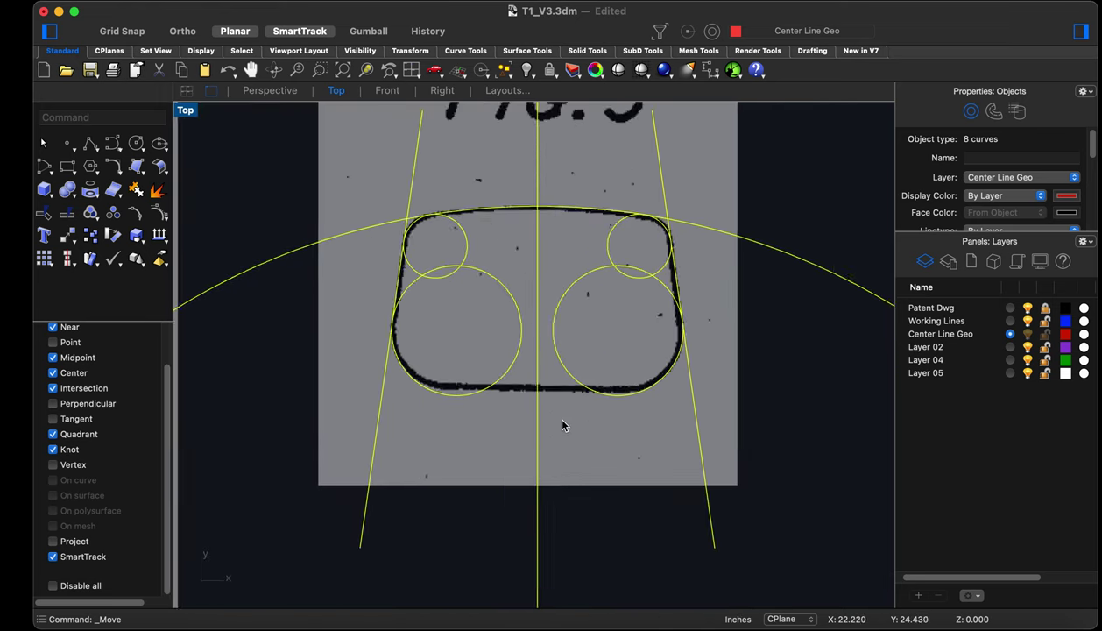
pyautogui.scroll(2, 491, 428)
pyautogui.press('Escape')
pyautogui.write('line')
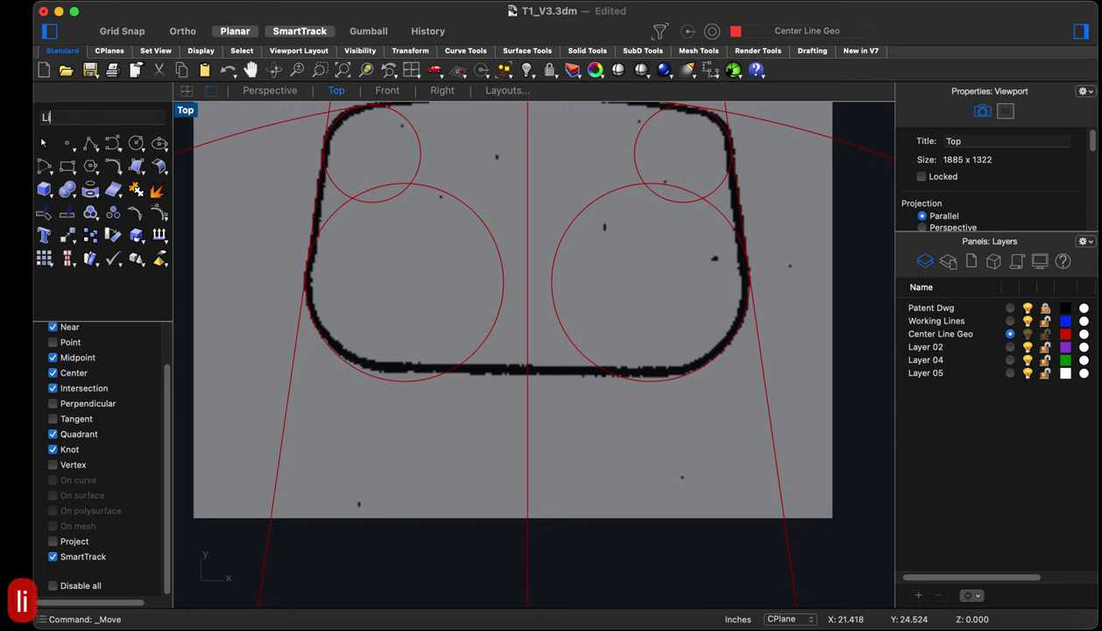
pyautogui.press('Return')
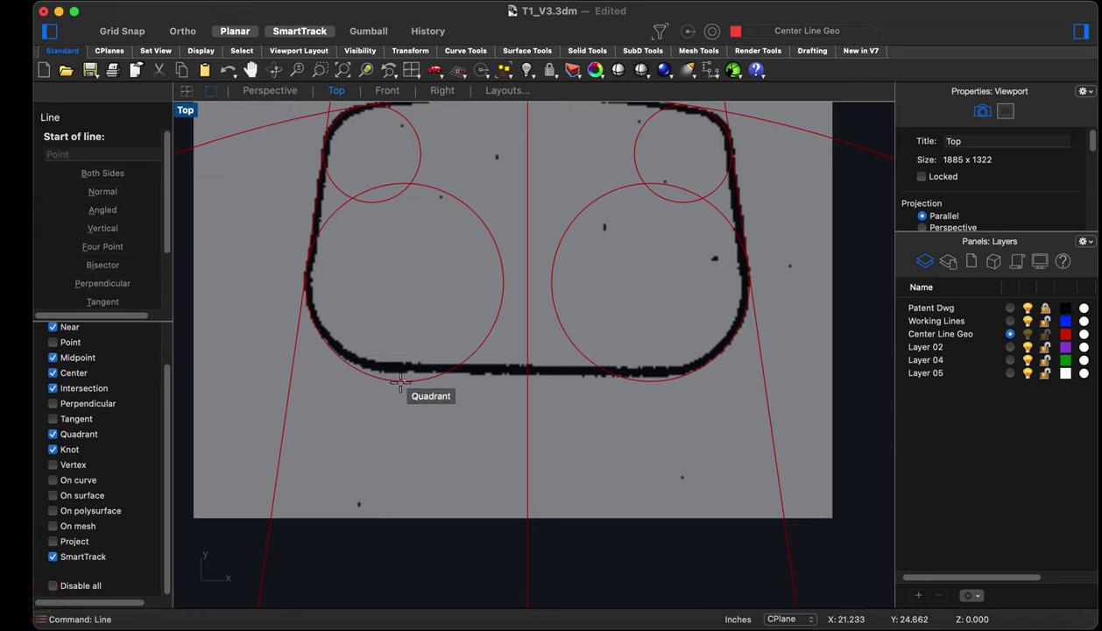
pyautogui.click(402, 382)
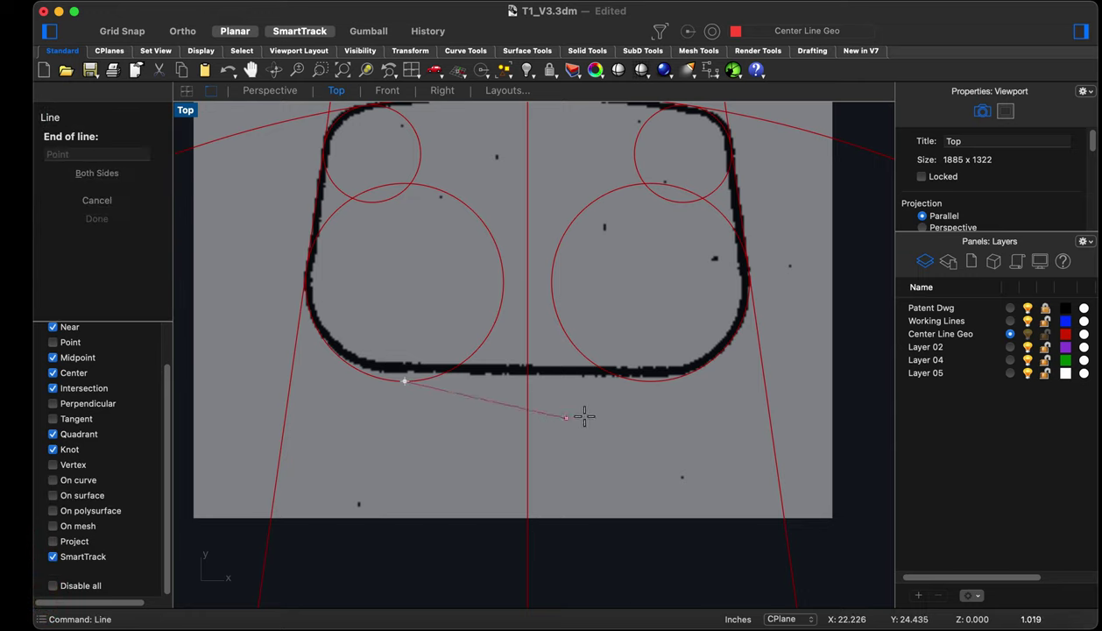
pyautogui.click(652, 381)
# Hide the Patent Dwg layer, leaving only the construction curves of FIG. 5 and FIG. 6 in view
pyautogui.scroll(-10, 642, 411)
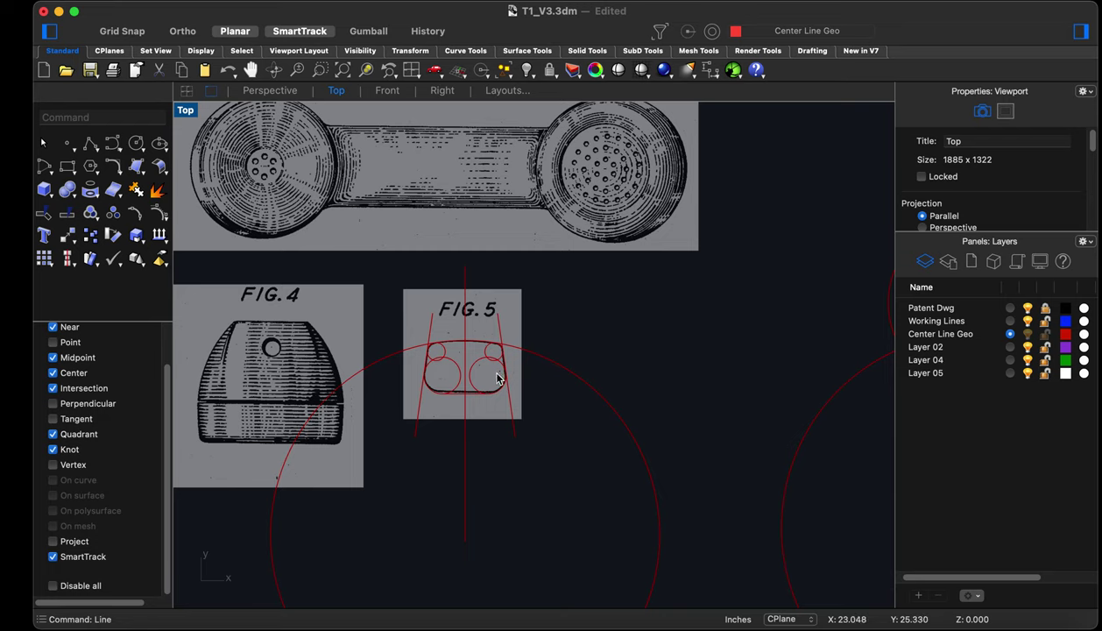
pyautogui.scroll(3, 484, 390)
pyautogui.scroll(-6, 483, 390)
pyautogui.scroll(-2, 492, 383)
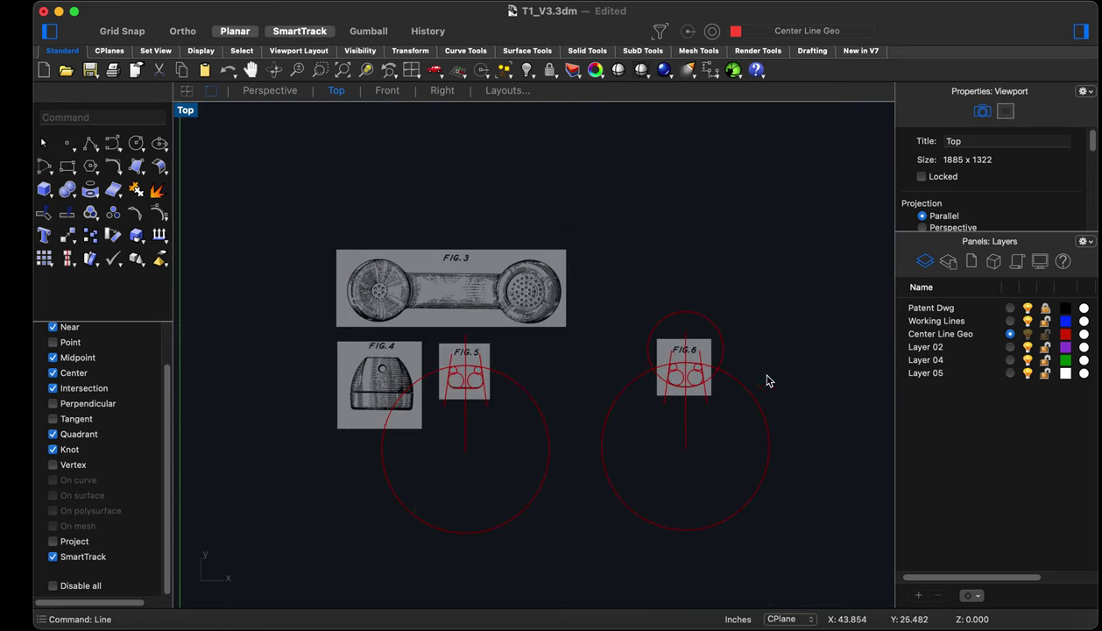
pyautogui.click(1026, 308)
pyautogui.scroll(2, 685, 393)
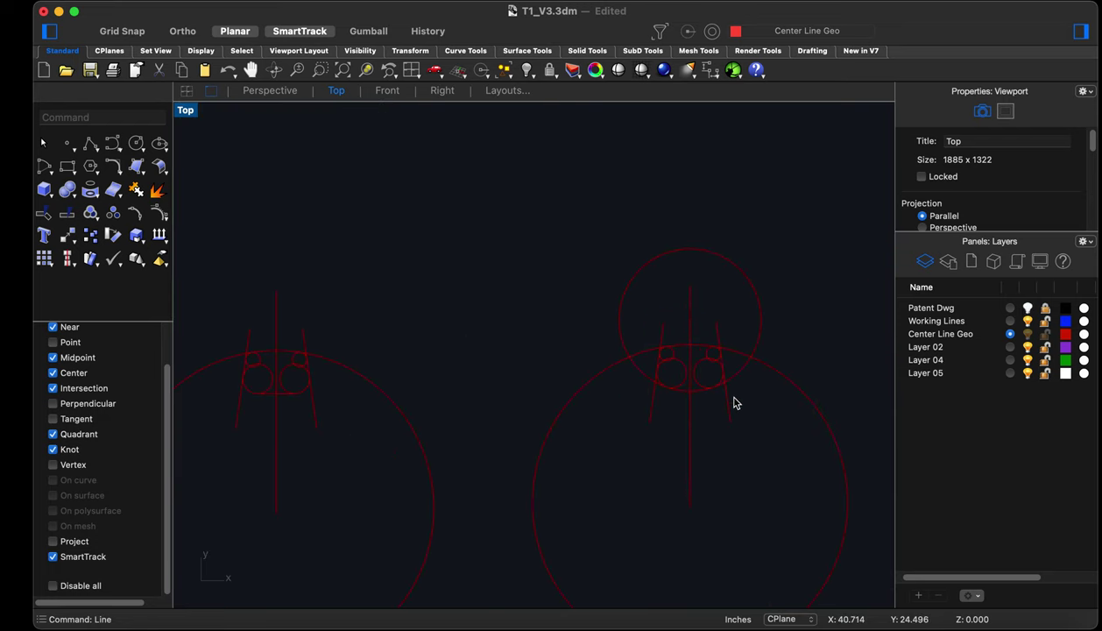
# Trim the two large FIG. 6 circles outside the slanted side lines, using all FIG. 6 curves as cutting objects
pyautogui.write('trim')
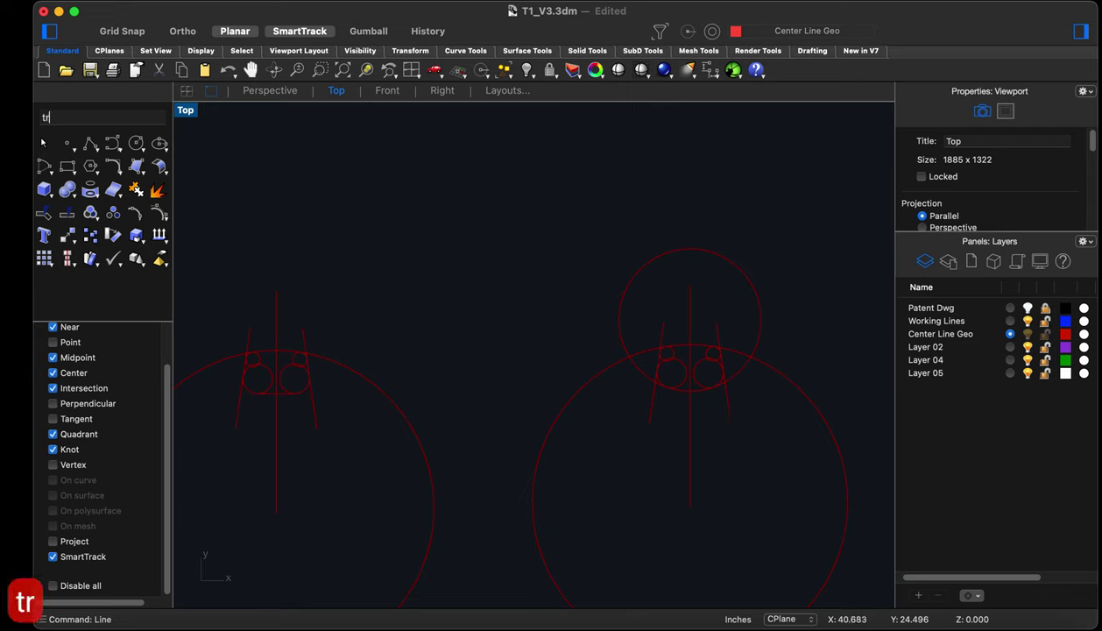
pyautogui.press('Return')
pyautogui.scroll(-2, 614, 406)
pyautogui.scroll(1, 368, 431)
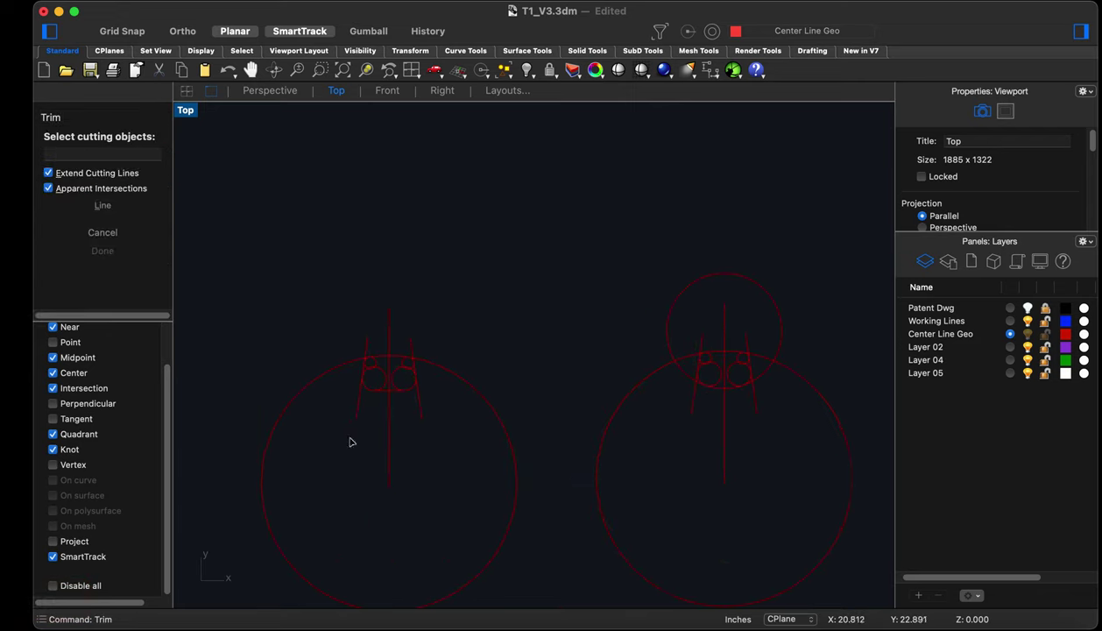
pyautogui.moveTo(799, 472); pyautogui.dragTo(646, 263)
pyautogui.scroll(2, 790, 339)
pyautogui.press('Return')
pyautogui.click(709, 235)
pyautogui.click(754, 377)
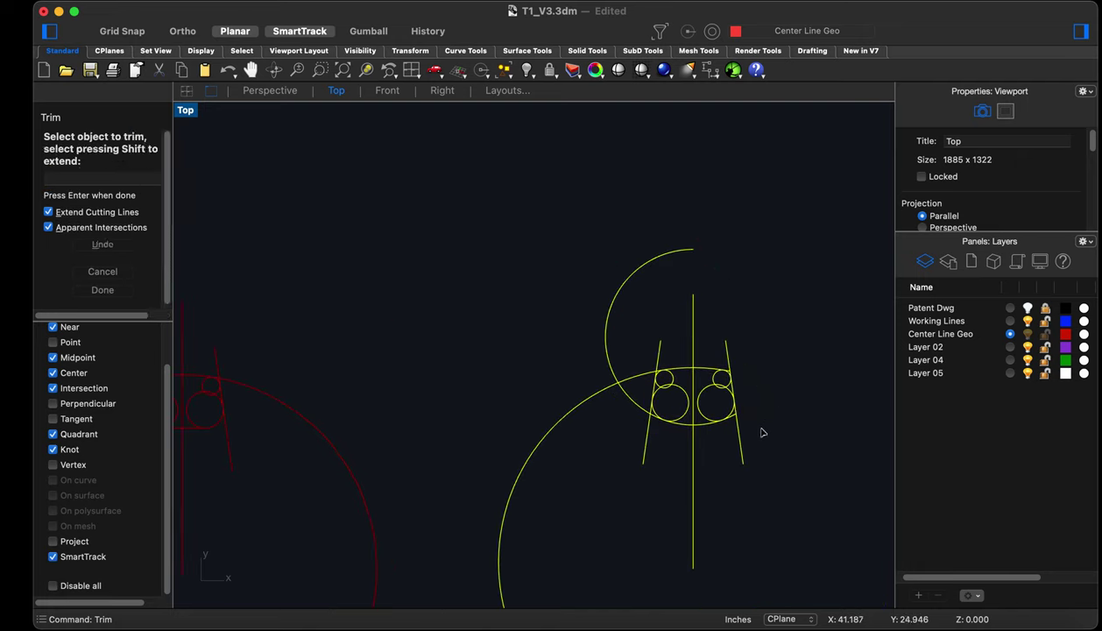
pyautogui.click(621, 419)
# Trim off the upper ends of both slanted side lines above the top arc of FIG. 6
pyautogui.scroll(2, 701, 349)
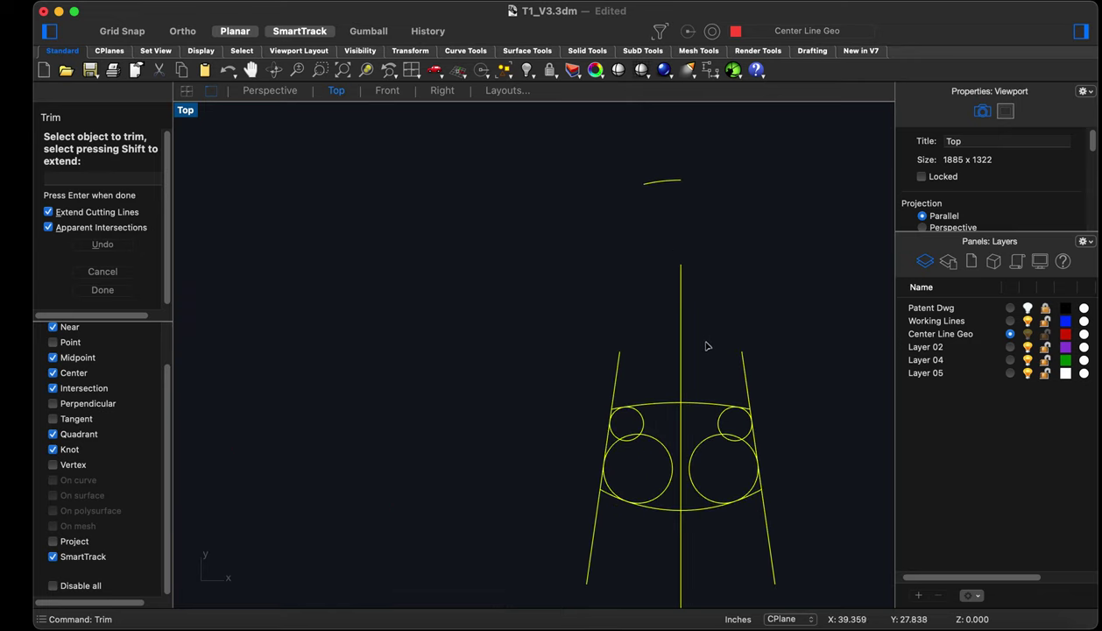
pyautogui.click(615, 377)
pyautogui.click(747, 368)
# Trim away the inner portions of the corner circles inside the FIG. 6 outline on both sides of the centre line
pyautogui.scroll(3, 734, 438)
pyautogui.click(721, 431)
pyautogui.scroll(3, 731, 438)
pyautogui.moveTo(755, 450); pyautogui.dragTo(649, 362)
pyautogui.scroll(-1, 790, 354)
pyautogui.scroll(-3, 790, 354)
pyautogui.scroll(3, 624, 418)
pyautogui.moveTo(622, 418); pyautogui.dragTo(562, 300)
pyautogui.click(538, 333)
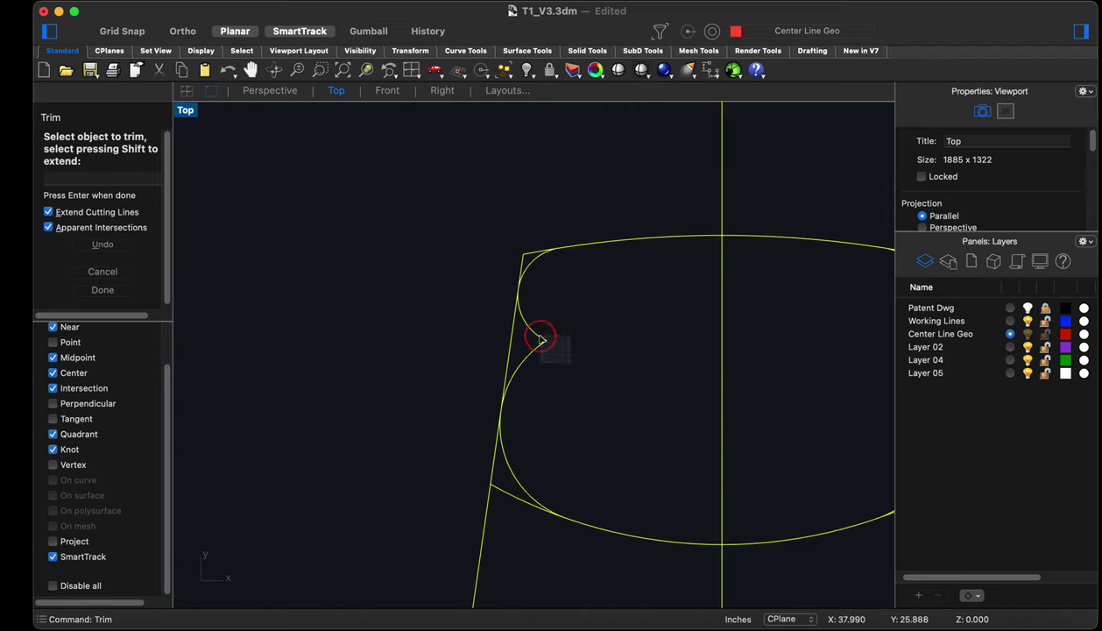
pyautogui.scroll(-3, 601, 399)
pyautogui.press('Return')
# Trim the large FIG. 5 circle outside the slanted side lines and the side lines' upper ends, using all FIG. 5 curves as cutters
pyautogui.scroll(-3, 724, 433)
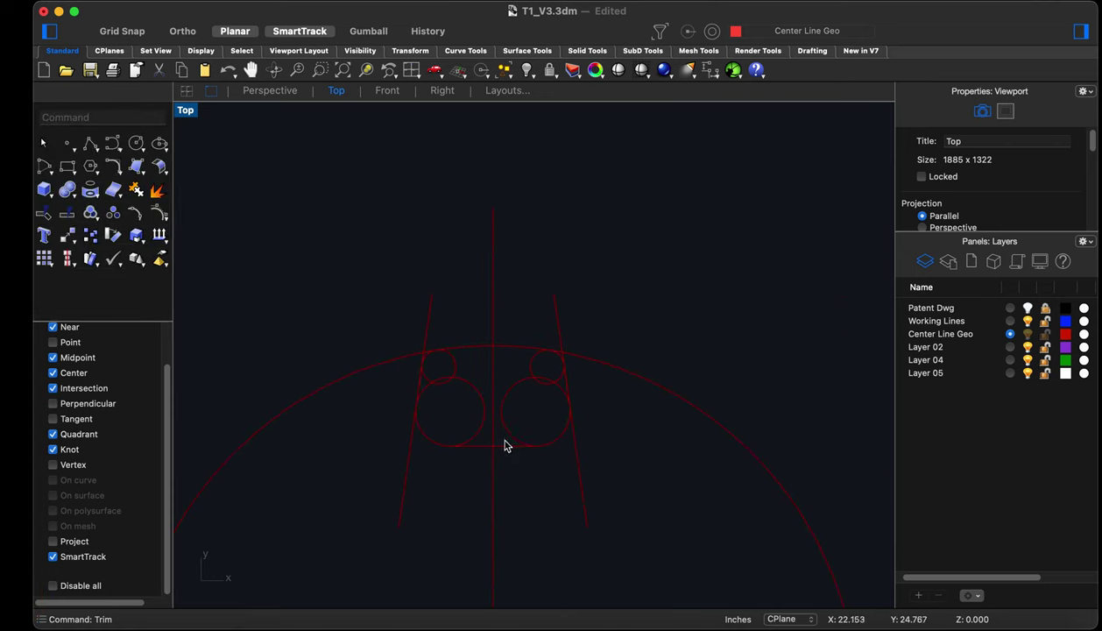
pyautogui.moveTo(653, 493); pyautogui.dragTo(349, 319)
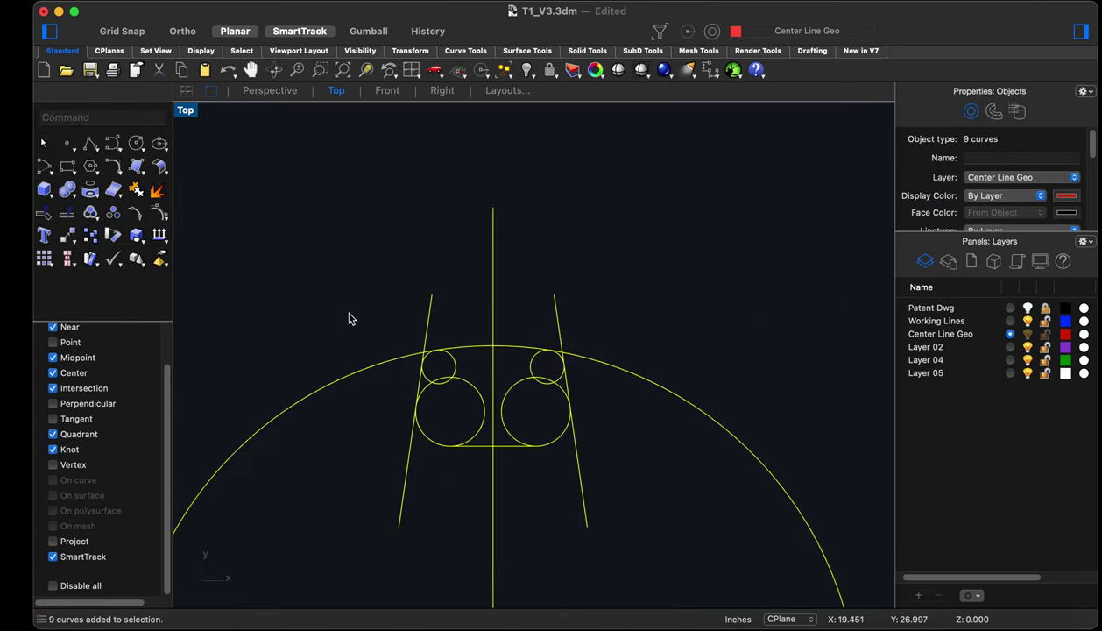
pyautogui.write('trim')
pyautogui.press('Return')
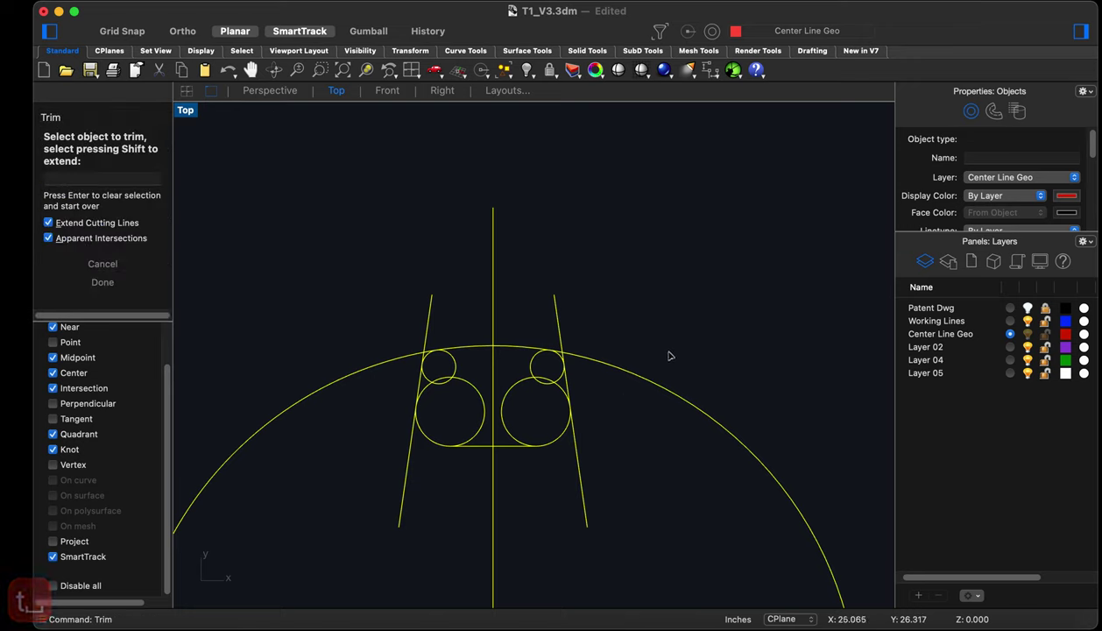
pyautogui.click(648, 383)
pyautogui.click(557, 311)
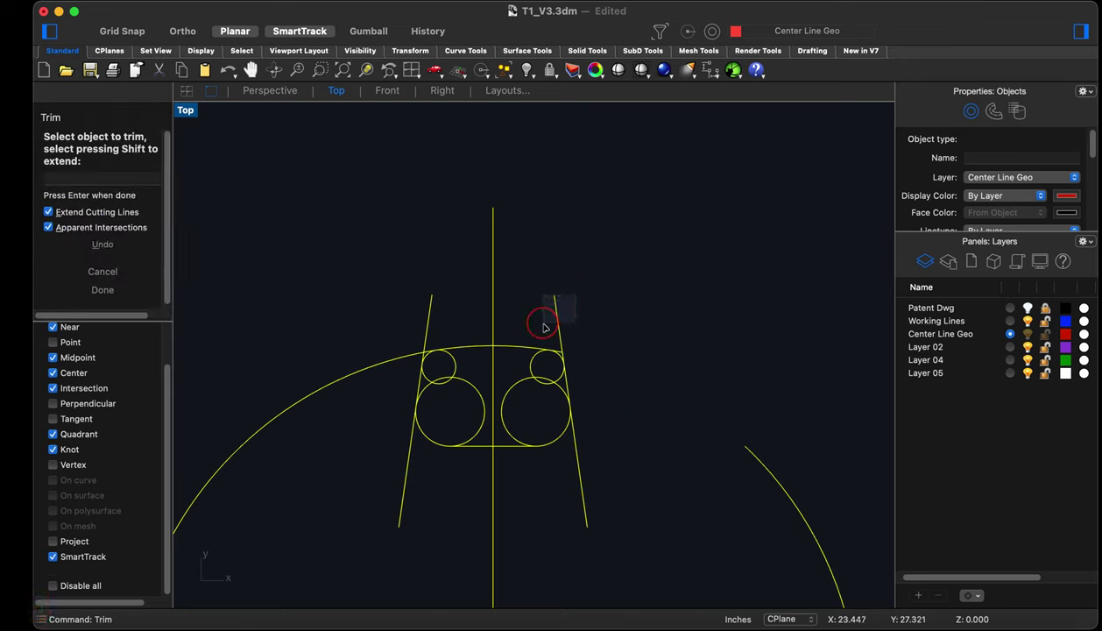
pyautogui.click(428, 311)
pyautogui.click(377, 334)
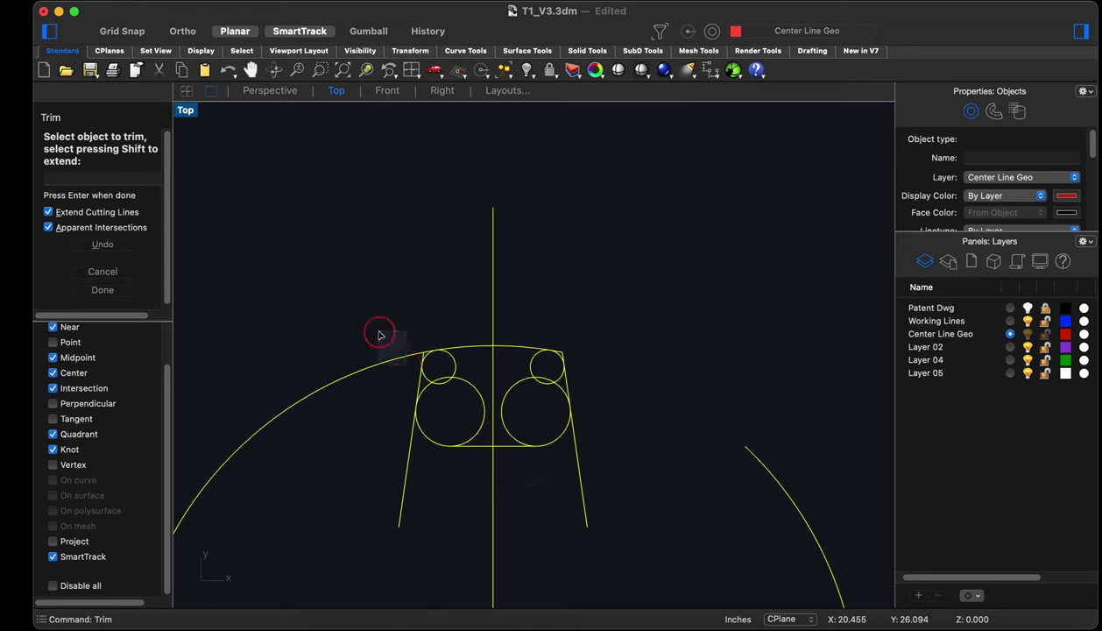
# Trim away the inner portions of the four FIG. 5 corner circles, leaving the rounded corners of the outline
pyautogui.scroll(3, 438, 385)
pyautogui.click(428, 348)
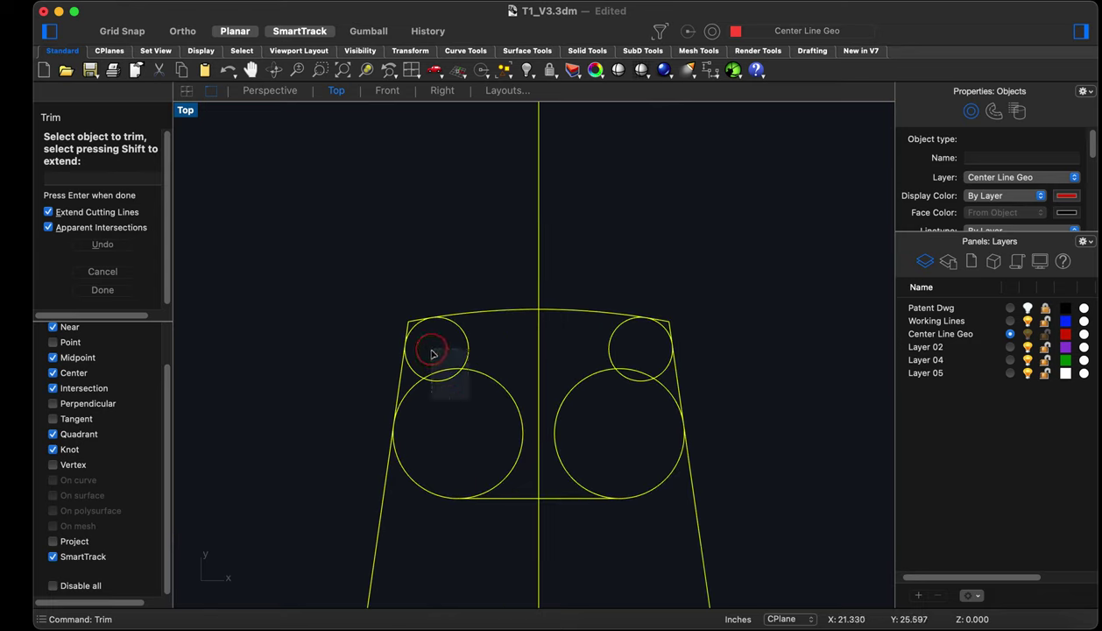
pyautogui.scroll(3, 437, 368)
pyautogui.click(423, 370)
pyautogui.scroll(-3, 525, 408)
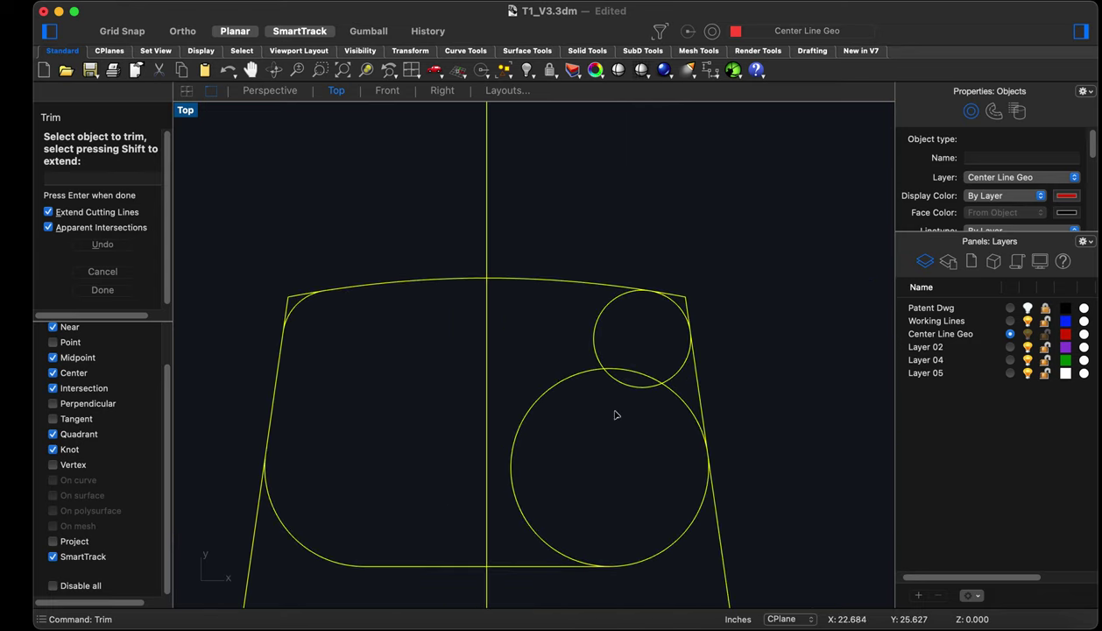
pyautogui.click(631, 357)
pyautogui.moveTo(627, 396); pyautogui.dragTo(567, 351)
pyautogui.scroll(-3, 562, 385)
pyautogui.scroll(-2, 547, 382)
pyautogui.scroll(-3, 438, 431)
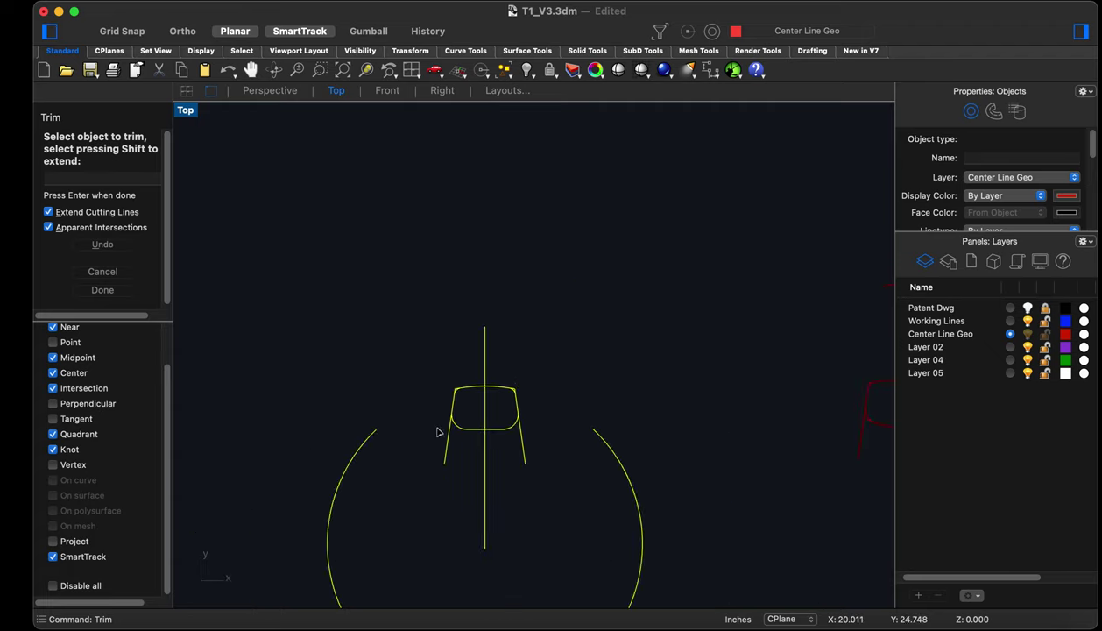
pyautogui.scroll(-2, 438, 431)
pyautogui.scroll(5, 440, 429)
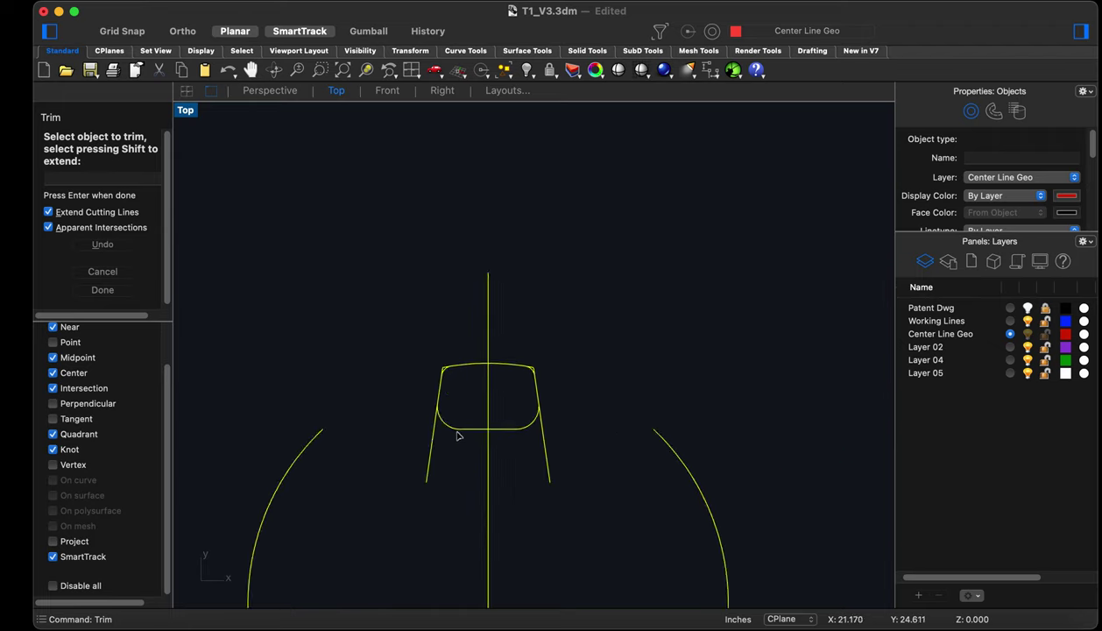
pyautogui.scroll(1, 455, 434)
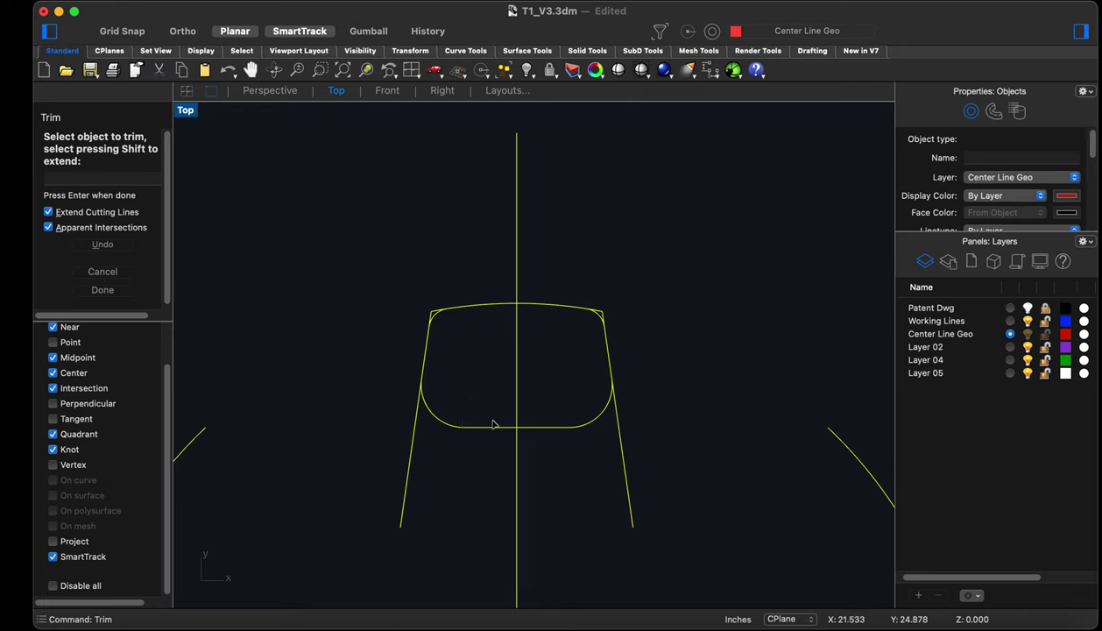
pyautogui.press('Escape')
pyautogui.press('Escape')
pyautogui.press('Escape')
# Delete the leftover arcs of the large construction circles around FIG. 5 and above and below FIG. 6
pyautogui.click(489, 427)
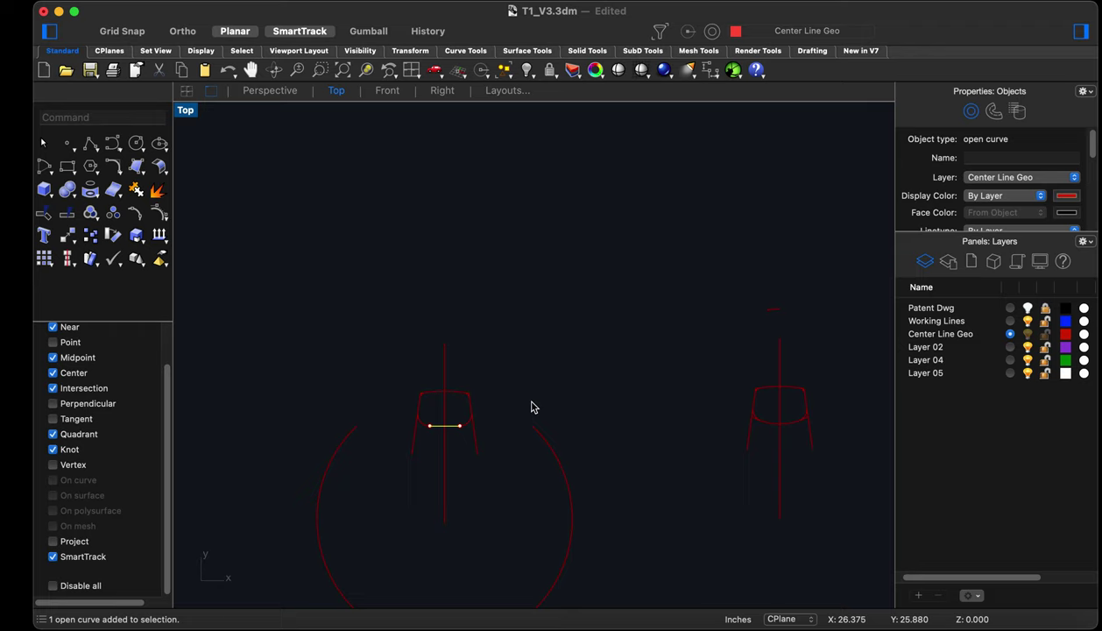
pyautogui.press('Escape')
pyautogui.click(555, 447)
pyautogui.scroll(-3, 549, 444)
pyautogui.press('BackSpace')
pyautogui.moveTo(688, 573); pyautogui.dragTo(623, 507)
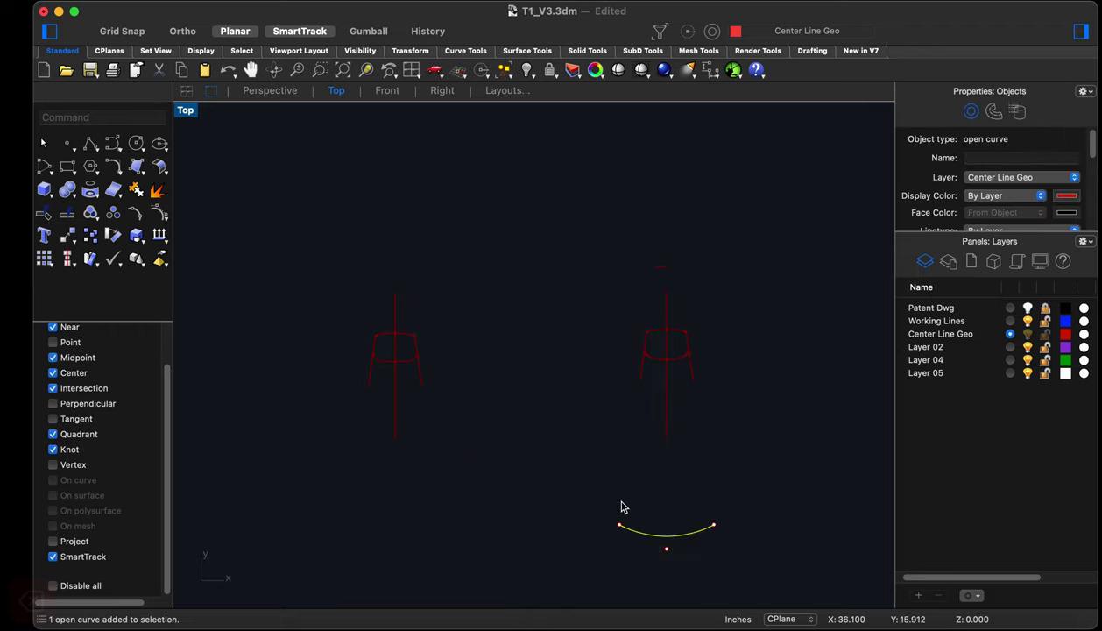
pyautogui.press('BackSpace')
pyautogui.moveTo(655, 265); pyautogui.dragTo(649, 276)
pyautogui.press('BackSpace')
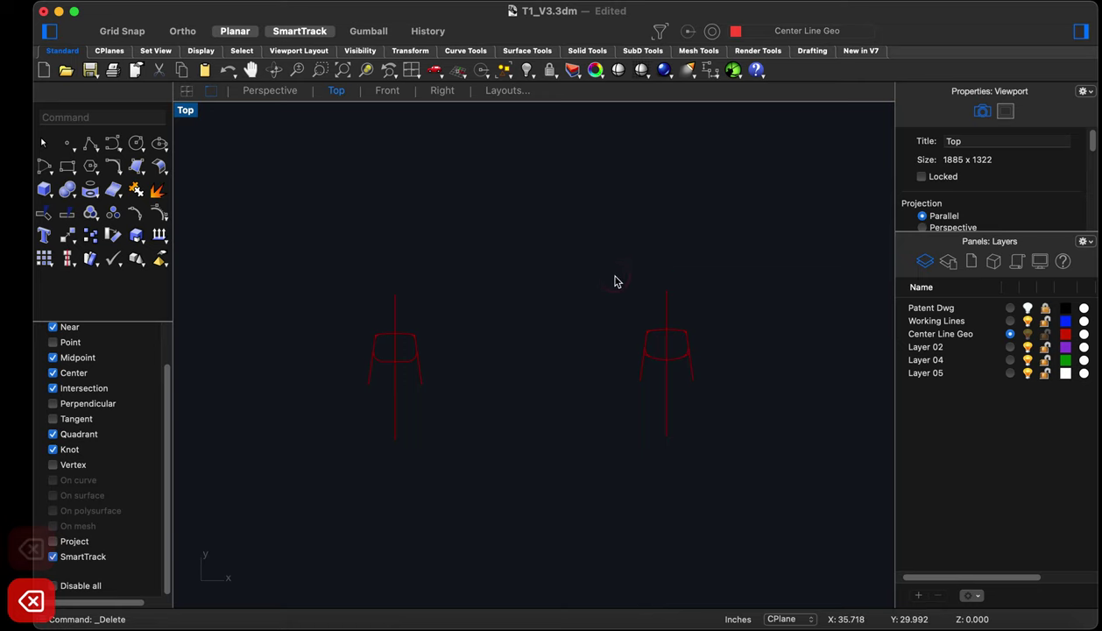
# Show and unlock the Patent Dwg layer, and group the FIG. 6 image with its traced curves
pyautogui.click(1029, 309)
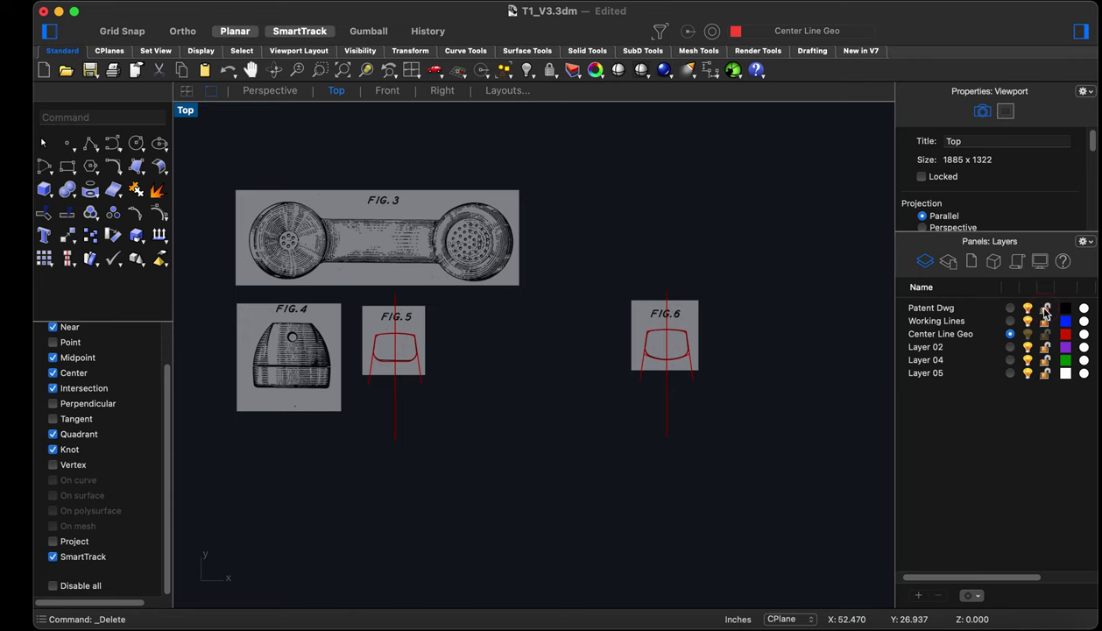
pyautogui.scroll(2, 496, 341)
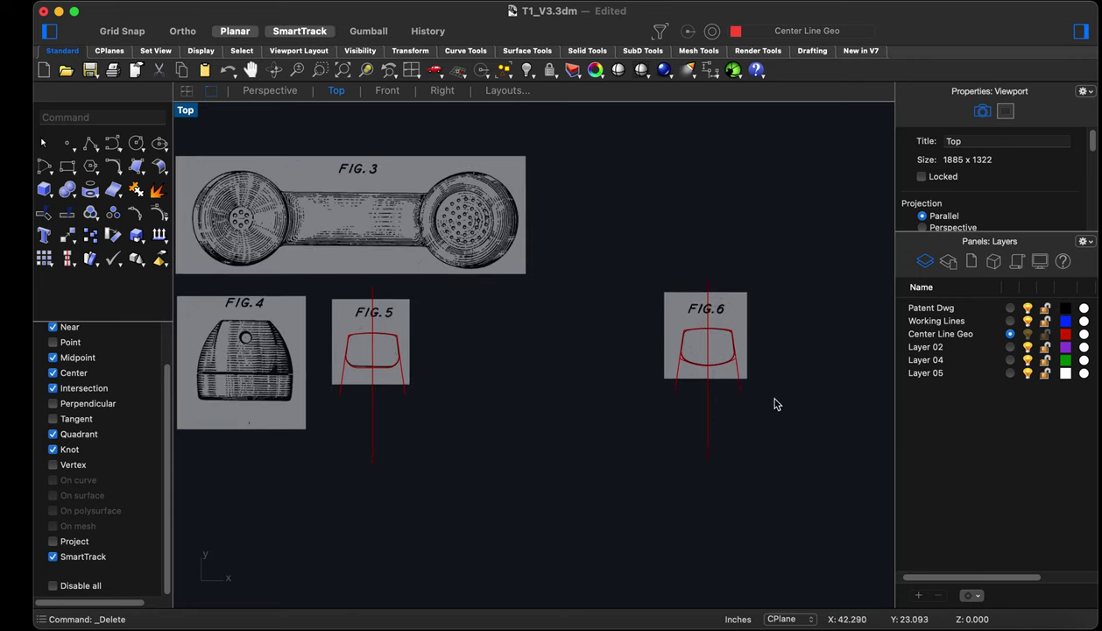
pyautogui.moveTo(787, 429); pyautogui.dragTo(606, 273)
pyautogui.write('Group')
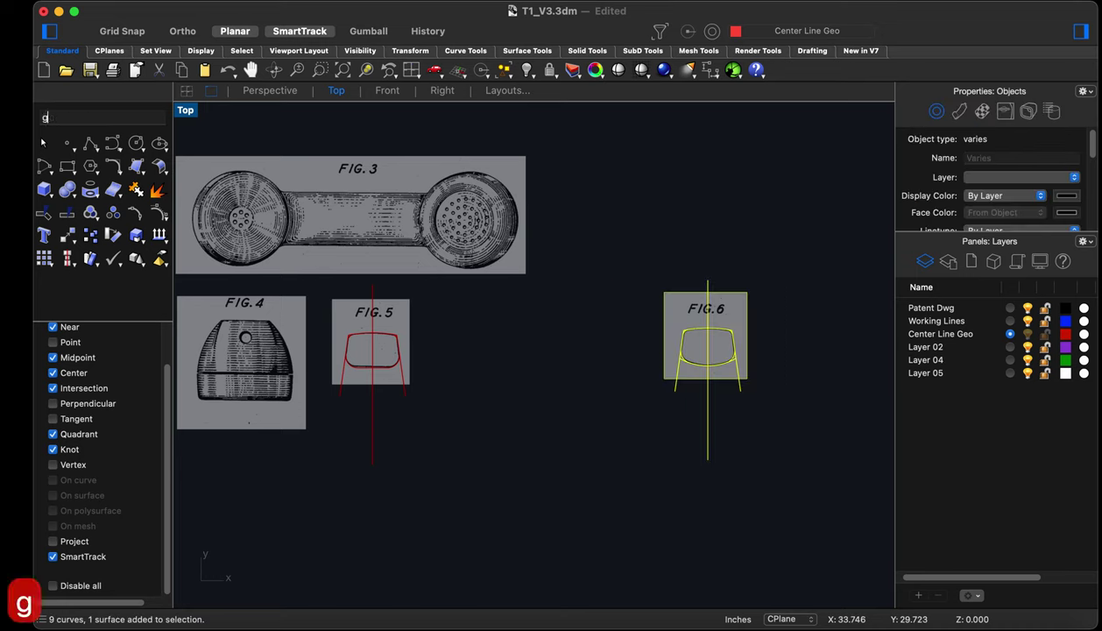
pyautogui.press('Return')
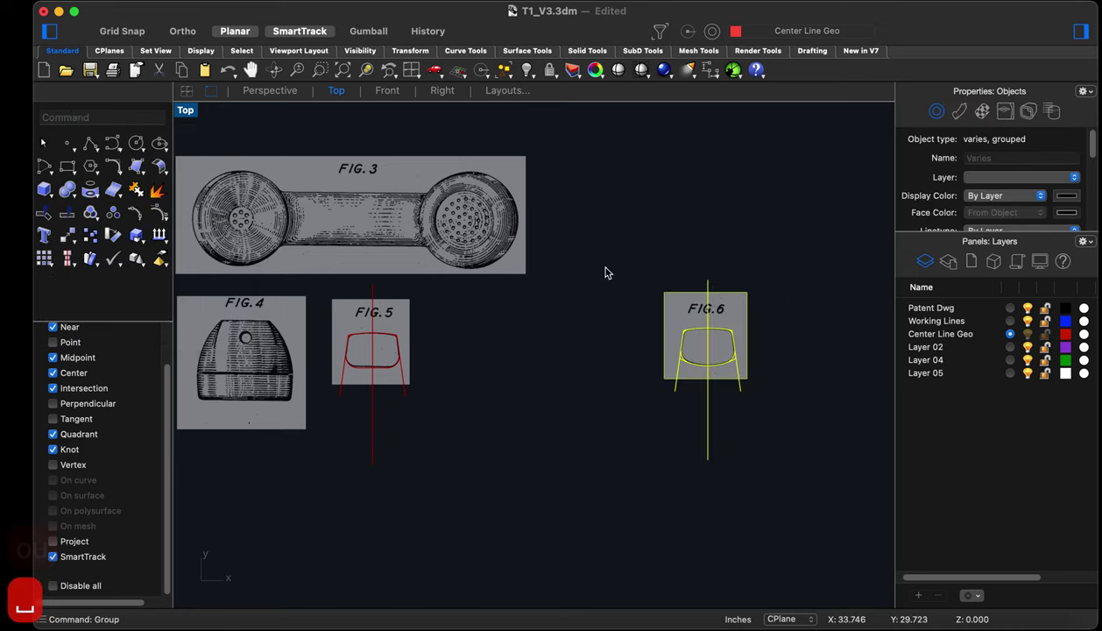
# Group the FIG. 5 image with its traced curves
pyautogui.click(518, 452)
pyautogui.moveTo(517, 456); pyautogui.dragTo(323, 324)
pyautogui.press('Return')
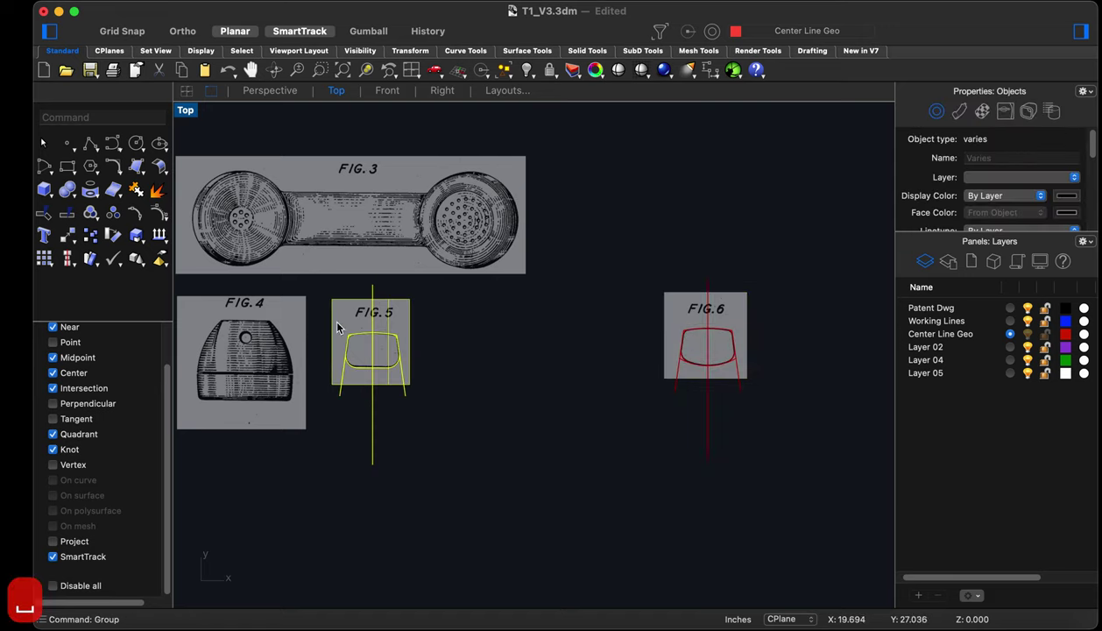
pyautogui.click(471, 361)
pyautogui.scroll(-2, 541, 333)
pyautogui.scroll(-1, 541, 333)
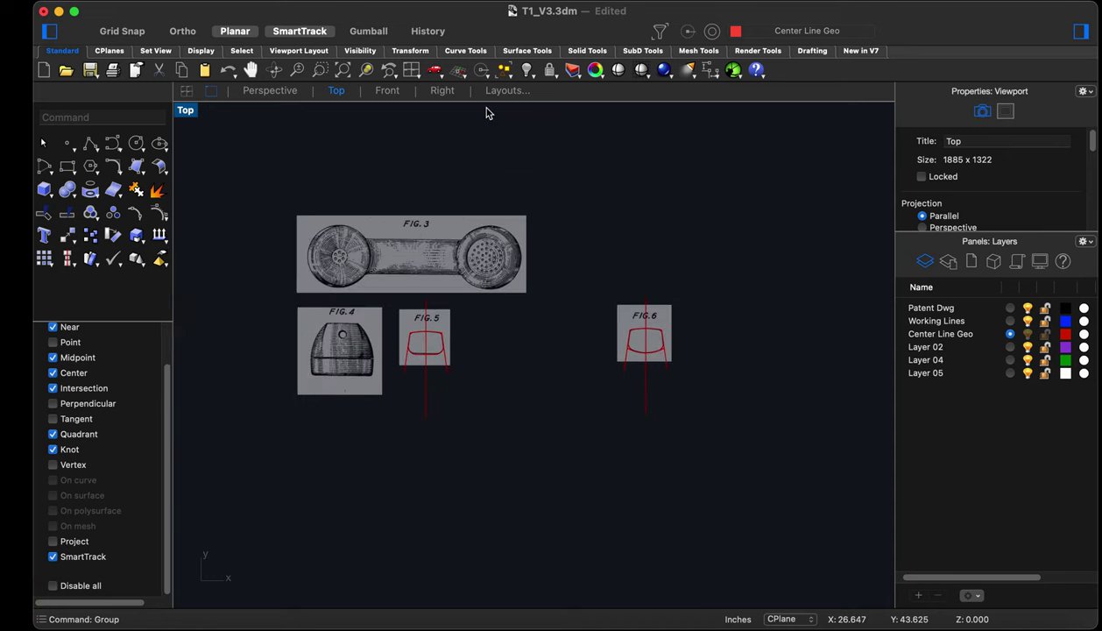
# Rotate the FIG. 5 and FIG. 6 groups 90 degrees in the Right view with Ortho on, so they stand upright
pyautogui.click(270, 91)
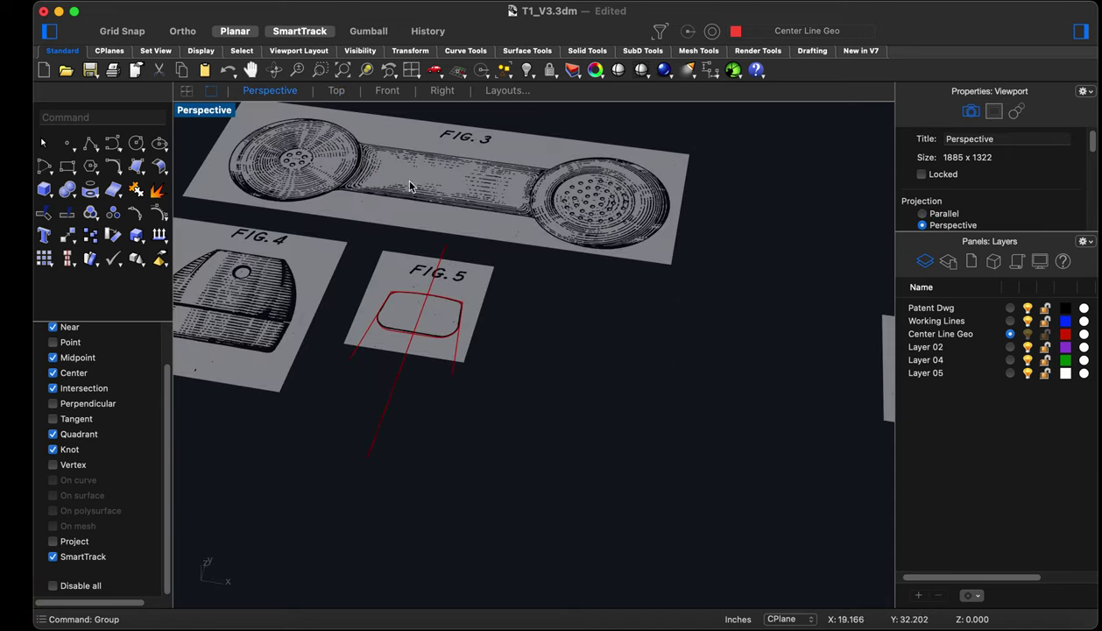
pyautogui.scroll(-3, 566, 333)
pyautogui.moveTo(560, 331); pyautogui.dragTo(608, 322, button='right')
pyautogui.moveTo(544, 357); pyautogui.dragTo(561, 367, button='right')
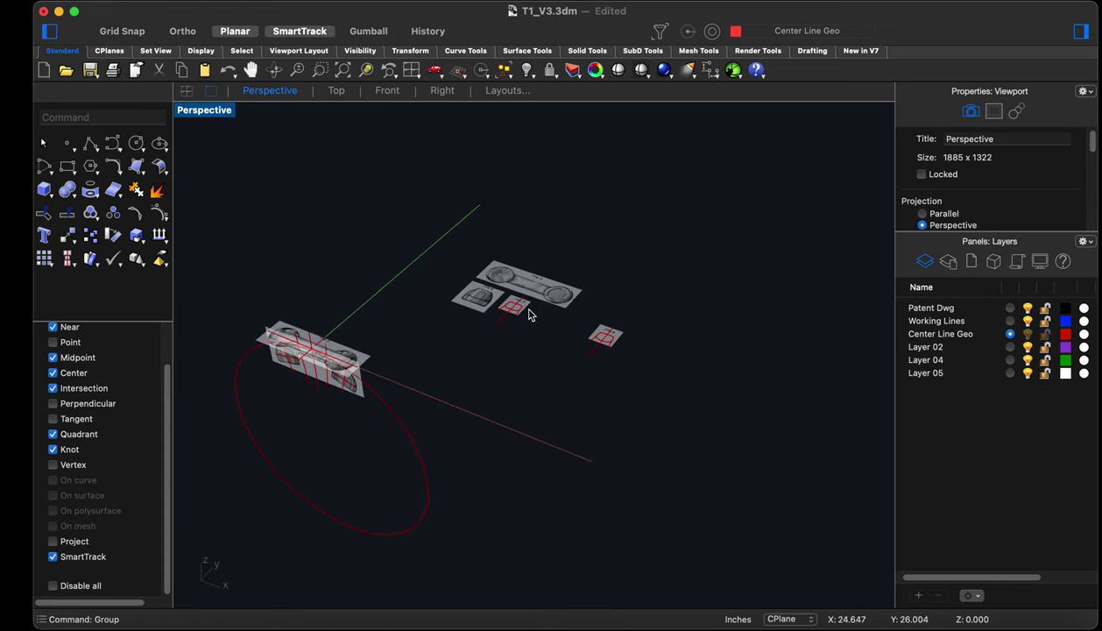
pyautogui.moveTo(494, 356); pyautogui.dragTo(664, 502, button='right')
pyautogui.moveTo(657, 487); pyautogui.dragTo(587, 312)
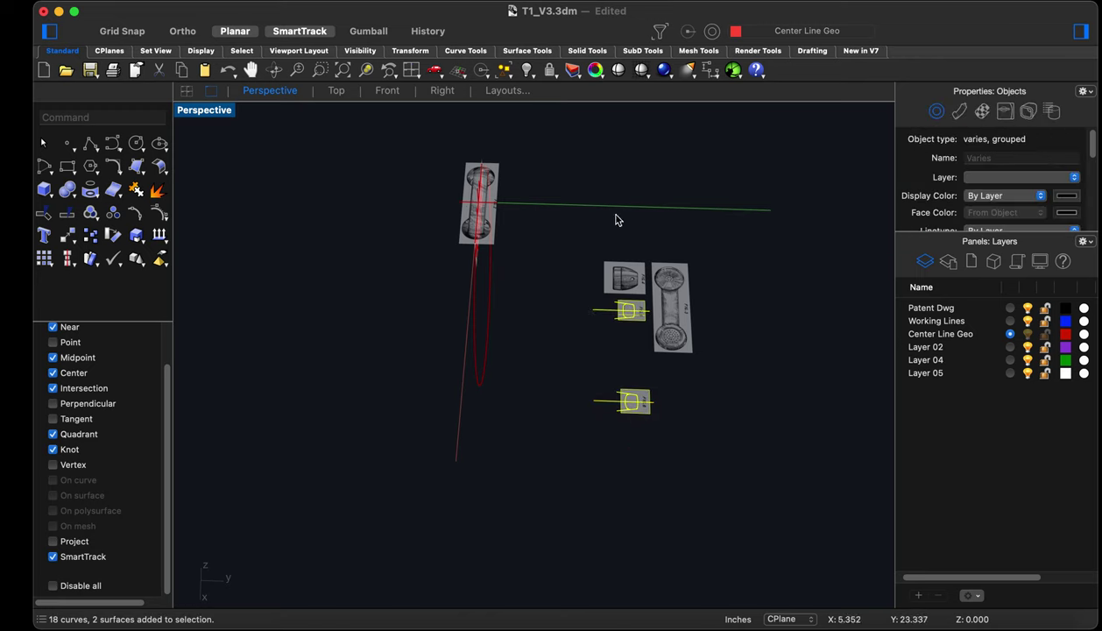
pyautogui.click(440, 91)
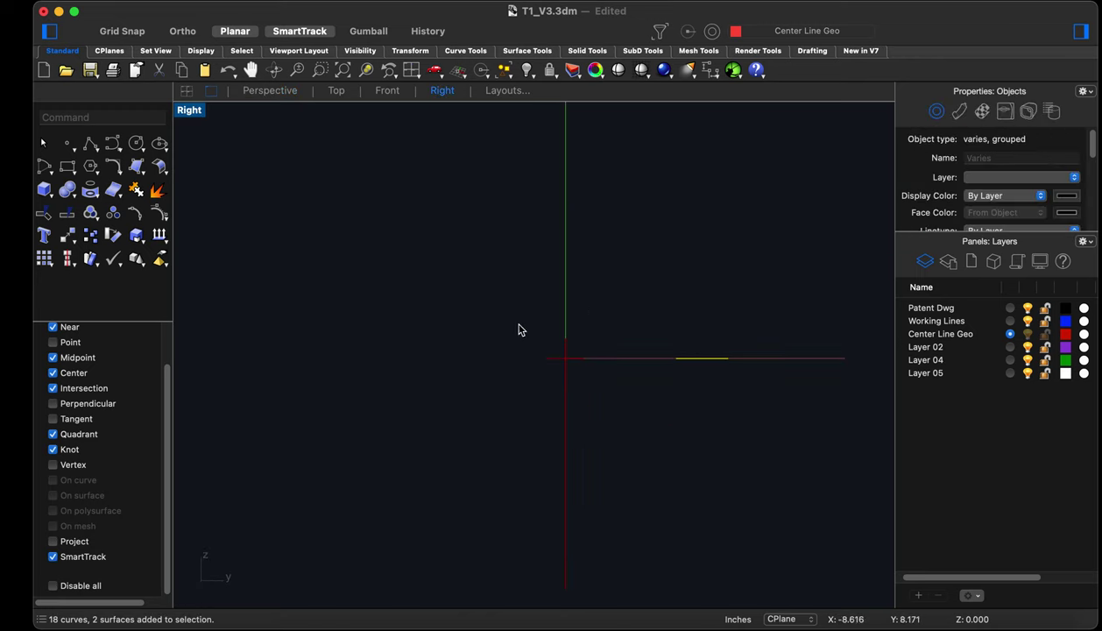
pyautogui.write('rot')
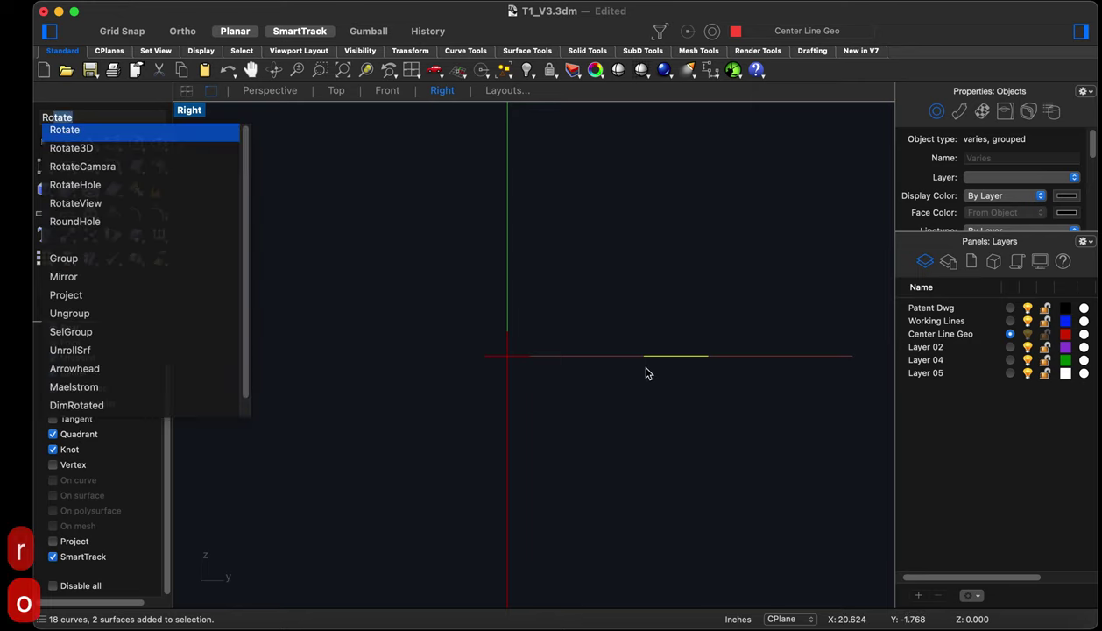
pyautogui.press('Return')
pyautogui.click(610, 368)
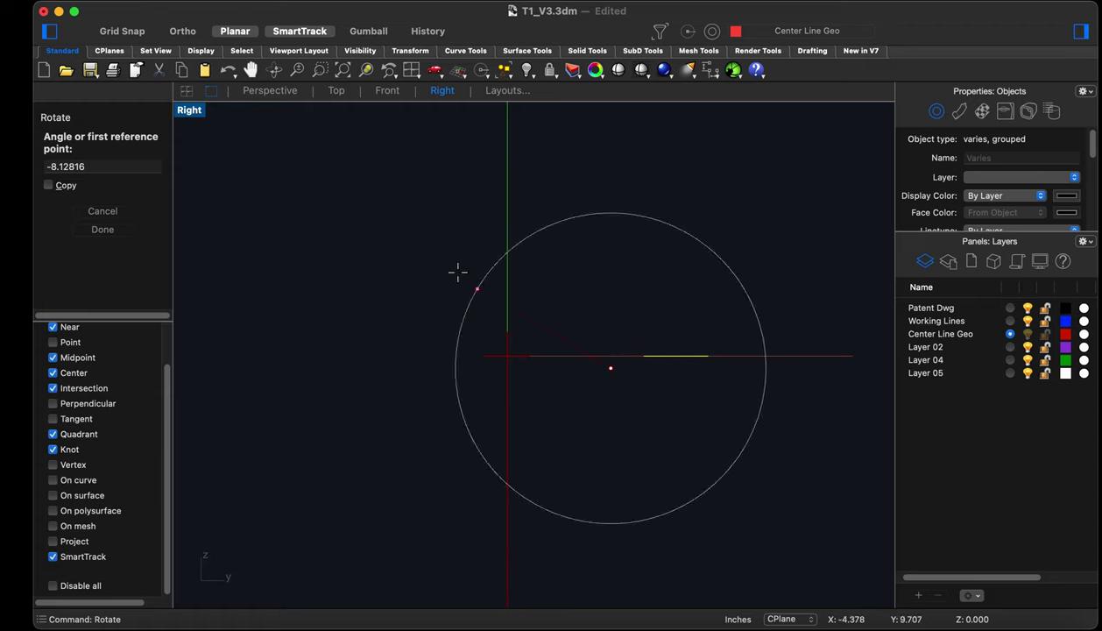
pyautogui.click(194, 35)
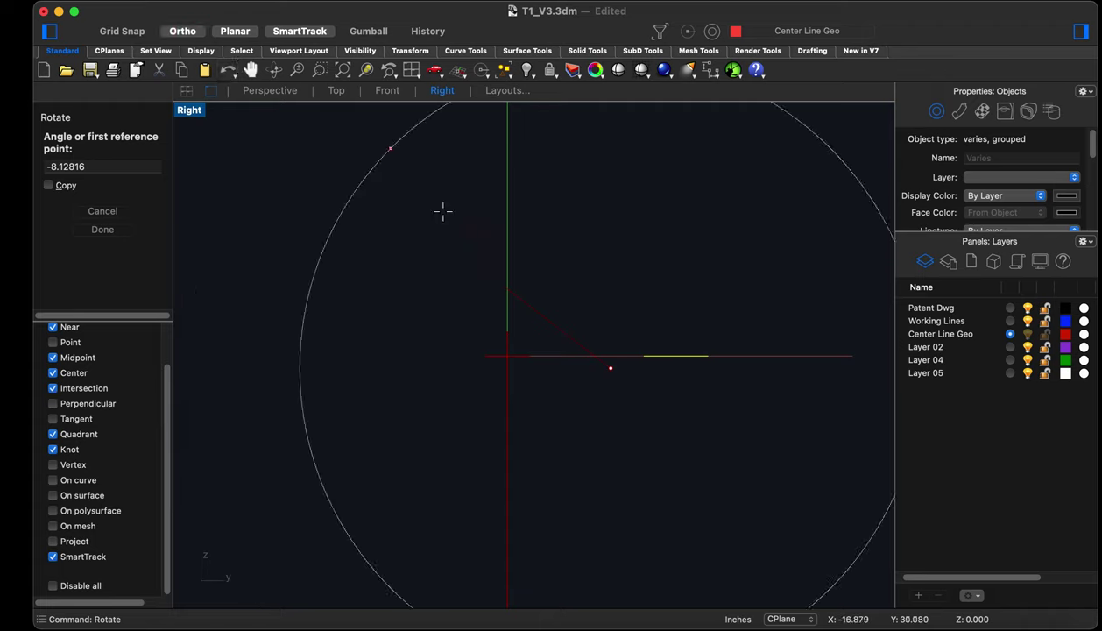
pyautogui.click(763, 388)
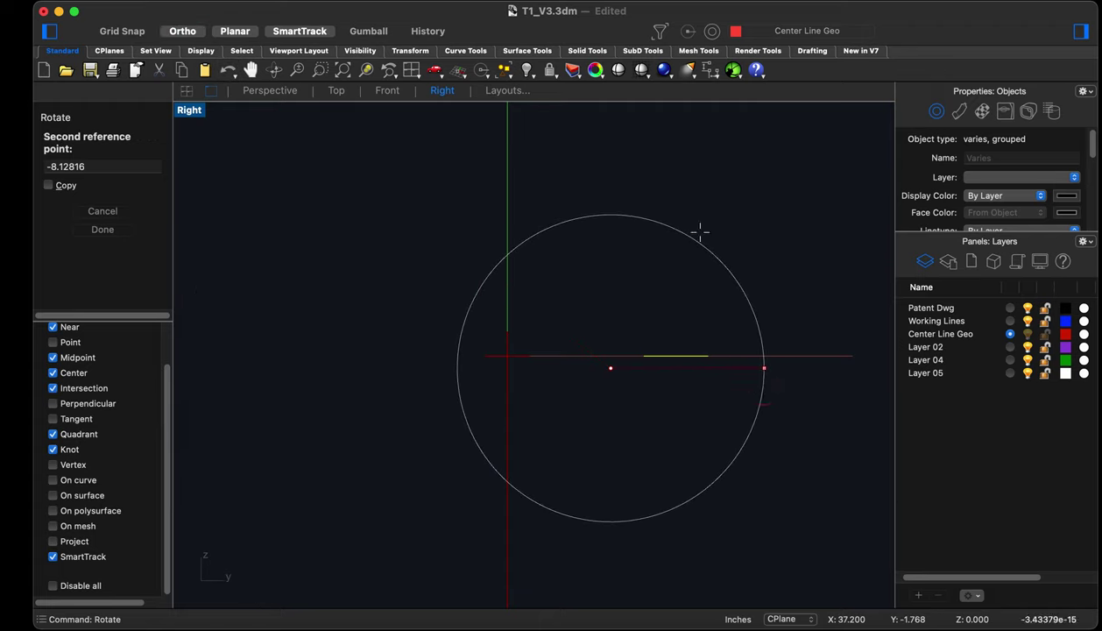
pyautogui.click(633, 184)
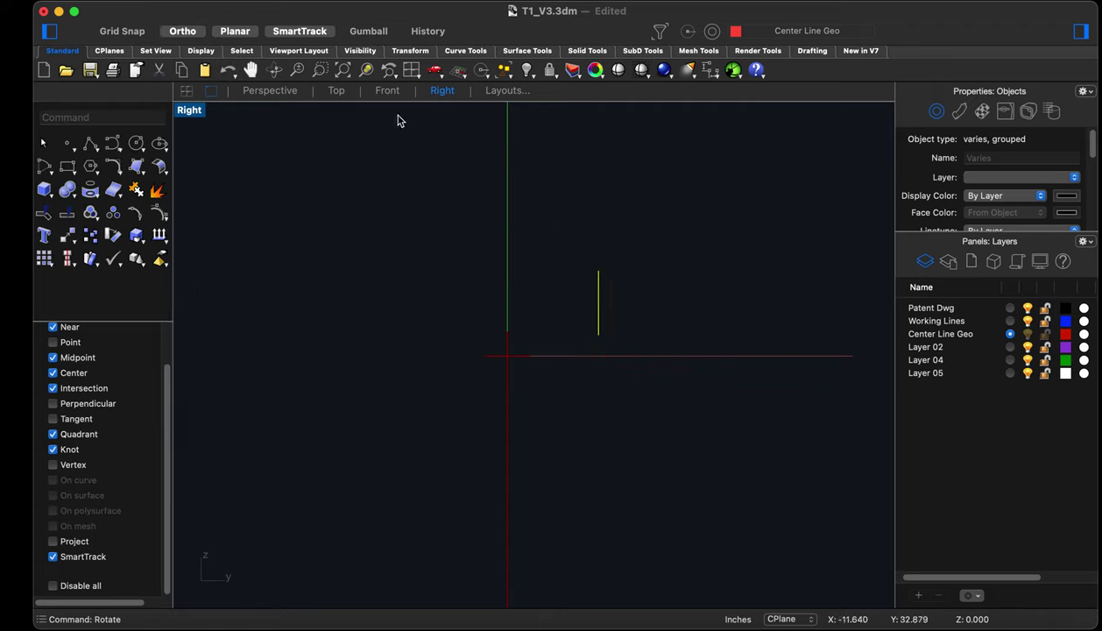
# Rotate both upright groups 90 degrees about a vertical axis near the top of FIG. 5, perpendicular to the handset's side-view drawing
pyautogui.click(269, 91)
pyautogui.moveTo(472, 346); pyautogui.dragTo(640, 368, button='right')
pyautogui.moveTo(536, 380); pyautogui.dragTo(532, 380, button='right')
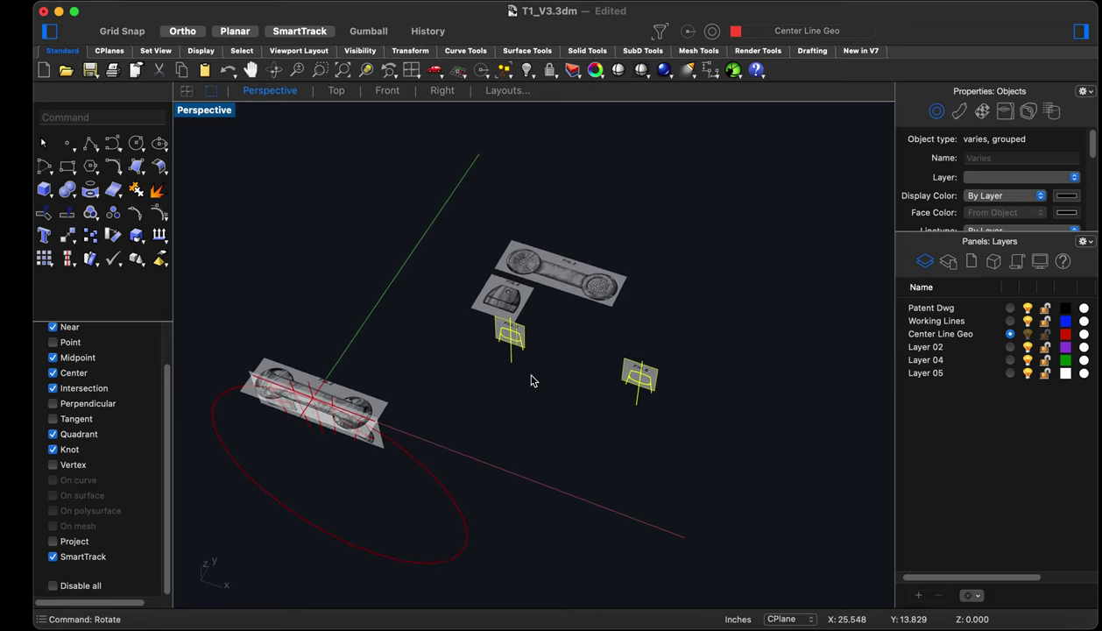
pyautogui.moveTo(600, 408); pyautogui.dragTo(738, 338, button='right')
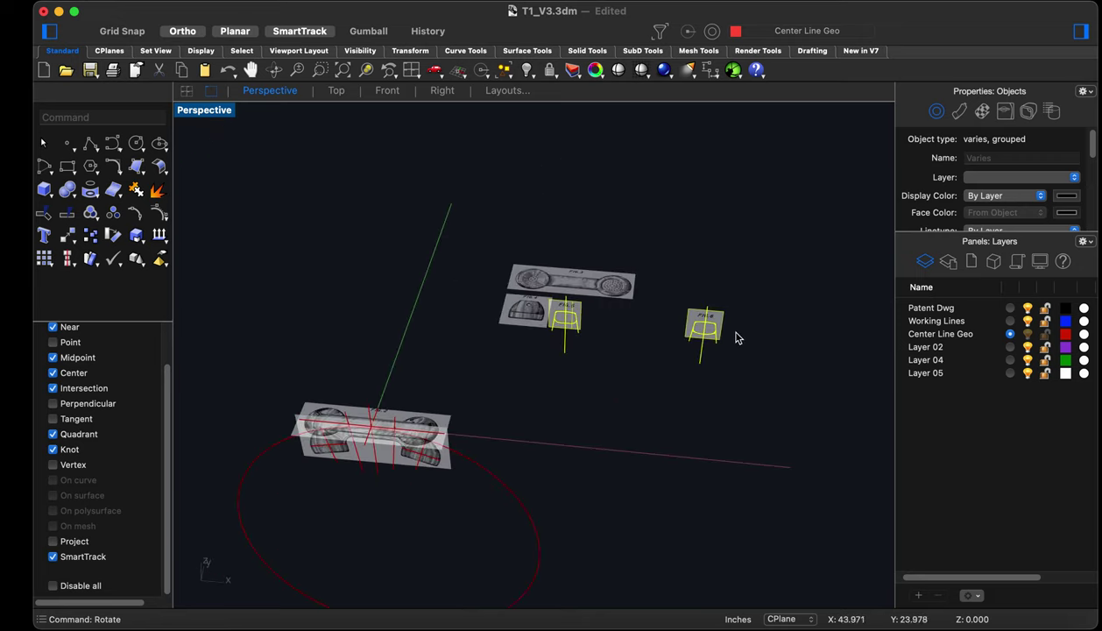
pyautogui.moveTo(634, 415); pyautogui.dragTo(644, 360, button='right')
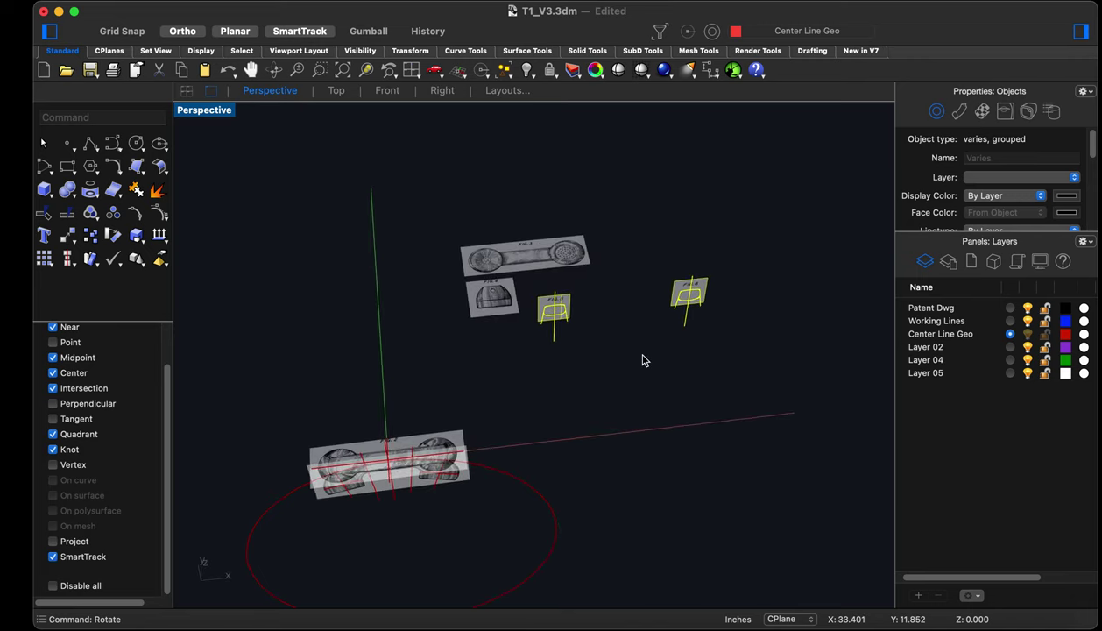
pyautogui.write('rot')
pyautogui.press('Return')
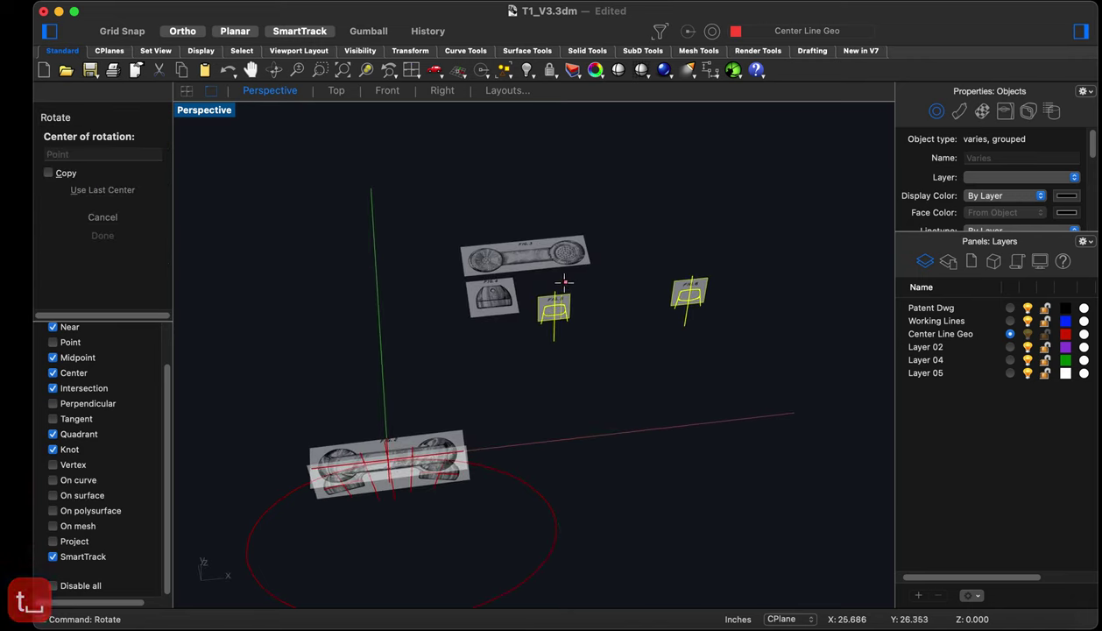
pyautogui.click(555, 291)
pyautogui.click(756, 270)
pyautogui.click(642, 418)
pyautogui.click(539, 418)
pyautogui.moveTo(590, 460); pyautogui.dragTo(504, 462, button='right')
pyautogui.scroll(3, 344, 504)
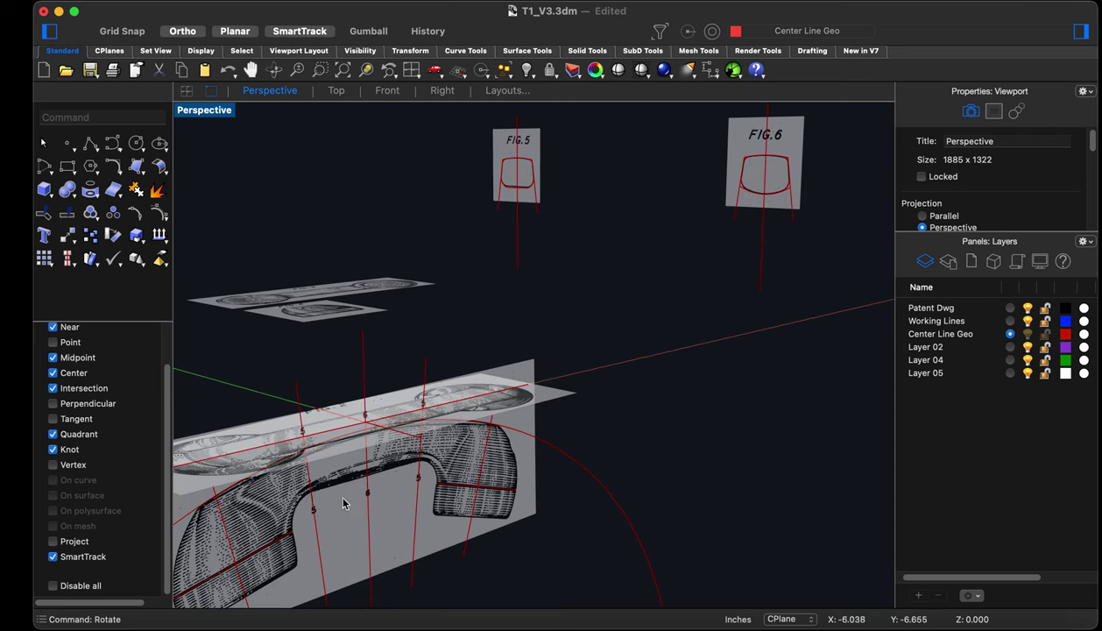
pyautogui.scroll(6, 351, 473)
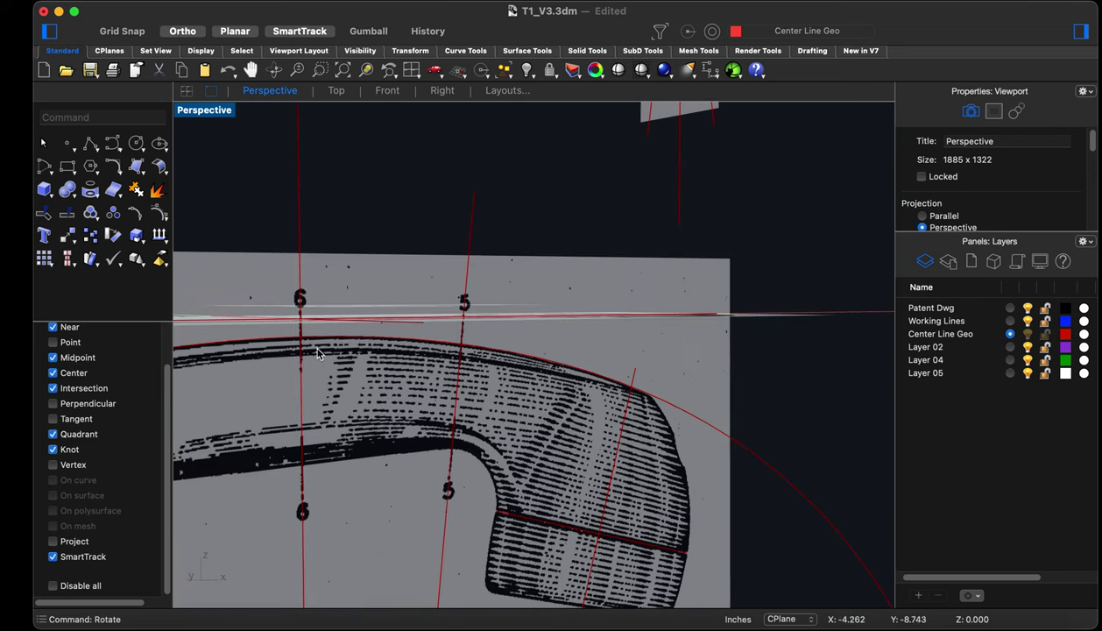
# Move the FIG. 6 group from its outline's top centre intersection to where section line 6 meets the handset's top arc
pyautogui.moveTo(317, 353); pyautogui.dragTo(337, 264, button='right')
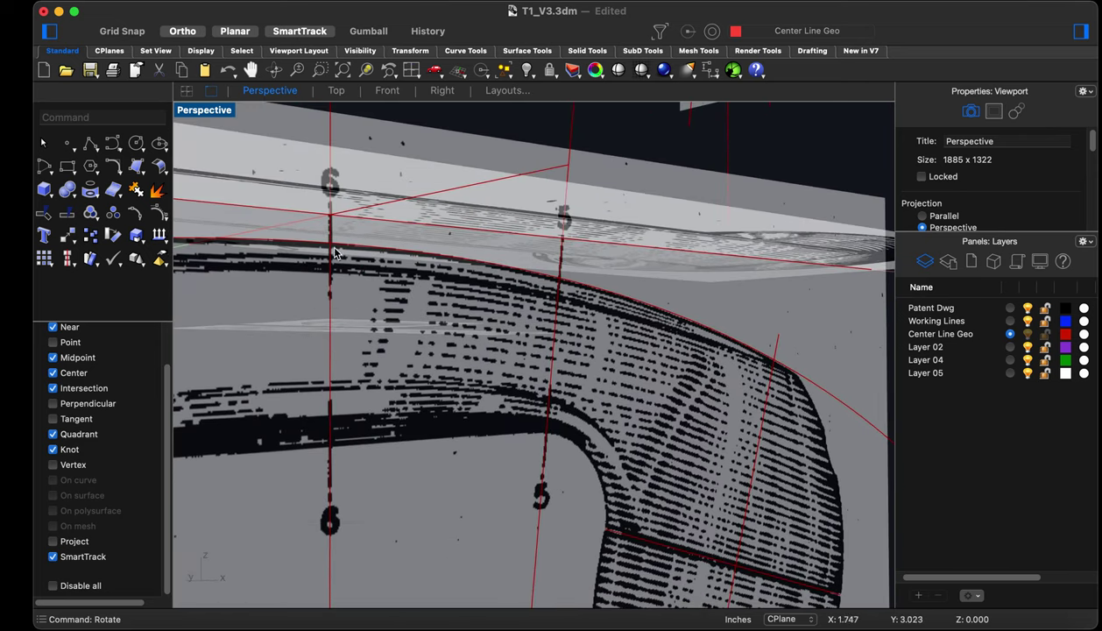
pyautogui.scroll(-10, 336, 254)
pyautogui.moveTo(561, 333); pyautogui.dragTo(709, 245, button='right')
pyautogui.moveTo(734, 214); pyautogui.dragTo(615, 142)
pyautogui.scroll(5, 615, 143)
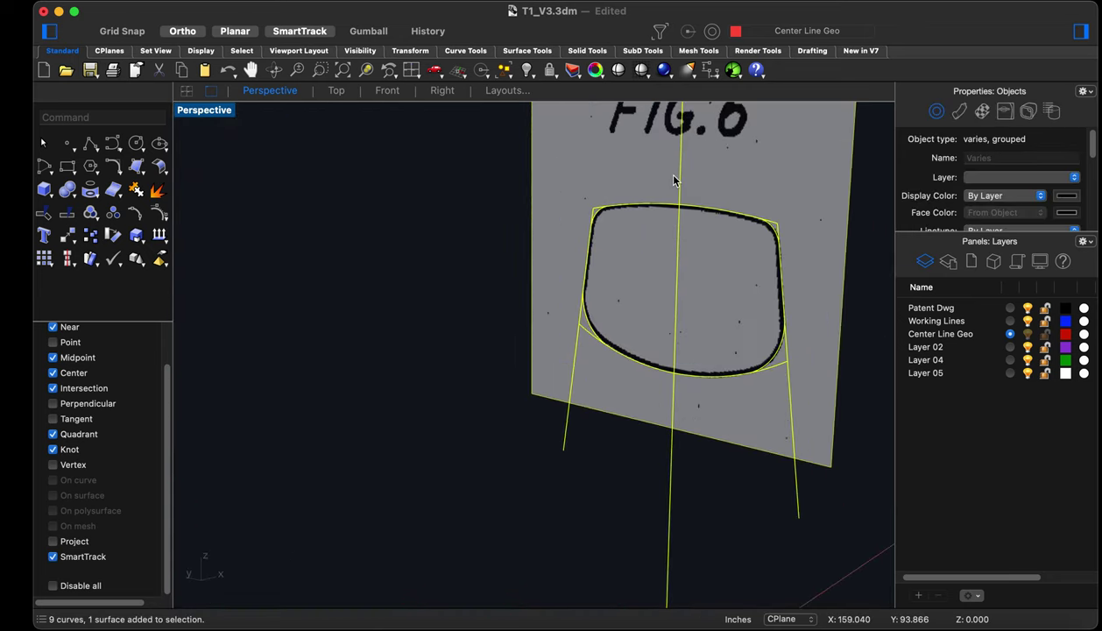
pyautogui.write('m')
pyautogui.press('Return')
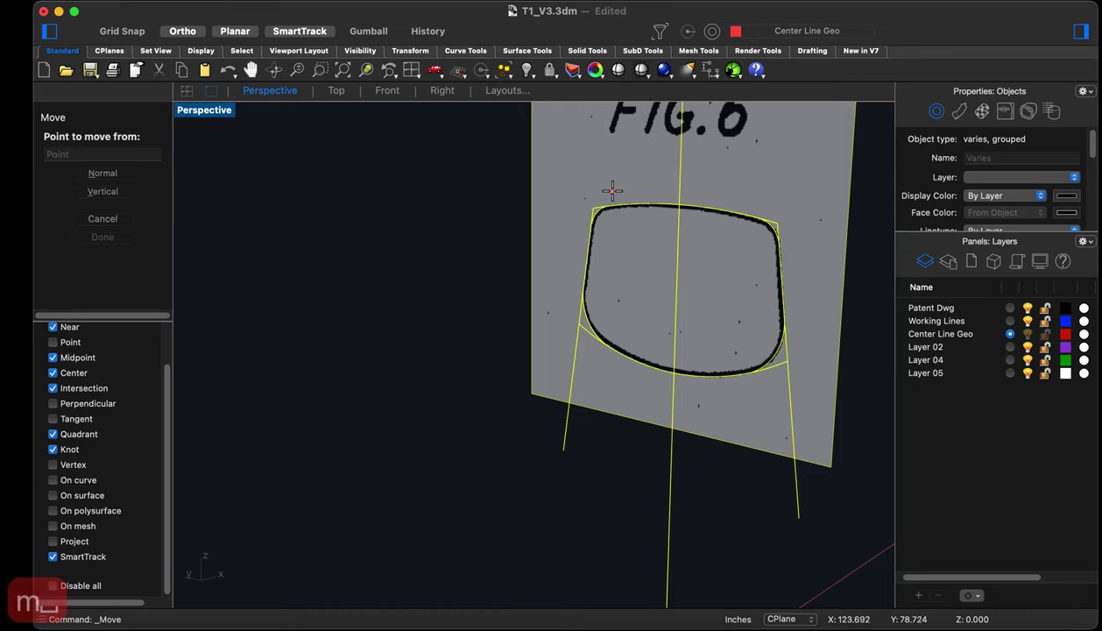
pyautogui.scroll(8, 675, 189)
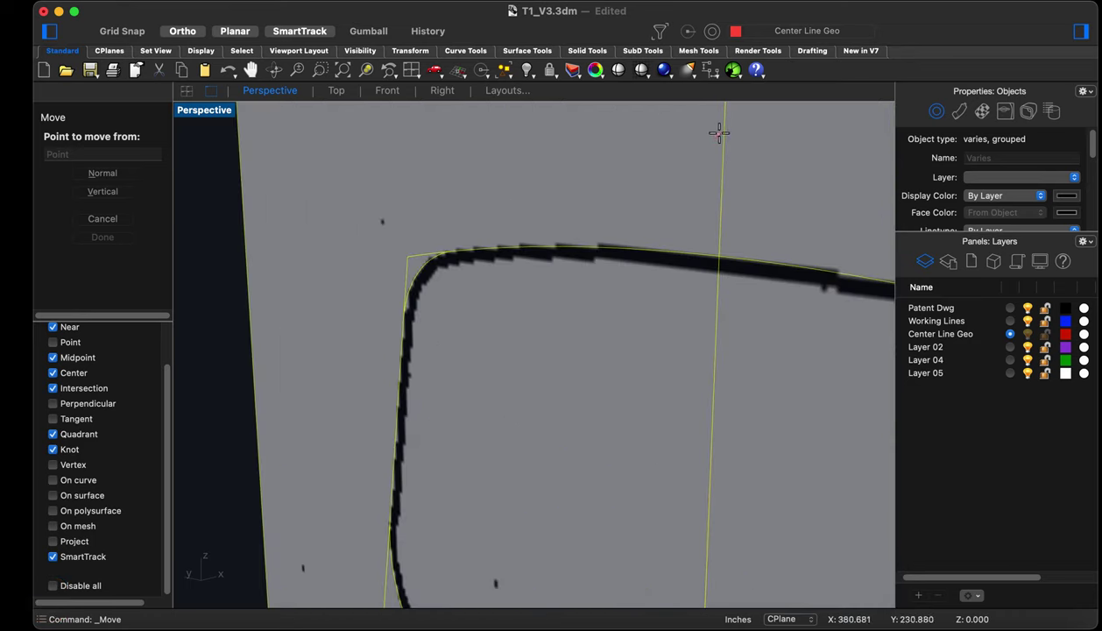
pyautogui.scroll(-3, 526, 276)
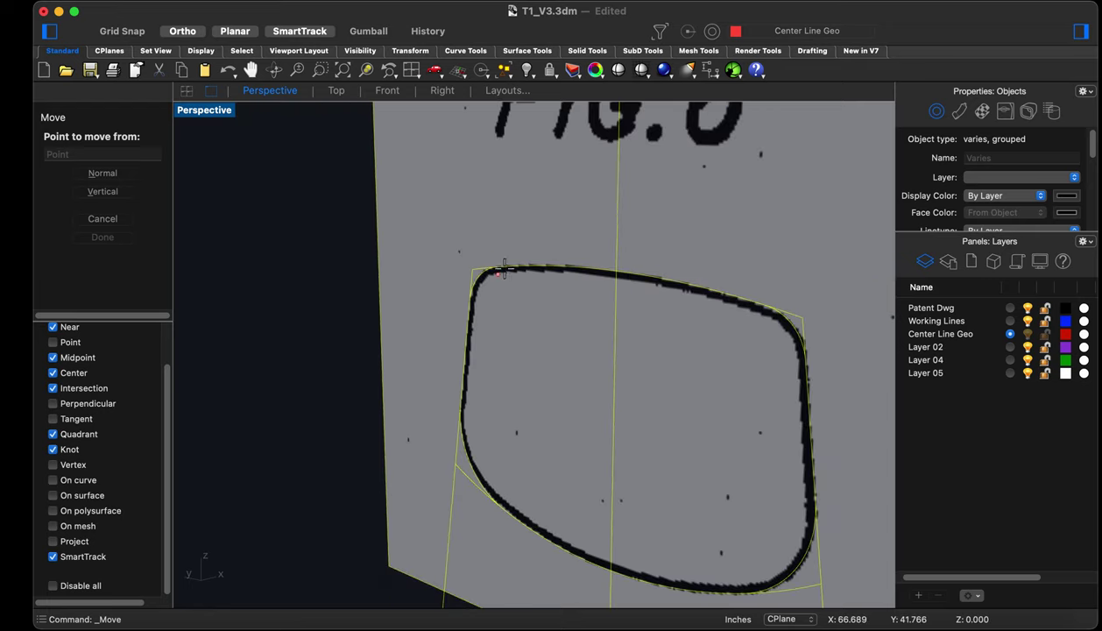
pyautogui.click(617, 273)
pyautogui.scroll(-10, 640, 226)
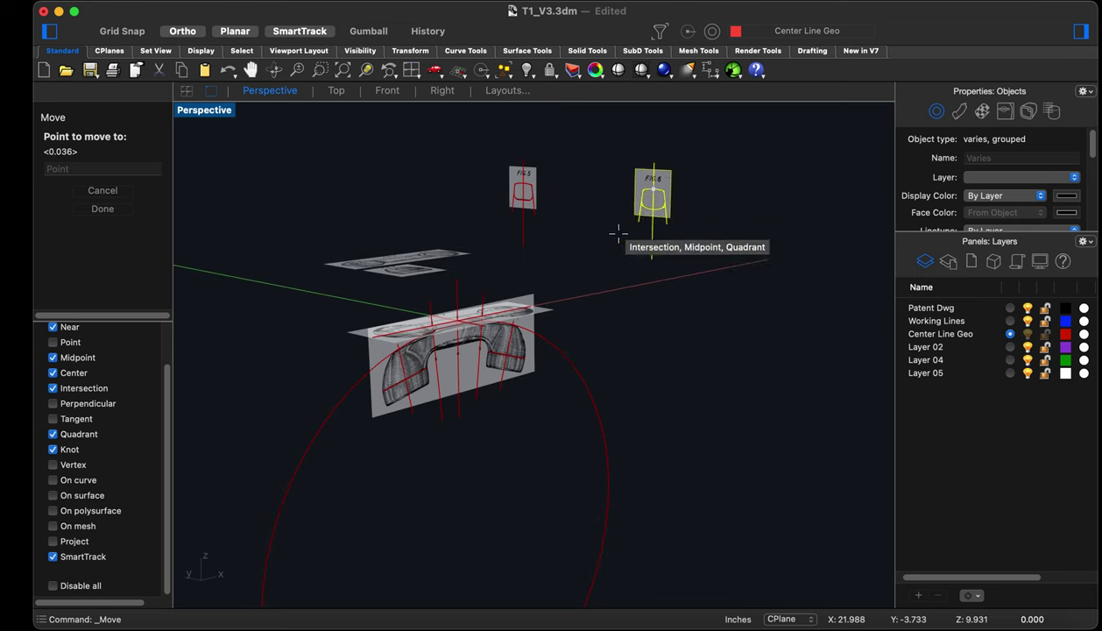
pyautogui.scroll(10, 442, 313)
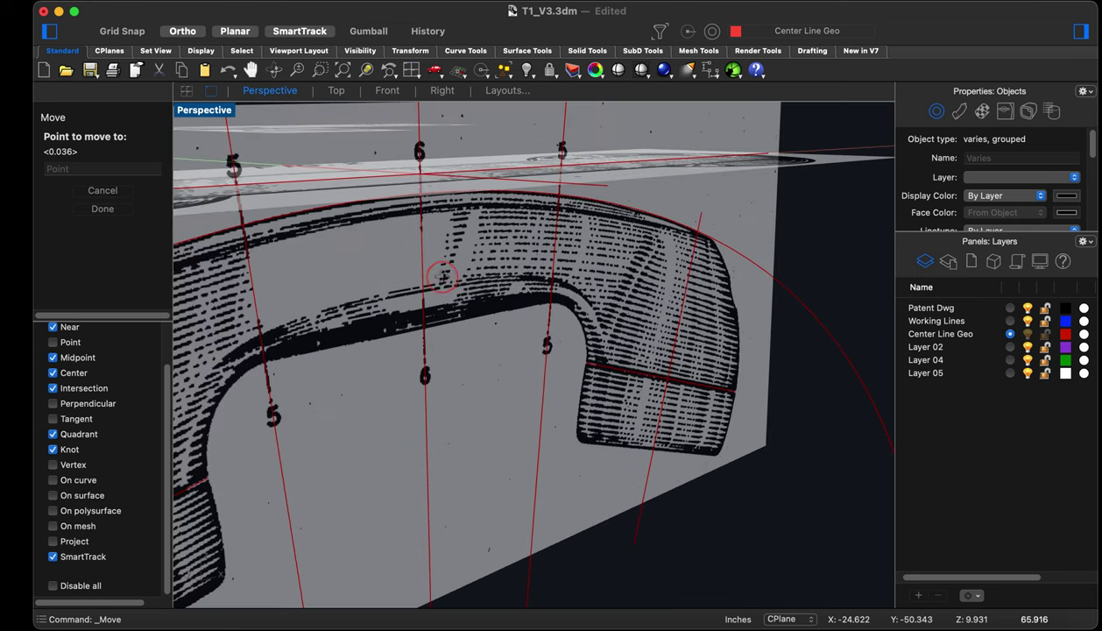
pyautogui.scroll(-3, 443, 276)
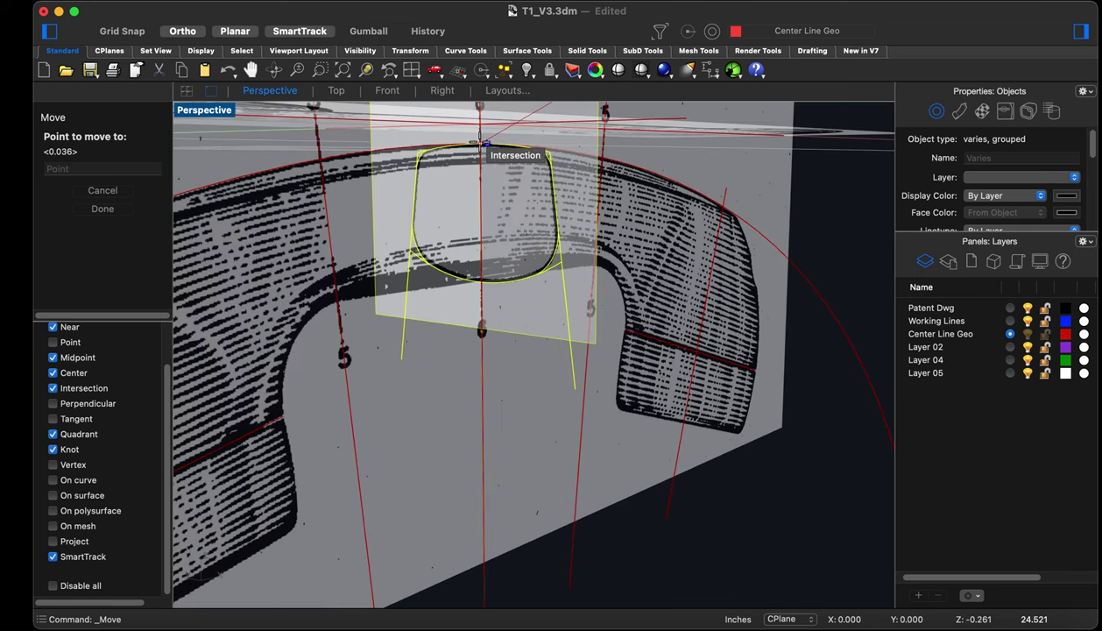
pyautogui.scroll(10, 480, 141)
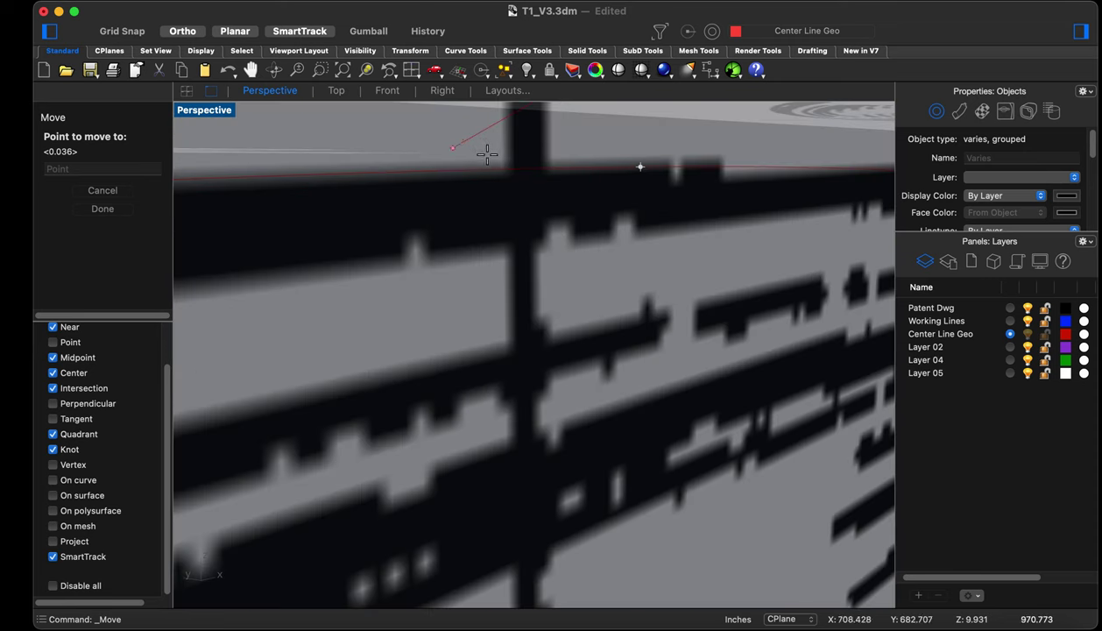
pyautogui.scroll(-10, 509, 173)
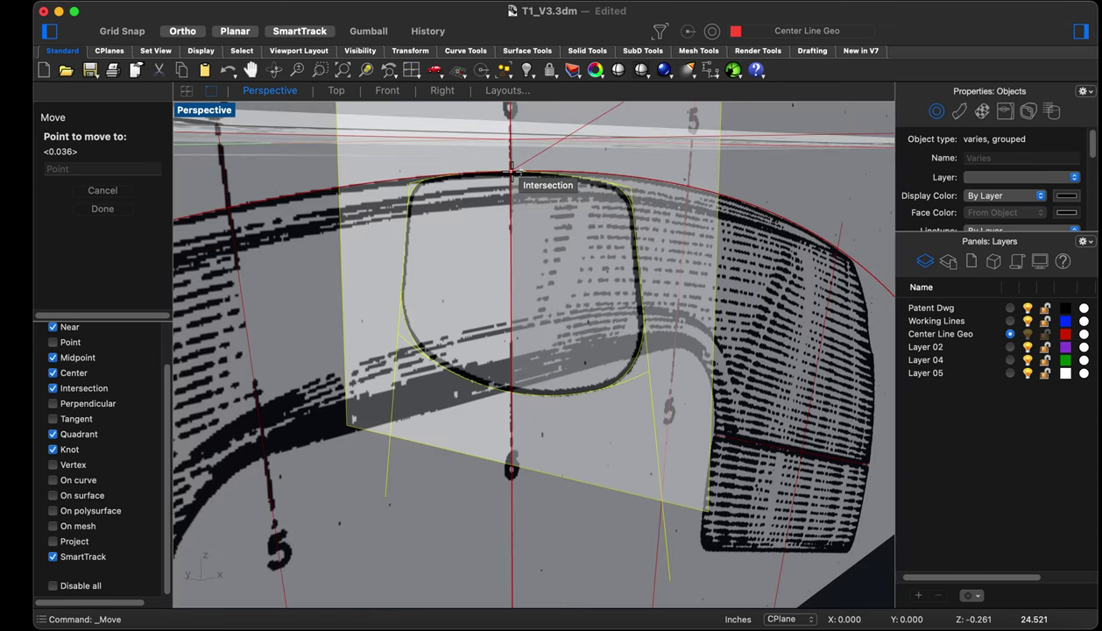
pyautogui.click(512, 175)
pyautogui.scroll(-10, 544, 246)
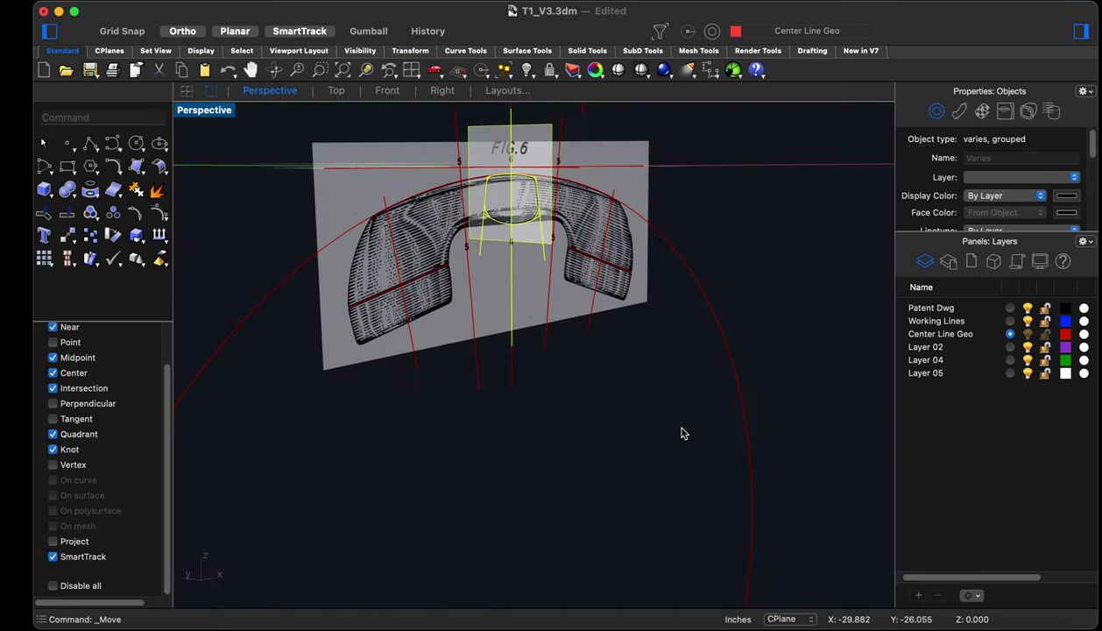
pyautogui.click(605, 389)
# Move the FIG. 5 group from its outline's top centre to where the left section line 5 meets the handset's top arc
pyautogui.hscroll(3, 602, 396)
pyautogui.hscroll(-10, 601, 395)
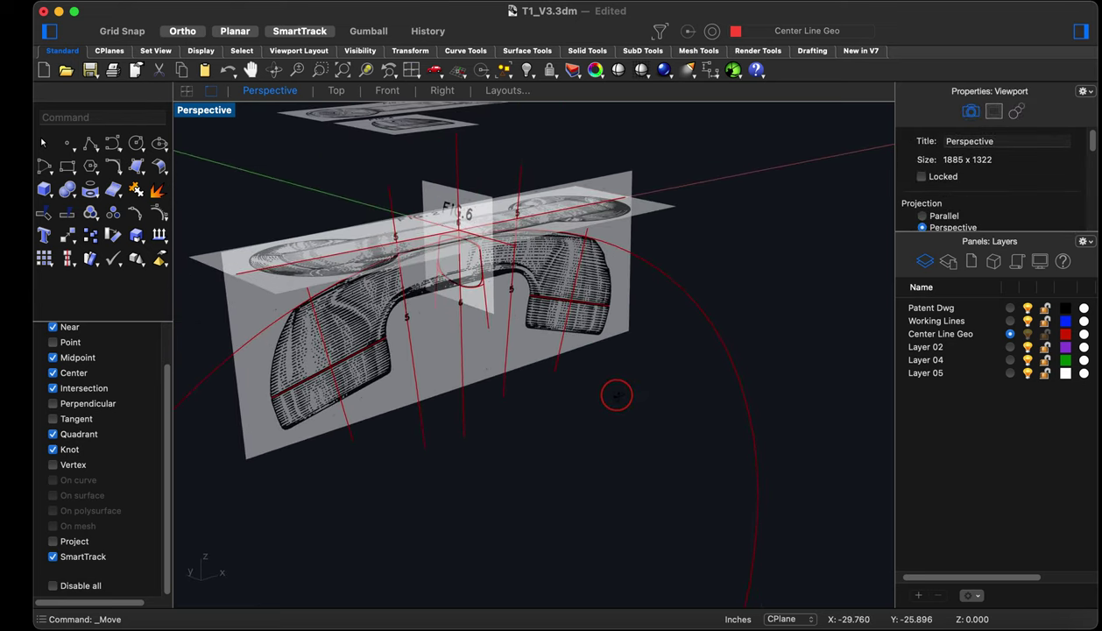
pyautogui.hscroll(-3, 625, 402)
pyautogui.hscroll(-10, 625, 401)
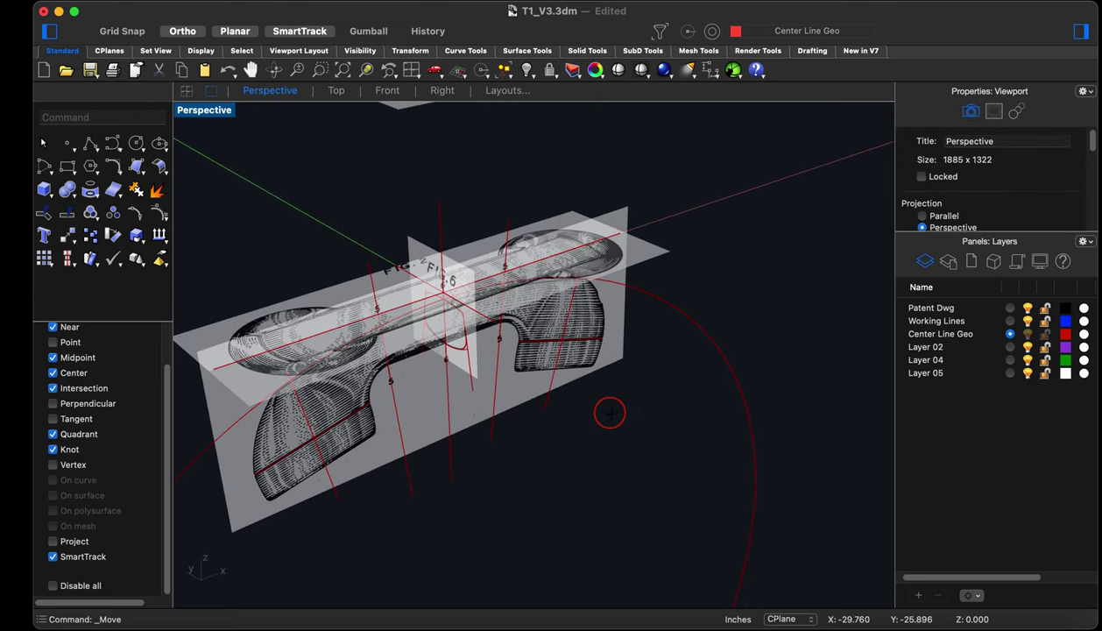
pyautogui.scroll(-10, 528, 447)
pyautogui.scroll(5, 572, 352)
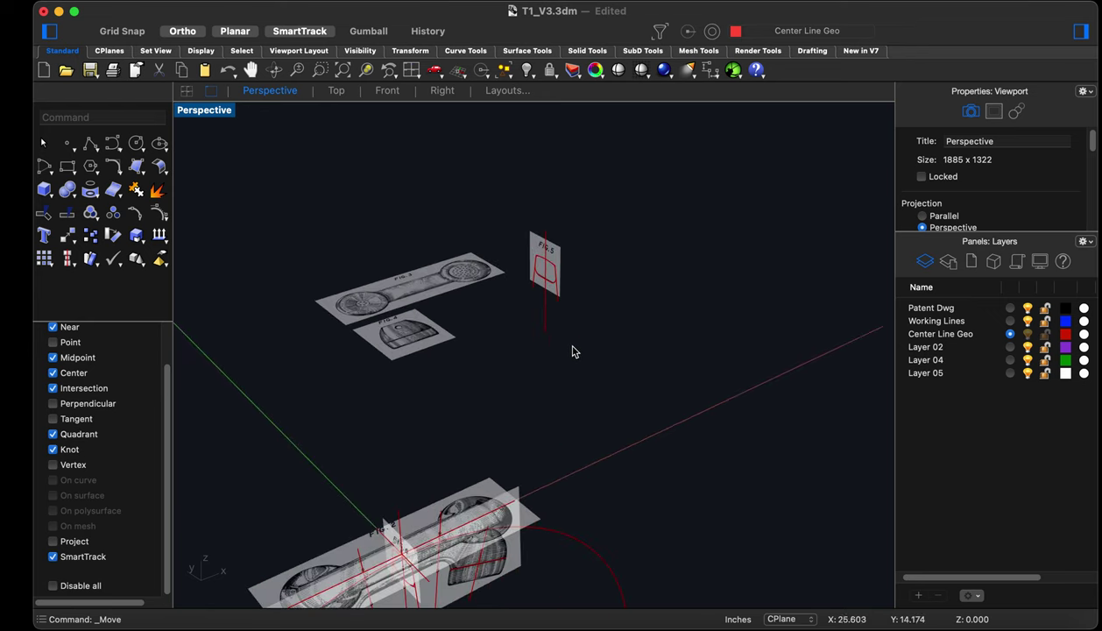
pyautogui.click(537, 254)
pyautogui.hscroll(-3, 538, 275)
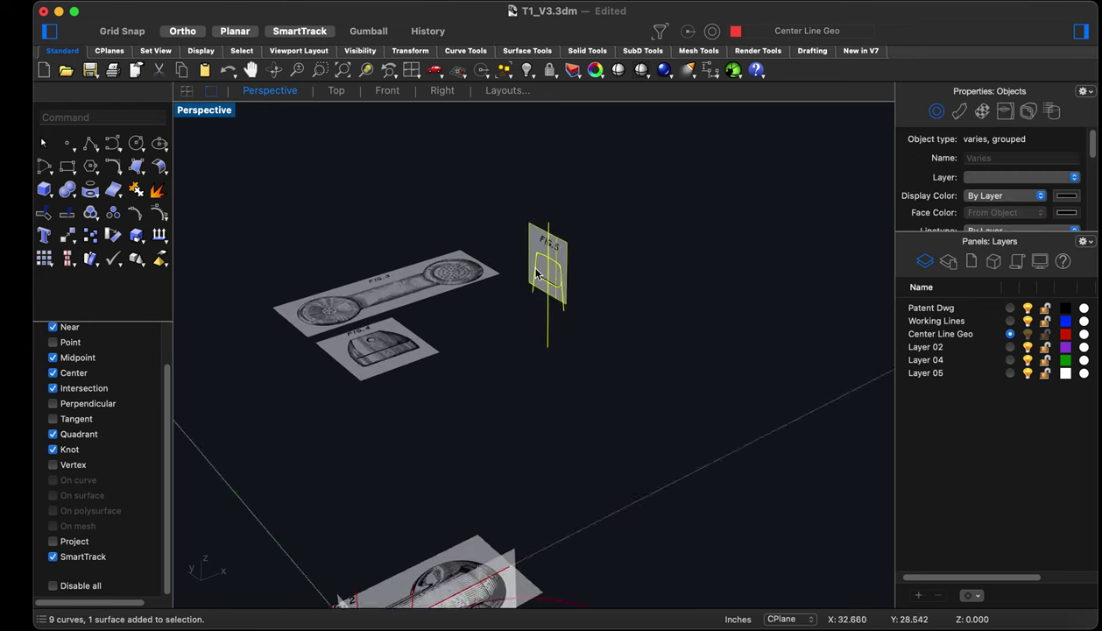
pyautogui.scroll(10, 538, 275)
pyautogui.write('m')
pyautogui.press('Return')
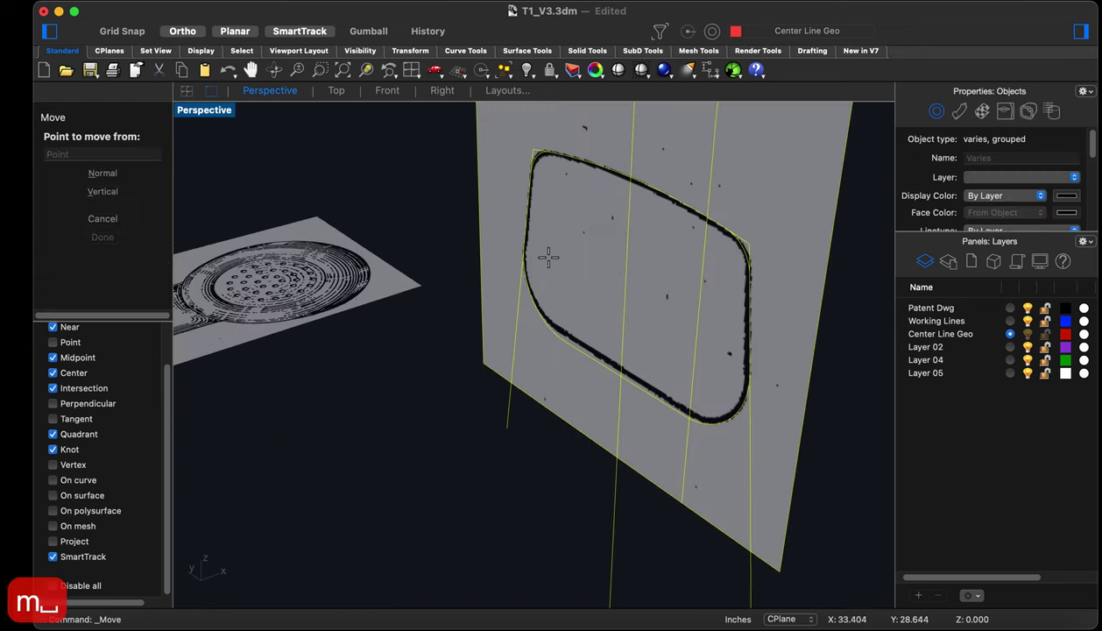
pyautogui.click(612, 182)
pyautogui.scroll(-10, 614, 184)
pyautogui.scroll(-5, 691, 153)
pyautogui.scroll(15, 634, 287)
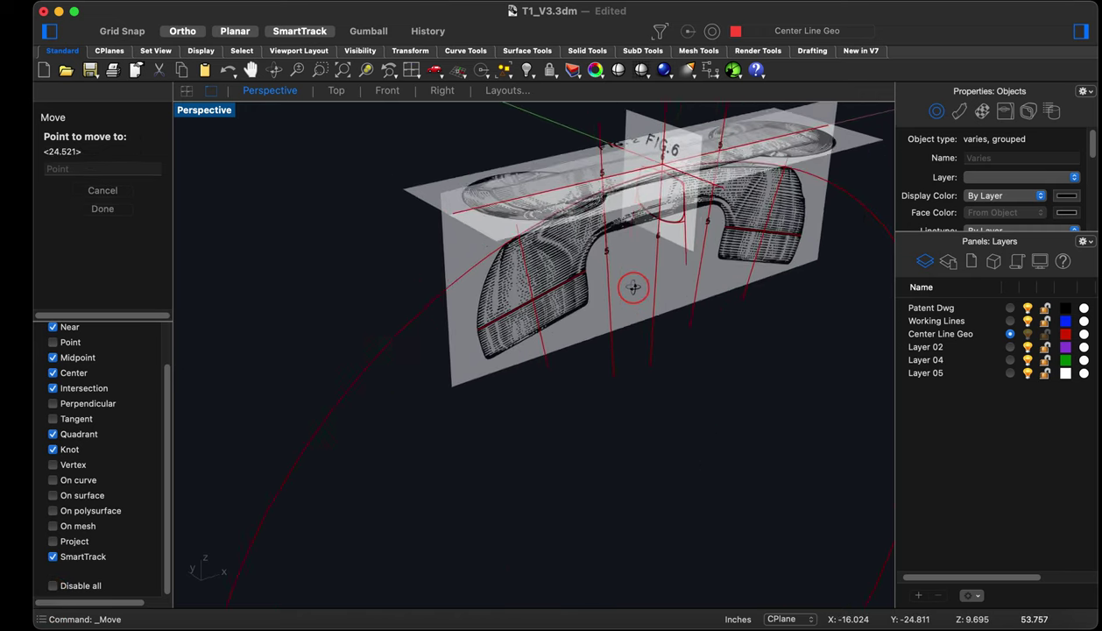
pyautogui.scroll(5, 635, 287)
pyautogui.scroll(5, 573, 165)
pyautogui.moveTo(573, 165); pyautogui.dragTo(532, 139, button='right')
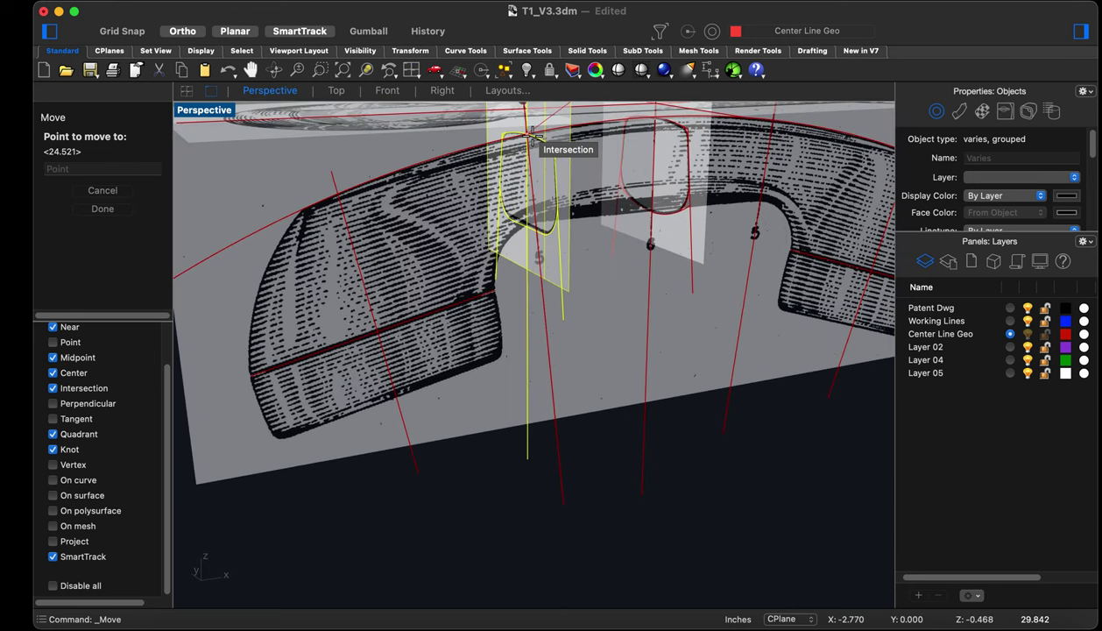
pyautogui.click(531, 133)
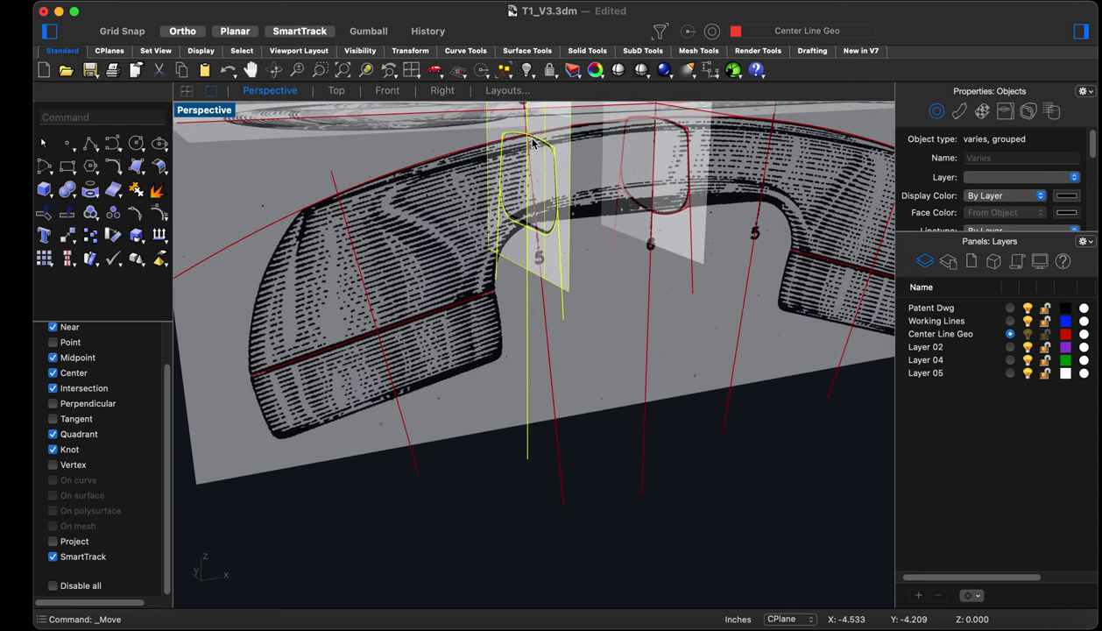
# Copy the placed FIG. 5 group to where the right section line 5 meets the handset's top arc
pyautogui.write('copy')
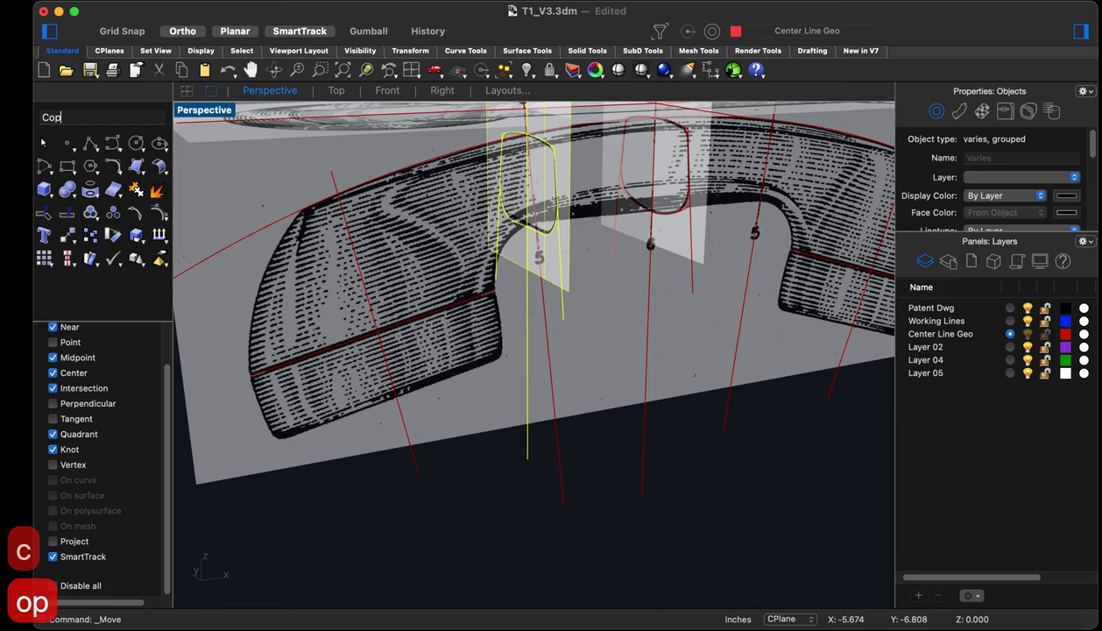
pyautogui.press('space')
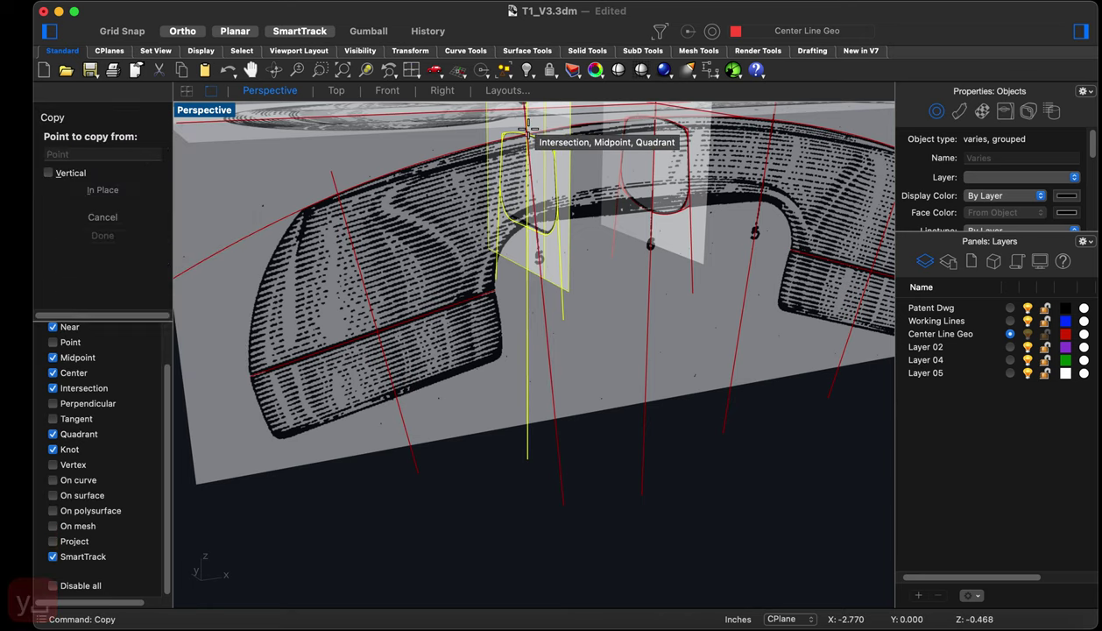
pyautogui.click(530, 133)
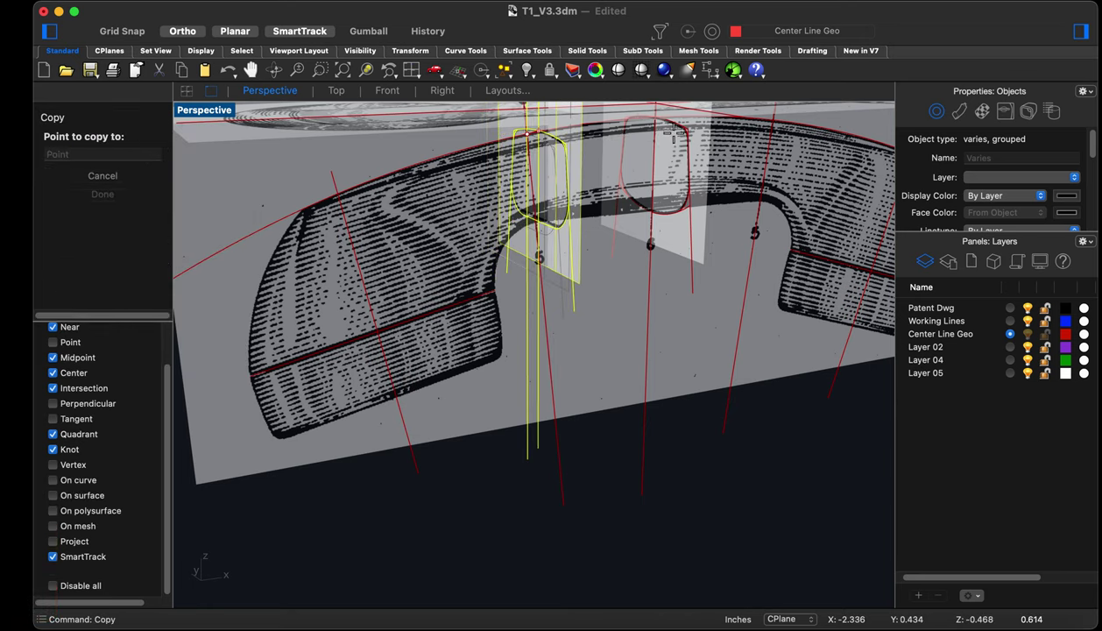
pyautogui.click(775, 124)
pyautogui.press('Escape')
pyautogui.press('Escape')
pyautogui.press('Escape')
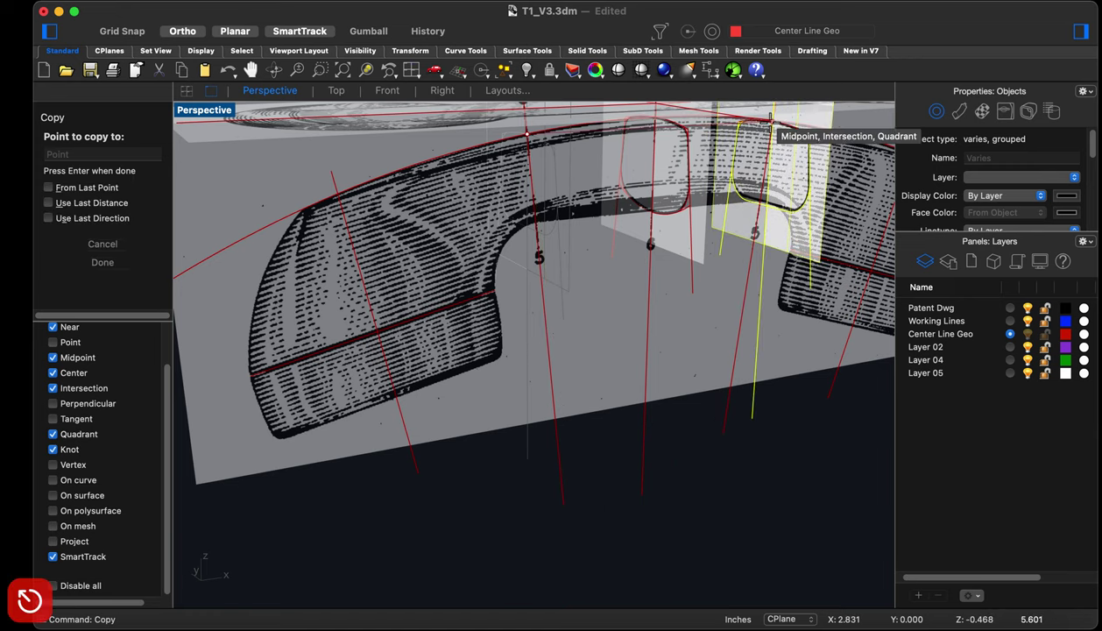
# Check the placed section groups around the handset and hide the Patent Dwg layer
pyautogui.scroll(-5, 587, 311)
pyautogui.moveTo(578, 325); pyautogui.dragTo(721, 240, button='right')
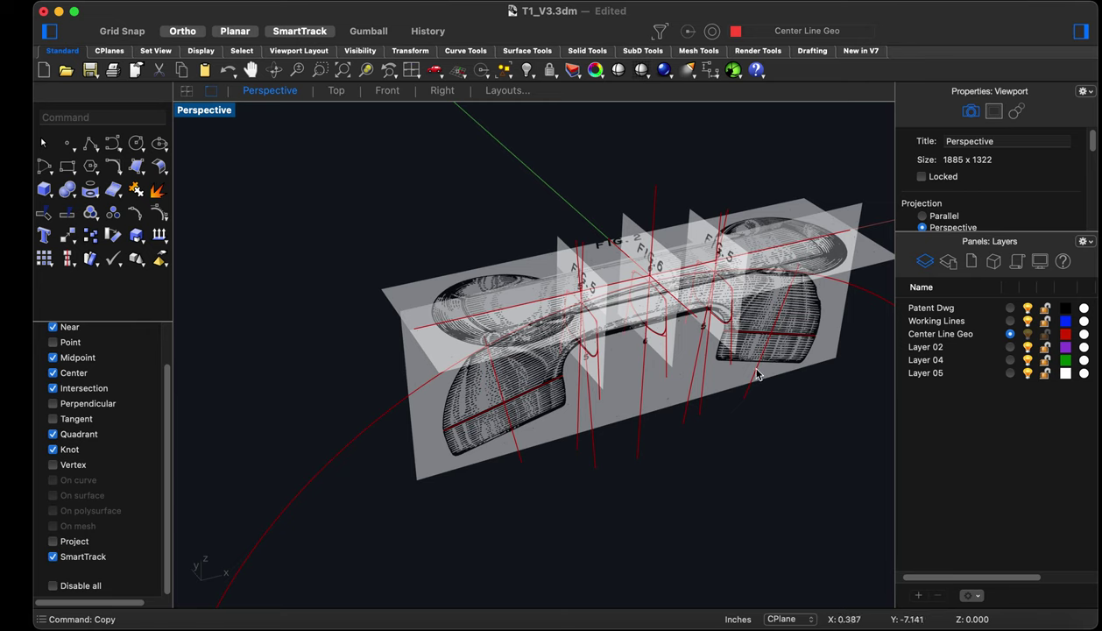
pyautogui.moveTo(666, 328); pyautogui.dragTo(524, 238, button='right')
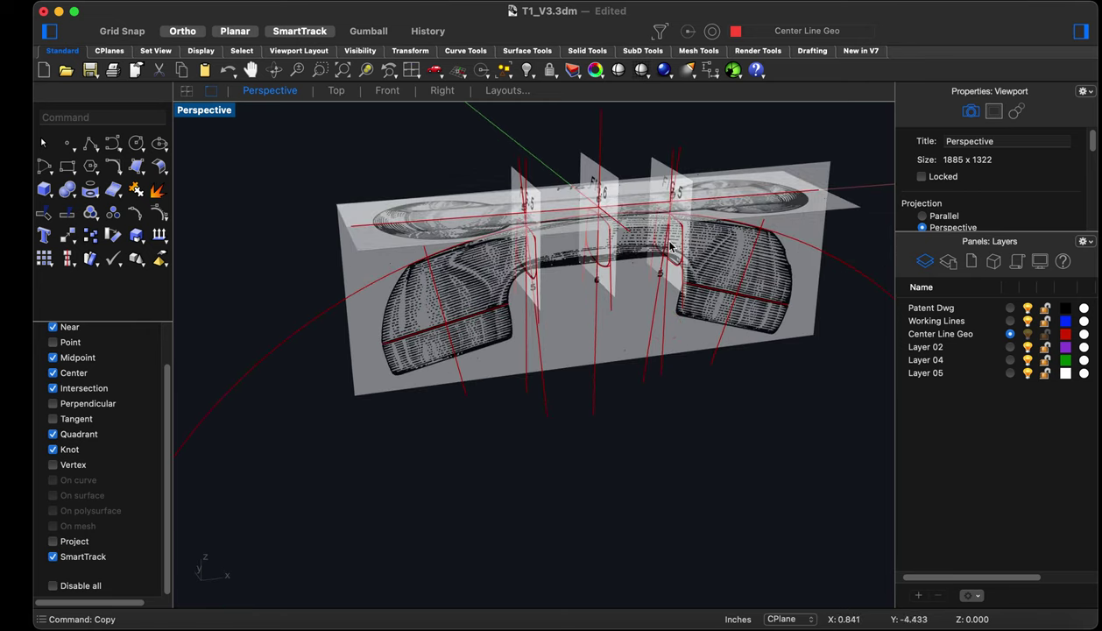
pyautogui.click(1028, 309)
# Rotate the left FIG. 5 group in the Front view about its intersection with the top arc, aligning it with slanted section line 5
pyautogui.scroll(5, 564, 353)
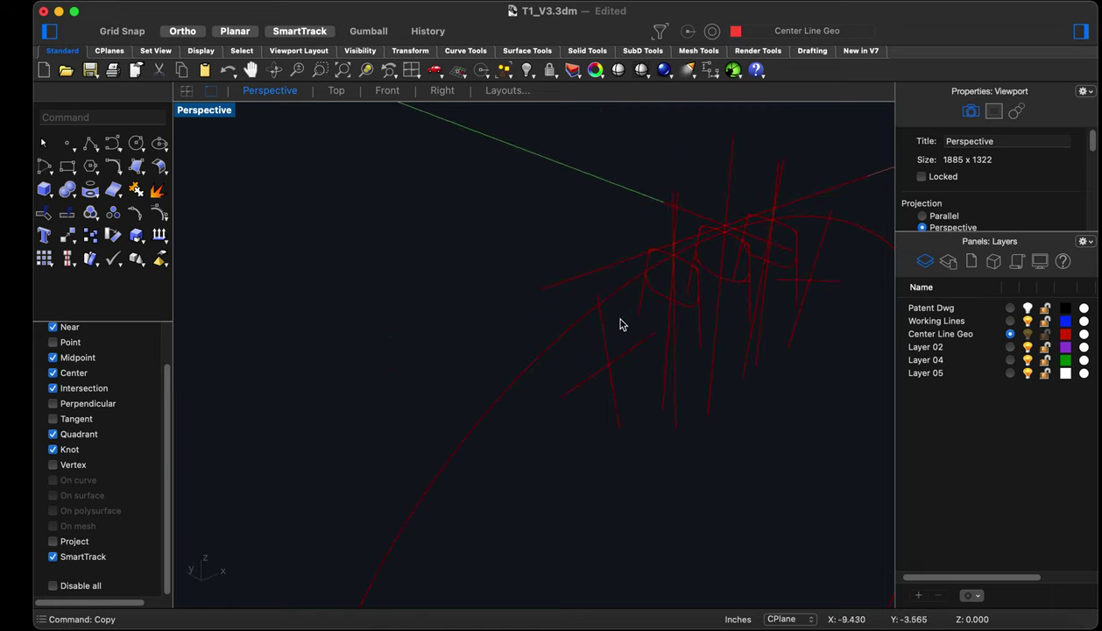
pyautogui.click(671, 281)
pyautogui.moveTo(627, 358); pyautogui.dragTo(612, 355, button='right')
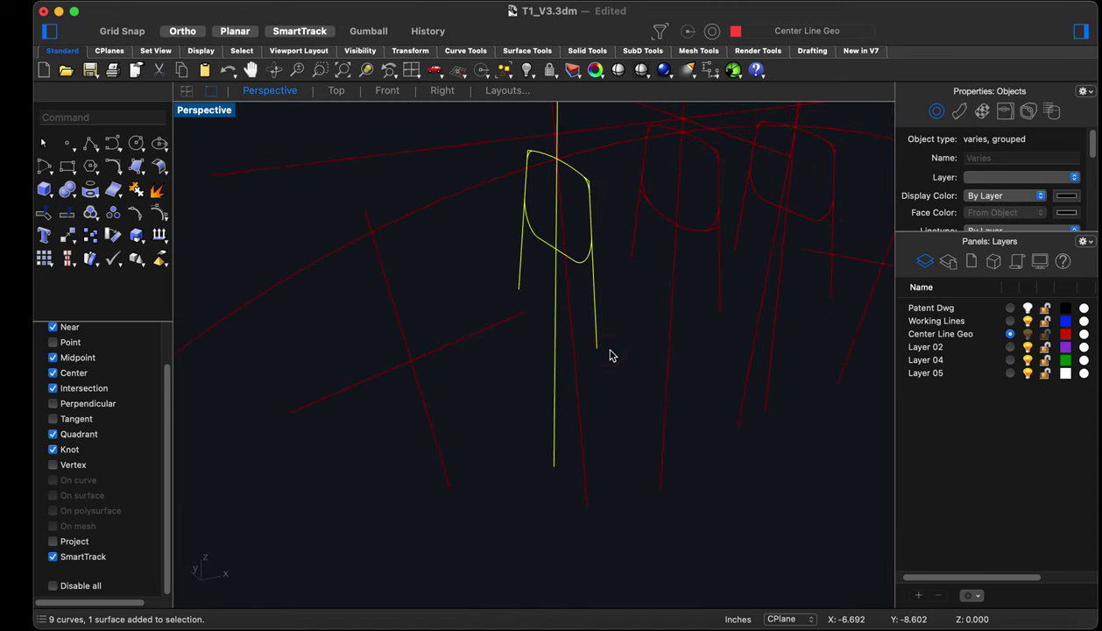
pyautogui.moveTo(558, 389); pyautogui.dragTo(561, 395, button='right')
pyautogui.write('rot')
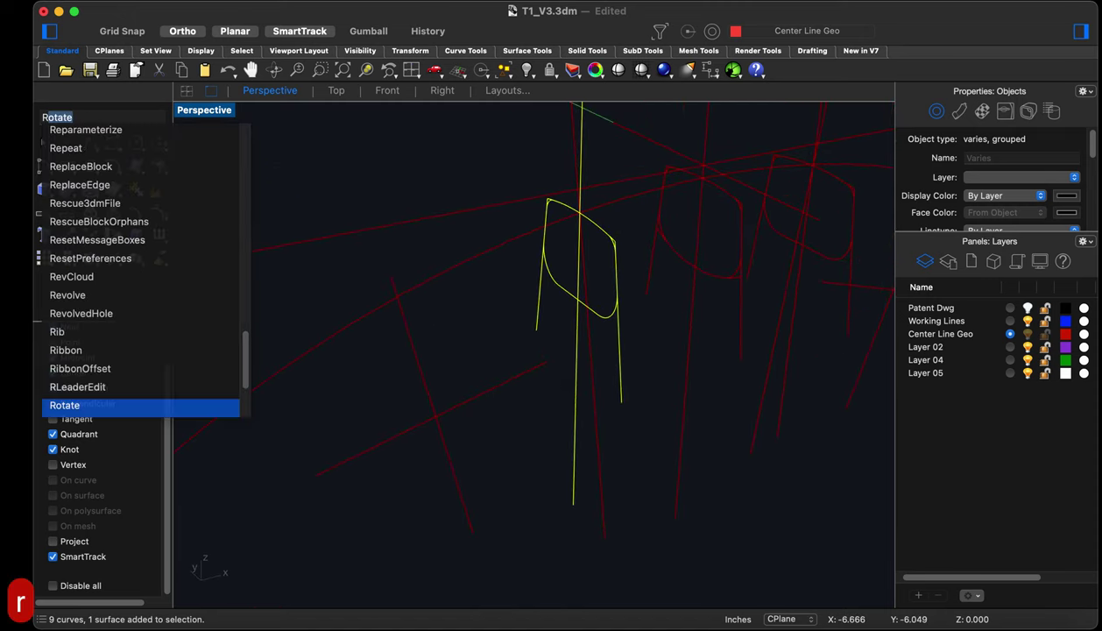
pyautogui.press('Return')
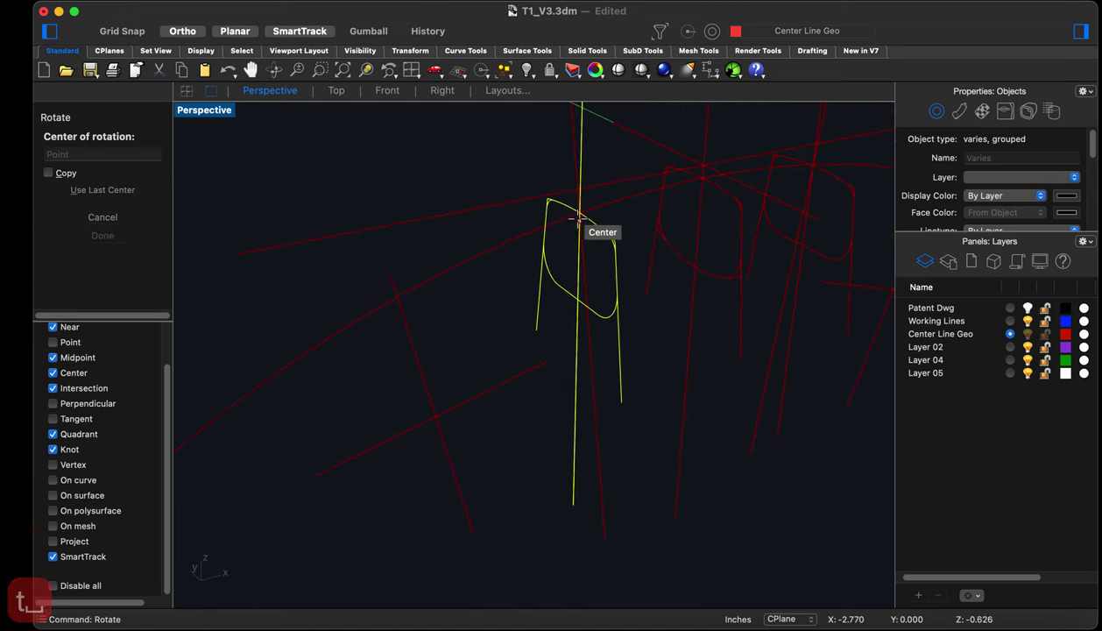
pyautogui.click(579, 212)
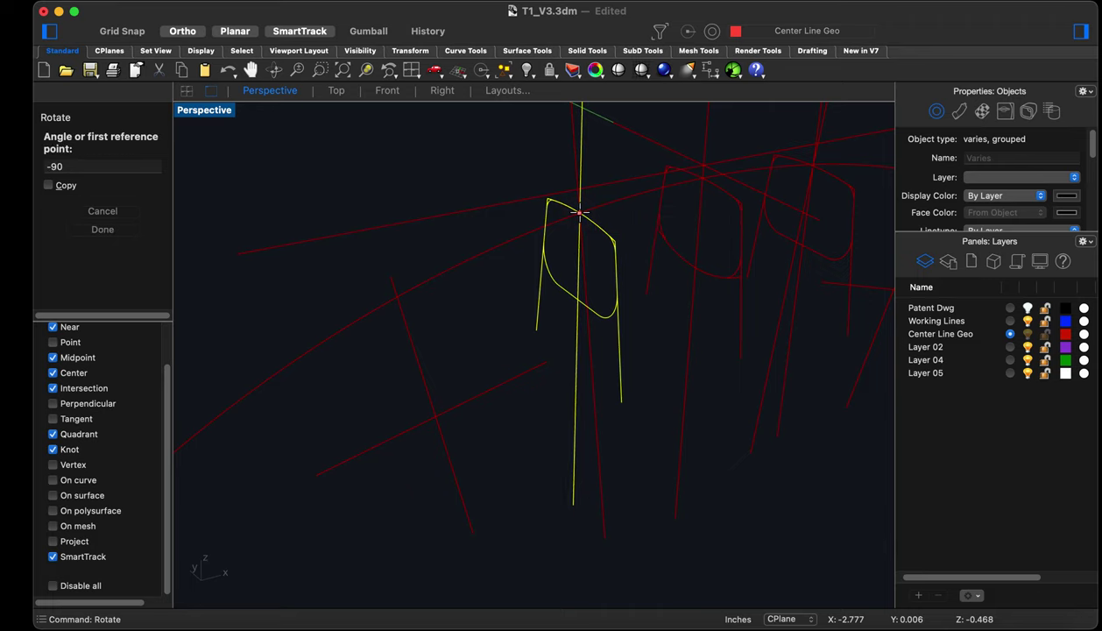
pyautogui.click(387, 91)
pyautogui.scroll(3, 529, 427)
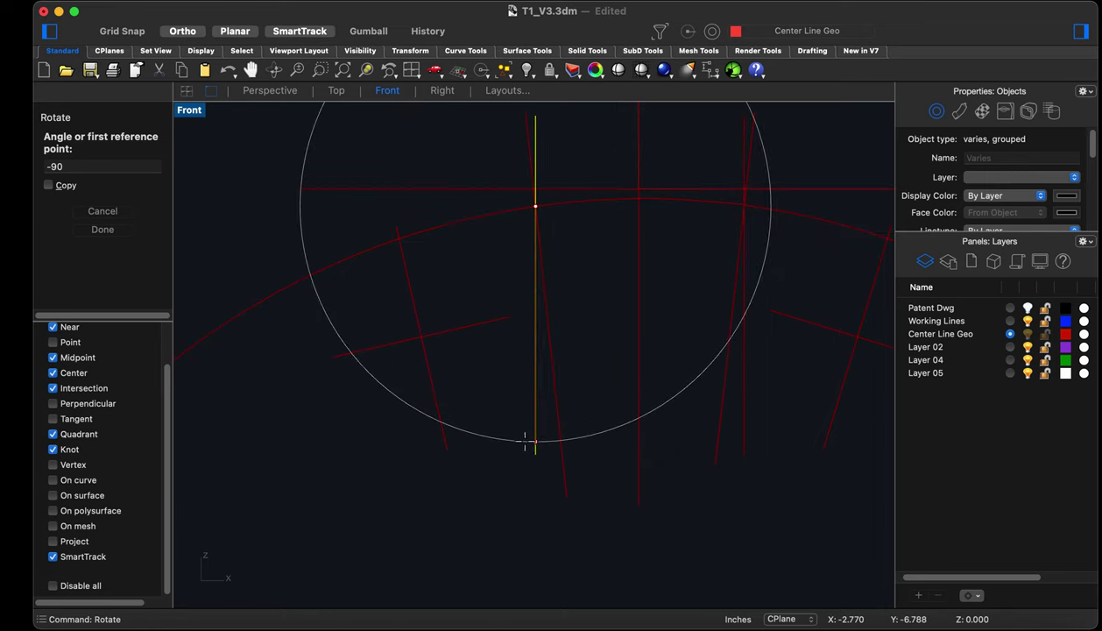
pyautogui.click(535, 442)
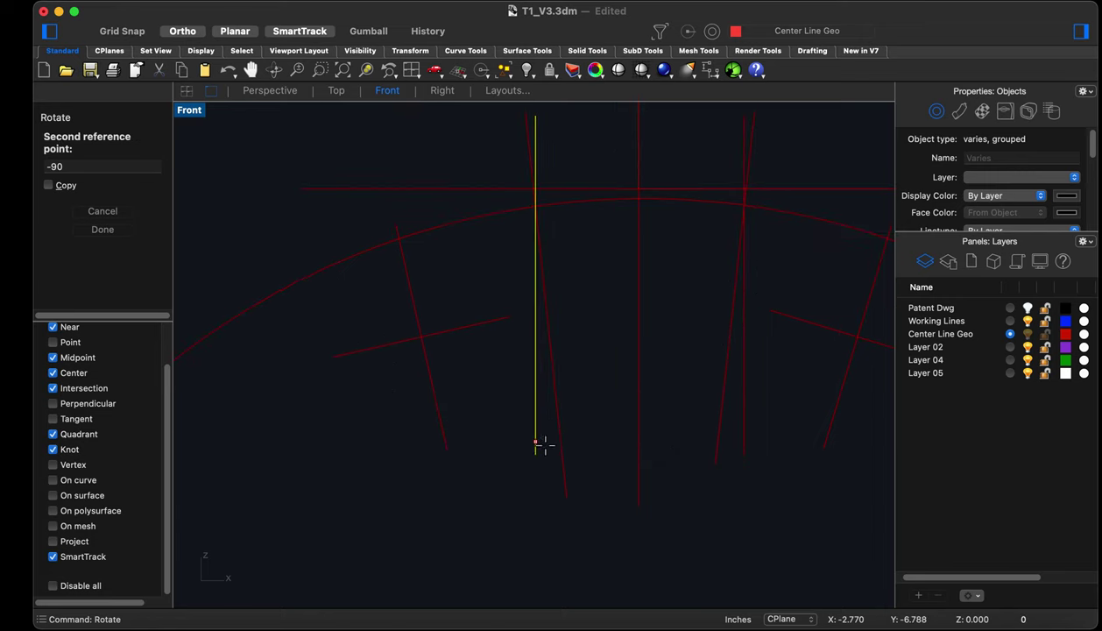
pyautogui.click(562, 454)
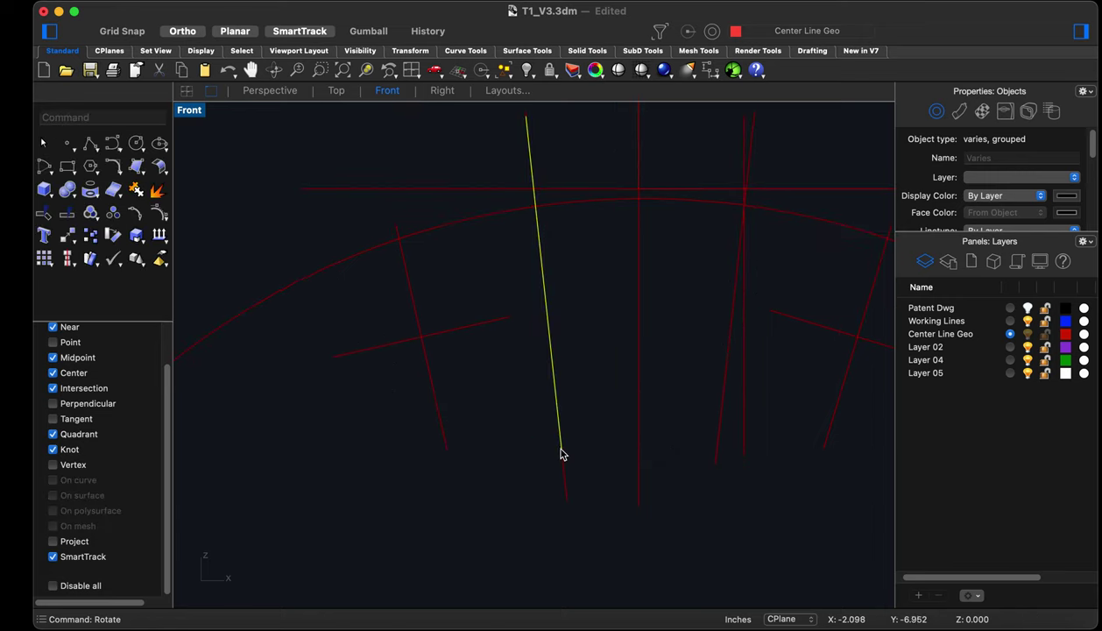
pyautogui.click(652, 526)
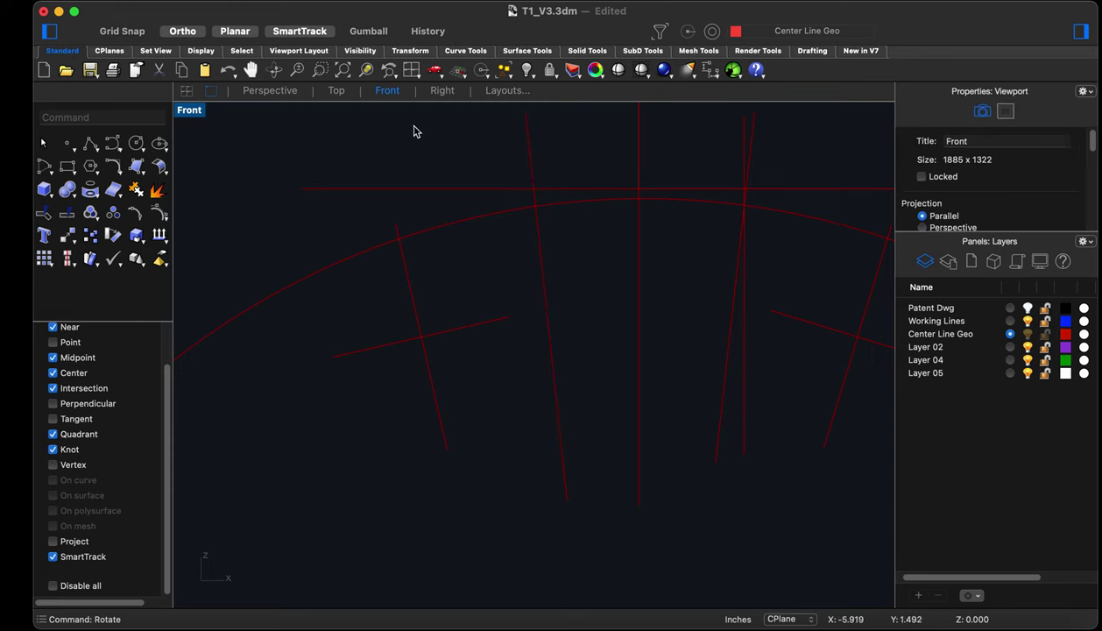
pyautogui.click(271, 91)
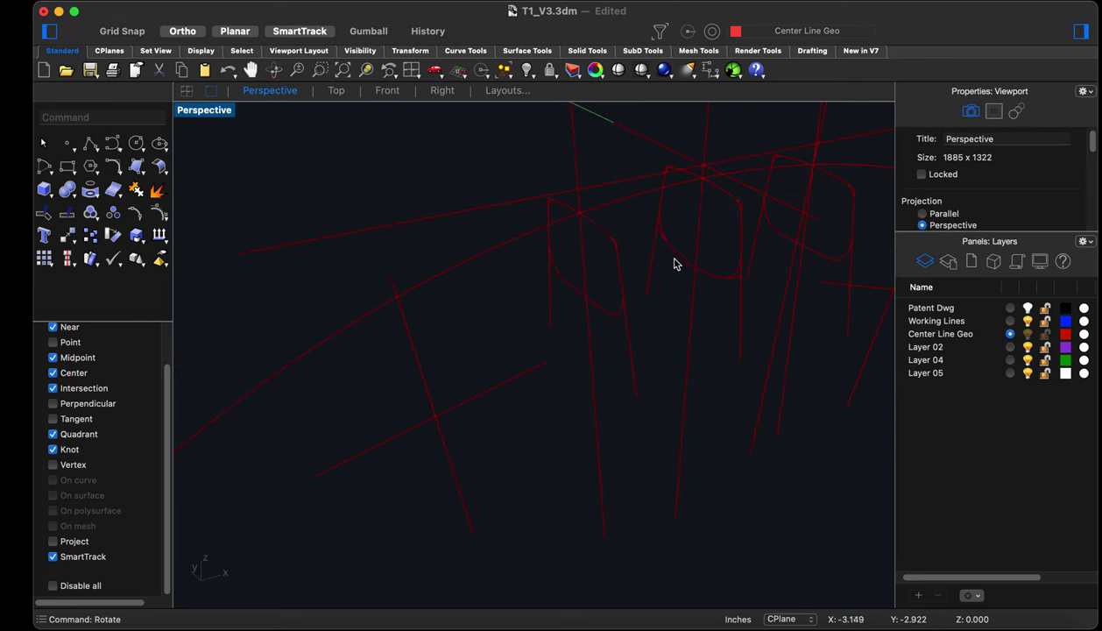
pyautogui.click(848, 261)
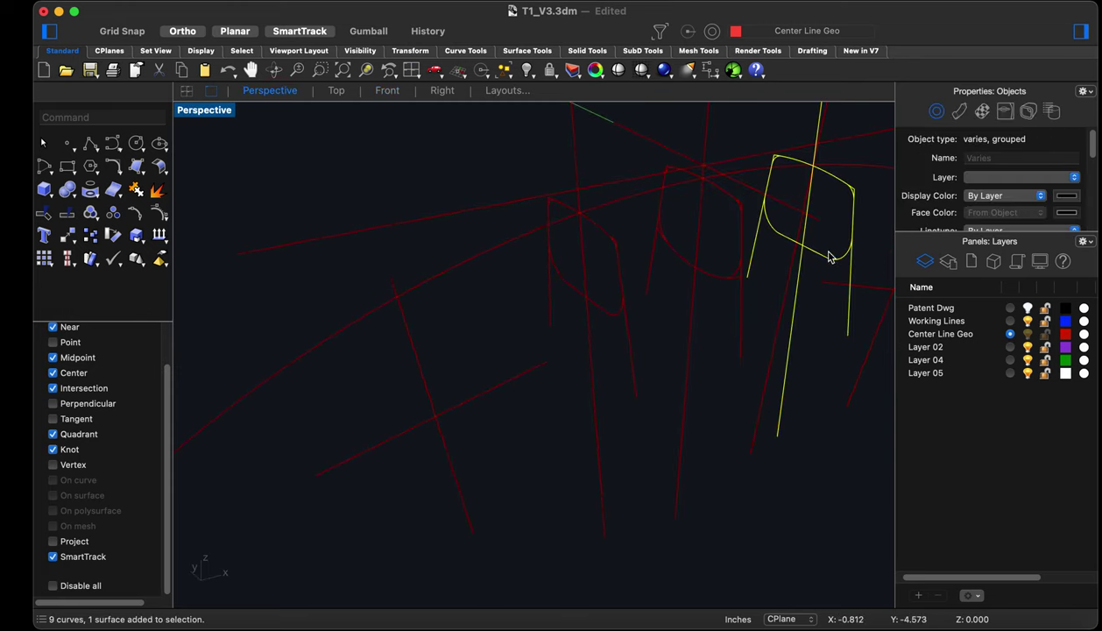
pyautogui.press('super+1')
pyautogui.click(387, 91)
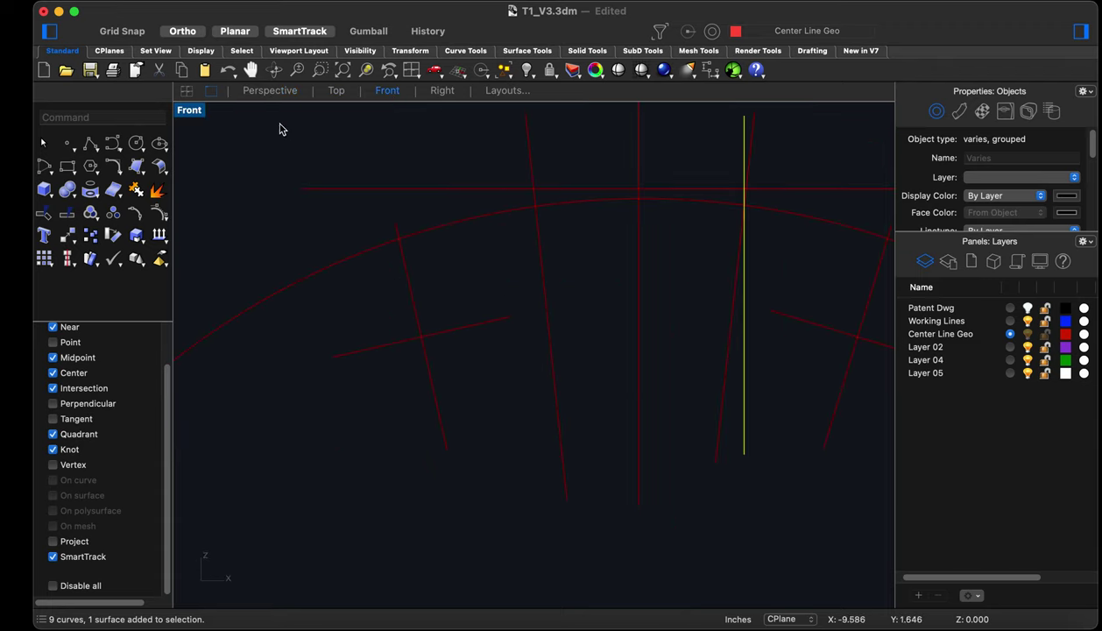
pyautogui.click(273, 96)
pyautogui.write('ro')
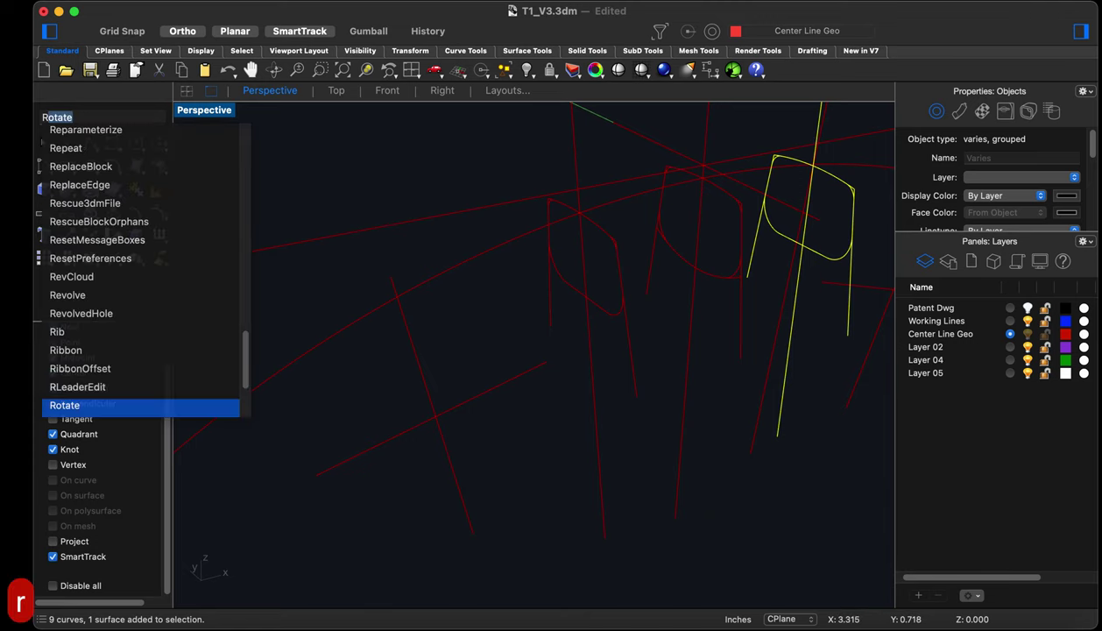
pyautogui.press('Return')
pyautogui.scroll(5, 841, 153)
pyautogui.scroll(3, 842, 151)
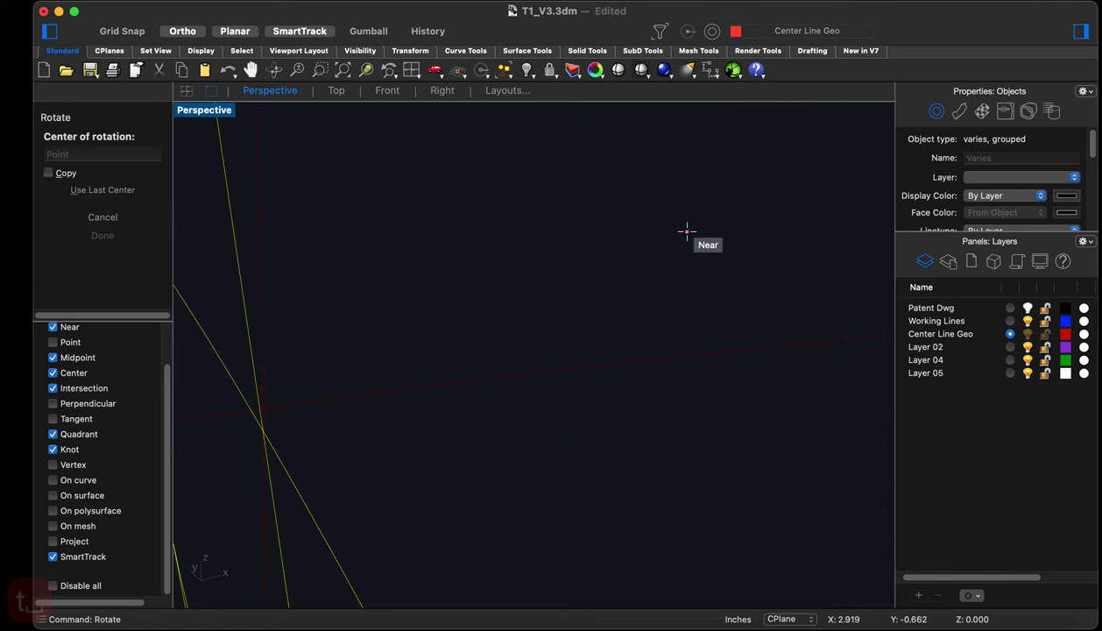
pyautogui.scroll(-4, 520, 364)
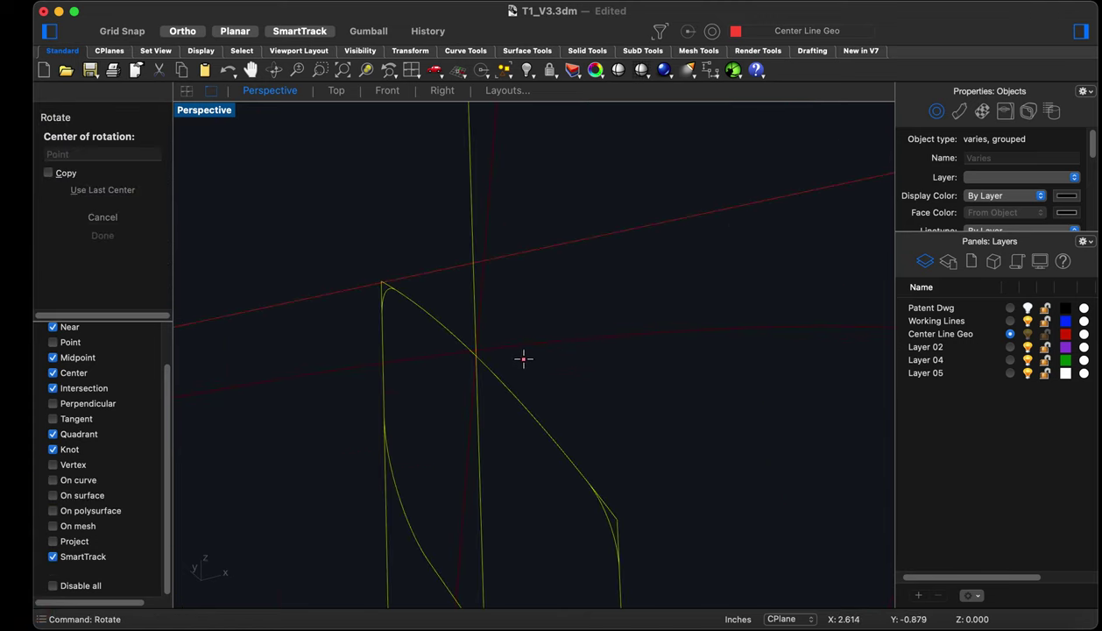
pyautogui.press('Escape')
# Move the right FIG. 5 group from its outline's top centre to where the right section line 5 meets the handset's top arc
pyautogui.write('z')
pyautogui.moveTo(529, 314); pyautogui.dragTo(441, 395)
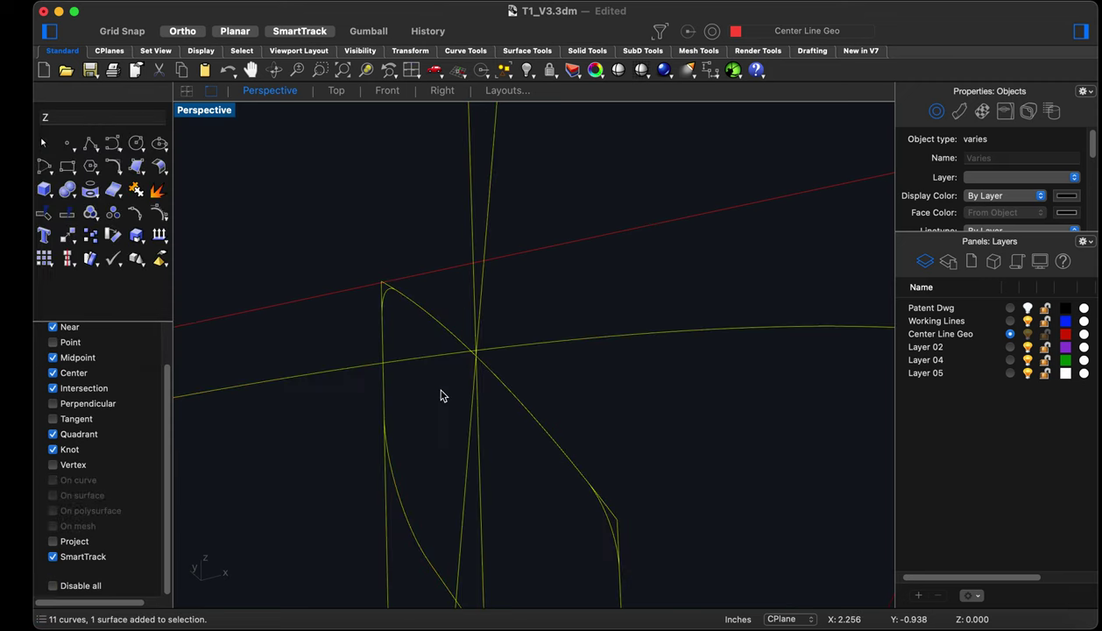
pyautogui.press('Escape')
pyautogui.press('Escape')
pyautogui.press('Escape')
pyautogui.press('Escape')
pyautogui.press('space')
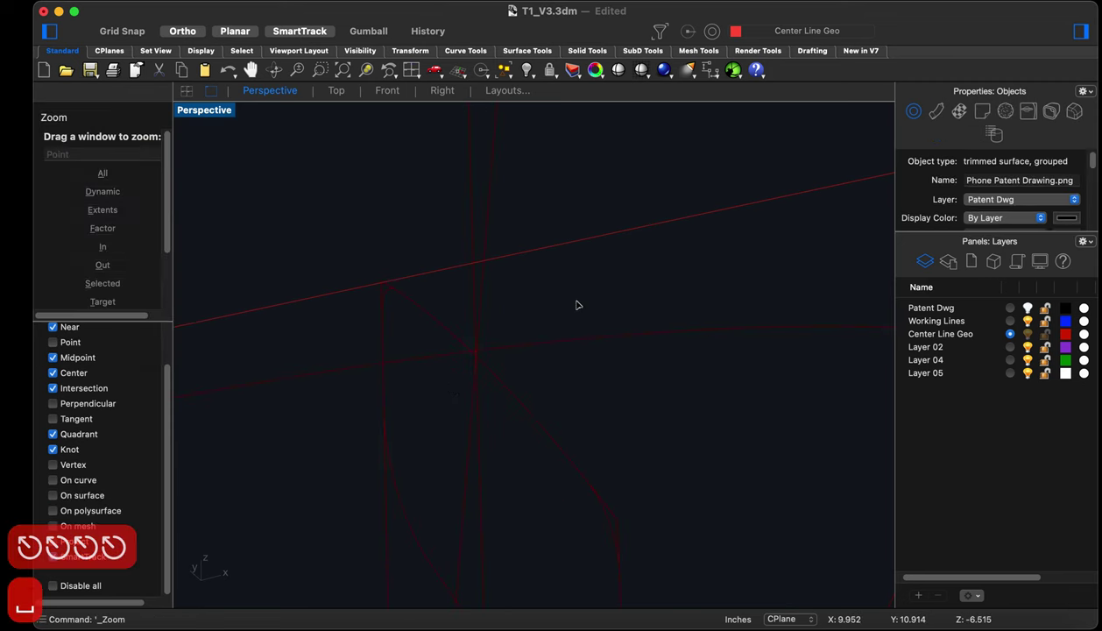
pyautogui.moveTo(567, 295); pyautogui.dragTo(434, 401)
pyautogui.click(446, 386)
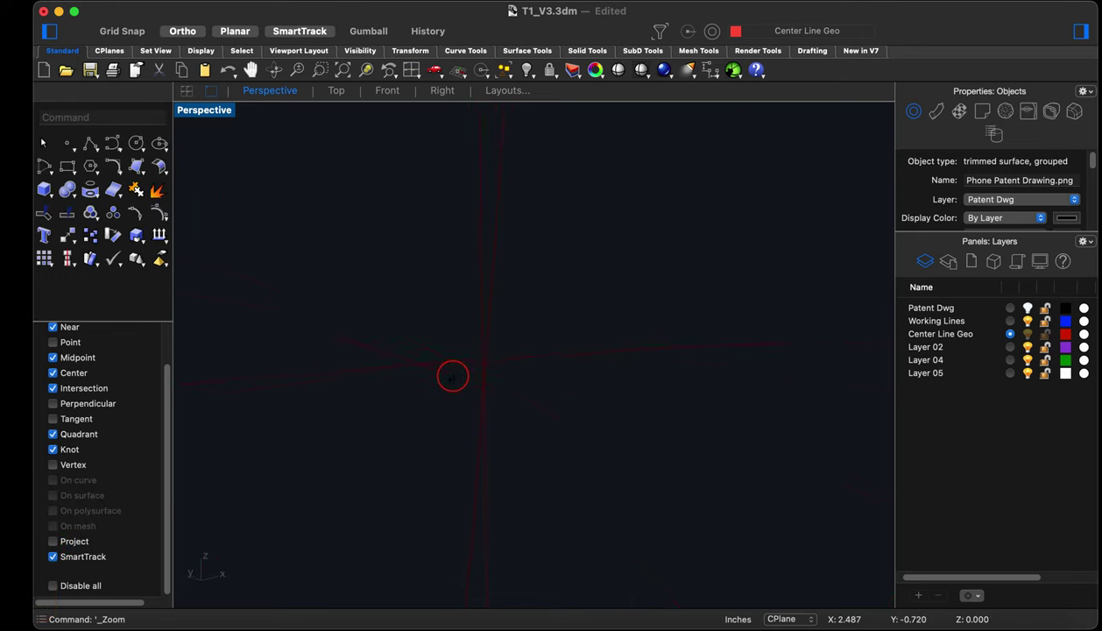
pyautogui.click(521, 362)
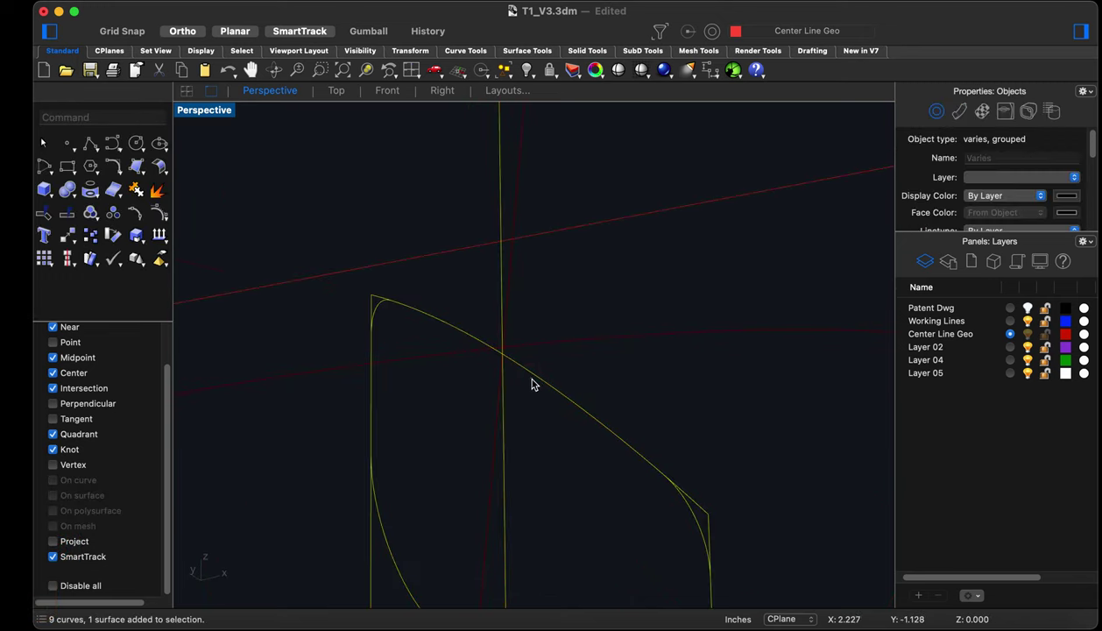
pyautogui.moveTo(522, 361); pyautogui.dragTo(489, 356, button='right')
pyautogui.write('m')
pyautogui.press('Return')
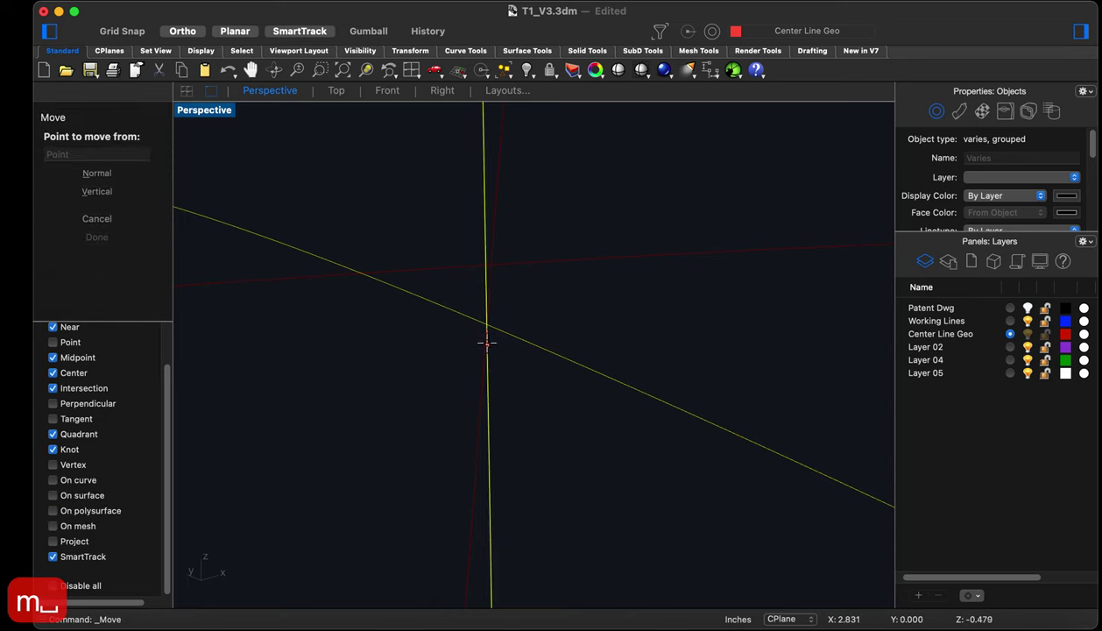
pyautogui.click(487, 326)
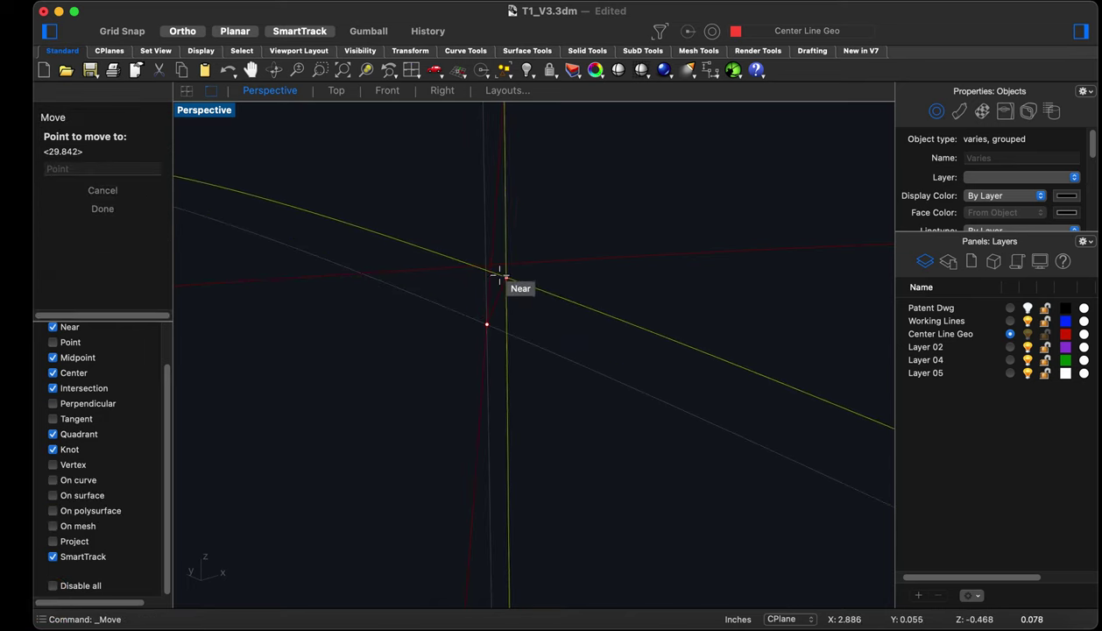
pyautogui.click(491, 266)
pyautogui.press('Escape')
# Rotate the right FIG. 5 group in the Front view about its intersection with the top arc, aligning it with slanted section line 5
pyautogui.moveTo(544, 349)
pyautogui.mouseDown(button='right')
pyautogui.moveTo(598, 359)
pyautogui.moveTo(559, 379)
pyautogui.moveTo(487, 386)
pyautogui.moveTo(552, 362)
pyautogui.mouseUp(button='right')
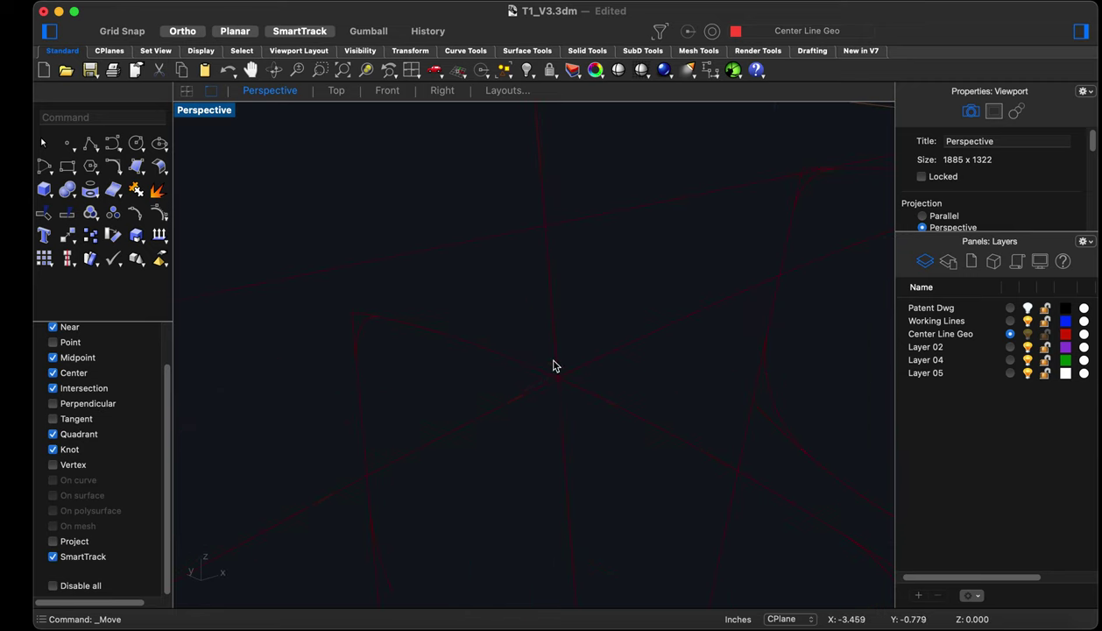
pyautogui.write('z')
pyautogui.press('Return')
pyautogui.moveTo(577, 351); pyautogui.dragTo(510, 408)
pyautogui.moveTo(510, 407); pyautogui.dragTo(448, 381, button='right')
pyautogui.moveTo(514, 354); pyautogui.dragTo(652, 492, button='right')
pyautogui.click(652, 493)
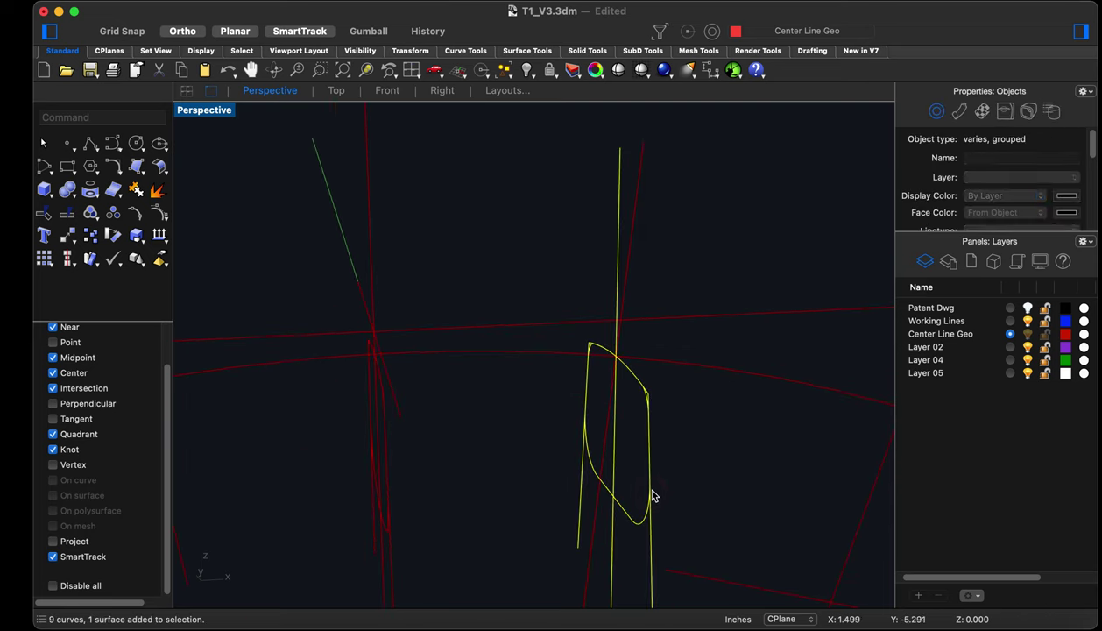
pyautogui.click(387, 90)
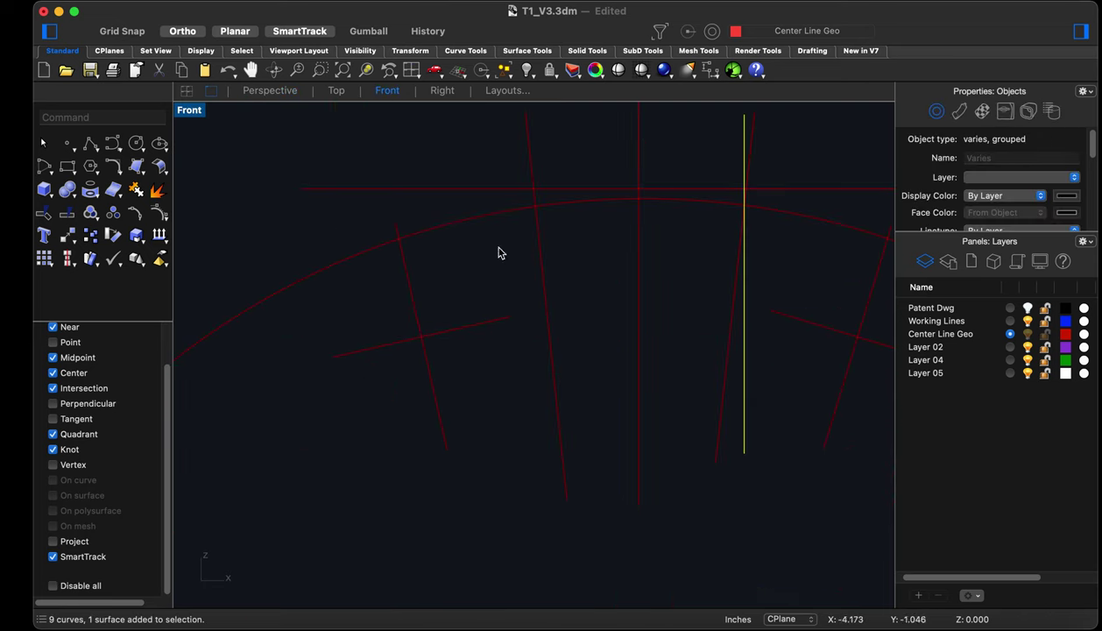
pyautogui.click(257, 93)
pyautogui.write('rot')
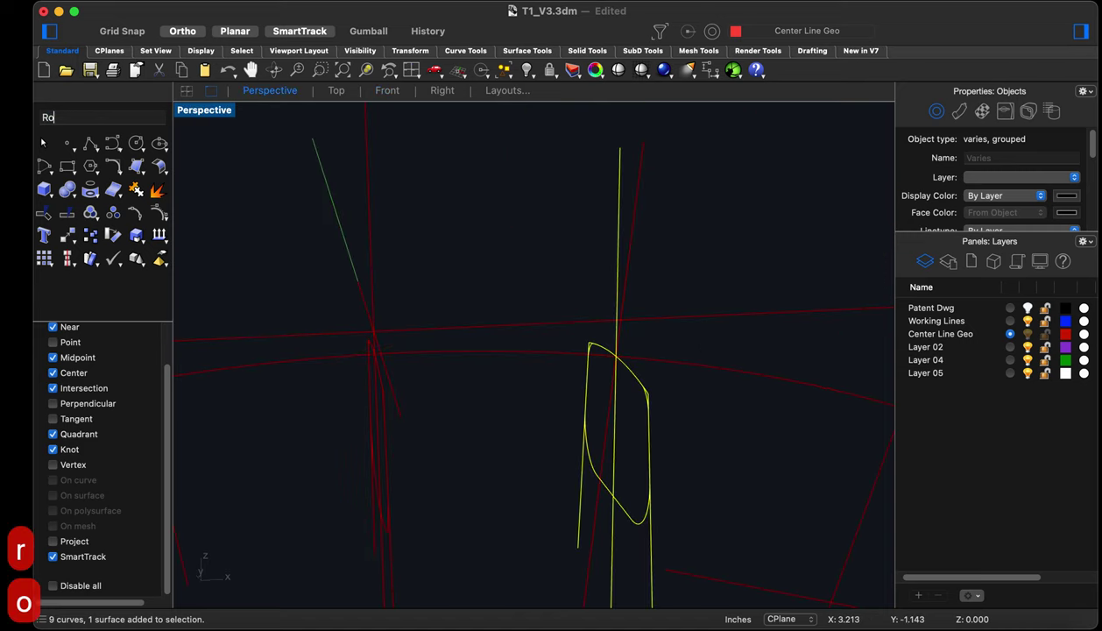
pyautogui.press('Return')
pyautogui.scroll(3, 603, 346)
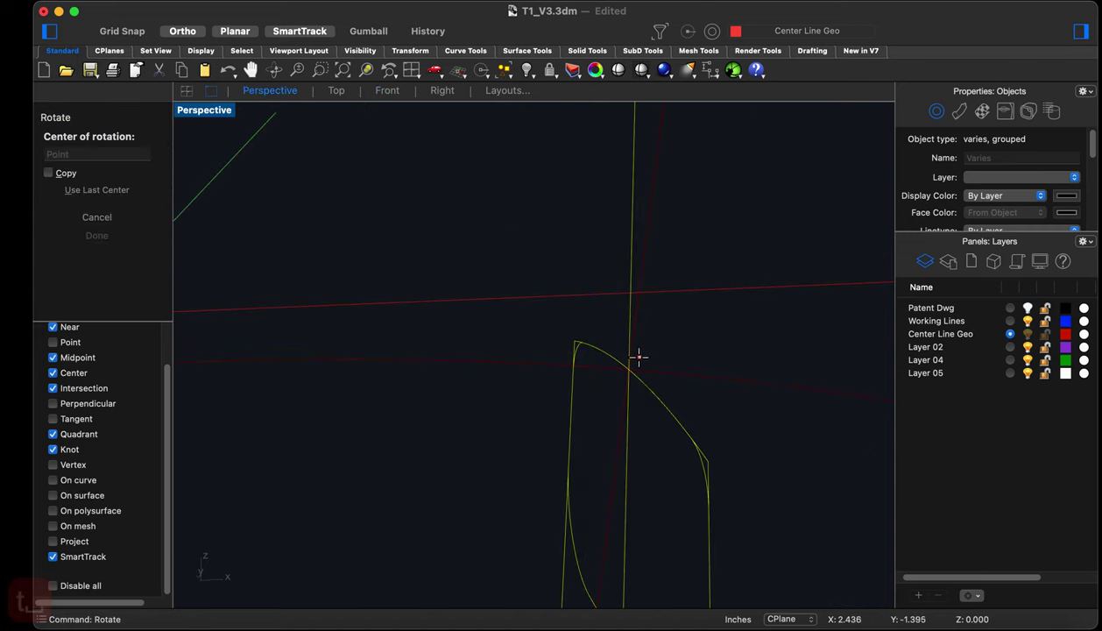
pyautogui.click(630, 369)
pyautogui.scroll(-3, 633, 304)
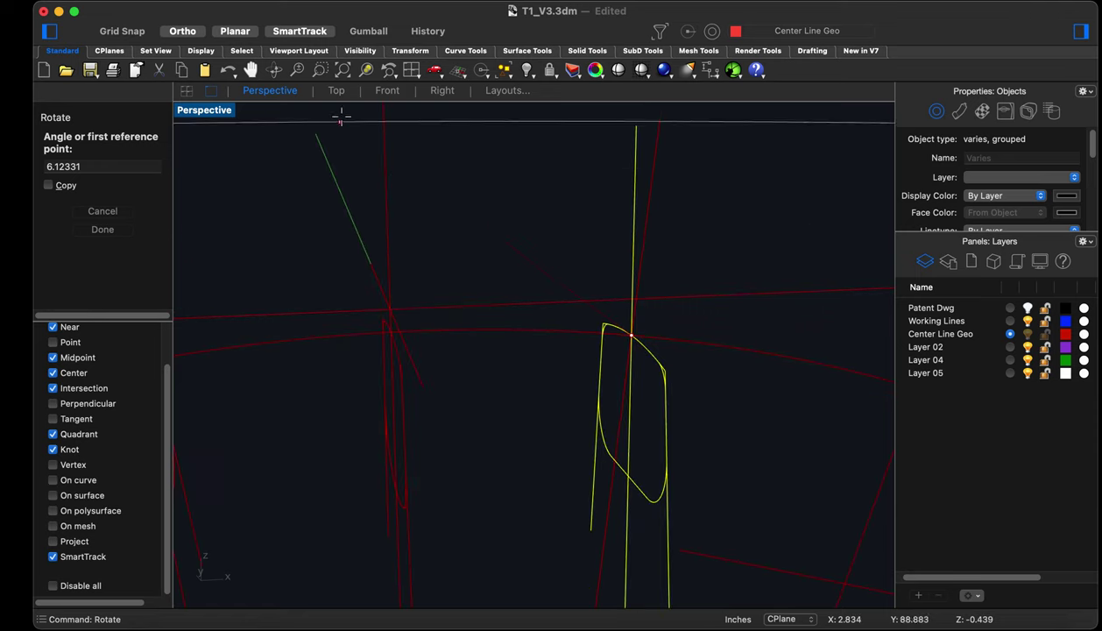
pyautogui.click(387, 92)
pyautogui.scroll(3, 673, 384)
pyautogui.click(642, 410)
pyautogui.click(629, 409)
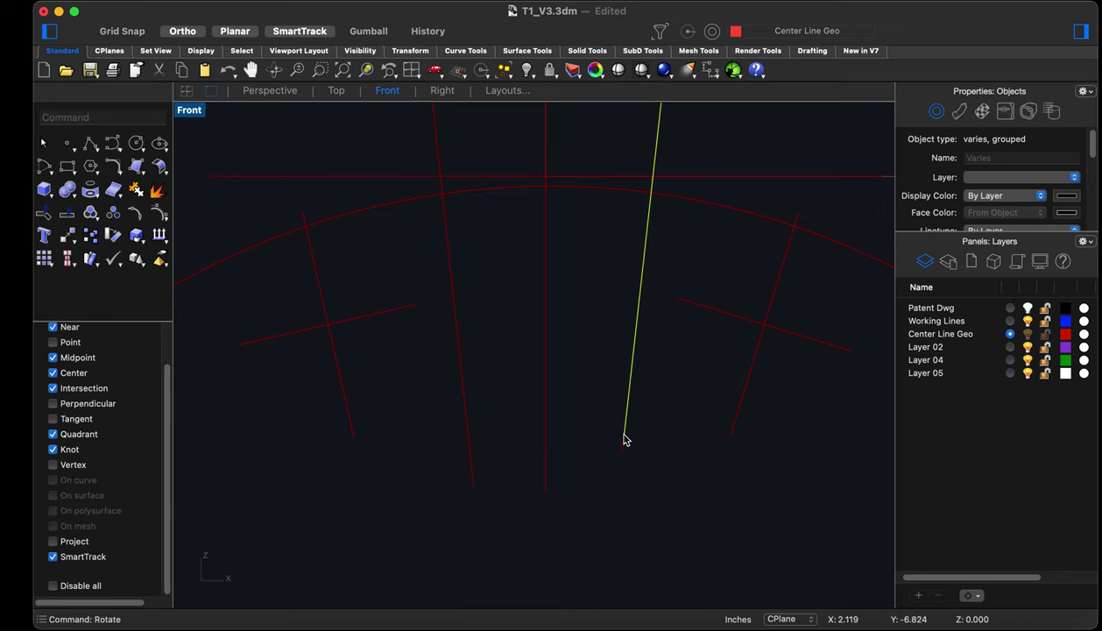
pyautogui.scroll(2, 617, 480)
pyautogui.click(613, 482)
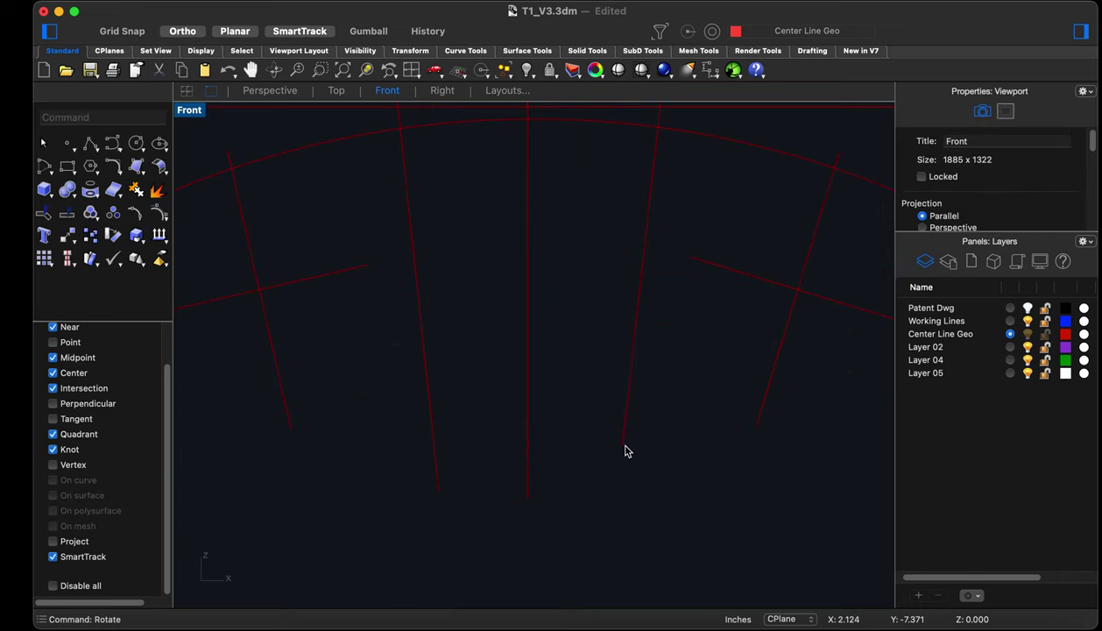
# Return to the Perspective view and show the Patent Dwg layer to display the section drawings on the handset
pyautogui.click(290, 93)
pyautogui.moveTo(444, 200); pyautogui.dragTo(524, 342, button='right')
pyautogui.scroll(5, 524, 341)
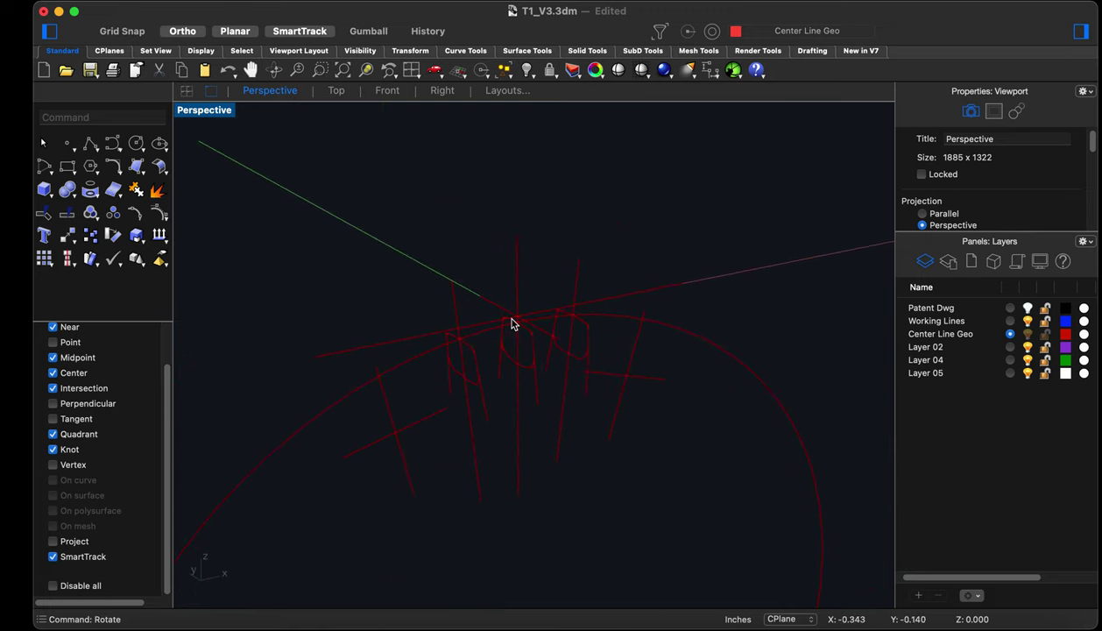
pyautogui.click(1028, 308)
pyautogui.moveTo(579, 350)
pyautogui.mouseDown(button='right')
pyautogui.moveTo(556, 337)
pyautogui.moveTo(576, 353)
pyautogui.moveTo(558, 352)
pyautogui.moveTo(566, 357)
pyautogui.moveTo(571, 347)
pyautogui.moveTo(620, 345)
pyautogui.moveTo(618, 367)
pyautogui.mouseUp(button='right')
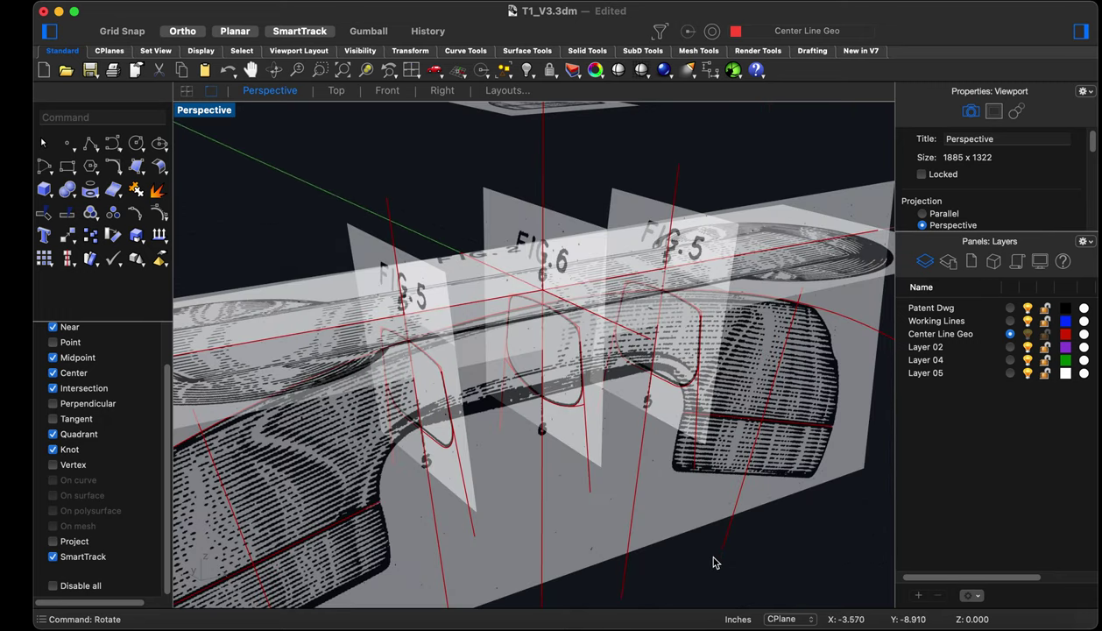
pyautogui.moveTo(671, 535); pyautogui.dragTo(551, 440, button='right')
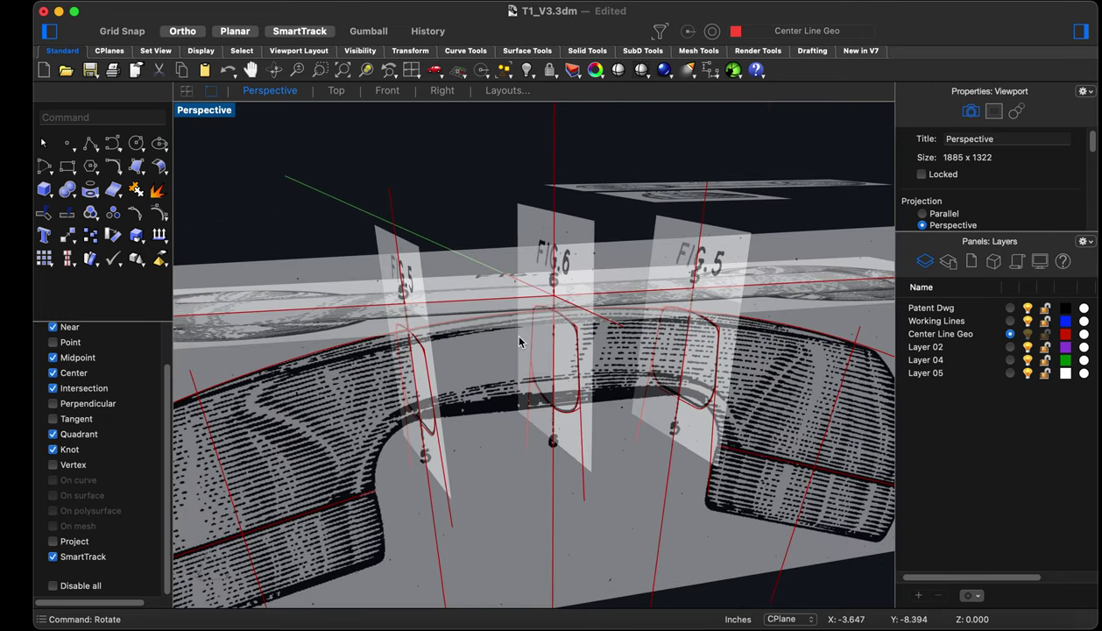
# Examine the placed FIG. 5 and FIG. 6 sections around the handset and the unplaced FIG. 3 and FIG. 4 drawings
pyautogui.scroll(-5, 508, 421)
pyautogui.moveTo(463, 397)
pyautogui.mouseDown(button='right')
pyautogui.moveTo(454, 395)
pyautogui.moveTo(461, 404)
pyautogui.mouseUp(button='right')
pyautogui.scroll(-4, 559, 344)
pyautogui.scroll(3, 558, 345)
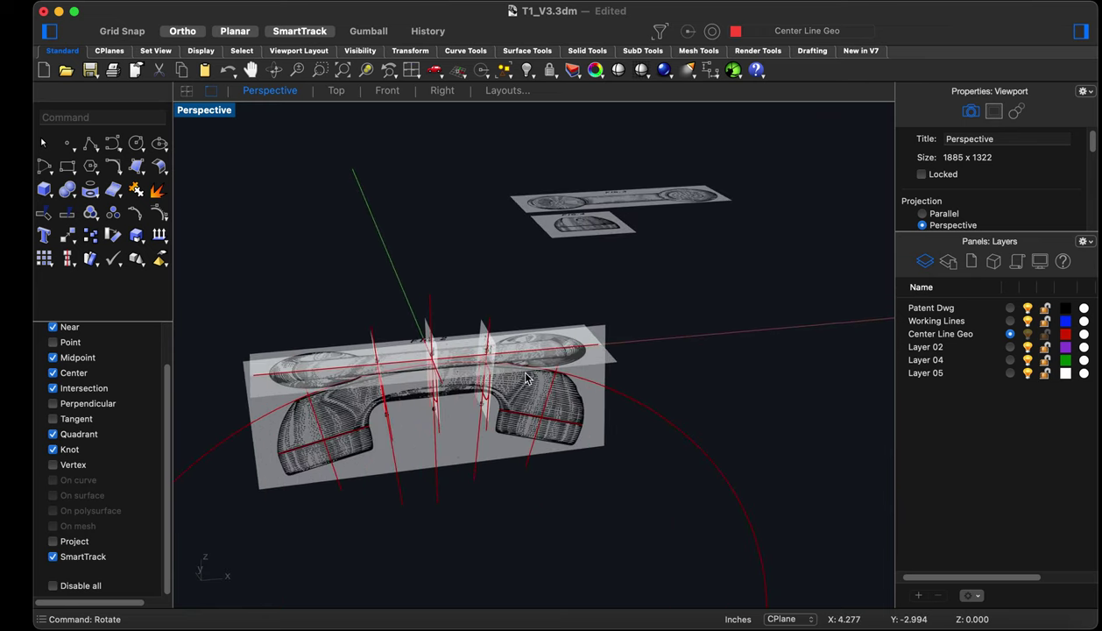
pyautogui.moveTo(563, 331); pyautogui.dragTo(633, 203, button='right')
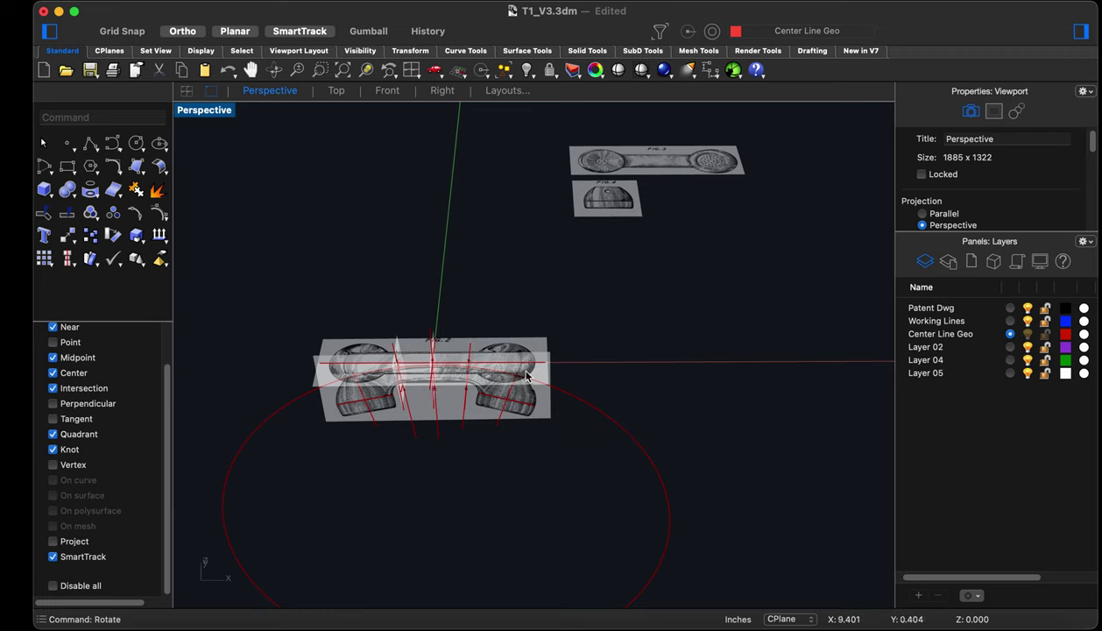
pyautogui.moveTo(362, 432); pyautogui.dragTo(350, 421, button='right')
pyautogui.scroll(2, 352, 419)
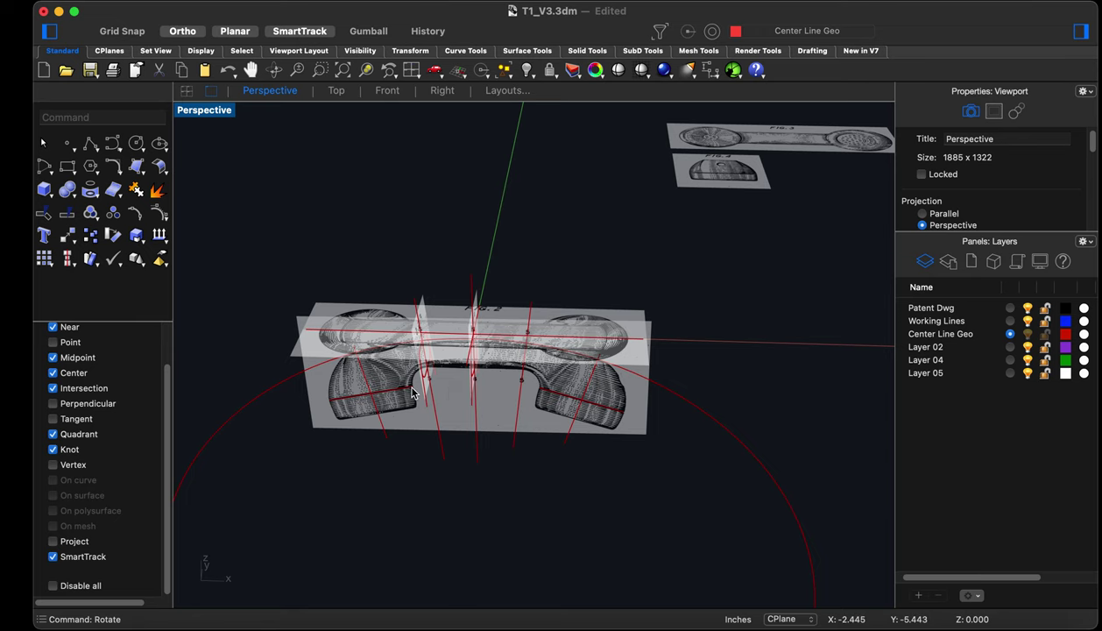
pyautogui.scroll(2, 321, 408)
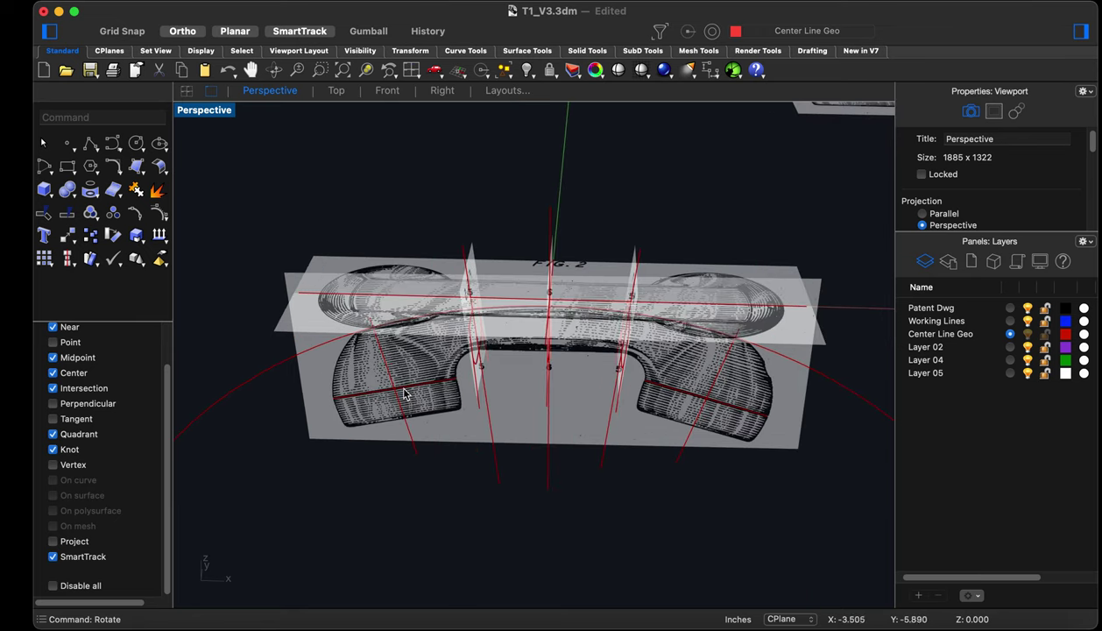
pyautogui.scroll(-3, 403, 392)
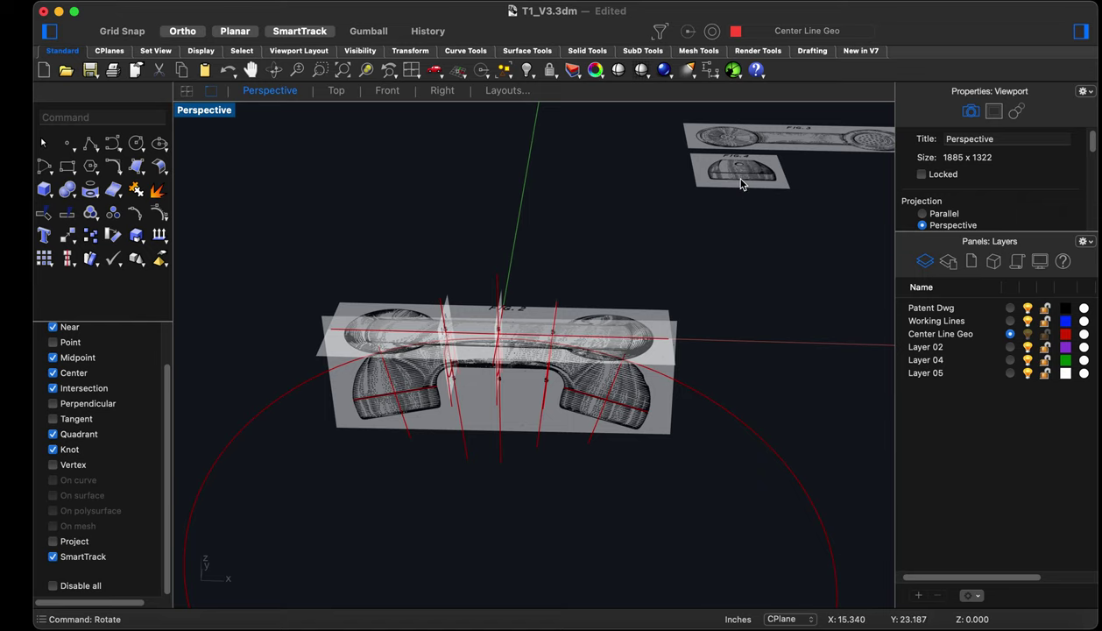
pyautogui.scroll(-2, 536, 298)
pyautogui.moveTo(664, 295); pyautogui.dragTo(618, 303, button='right')
pyautogui.scroll(5, 715, 241)
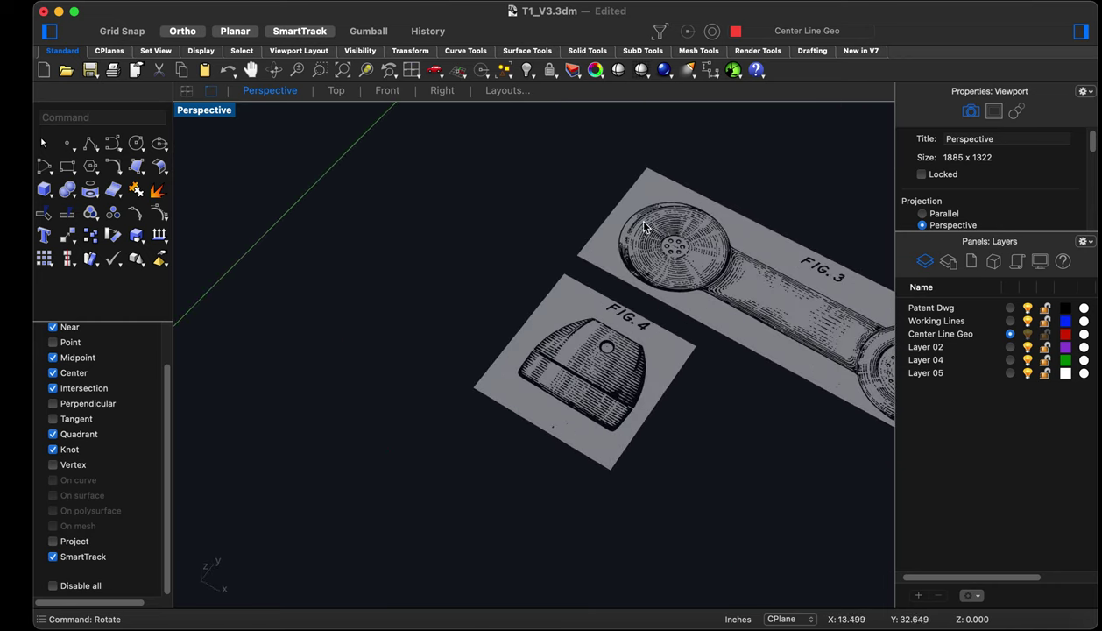
pyautogui.scroll(-5, 646, 272)
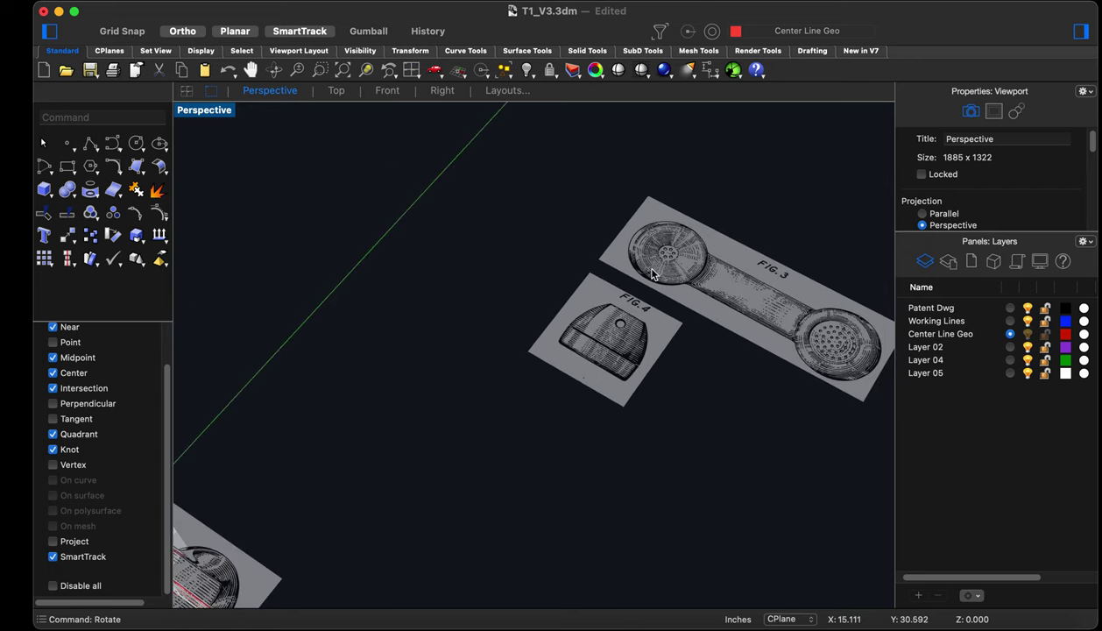
pyautogui.moveTo(582, 375); pyautogui.dragTo(403, 415, button='right')
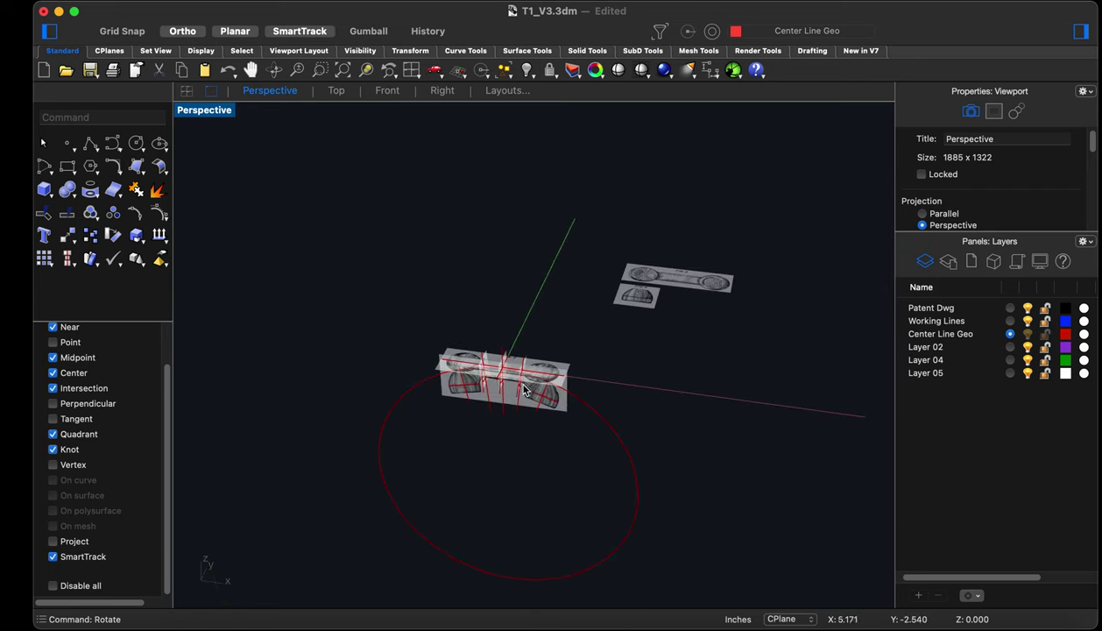
pyautogui.scroll(5, 401, 417)
pyautogui.scroll(2, 493, 337)
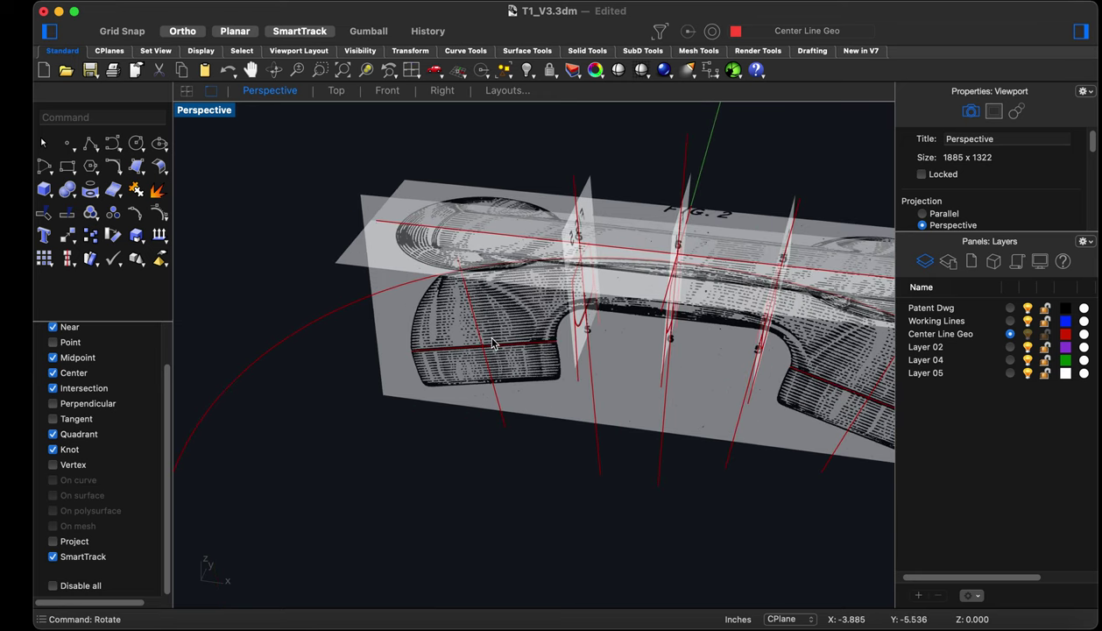
pyautogui.moveTo(516, 473); pyautogui.dragTo(433, 342)
pyautogui.write('Copy')
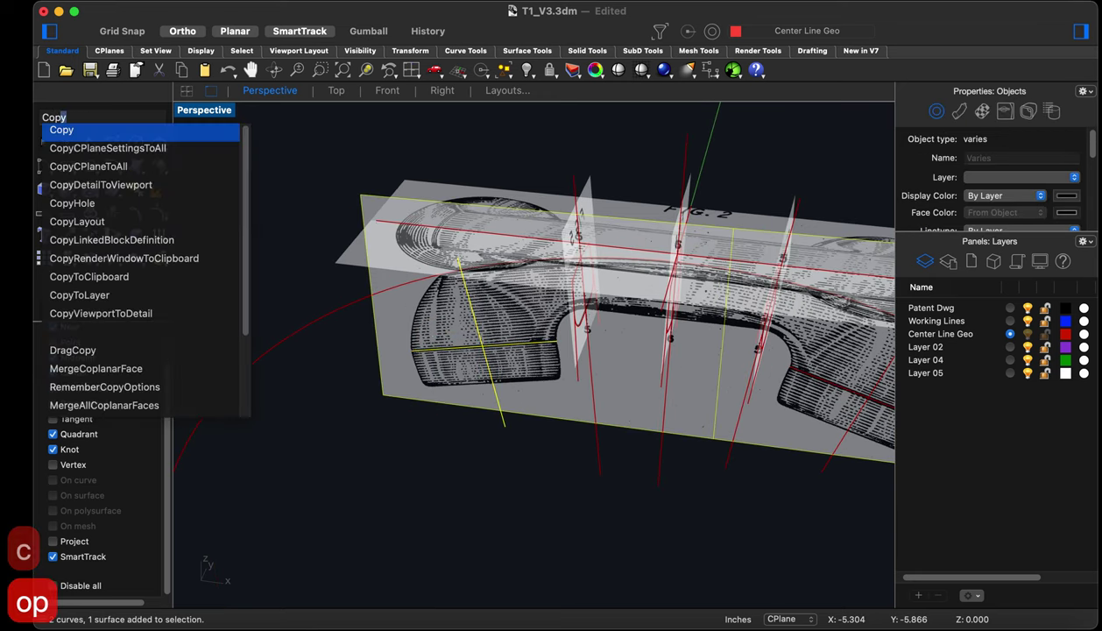
pyautogui.press('space')
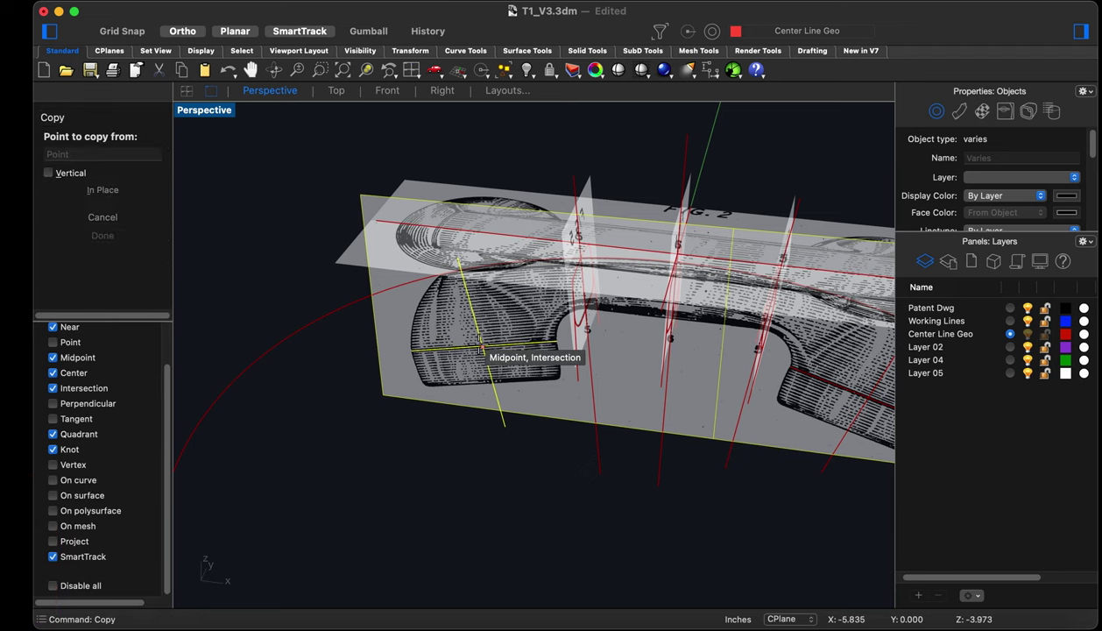
pyautogui.click(466, 343)
pyautogui.scroll(-3, 412, 405)
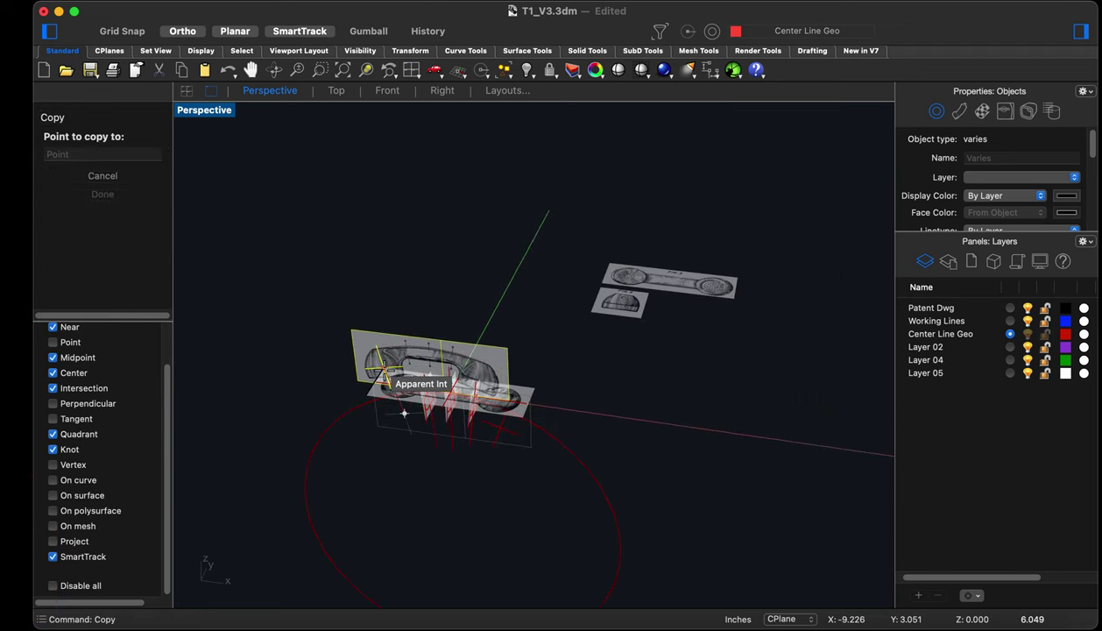
pyautogui.click(360, 413)
pyautogui.press('Return')
pyautogui.scroll(3, 386, 460)
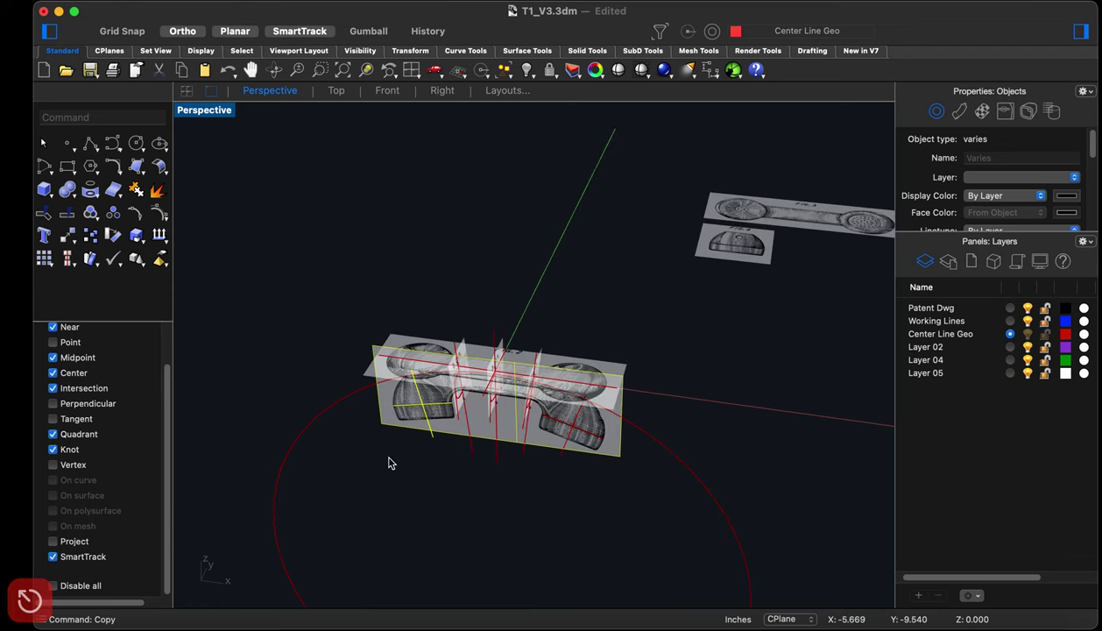
# Lock the Patent Dwg layer and copy the left cap's two crossed centre lines from their intersection to the empty space beside FIG. 4
pyautogui.click(822, 278)
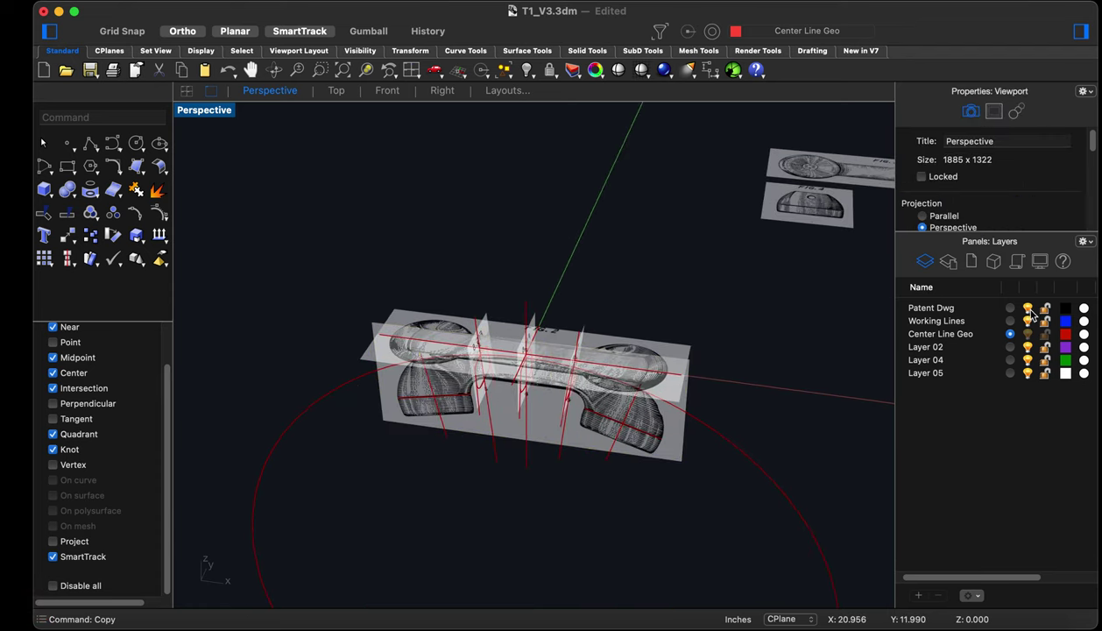
pyautogui.scroll(3, 442, 460)
pyautogui.moveTo(441, 489); pyautogui.dragTo(341, 402)
pyautogui.write('Co')
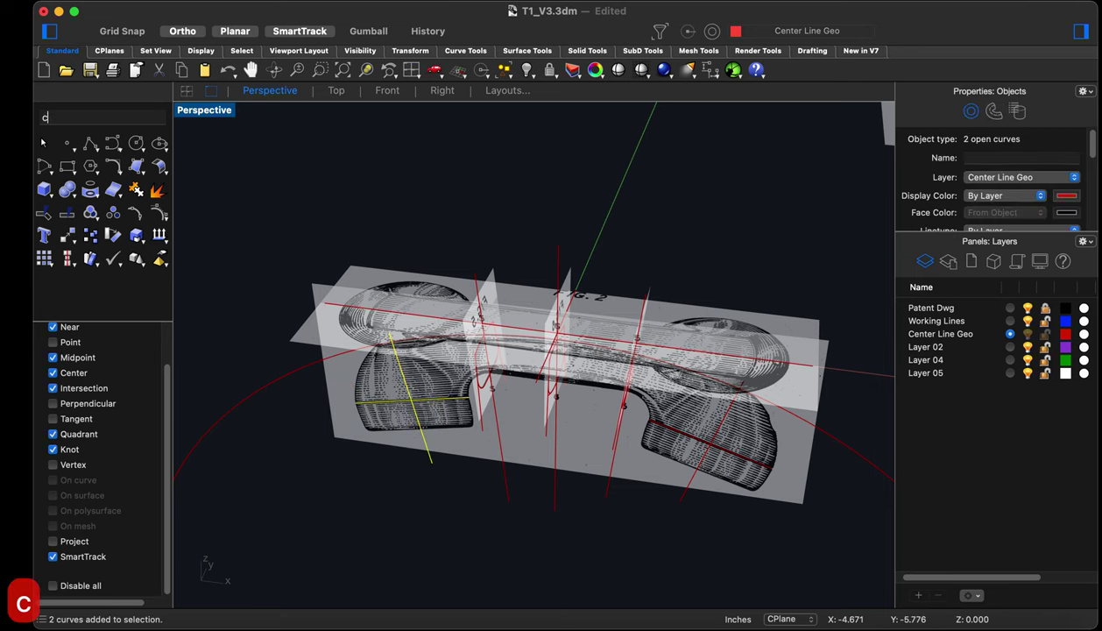
pyautogui.write('py')
pyautogui.press('Return')
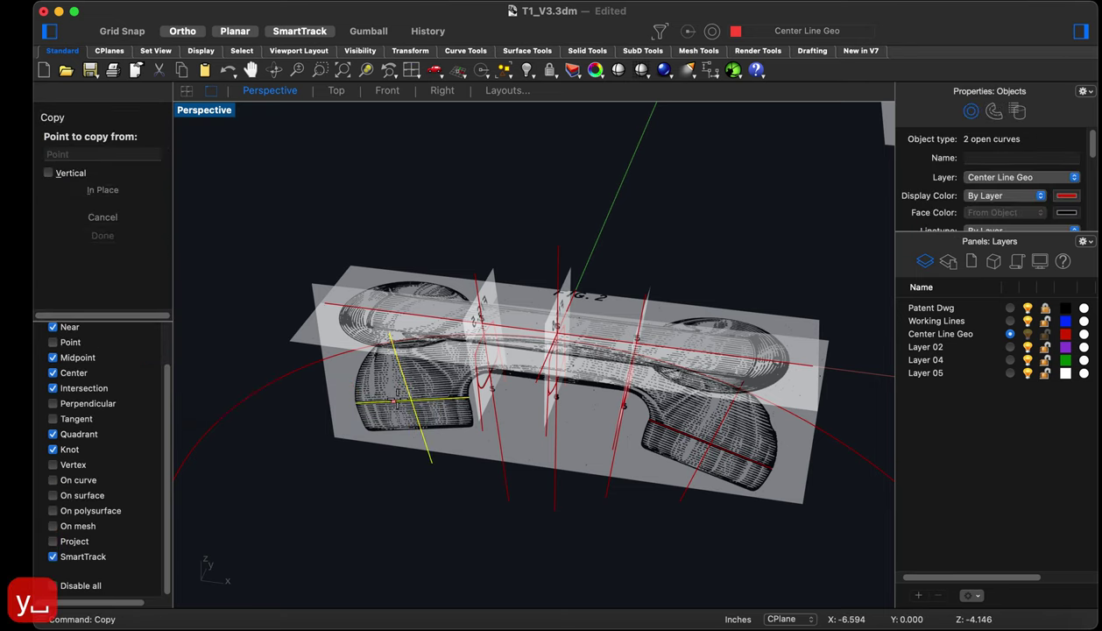
pyautogui.click(412, 401)
pyautogui.scroll(-5, 351, 420)
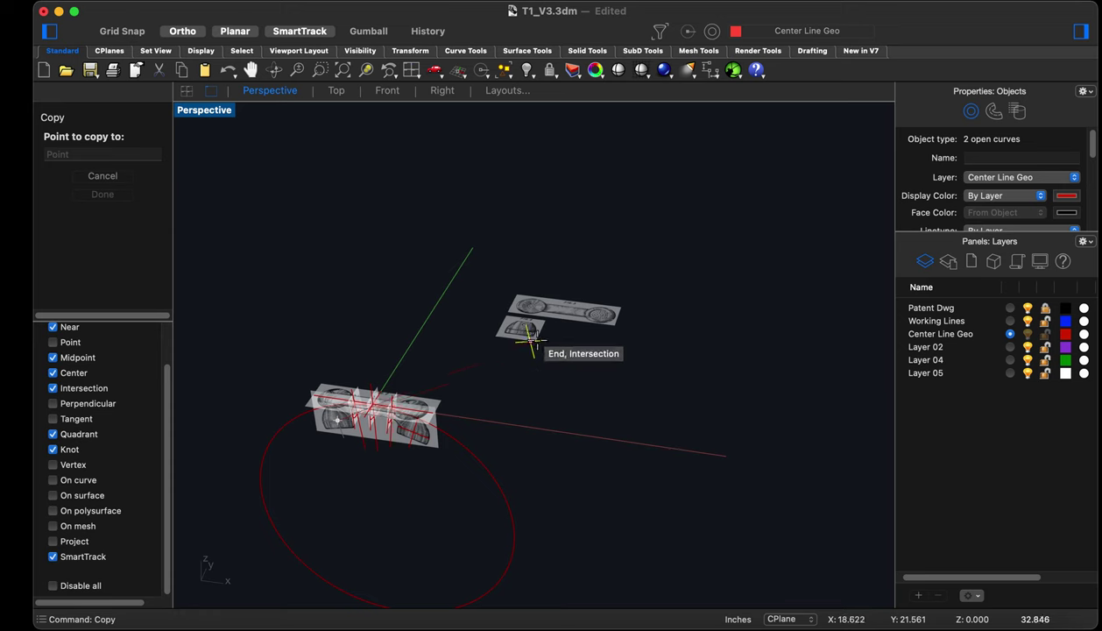
pyautogui.scroll(3, 565, 351)
pyautogui.click(585, 350)
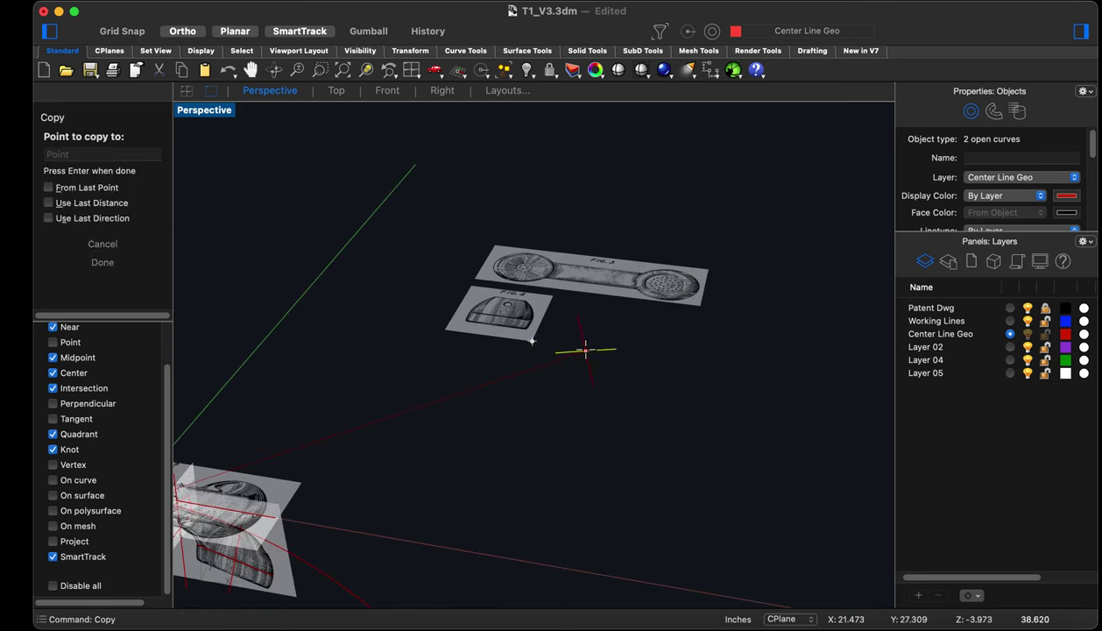
pyautogui.press('Escape')
pyautogui.press('Escape')
pyautogui.press('Escape')
# Rotate the copied centre lines about their intersection in the Front view so the seam line is horizontal and the other vertical
pyautogui.click(558, 343)
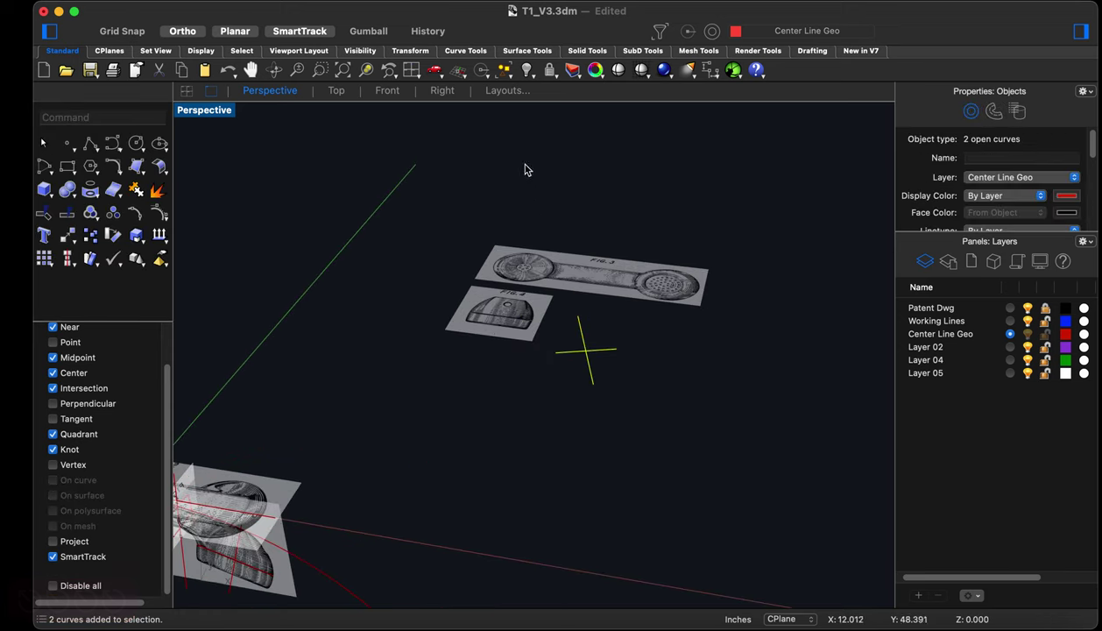
pyautogui.click(437, 97)
pyautogui.click(392, 93)
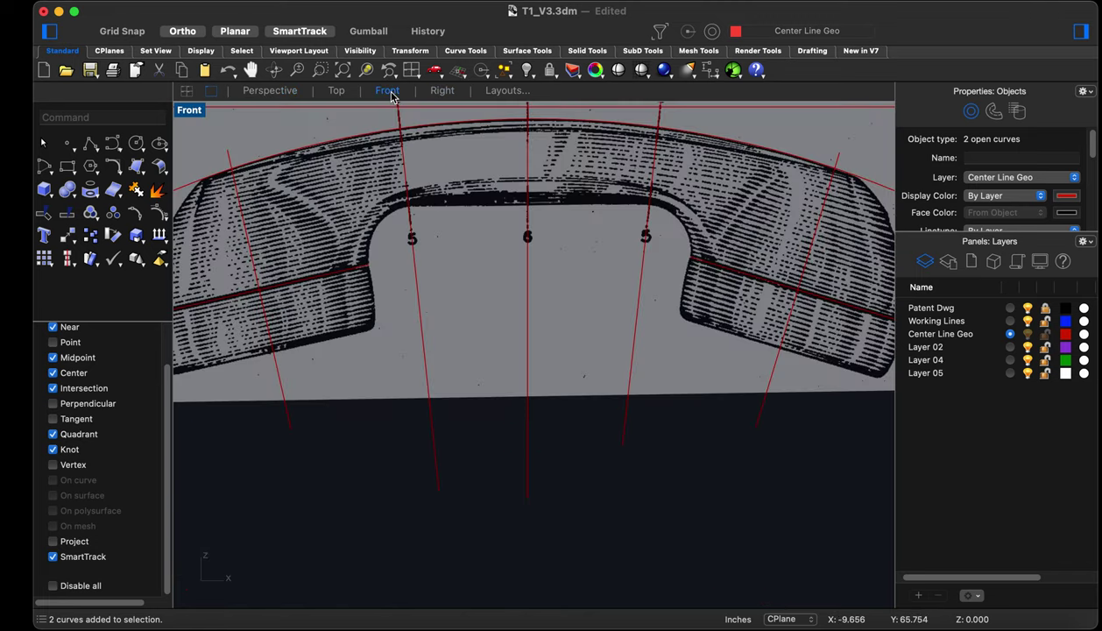
pyautogui.scroll(-10, 386, 438)
pyautogui.scroll(8, 631, 429)
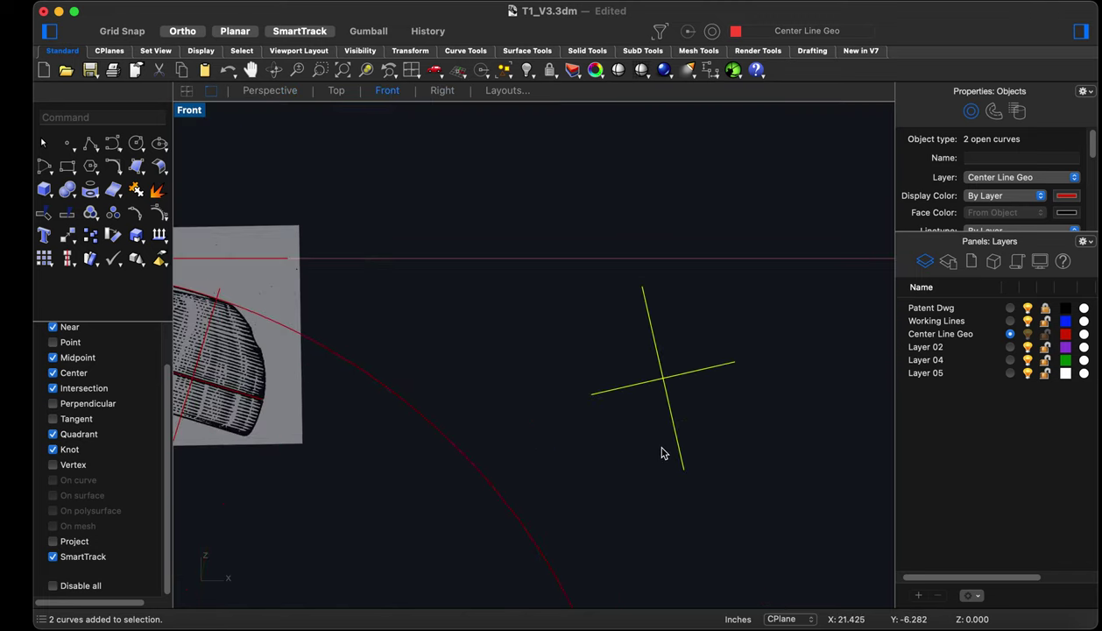
pyautogui.write('ro')
pyautogui.press('Return')
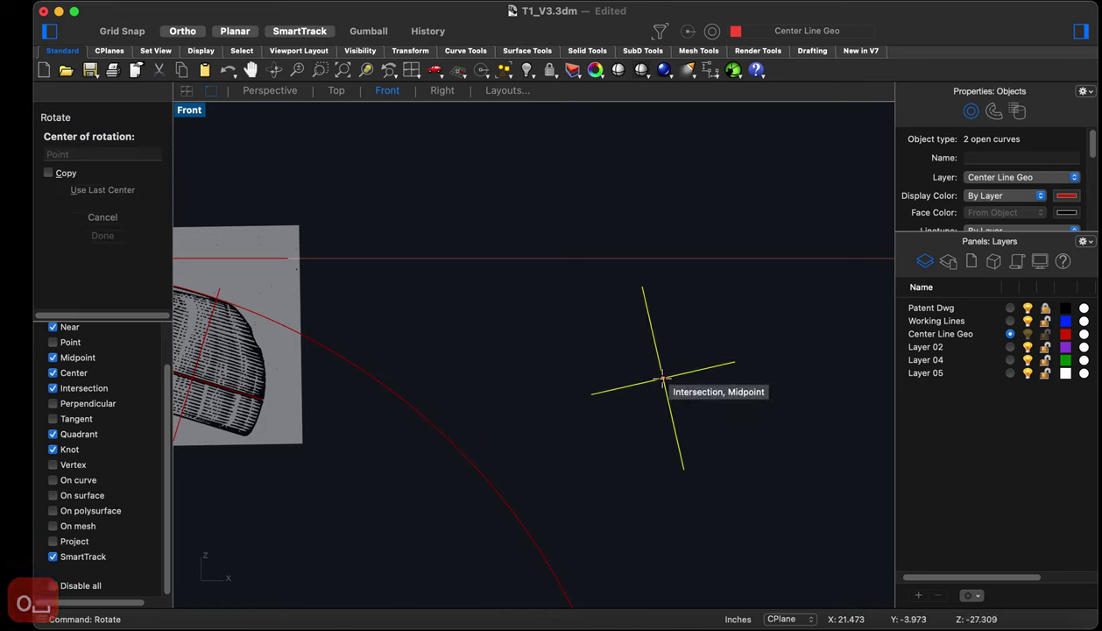
pyautogui.click(664, 378)
pyautogui.click(735, 362)
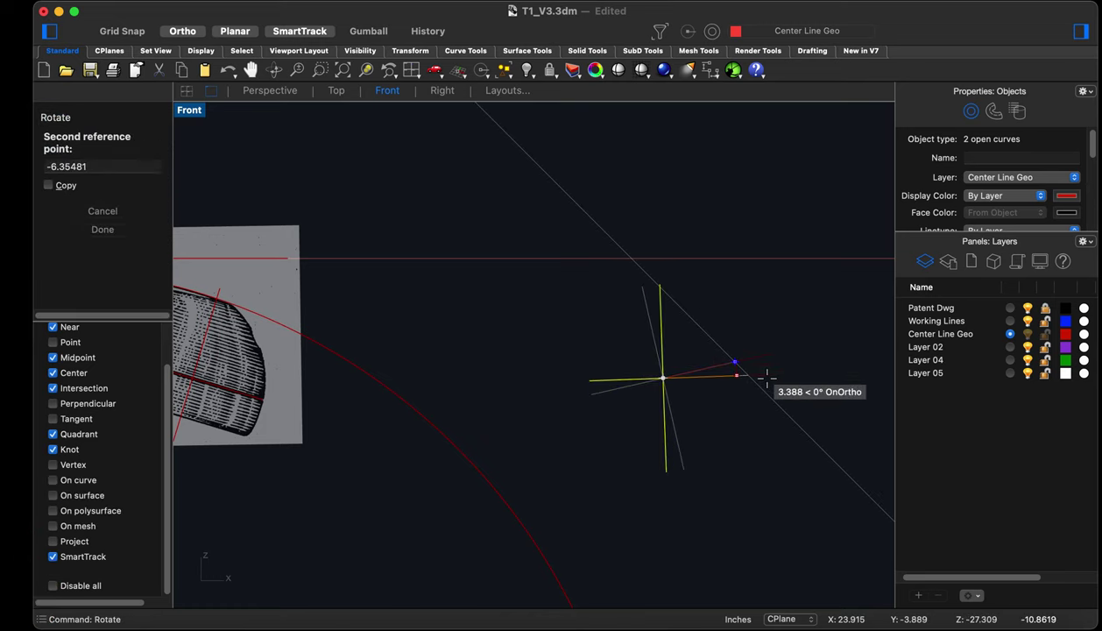
pyautogui.click(828, 382)
pyautogui.click(438, 165)
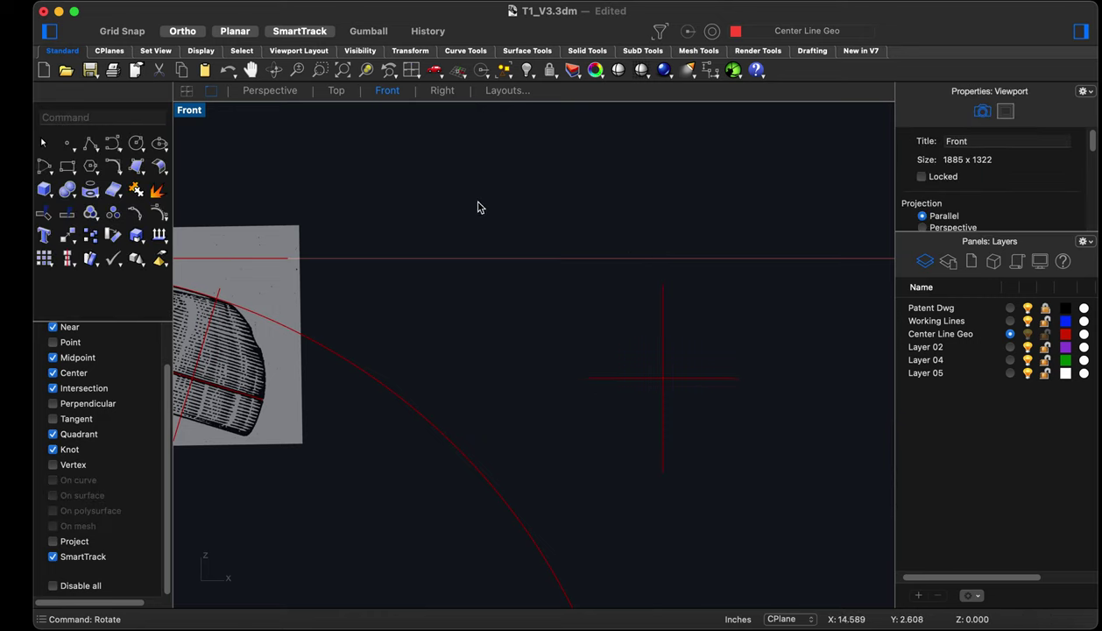
# Unlock the Patent Dwg layer and rotate the FIG. 4 drawing upright by 90° about its lower edge in the Right view
pyautogui.scroll(-2, 633, 396)
pyautogui.click(269, 90)
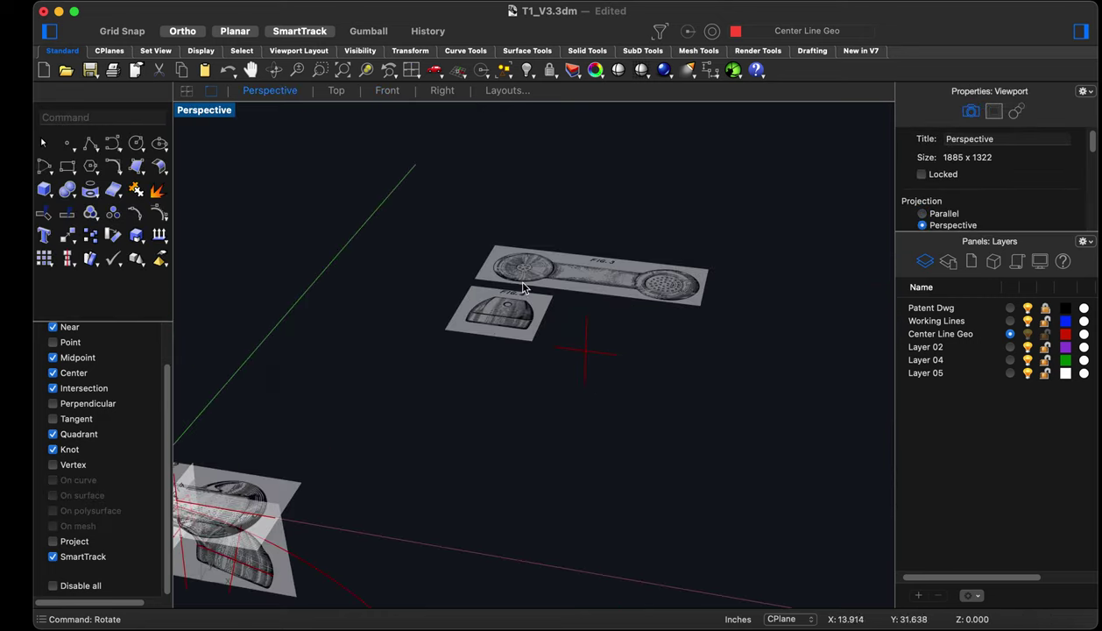
pyautogui.hscroll(-5, 546, 329)
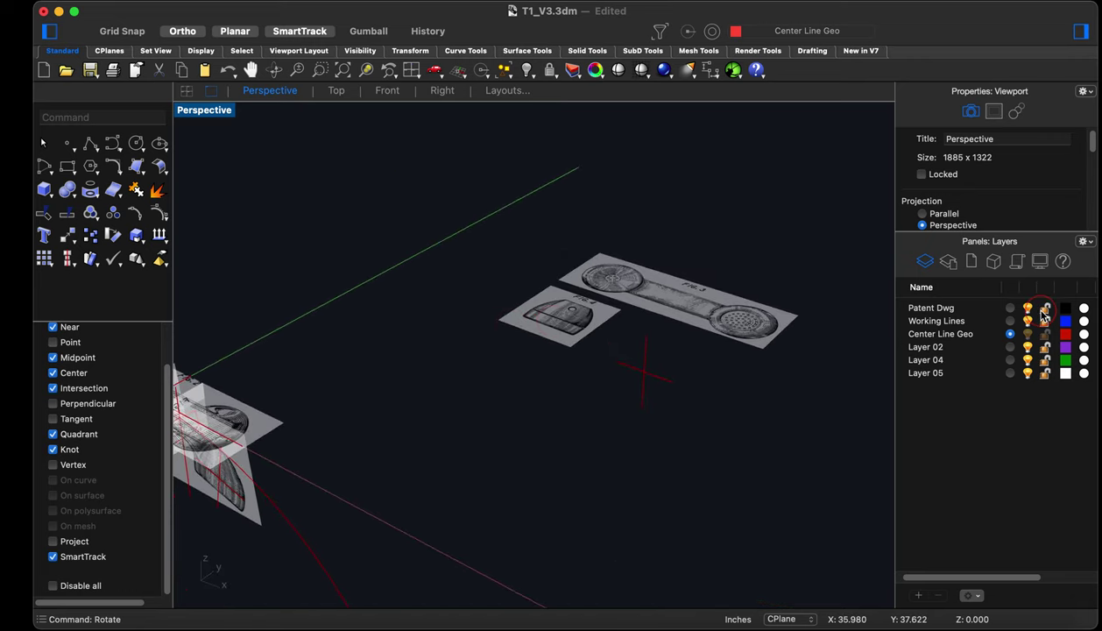
pyautogui.click(543, 335)
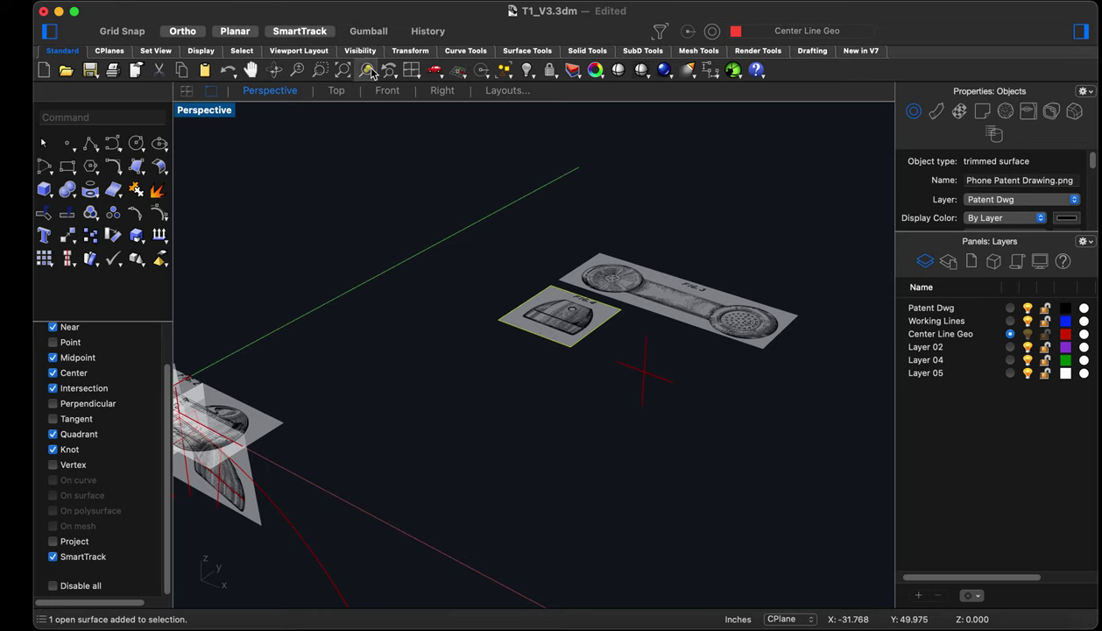
pyautogui.click(437, 98)
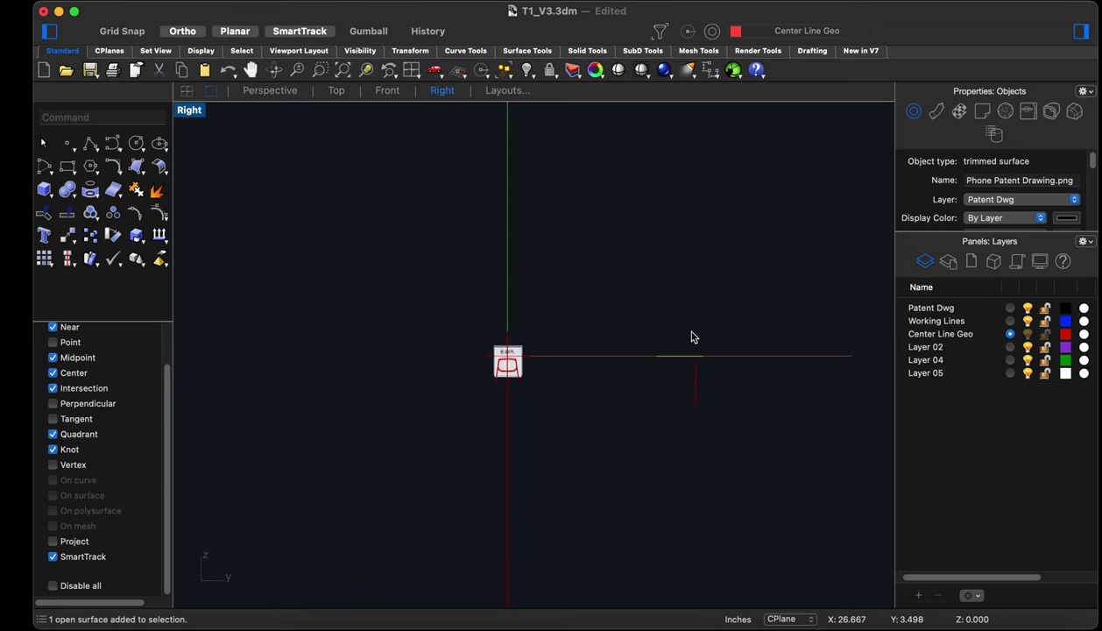
pyautogui.write('Rot')
pyautogui.press('Return')
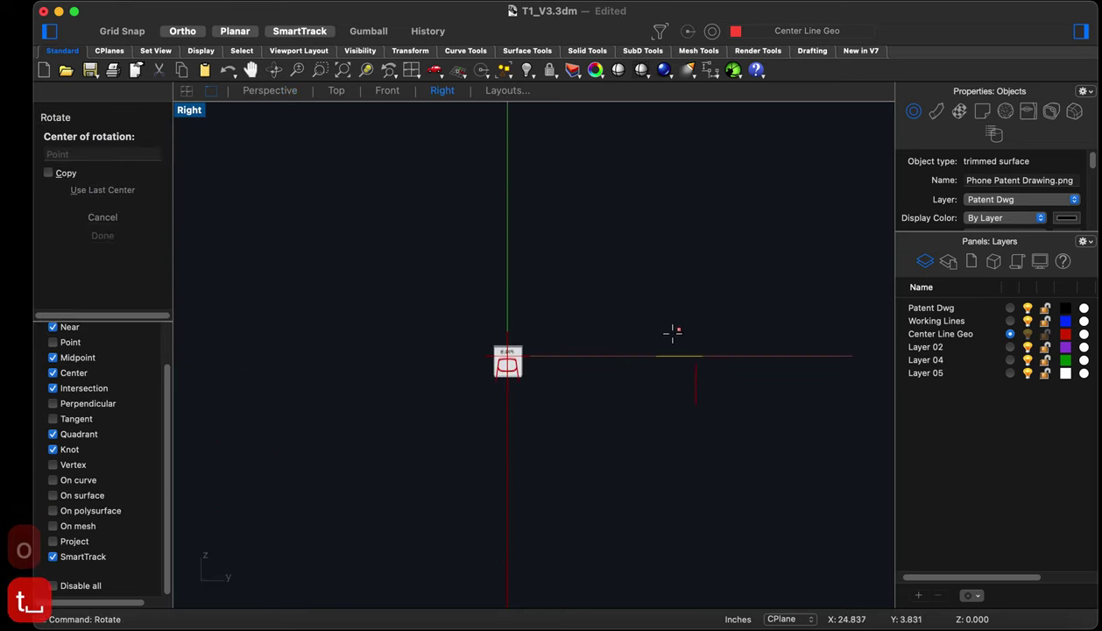
pyautogui.click(655, 354)
pyautogui.click(775, 343)
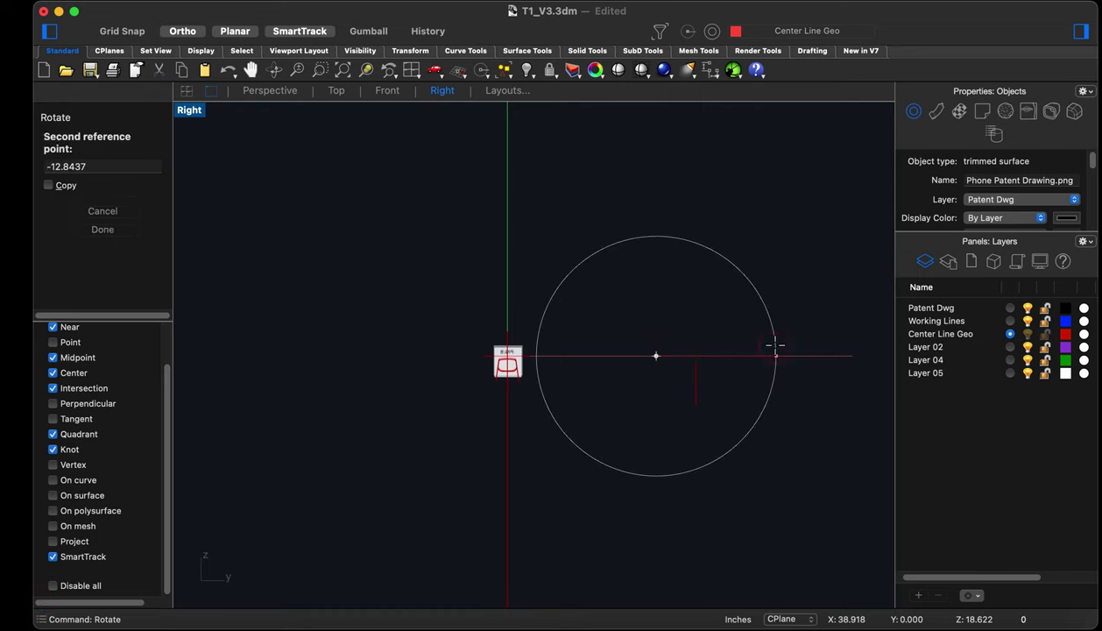
pyautogui.click(690, 240)
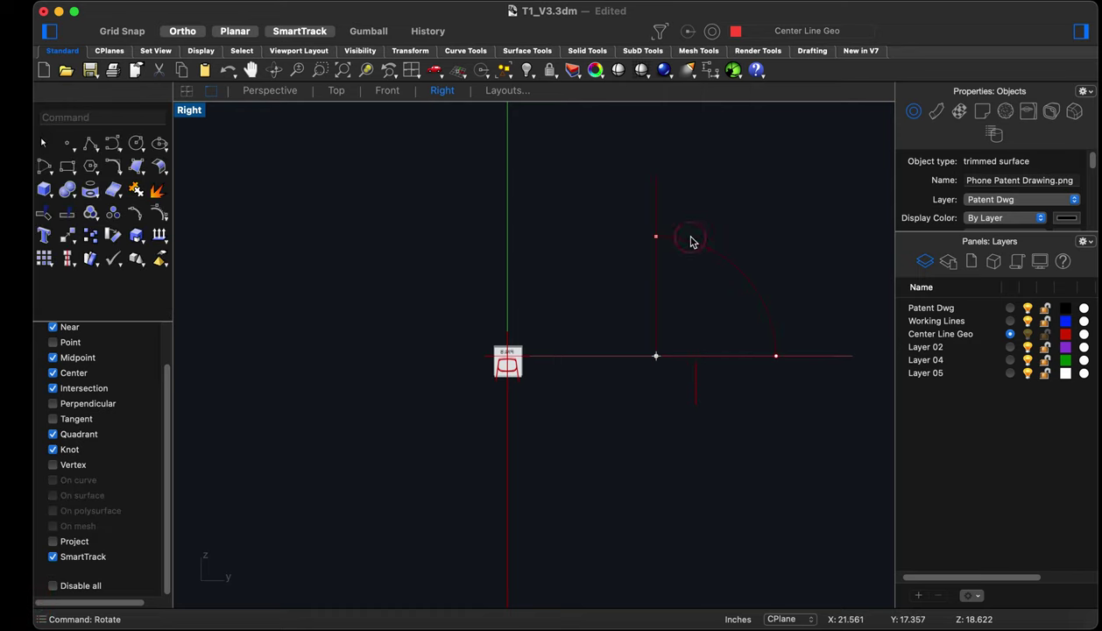
pyautogui.click(262, 92)
pyautogui.click(526, 390)
pyautogui.moveTo(533, 387); pyautogui.dragTo(347, 118, button='right')
# Try to move the straightened centre lines by their intersection onto the middle of FIG. 4's seam in the Front view with Ortho off
pyautogui.click(386, 92)
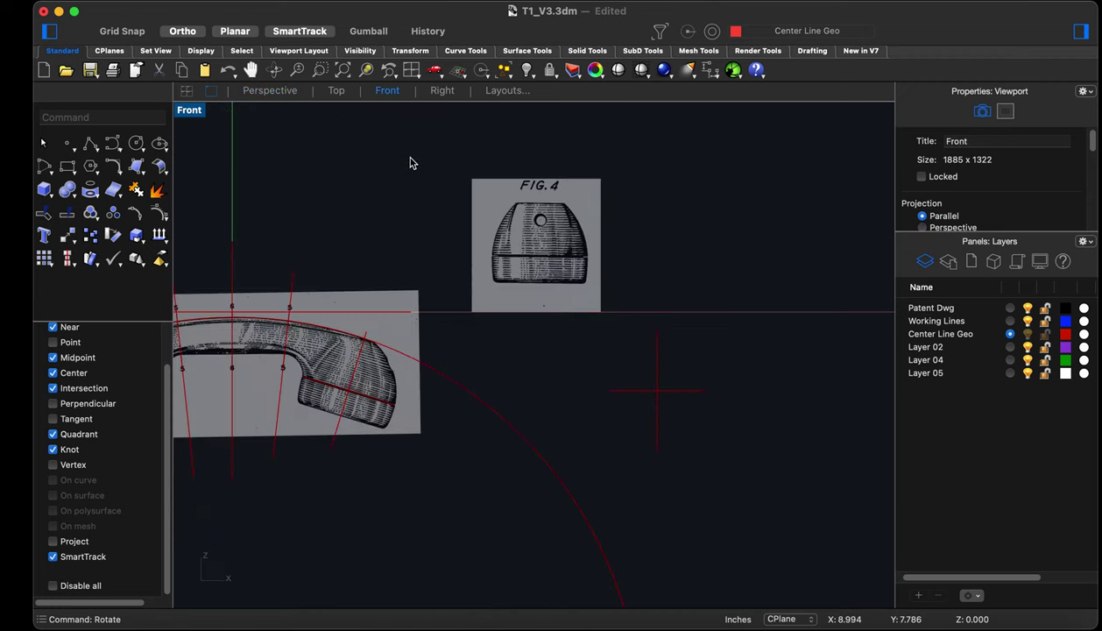
pyautogui.moveTo(697, 428); pyautogui.dragTo(628, 355)
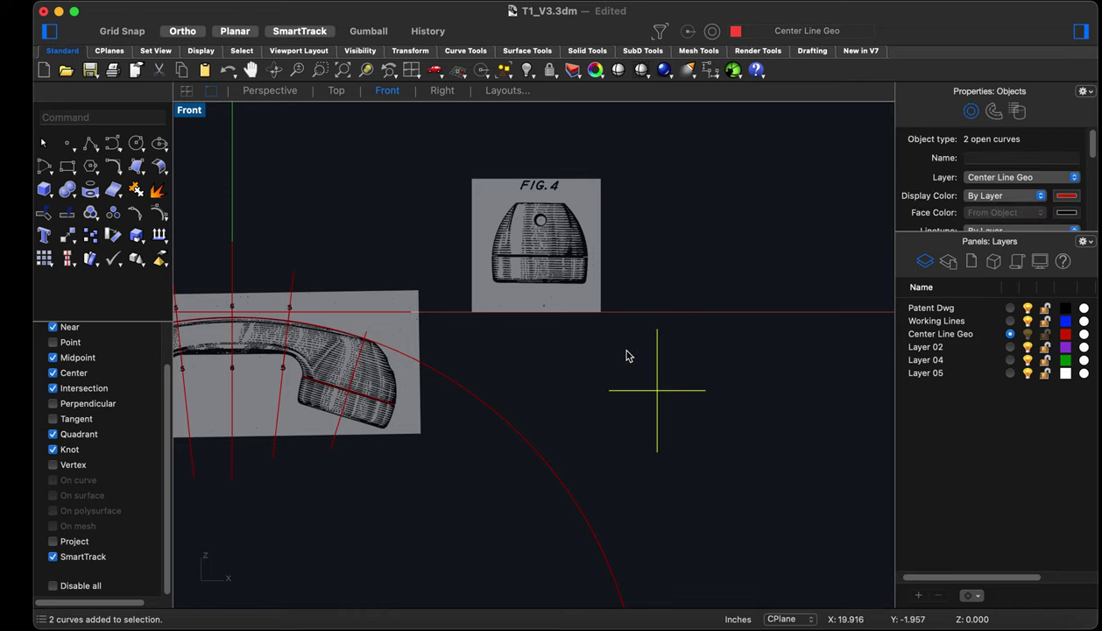
pyautogui.write('m')
pyautogui.press('Return')
pyautogui.click(658, 390)
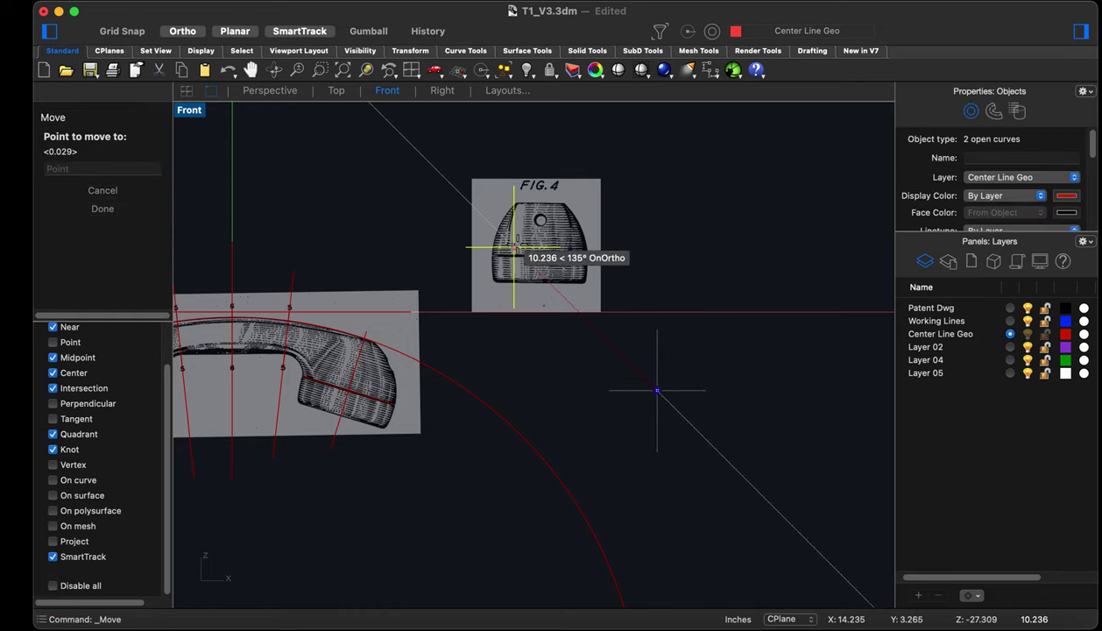
pyautogui.scroll(10, 561, 251)
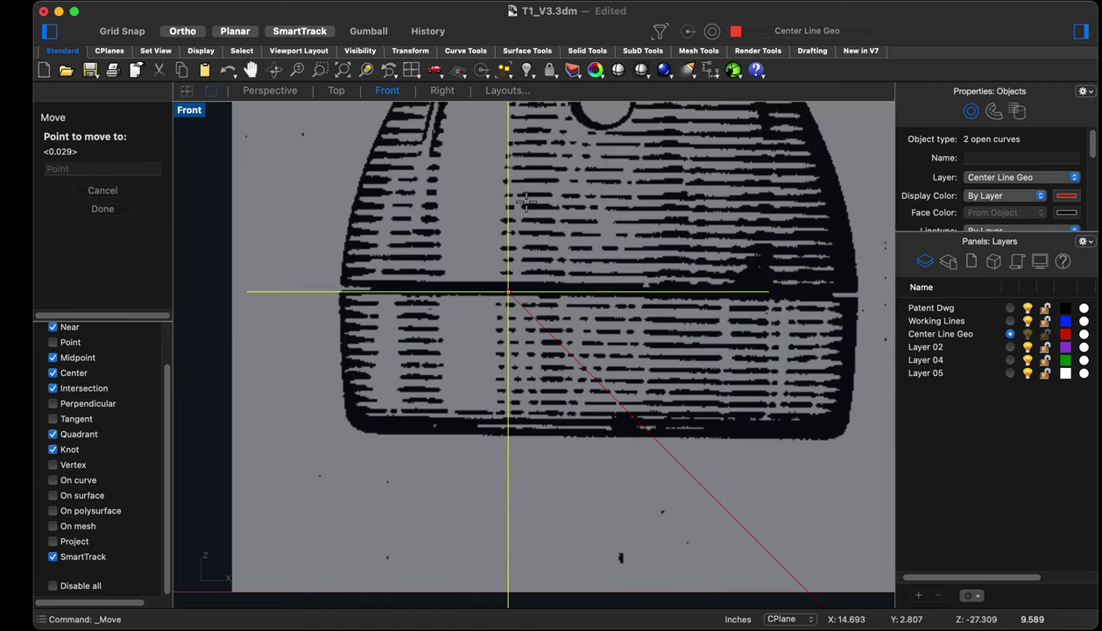
pyautogui.click(184, 32)
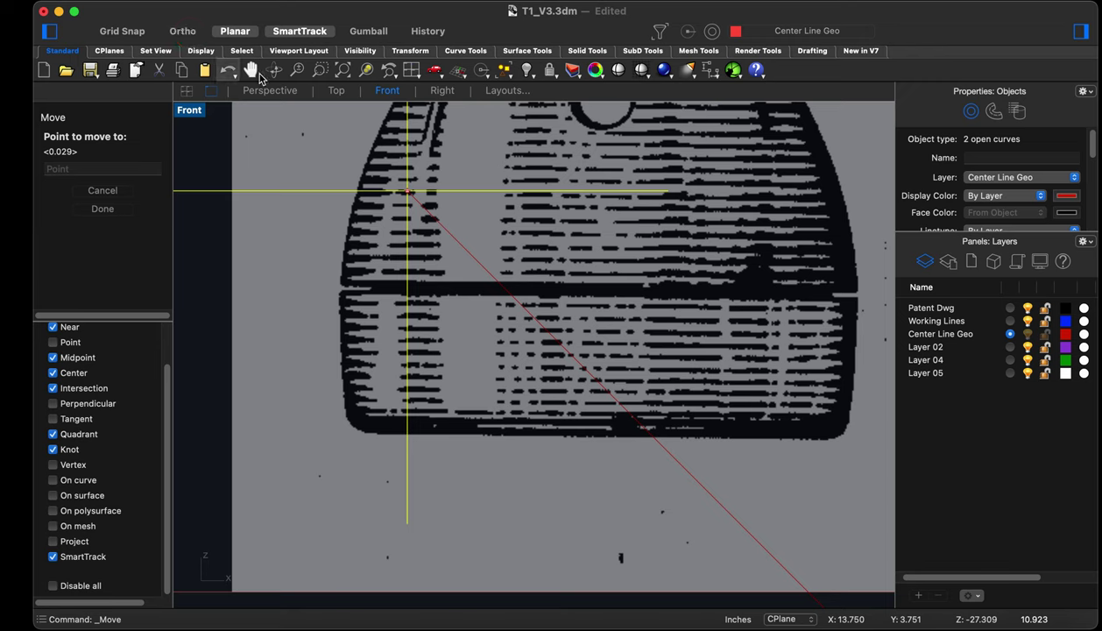
pyautogui.click(599, 289)
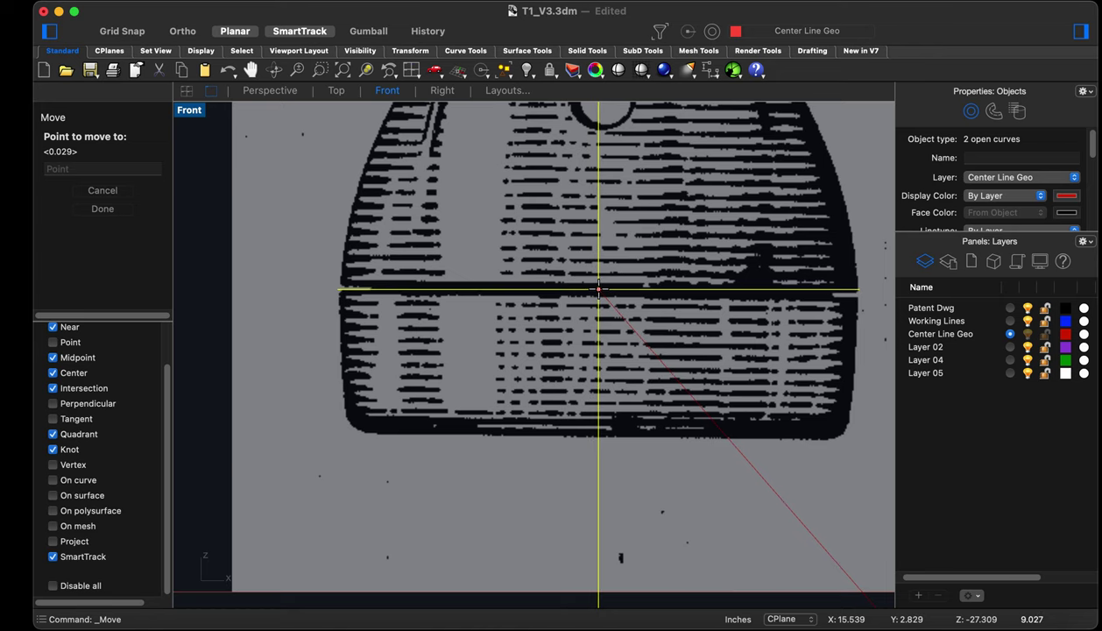
pyautogui.scroll(-5, 474, 323)
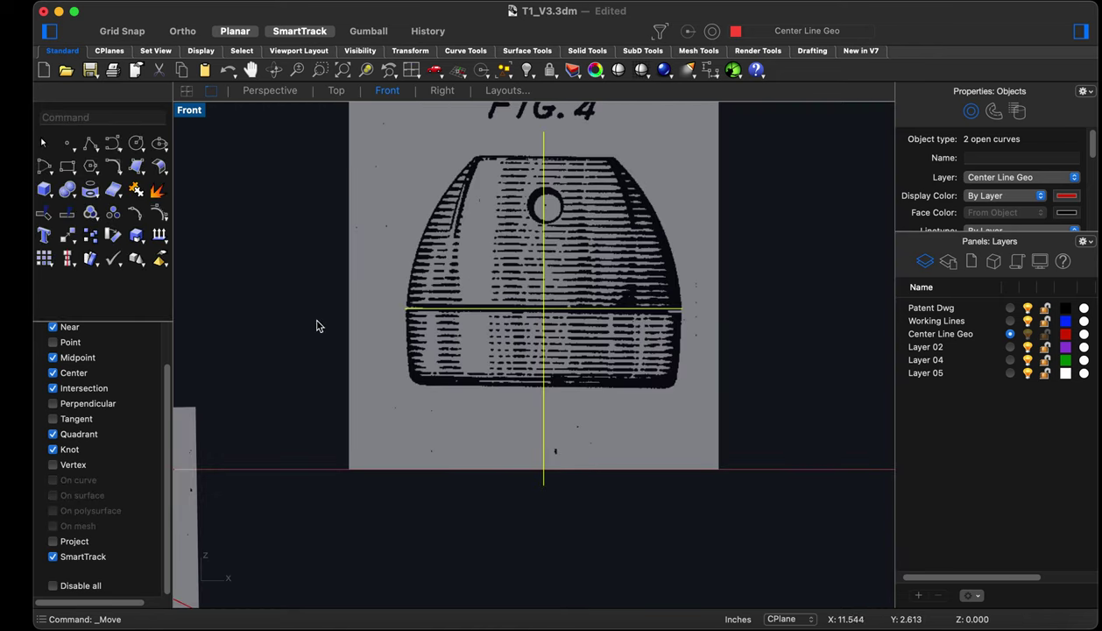
# Check the centre lines against FIG. 4 and undo their last move
pyautogui.click(314, 322)
pyautogui.scroll(4, 528, 322)
pyautogui.scroll(-2, 544, 395)
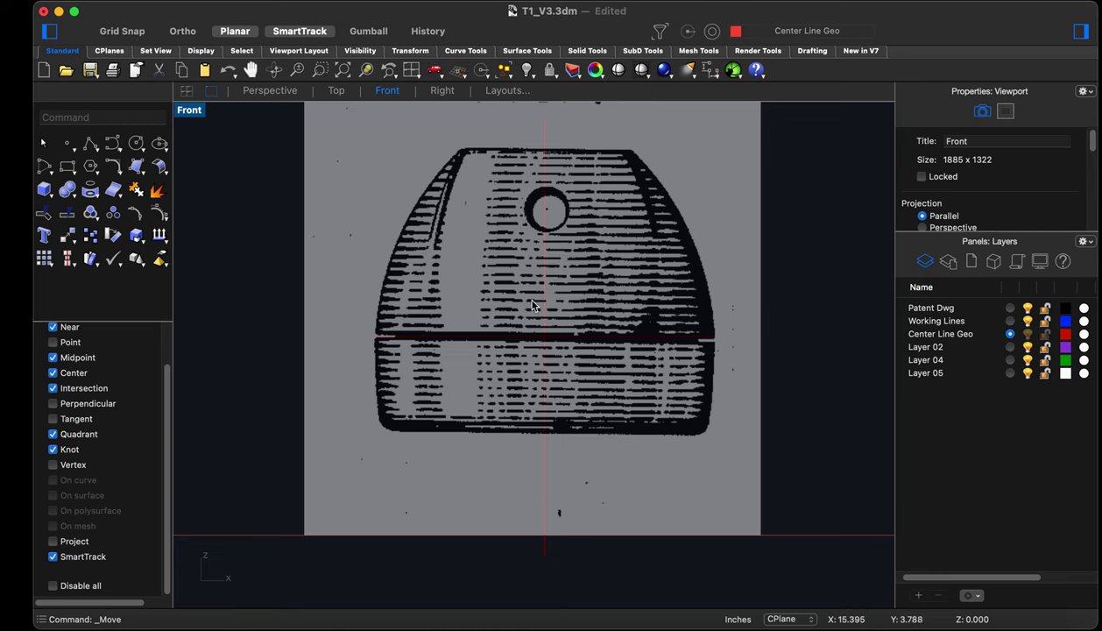
pyautogui.scroll(-3, 533, 289)
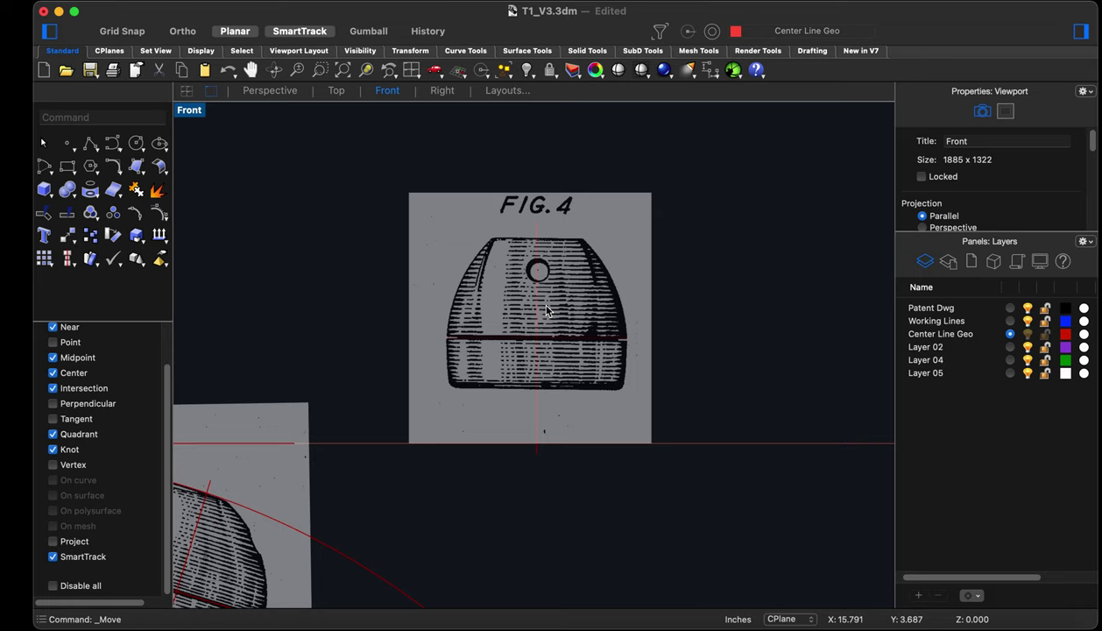
pyautogui.press('super+z')
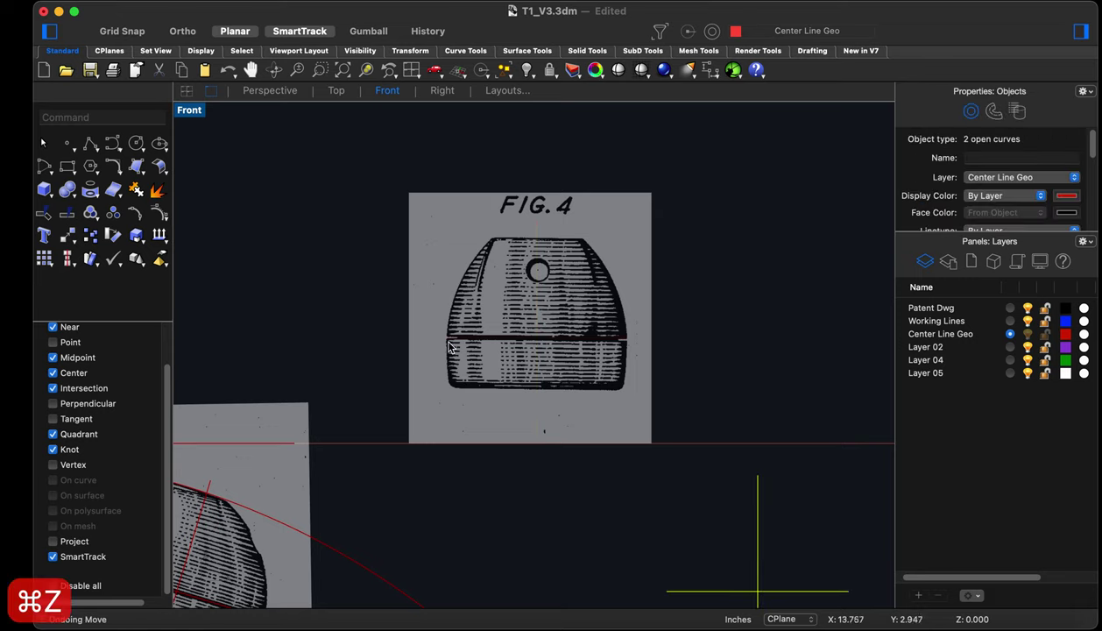
# Move the centre lines from their intersection to the midpoint of the upright FIG. 4 drawing's lower edge in the Perspective view
pyautogui.scroll(-3, 521, 505)
pyautogui.scroll(3, 545, 485)
pyautogui.write('m')
pyautogui.press('space')
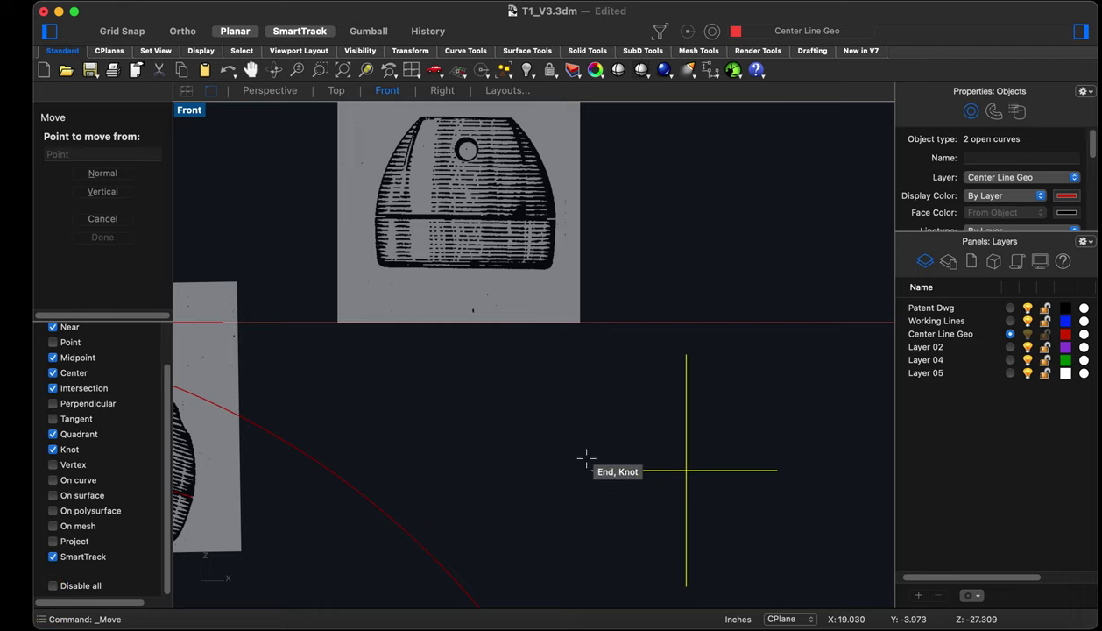
pyautogui.click(269, 91)
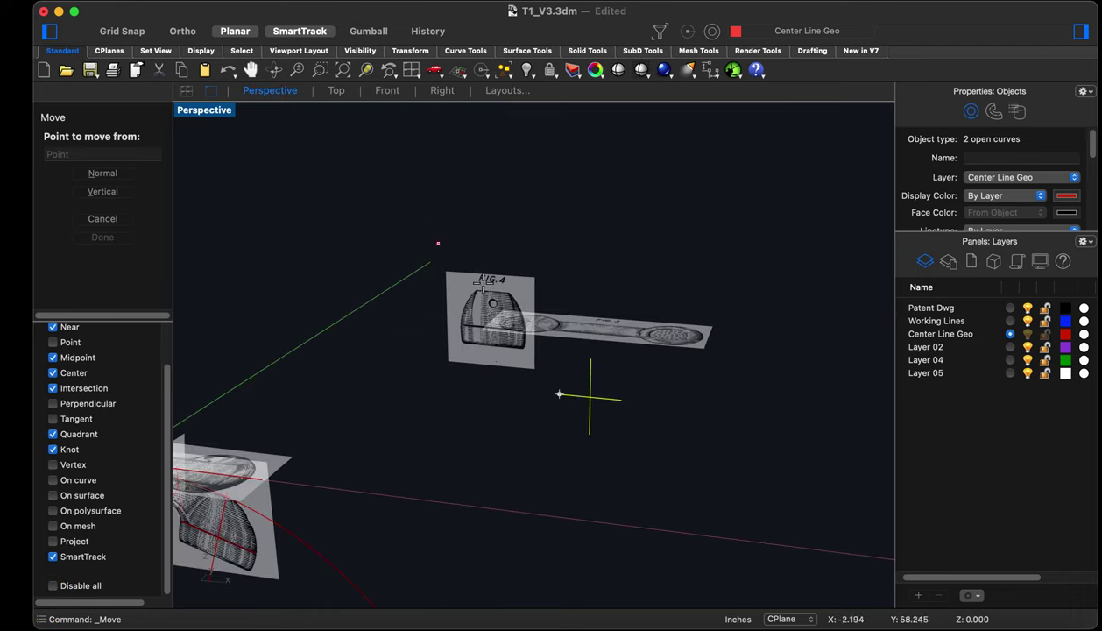
pyautogui.moveTo(581, 420); pyautogui.dragTo(526, 407, button='right')
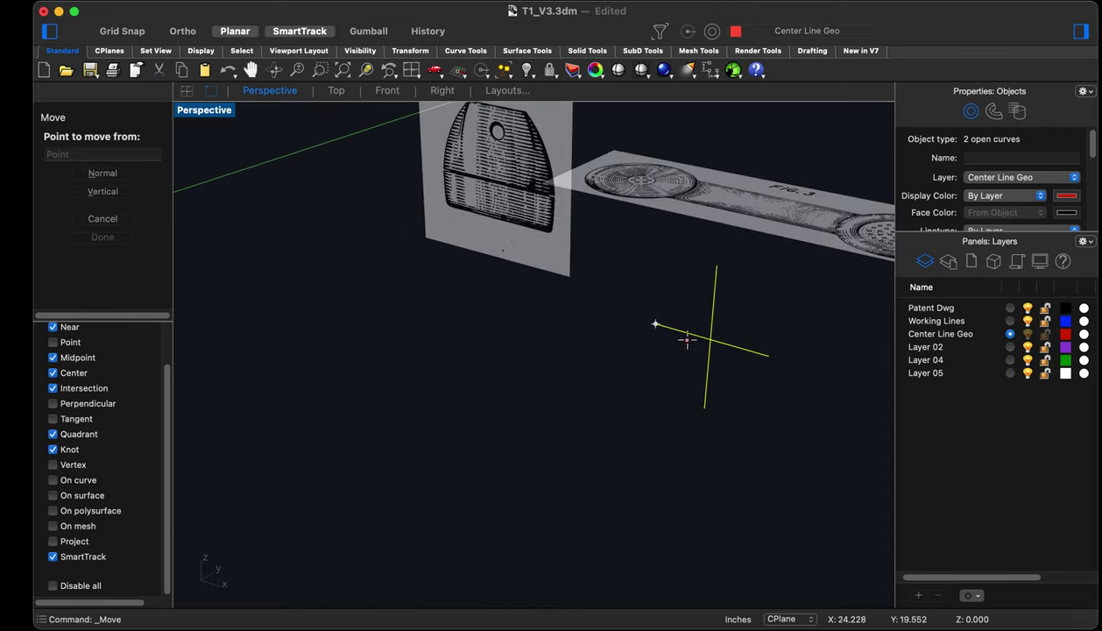
pyautogui.click(710, 340)
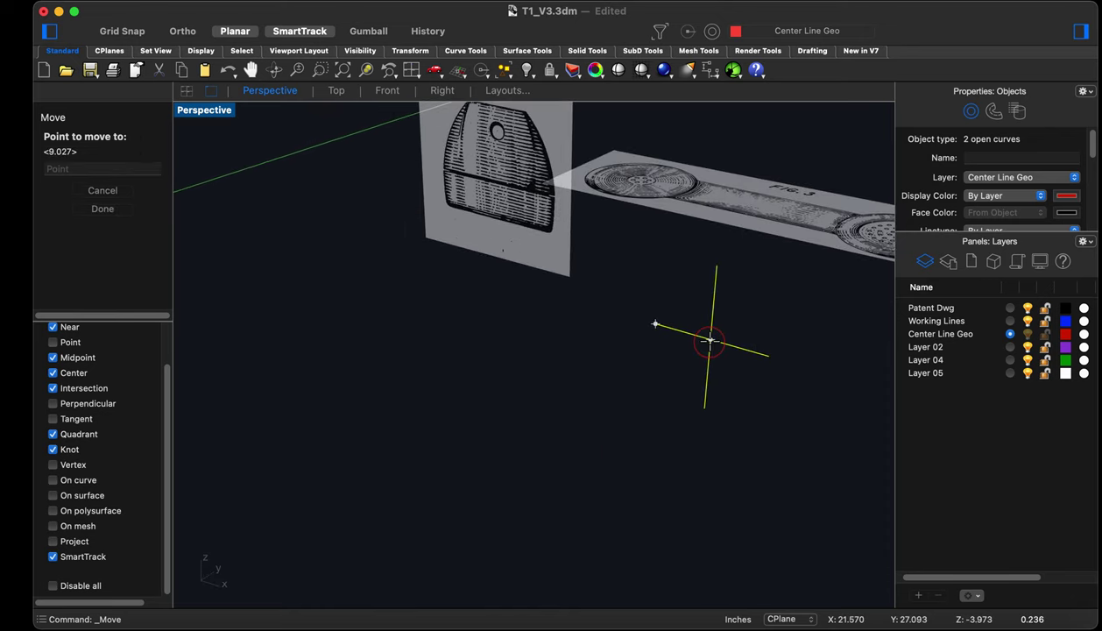
pyautogui.click(498, 261)
pyautogui.moveTo(439, 340); pyautogui.dragTo(443, 328, button='right')
pyautogui.scroll(3, 478, 308)
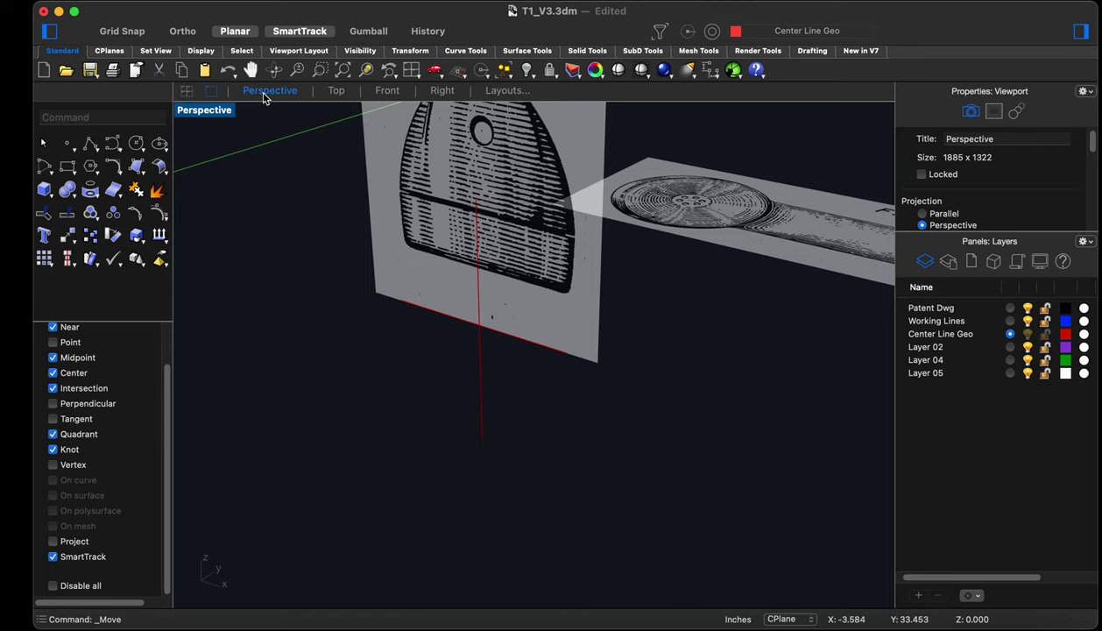
# Move the two centre lines from the horizontal line's left end onto the left end of FIG. 4's seam in the Front view
pyautogui.click(386, 90)
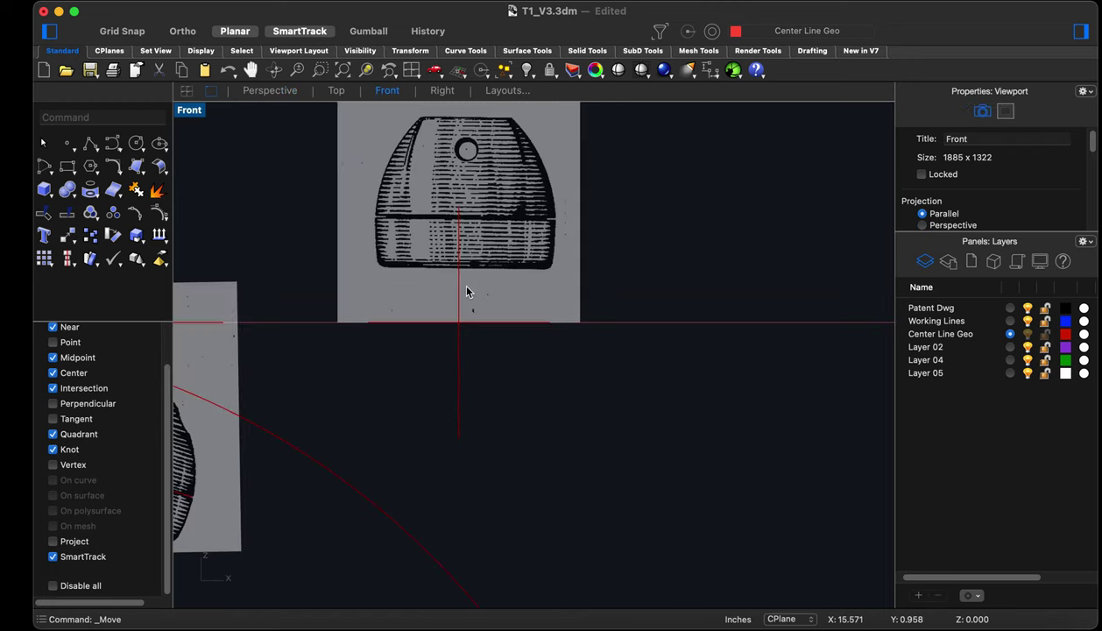
pyautogui.moveTo(561, 442); pyautogui.dragTo(411, 320)
pyautogui.click(1021, 321)
pyautogui.moveTo(613, 398); pyautogui.dragTo(409, 303)
pyautogui.click(1025, 308)
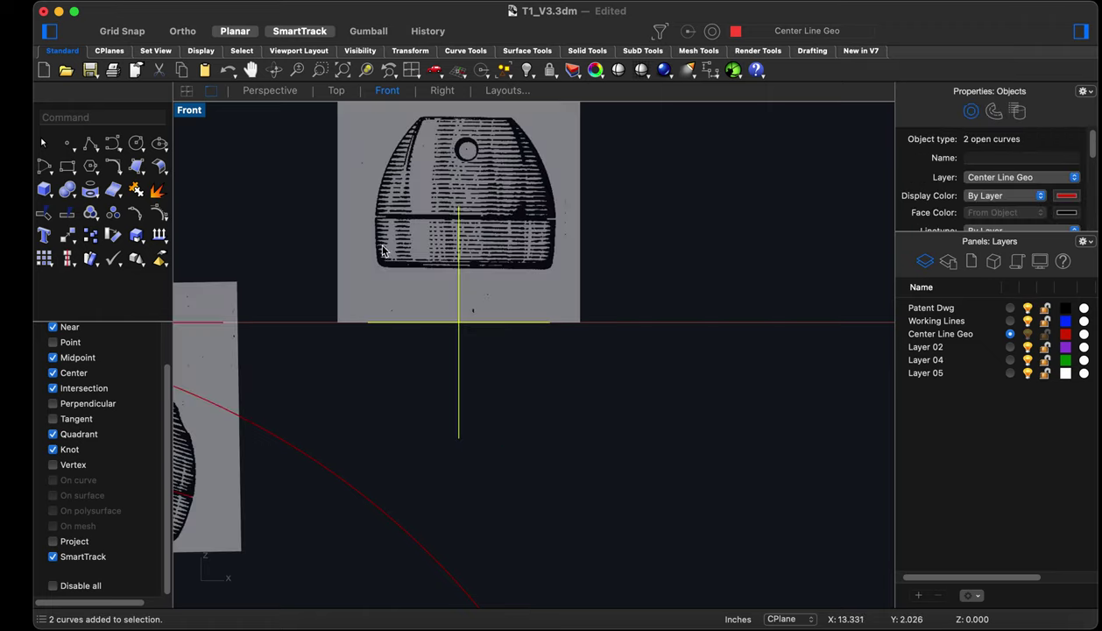
pyautogui.scroll(5, 383, 252)
pyautogui.scroll(-2, 558, 464)
pyautogui.write('m')
pyautogui.press('Return')
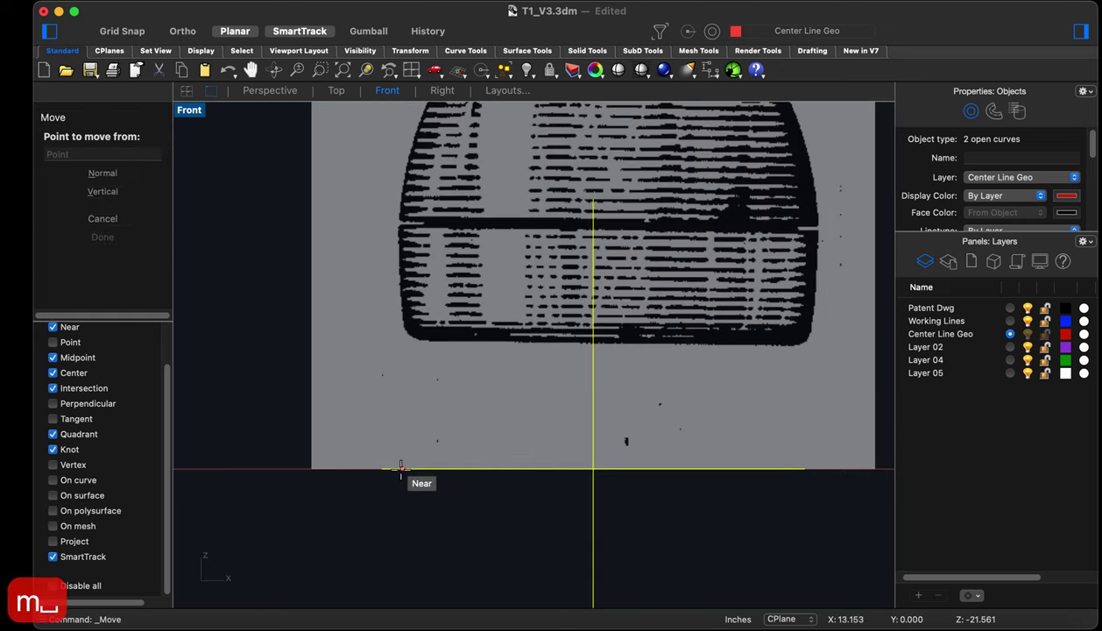
pyautogui.click(383, 468)
pyautogui.scroll(6, 395, 230)
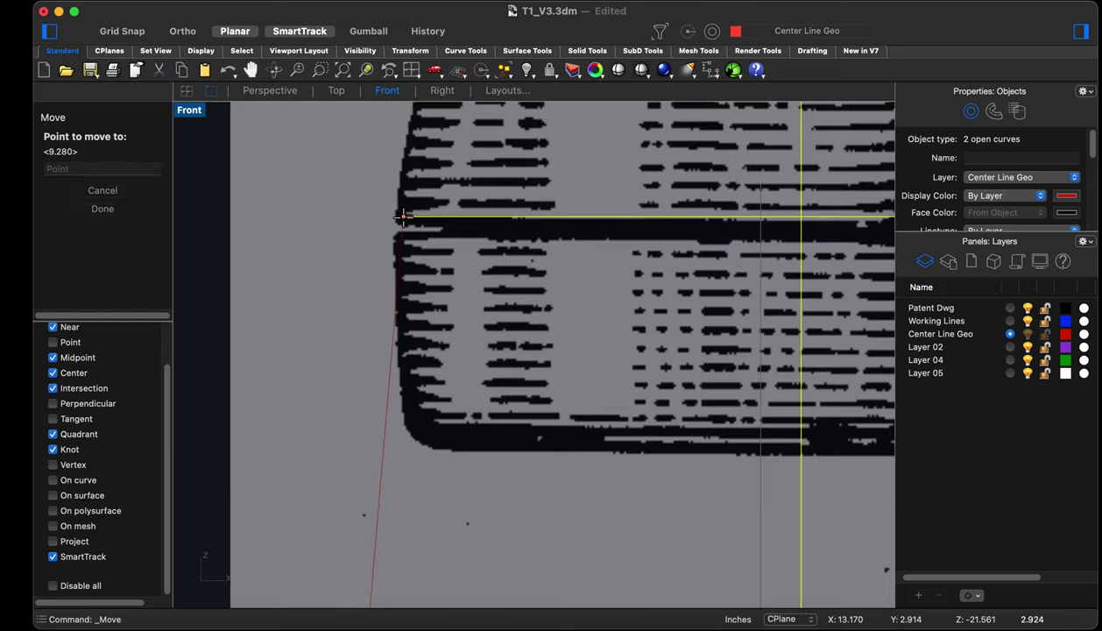
pyautogui.scroll(3, 395, 230)
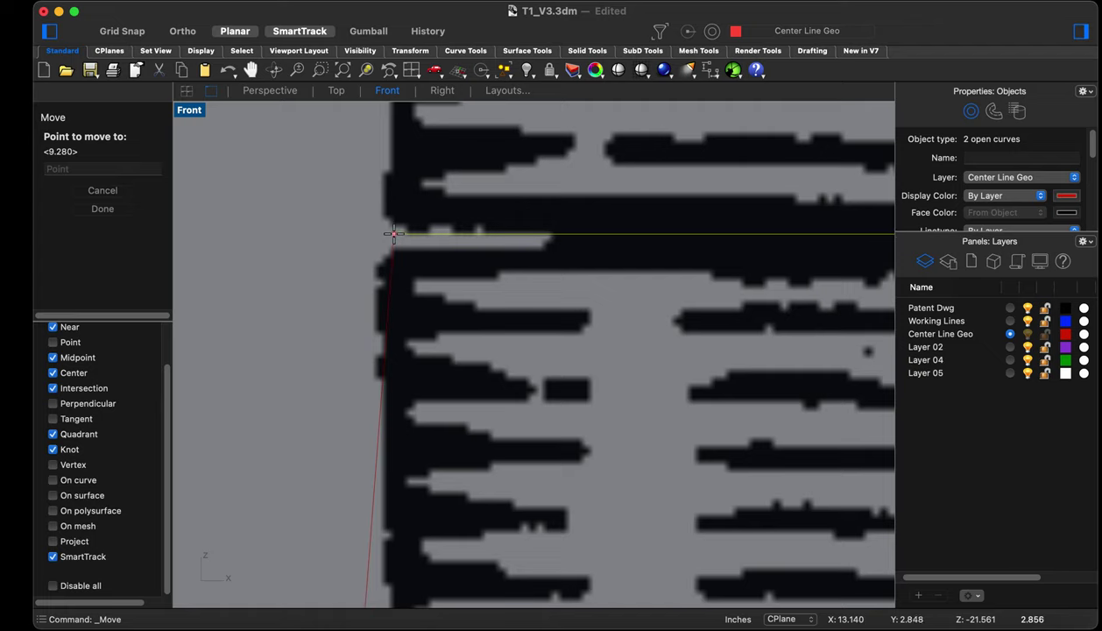
pyautogui.click(393, 235)
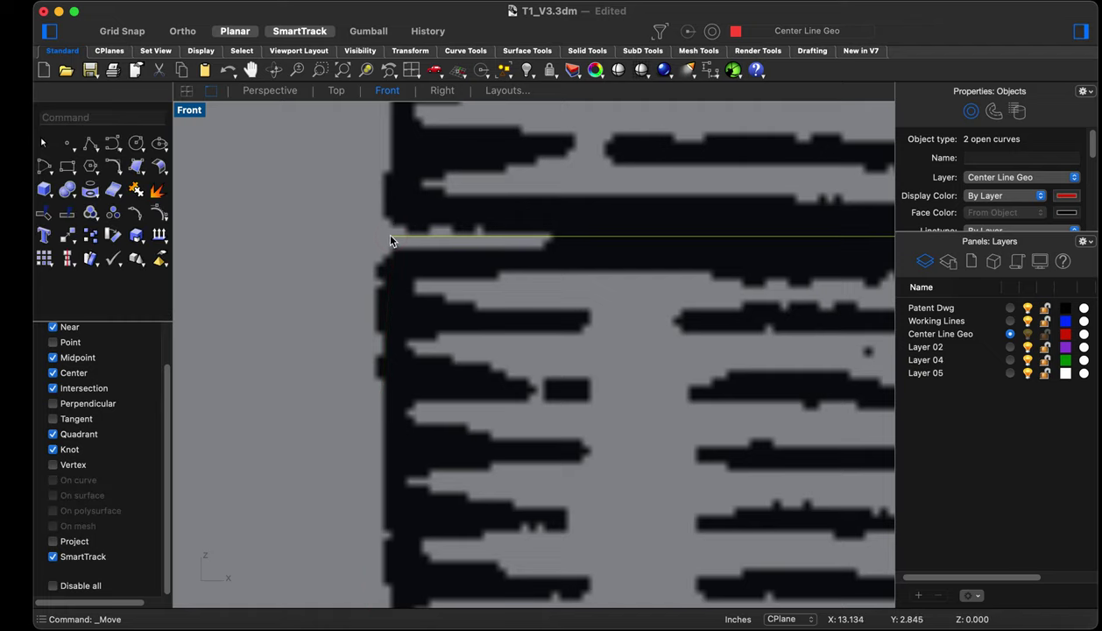
# Rotate the FIG. 4 drawing about the horizontal centre line's left end, bringing the seam's right end onto that line
pyautogui.scroll(-6, 342, 268)
pyautogui.scroll(5, 716, 293)
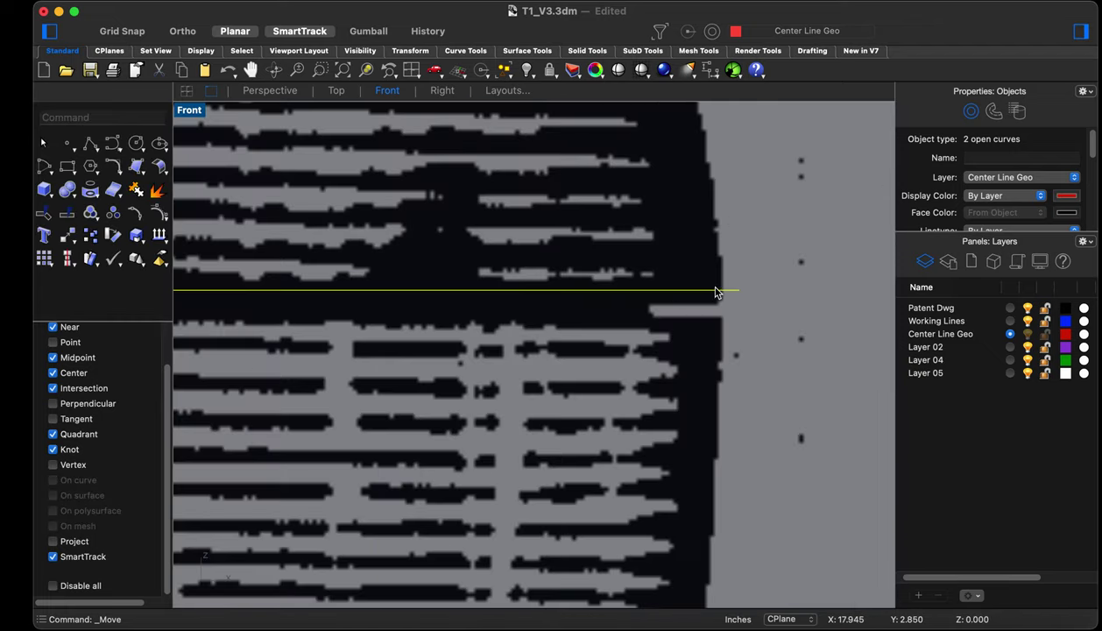
pyautogui.scroll(-4, 756, 309)
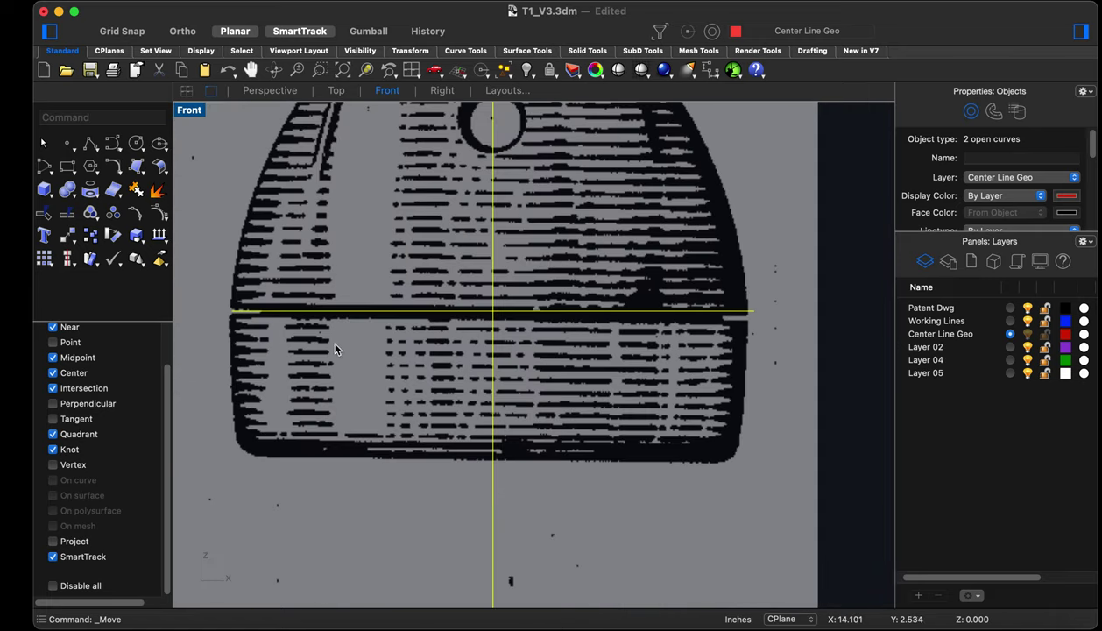
pyautogui.scroll(6, 243, 330)
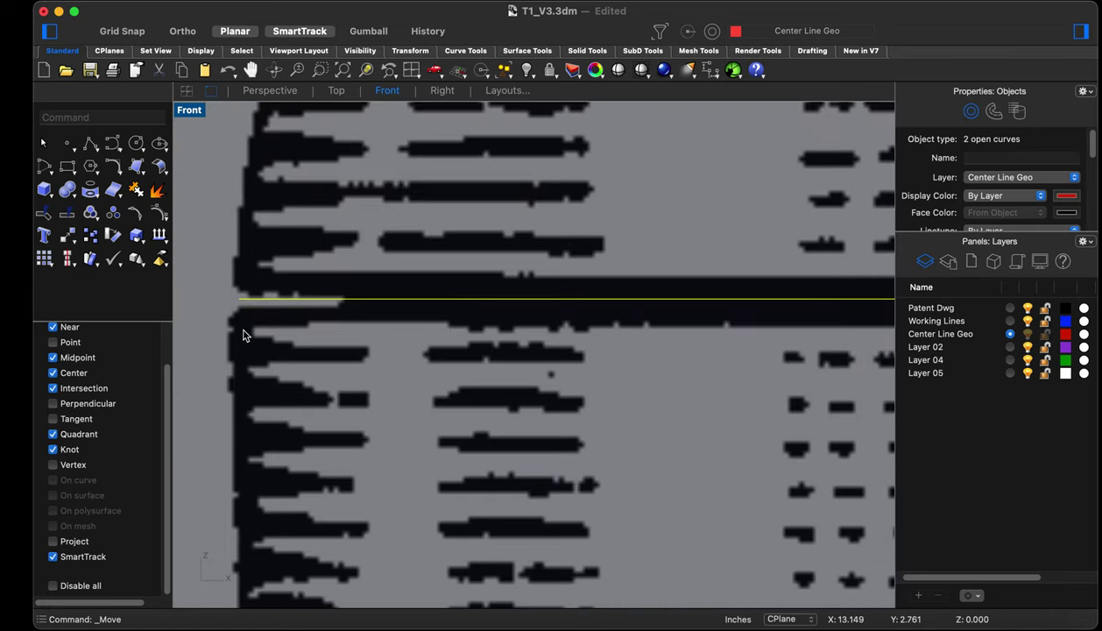
pyautogui.click(243, 334)
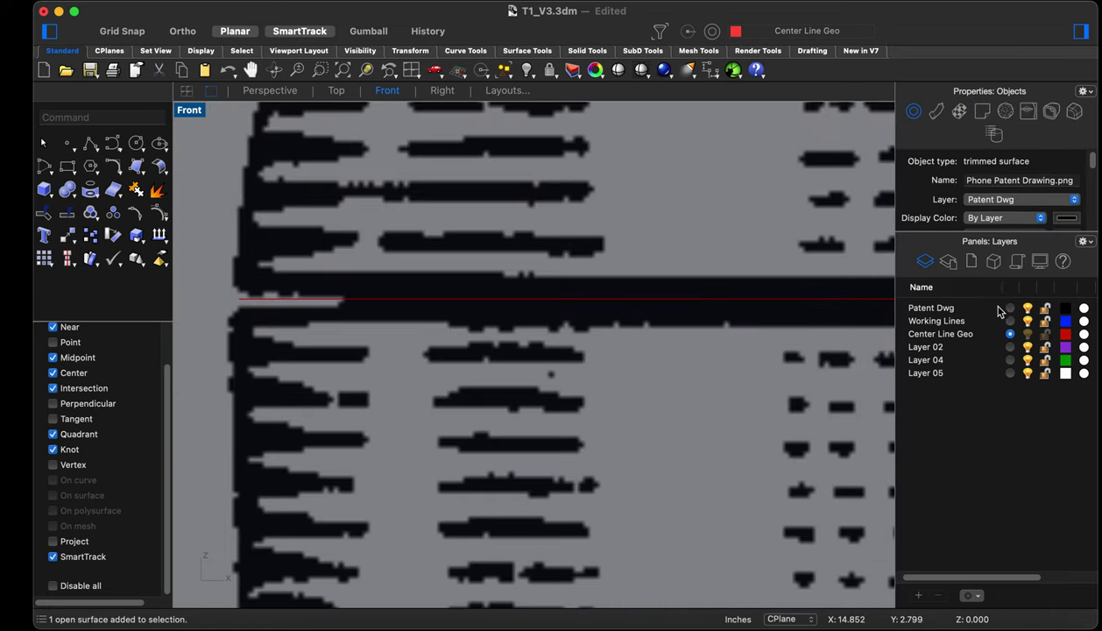
pyautogui.scroll(-6, 531, 379)
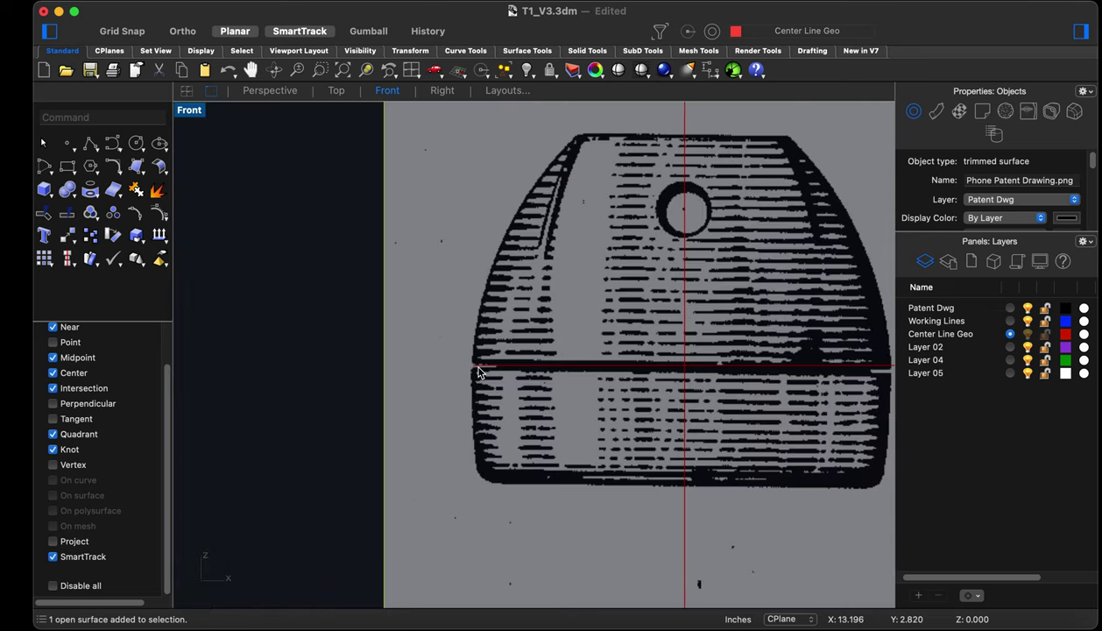
pyautogui.scroll(6, 478, 373)
pyautogui.write('rot')
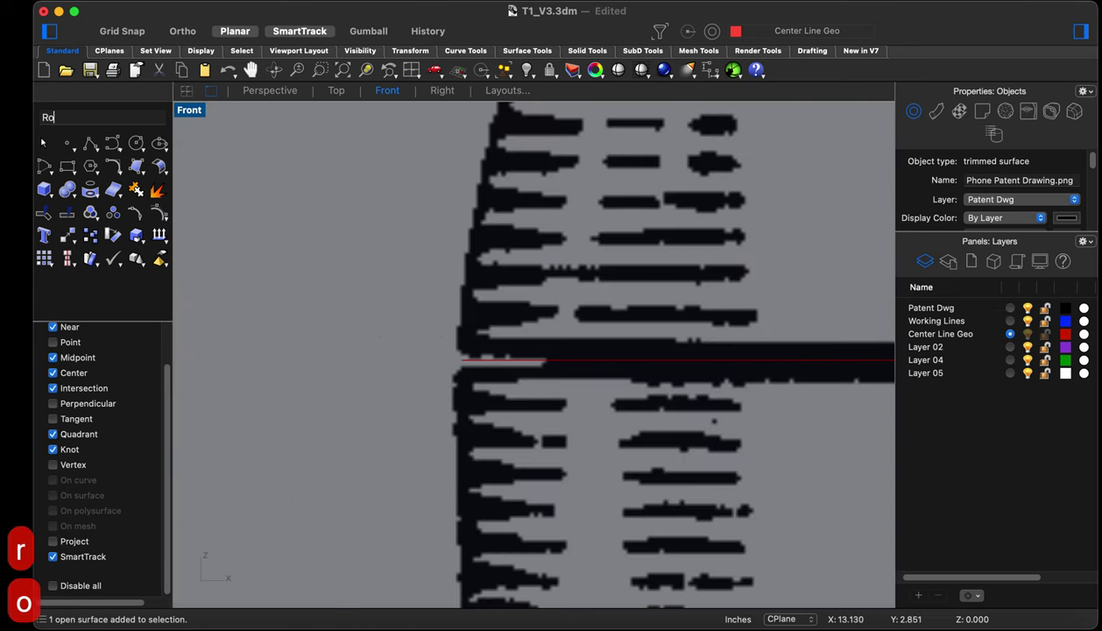
pyautogui.press('Return')
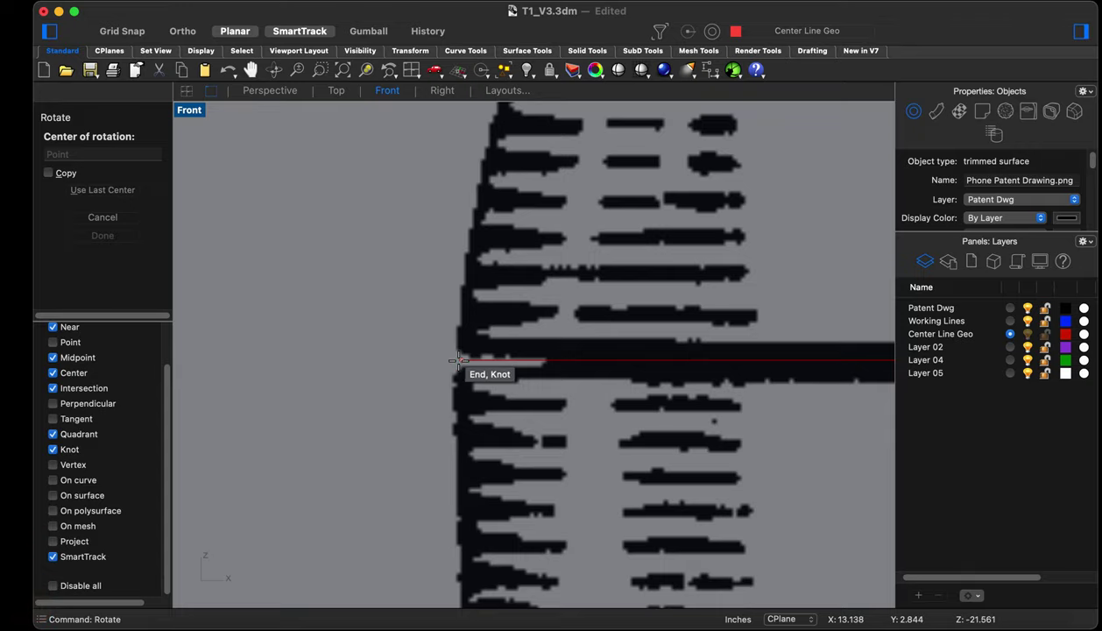
pyautogui.click(454, 359)
pyautogui.scroll(-5, 420, 361)
pyautogui.scroll(10, 418, 357)
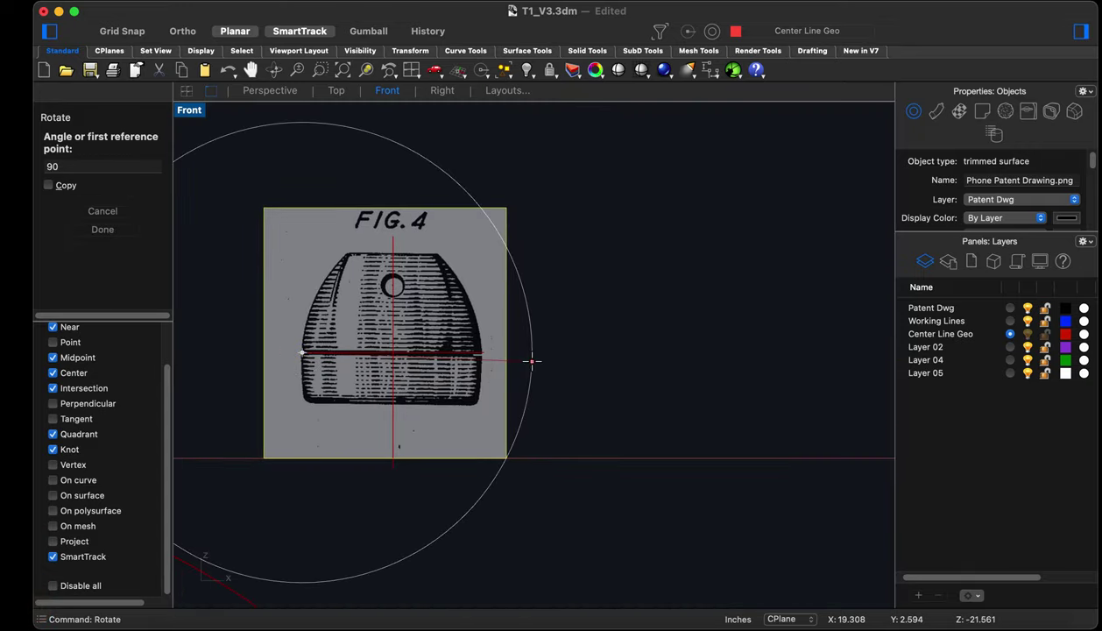
pyautogui.scroll(5, 561, 360)
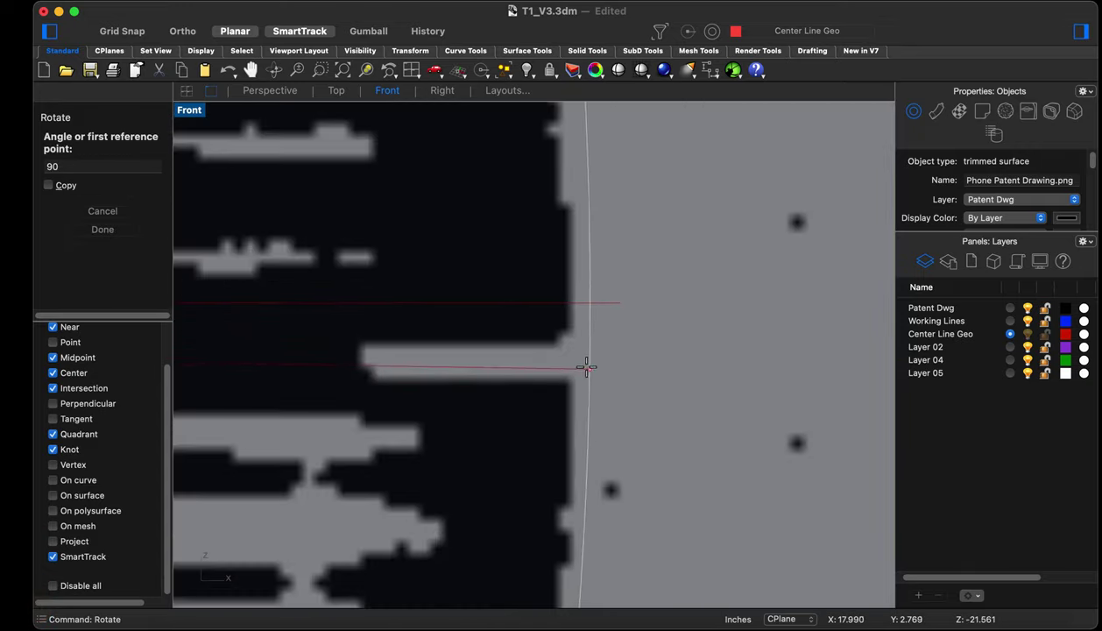
pyautogui.click(564, 358)
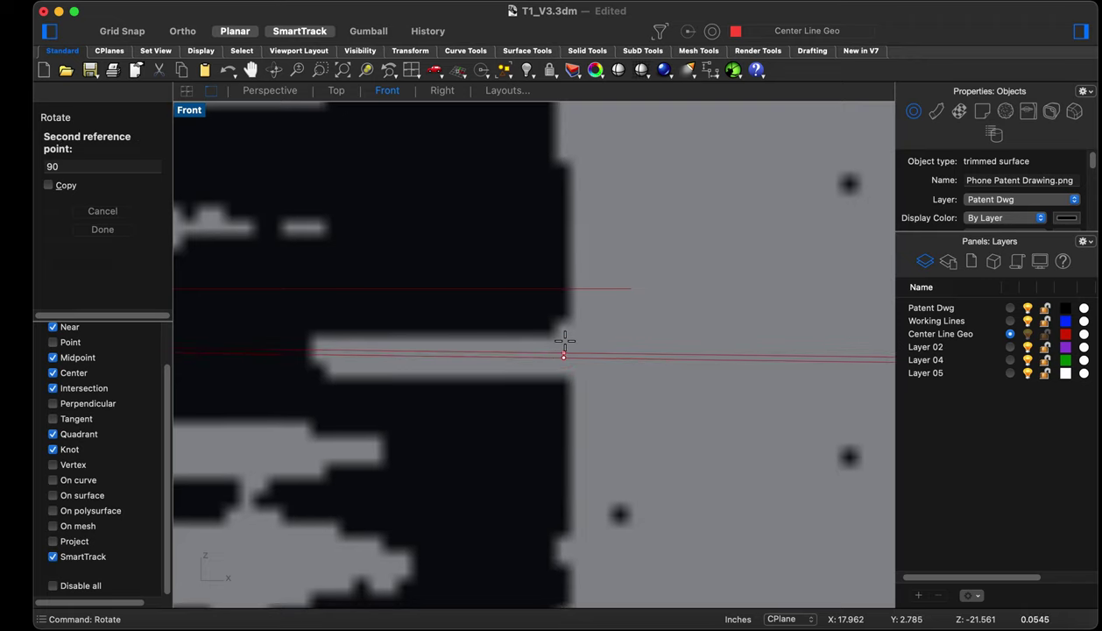
pyautogui.click(564, 289)
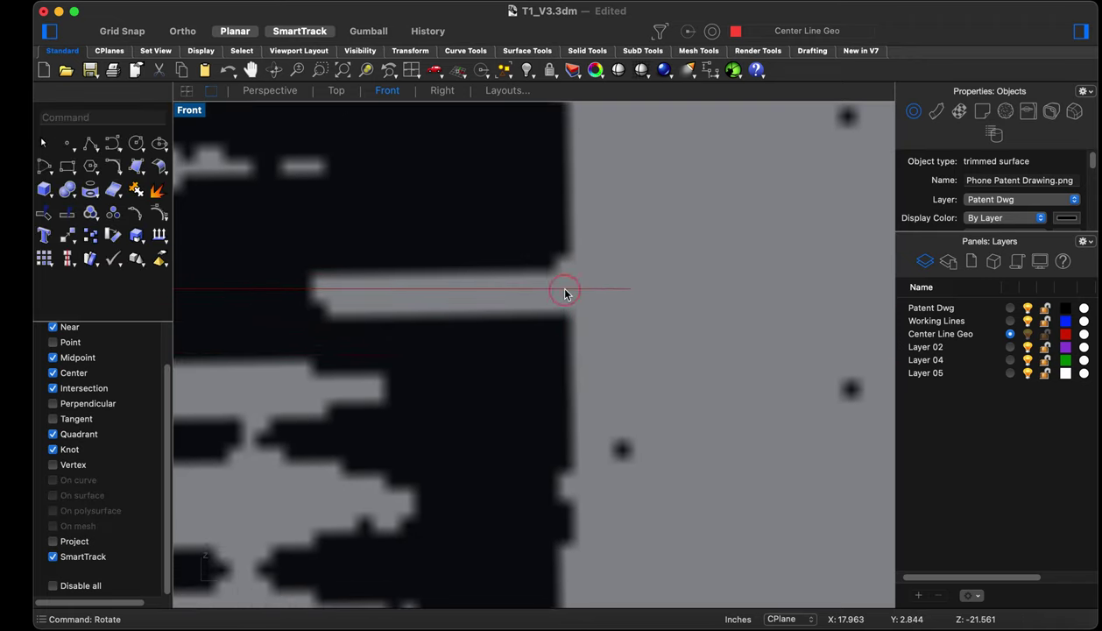
# Check both ends of the rotated FIG. 4 drawing's seam and its round hole against the centre lines
pyautogui.scroll(-10, 682, 329)
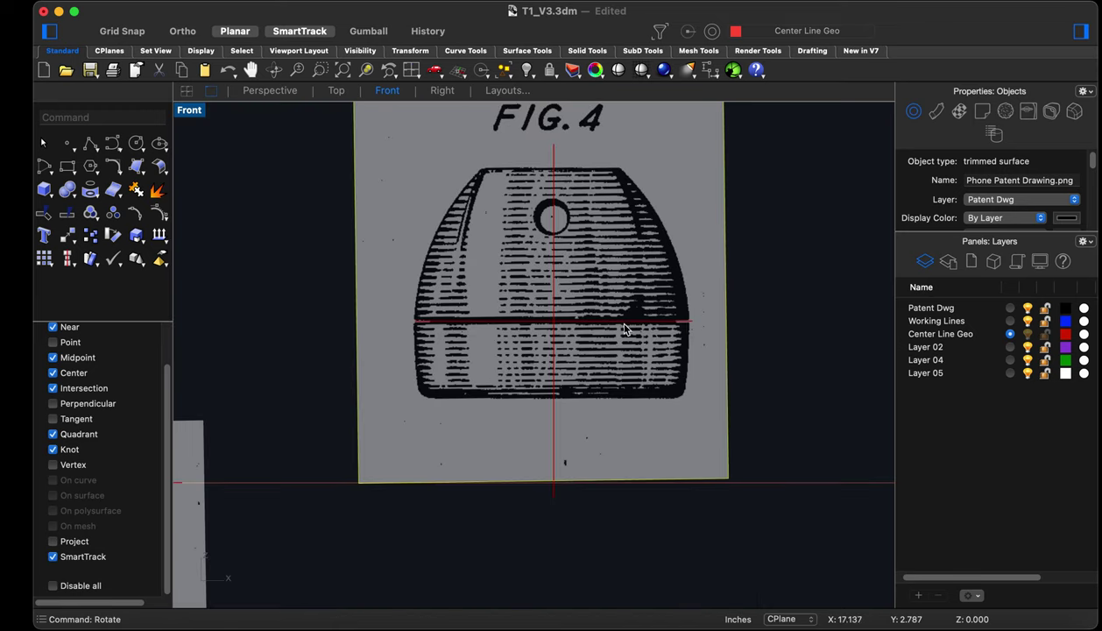
pyautogui.scroll(3, 413, 337)
pyautogui.scroll(3, 414, 337)
pyautogui.scroll(-5, 400, 322)
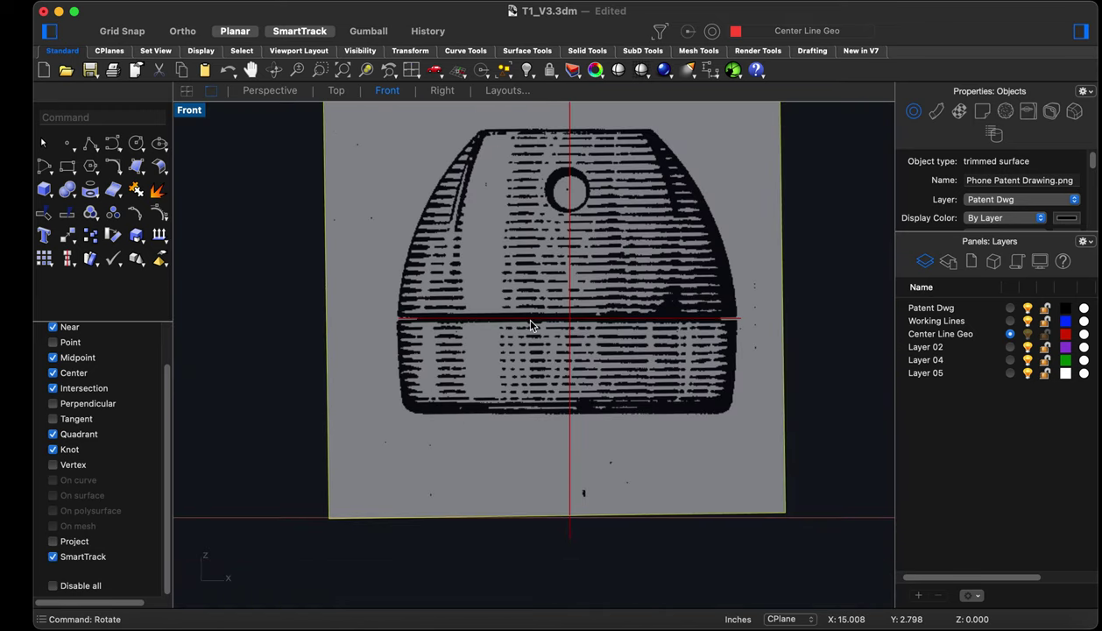
pyautogui.scroll(-2, 452, 412)
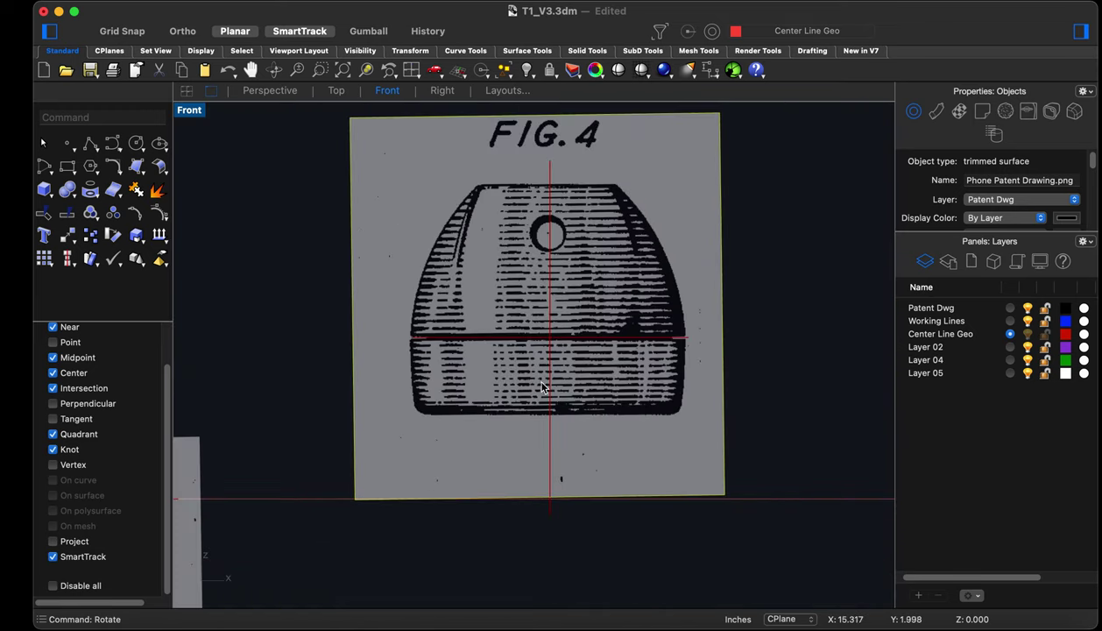
pyautogui.scroll(3, 548, 227)
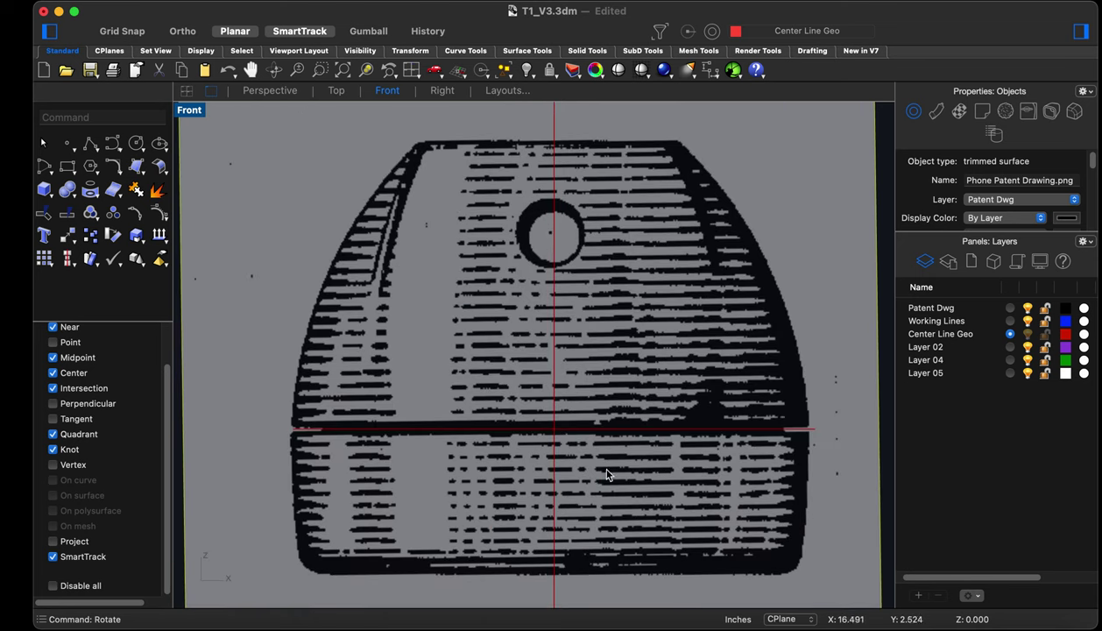
pyautogui.scroll(5, 297, 419)
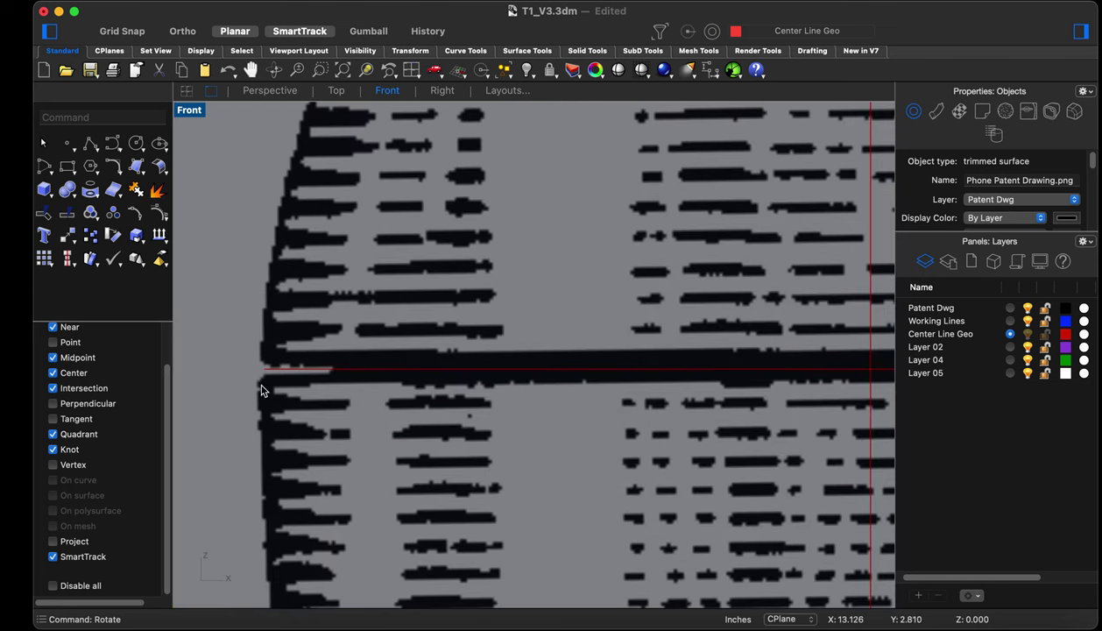
pyautogui.scroll(-5, 257, 379)
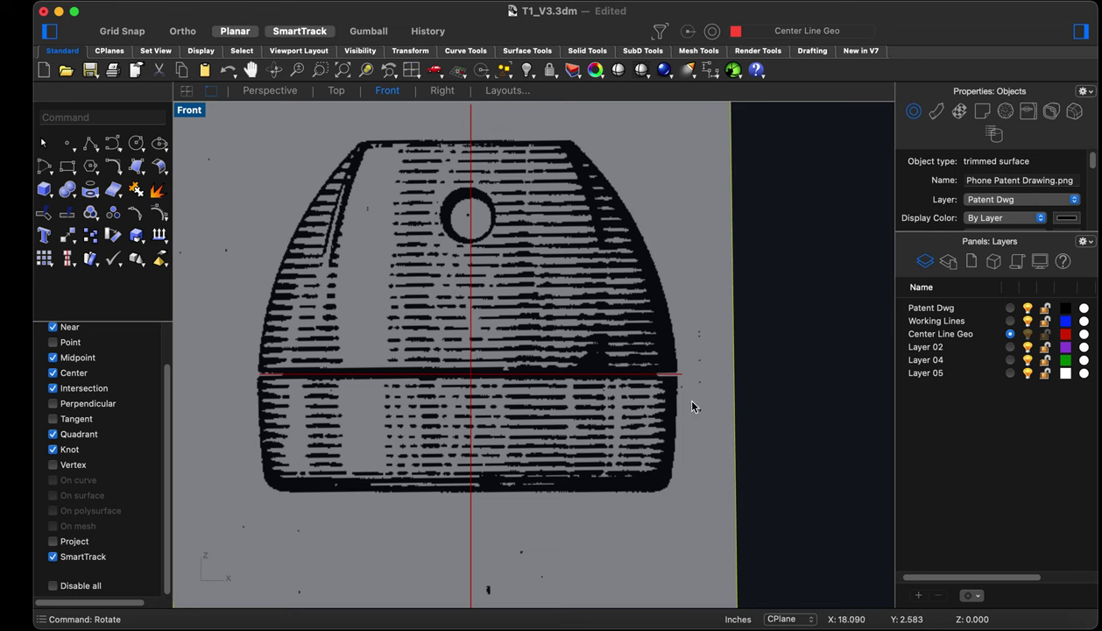
pyautogui.scroll(3, 692, 406)
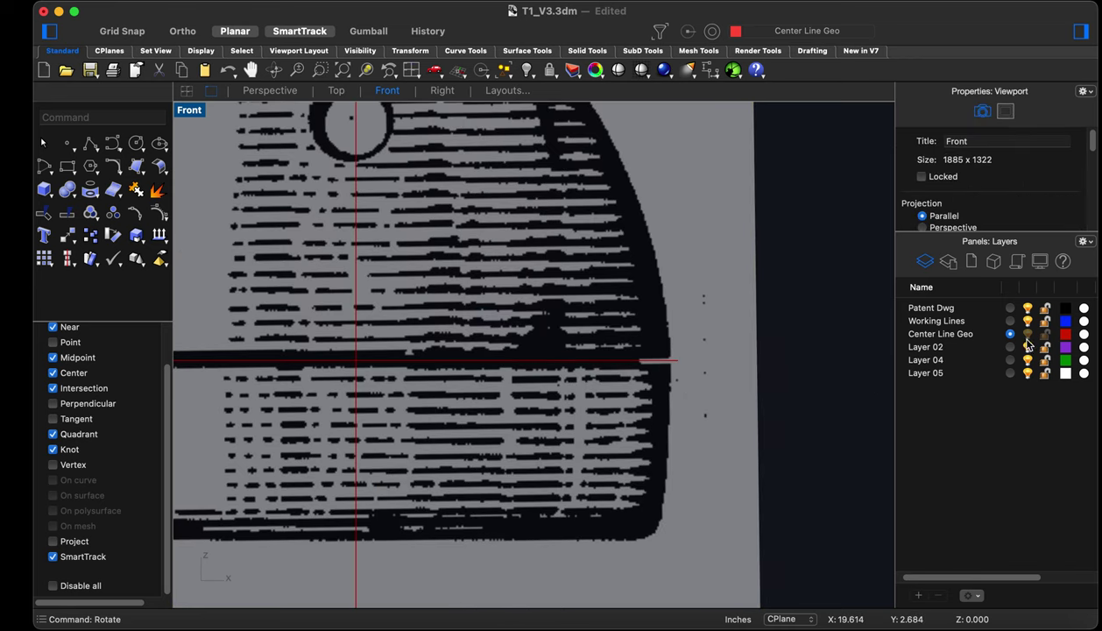
# Lock the Patent Dwg layer and nudge both centre lines so the vertical one passes through the middle of FIG. 4's round hole
pyautogui.scroll(-3, 714, 421)
pyautogui.moveTo(768, 444)
pyautogui.mouseDown()
pyautogui.moveTo(629, 379)
pyautogui.moveTo(376, 331)
pyautogui.moveTo(394, 360)
pyautogui.mouseUp()
pyautogui.scroll(5, 690, 400)
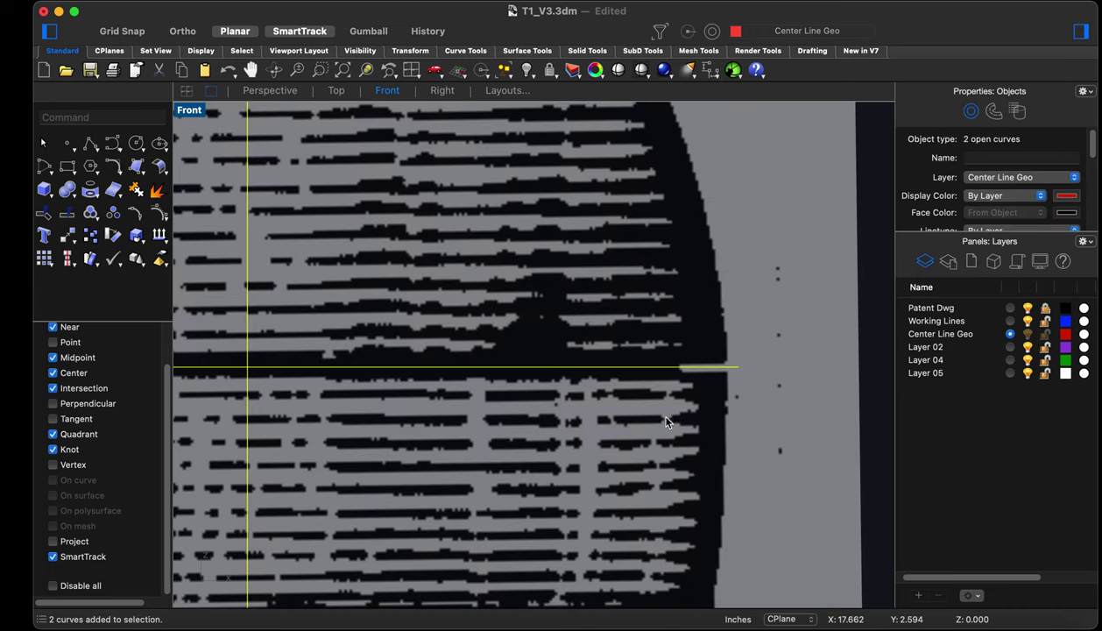
pyautogui.scroll(-3, 711, 384)
pyautogui.scroll(-3, 686, 478)
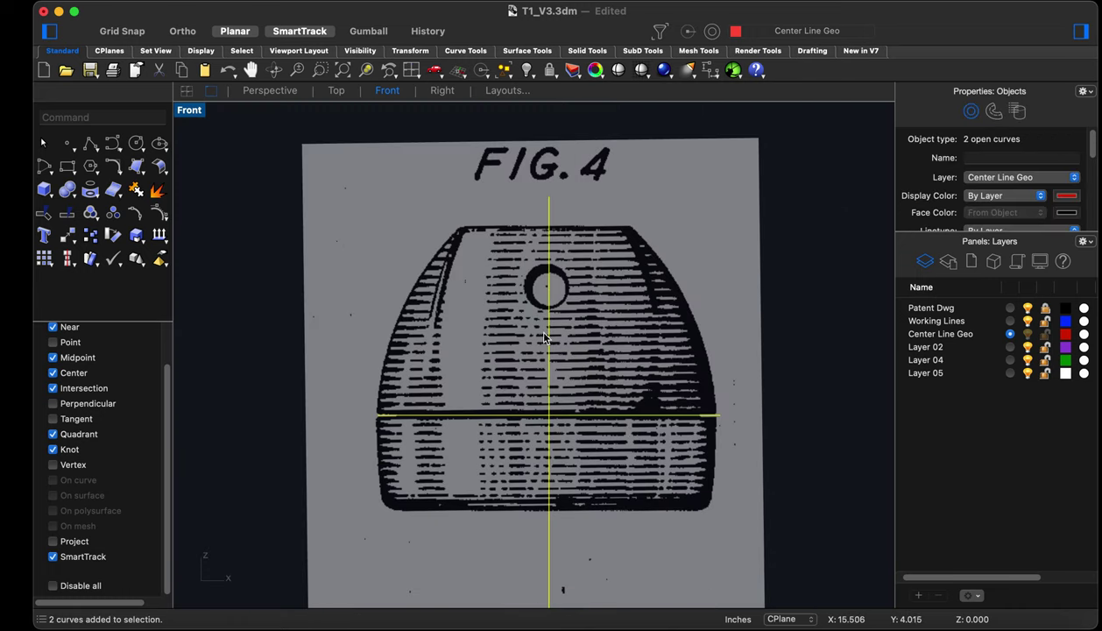
pyautogui.scroll(6, 526, 399)
pyautogui.write('m')
pyautogui.press('Return')
pyautogui.click(524, 339)
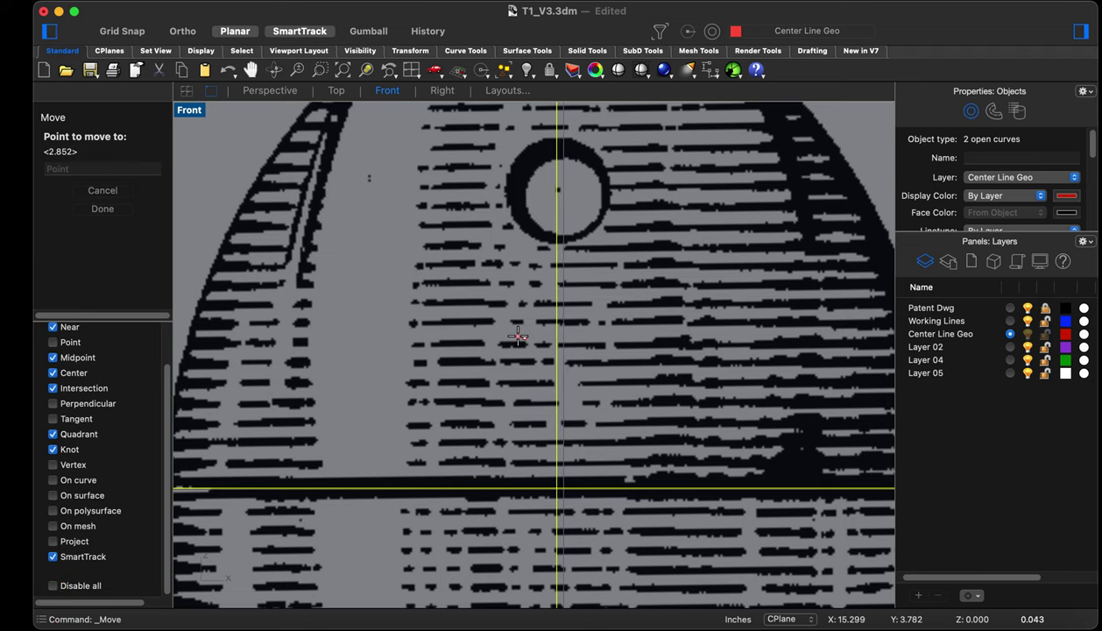
pyautogui.click(519, 335)
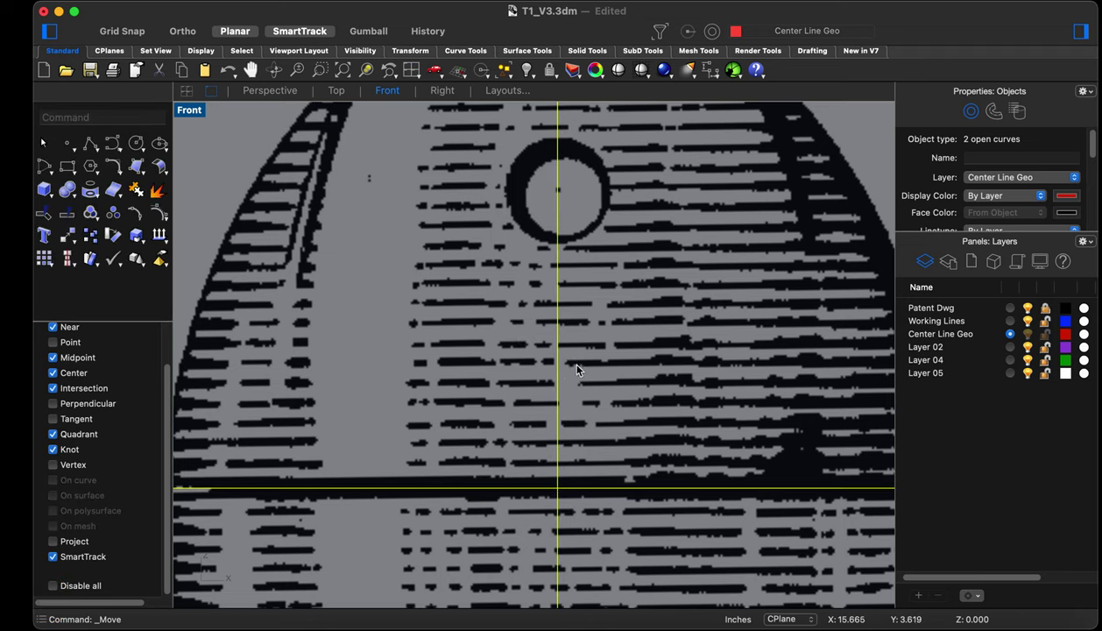
# Examine the centre lines' fit on FIG. 4's seam and hole, compare with the handset side view, and clear the selection
pyautogui.scroll(-2, 567, 357)
pyautogui.scroll(-2, 257, 484)
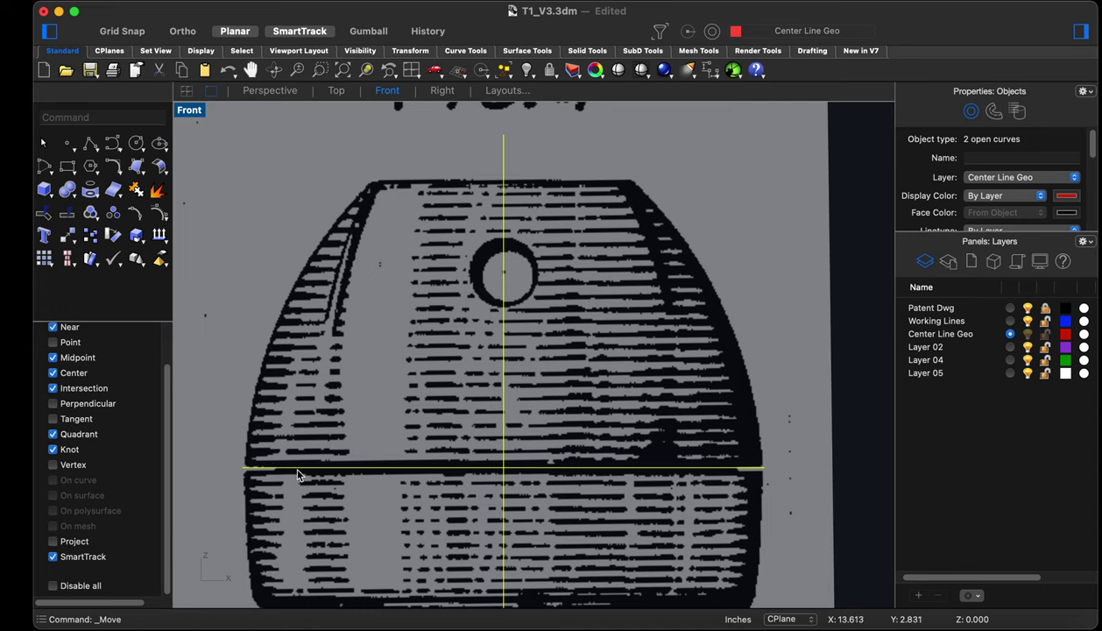
pyautogui.scroll(3, 254, 473)
pyautogui.scroll(-3, 328, 456)
pyautogui.scroll(-2, 638, 443)
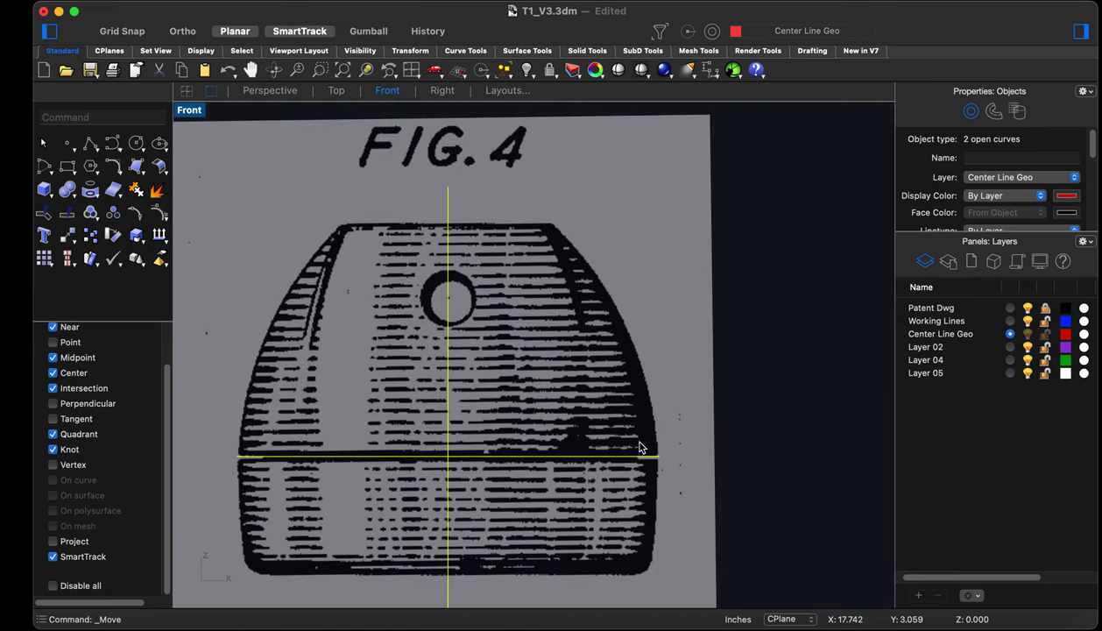
pyautogui.scroll(3, 661, 456)
pyautogui.scroll(2, 662, 457)
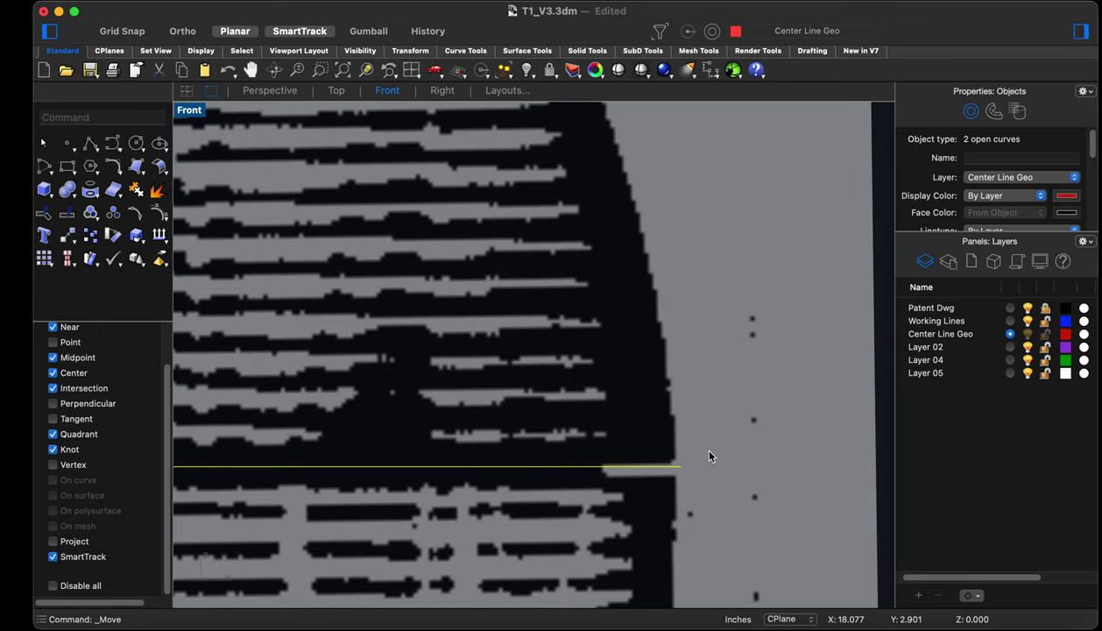
pyautogui.scroll(-3, 706, 451)
pyautogui.scroll(-3, 705, 452)
pyautogui.scroll(1, 643, 458)
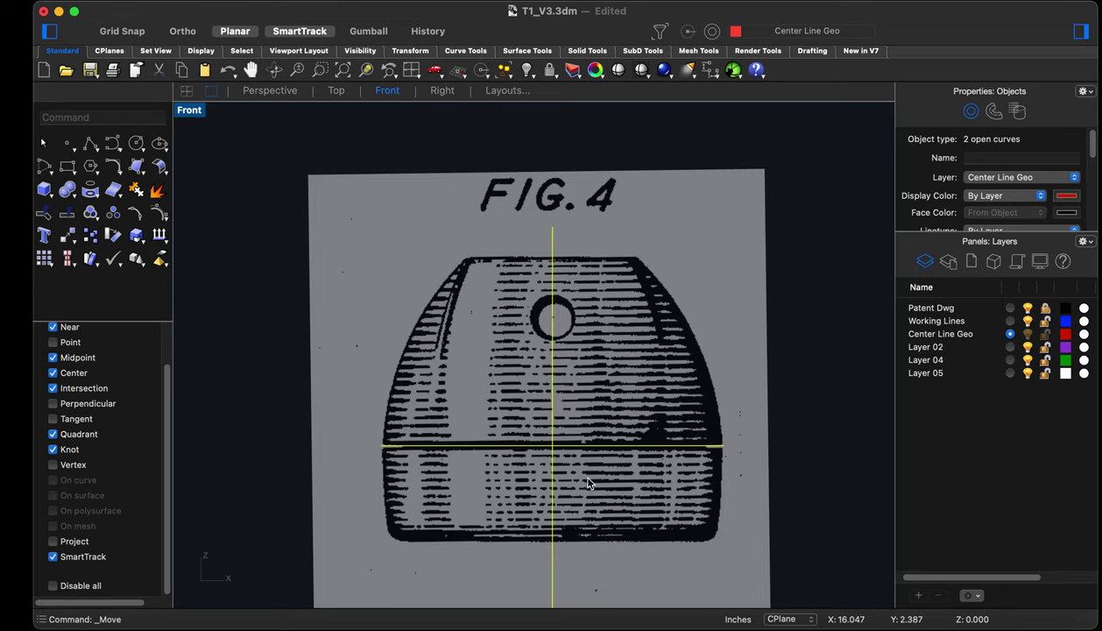
pyautogui.scroll(-6, 587, 482)
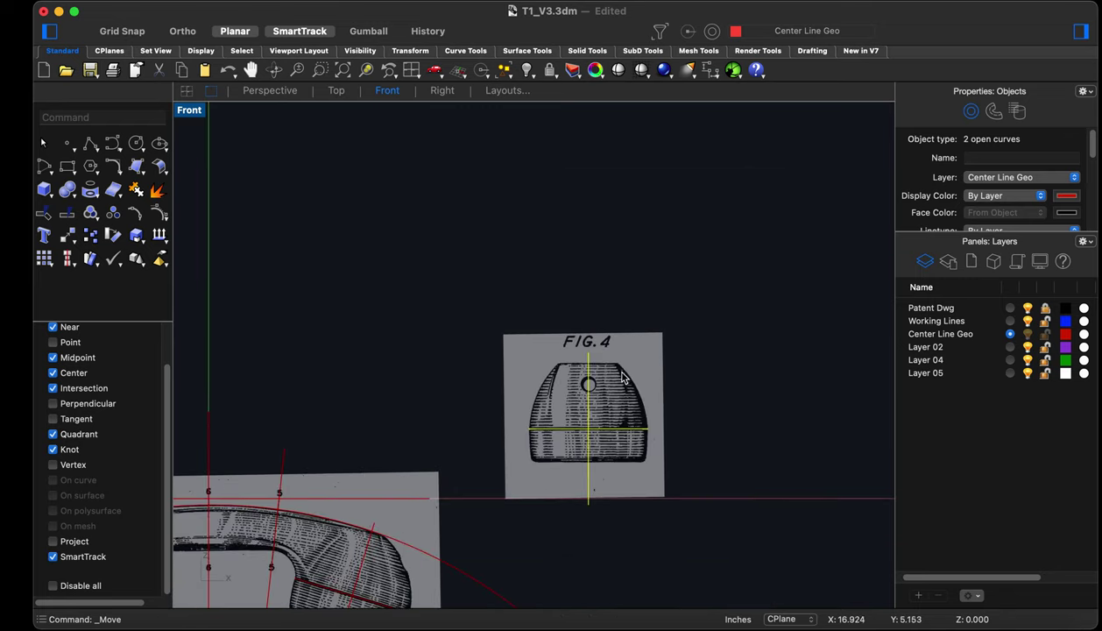
pyautogui.scroll(2, 393, 513)
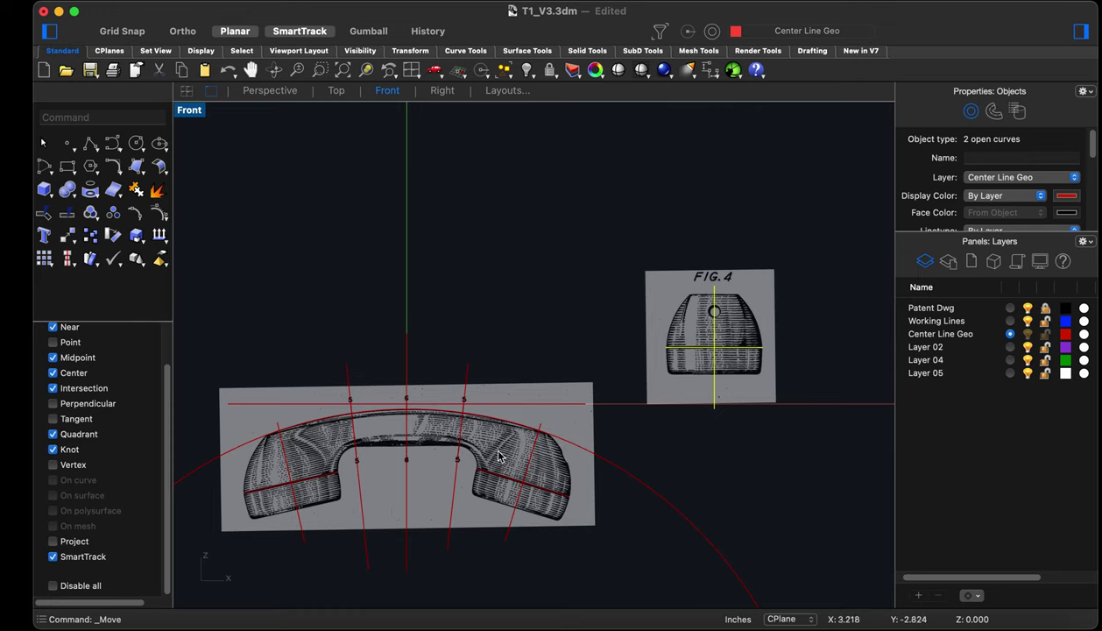
pyautogui.click(679, 456)
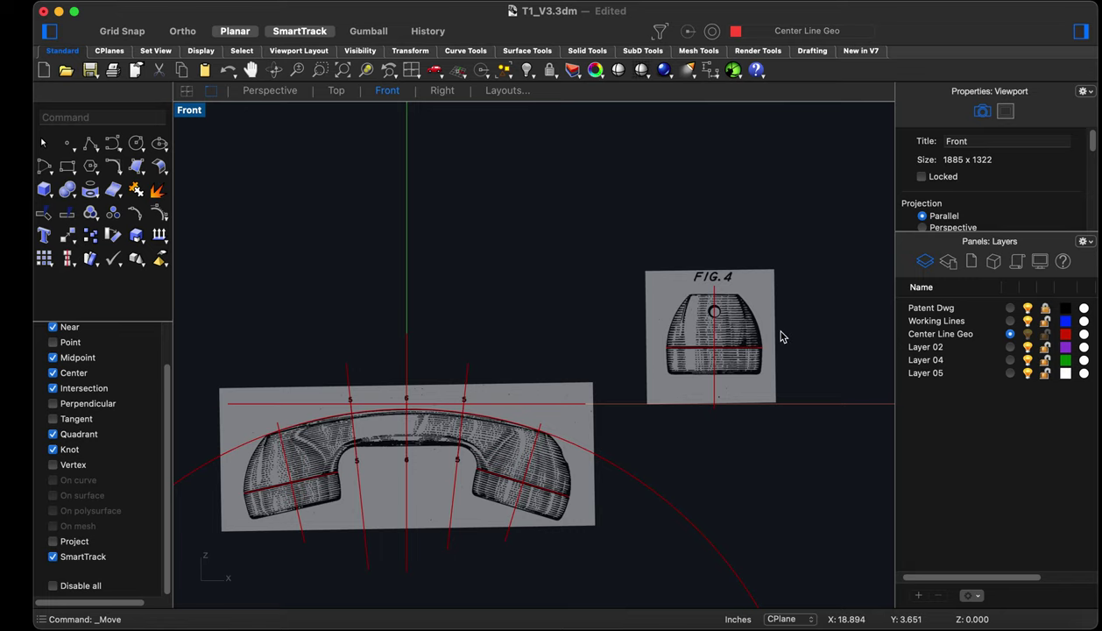
# Show the placed drawings in perspective and unlock the Patent Dwg layer so the FIG. 4 drawing can be edited
pyautogui.scroll(4, 759, 329)
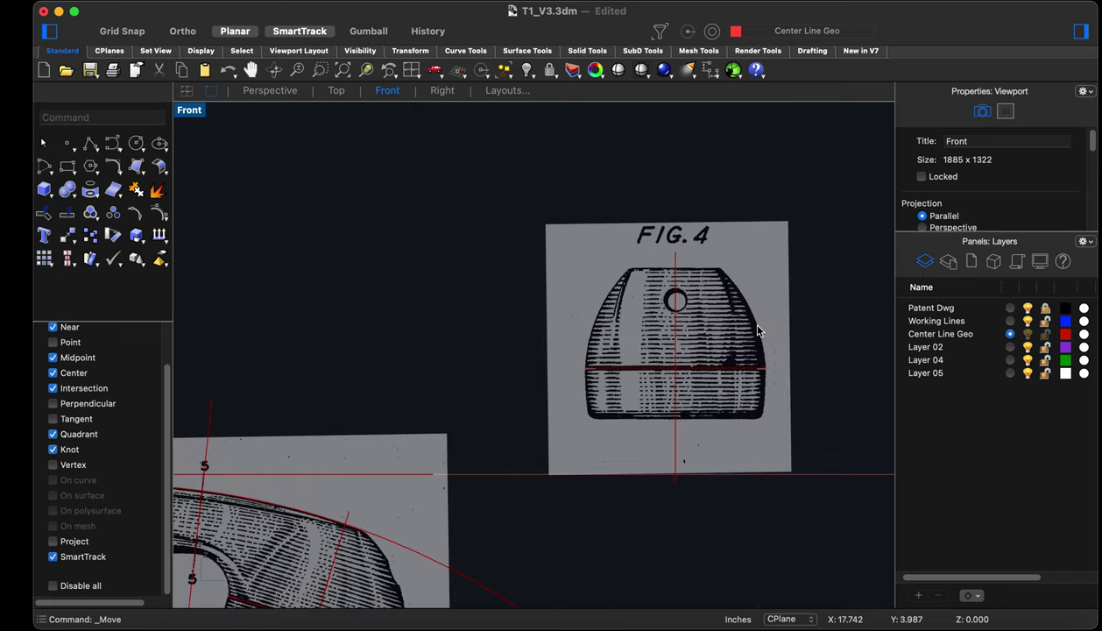
pyautogui.scroll(-3, 758, 331)
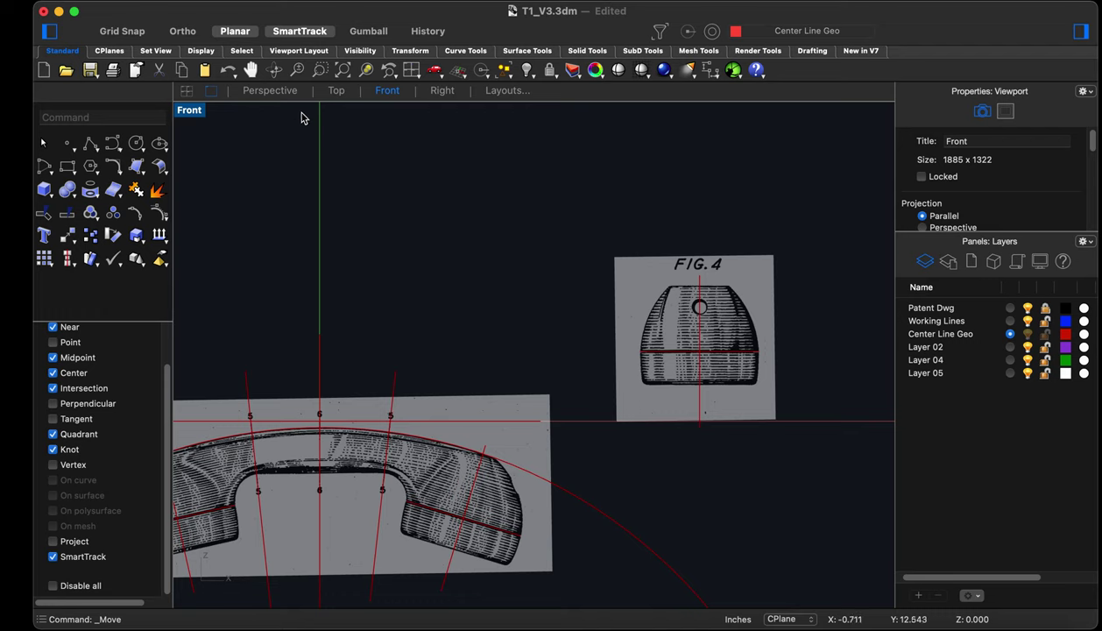
pyautogui.click(273, 91)
pyautogui.moveTo(359, 197)
pyautogui.mouseDown(button='right')
pyautogui.moveTo(529, 430)
pyautogui.moveTo(509, 414)
pyautogui.moveTo(532, 360)
pyautogui.moveTo(536, 453)
pyautogui.moveTo(529, 371)
pyautogui.mouseUp(button='right')
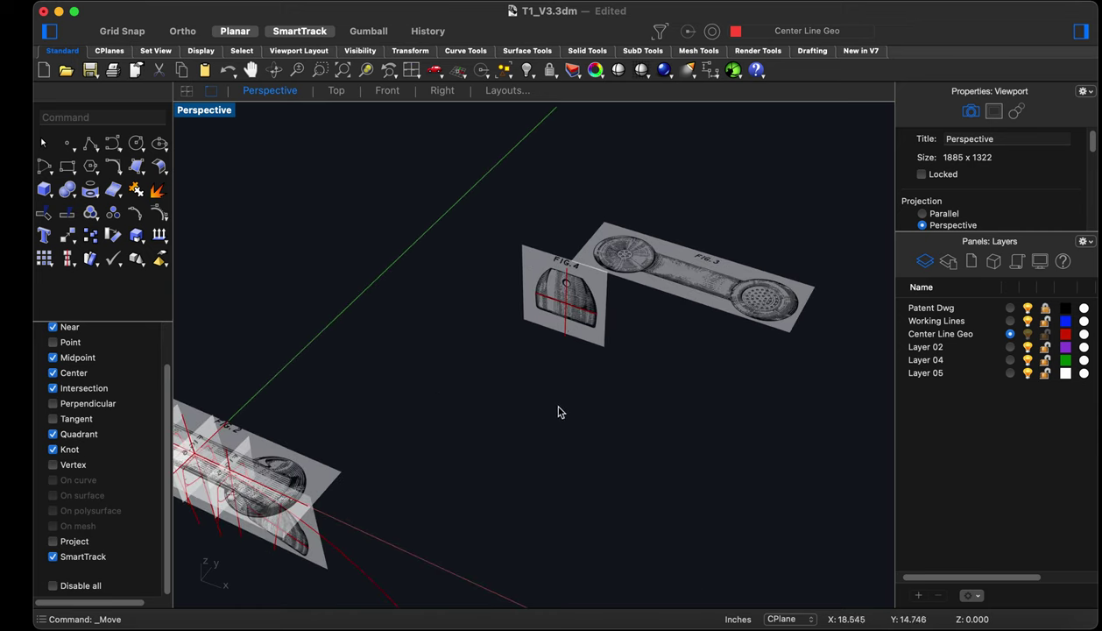
pyautogui.moveTo(579, 378)
pyautogui.mouseDown()
pyautogui.moveTo(517, 290)
pyautogui.moveTo(524, 299)
pyautogui.mouseUp()
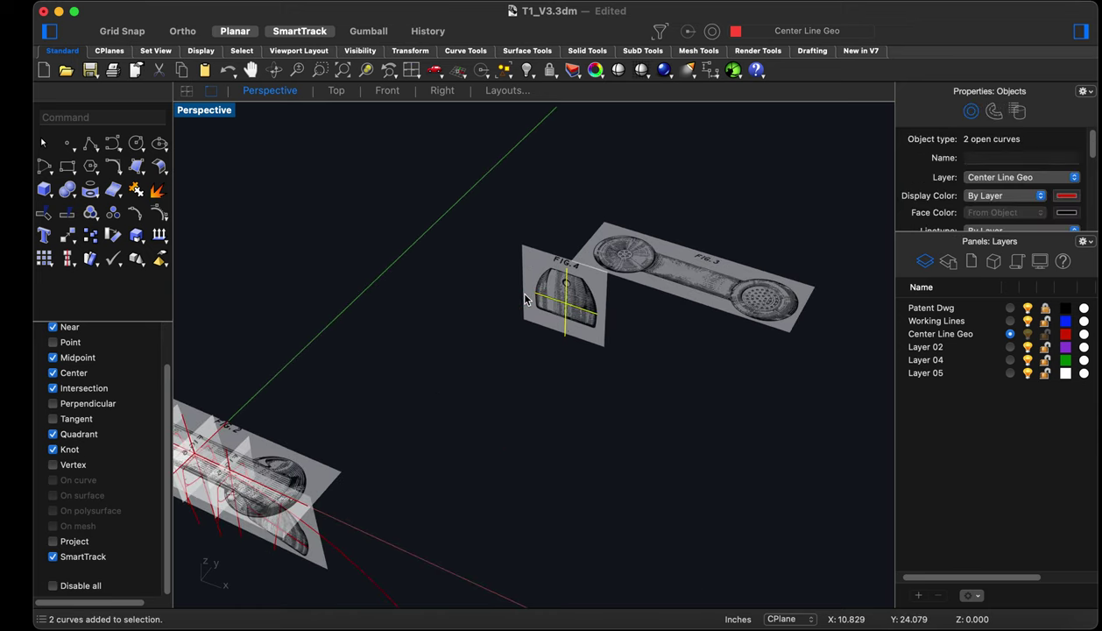
# Rotate the FIG. 4 drawing and its two centre lines 90 degrees about the vertical centre line's lower end, with Ortho on
pyautogui.moveTo(644, 432); pyautogui.dragTo(518, 312)
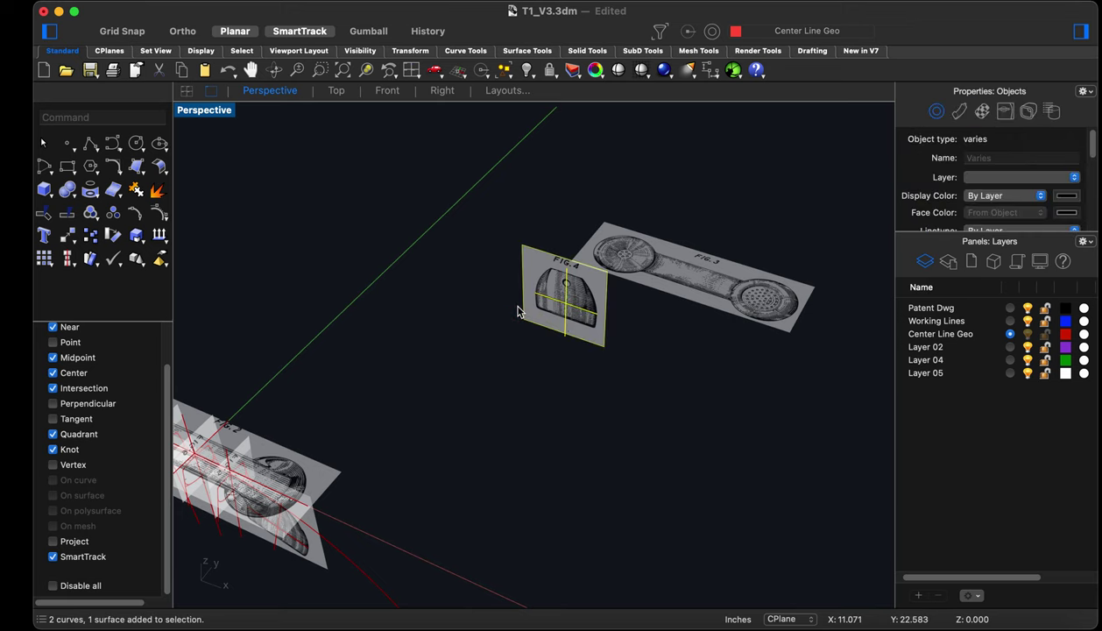
pyautogui.write('ro')
pyautogui.press('Return')
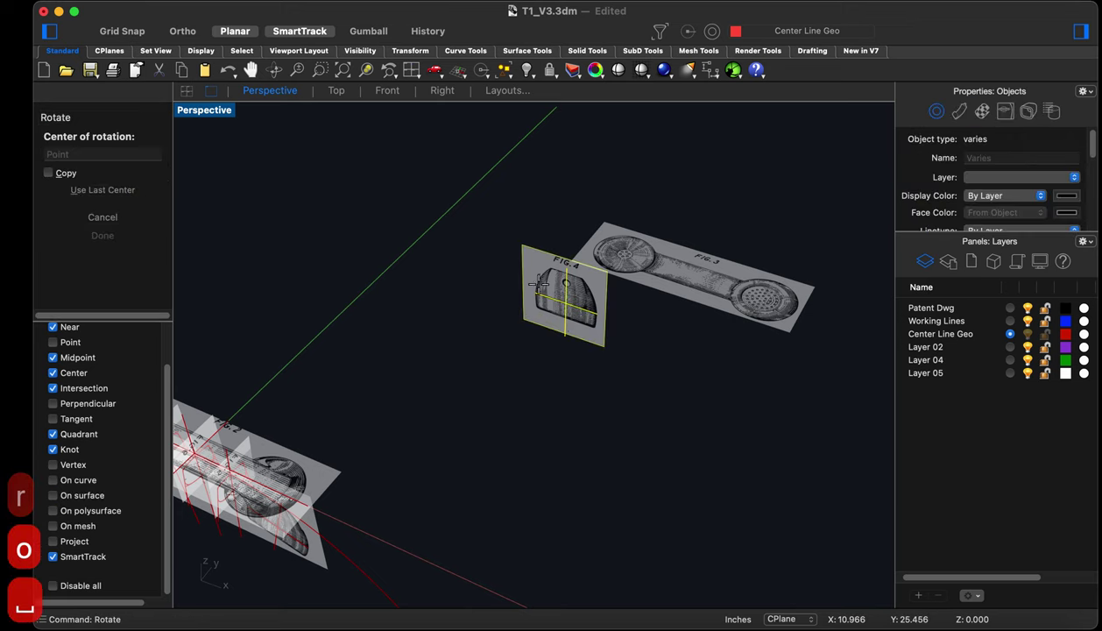
pyautogui.click(564, 337)
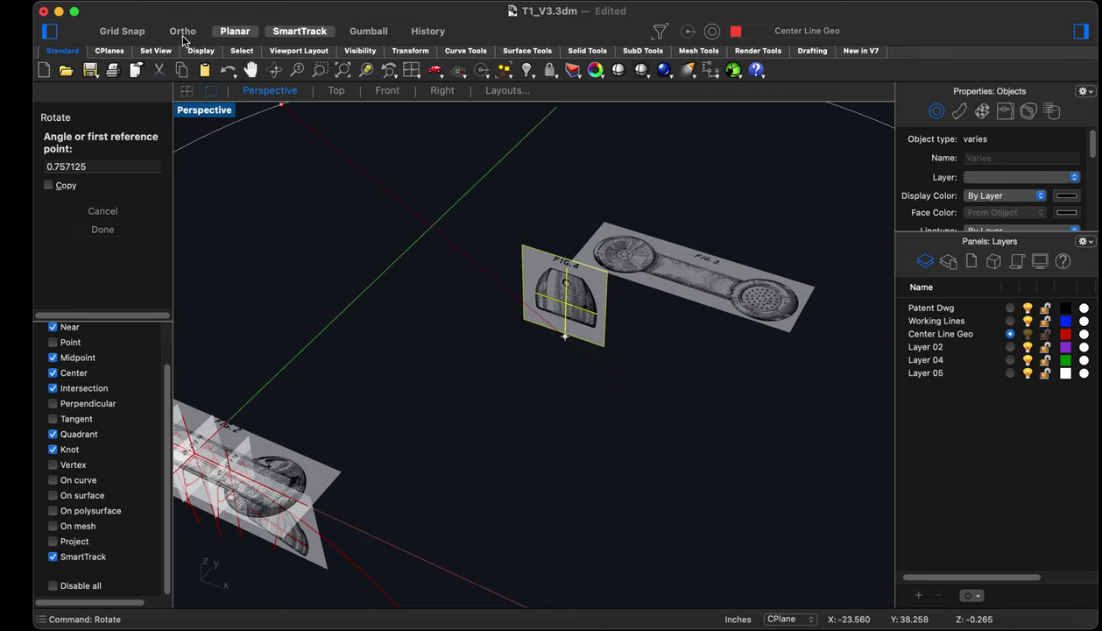
pyautogui.click(182, 31)
pyautogui.click(712, 388)
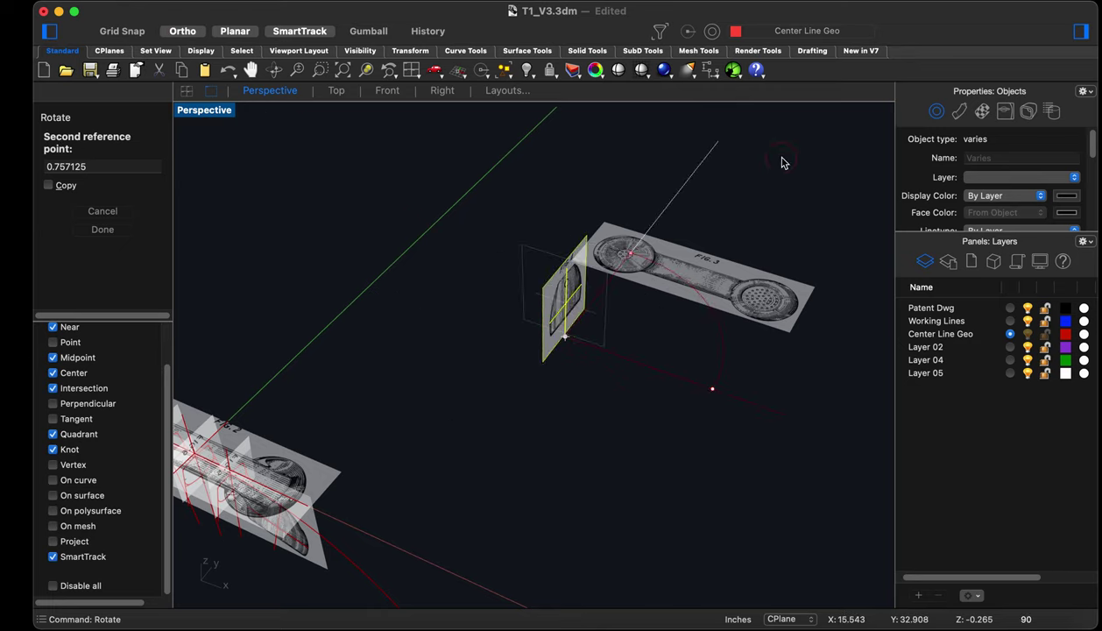
pyautogui.click(783, 156)
pyautogui.press('Escape')
pyautogui.click(517, 420)
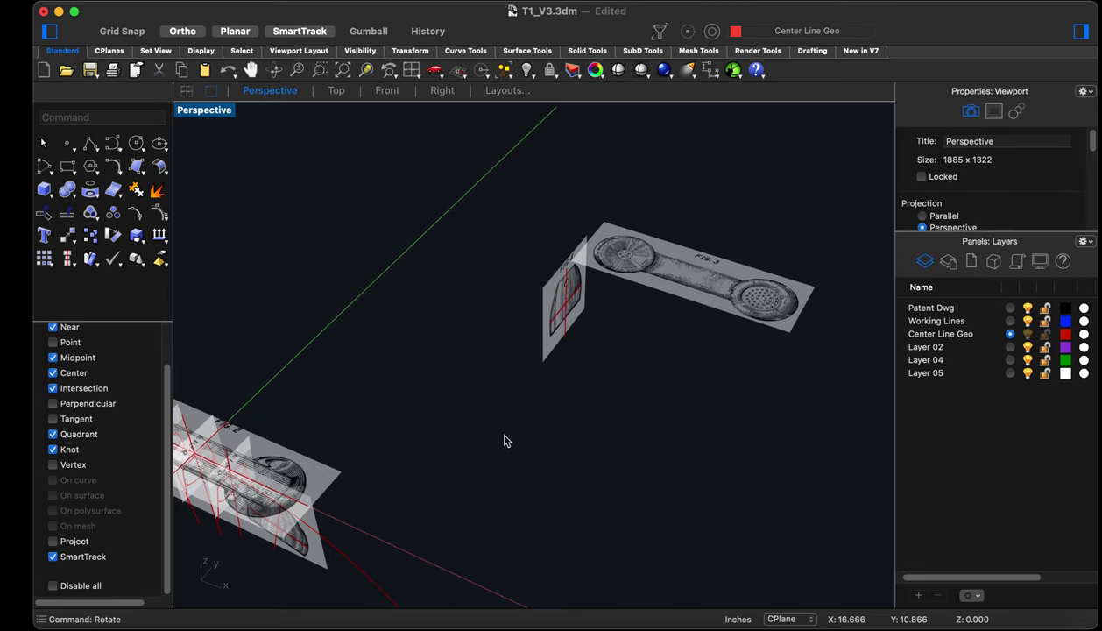
# Group the turned FIG. 4 drawing with its two centre lines and clear the selection
pyautogui.scroll(-3, 504, 441)
pyautogui.moveTo(487, 431); pyautogui.dragTo(586, 427, button='right')
pyautogui.moveTo(580, 421); pyautogui.dragTo(523, 292)
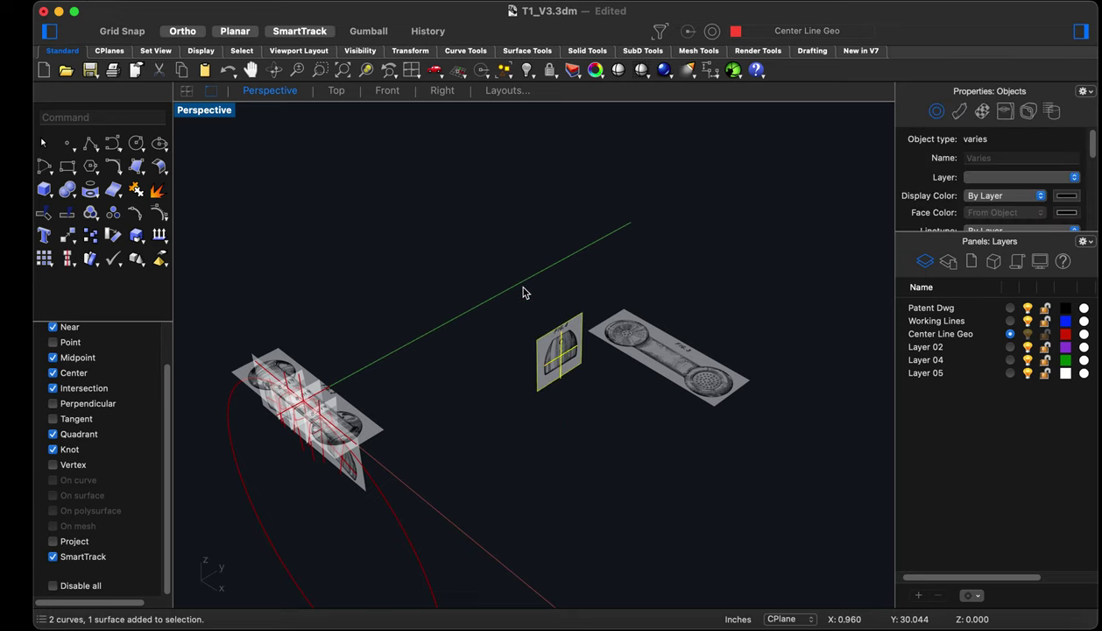
pyautogui.write('gro')
pyautogui.press('space')
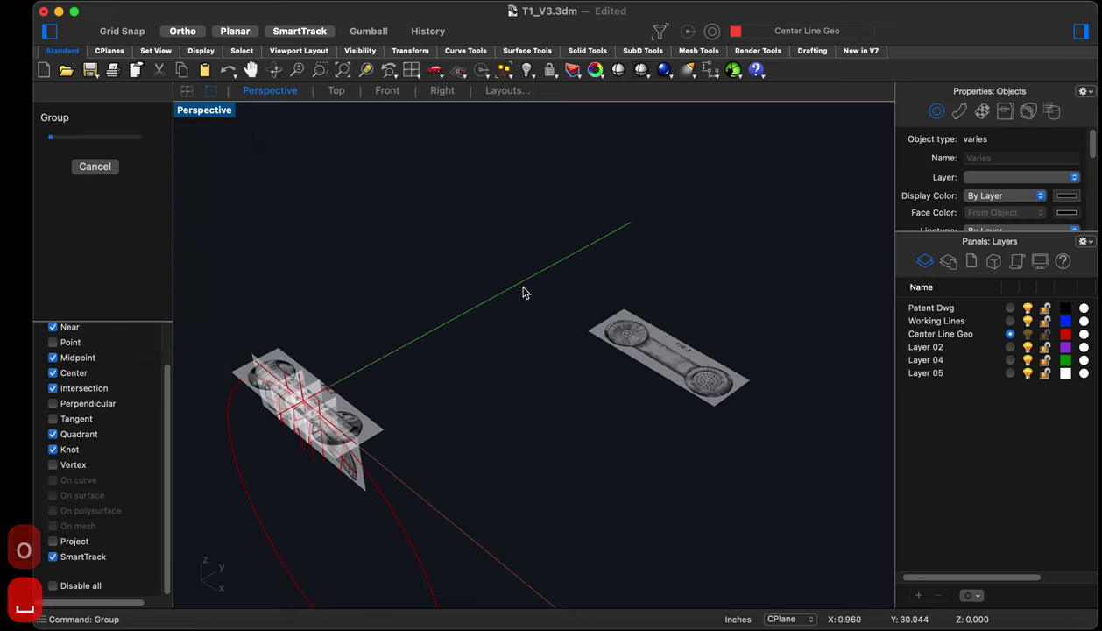
pyautogui.click(552, 418)
# Move the FIG. 4 group from its centre lines' intersection to the centre line intersection on the handset side view's left cap
pyautogui.scroll(3, 576, 406)
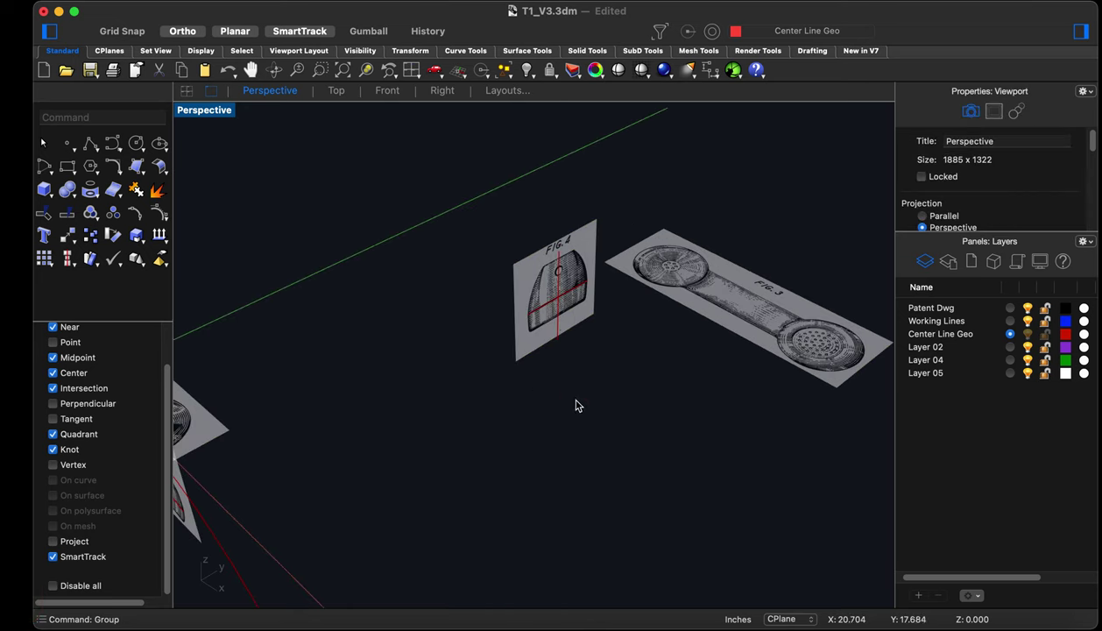
pyautogui.click(514, 289)
pyautogui.scroll(3, 510, 290)
pyautogui.write('m')
pyautogui.press('space')
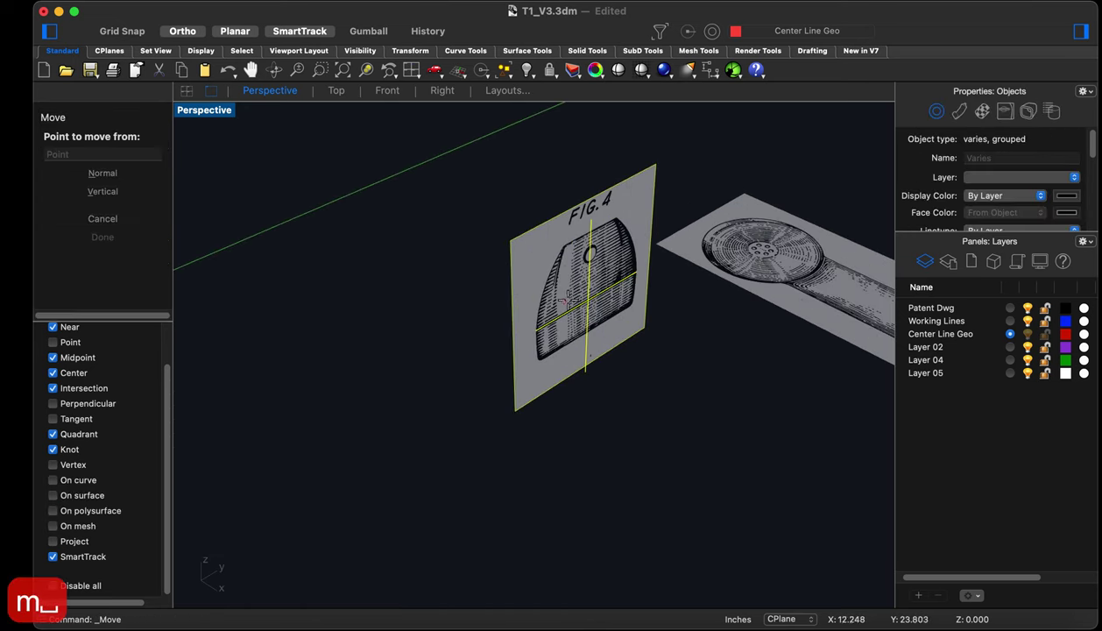
pyautogui.click(588, 300)
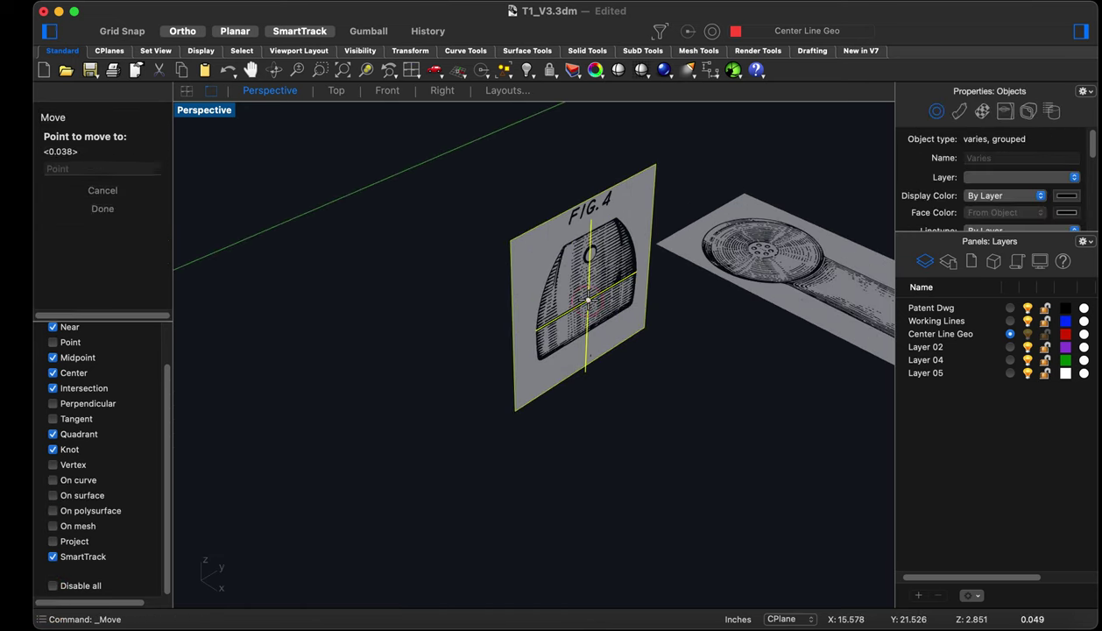
pyautogui.scroll(-10, 604, 294)
pyautogui.scroll(10, 600, 279)
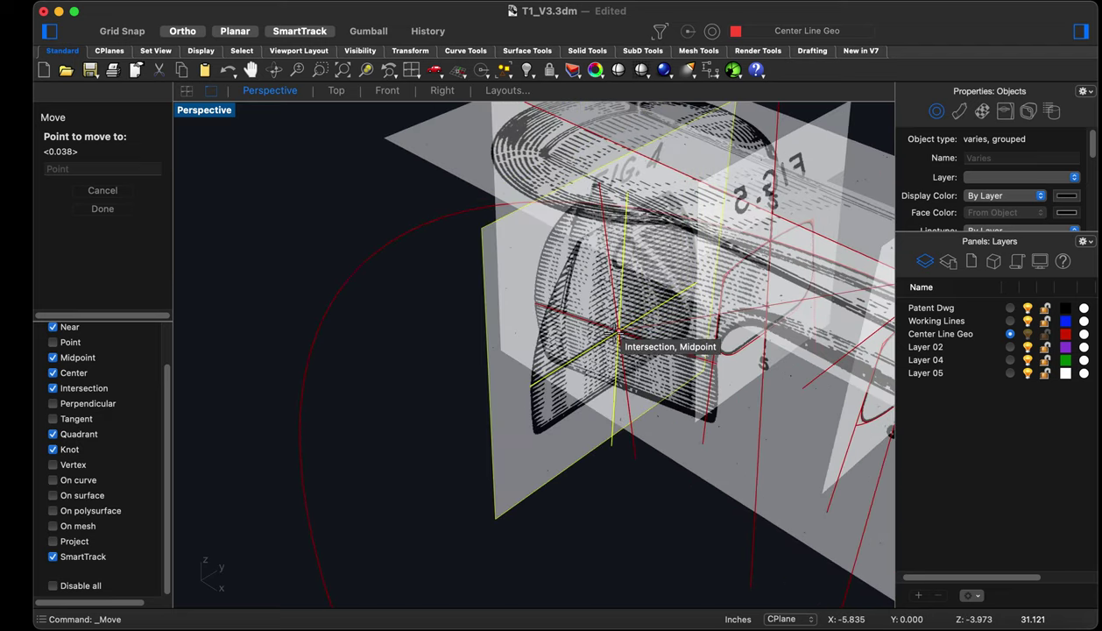
pyautogui.click(616, 336)
# Rotate the FIG. 4 group in the front view about the left cap's centre line intersection, aligning it with the cap's tilted axis
pyautogui.scroll(5, 584, 385)
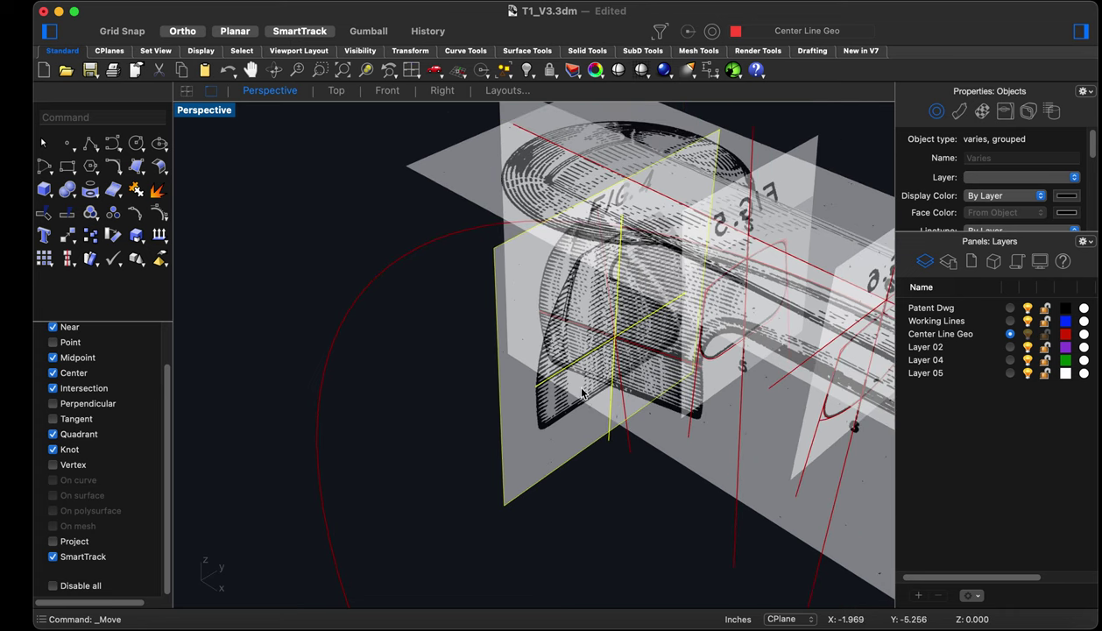
pyautogui.write('ro')
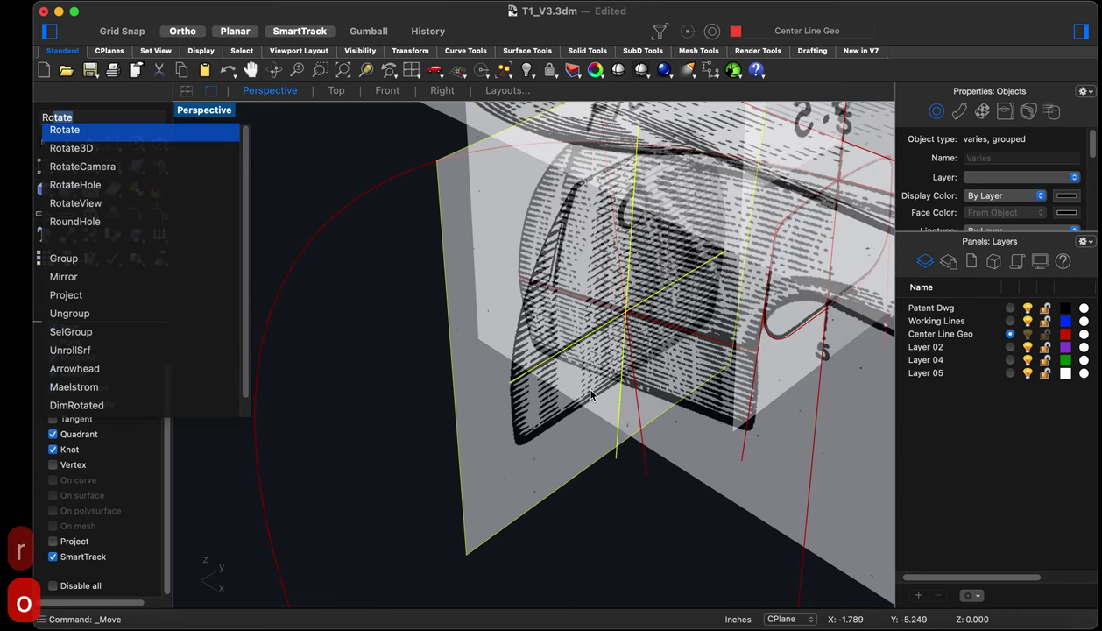
pyautogui.press('Return')
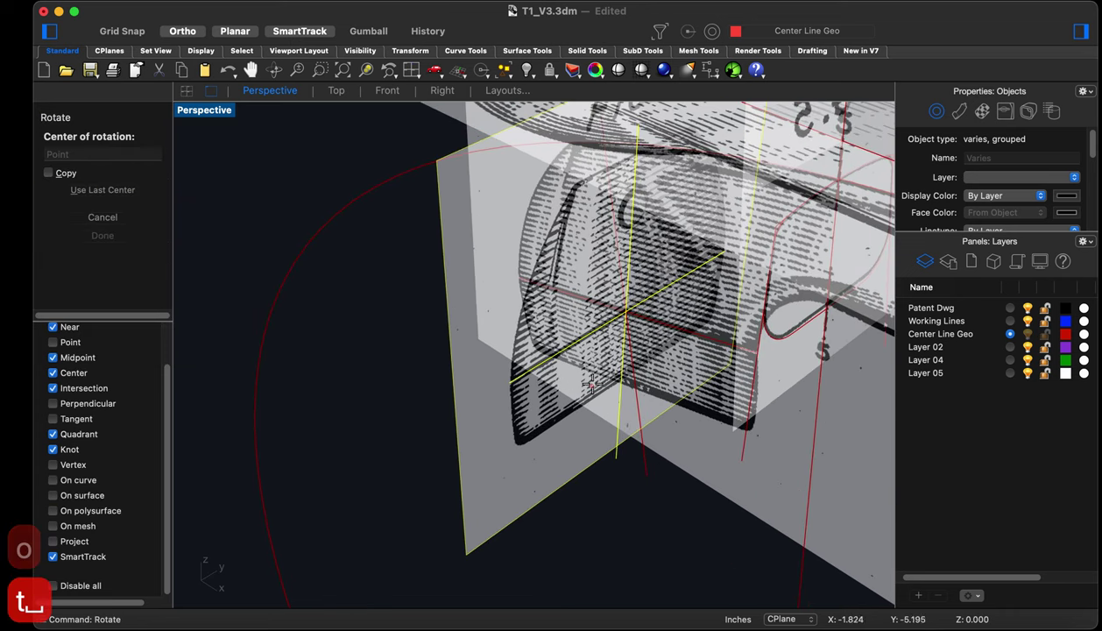
pyautogui.click(624, 312)
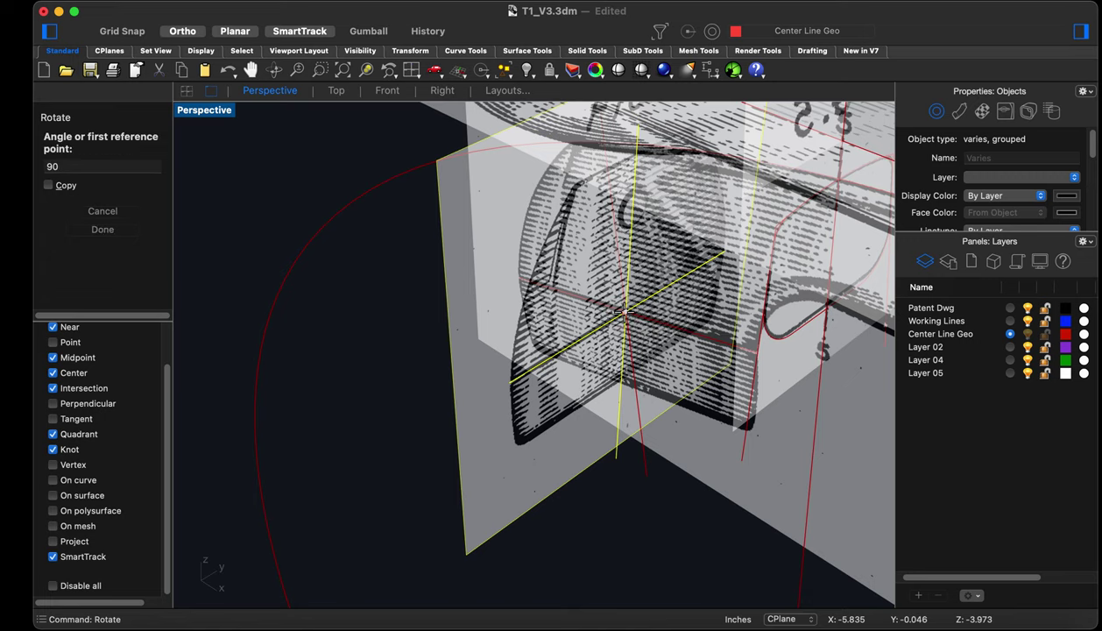
pyautogui.click(388, 94)
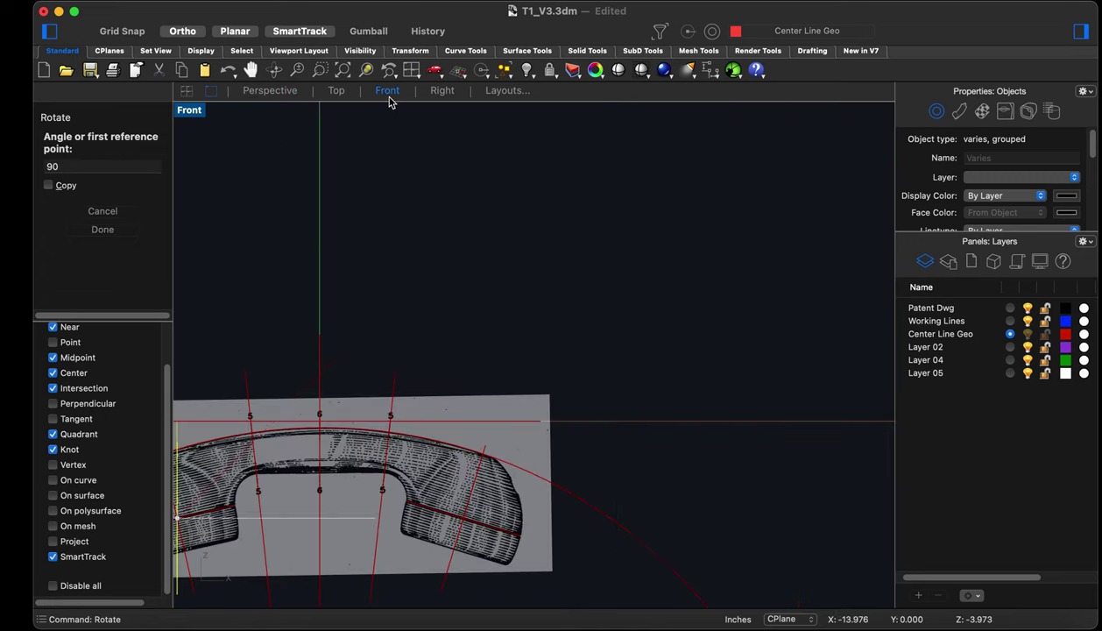
pyautogui.scroll(-5, 615, 337)
pyautogui.scroll(5, 456, 423)
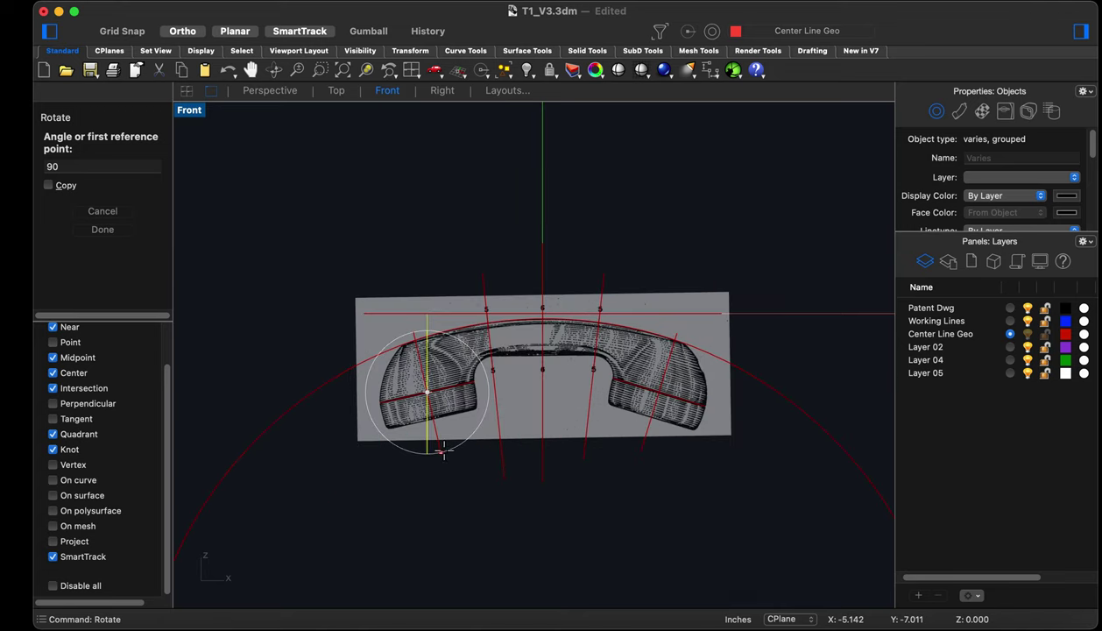
pyautogui.scroll(5, 444, 450)
pyautogui.click(409, 456)
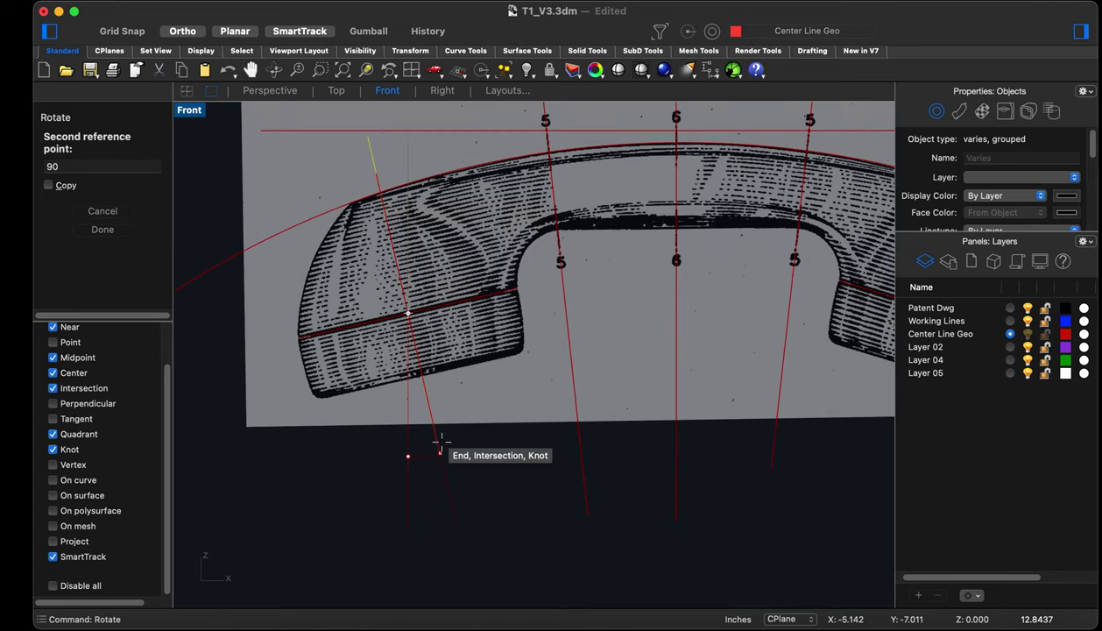
pyautogui.click(439, 449)
pyautogui.scroll(-5, 421, 398)
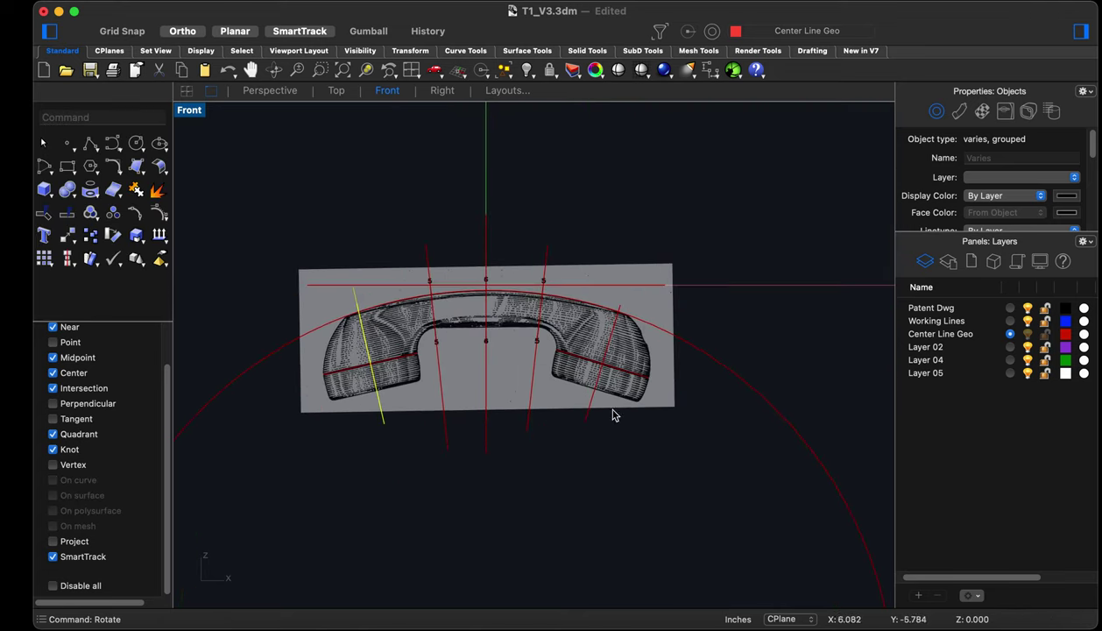
pyautogui.click(327, 140)
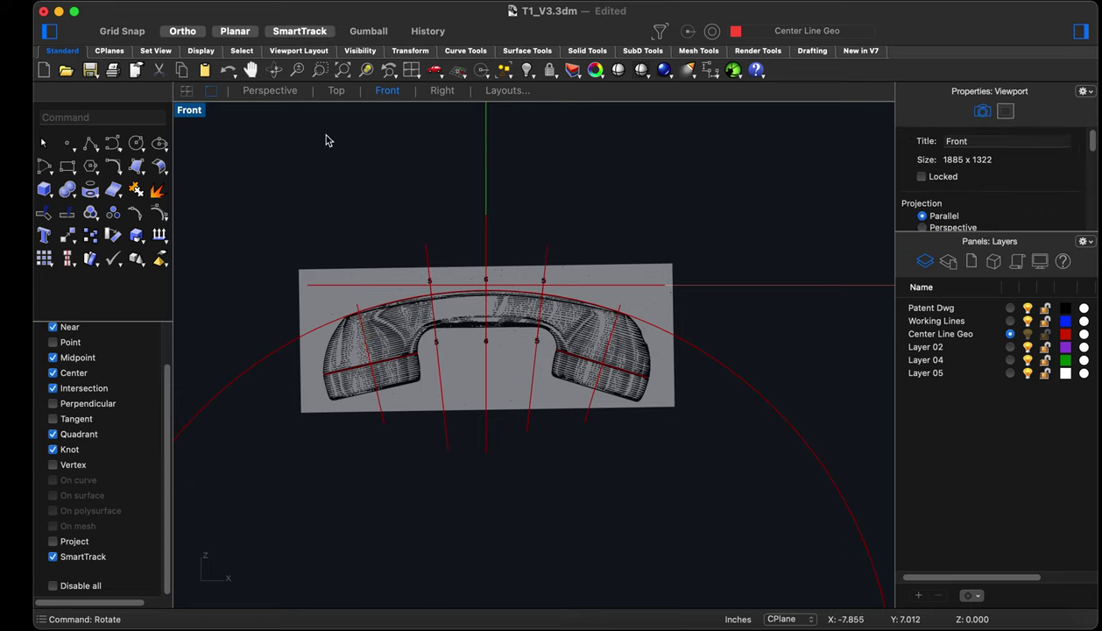
# Copy the tilted FIG. 4 group from the left cap's centre line intersection to the matching intersection on the right cap
pyautogui.click(282, 93)
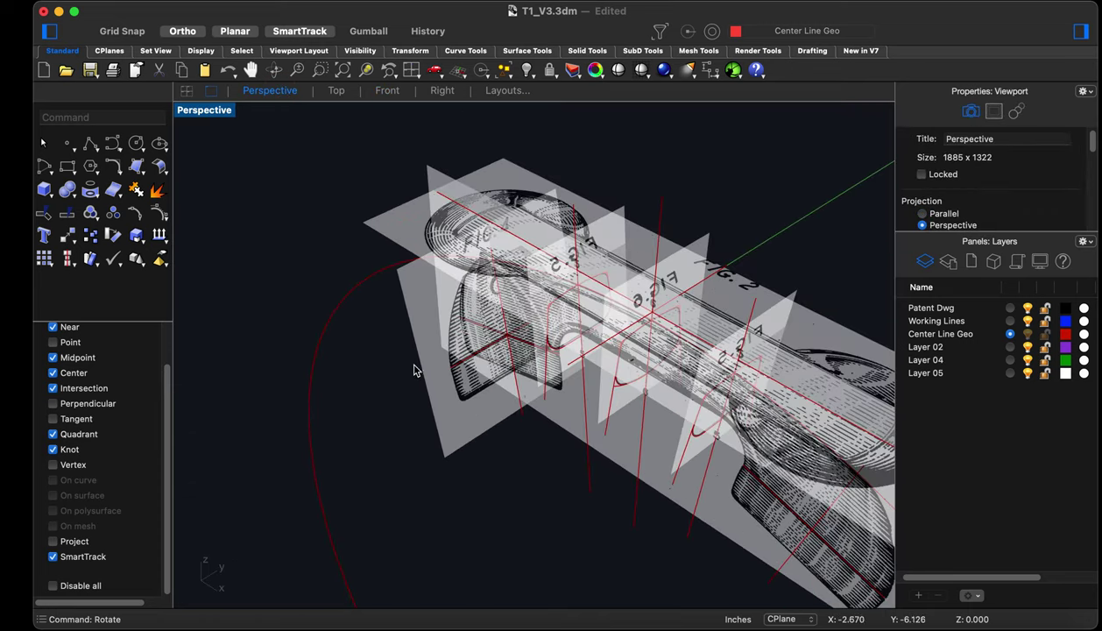
pyautogui.moveTo(383, 455); pyautogui.dragTo(383, 456, button='right')
pyautogui.click(391, 468)
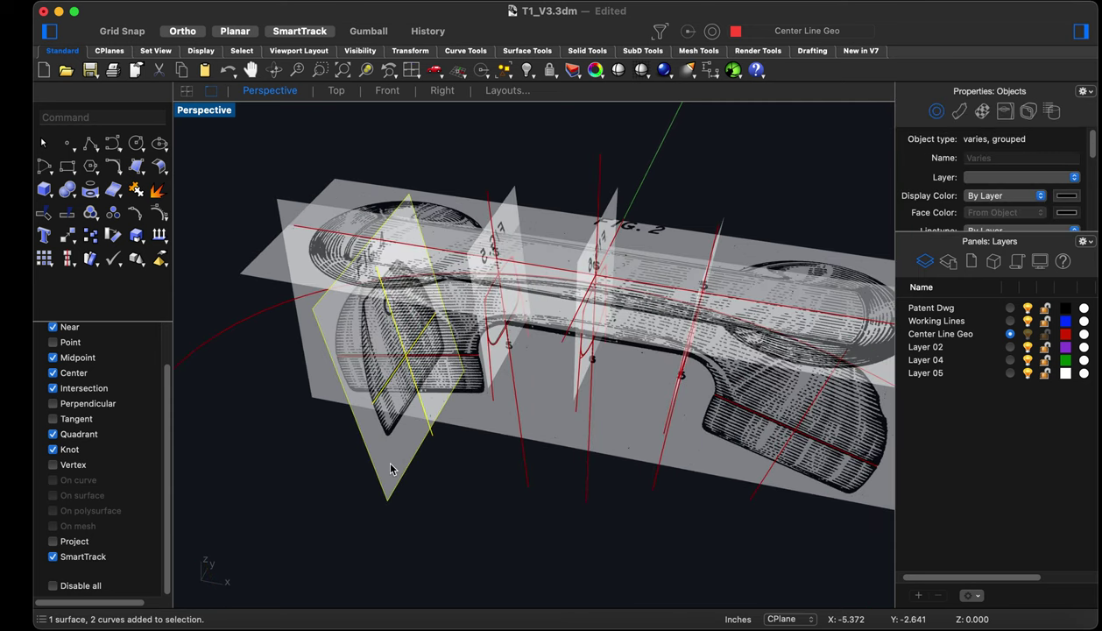
pyautogui.write('Copy')
pyautogui.press('space')
pyautogui.scroll(6, 406, 344)
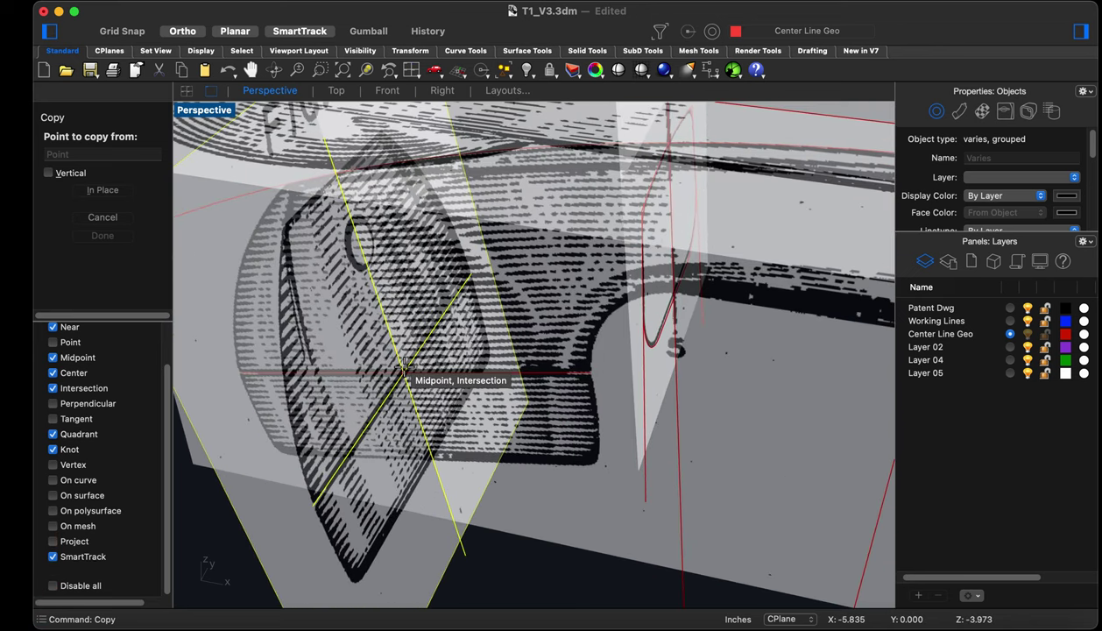
pyautogui.click(402, 372)
pyautogui.scroll(-8, 402, 371)
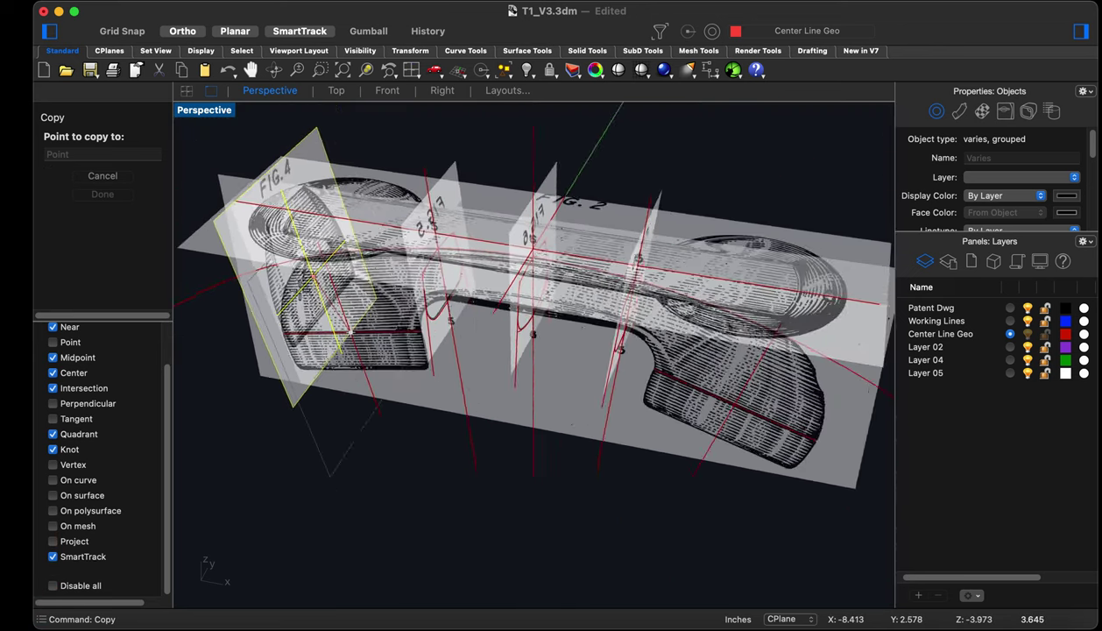
pyautogui.scroll(5, 649, 406)
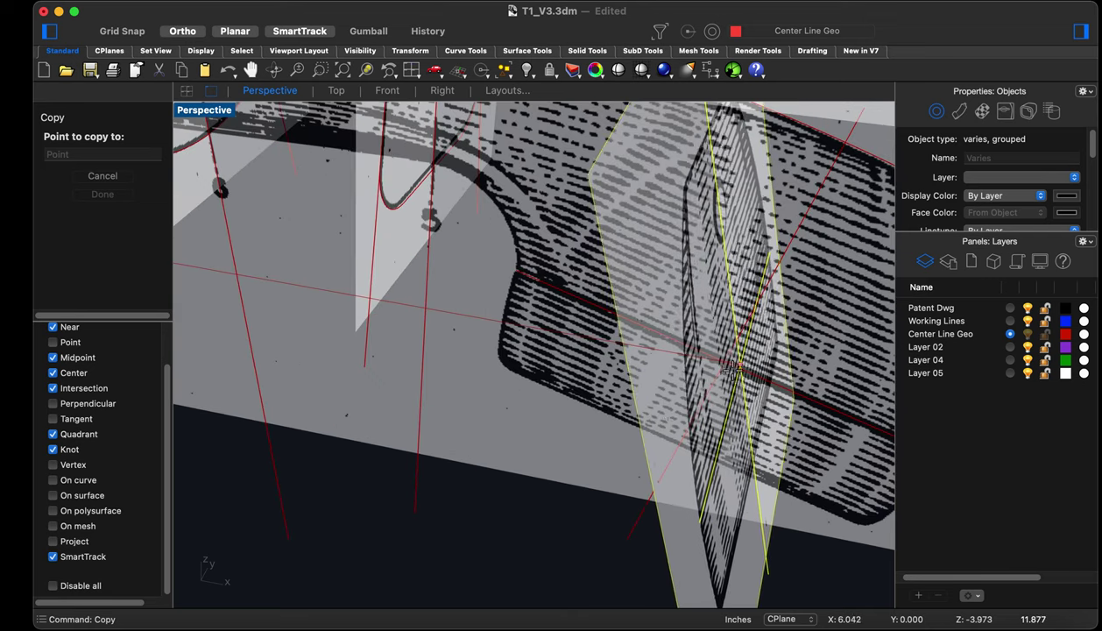
pyautogui.click(724, 361)
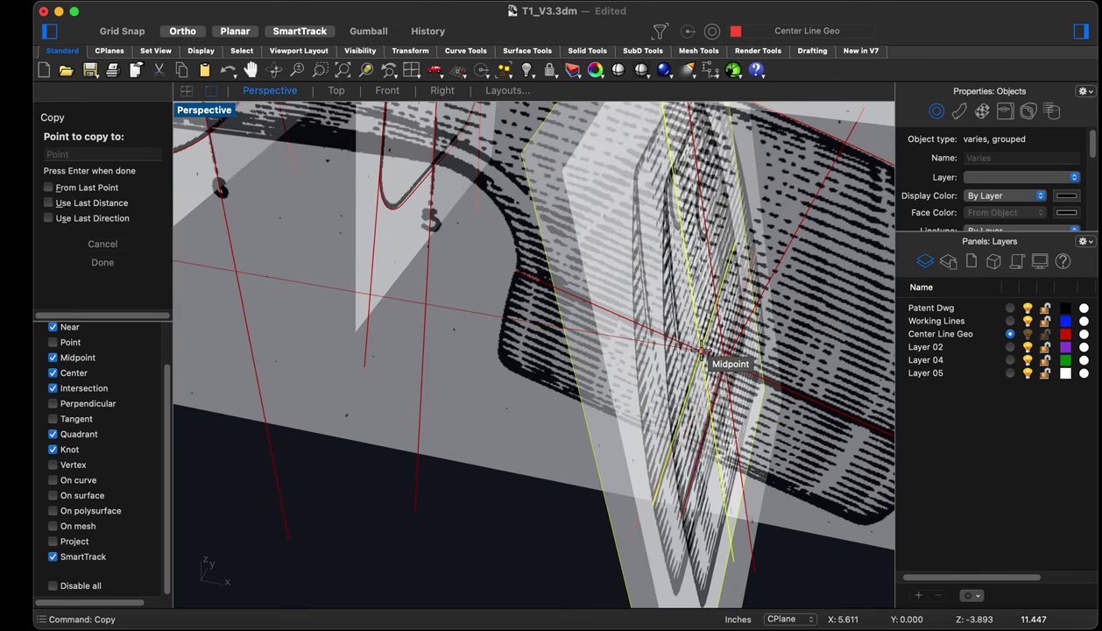
pyautogui.press('Return')
# Rotate the copied FIG. 4 group in the front view about the right cap's centre line intersection, aligning it with that cap's tilted axis
pyautogui.click(706, 566)
pyautogui.write('rot')
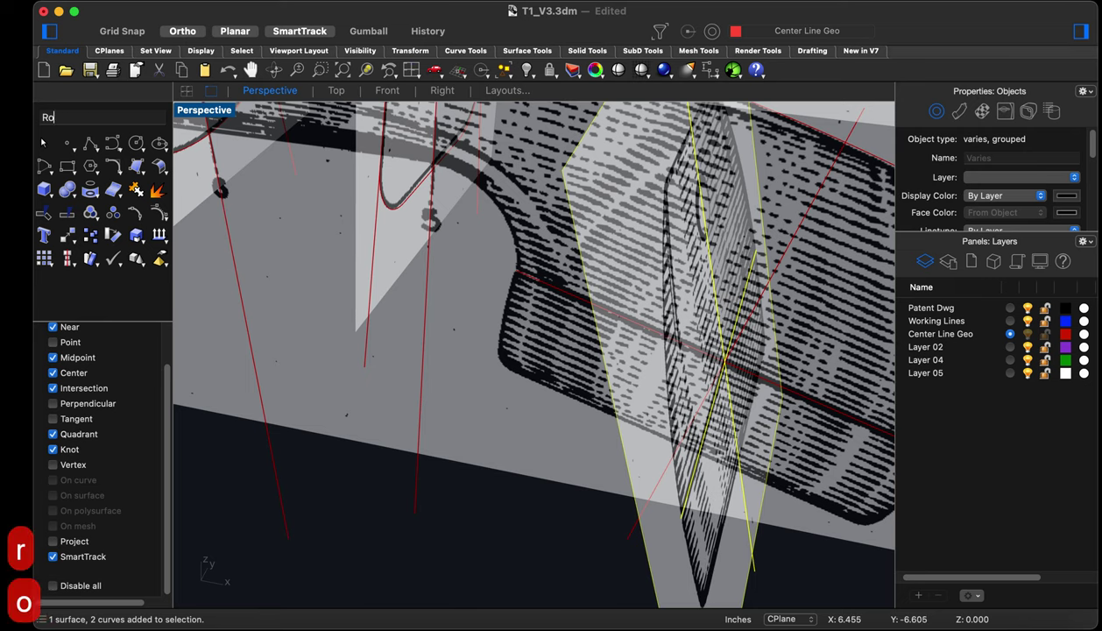
pyautogui.press('Return')
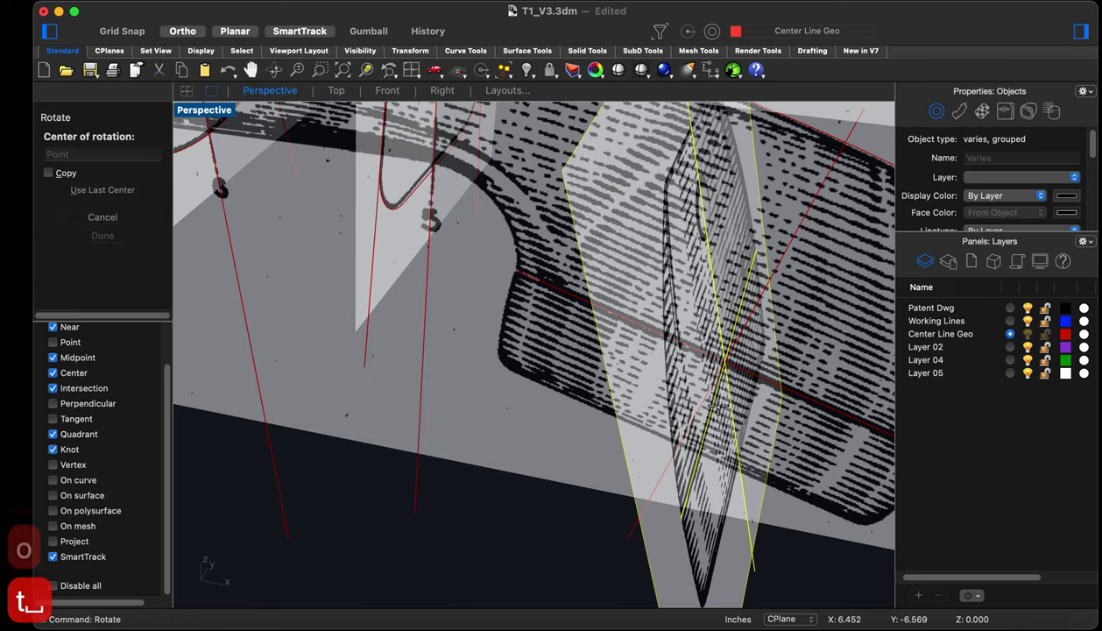
pyautogui.click(723, 361)
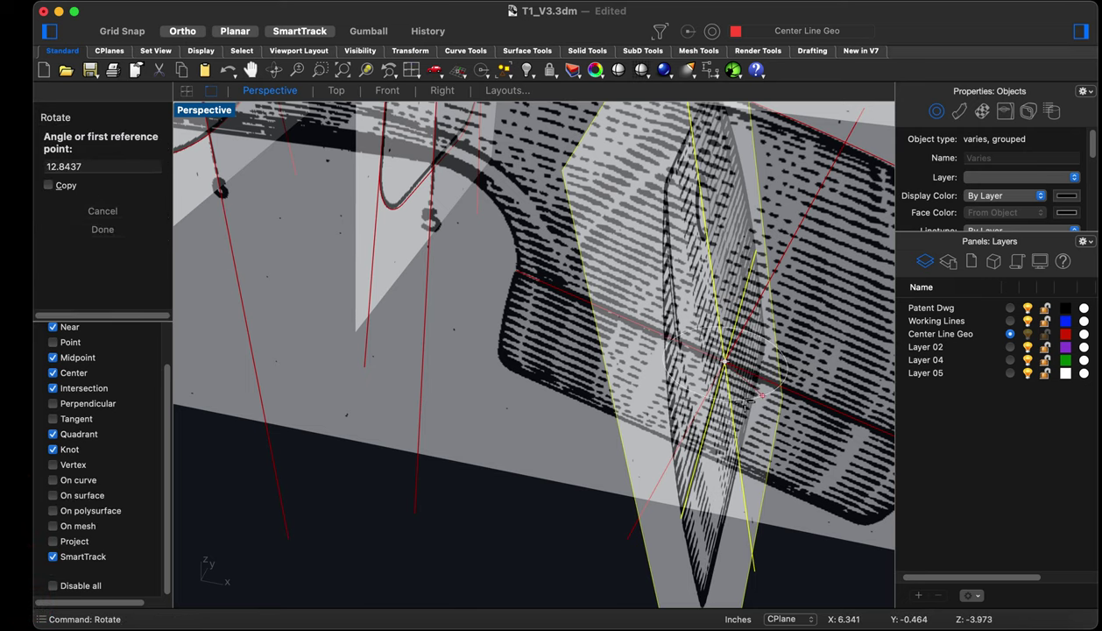
pyautogui.click(382, 91)
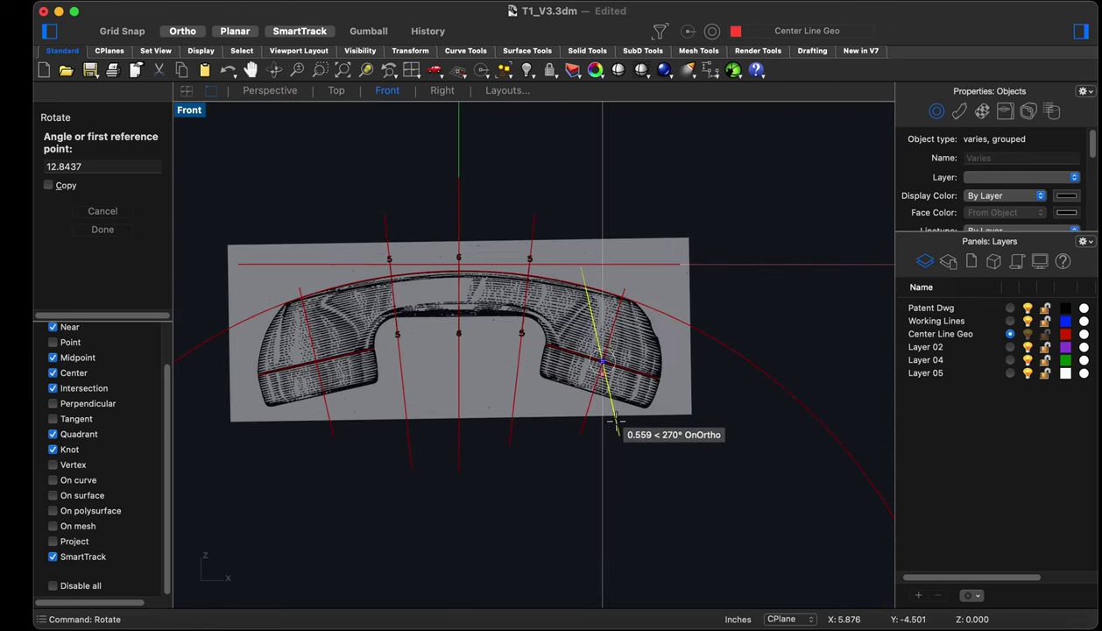
pyautogui.click(620, 431)
pyautogui.scroll(3, 620, 430)
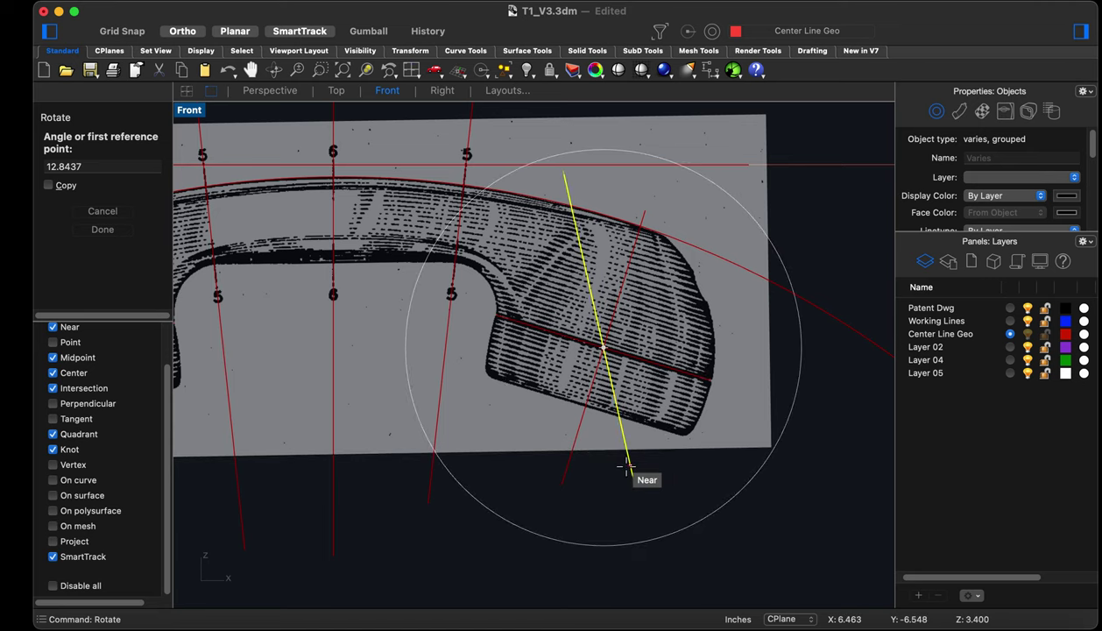
pyautogui.click(570, 462)
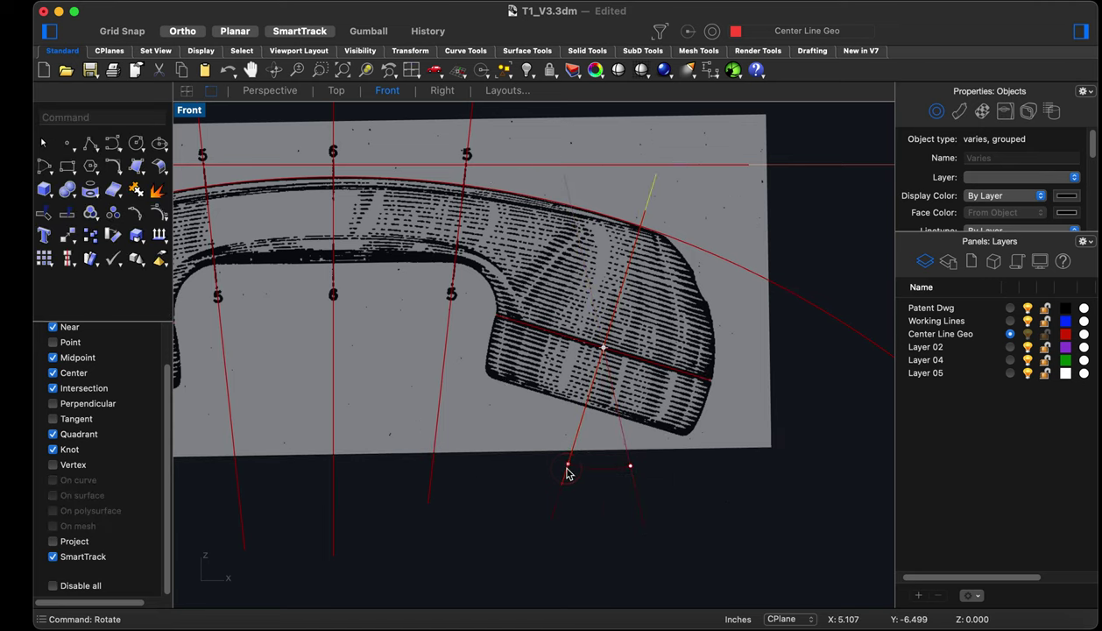
pyautogui.click(612, 478)
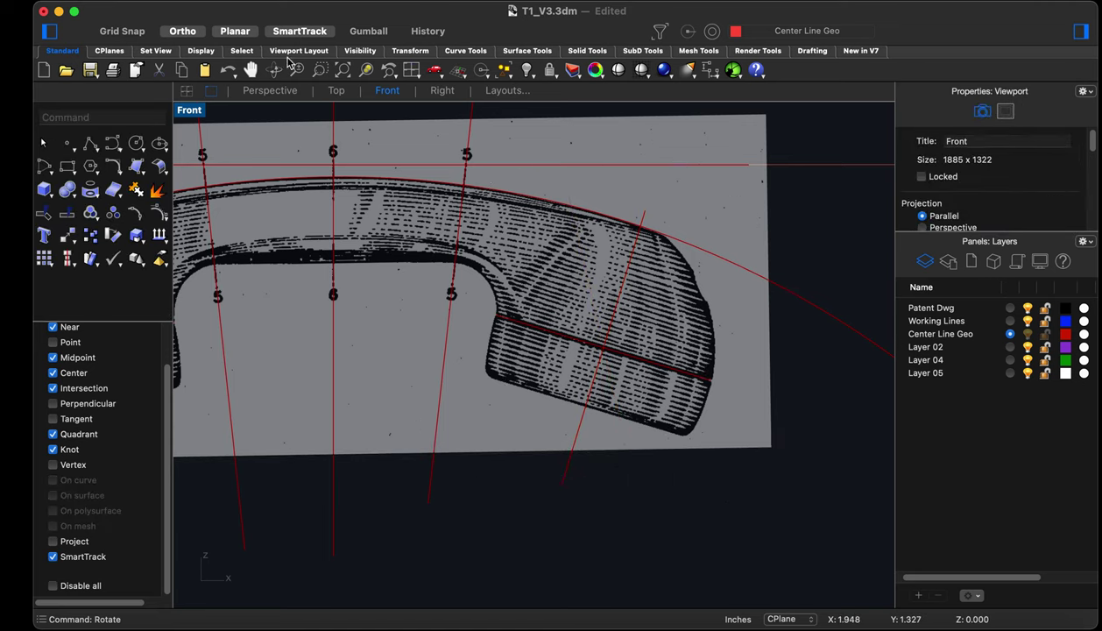
# Hide the Patent Dwg layer and examine the centre line geometry of the caps and cross sections in perspective
pyautogui.click(255, 91)
pyautogui.moveTo(590, 292); pyautogui.dragTo(515, 431, button='right')
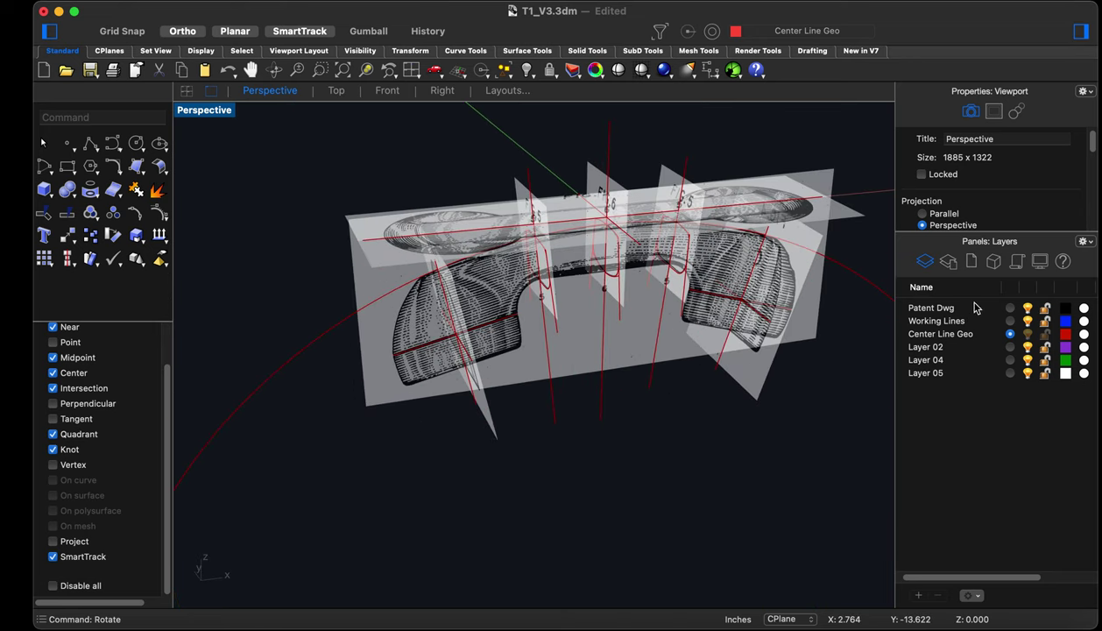
pyautogui.click(1027, 308)
pyautogui.moveTo(701, 381)
pyautogui.mouseDown(button='right')
pyautogui.moveTo(672, 359)
pyautogui.moveTo(517, 352)
pyautogui.moveTo(605, 337)
pyautogui.moveTo(575, 369)
pyautogui.moveTo(531, 311)
pyautogui.moveTo(467, 328)
pyautogui.moveTo(457, 343)
pyautogui.moveTo(467, 360)
pyautogui.moveTo(509, 348)
pyautogui.moveTo(536, 409)
pyautogui.moveTo(598, 330)
pyautogui.mouseUp(button='right')
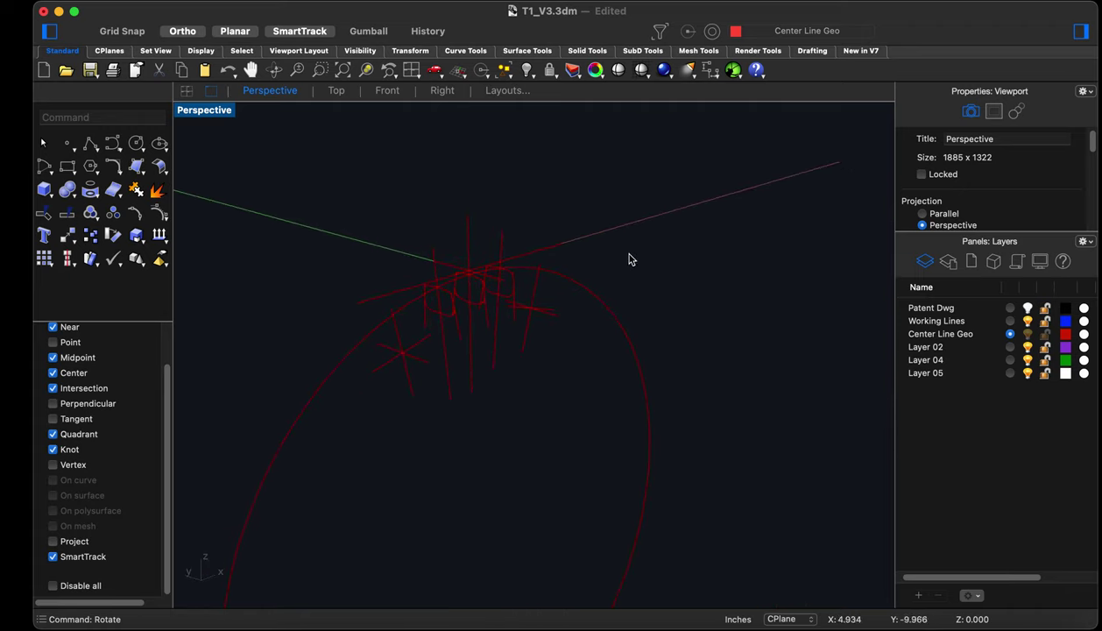
pyautogui.scroll(5, 421, 315)
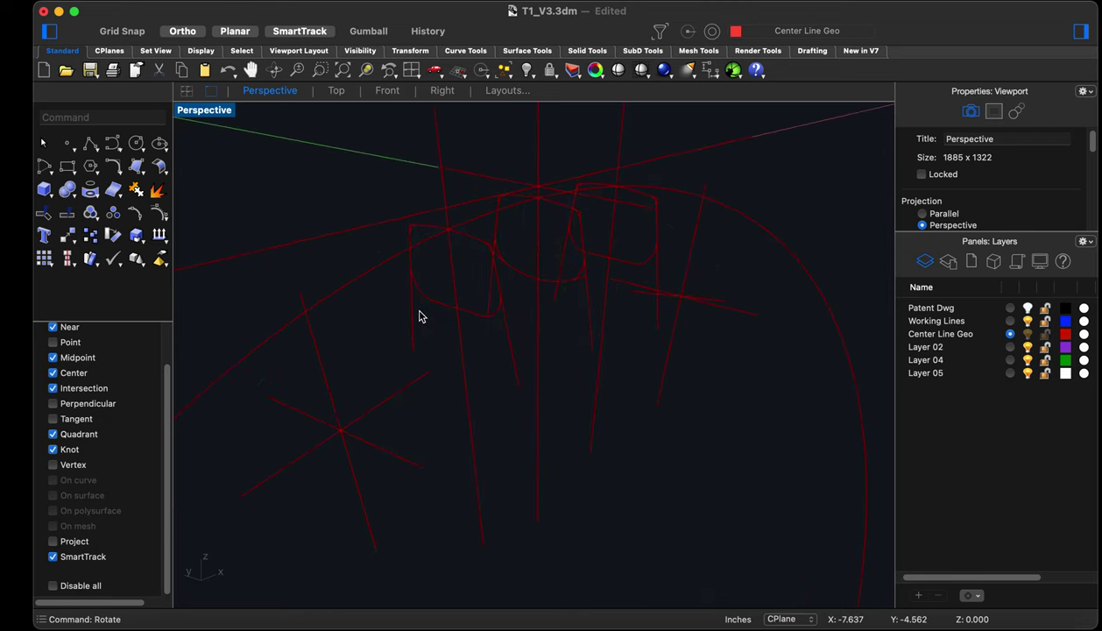
pyautogui.moveTo(443, 308)
pyautogui.mouseDown(button='right')
pyautogui.moveTo(453, 301)
pyautogui.moveTo(440, 311)
pyautogui.mouseUp(button='right')
pyautogui.scroll(-2, 439, 312)
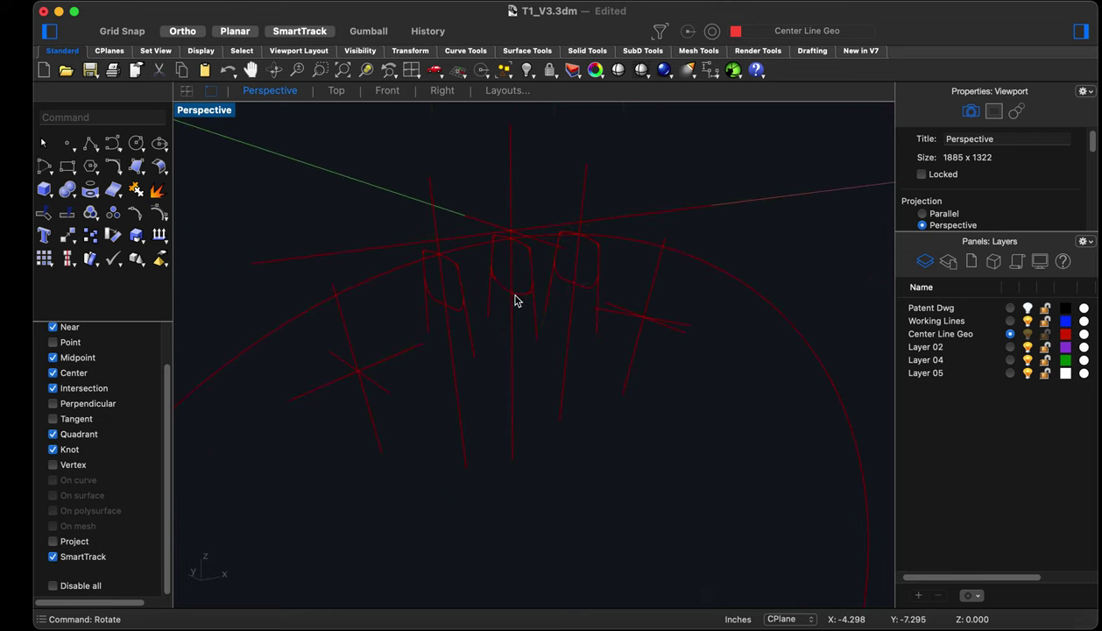
pyautogui.moveTo(513, 301)
pyautogui.mouseDown(button='right')
pyautogui.moveTo(485, 311)
pyautogui.moveTo(511, 330)
pyautogui.moveTo(520, 306)
pyautogui.moveTo(515, 321)
pyautogui.mouseUp(button='right')
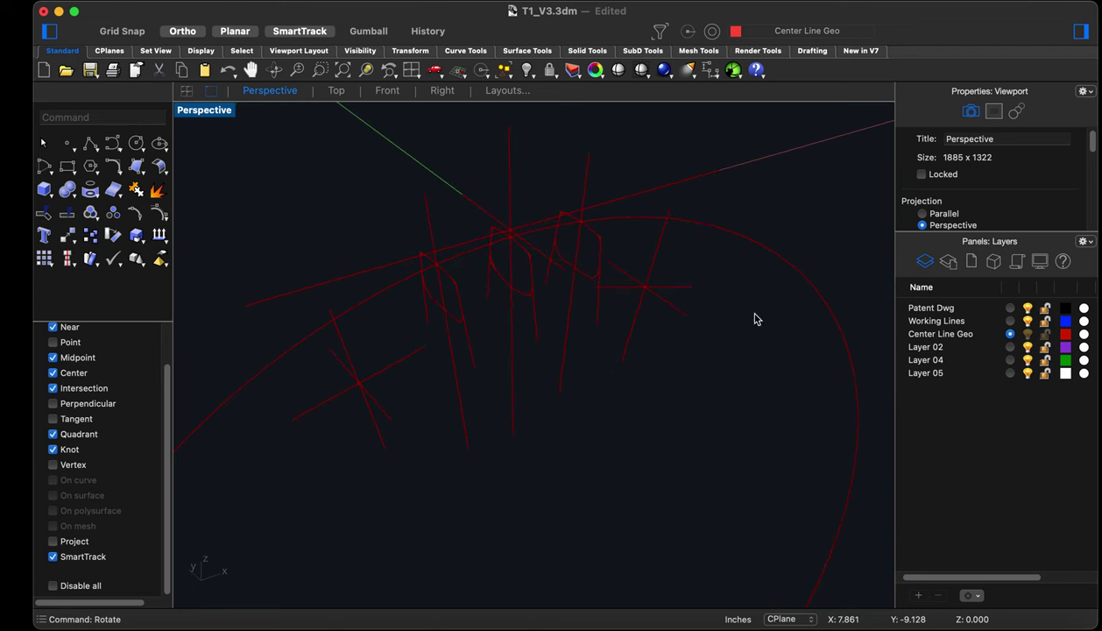
# Show the Patent Dwg layer again and save the model file
pyautogui.moveTo(495, 384); pyautogui.dragTo(512, 388, button='right')
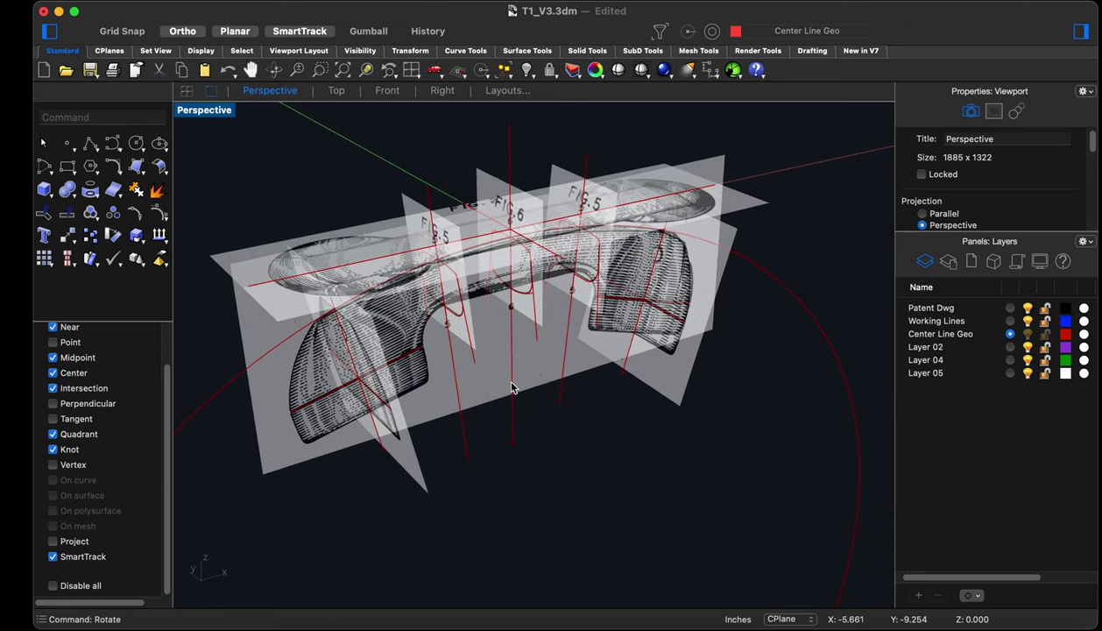
pyautogui.press('super+s')
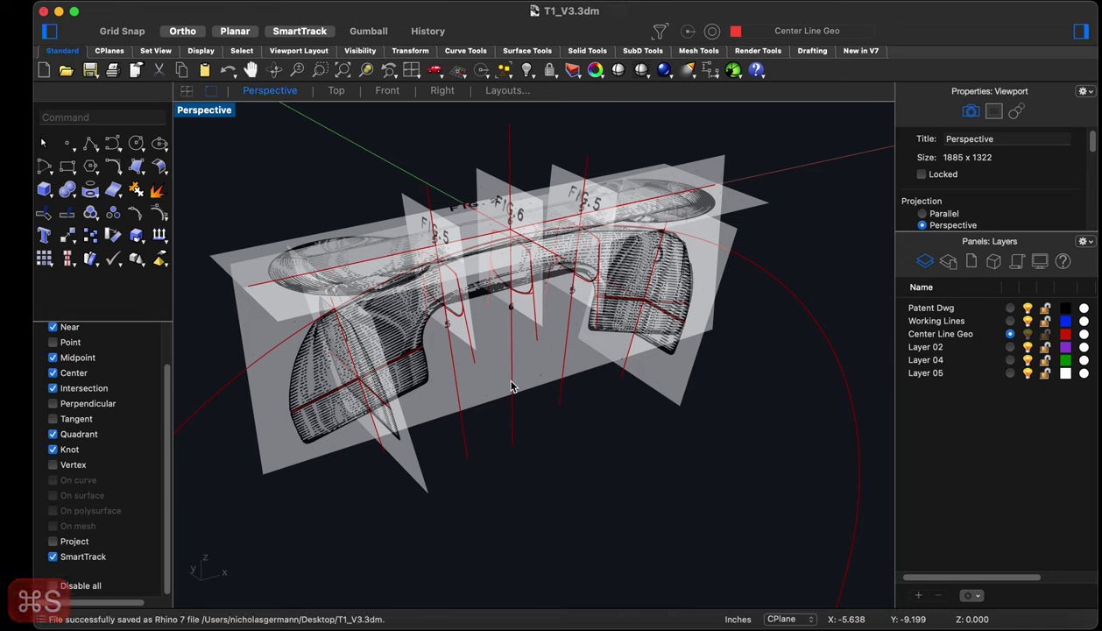